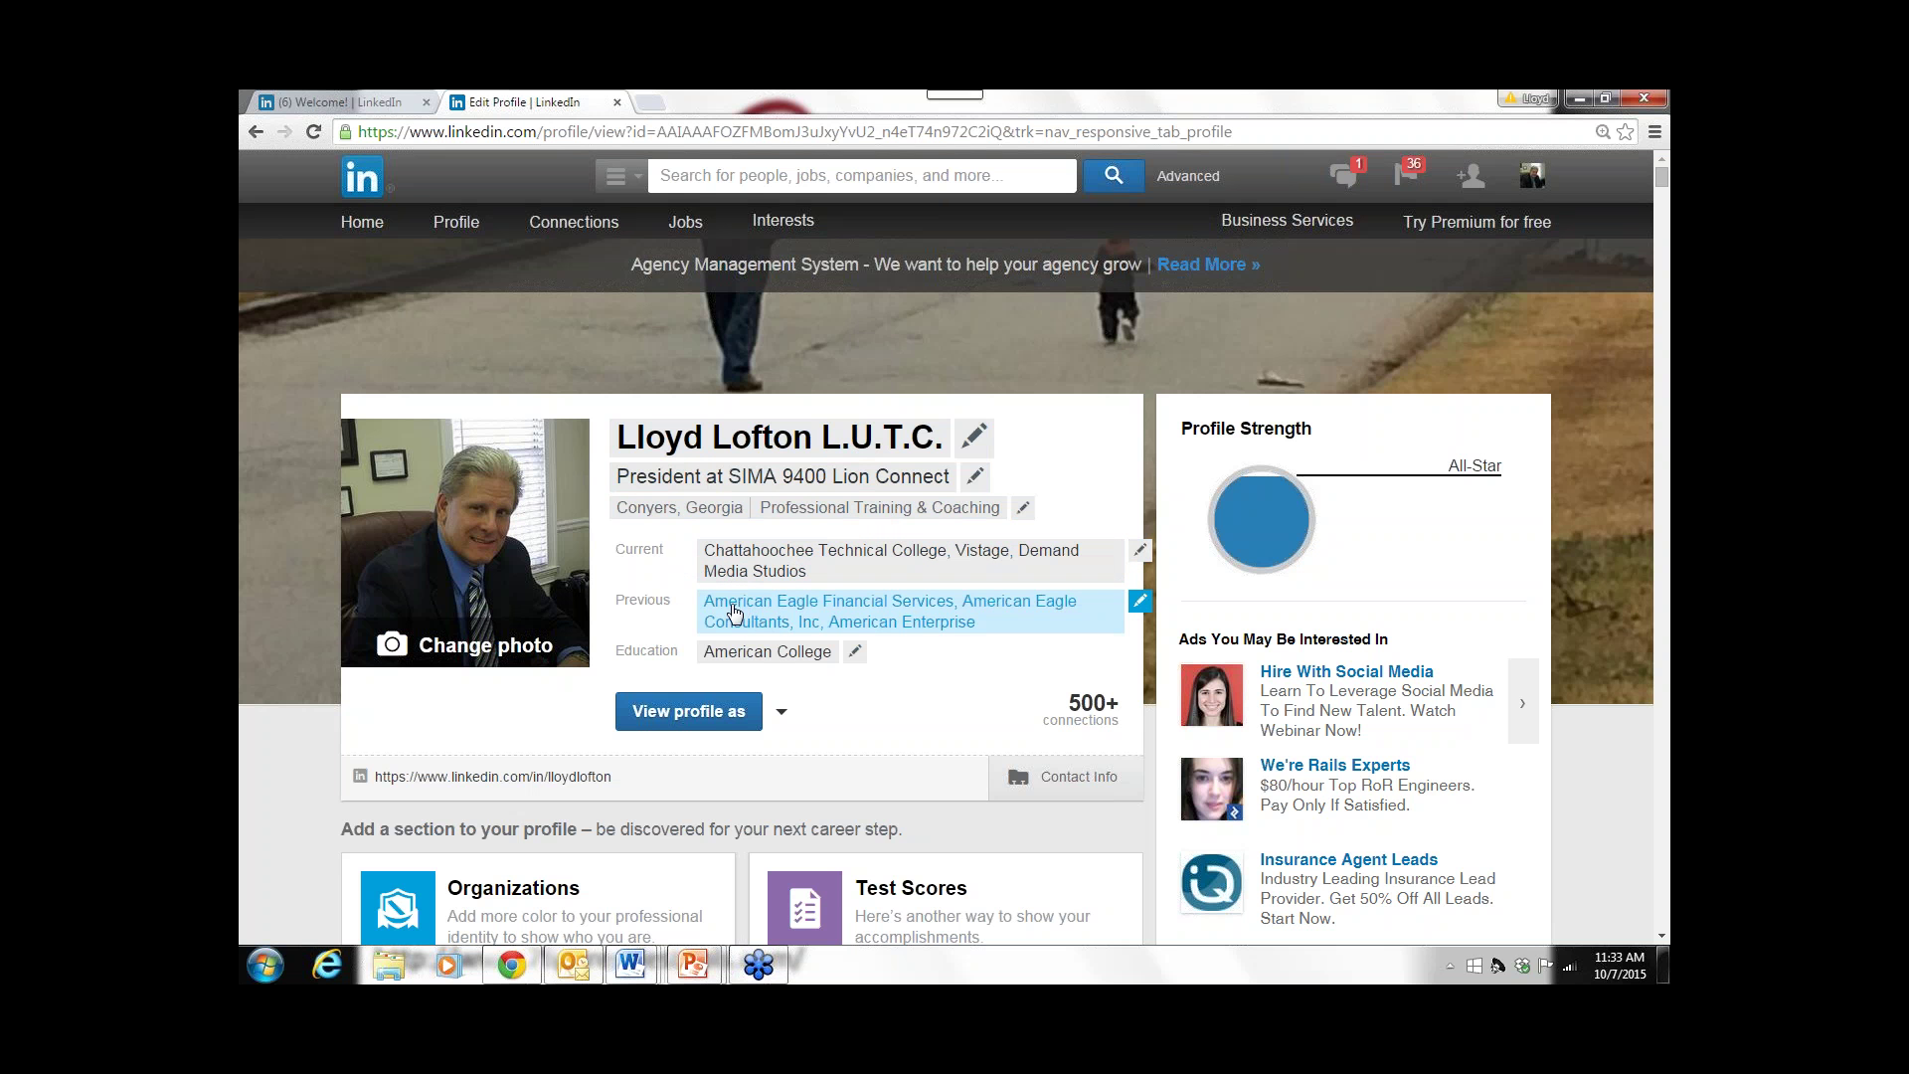
- Examine the profile's published posts and the Summary section with its attached media items
{"action": "scroll", "coordinate": [676, 592], "scroll_direction": "down", "scroll_amount": 8}
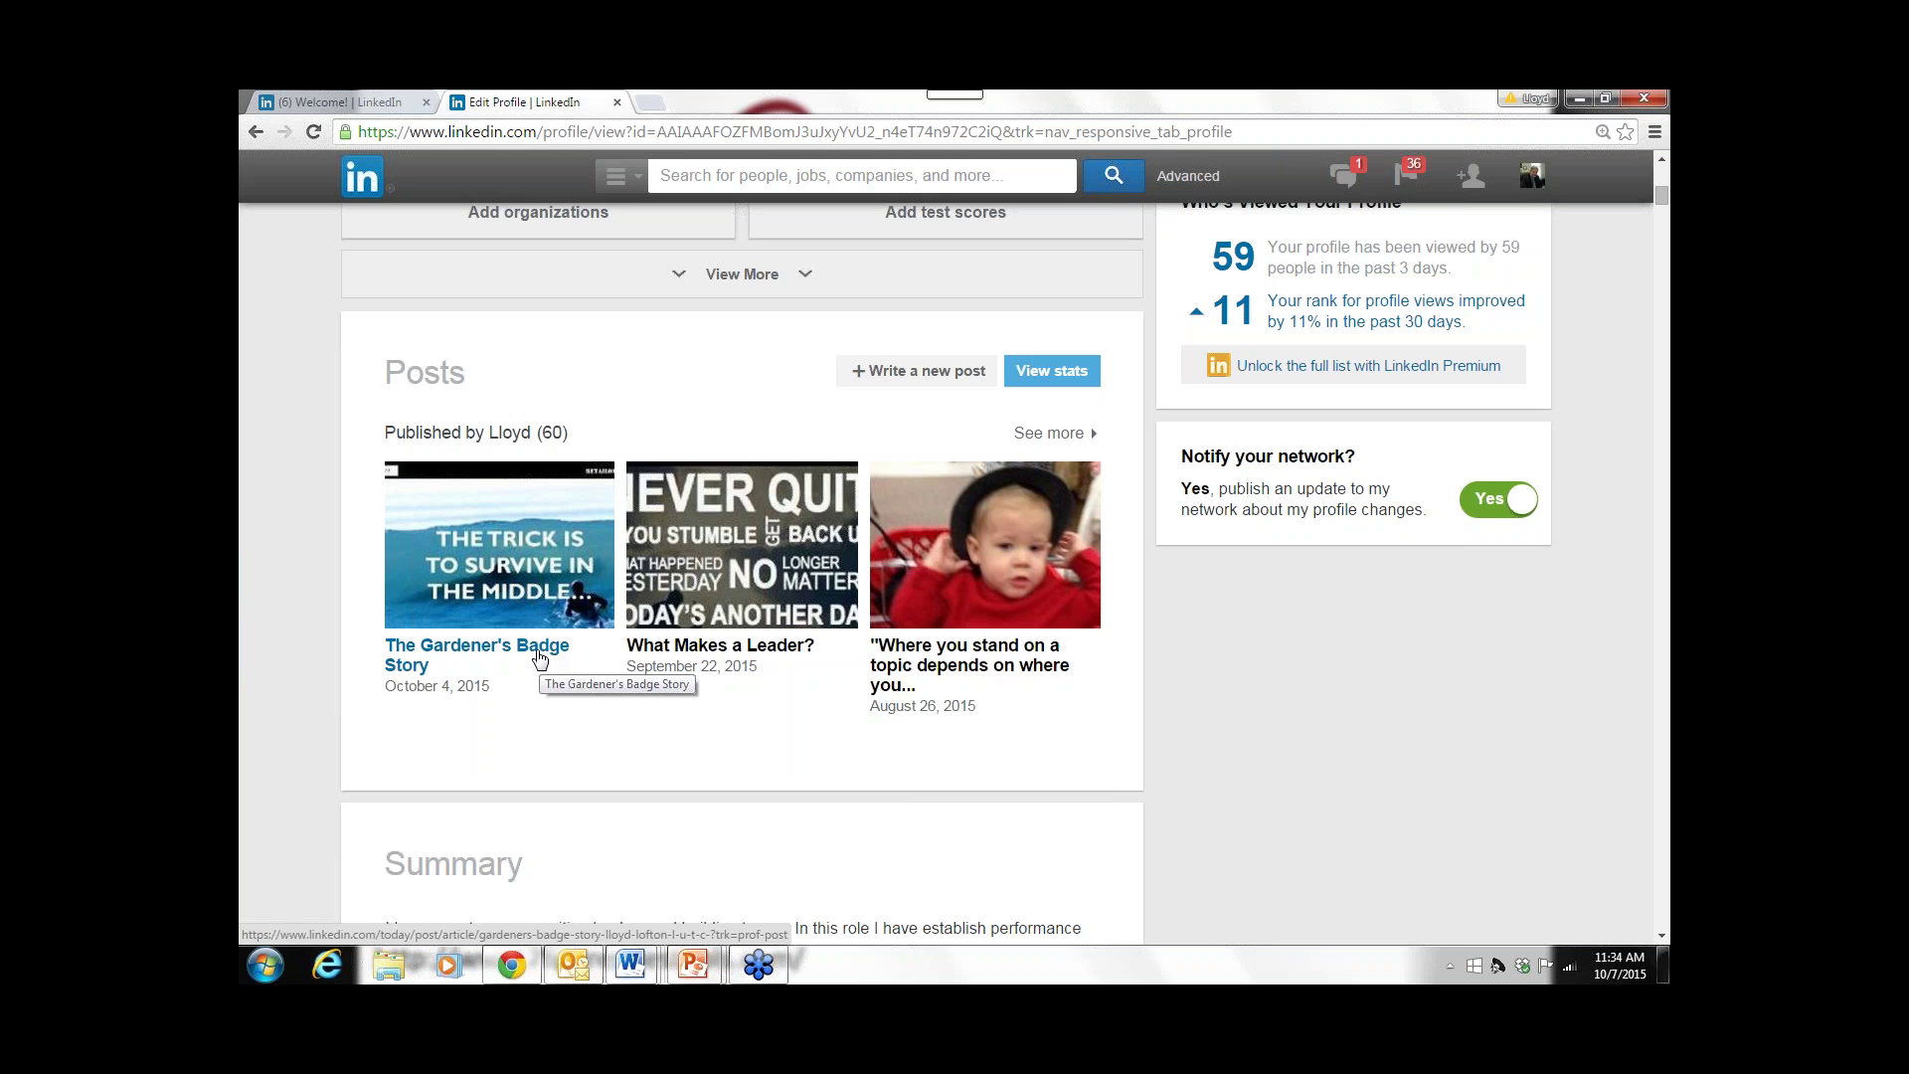
{"action": "scroll", "coordinate": [538, 659], "scroll_direction": "down", "scroll_amount": 4}
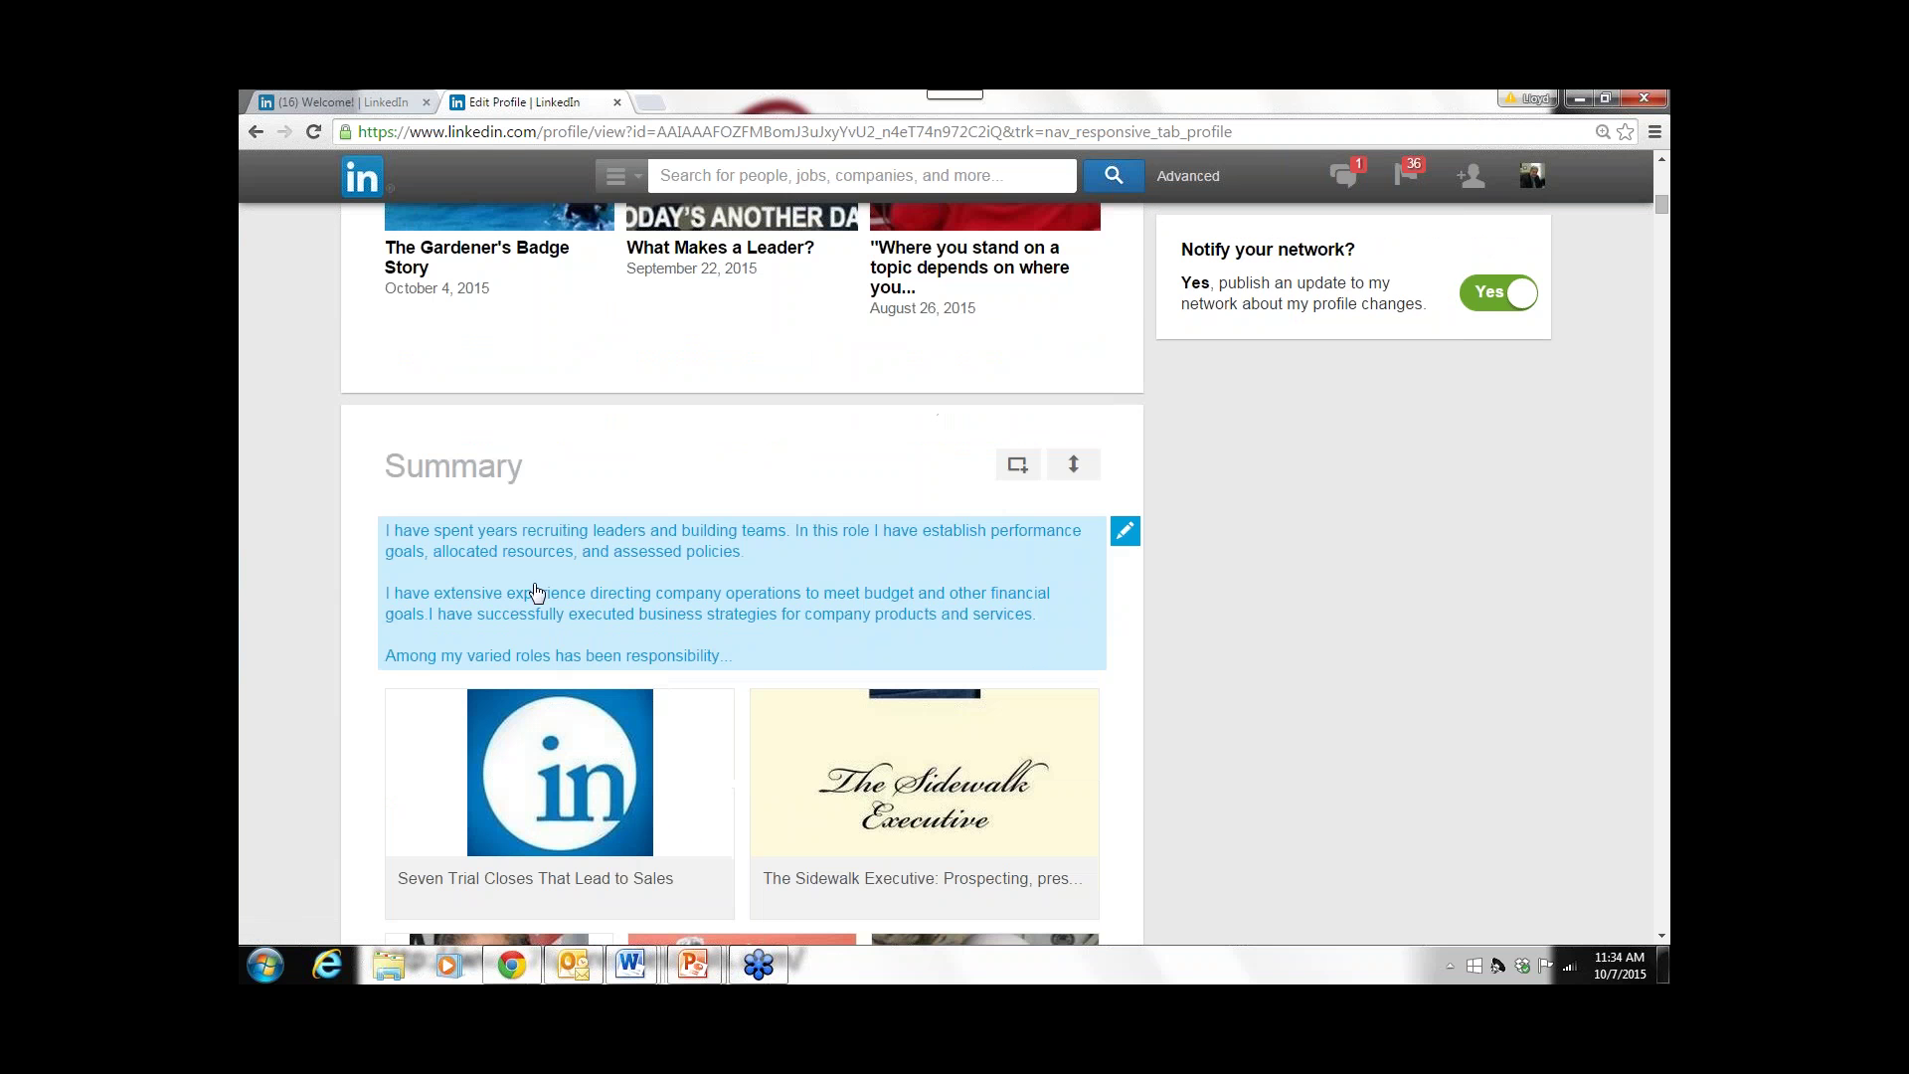
{"action": "scroll", "coordinate": [537, 592], "scroll_direction": "down", "scroll_amount": 2}
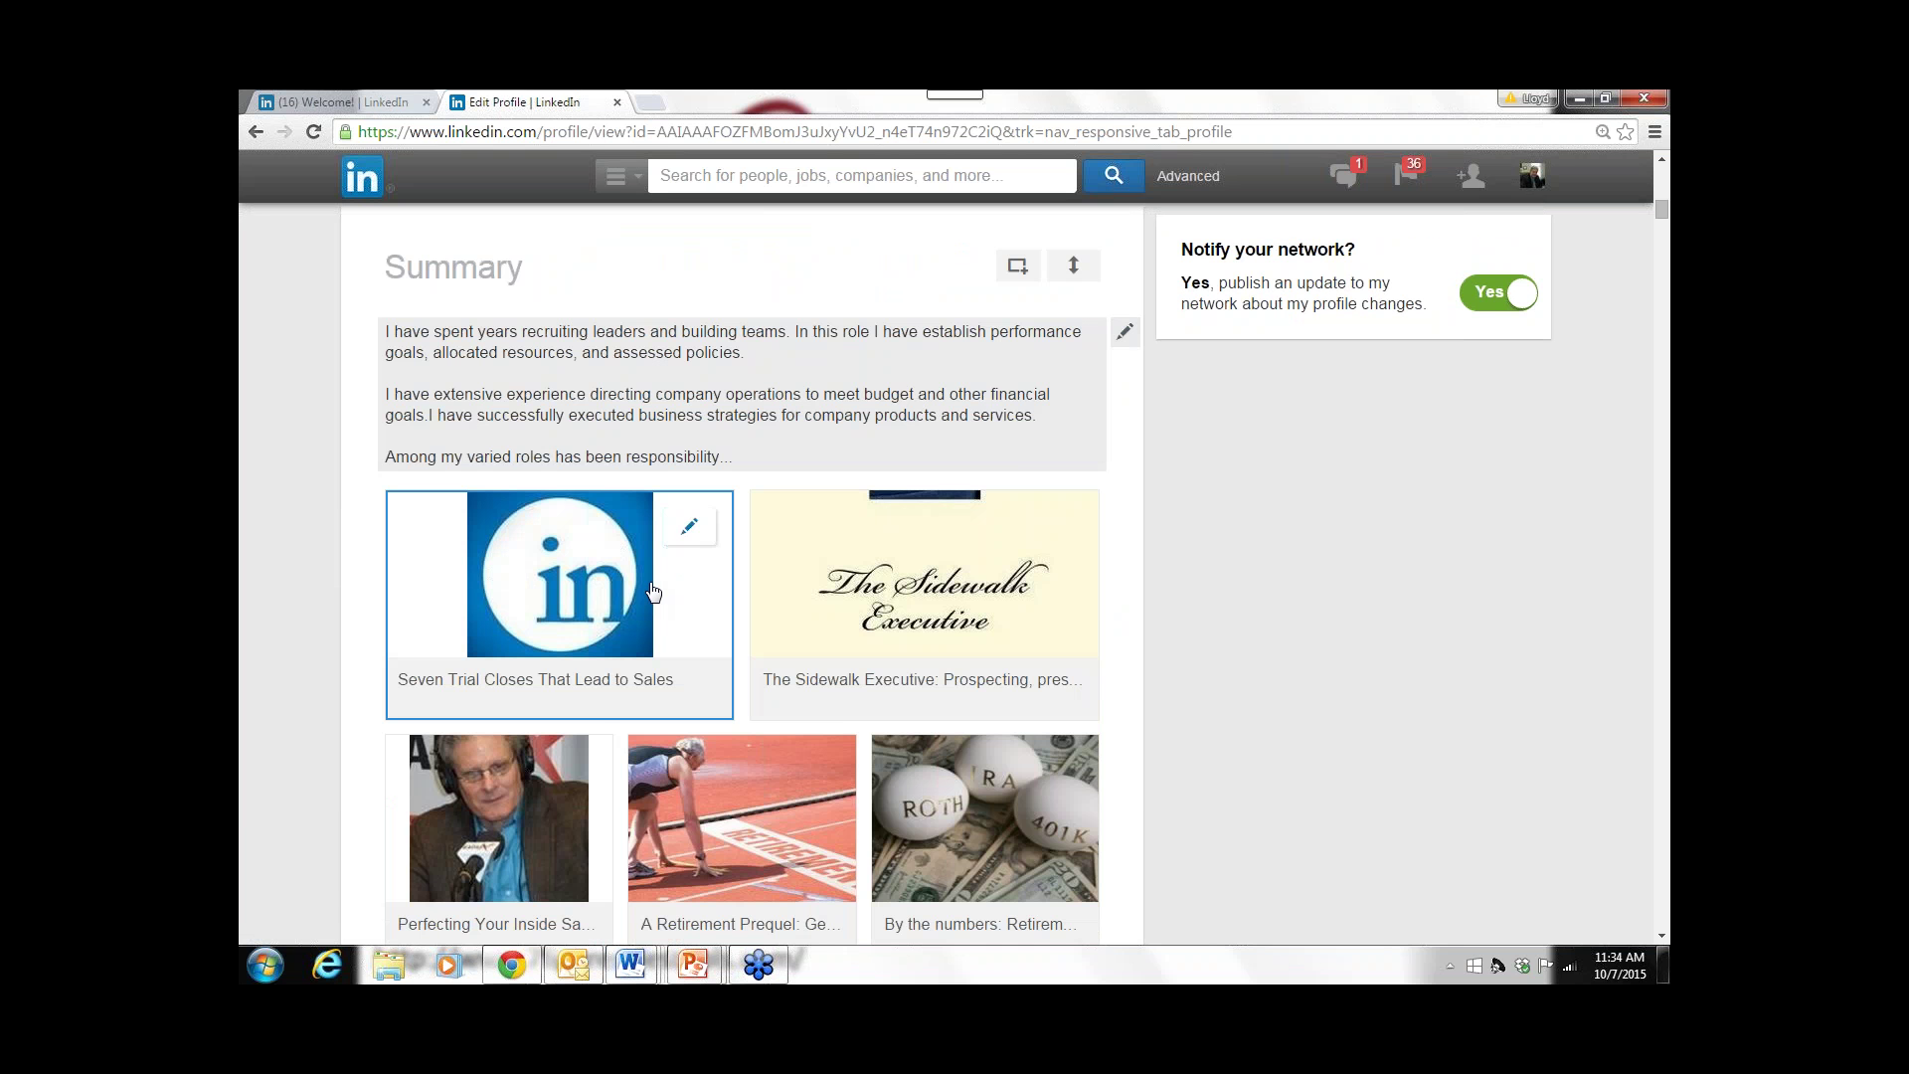
{"action": "scroll", "coordinate": [653, 593], "scroll_direction": "down", "scroll_amount": 1}
{"action": "scroll", "coordinate": [649, 589], "scroll_direction": "up", "scroll_amount": 1}
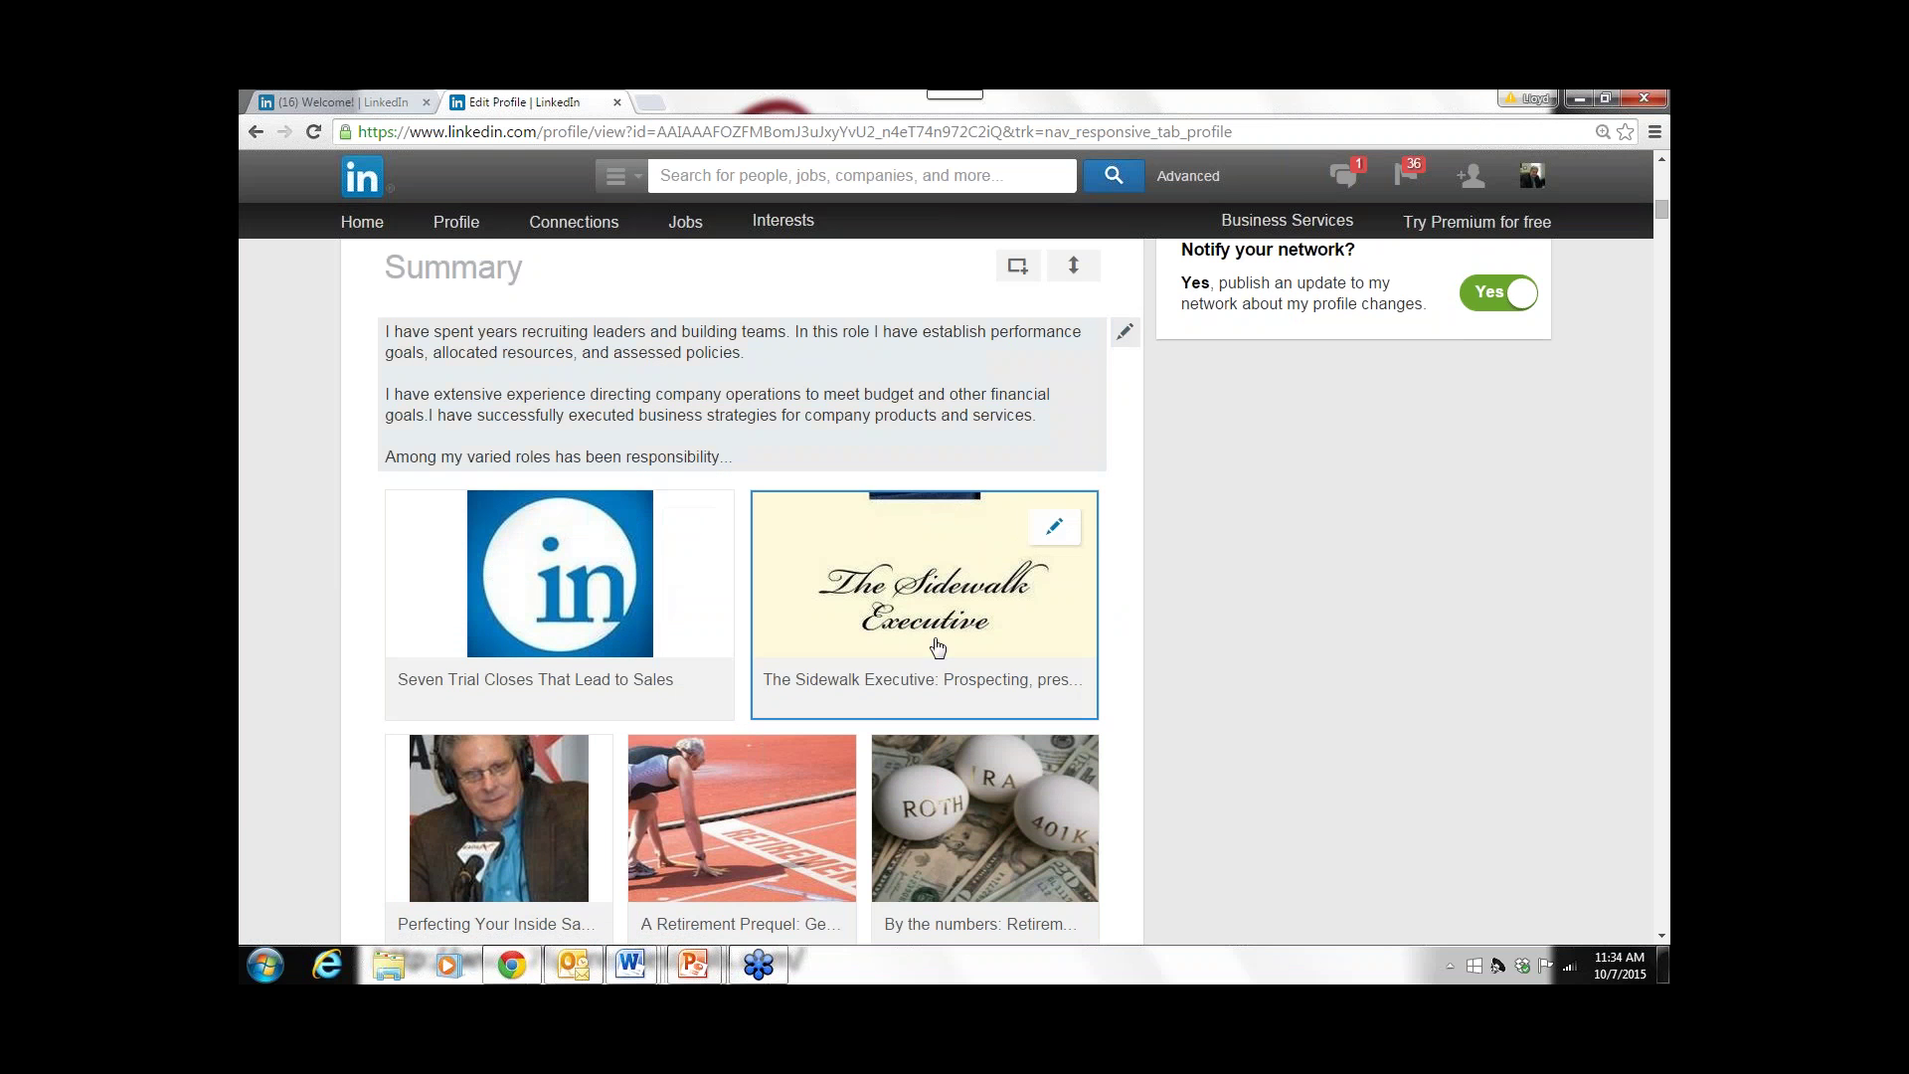
{"action": "key", "text": "ctrl+plus"}
{"action": "key", "text": "ctrl+plus"}
{"action": "key", "text": "ctrl+plus"}
{"action": "key", "text": "ctrl+plus"}
{"action": "key", "text": "ctrl+plus"}
{"action": "key", "text": "ctrl+plus"}
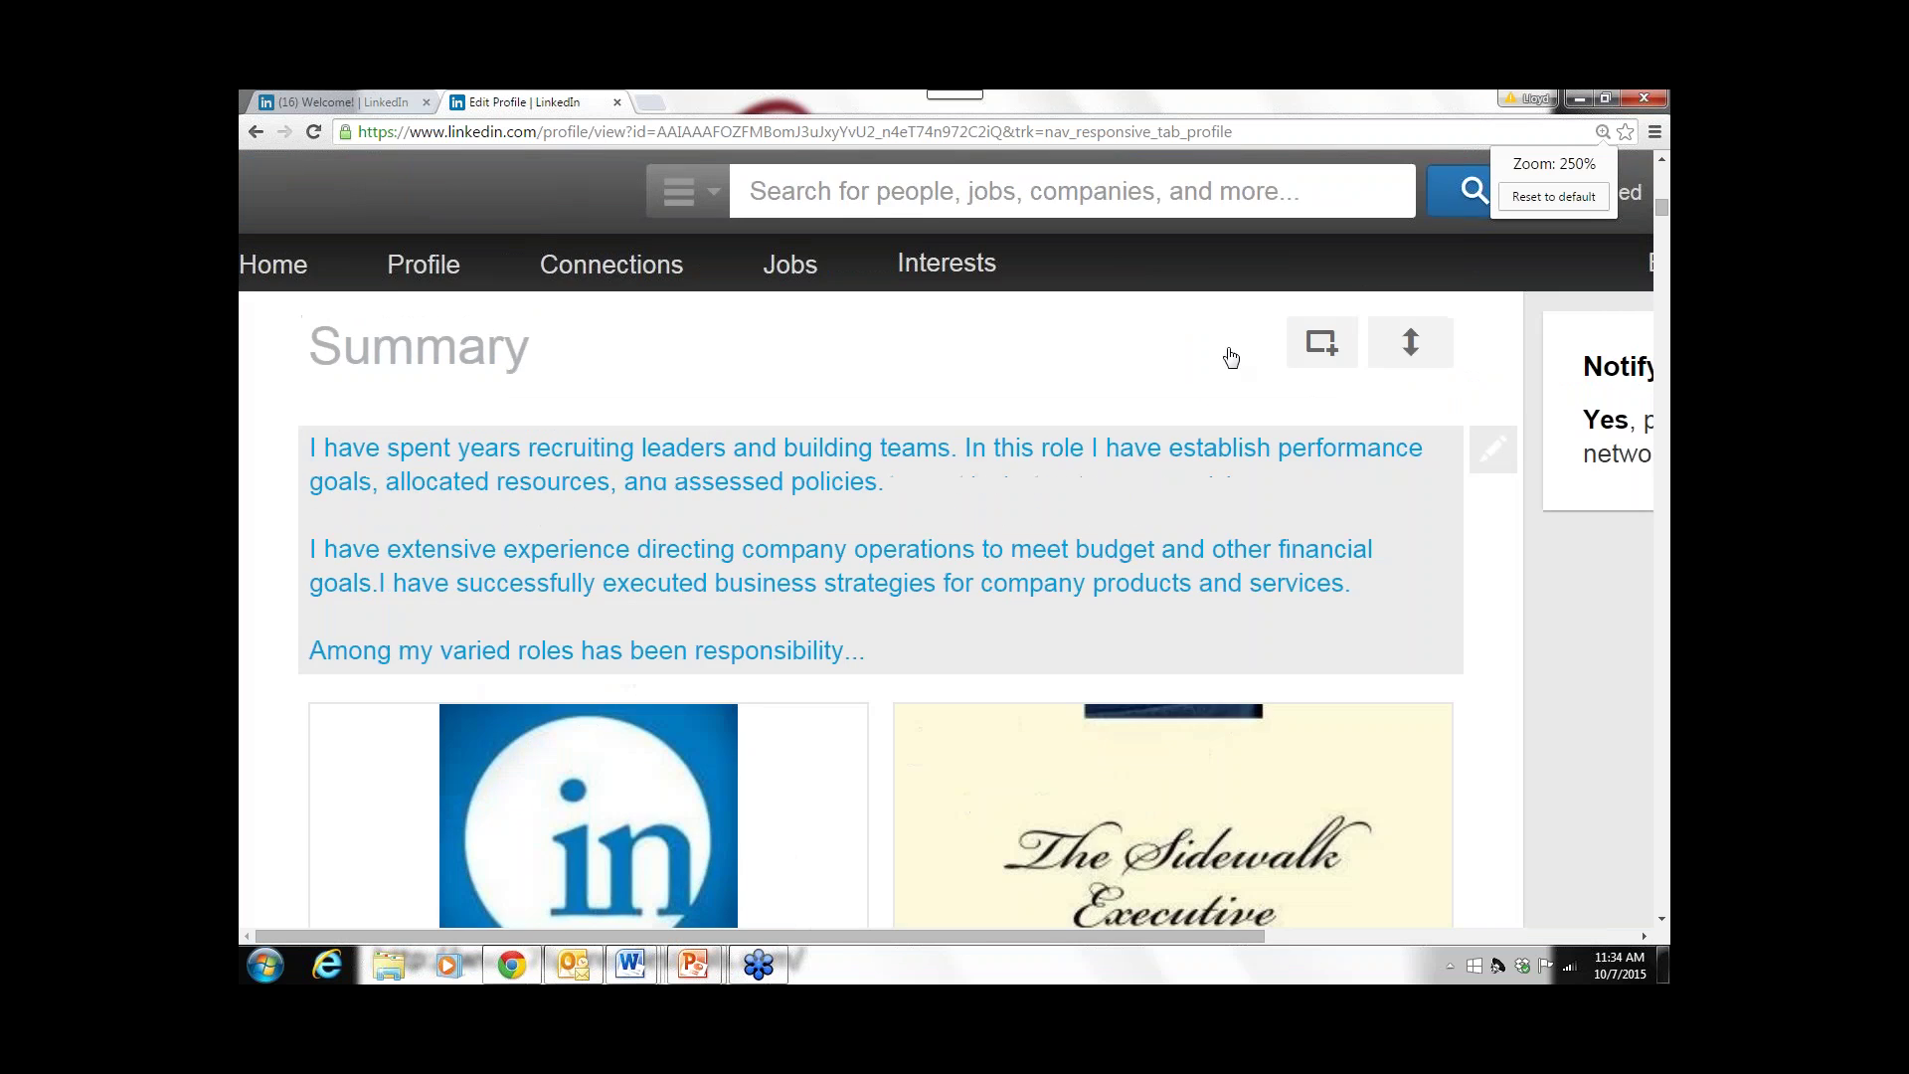
{"action": "key", "text": "ctrl+plus"}
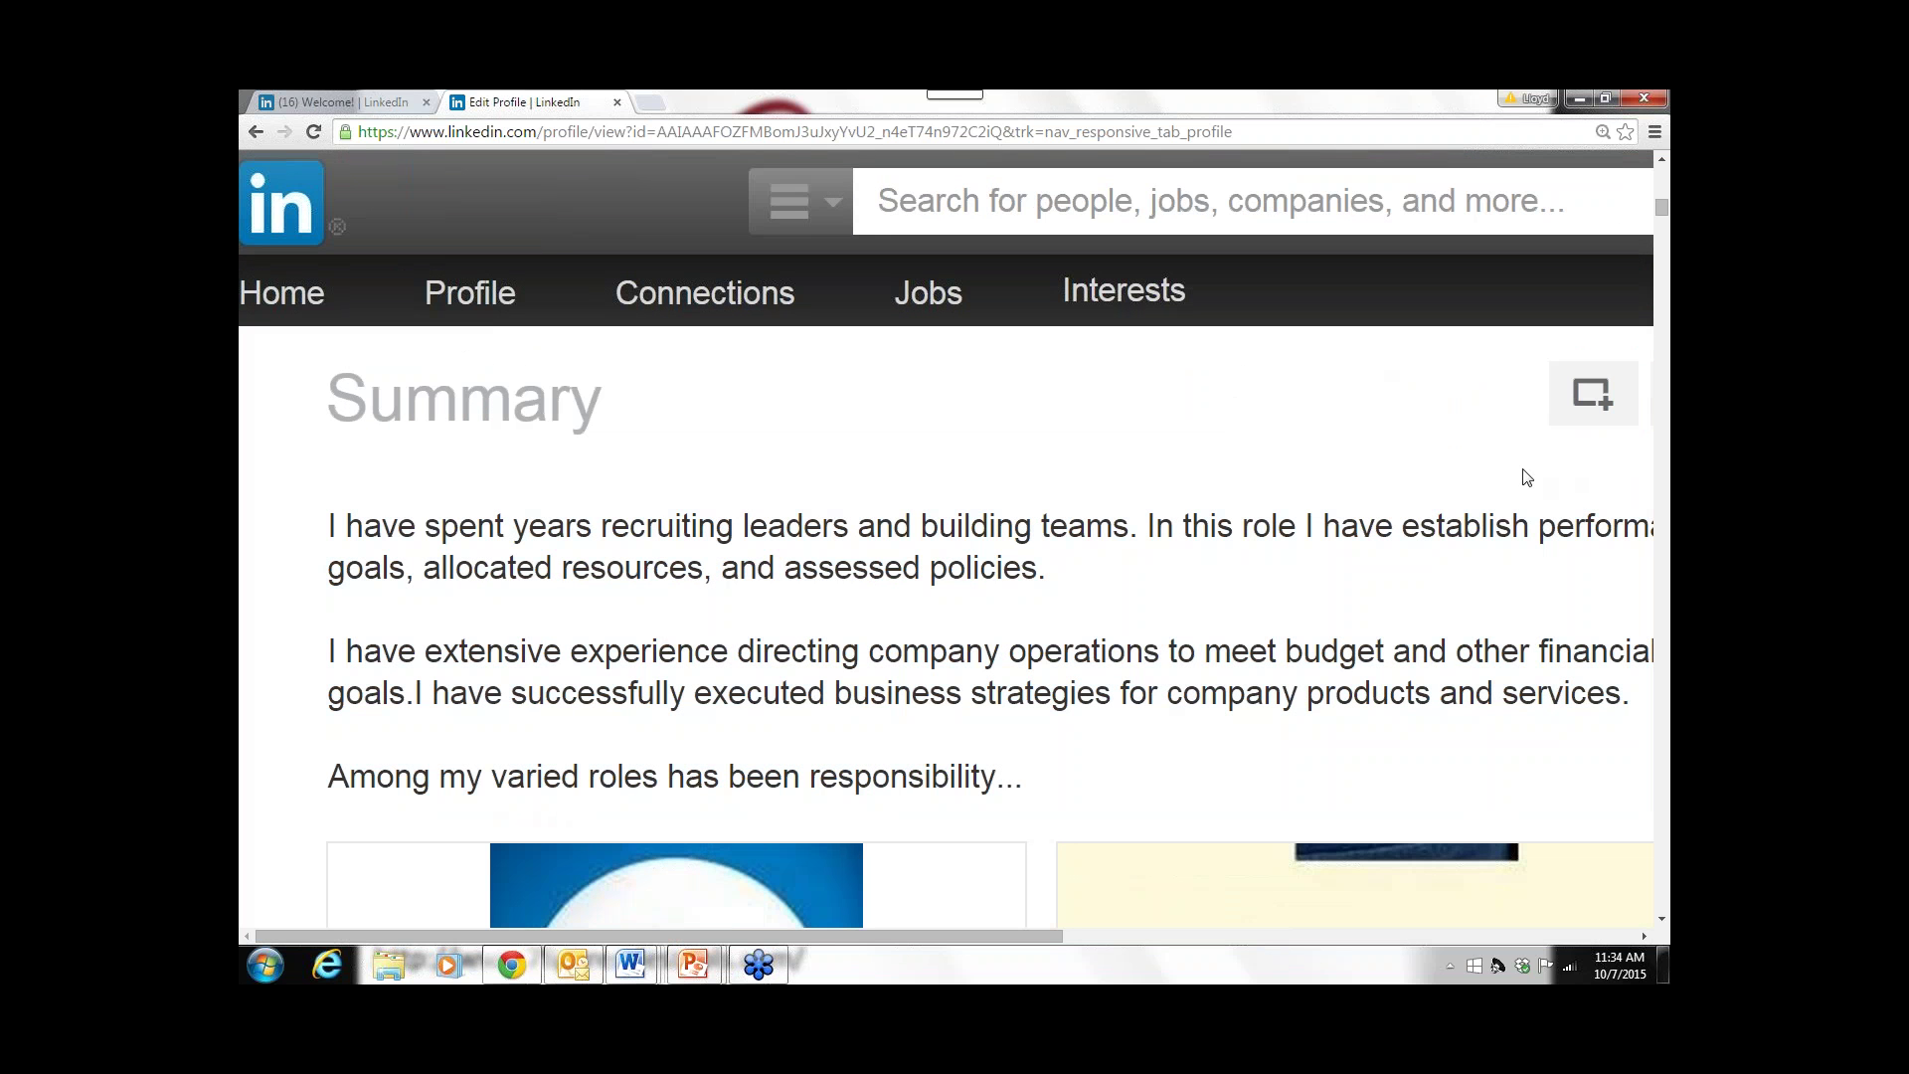
{"action": "key", "text": "ctrl+minus"}
{"action": "key", "text": "ctrl+minus"}
{"action": "key", "text": "ctrl+minus"}
{"action": "key", "text": "ctrl+minus"}
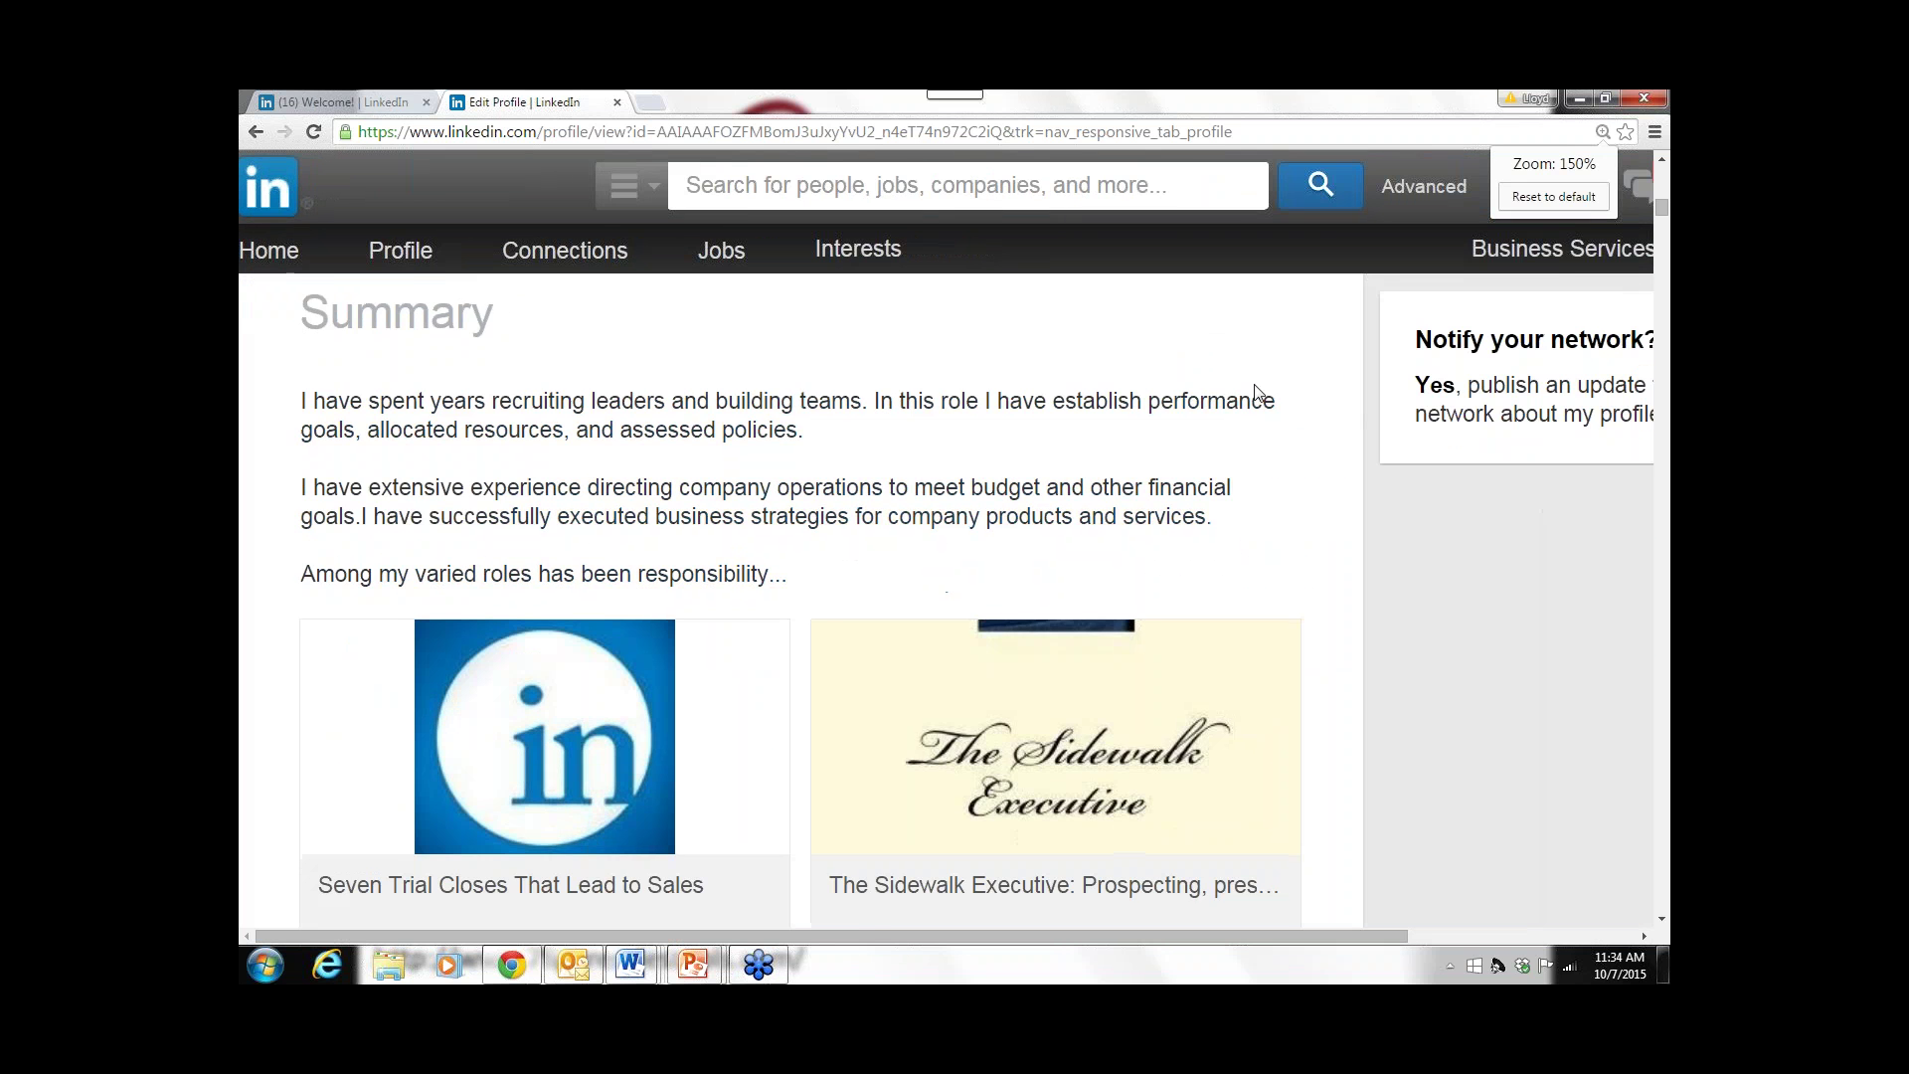
{"action": "key", "text": "ctrl+minus"}
- Open the form for adding a link or file to the Summary, view its options and cancel it
{"action": "scroll", "coordinate": [1133, 348], "scroll_direction": "up", "scroll_amount": 2}
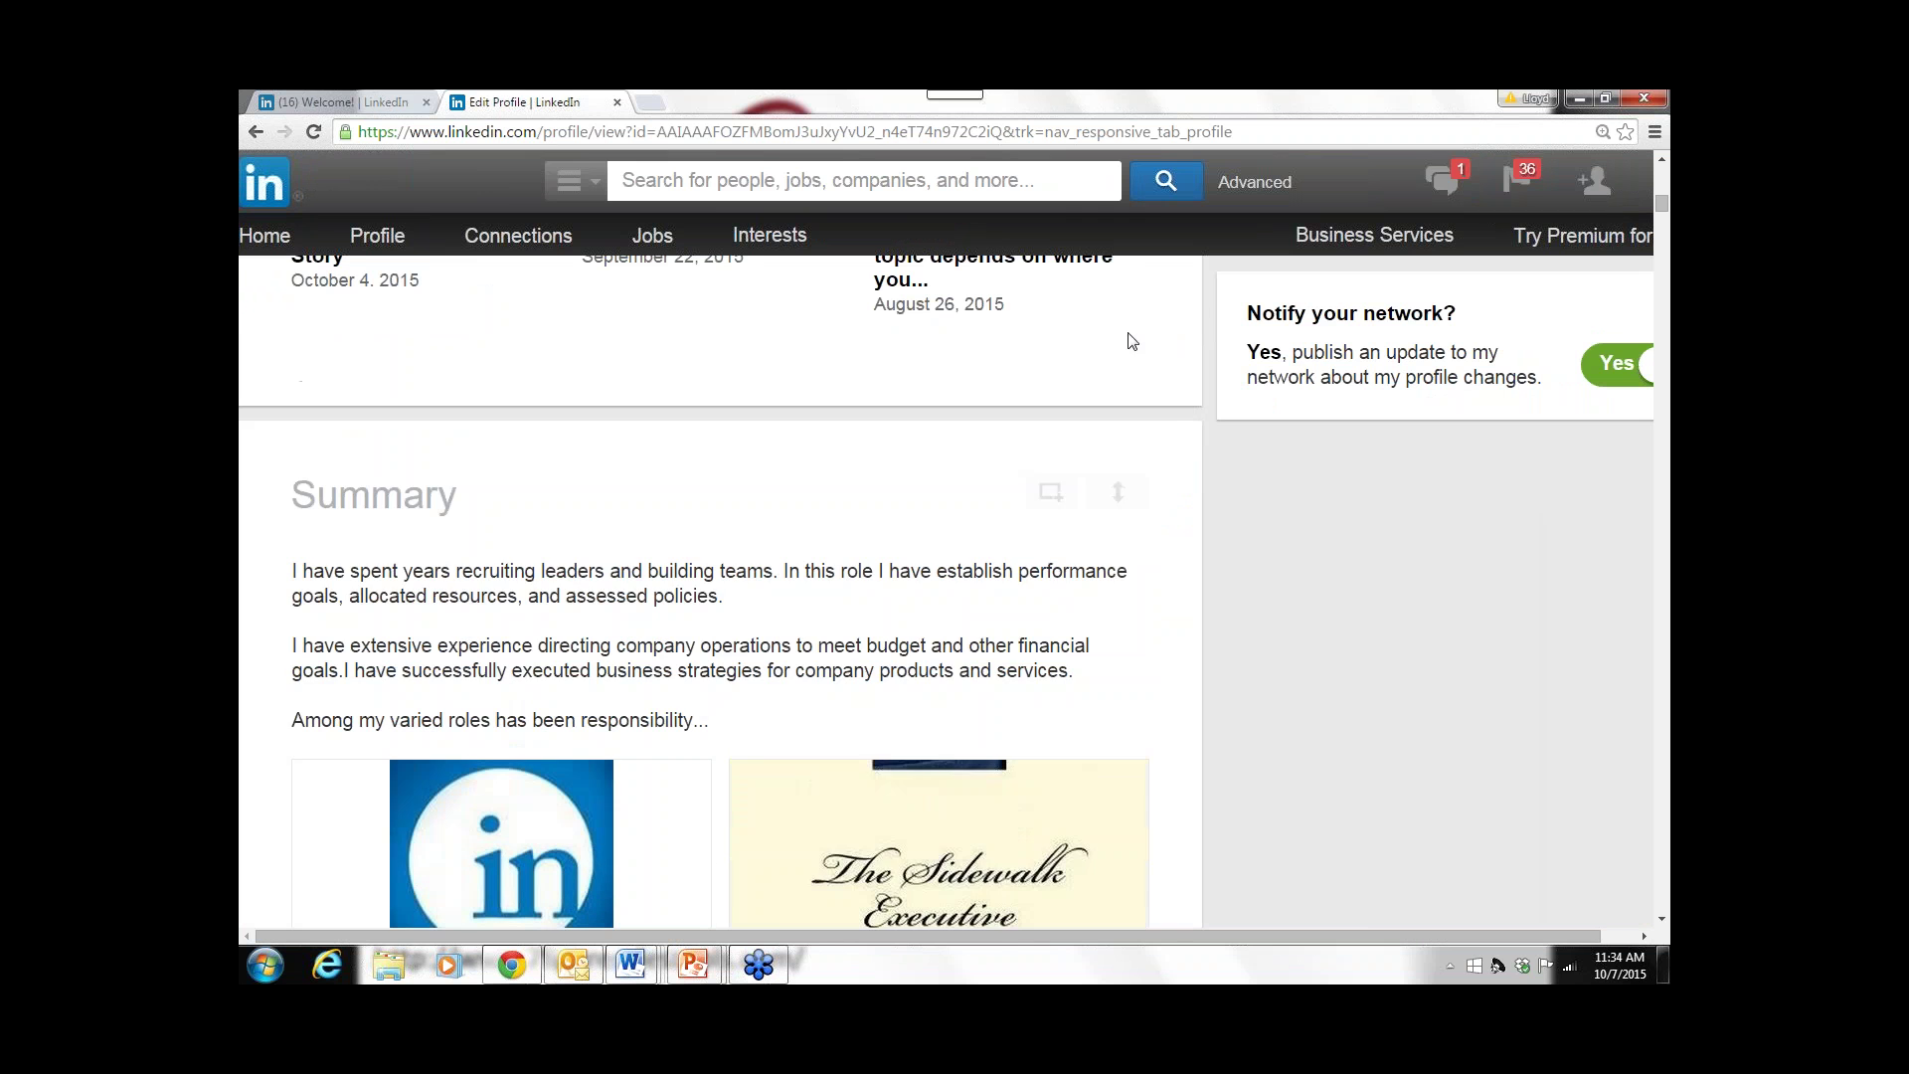
{"action": "left_click", "coordinate": [1051, 491]}
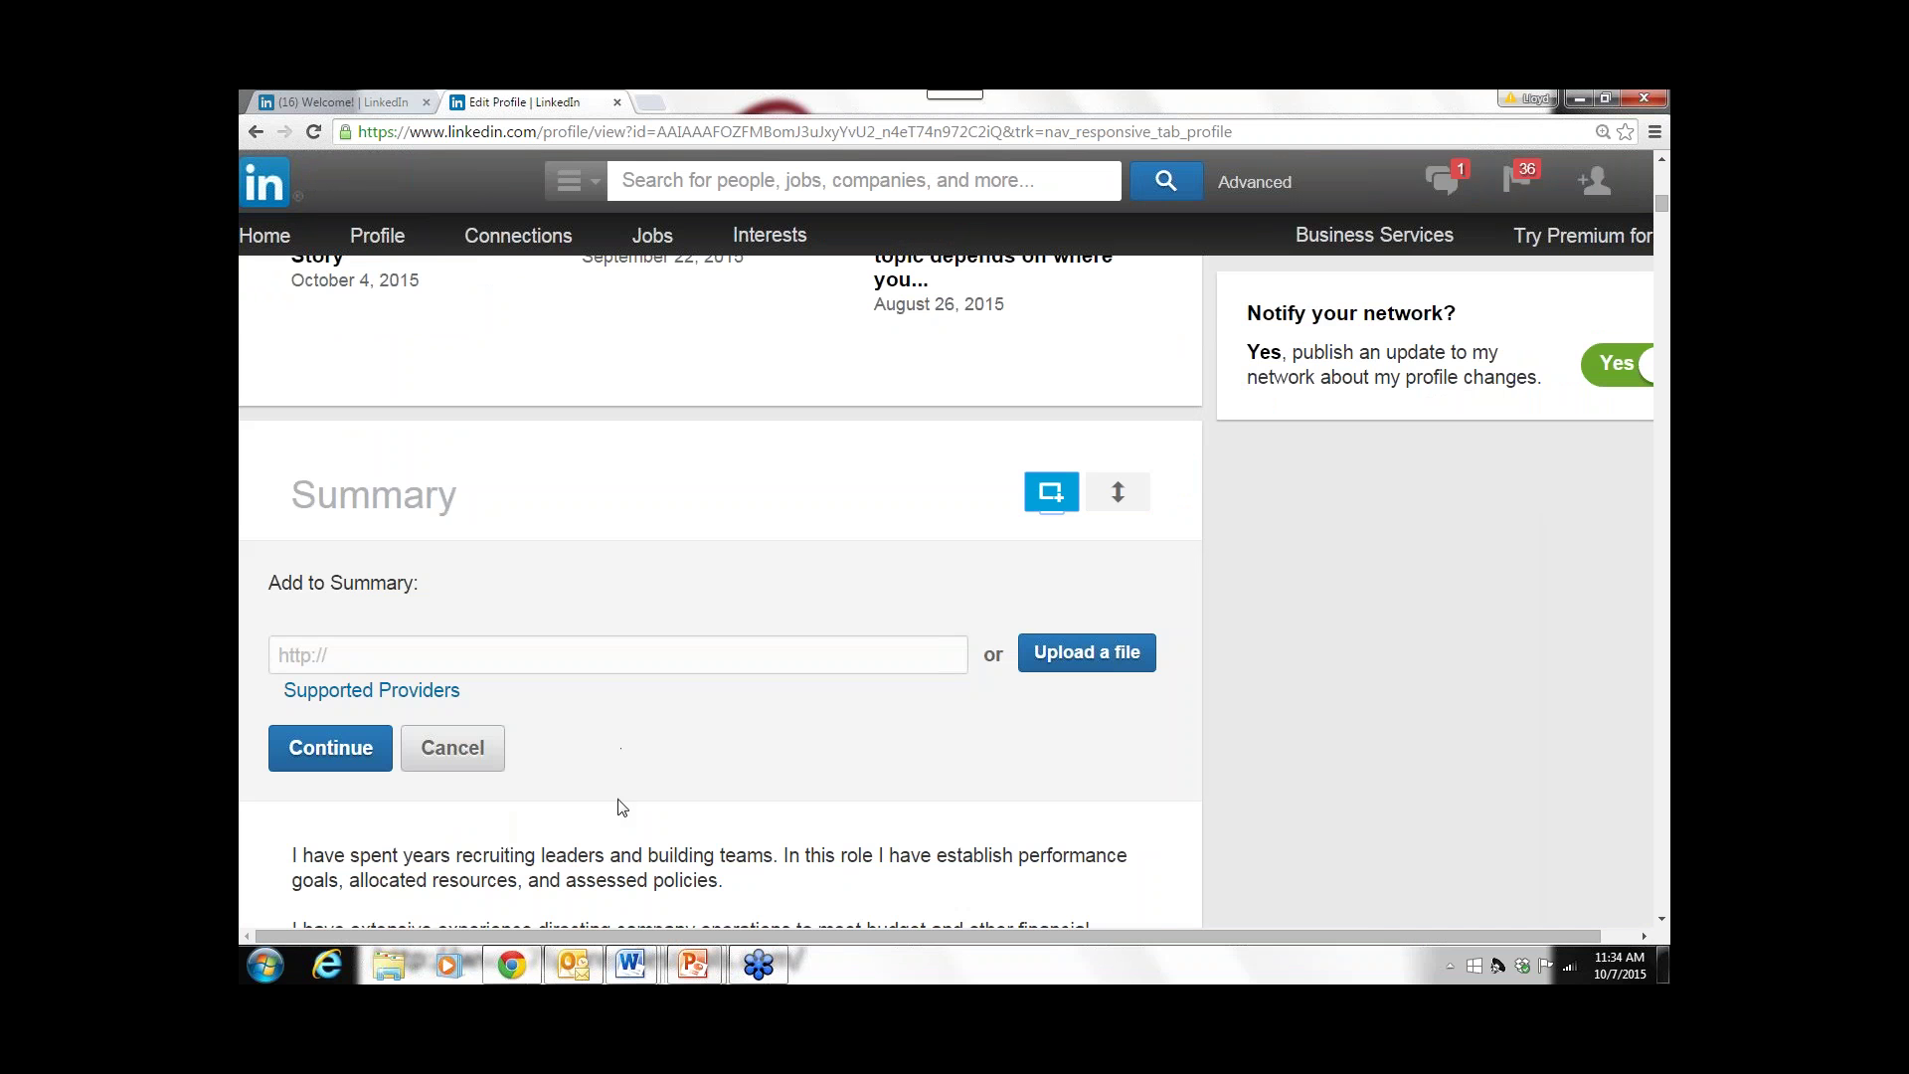
{"action": "left_click", "coordinate": [1023, 820]}
{"action": "scroll", "coordinate": [991, 801], "scroll_direction": "down", "scroll_amount": 1}
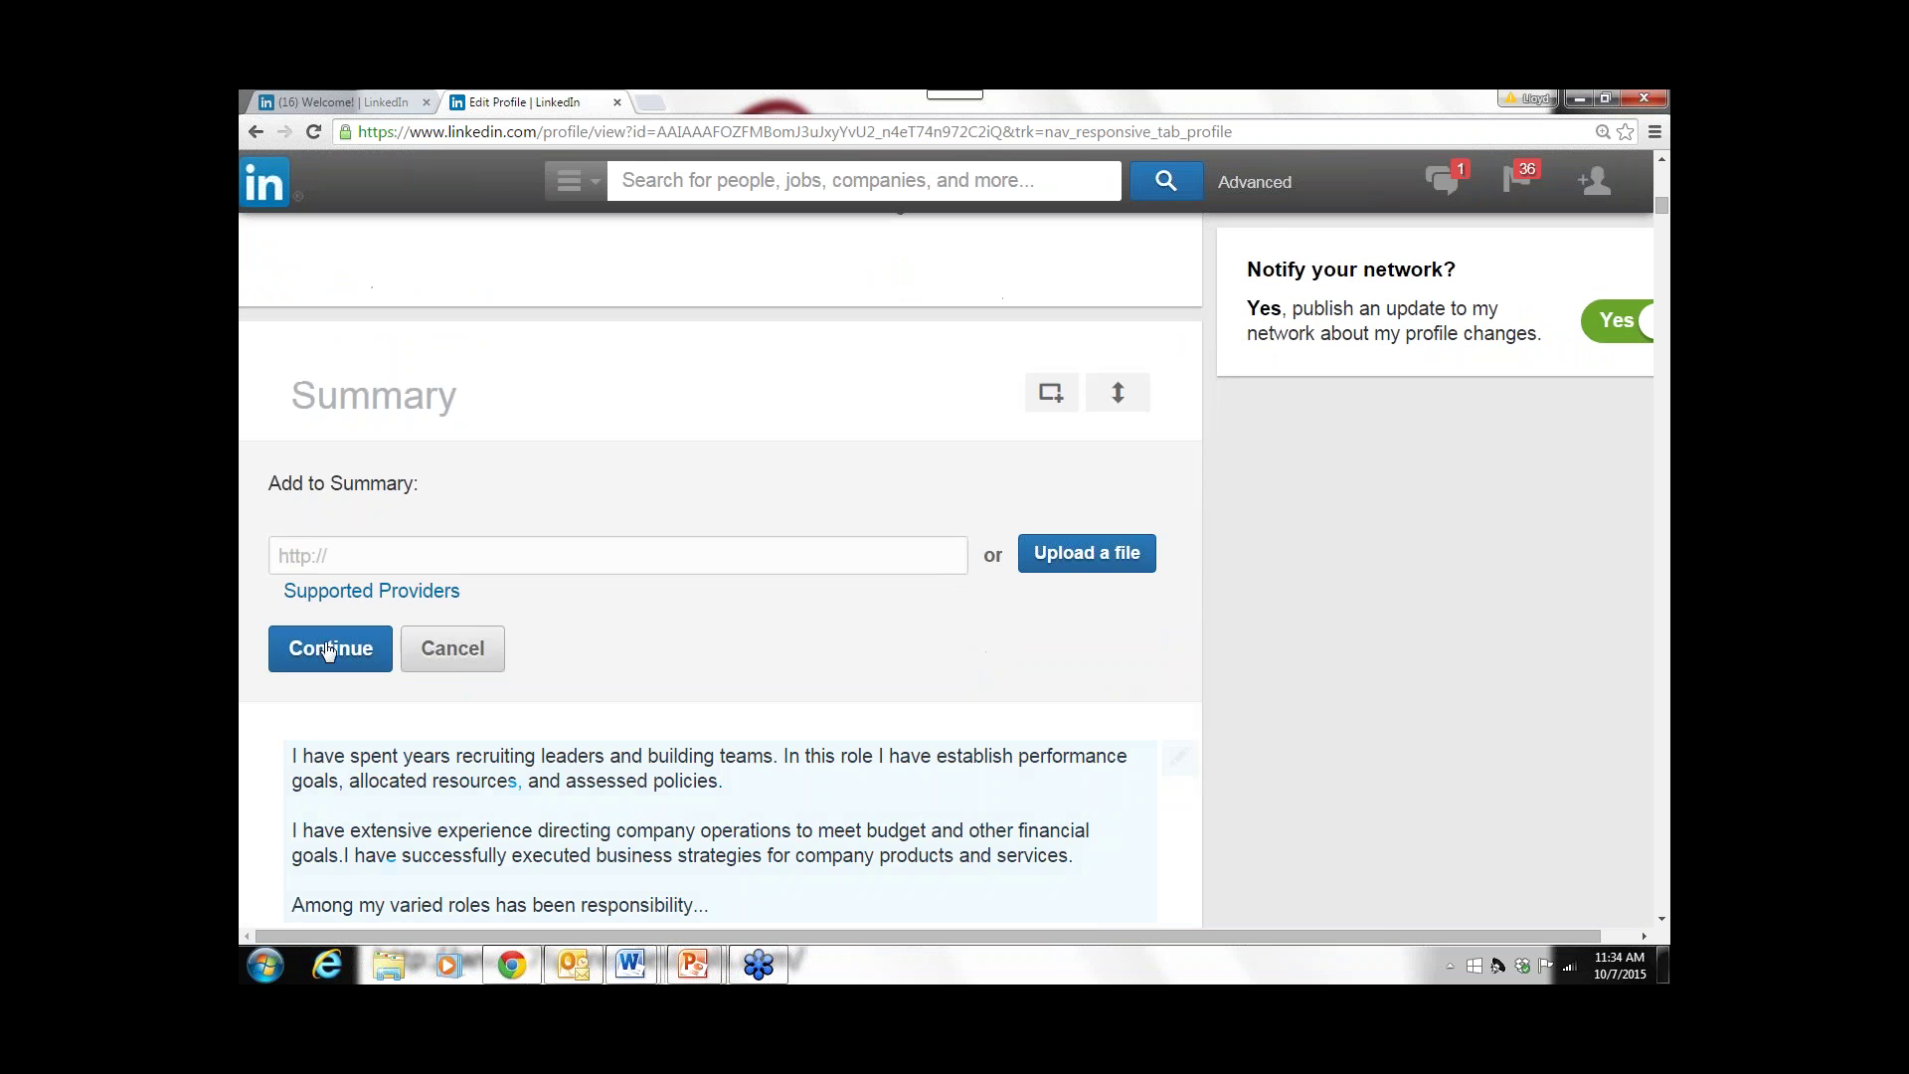
{"action": "left_click", "coordinate": [451, 647]}
- Open the details of the "How to Get More Customers & Referrals With Your Business Blog" media under the Instructor position and save them
{"action": "scroll", "coordinate": [845, 546], "scroll_direction": "down", "scroll_amount": 10}
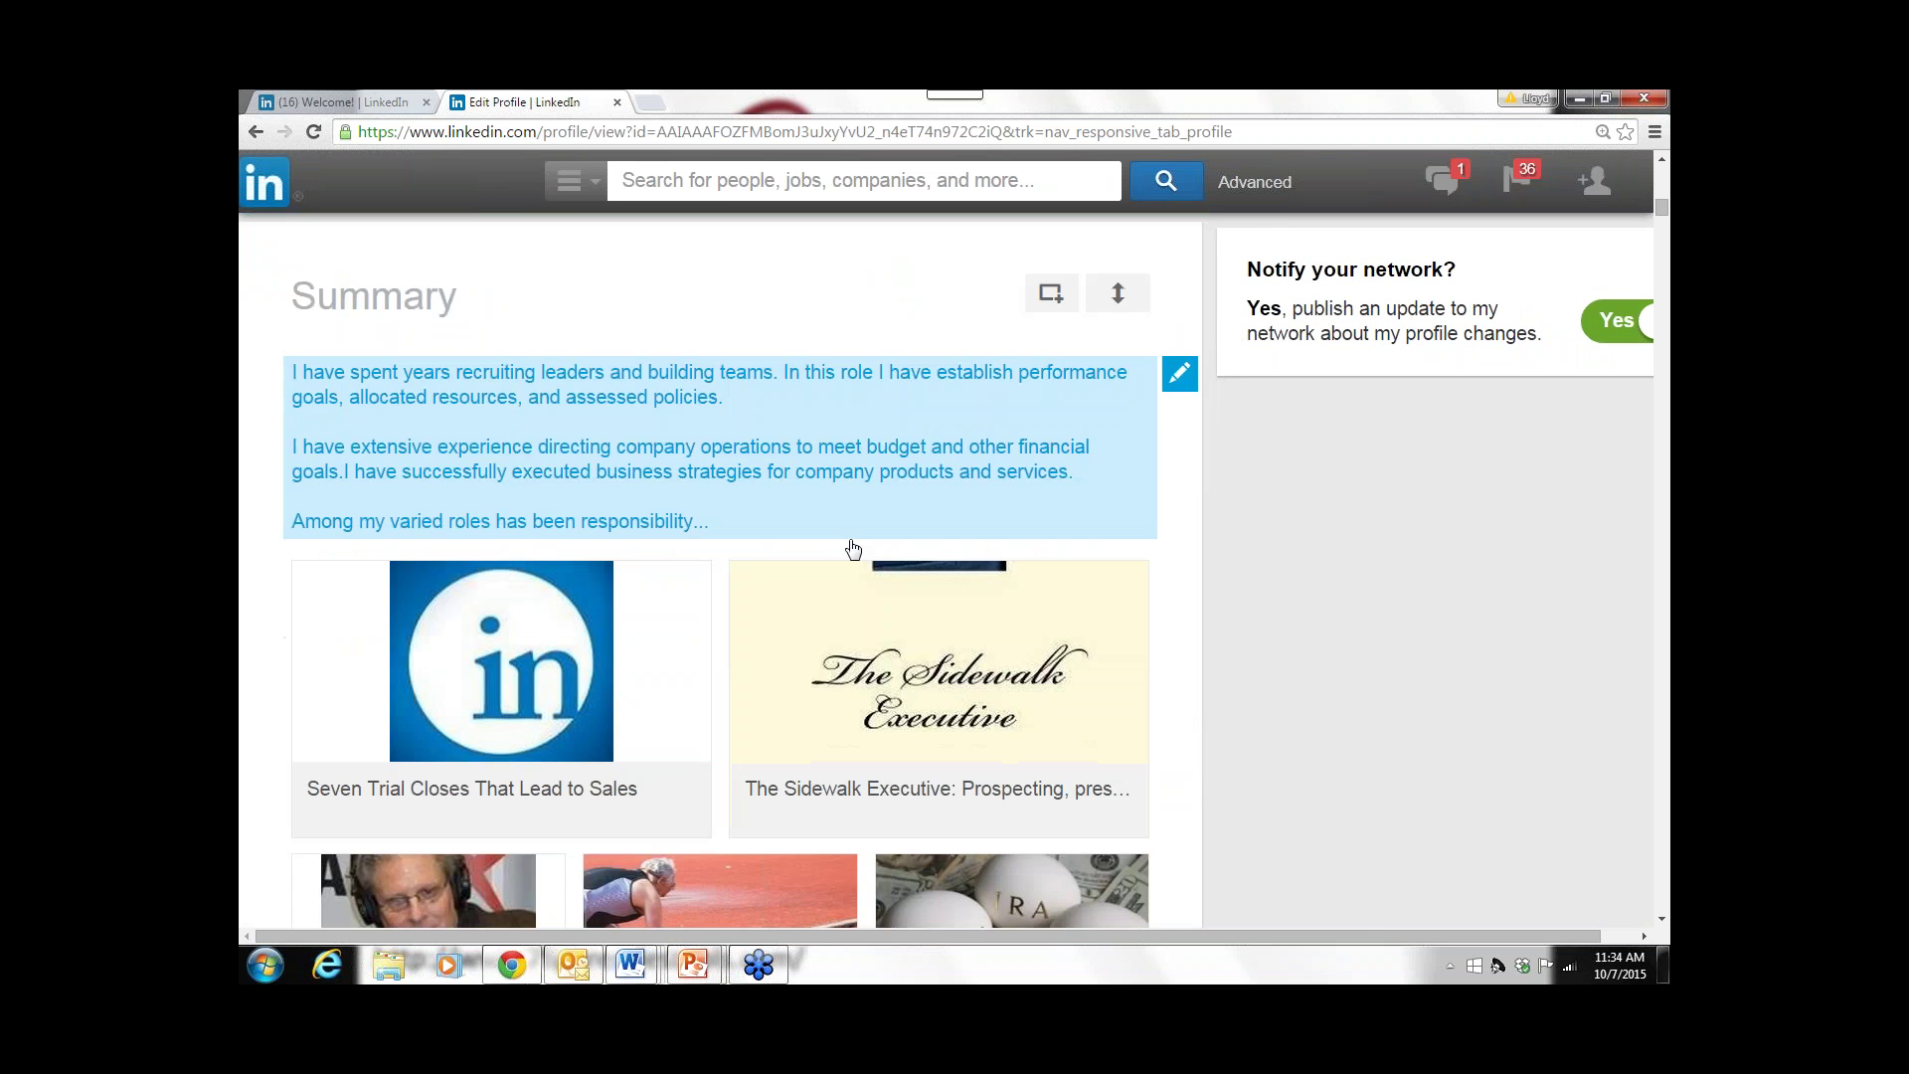
{"action": "scroll", "coordinate": [687, 525], "scroll_direction": "up", "scroll_amount": 1}
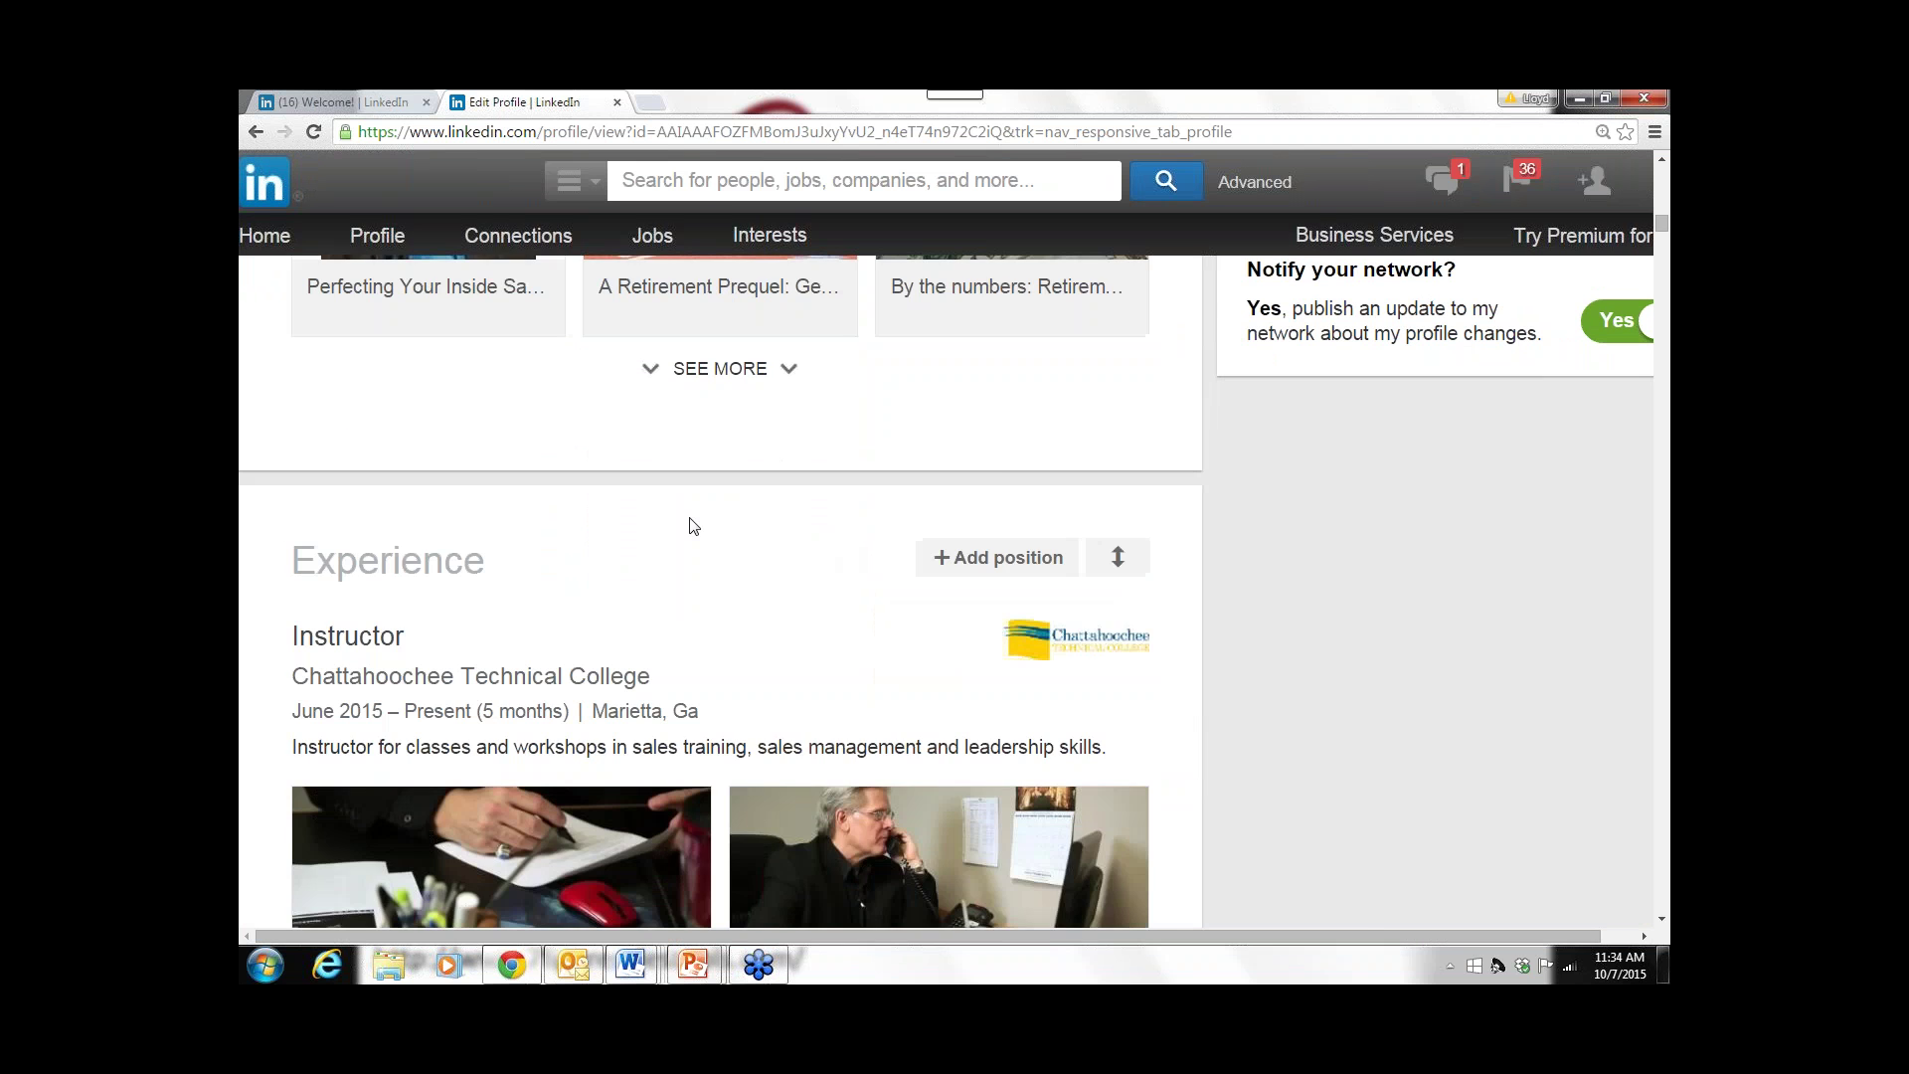
{"action": "scroll", "coordinate": [685, 542], "scroll_direction": "down", "scroll_amount": 2}
{"action": "scroll", "coordinate": [686, 542], "scroll_direction": "down", "scroll_amount": 2}
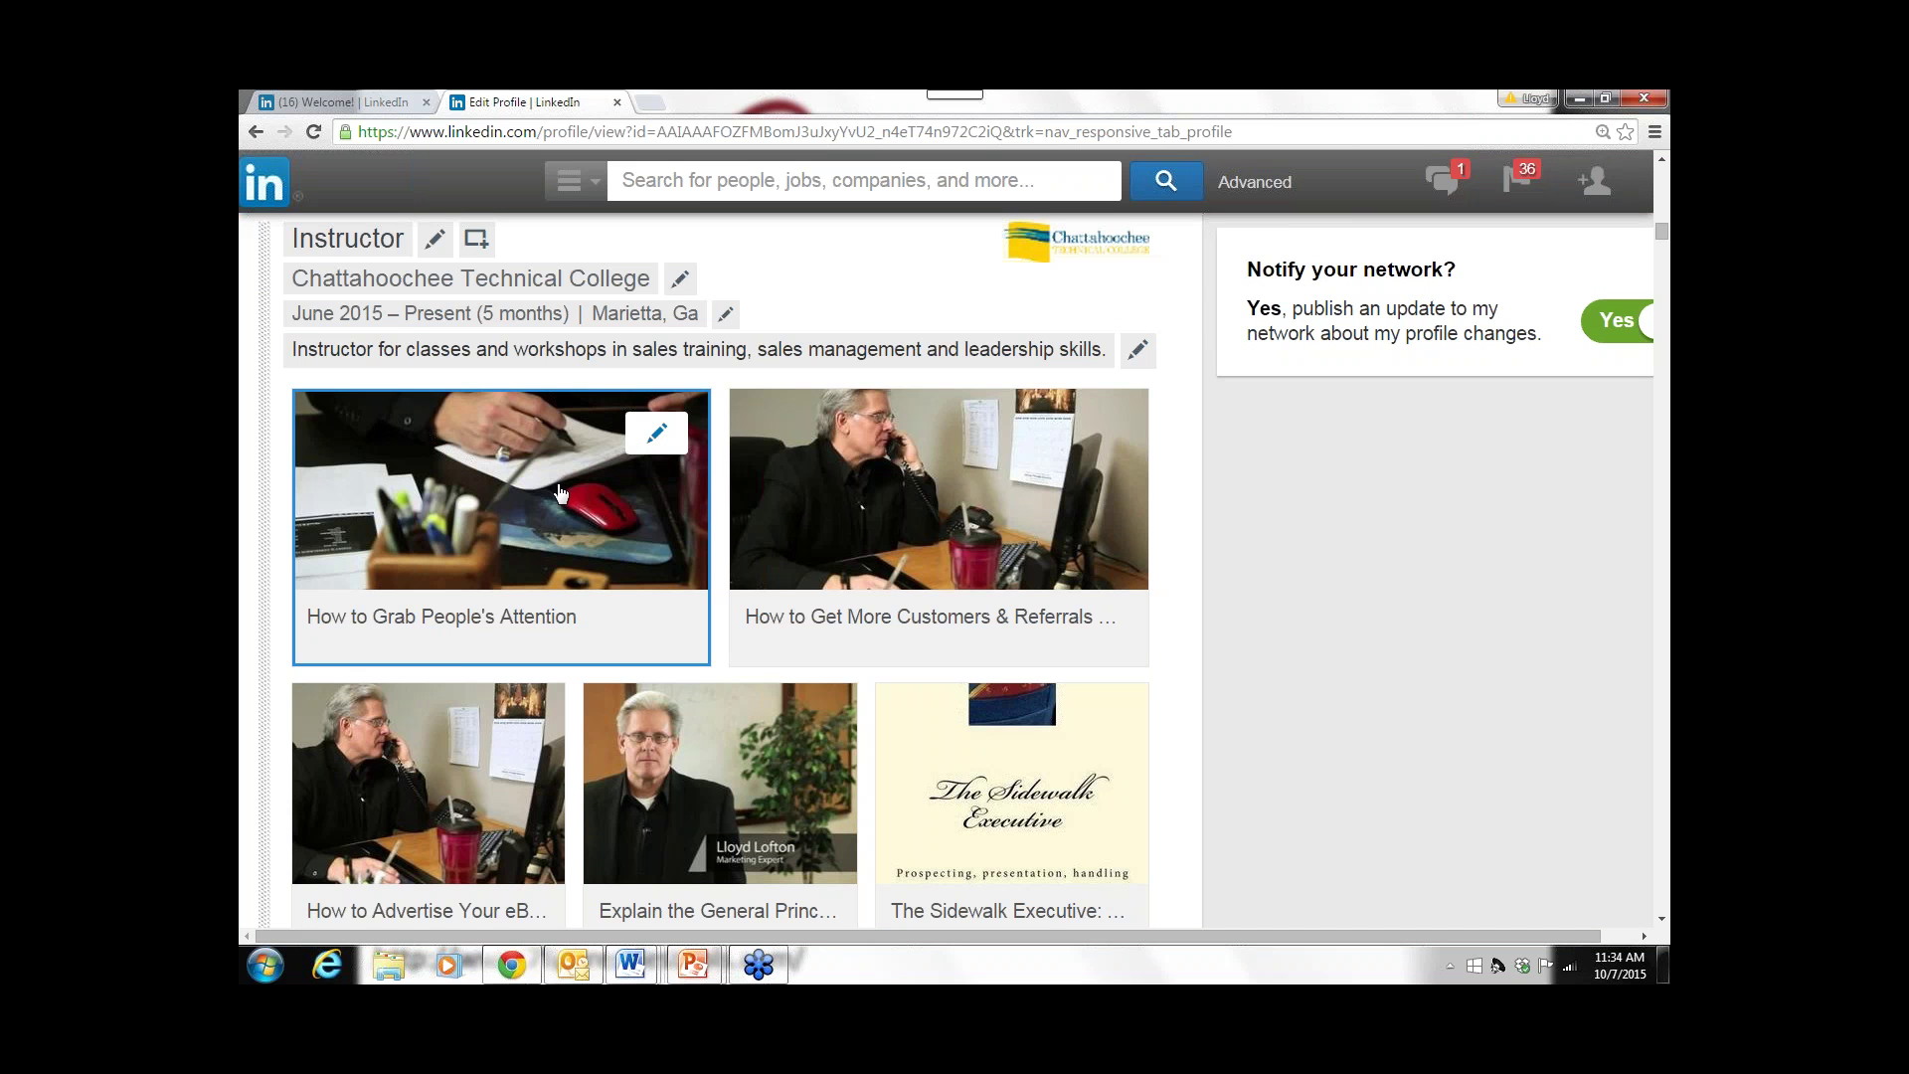
{"action": "scroll", "coordinate": [559, 492], "scroll_direction": "up", "scroll_amount": 2}
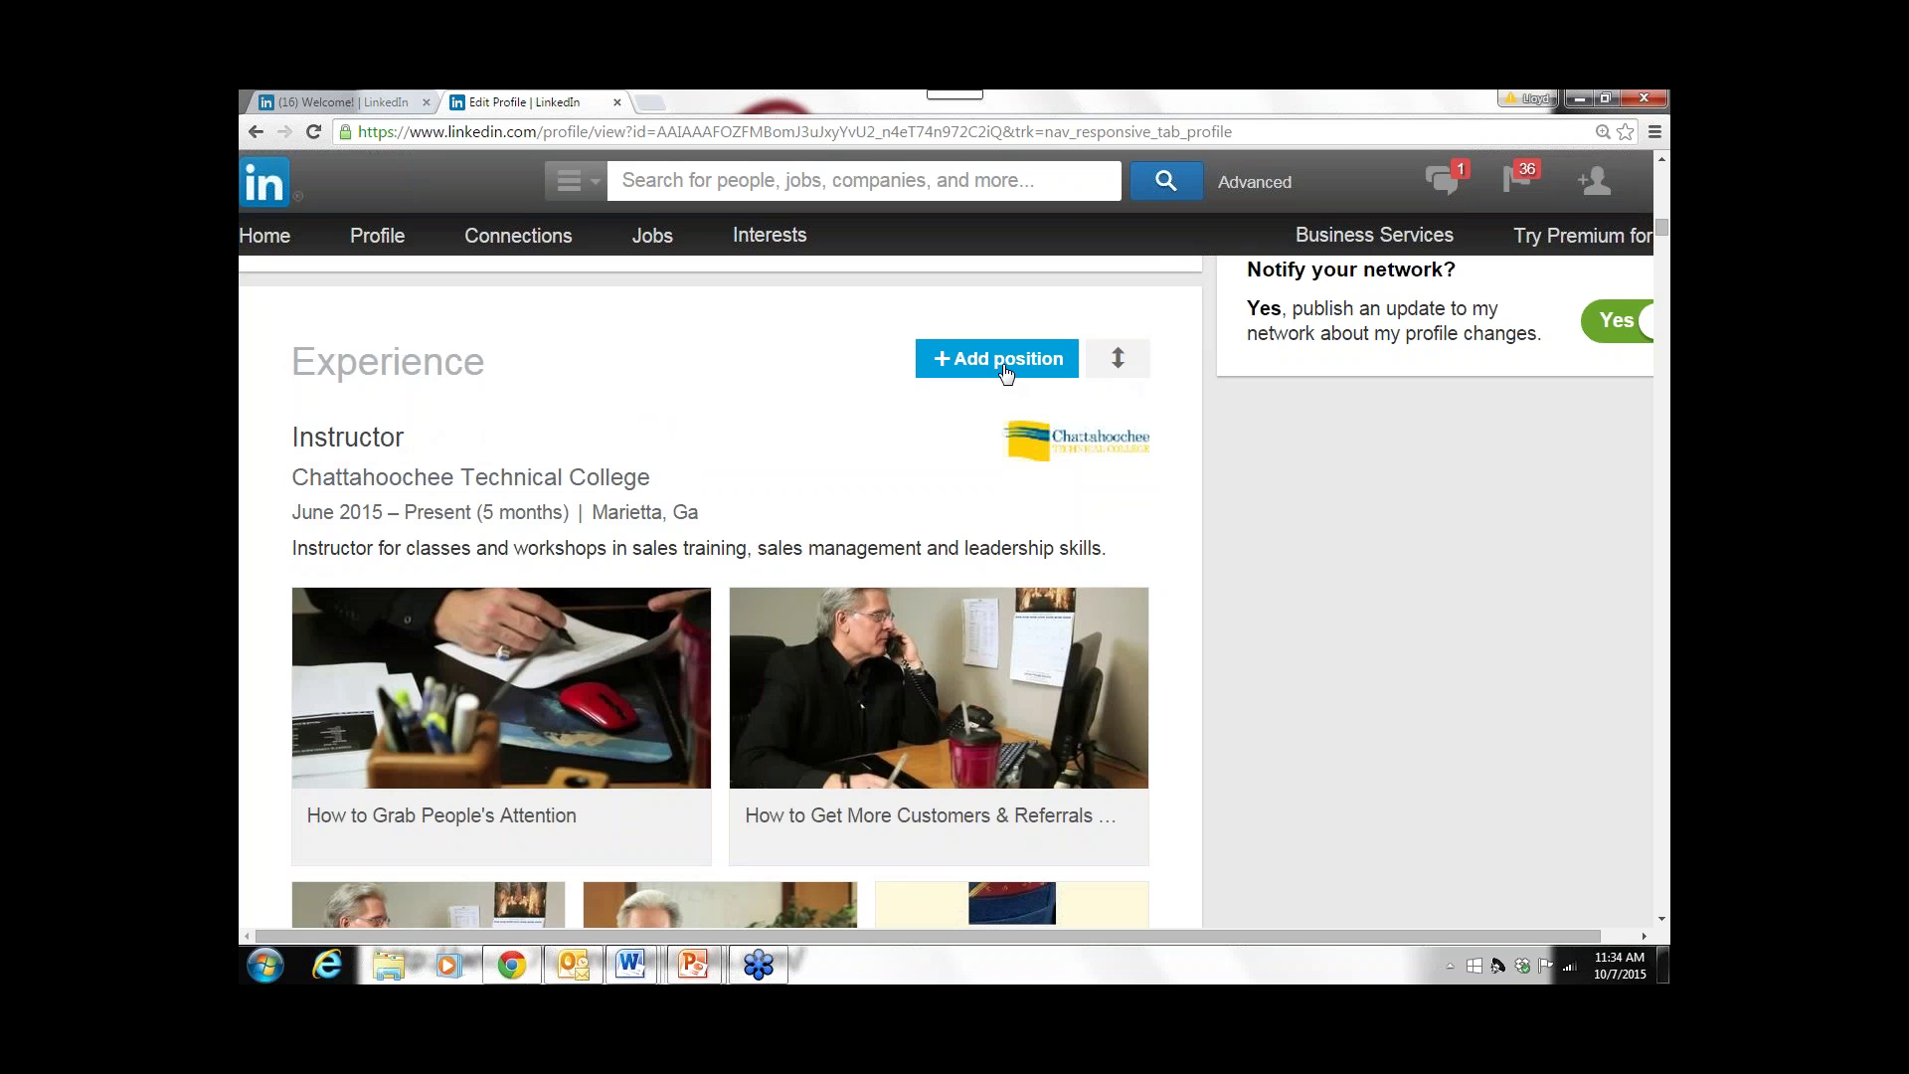
{"action": "mouse_move", "coordinate": [1099, 644]}
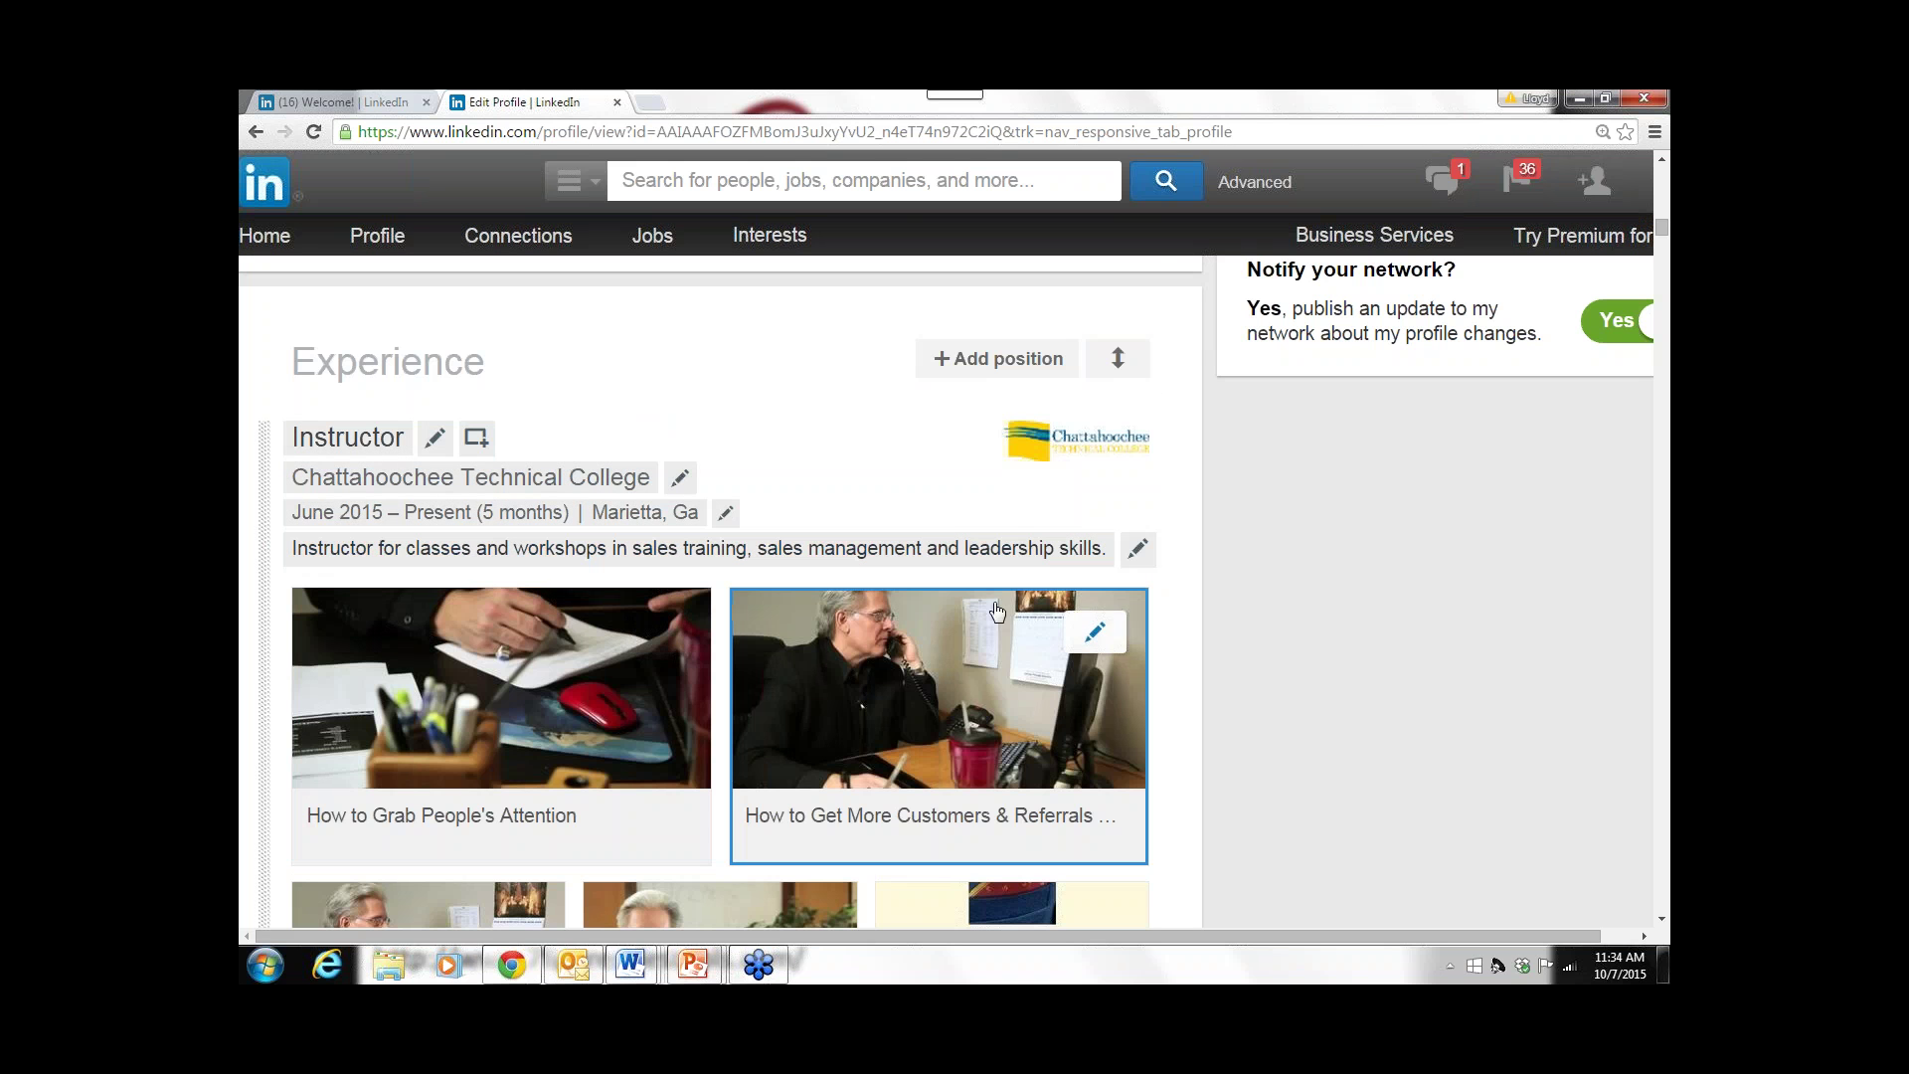
{"action": "left_click", "coordinate": [1097, 637]}
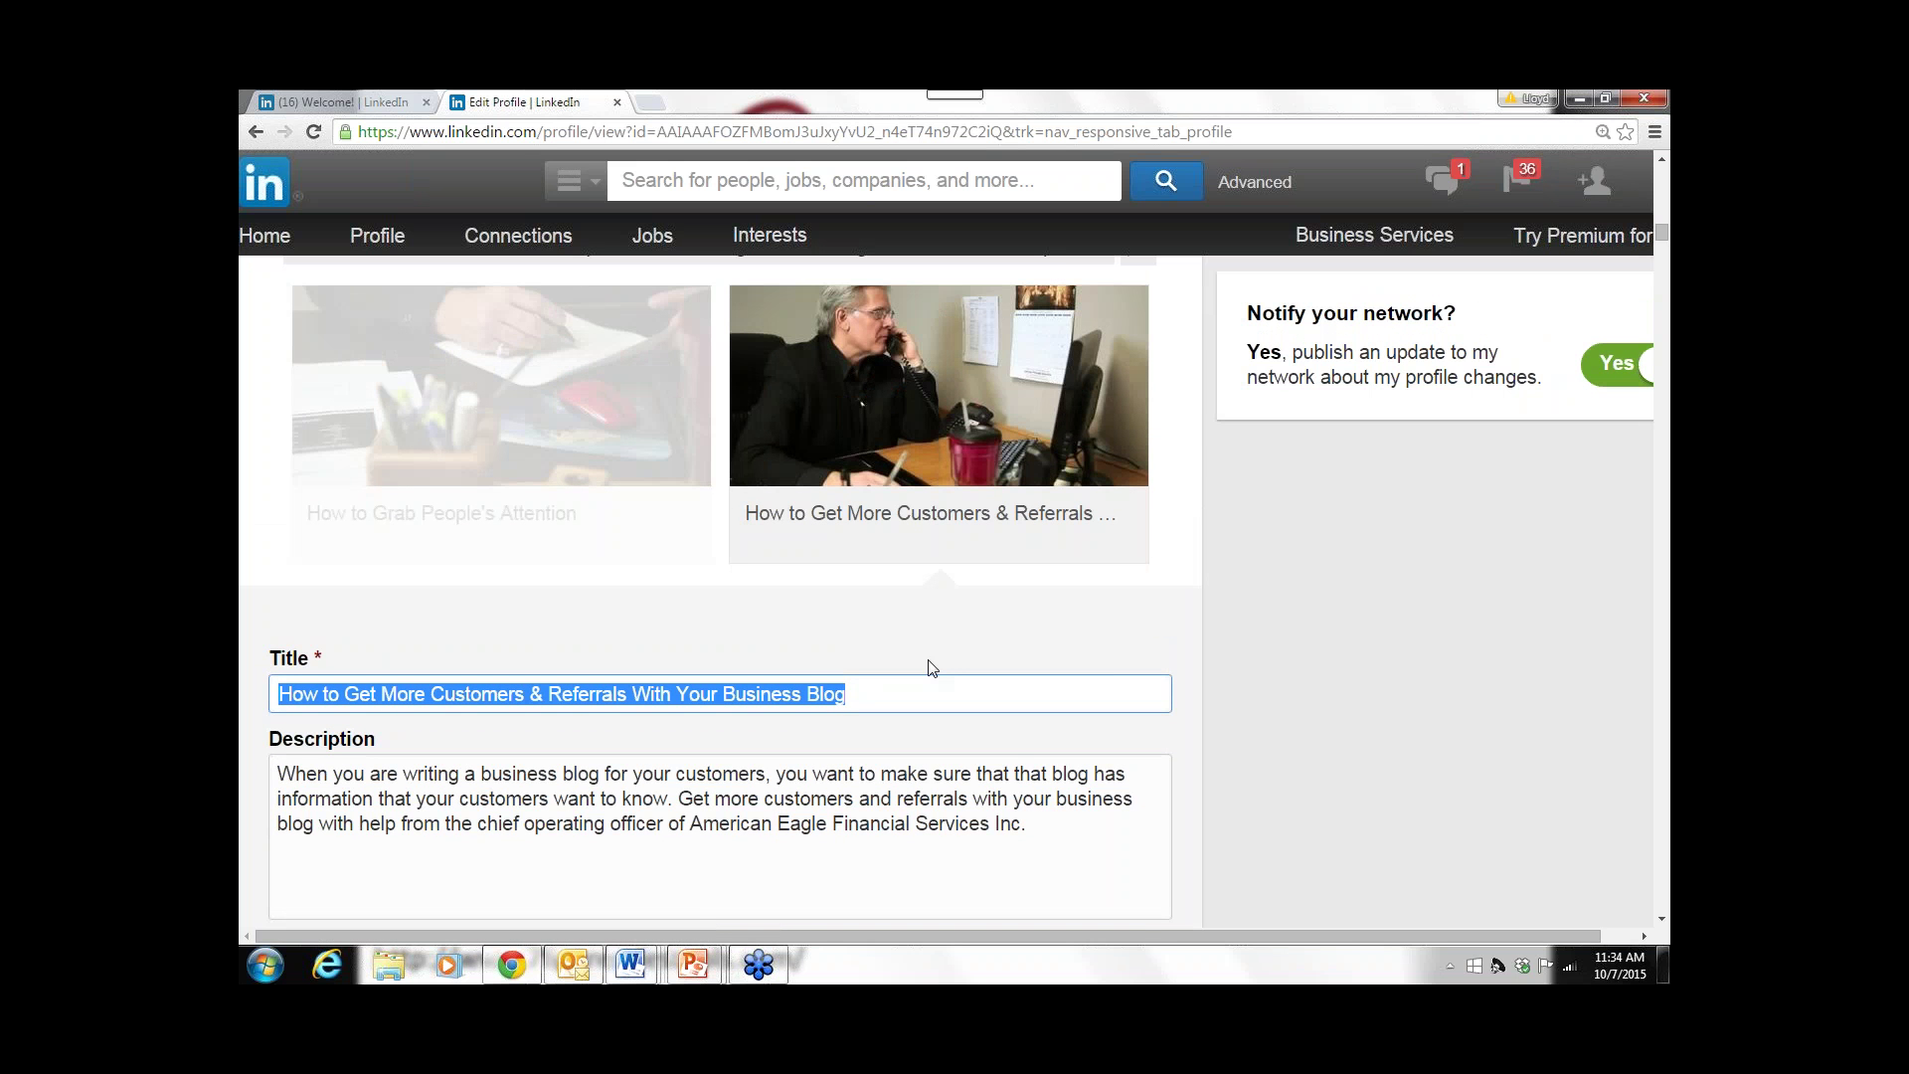
{"action": "scroll", "coordinate": [834, 673], "scroll_direction": "down", "scroll_amount": 1}
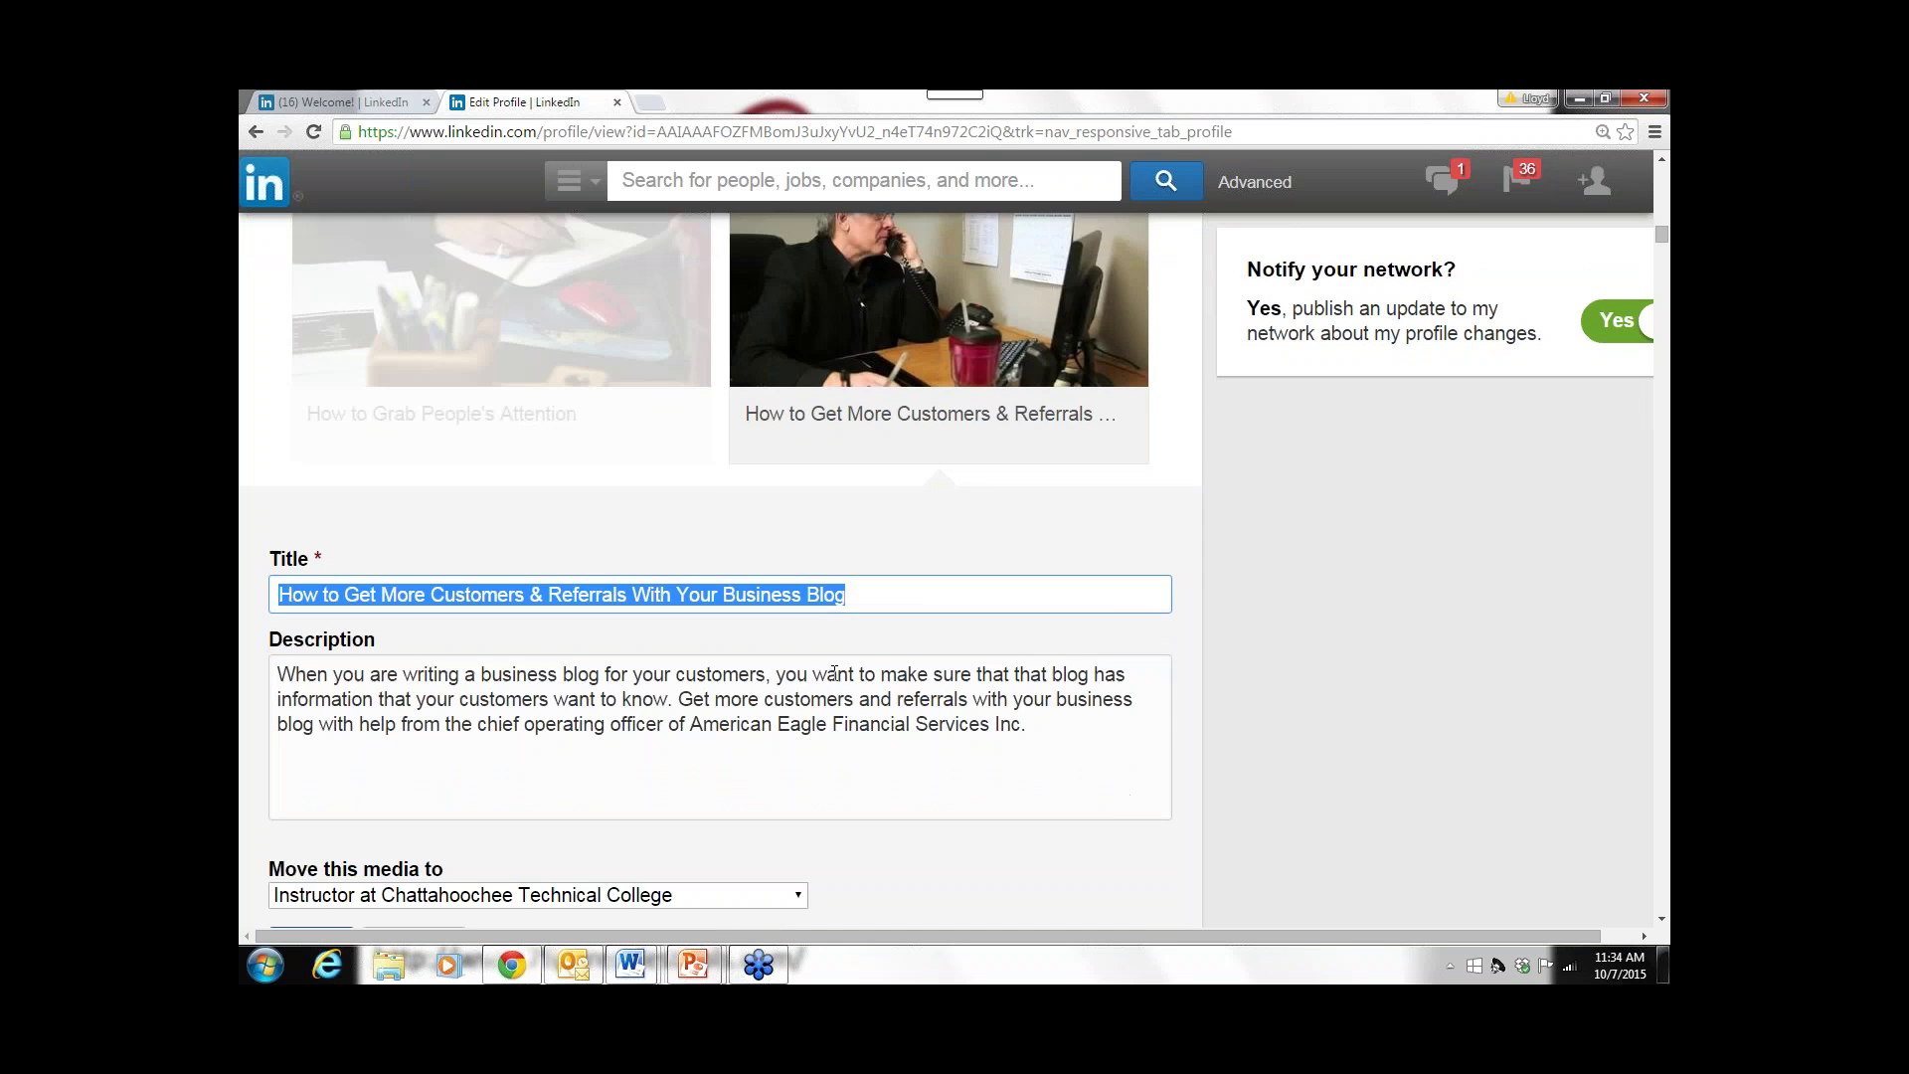
{"action": "scroll", "coordinate": [490, 707], "scroll_direction": "down", "scroll_amount": 1}
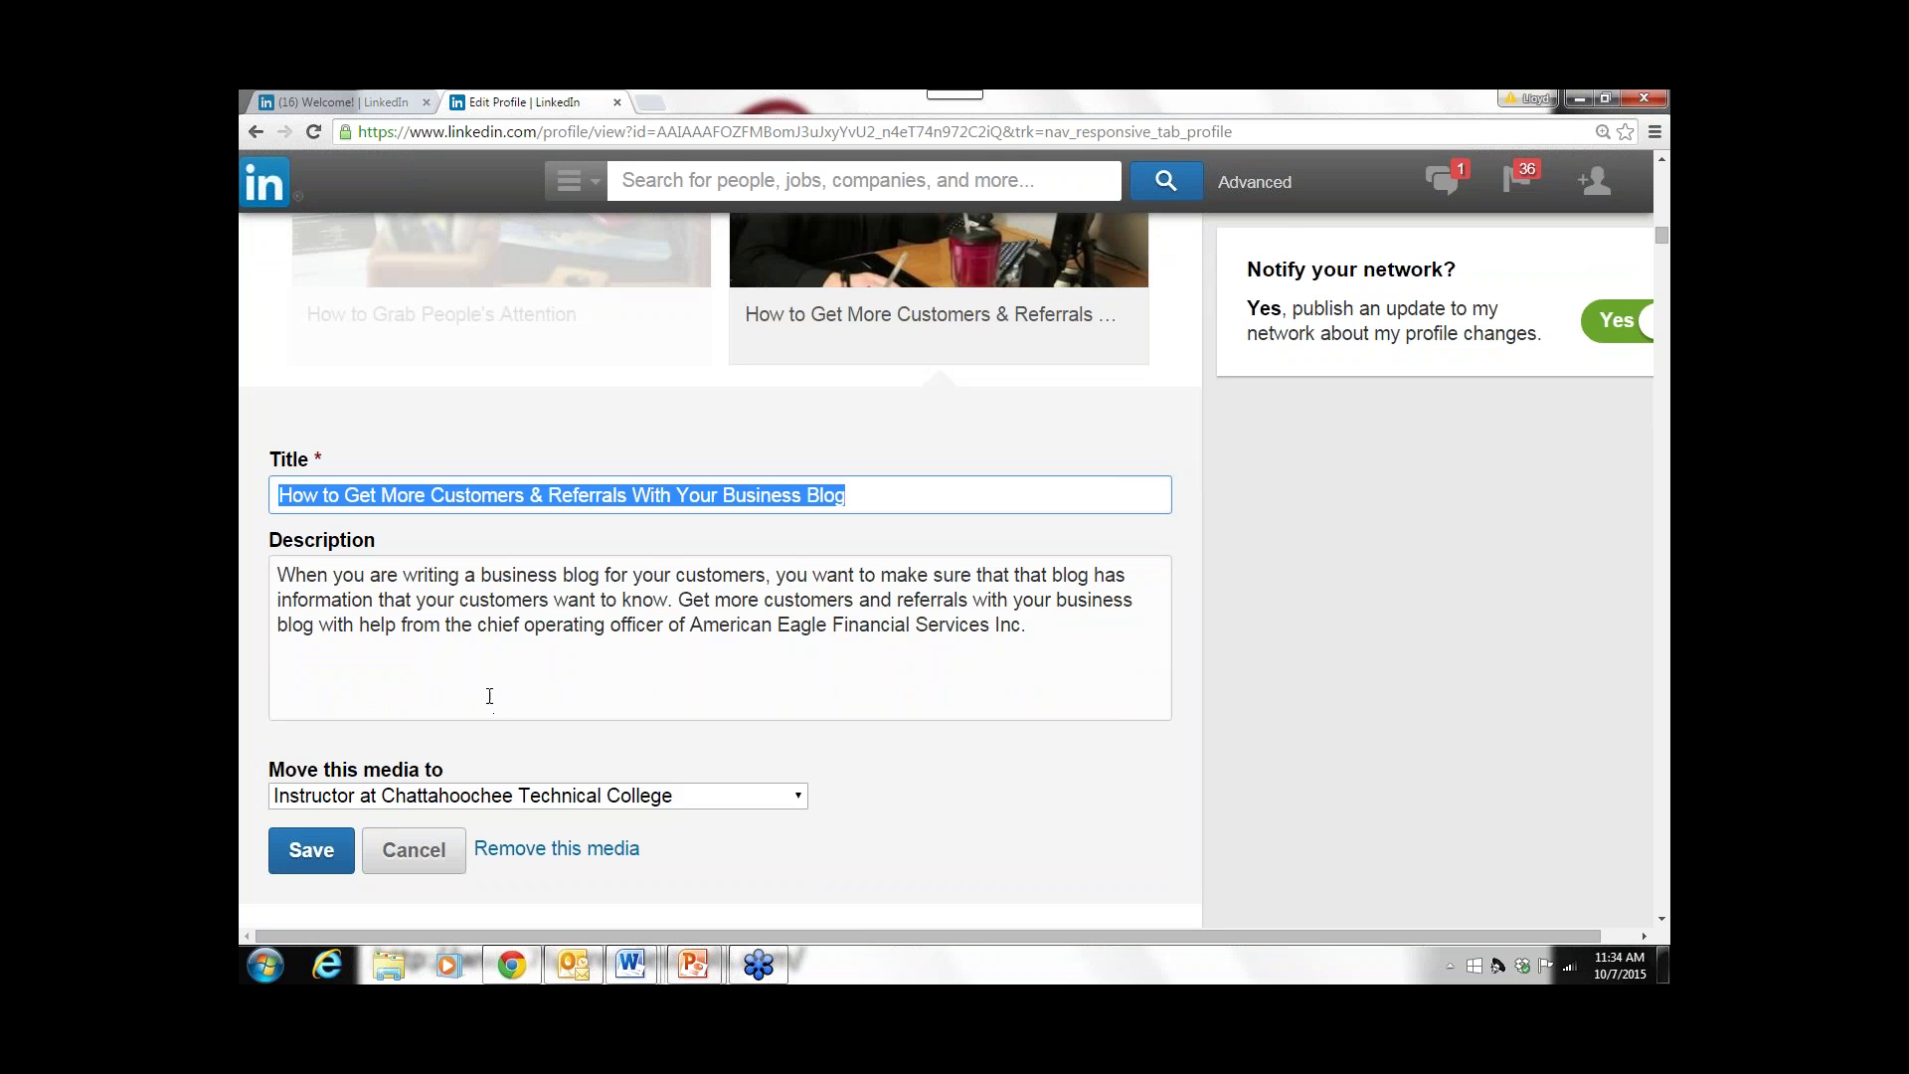
{"action": "scroll", "coordinate": [469, 705], "scroll_direction": "down", "scroll_amount": 2}
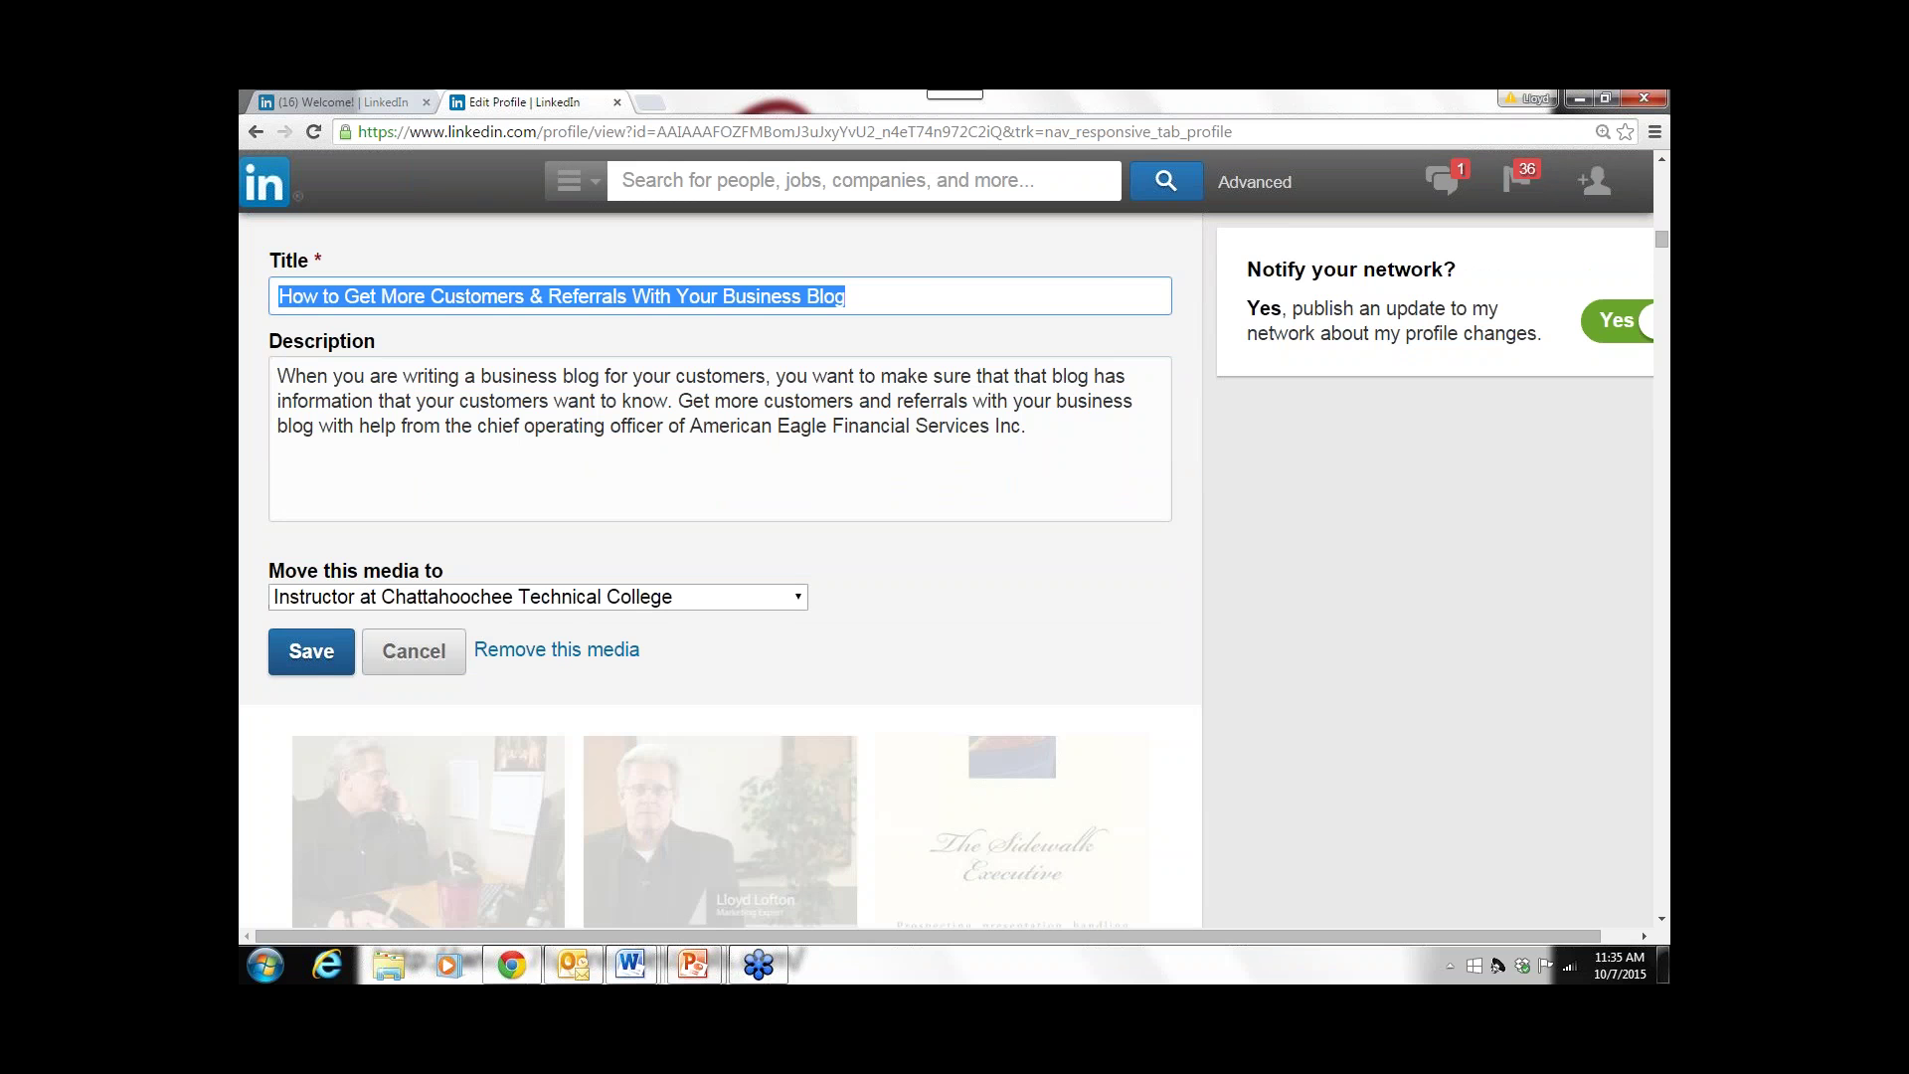
{"action": "left_click", "coordinate": [325, 664]}
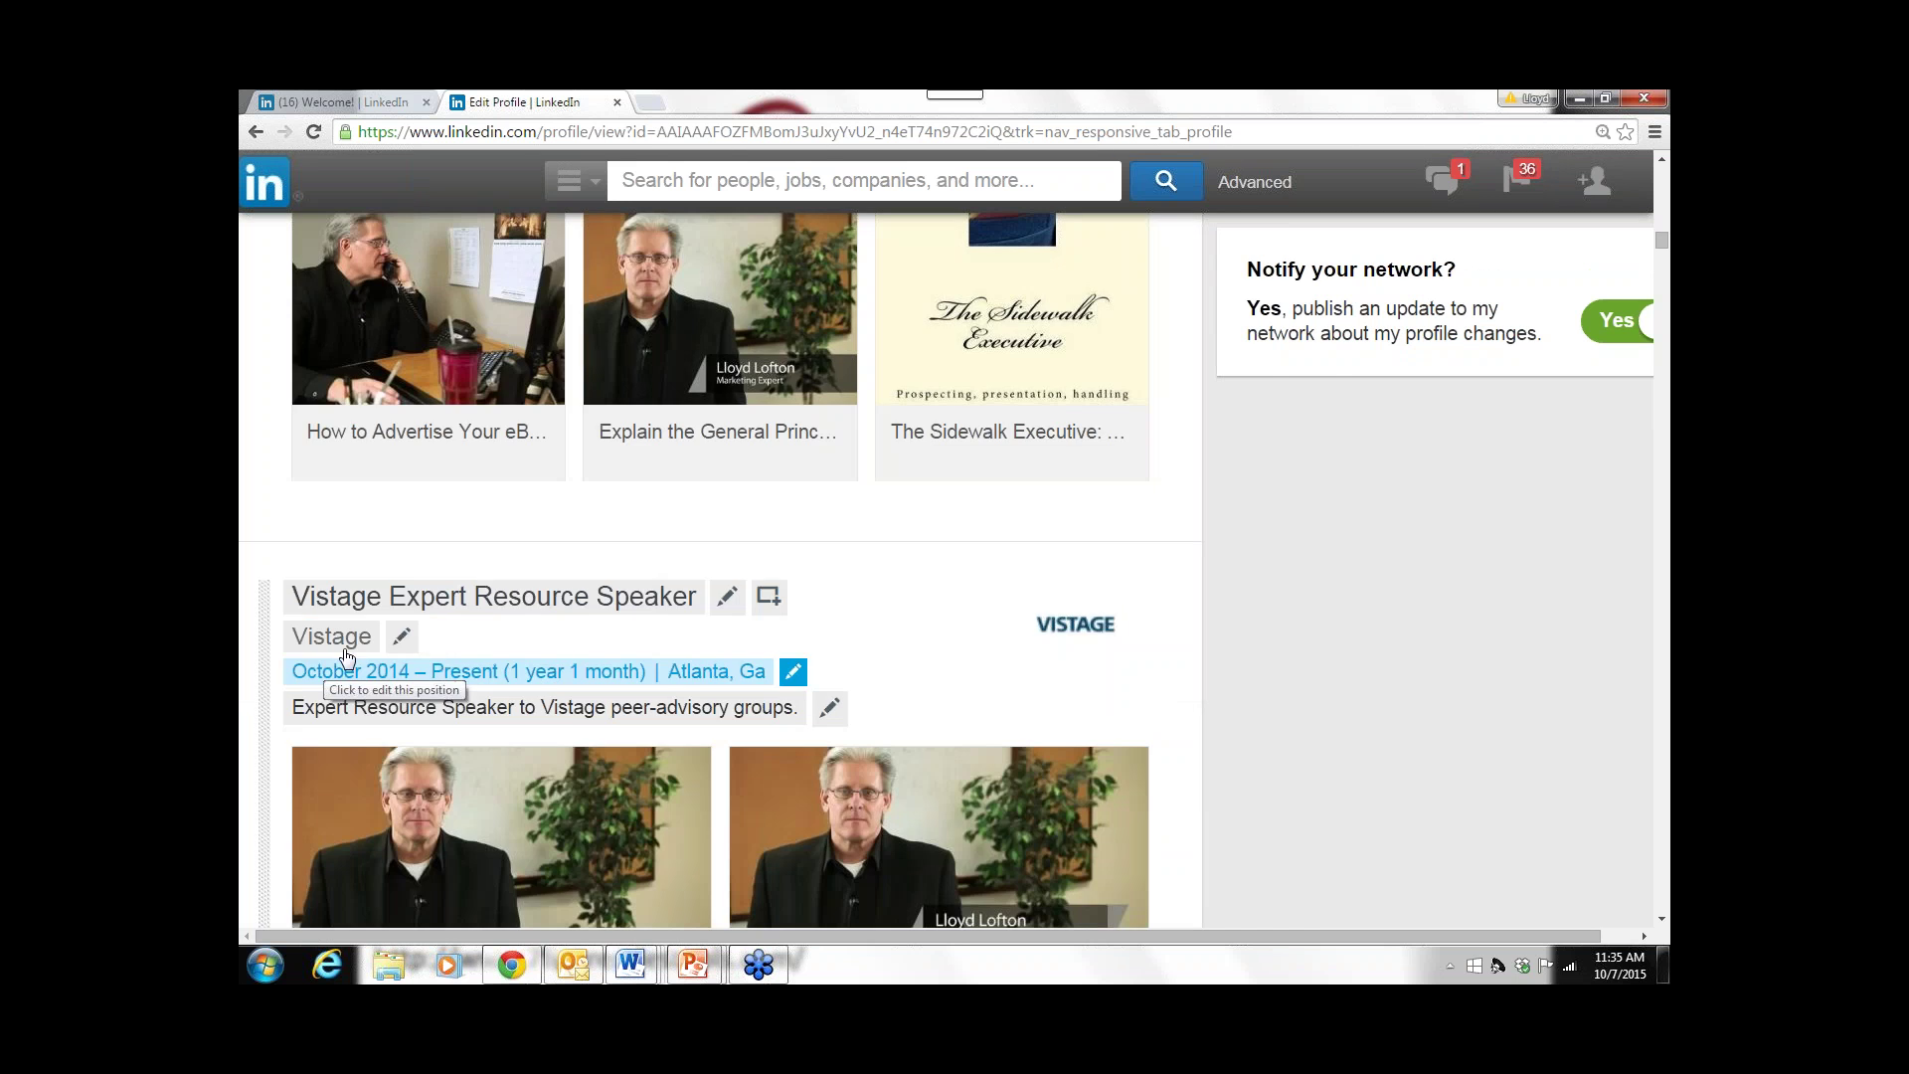
- Open the Connections page and look through the contact list sorted by recent conversation, returning to its start
{"action": "scroll", "coordinate": [557, 505], "scroll_direction": "up", "scroll_amount": 10}
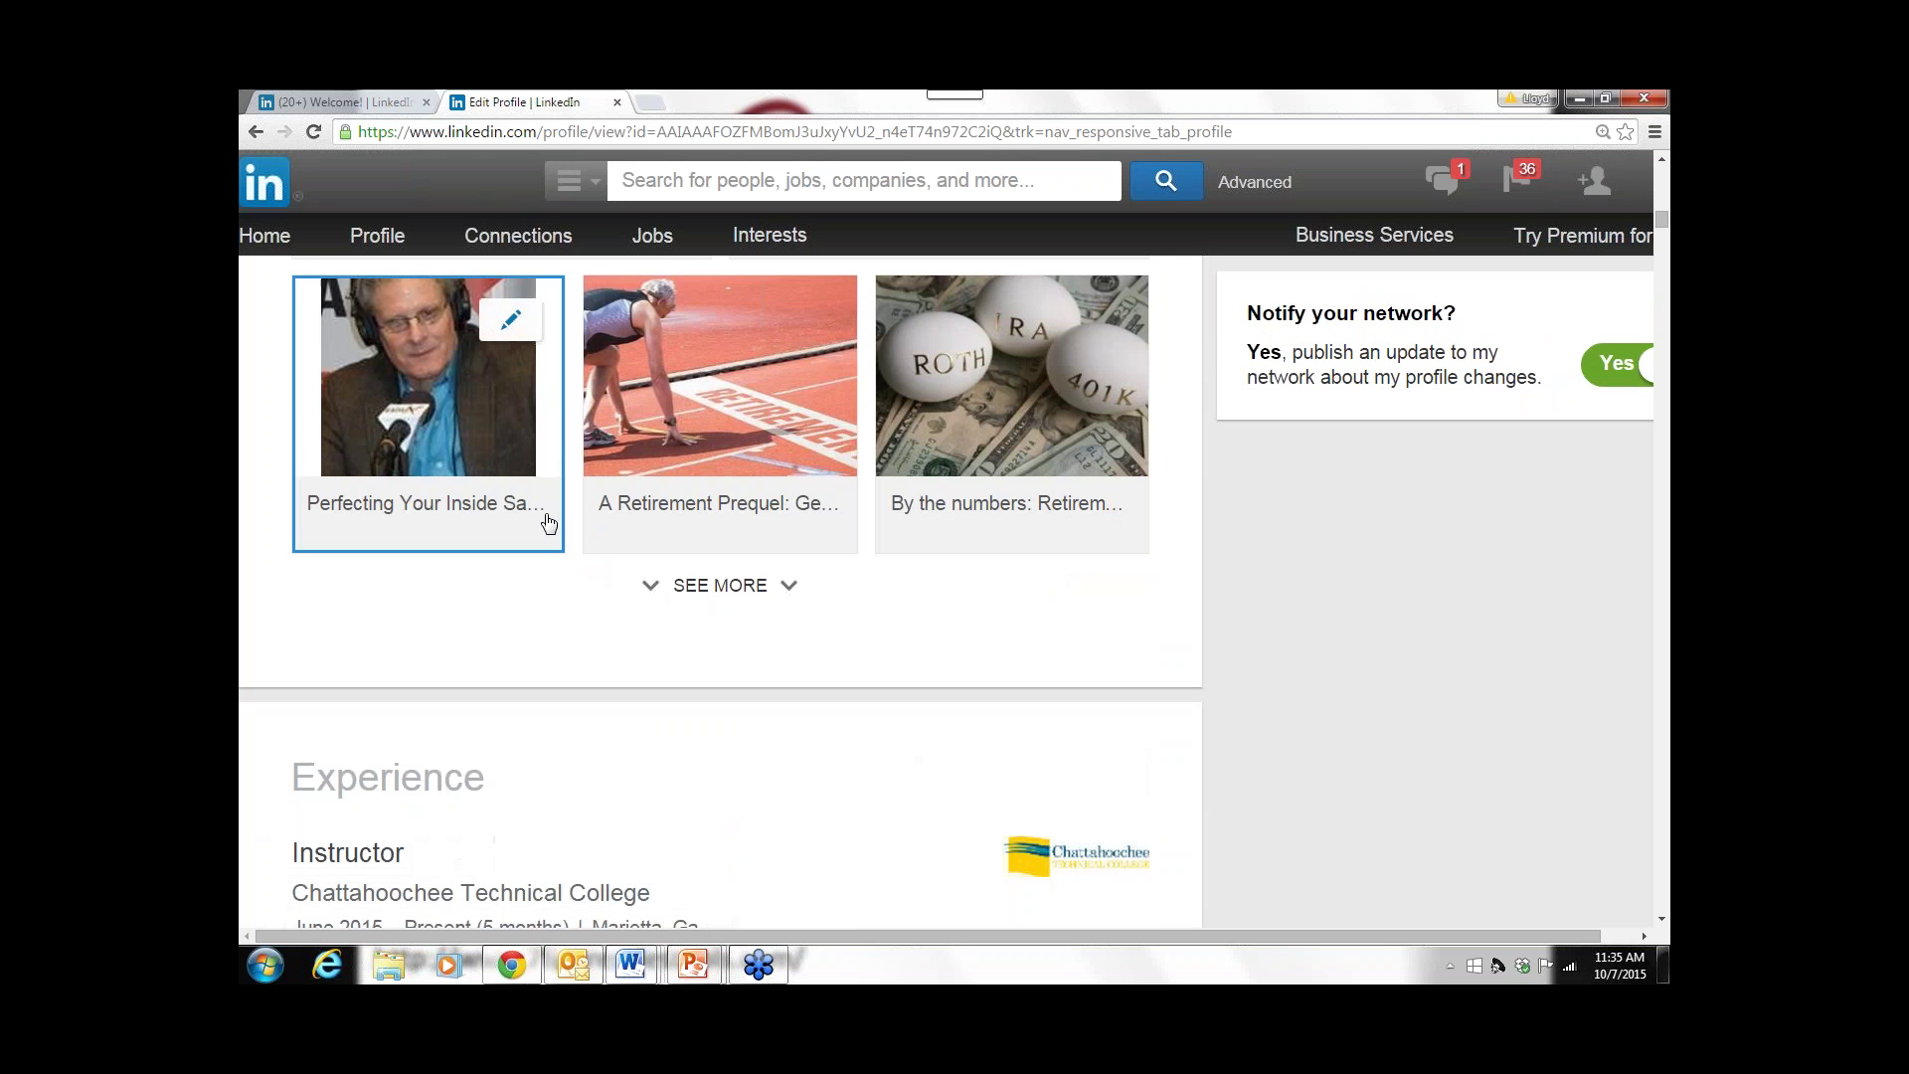
{"action": "scroll", "coordinate": [557, 505], "scroll_direction": "up", "scroll_amount": 2}
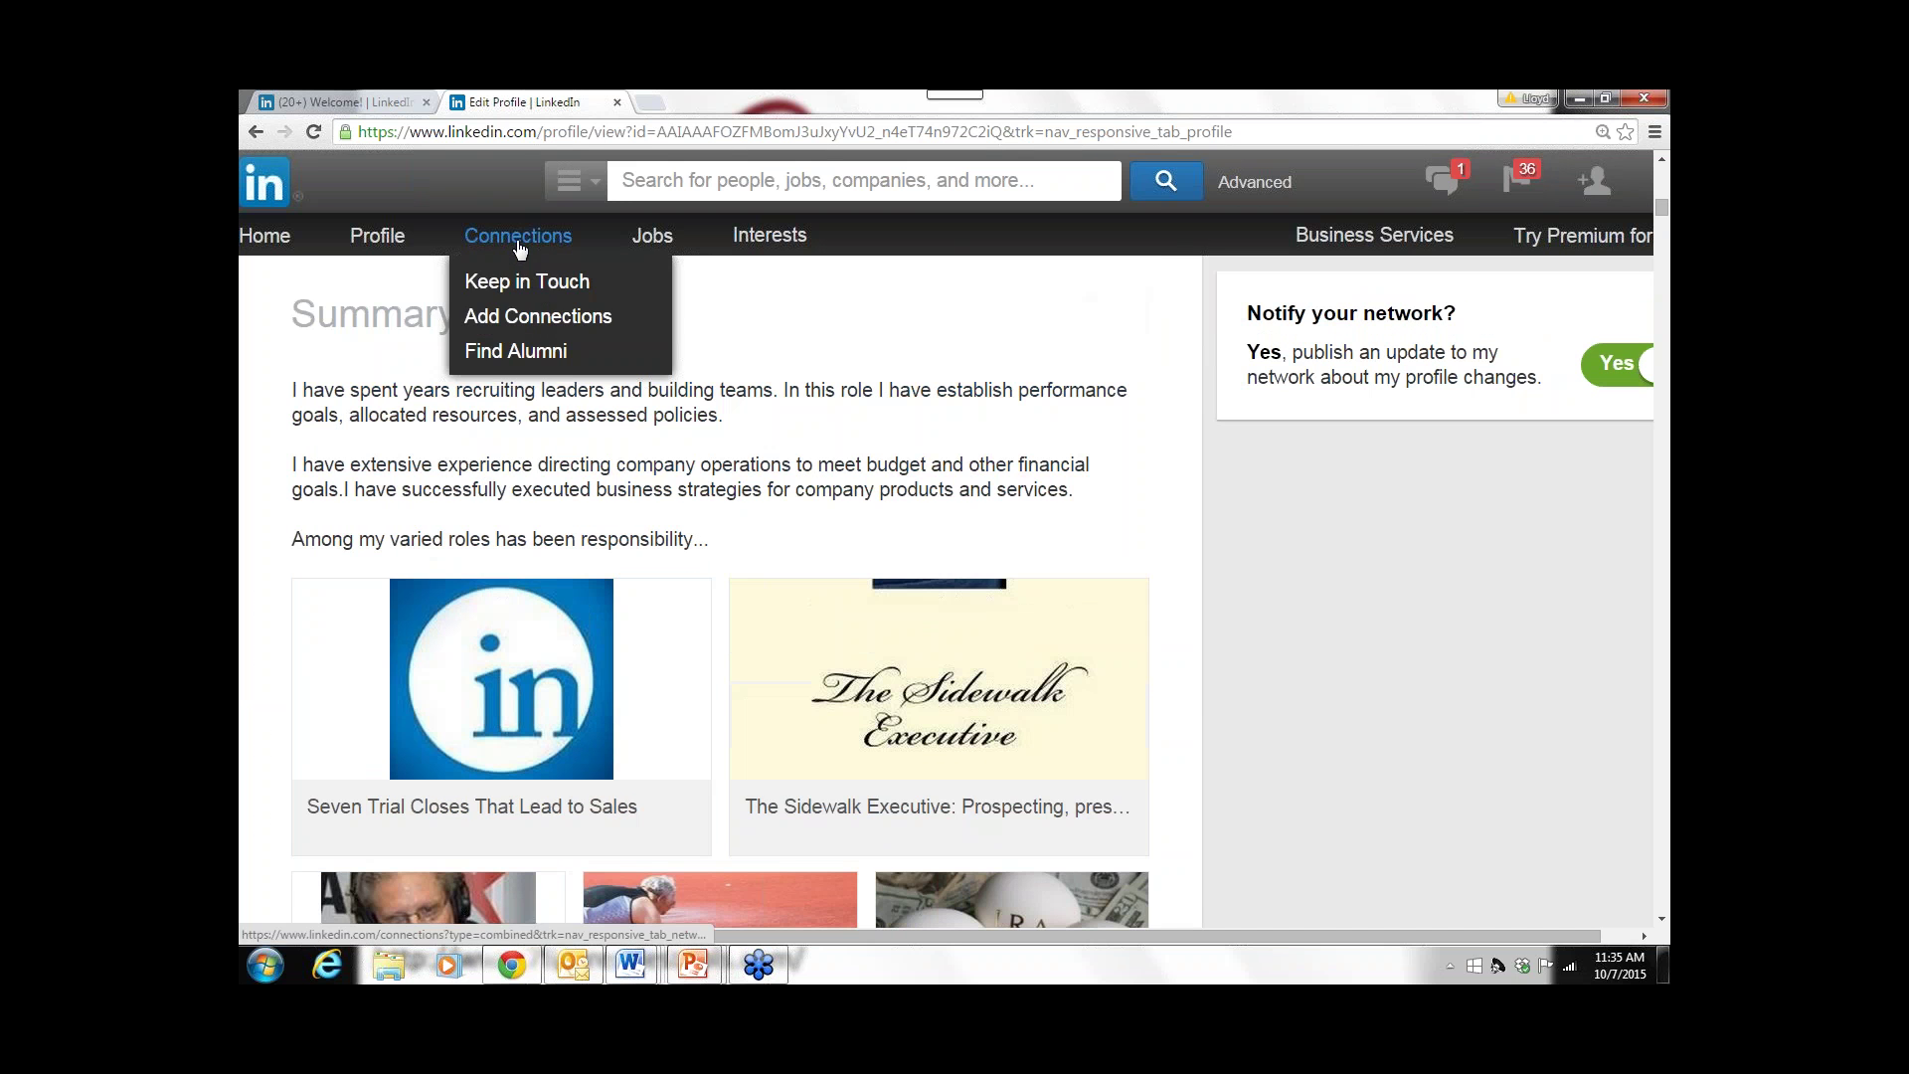
{"action": "left_click", "coordinate": [517, 254]}
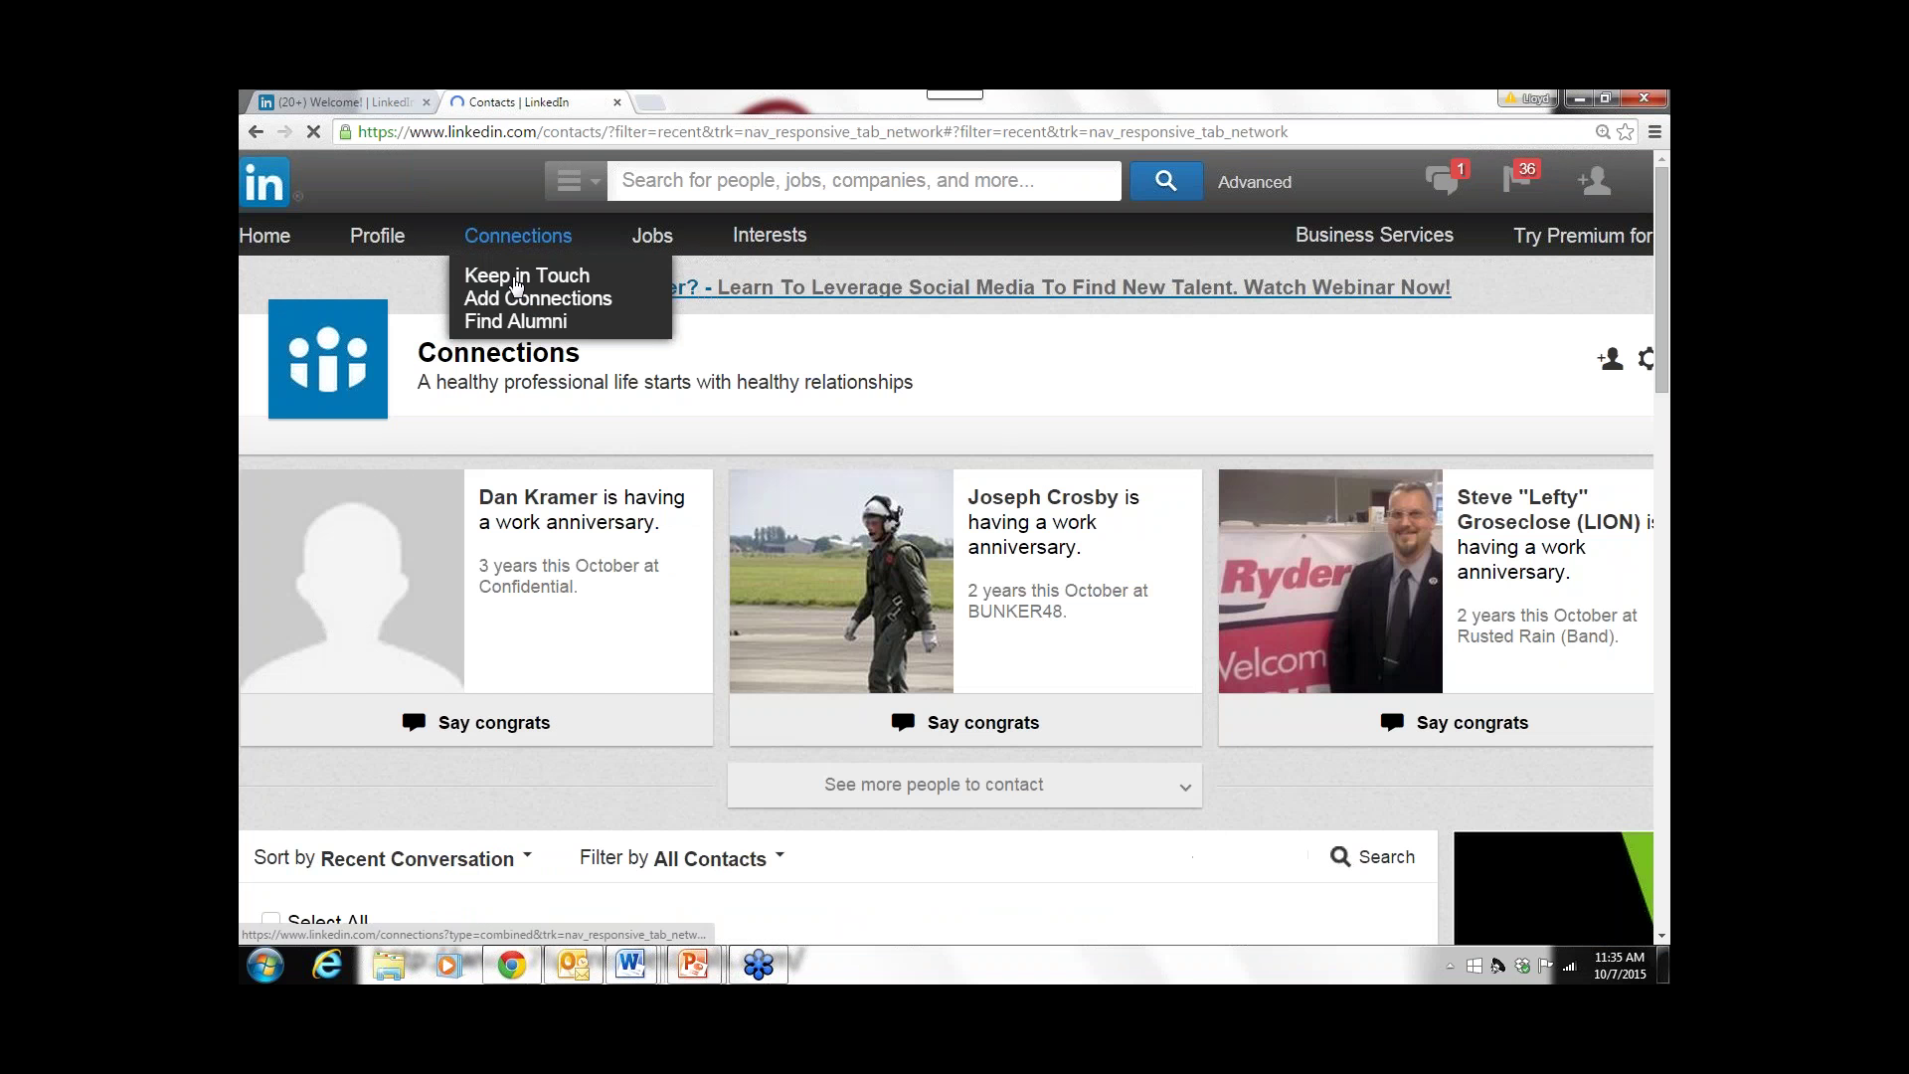
{"action": "scroll", "coordinate": [465, 608], "scroll_direction": "down", "scroll_amount": 1}
{"action": "scroll", "coordinate": [466, 604], "scroll_direction": "down", "scroll_amount": 5}
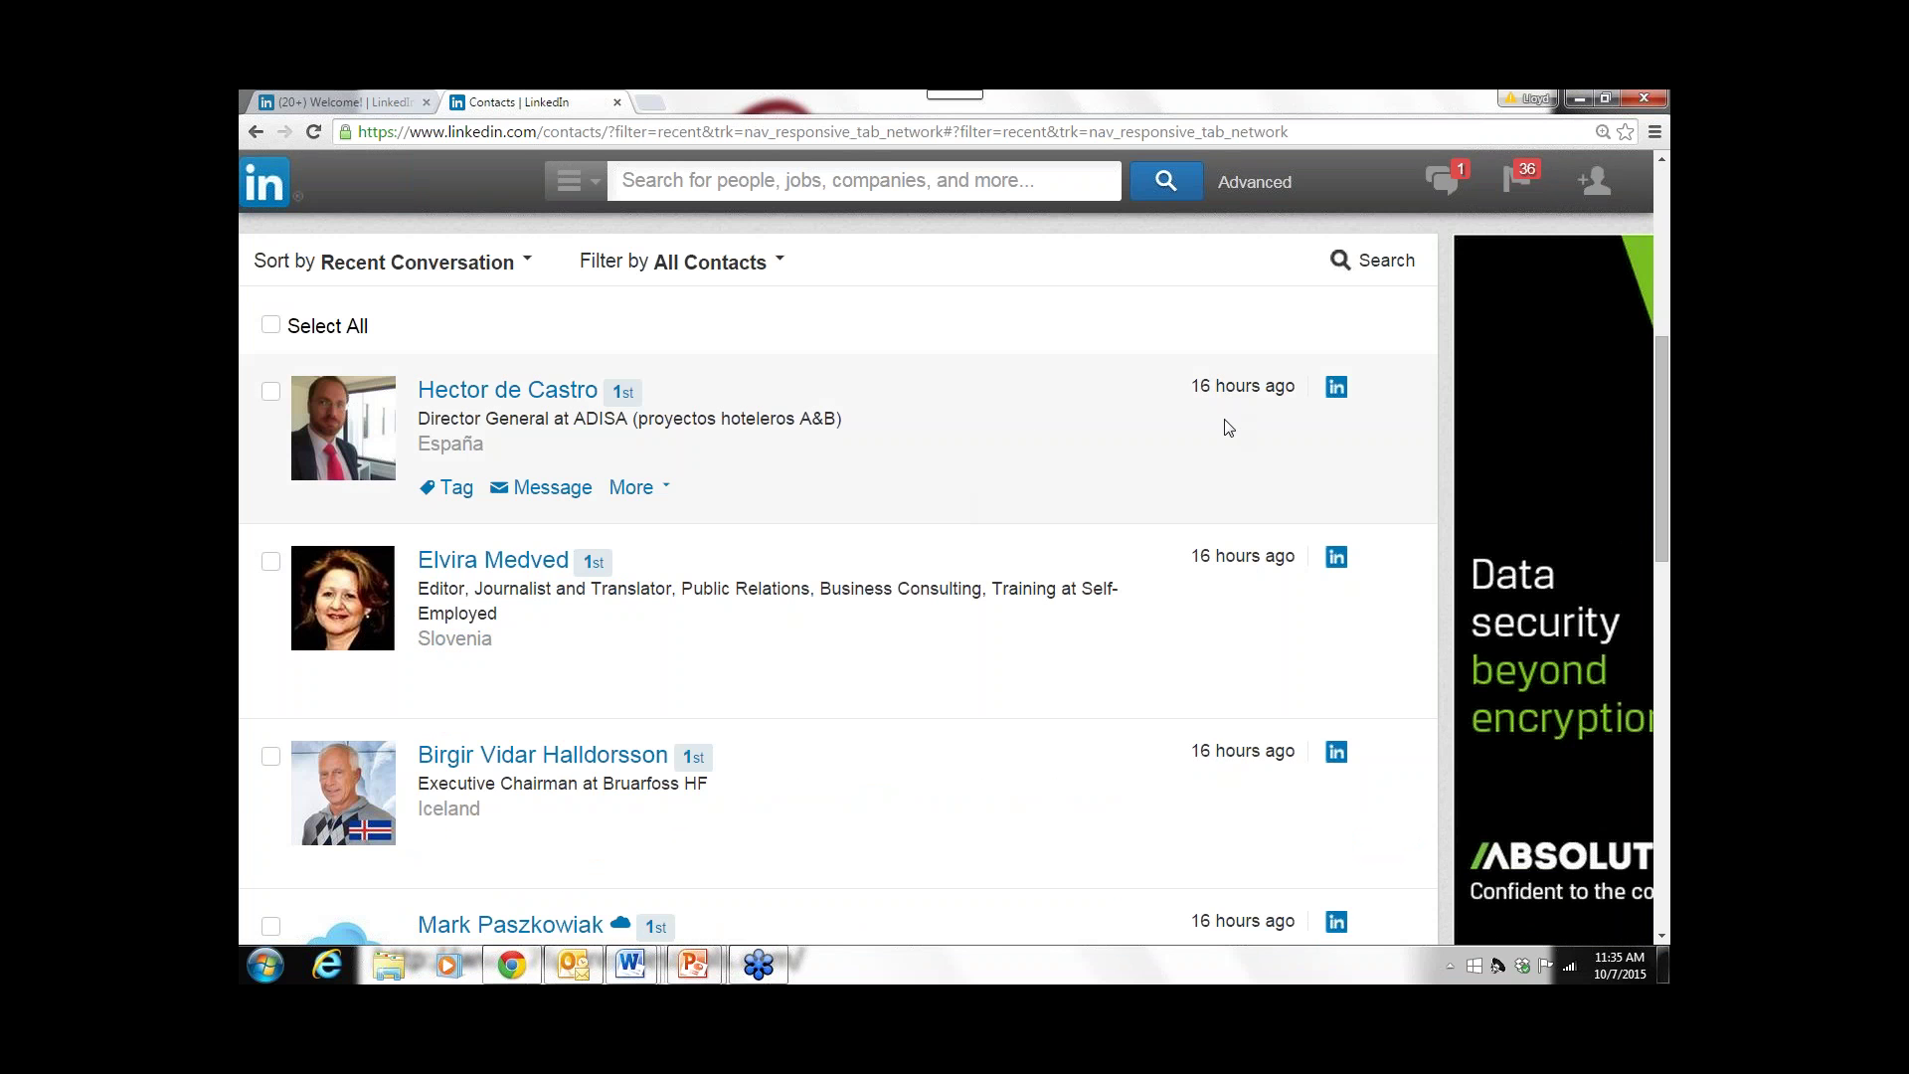
{"action": "scroll", "coordinate": [1200, 770], "scroll_direction": "down", "scroll_amount": 14}
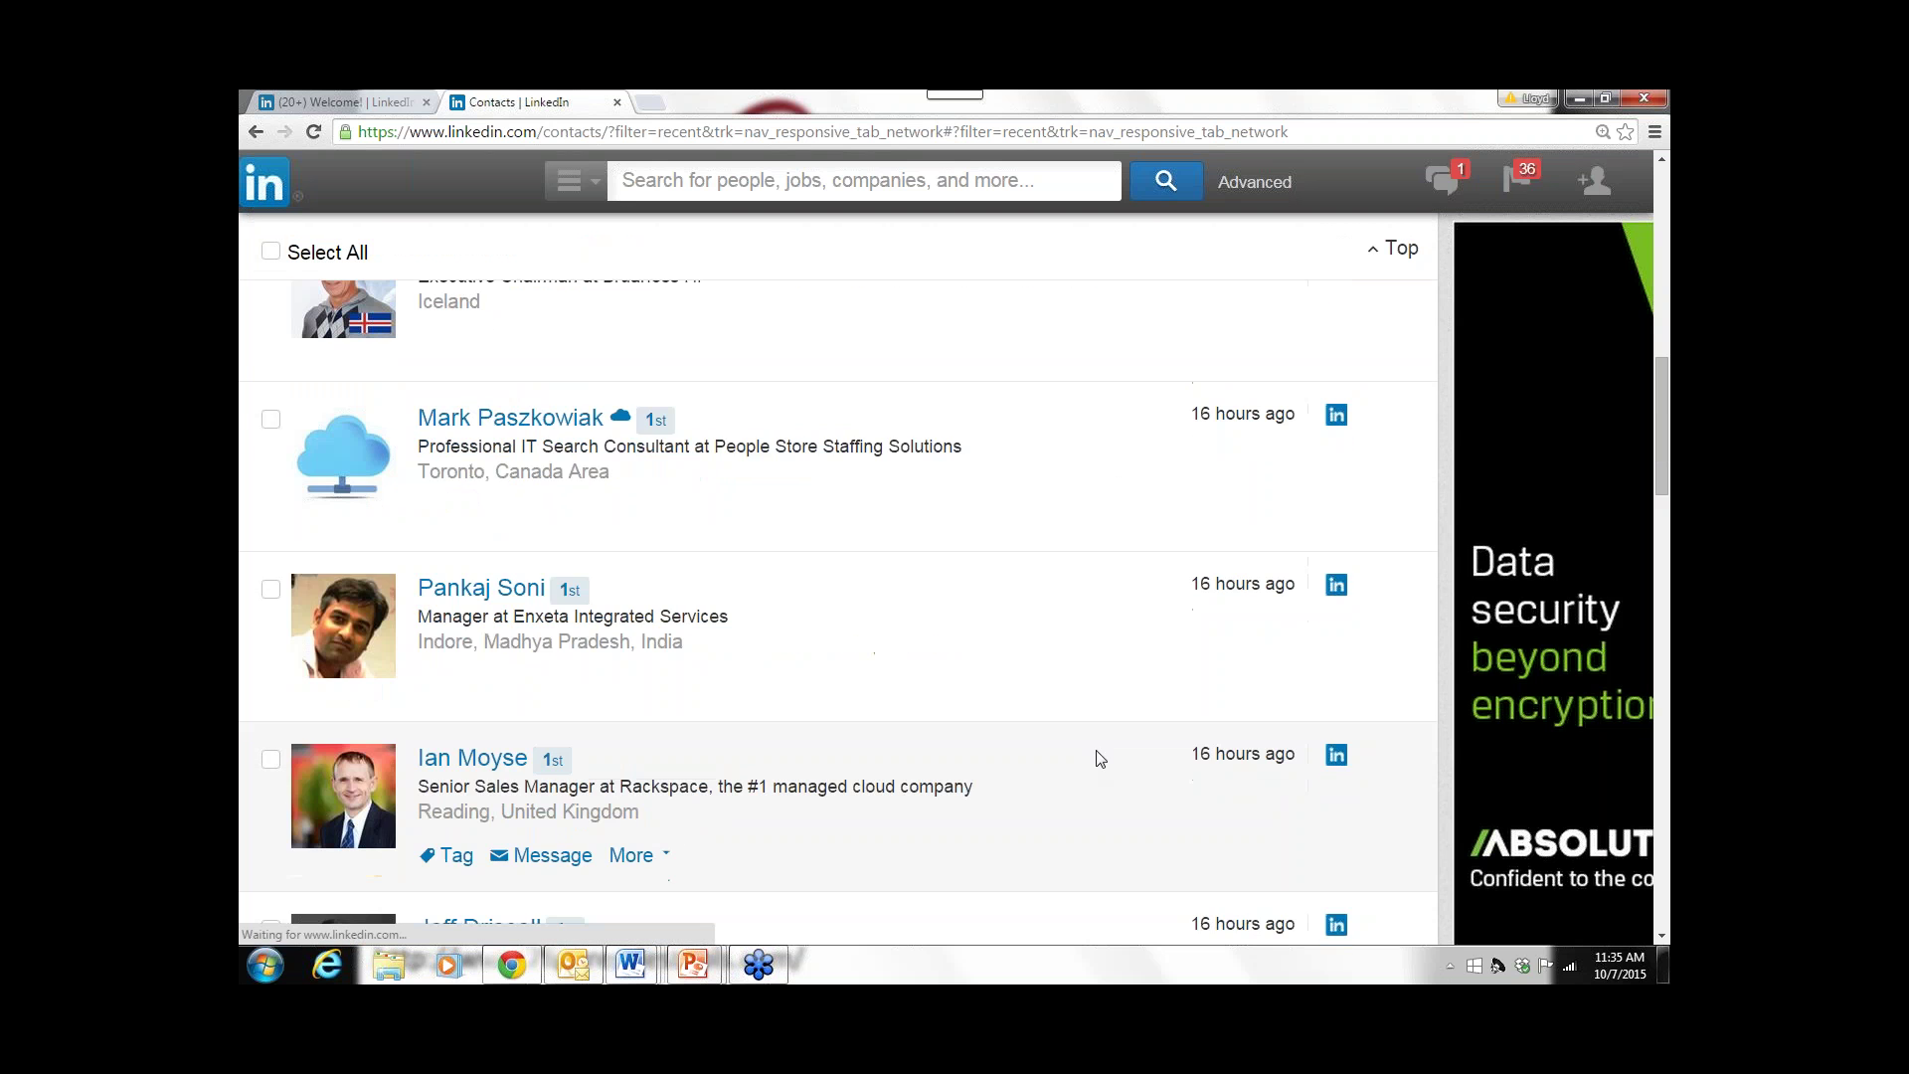
{"action": "scroll", "coordinate": [1101, 746], "scroll_direction": "down", "scroll_amount": 4}
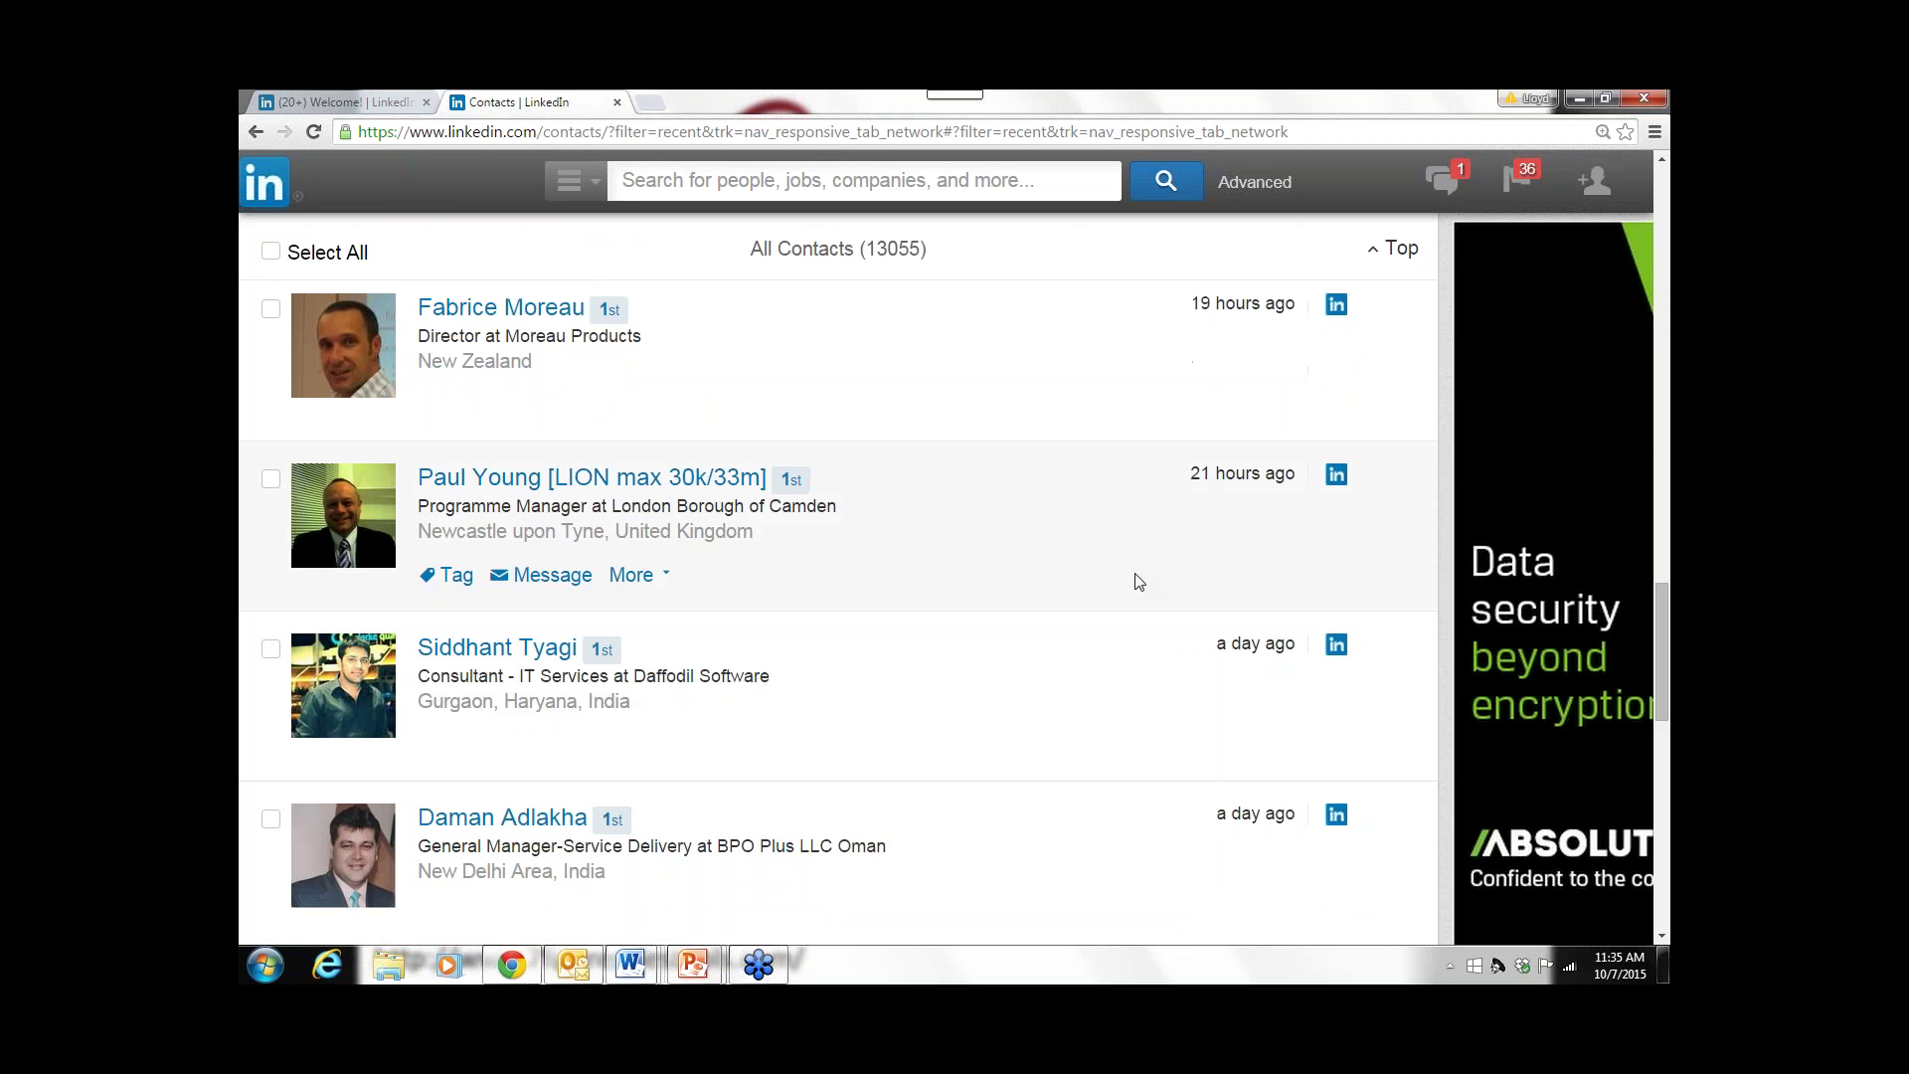
{"action": "scroll", "coordinate": [1132, 656], "scroll_direction": "down", "scroll_amount": 1}
{"action": "scroll", "coordinate": [882, 690], "scroll_direction": "up", "scroll_amount": 20}
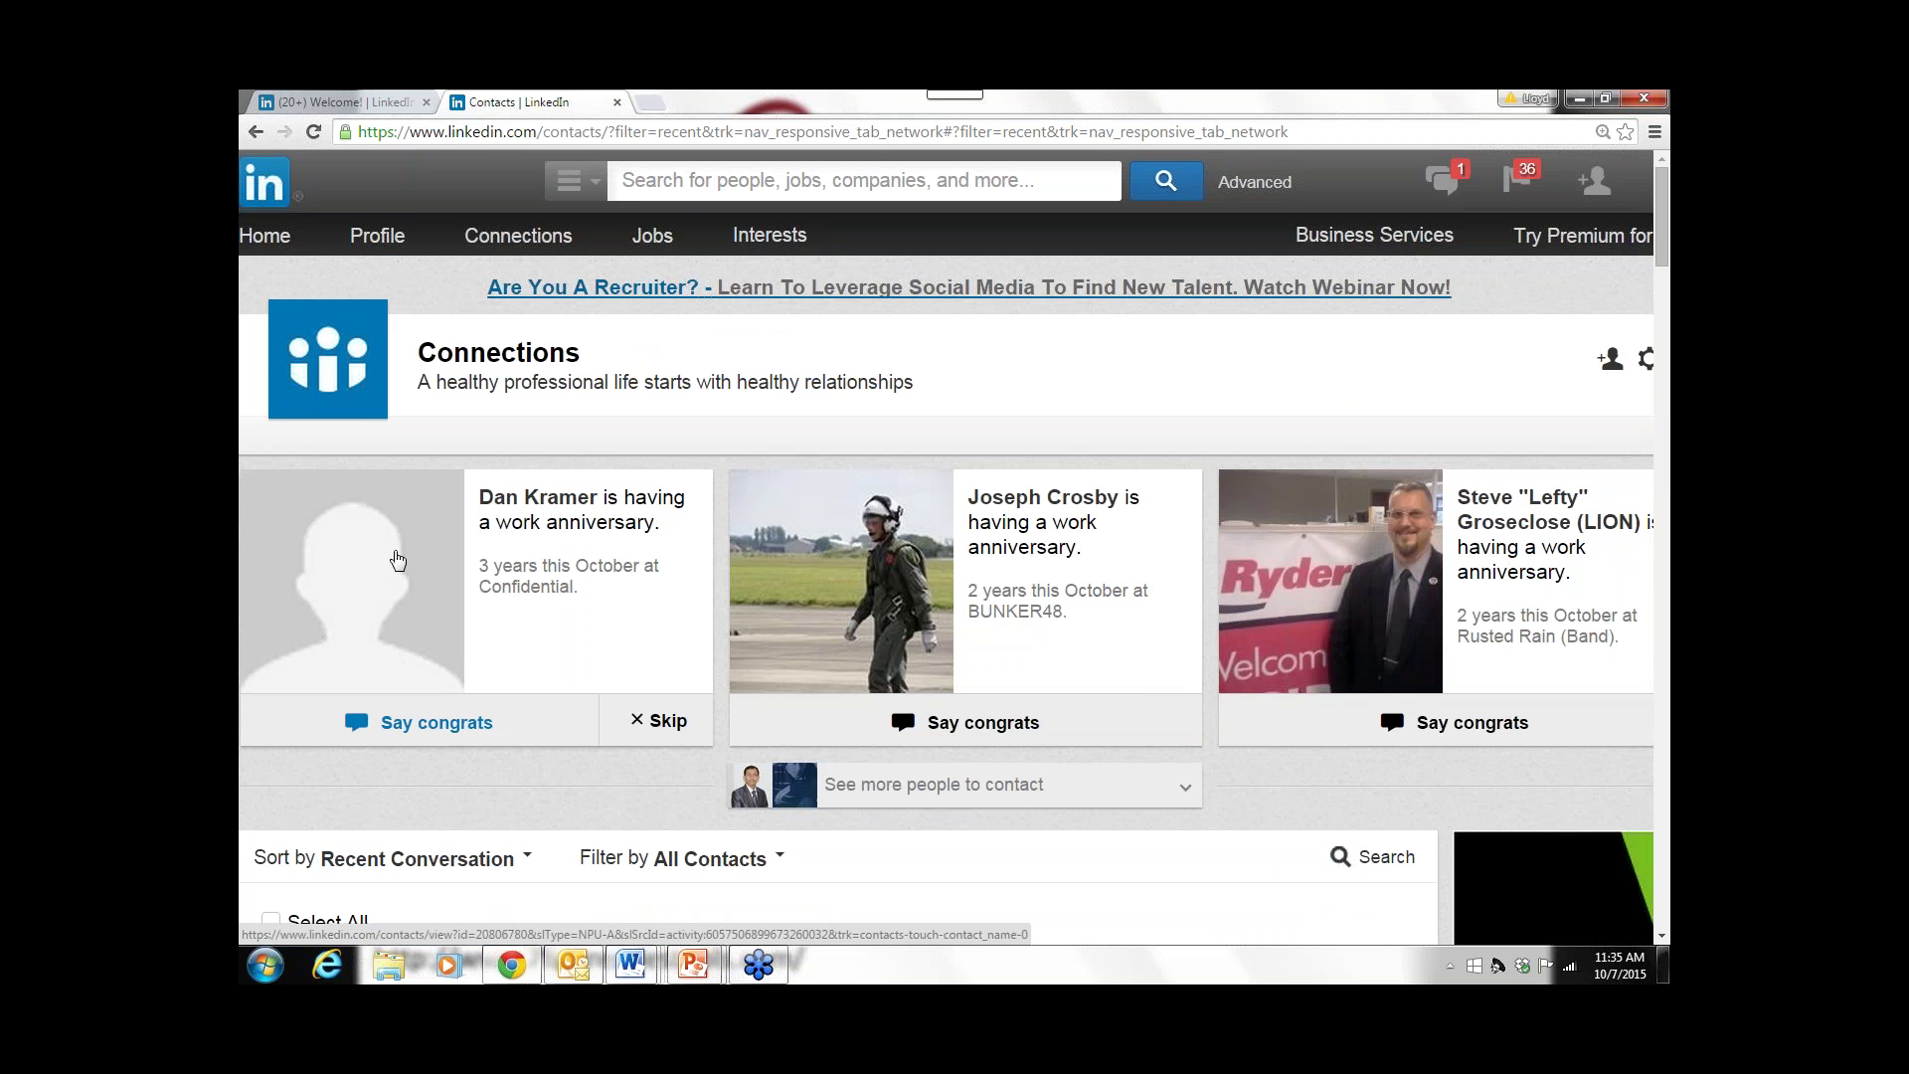
- Try to post the "Congrats!" comment on the first connection's work anniversary, and close the dialog
{"action": "key", "text": "ctrl+plus"}
{"action": "key", "text": "ctrl+plus"}
{"action": "key", "text": "ctrl+plus"}
{"action": "key", "text": "ctrl+plus"}
{"action": "key", "text": "ctrl+plus"}
{"action": "key", "text": "ctrl+plus"}
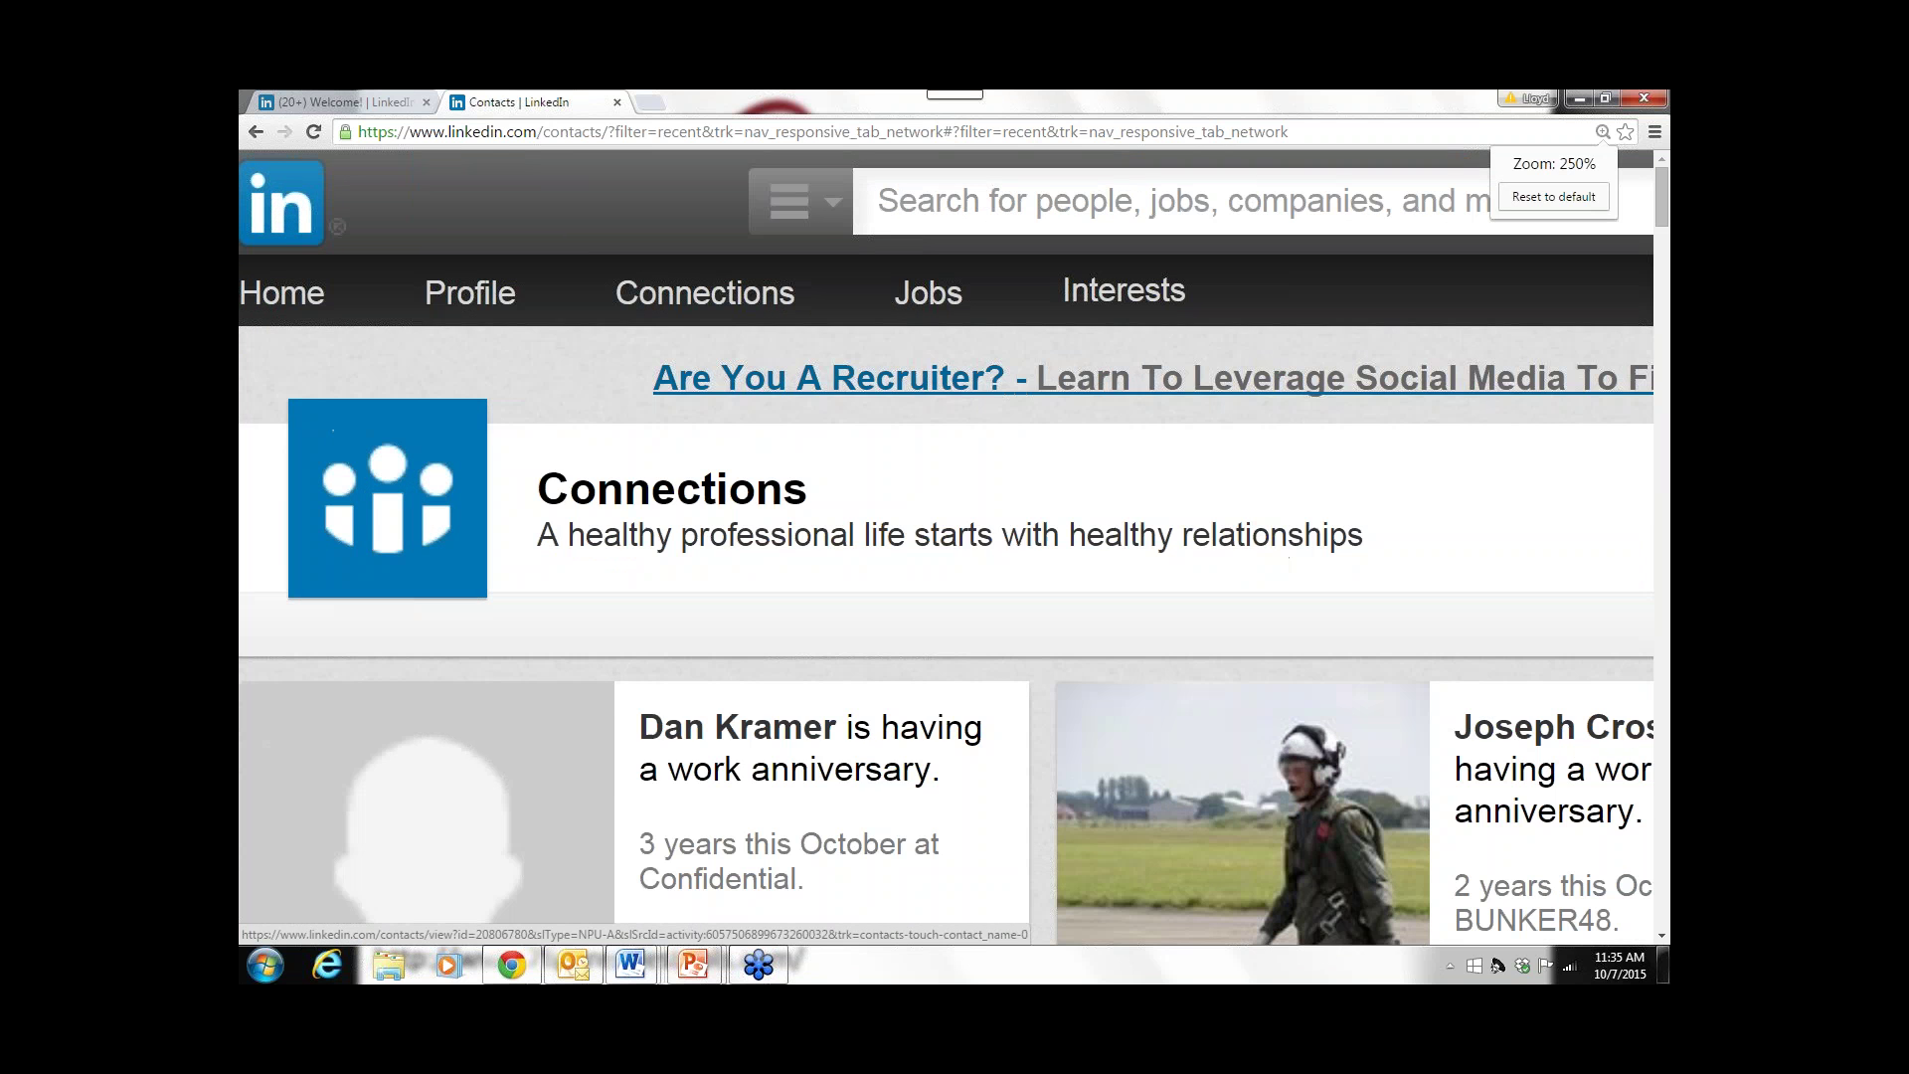
{"action": "key", "text": "ctrl+minus"}
{"action": "key", "text": "ctrl+minus"}
{"action": "key", "text": "ctrl+minus"}
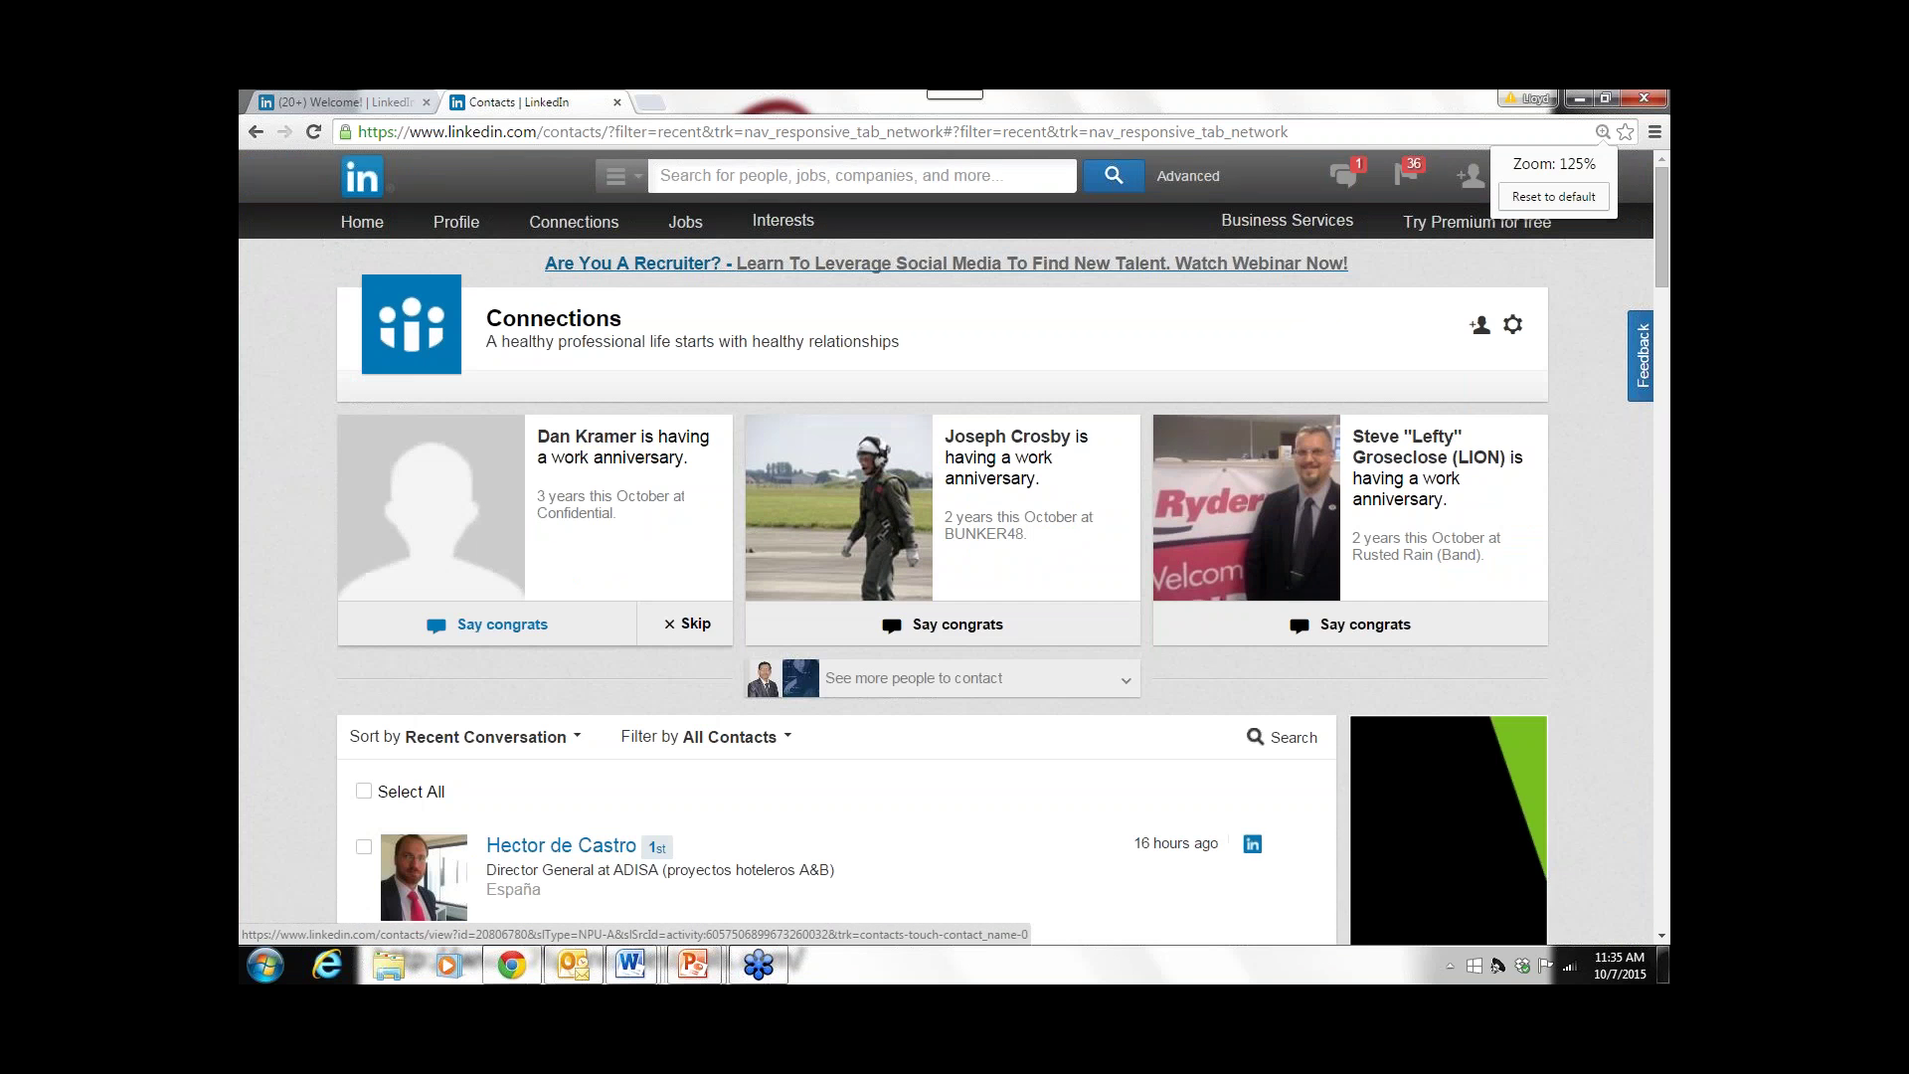
{"action": "key", "text": "ctrl+plus"}
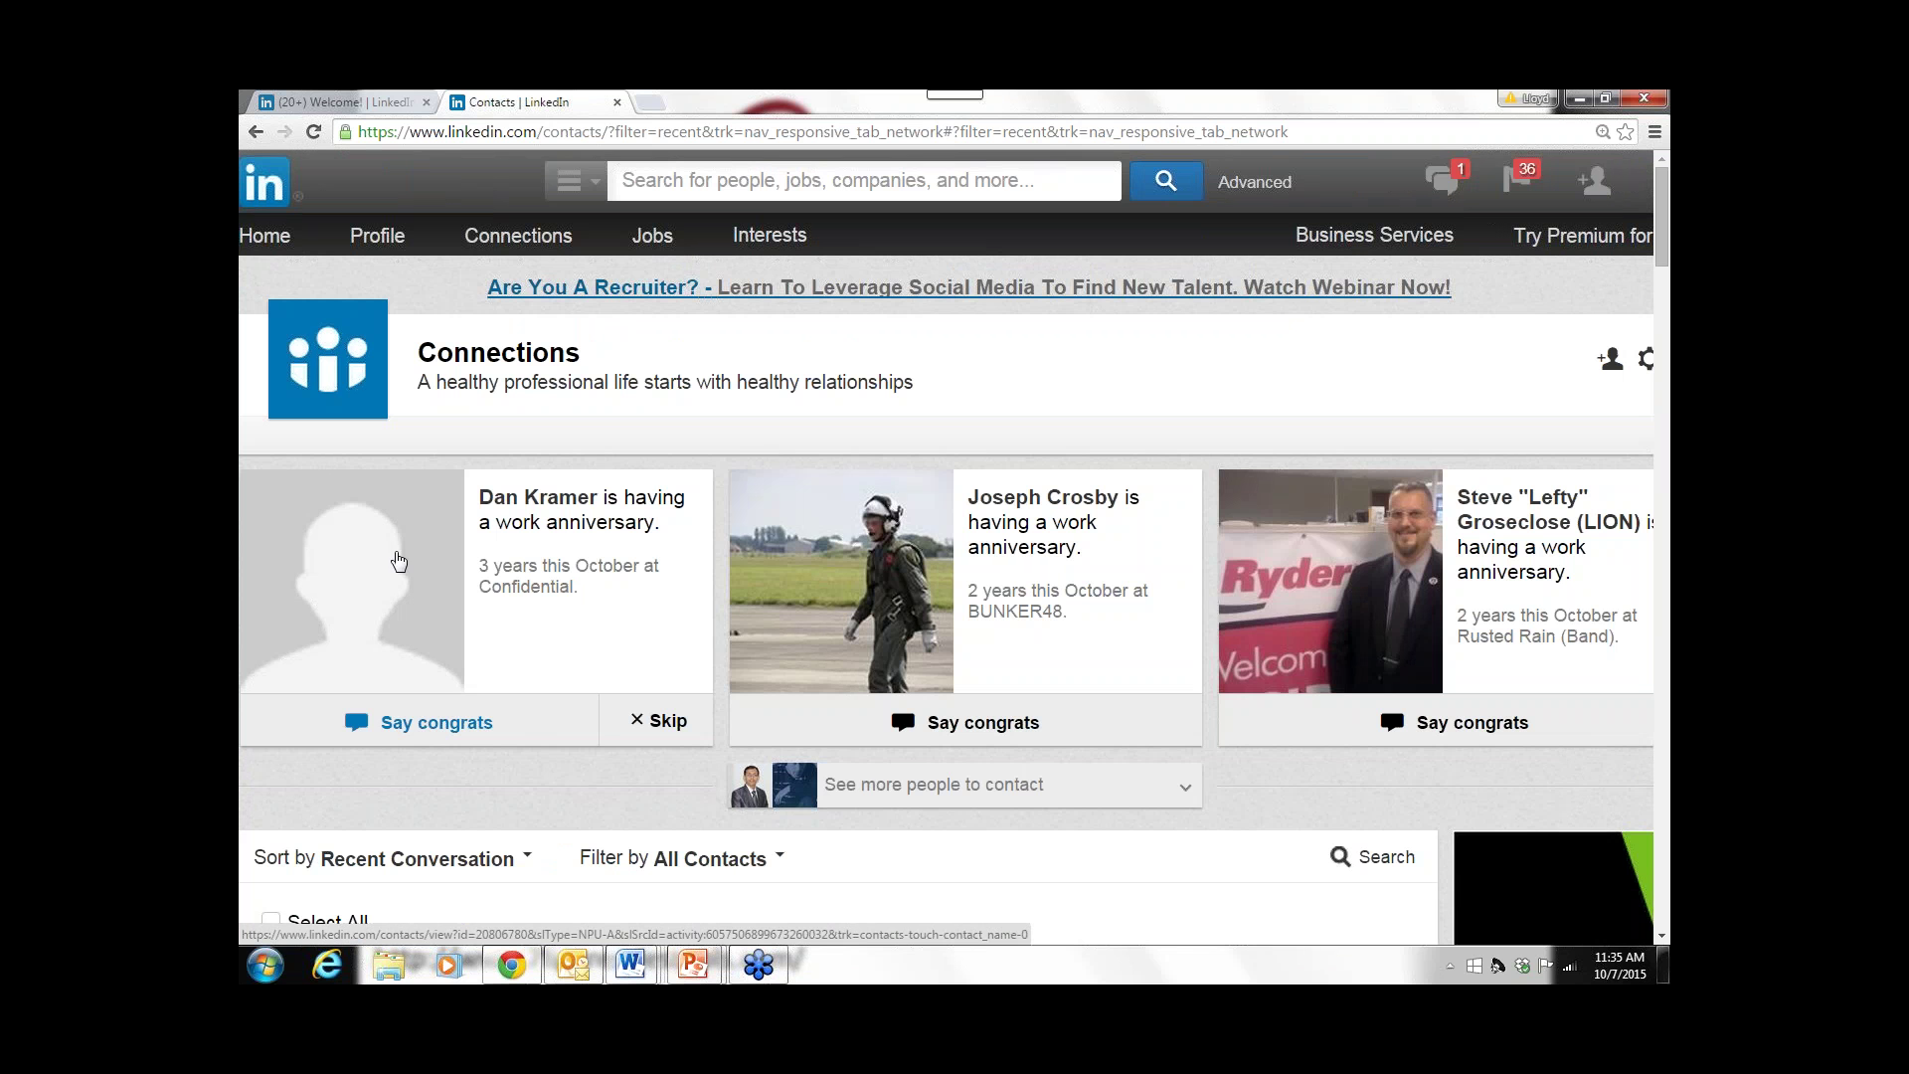
{"action": "left_click", "coordinate": [449, 736]}
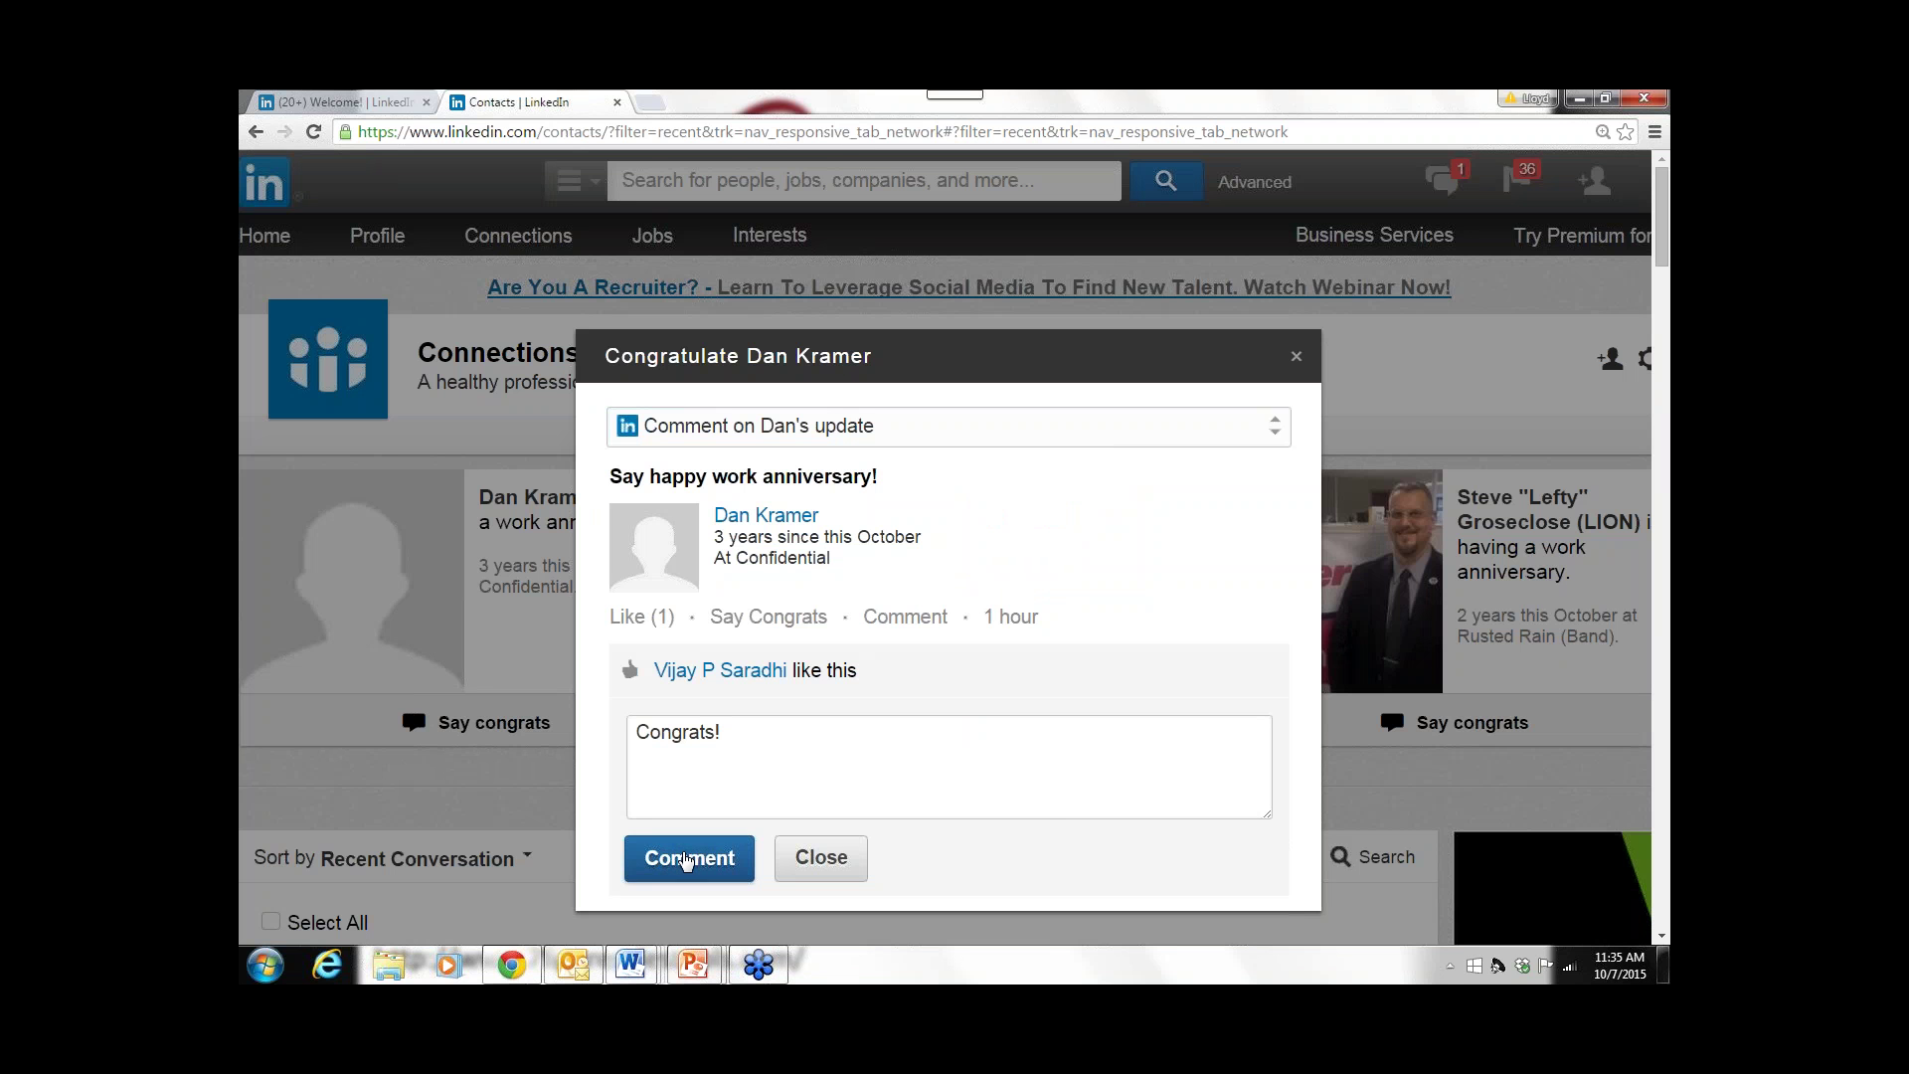
{"action": "left_click", "coordinate": [686, 859]}
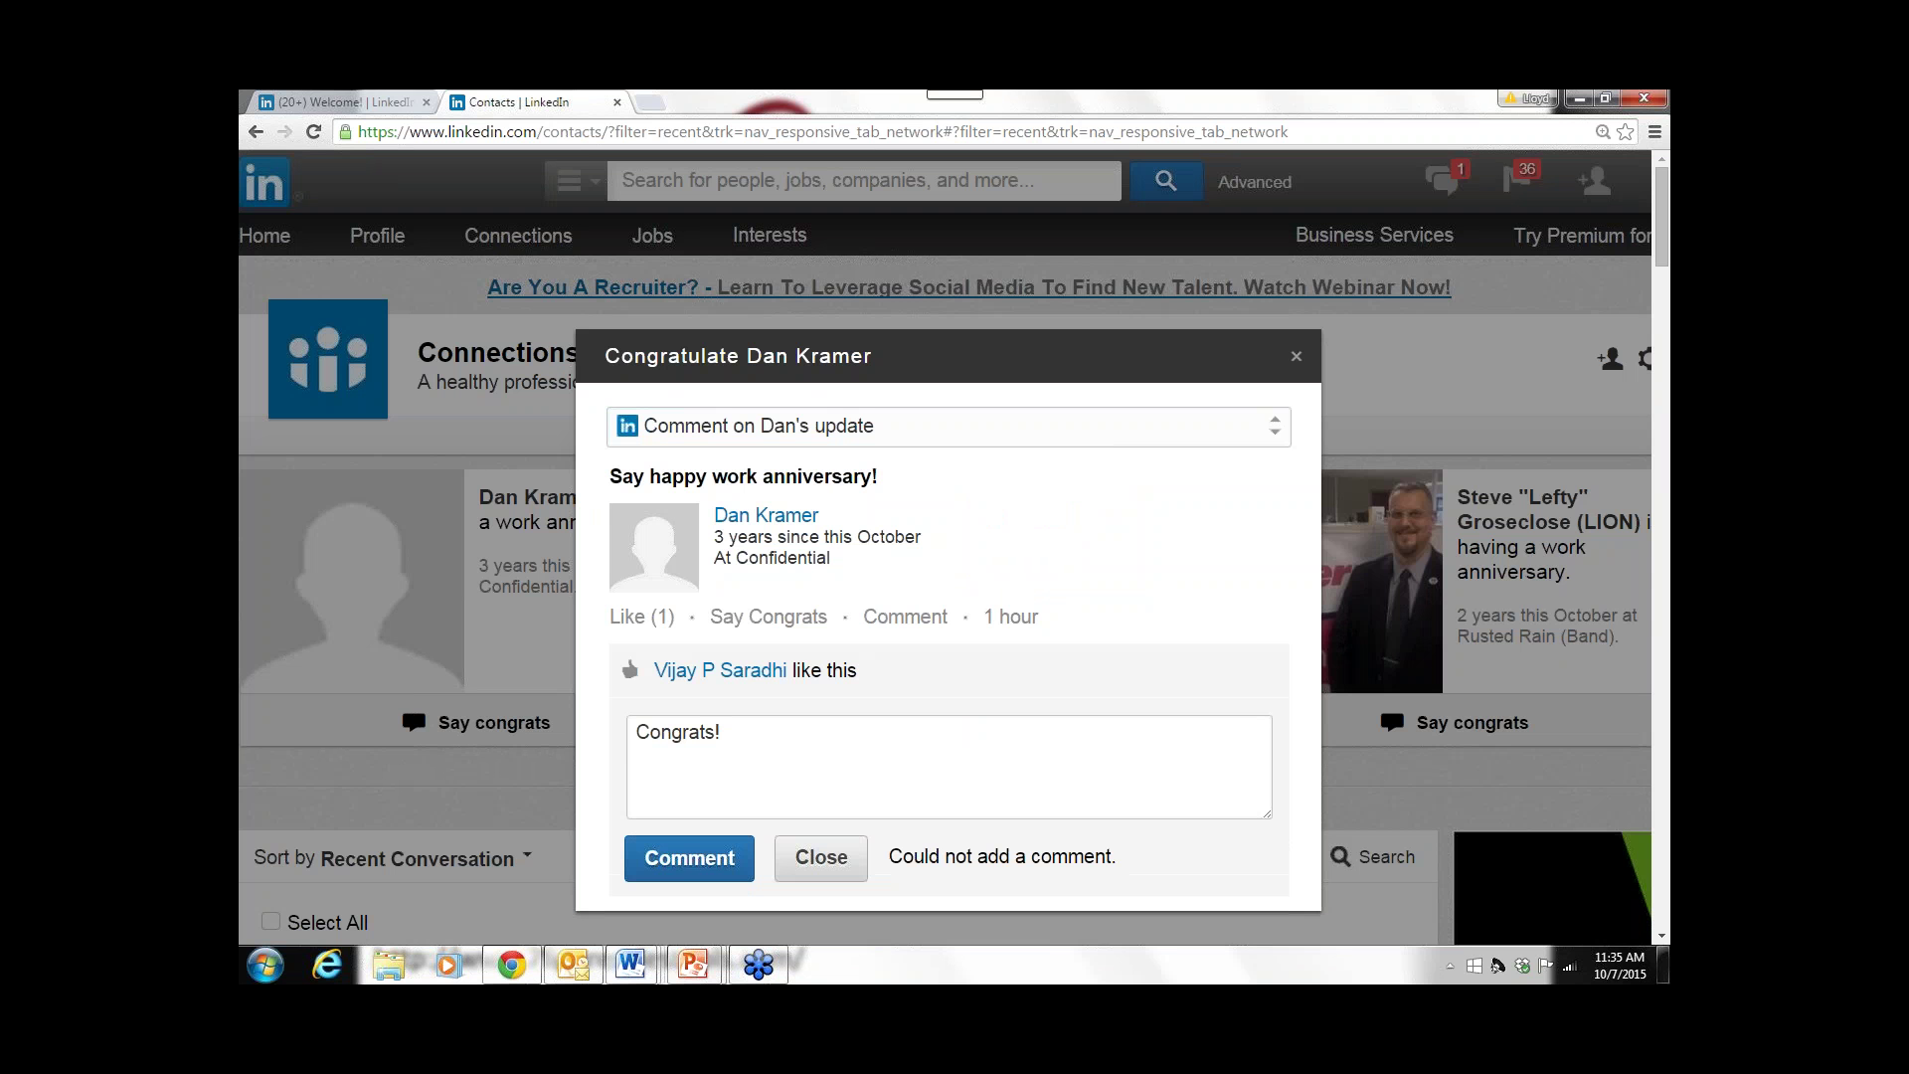
{"action": "left_click", "coordinate": [821, 857]}
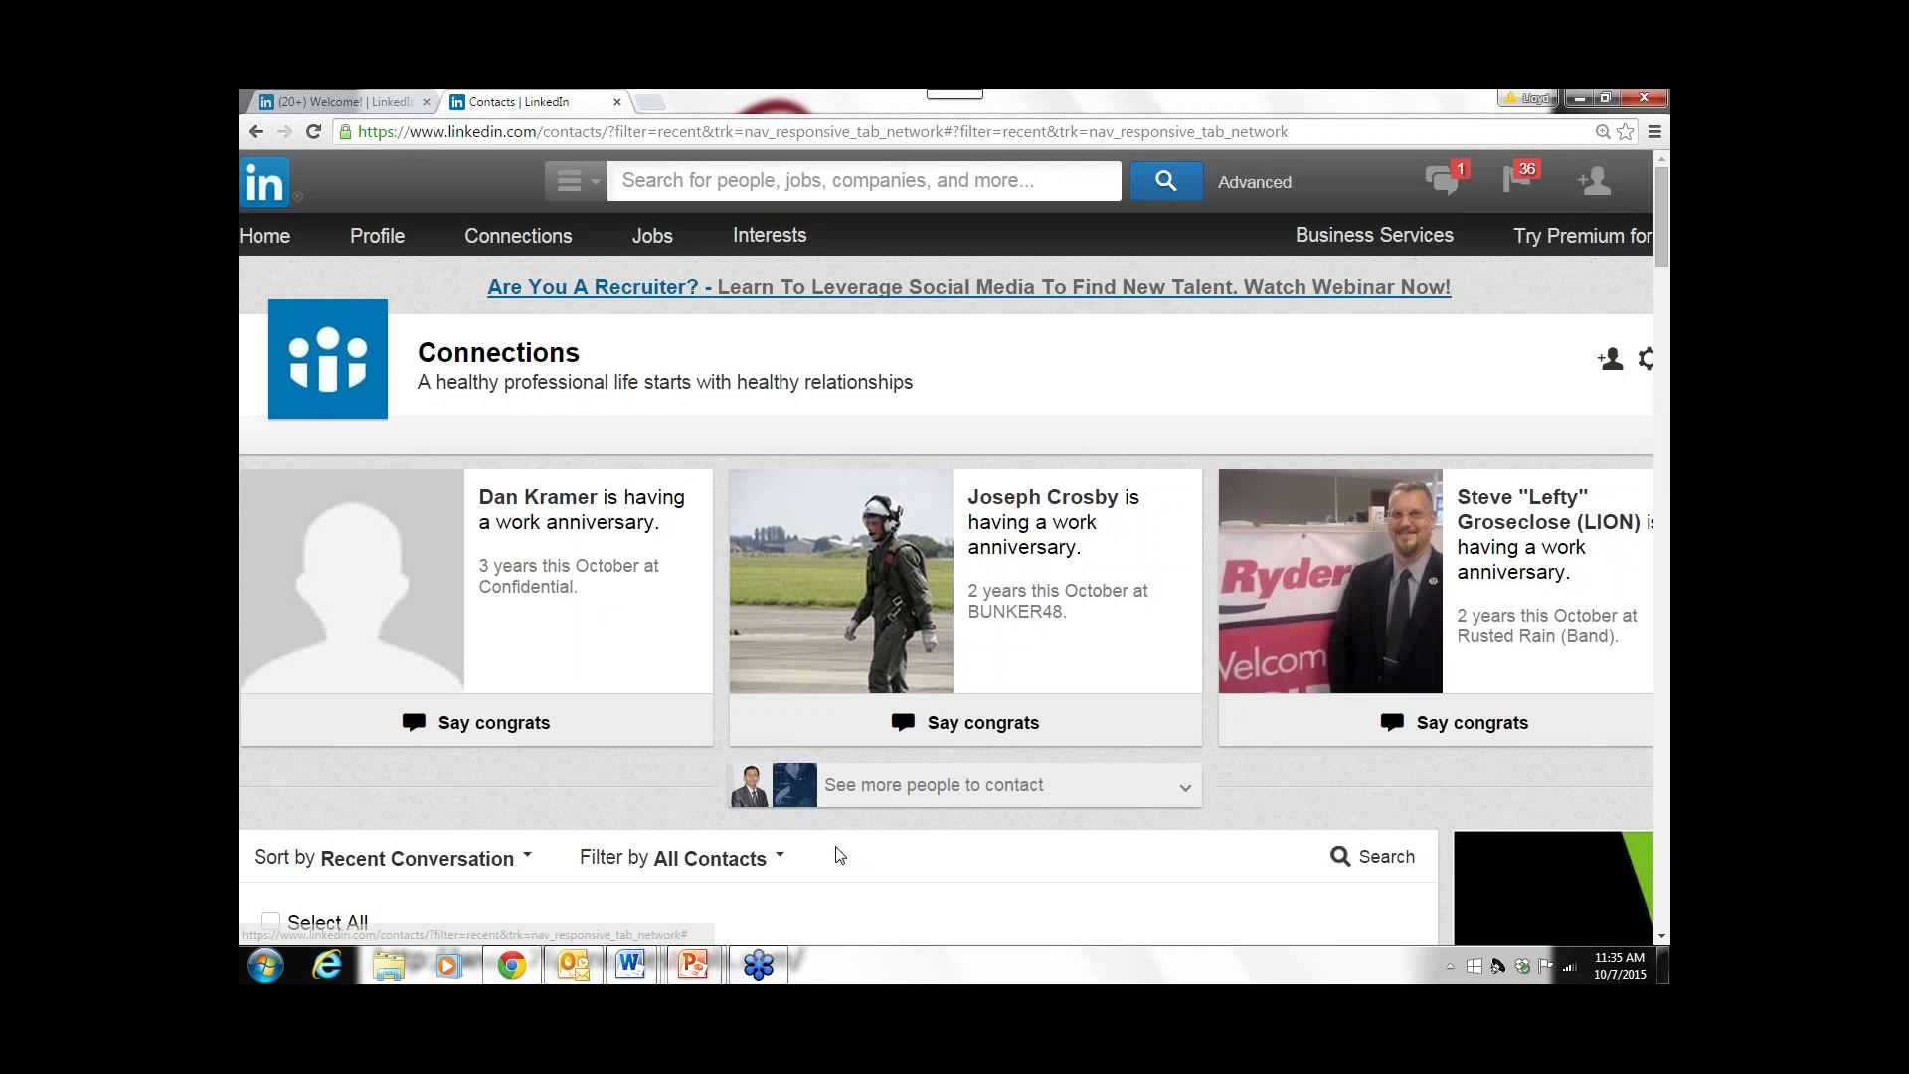
{"action": "mouse_move", "coordinate": [504, 246]}
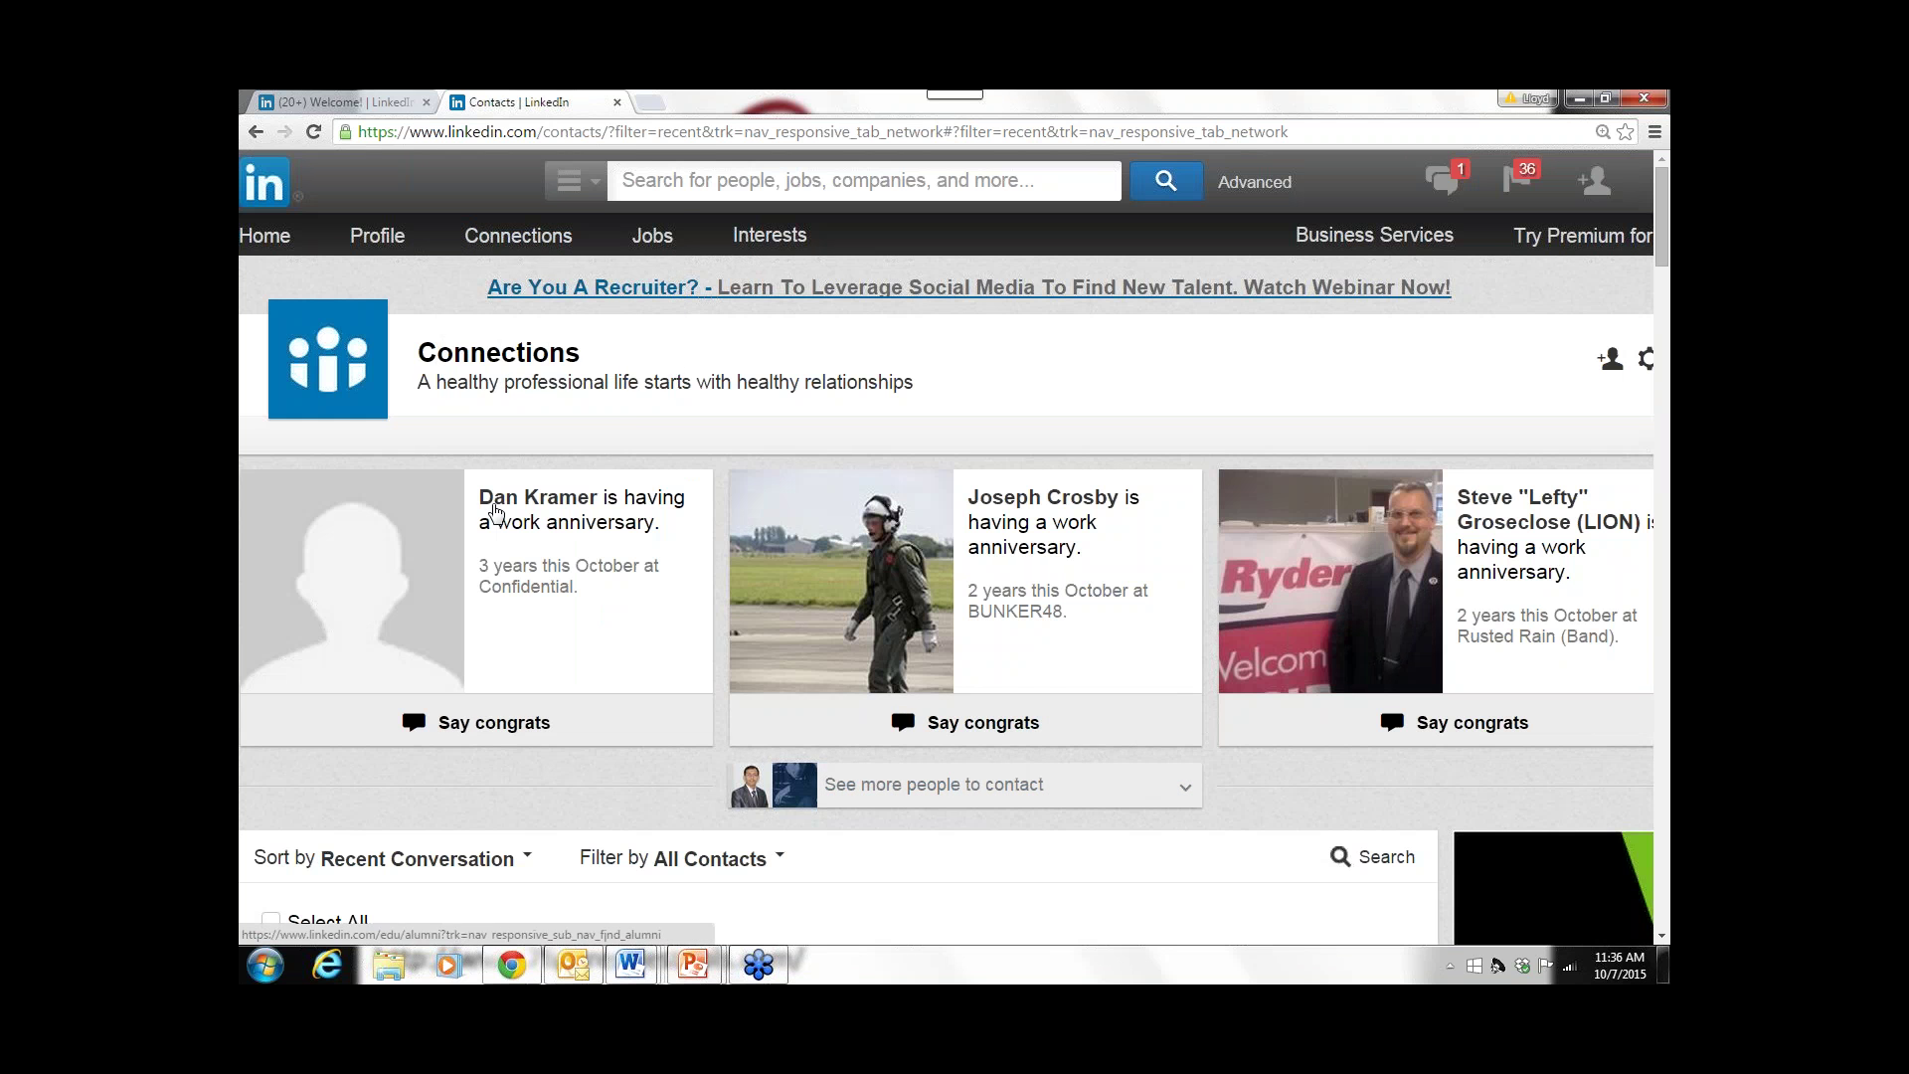
{"action": "scroll", "coordinate": [490, 513], "scroll_direction": "up", "scroll_amount": 4}
{"action": "scroll", "coordinate": [946, 611], "scroll_direction": "down", "scroll_amount": 3}
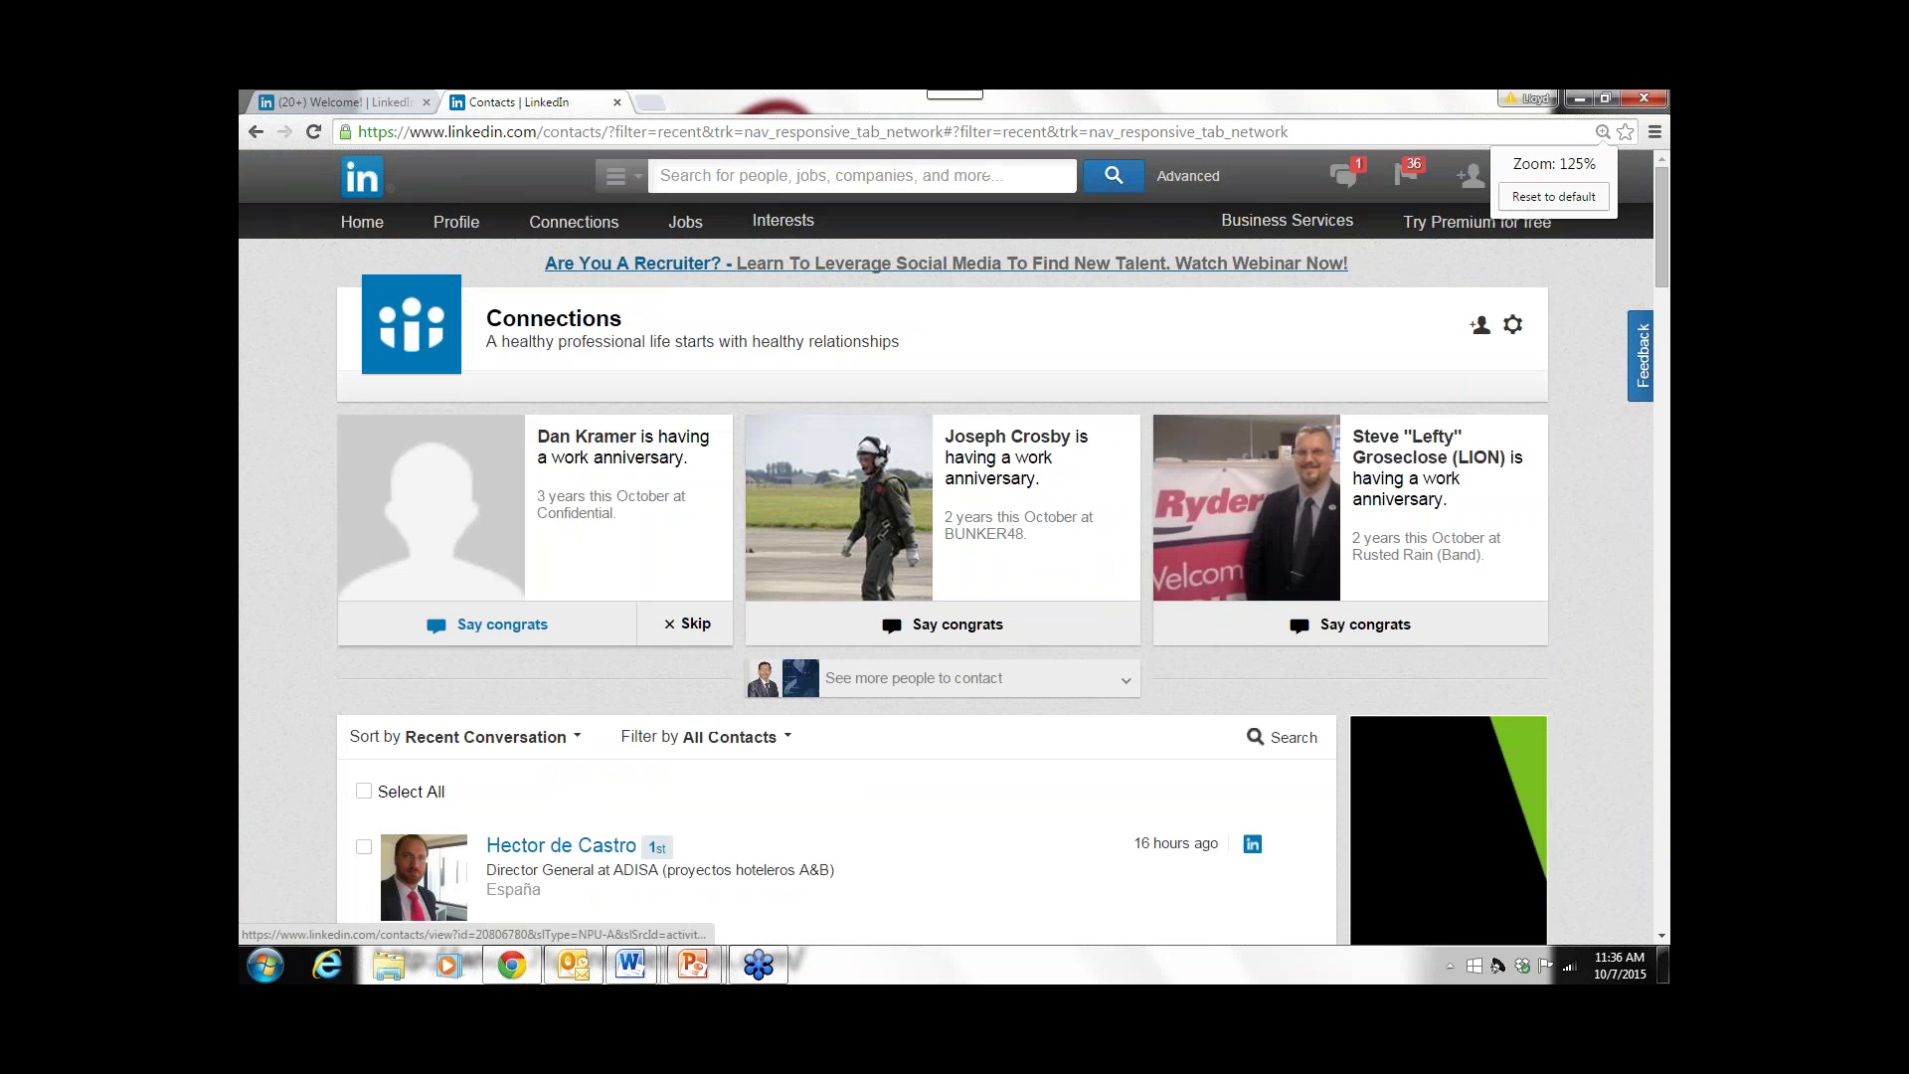
- Open the Add Connections page, choose the Any Email source and expand the option for uploading a contacts file
{"action": "left_click", "coordinate": [574, 221]}
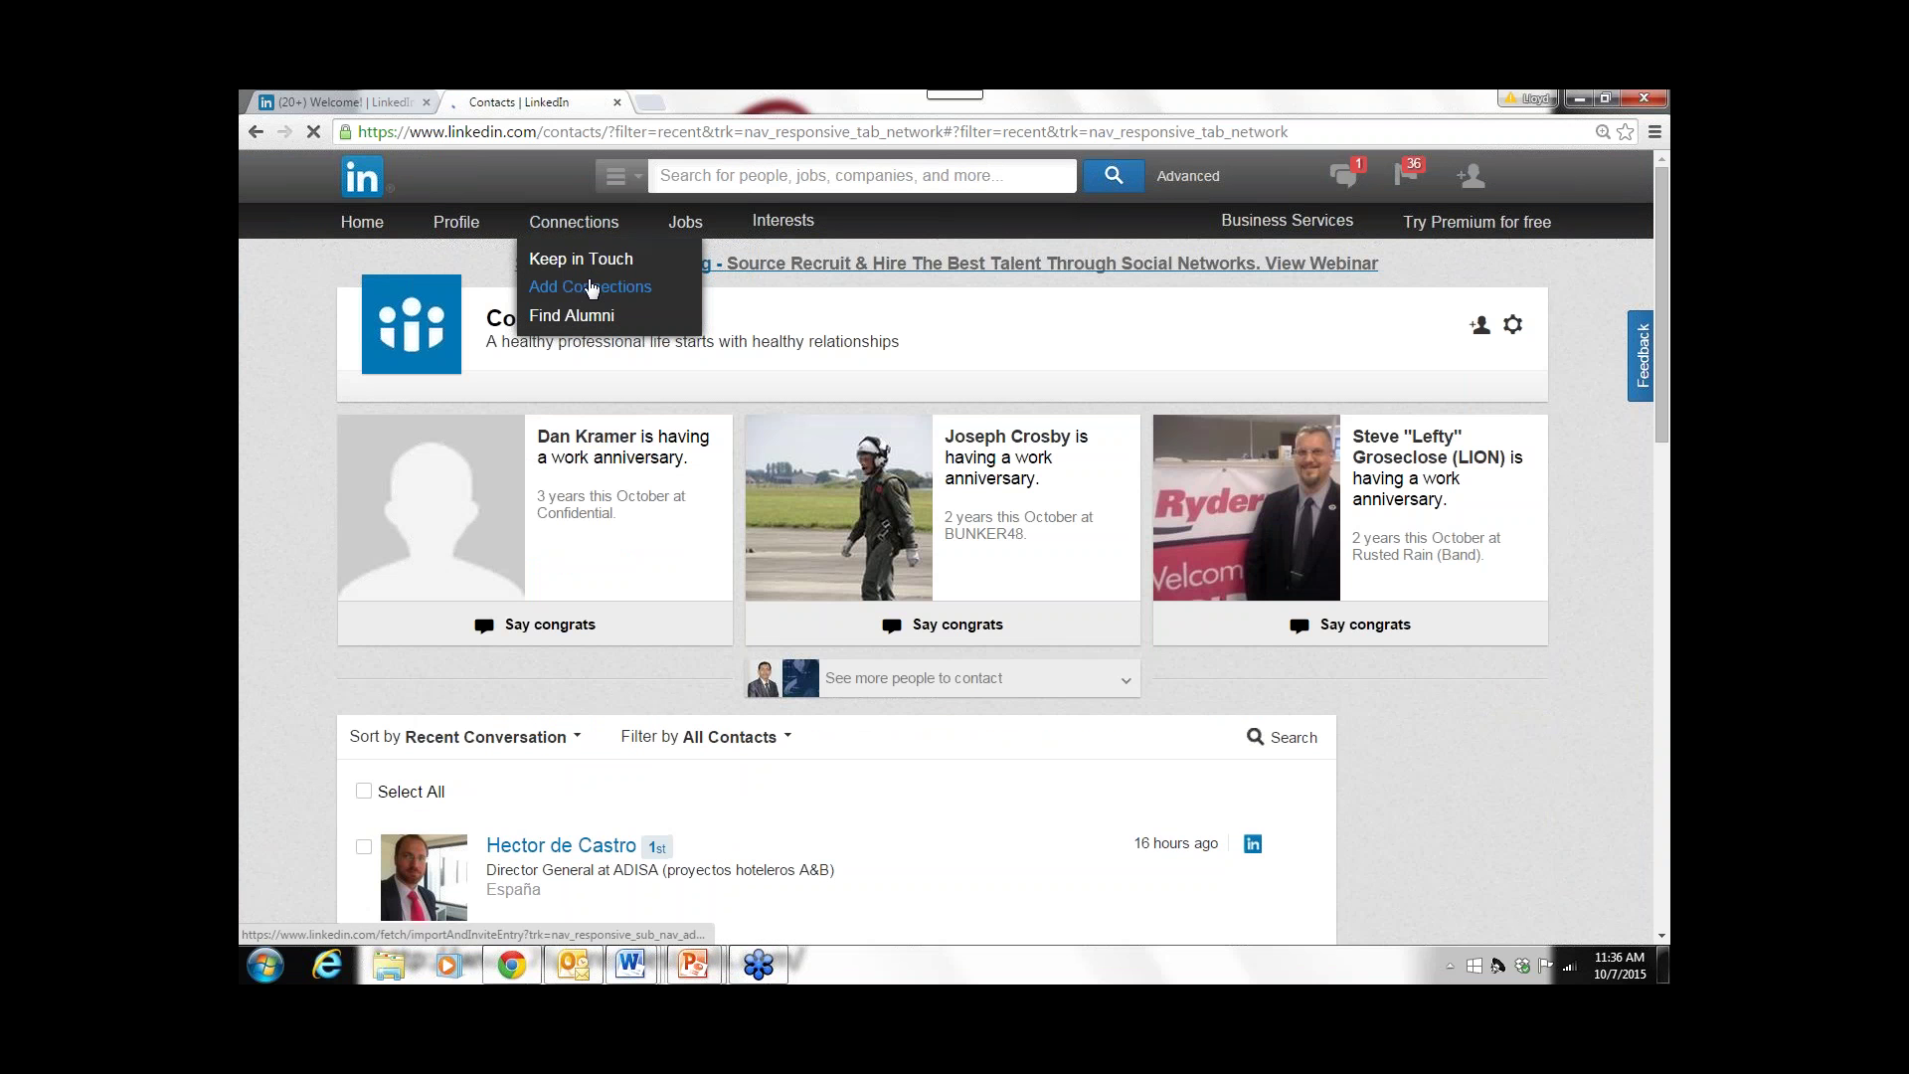
{"action": "left_click", "coordinate": [591, 290]}
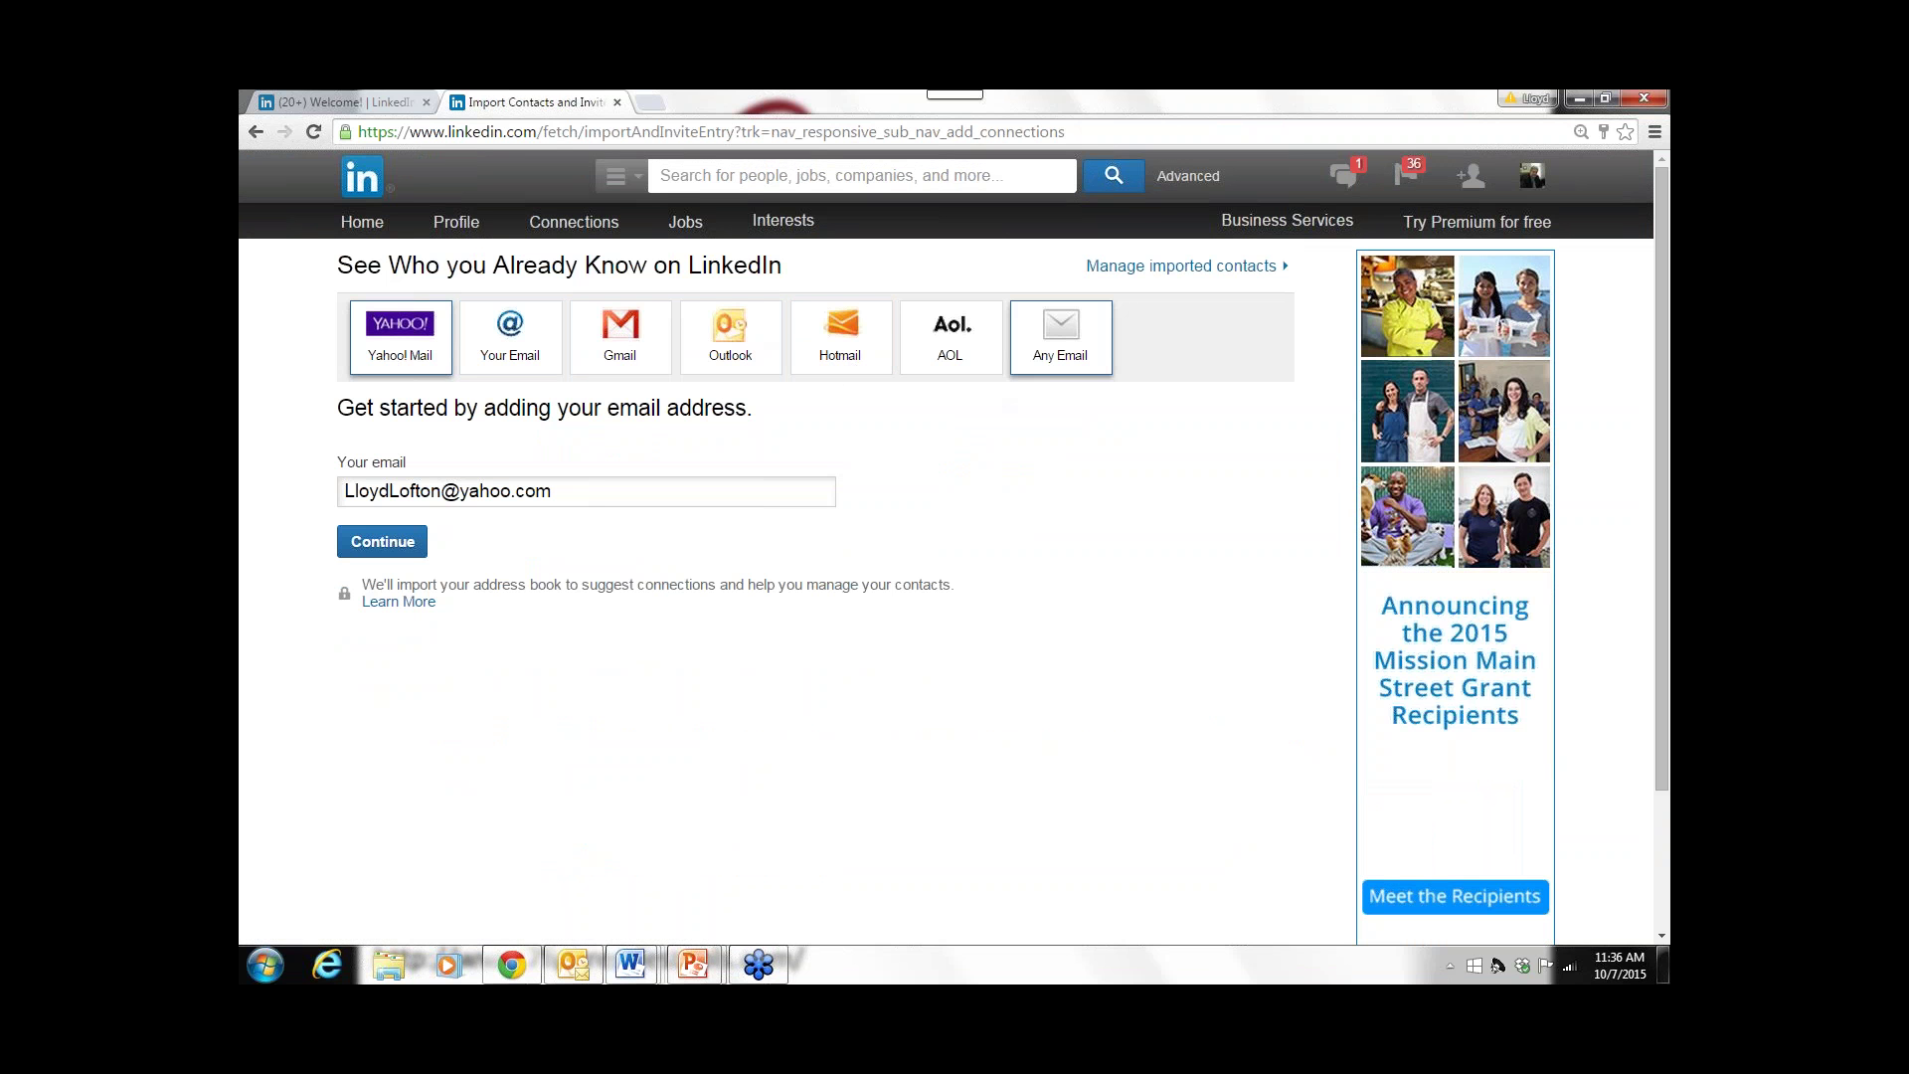
{"action": "left_click", "coordinate": [1064, 345]}
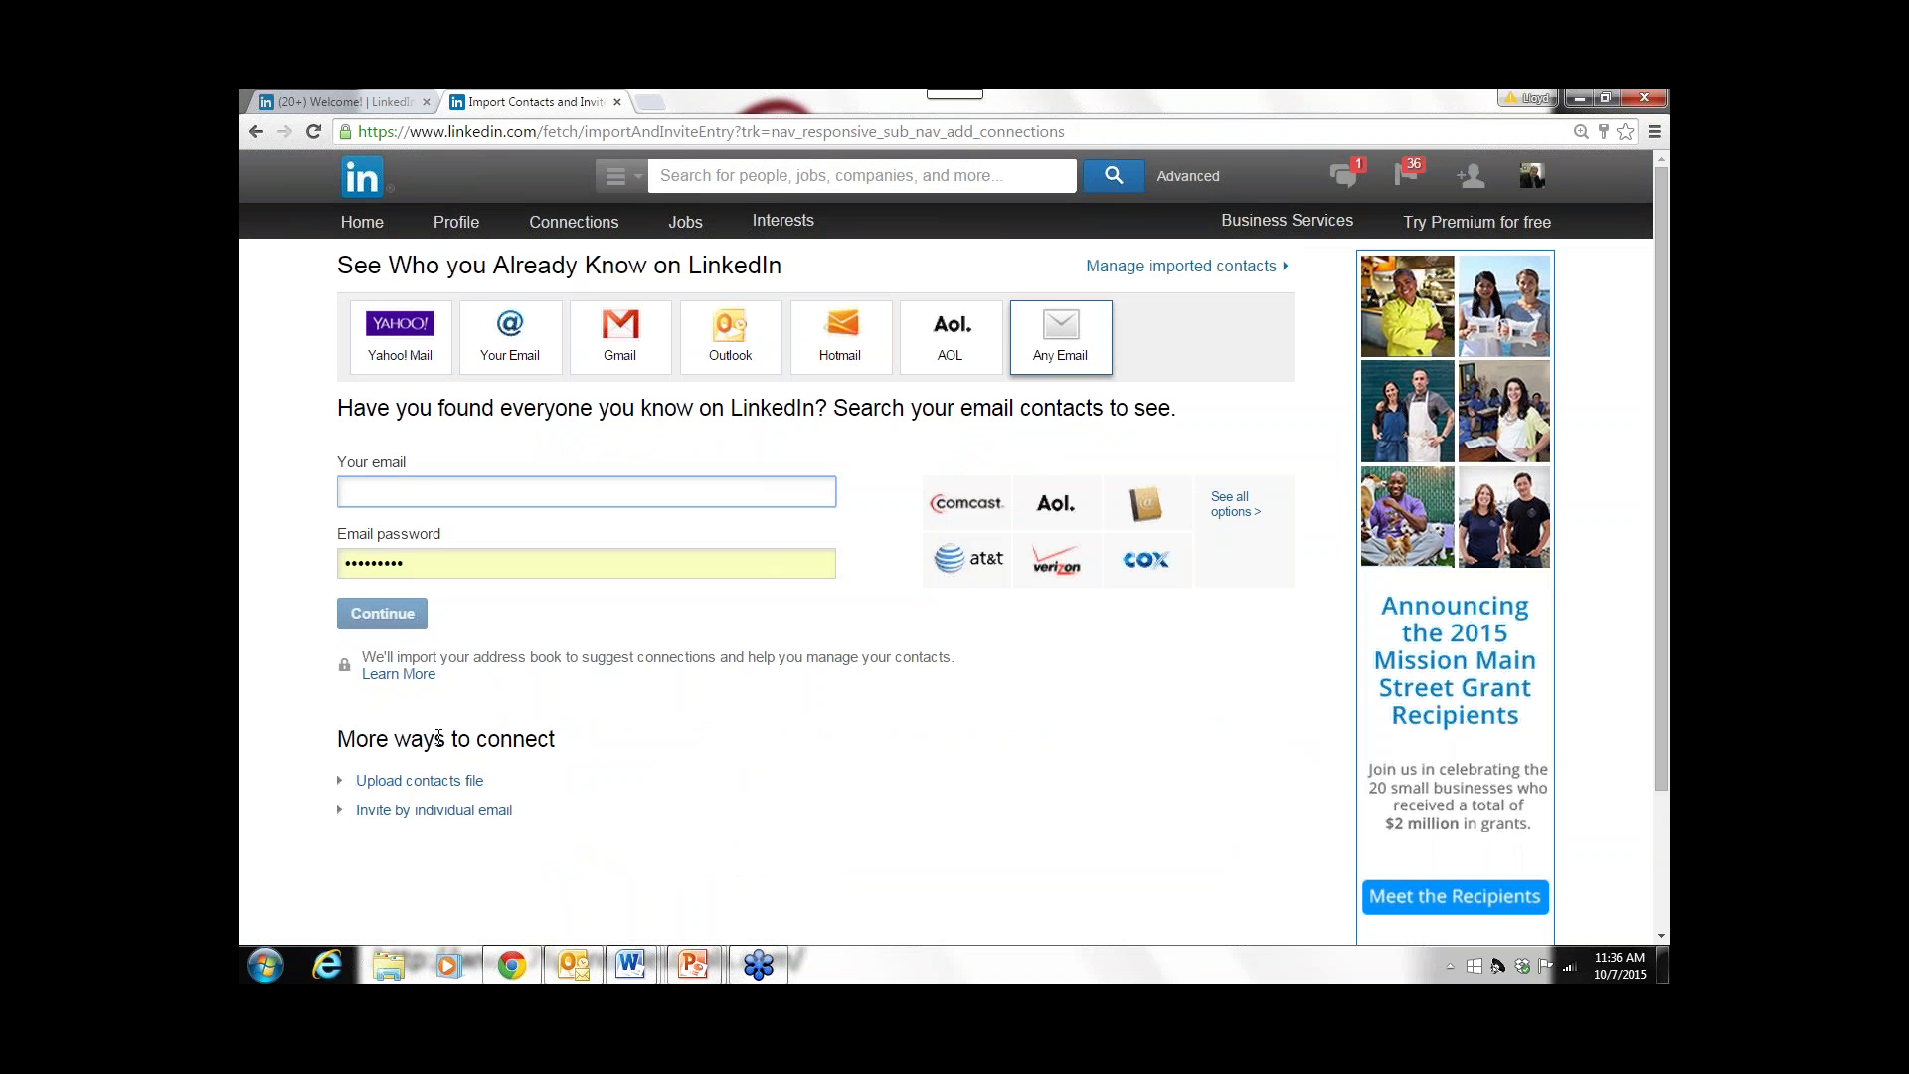
{"action": "left_click", "coordinate": [405, 782]}
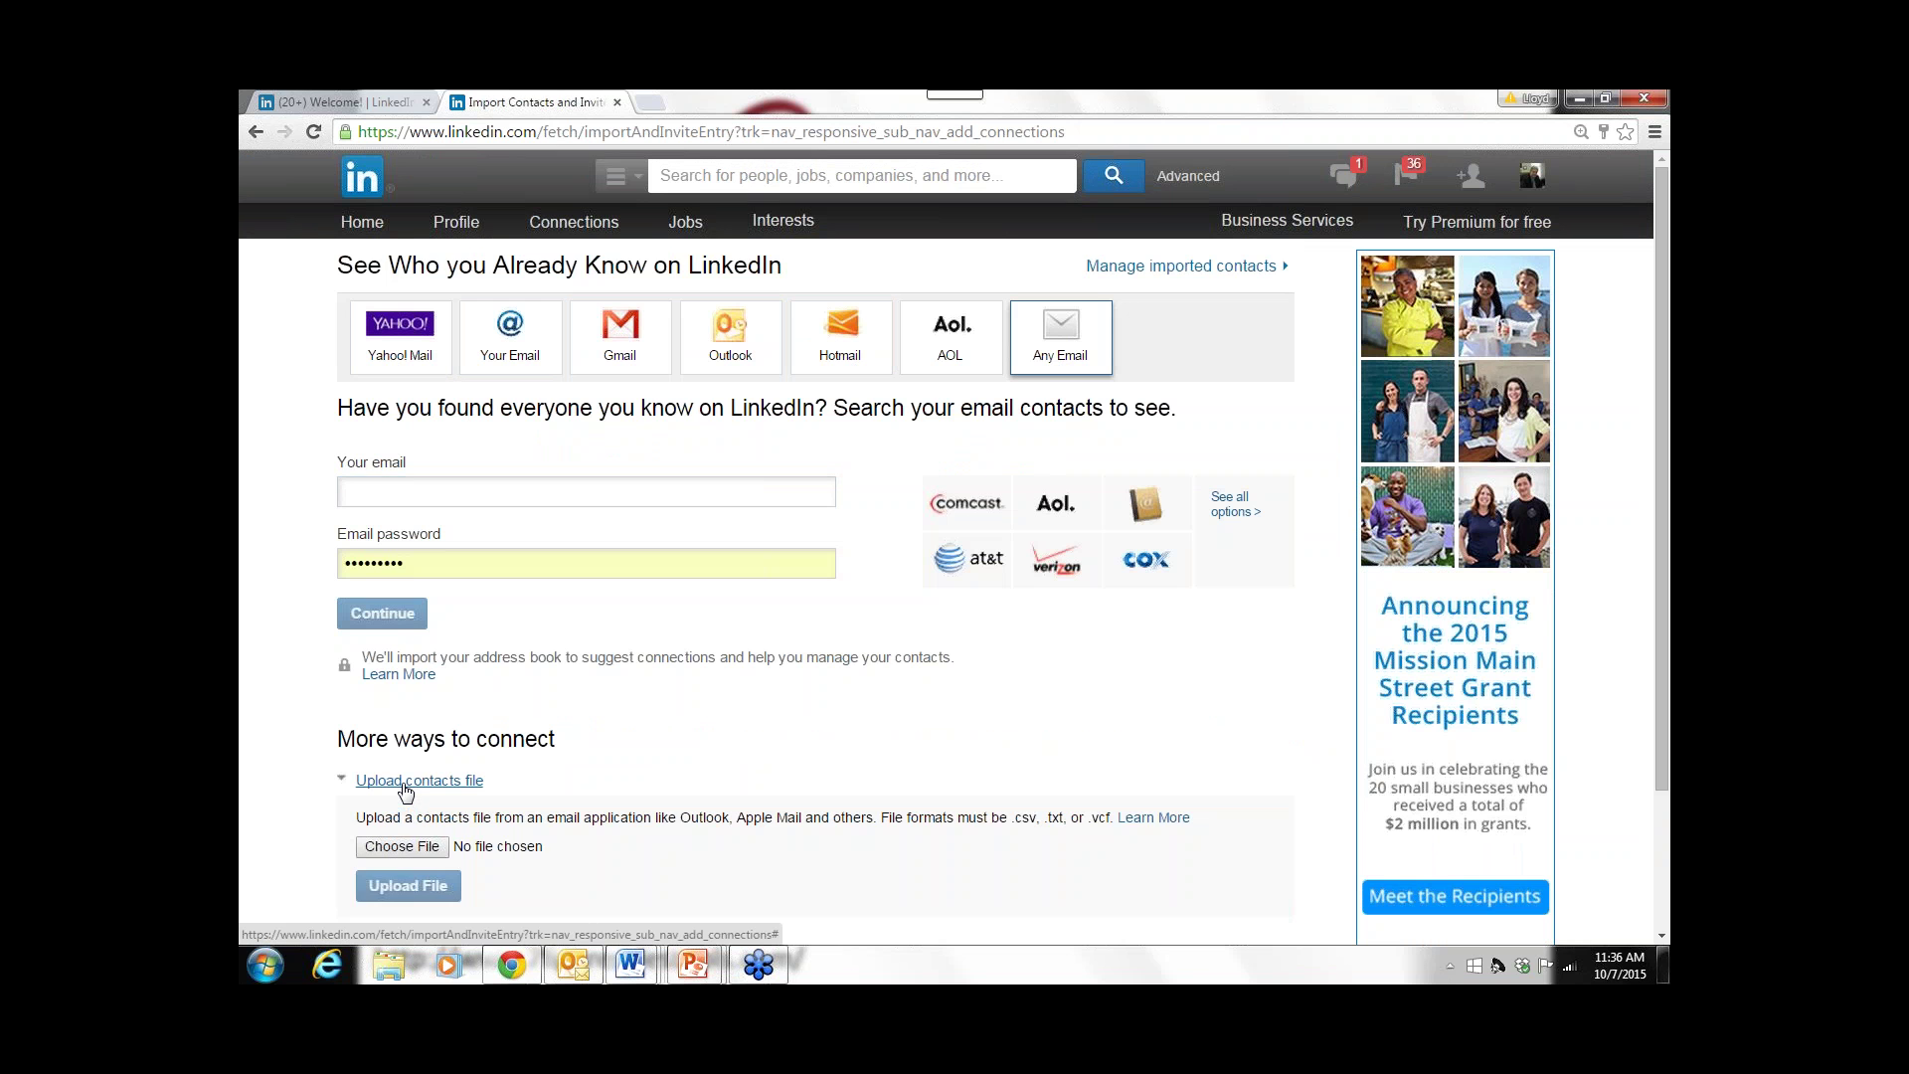
{"action": "scroll", "coordinate": [405, 792], "scroll_direction": "down", "scroll_amount": 1}
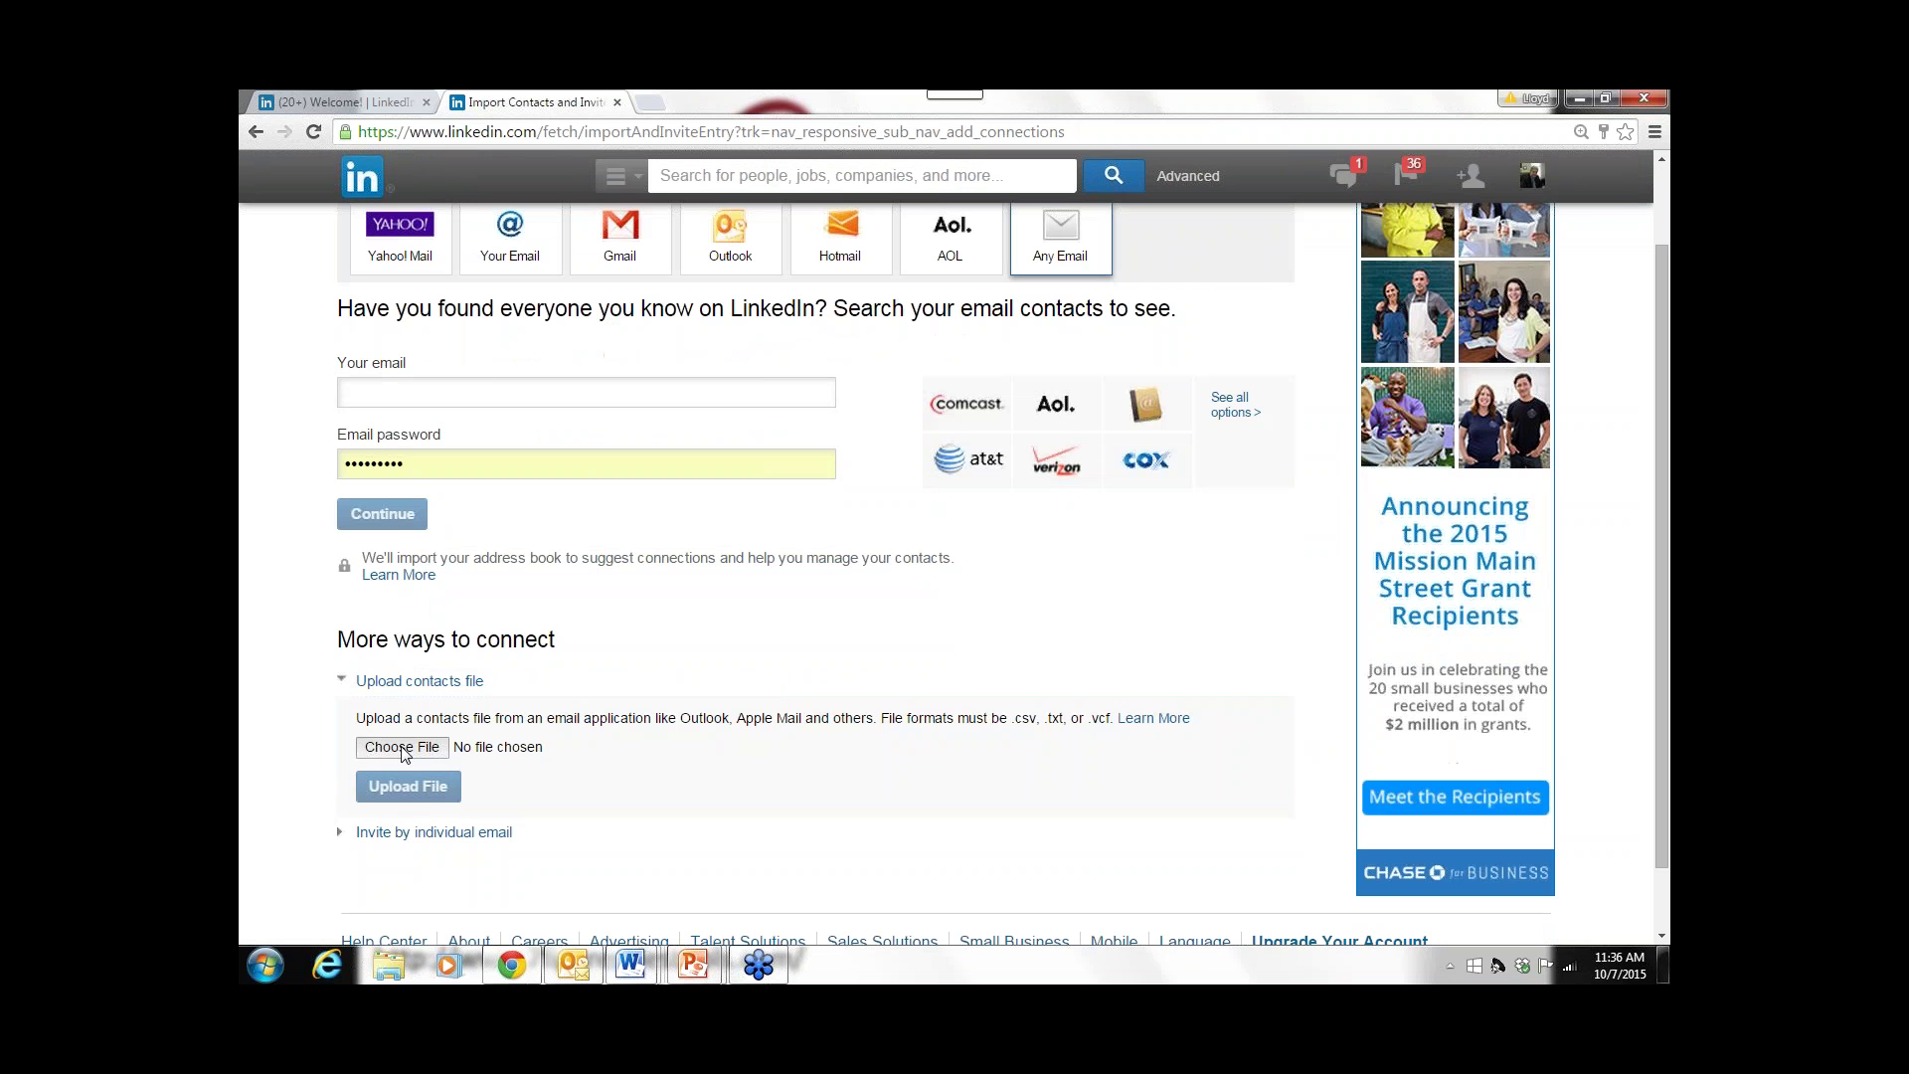
- Choose InvitesWelcome-7E143E4594EE5FA1 (36).csv from the Downloads folder as the contacts file
{"action": "left_click", "coordinate": [408, 746]}
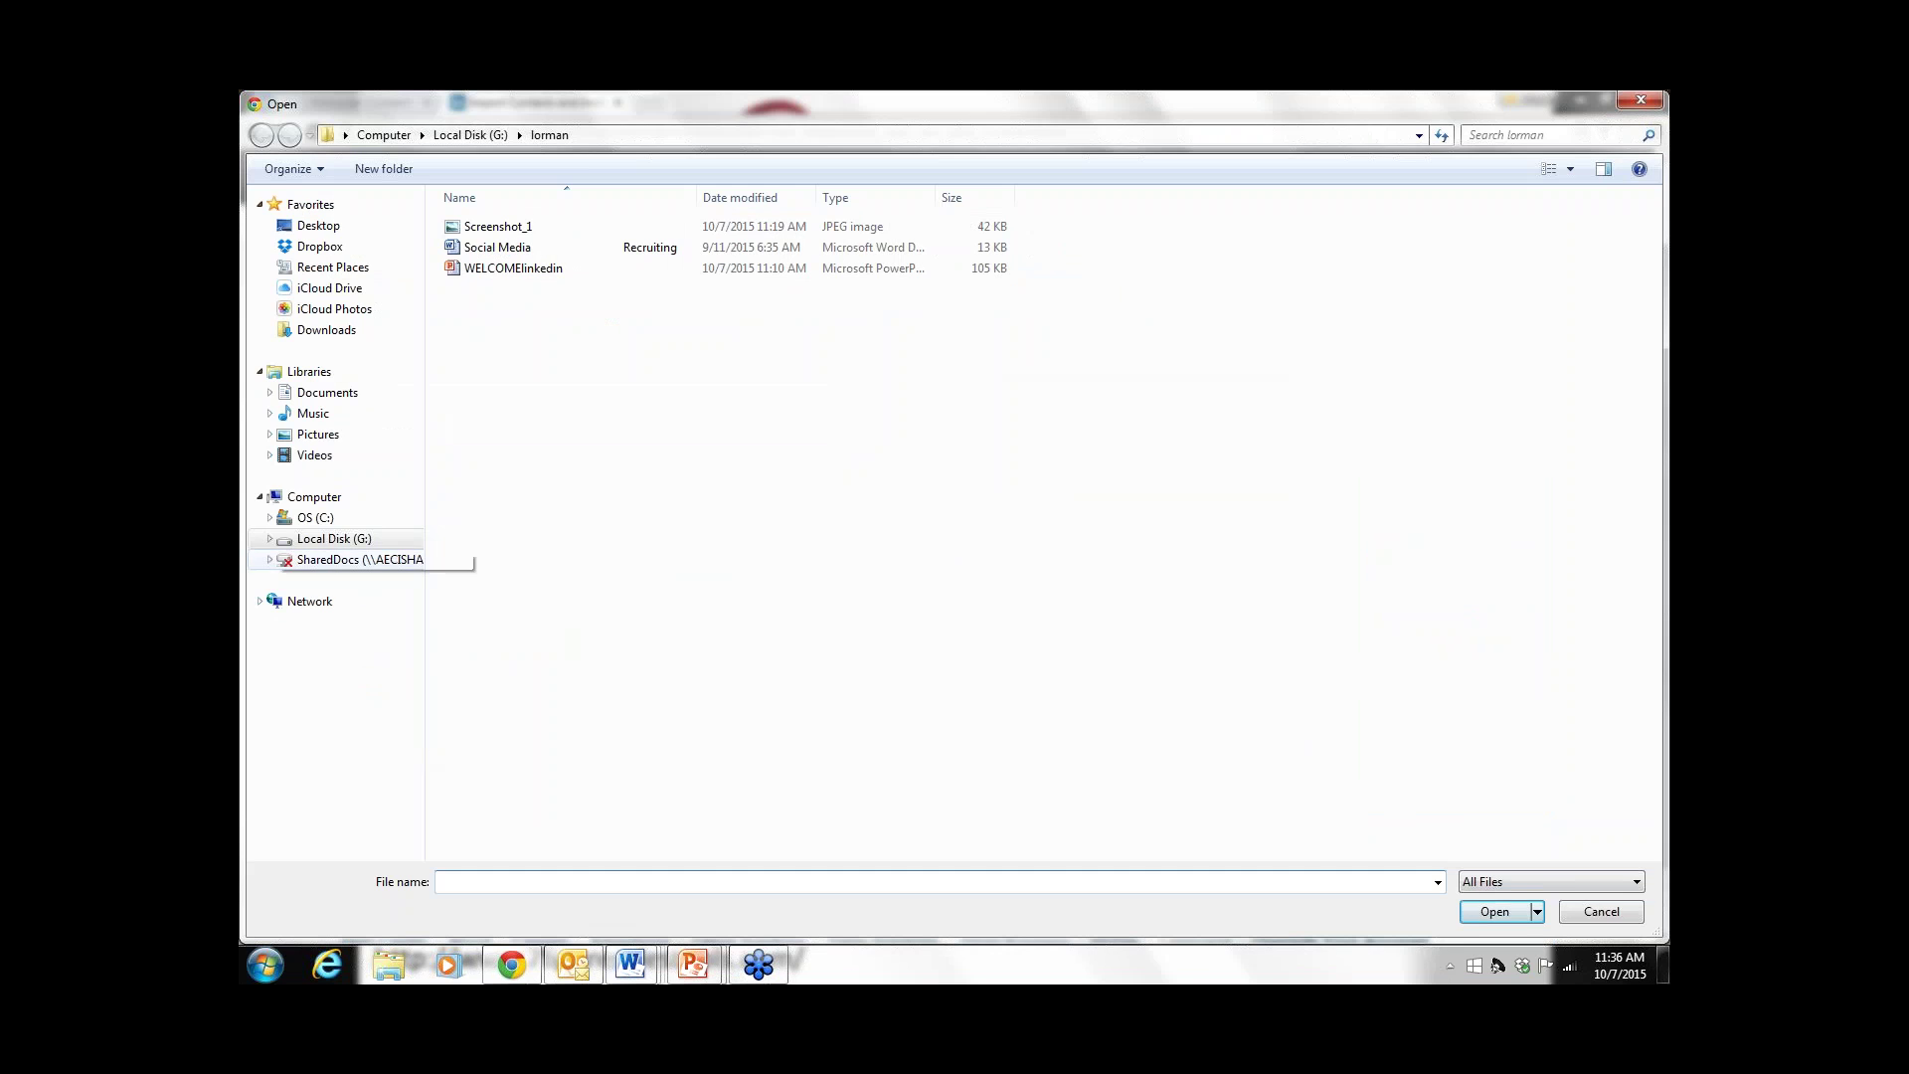
{"action": "left_click", "coordinate": [359, 540]}
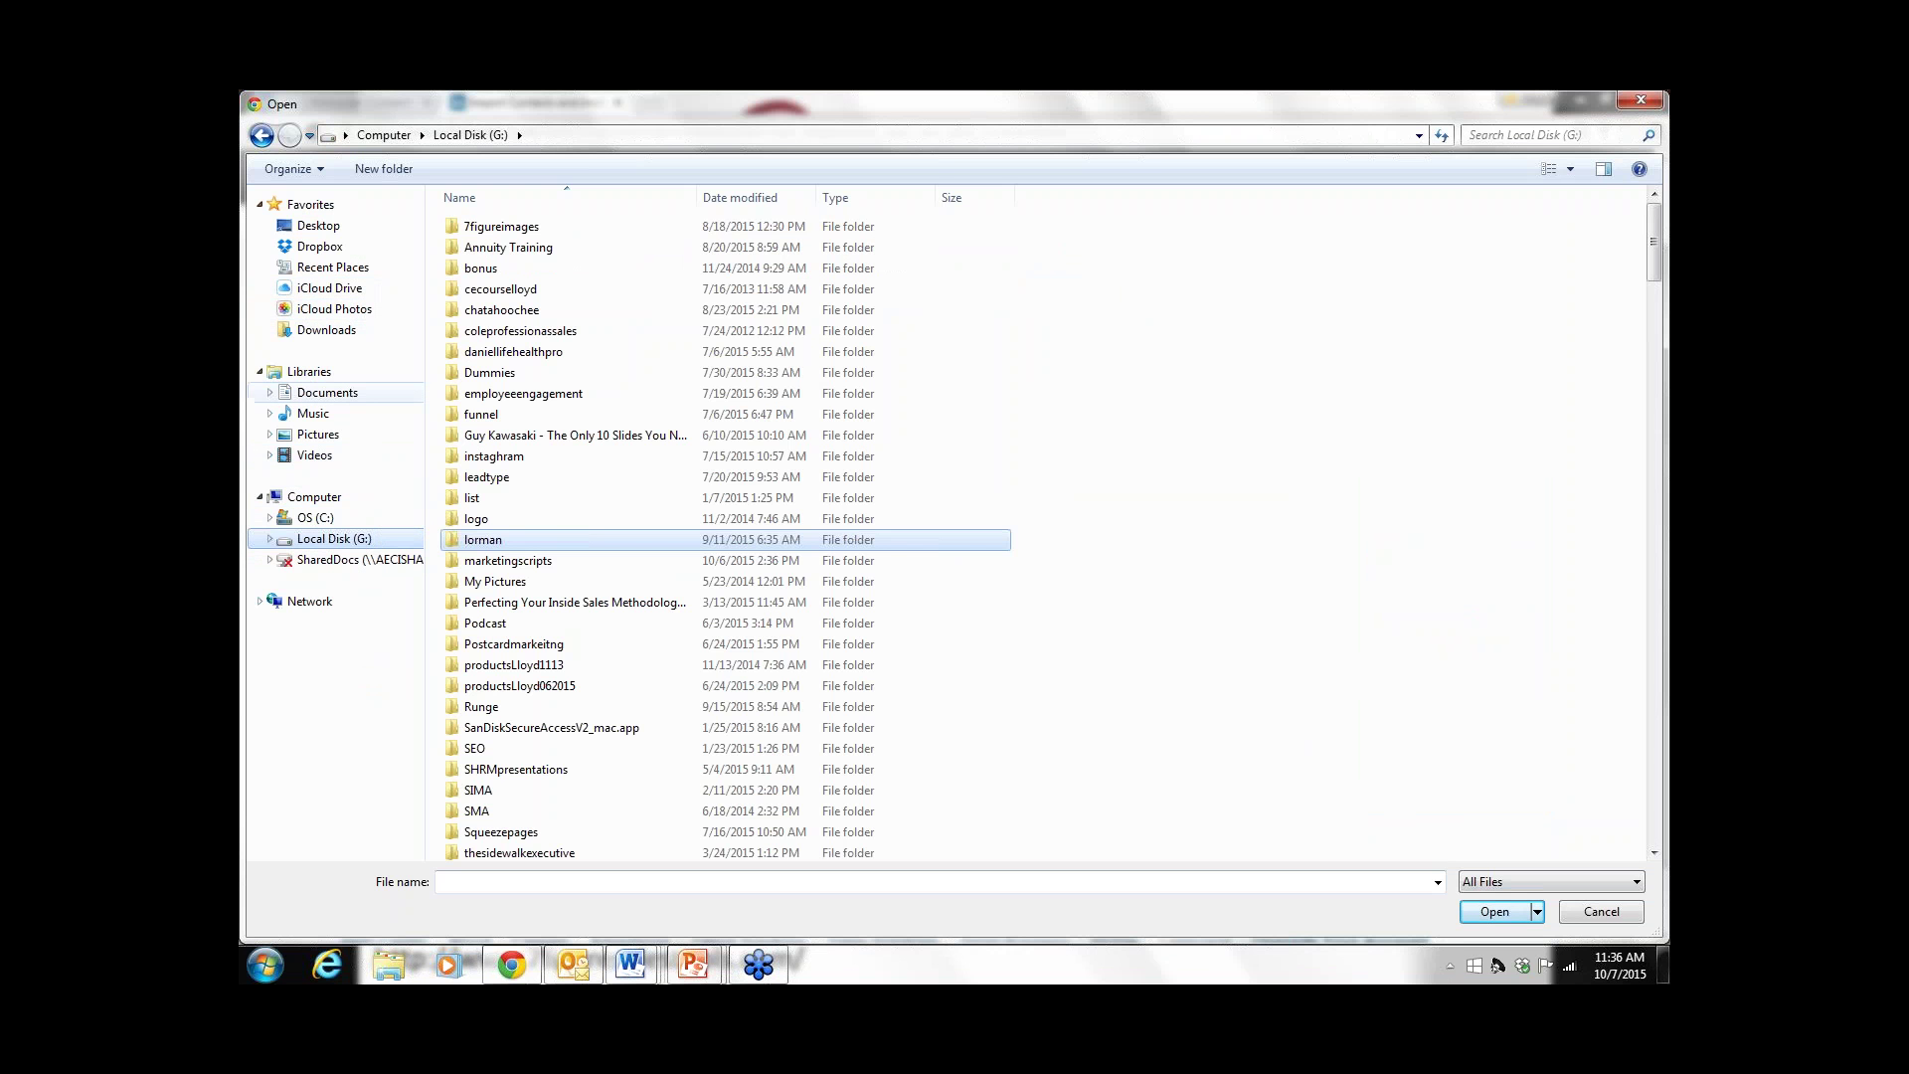
{"action": "left_click", "coordinate": [350, 334]}
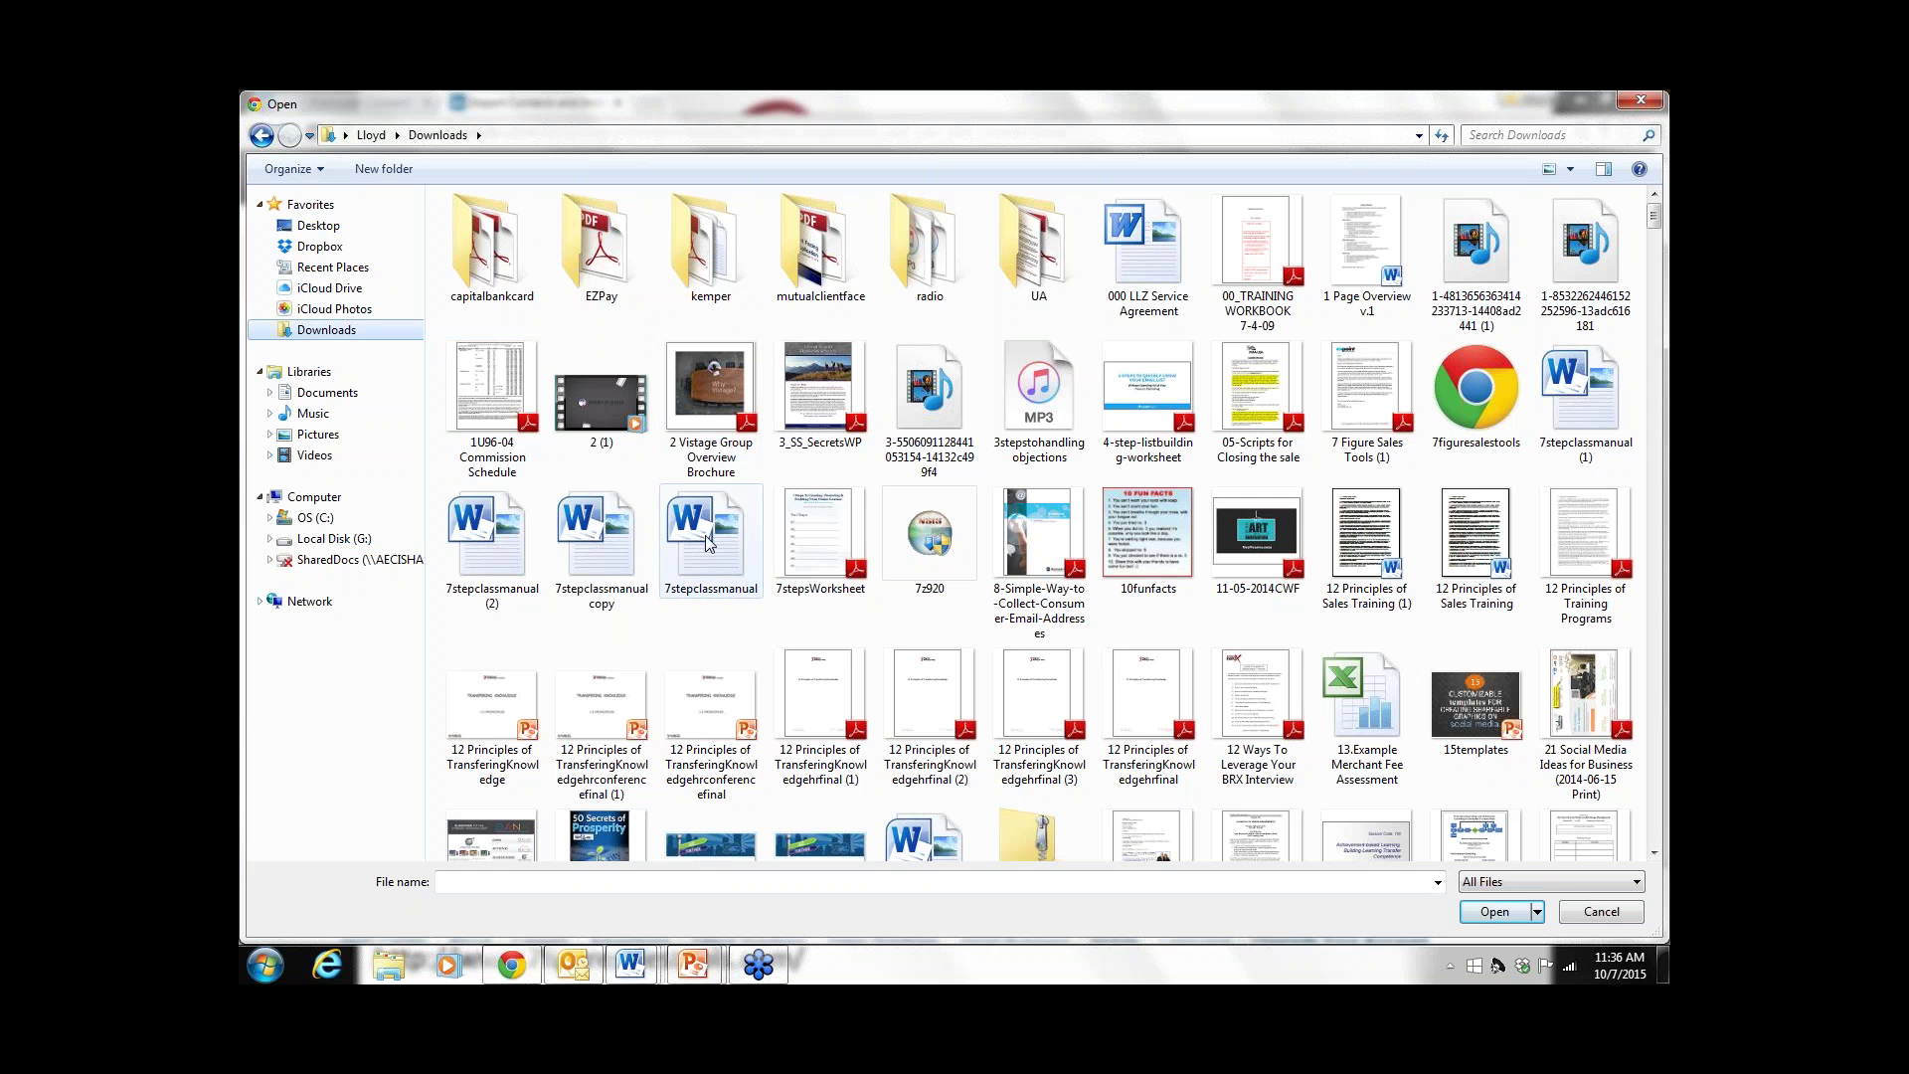
{"action": "left_click", "coordinate": [712, 559]}
{"action": "scroll", "coordinate": [730, 545], "scroll_direction": "down", "scroll_amount": 20}
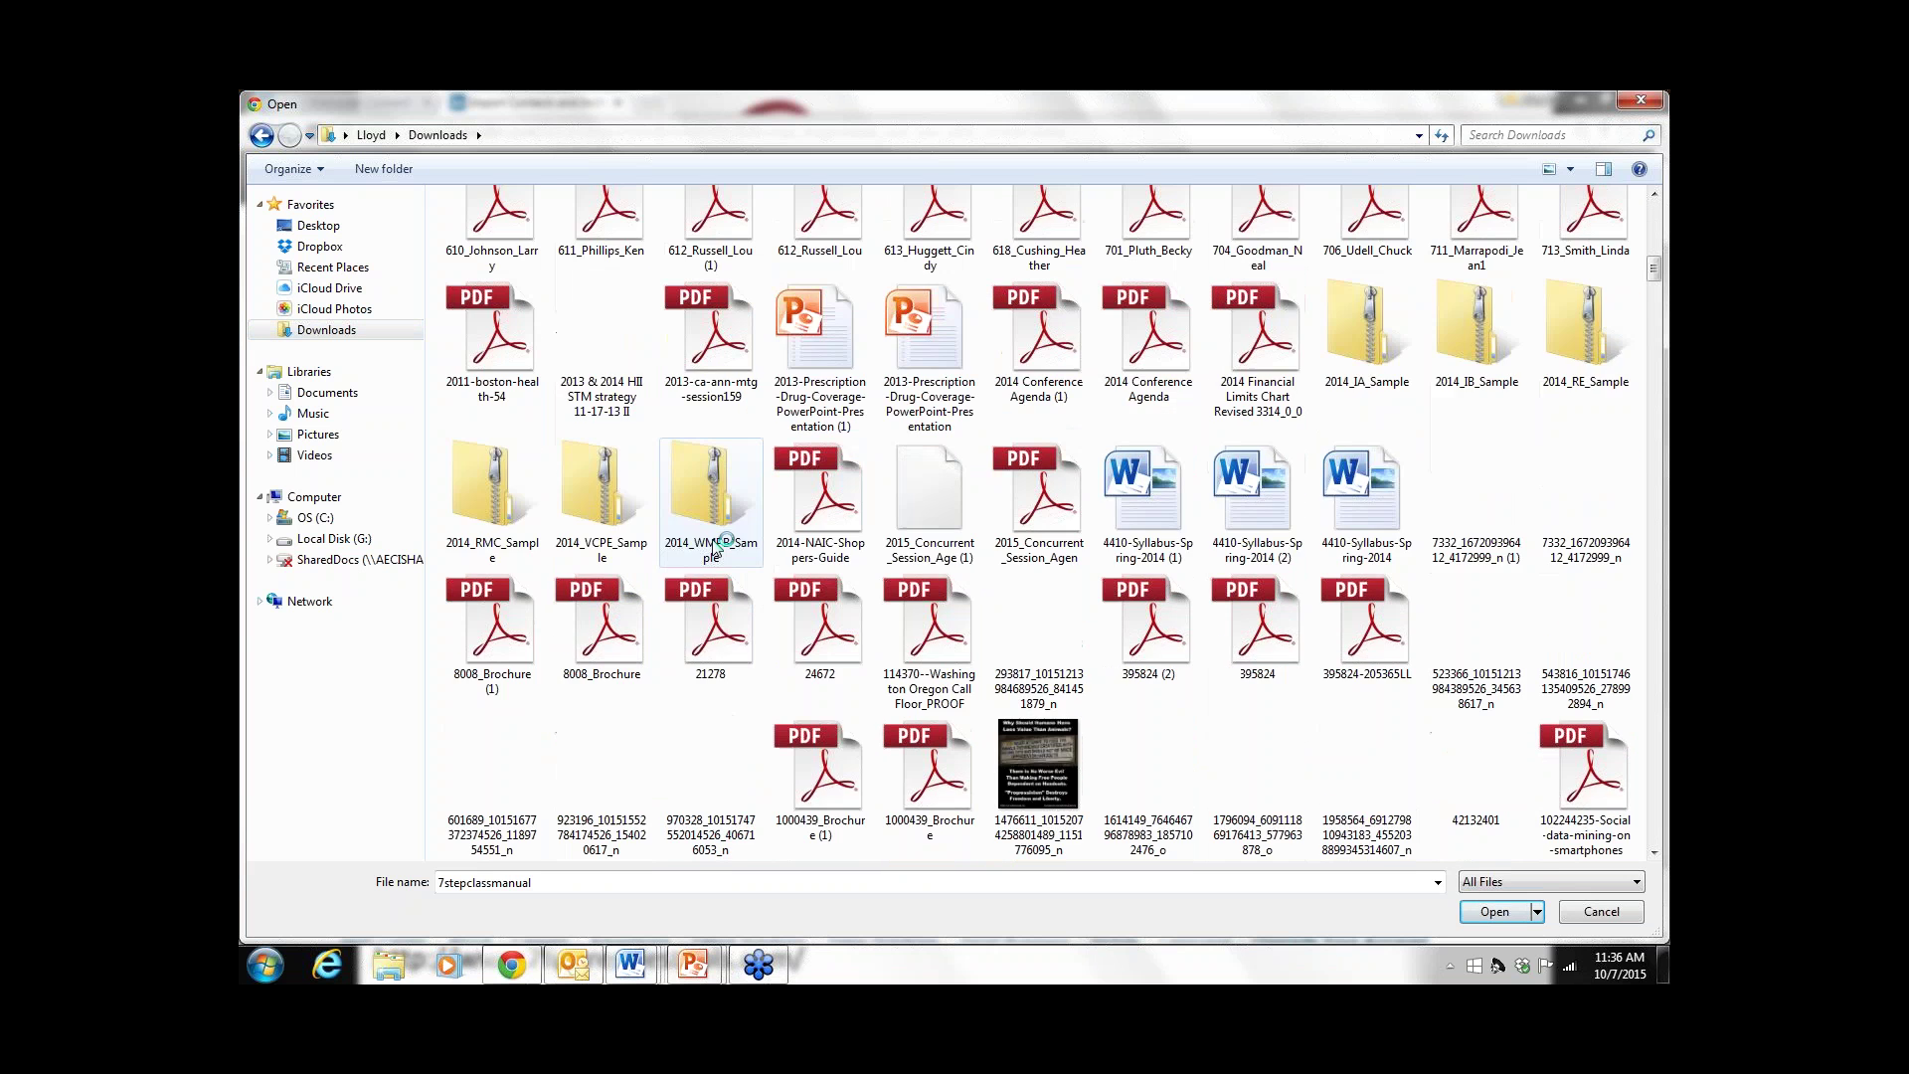
{"action": "scroll", "coordinate": [730, 545], "scroll_direction": "down", "scroll_amount": 15}
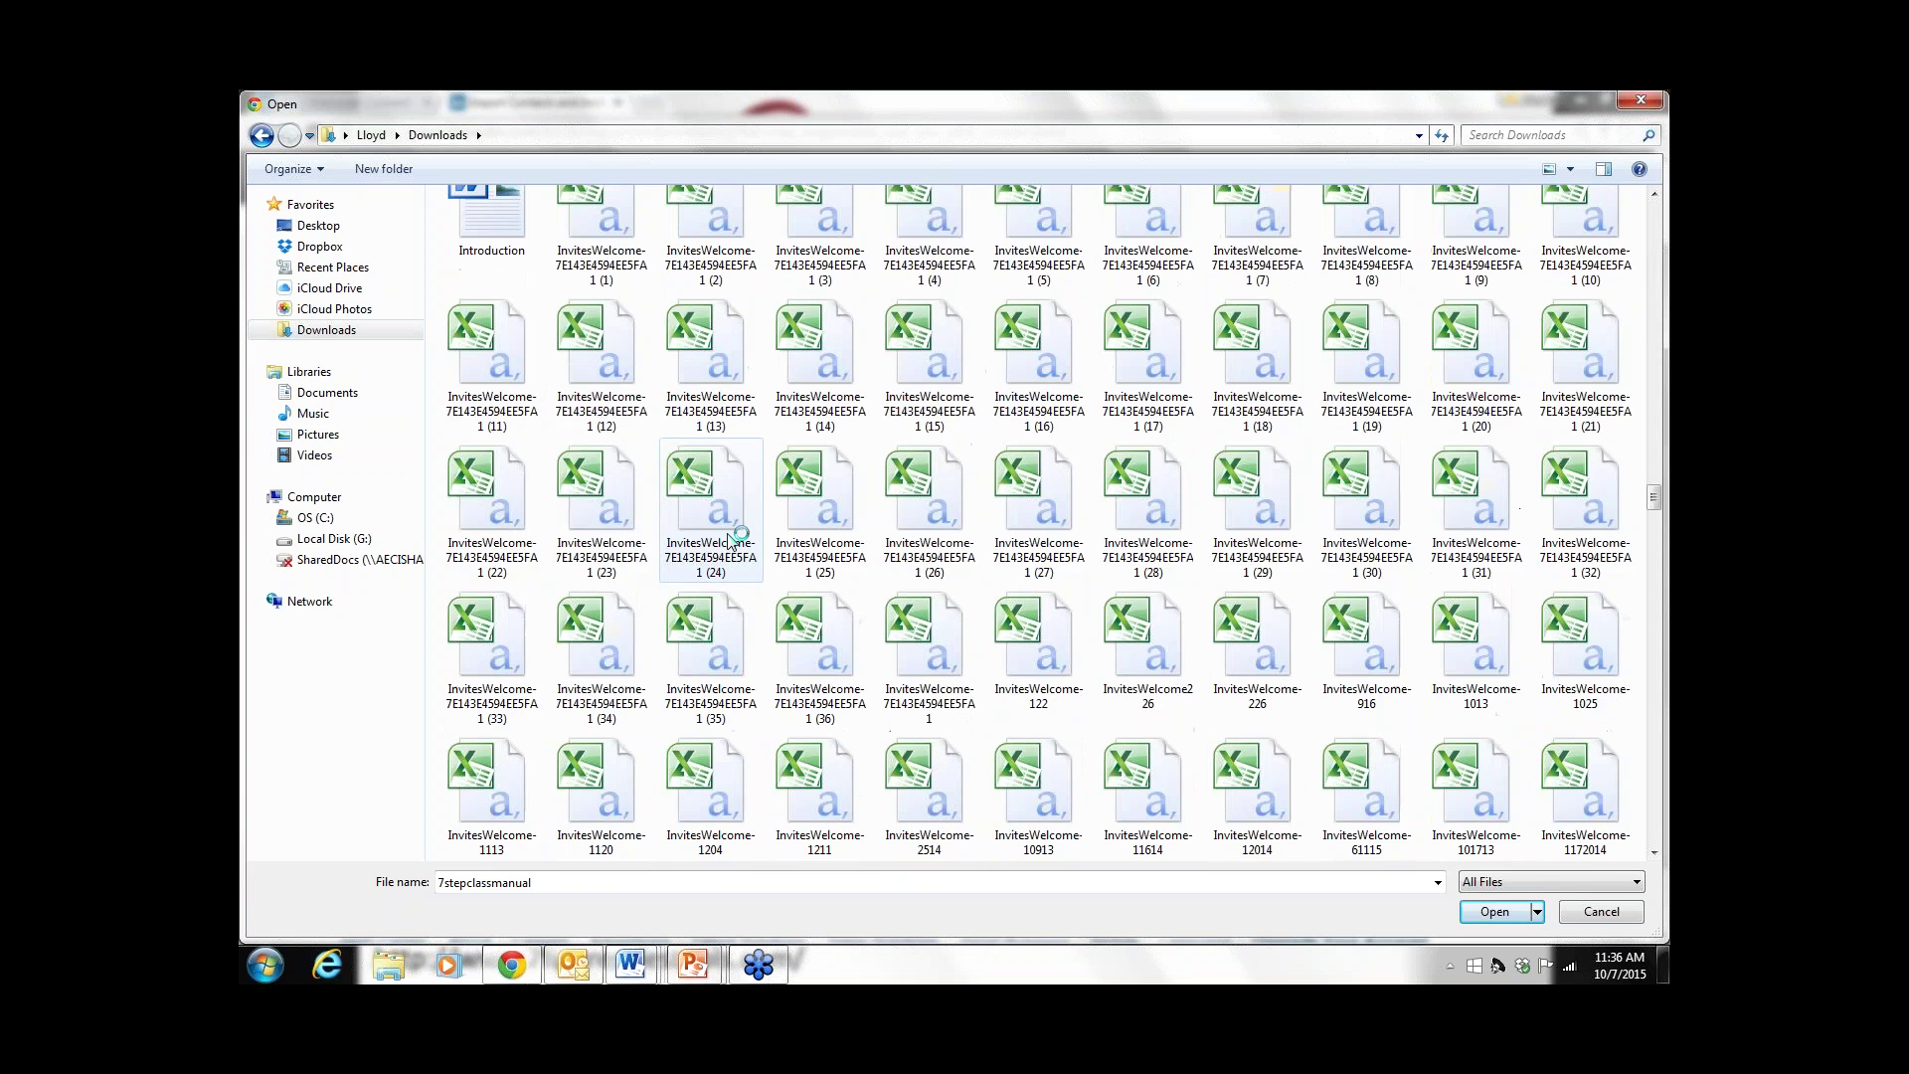
{"action": "scroll", "coordinate": [734, 542], "scroll_direction": "down", "scroll_amount": 3}
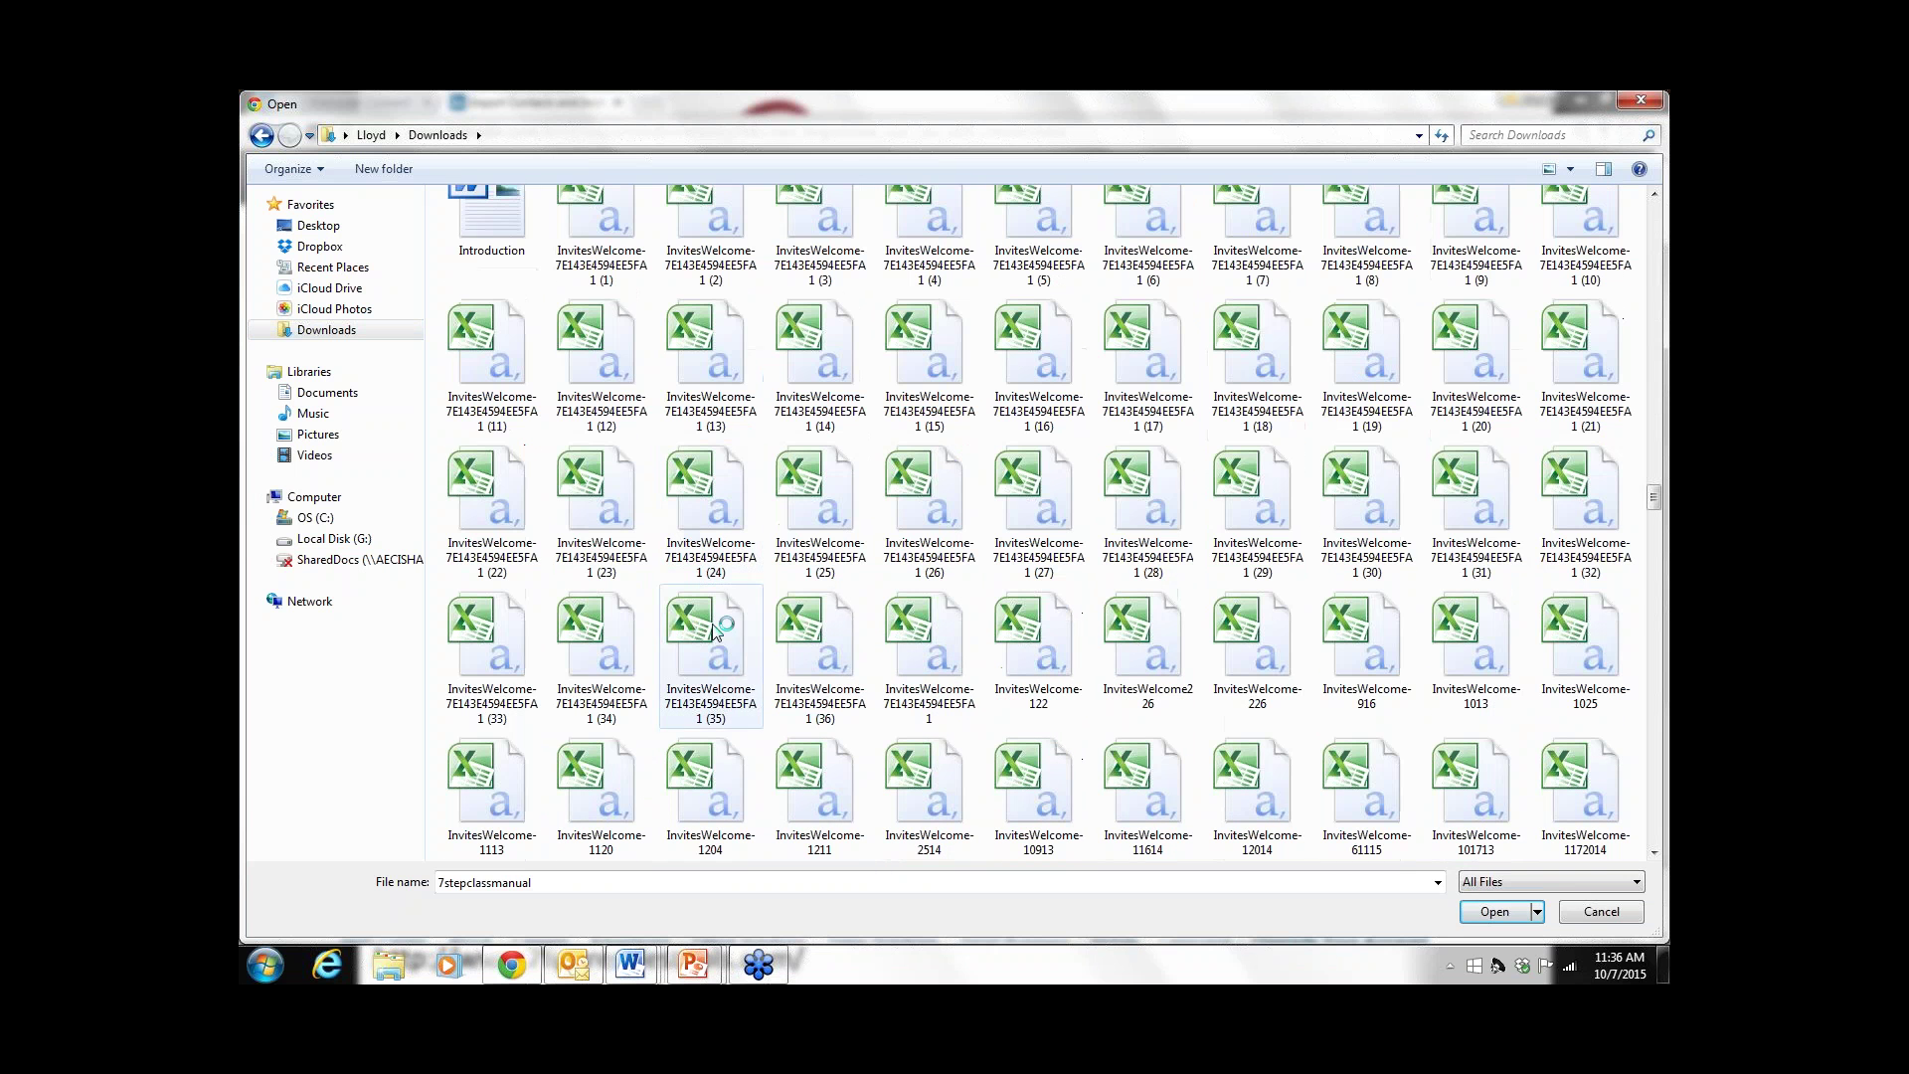
{"action": "left_click", "coordinate": [831, 651]}
{"action": "double_click", "coordinate": [831, 651]}
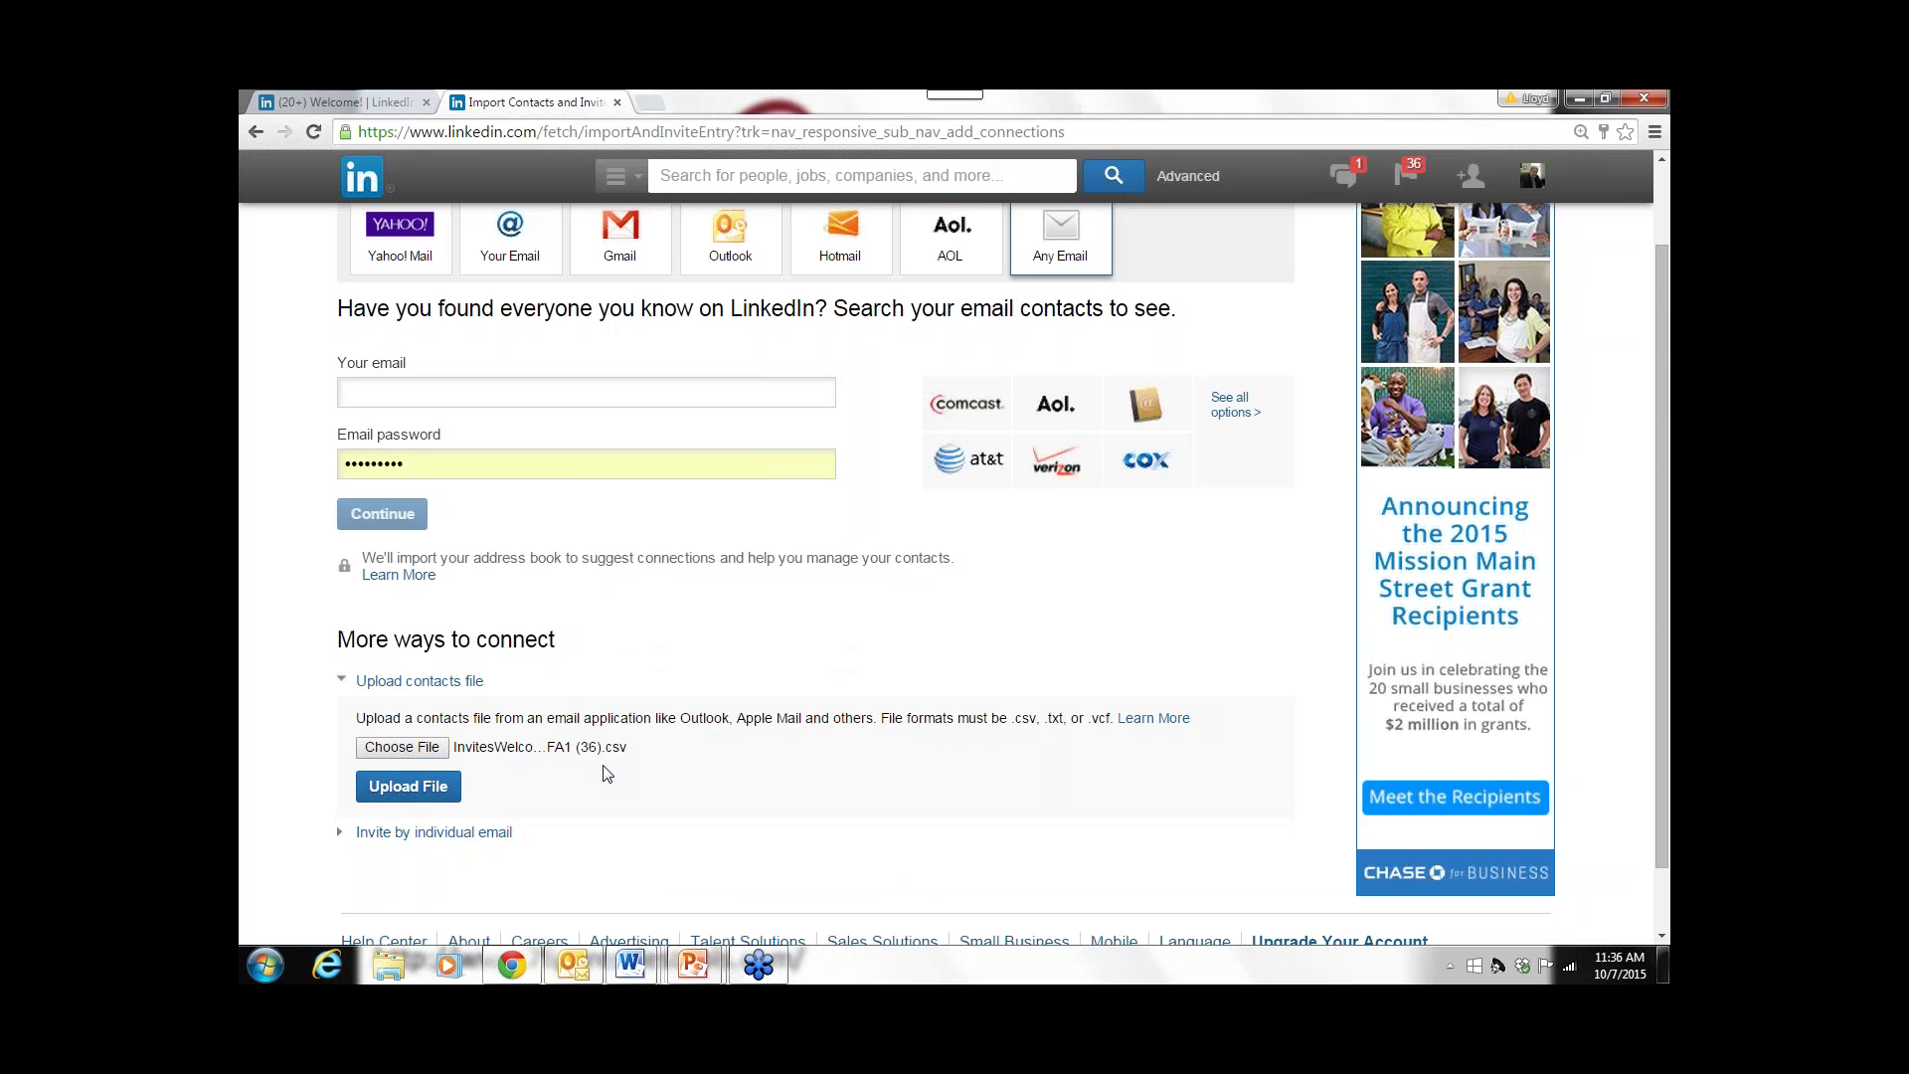
- Upload the chosen contacts file and skip inviting the listed contacts who aren't on LinkedIn
{"action": "key", "text": "ctrl+plus"}
{"action": "scroll", "coordinate": [574, 868], "scroll_direction": "down", "scroll_amount": 2}
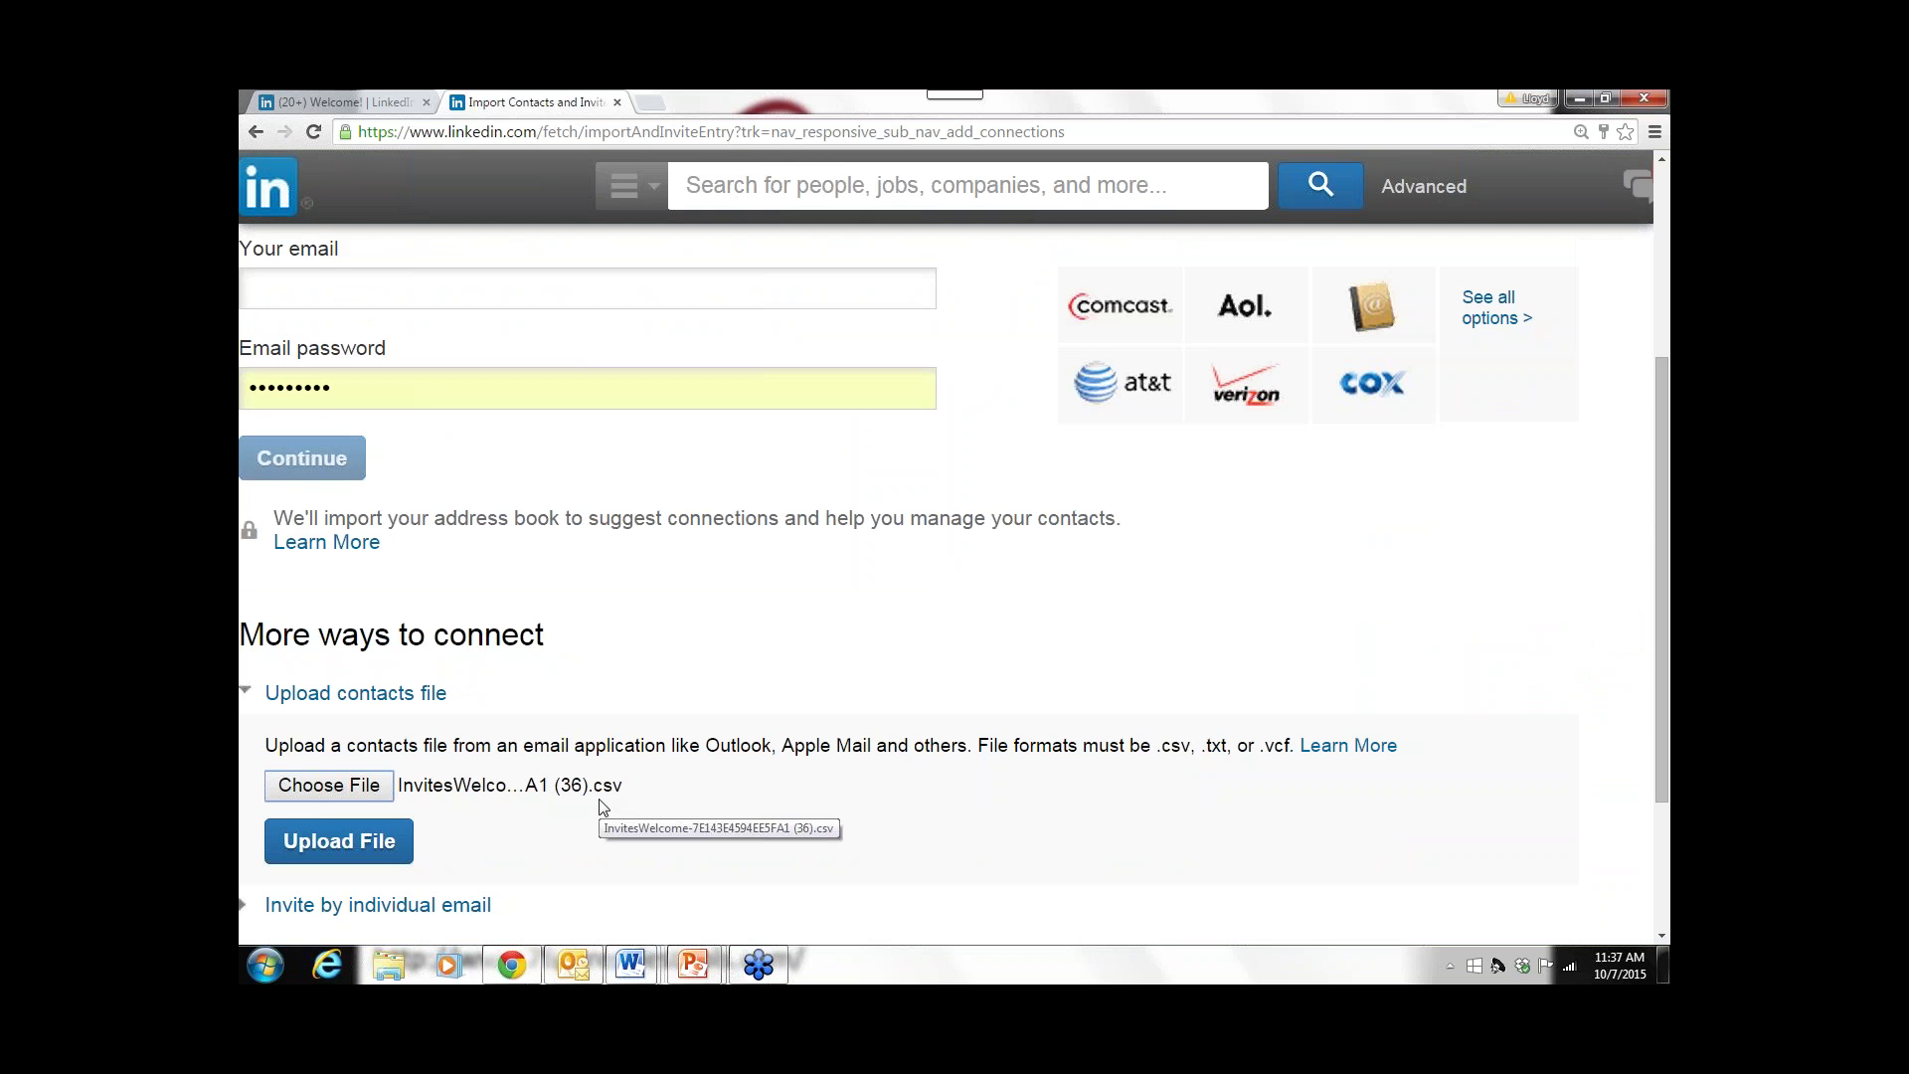
{"action": "key", "text": "ctrl+plus"}
{"action": "key", "text": "ctrl+plus"}
{"action": "key", "text": "ctrl+minus"}
{"action": "key", "text": "ctrl+minus"}
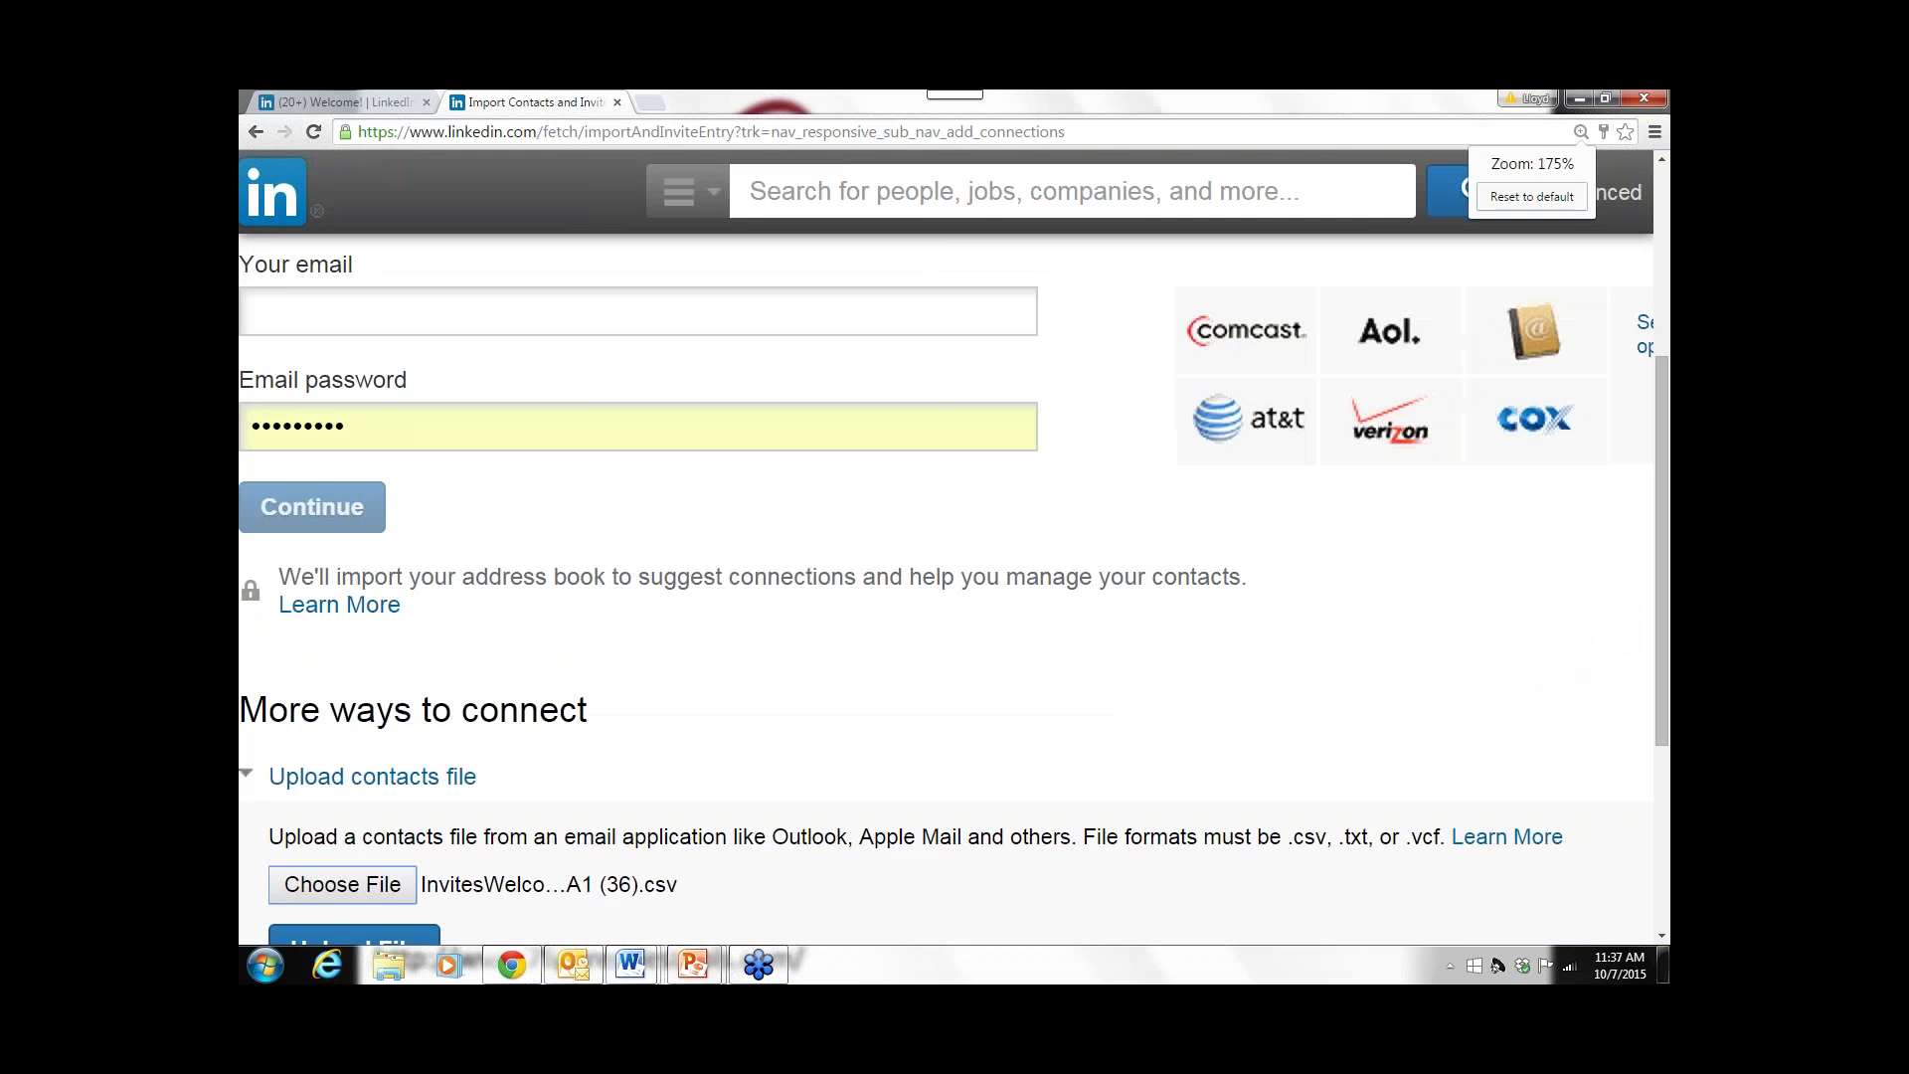
{"action": "key", "text": "ctrl+minus"}
{"action": "key", "text": "ctrl+minus"}
{"action": "key", "text": "ctrl+minus"}
{"action": "left_click", "coordinate": [474, 739]}
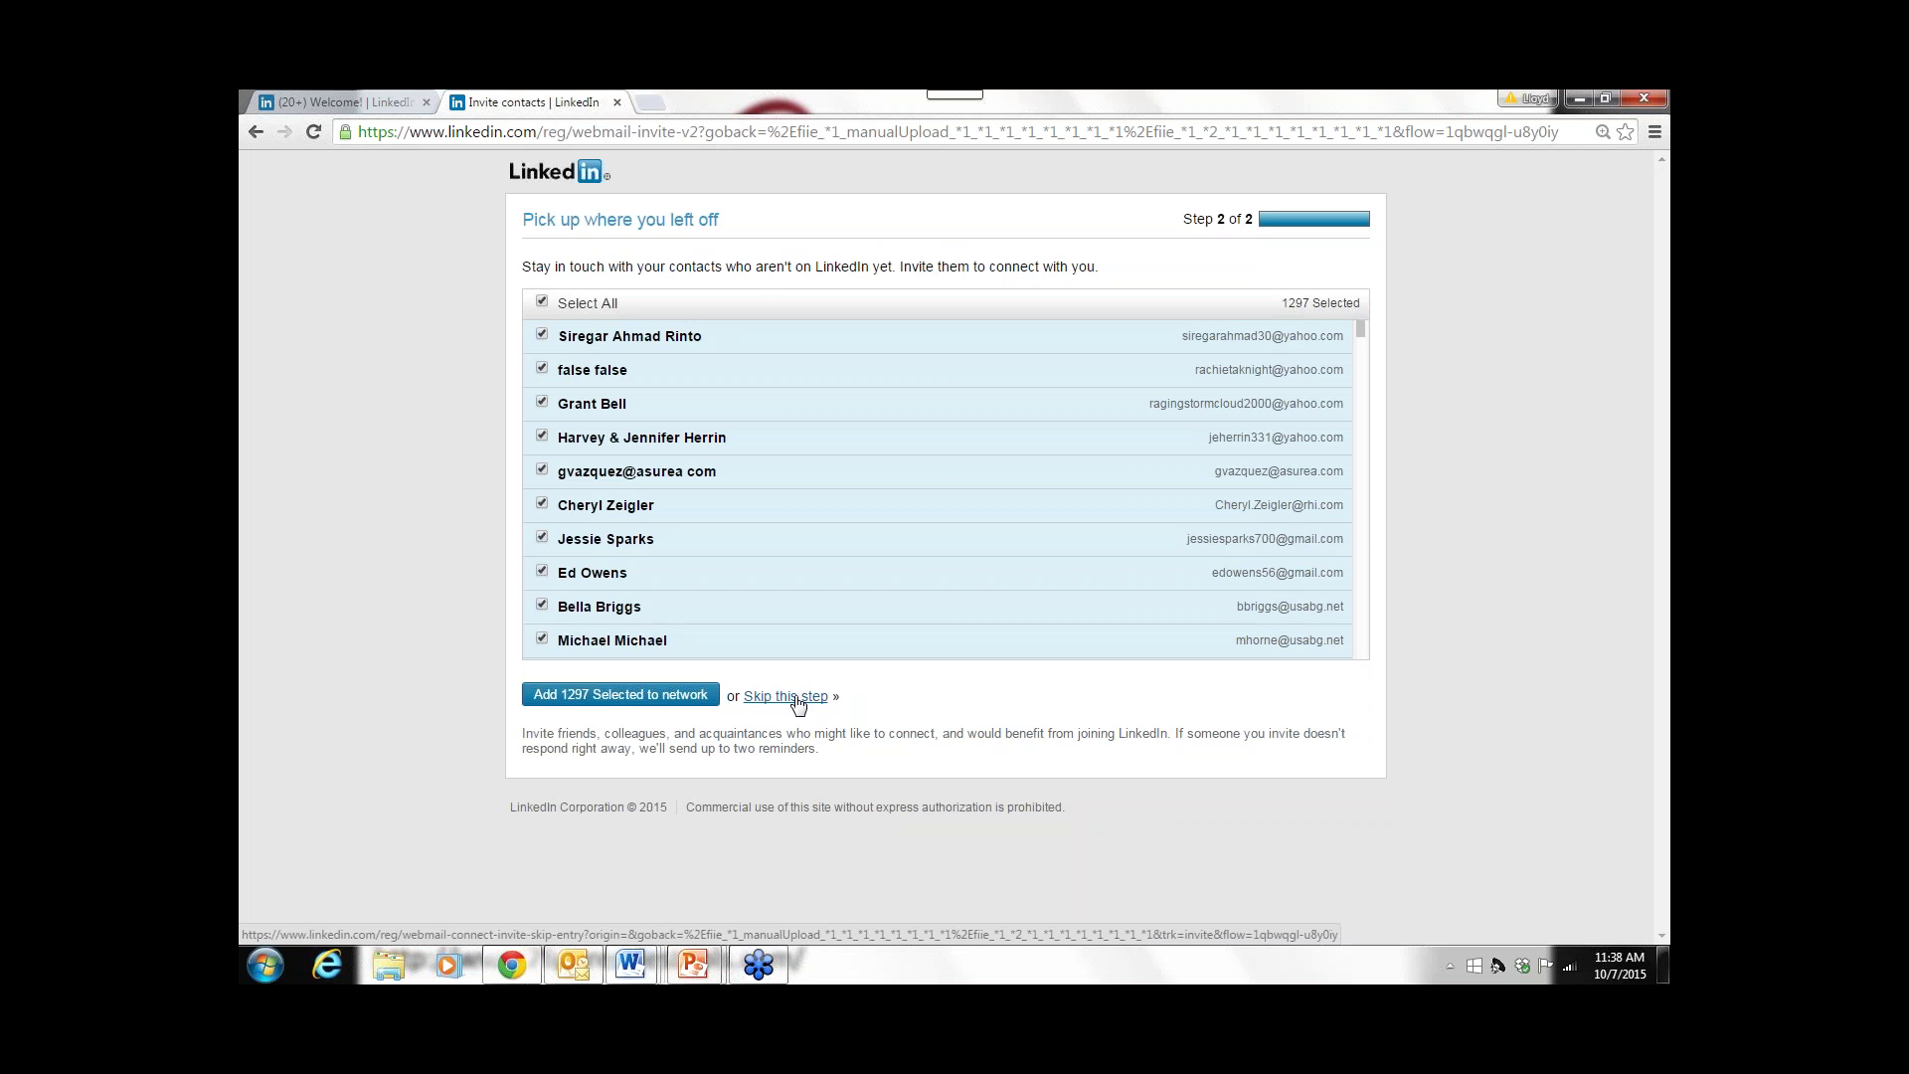
{"action": "left_click", "coordinate": [801, 697]}
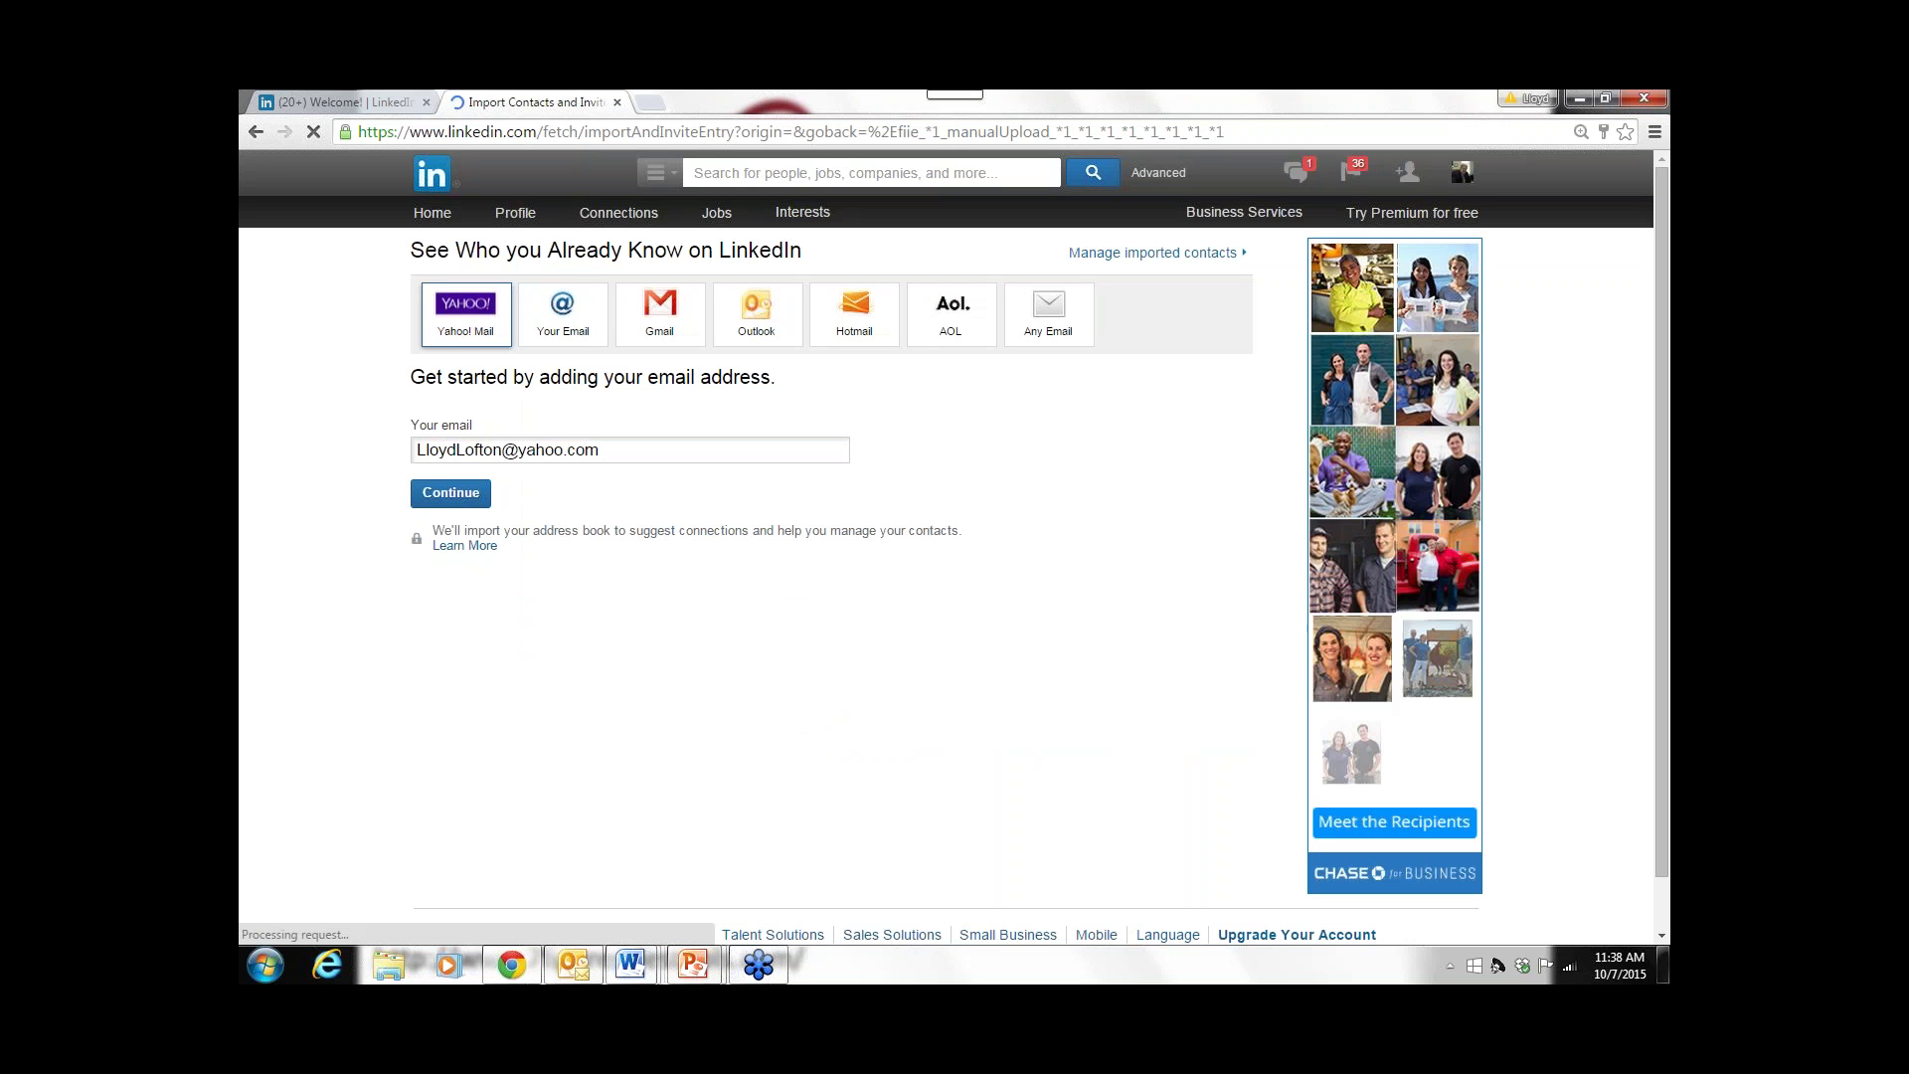
- Return to the home page and open the editor for publishing a new post
{"action": "left_click", "coordinate": [447, 221]}
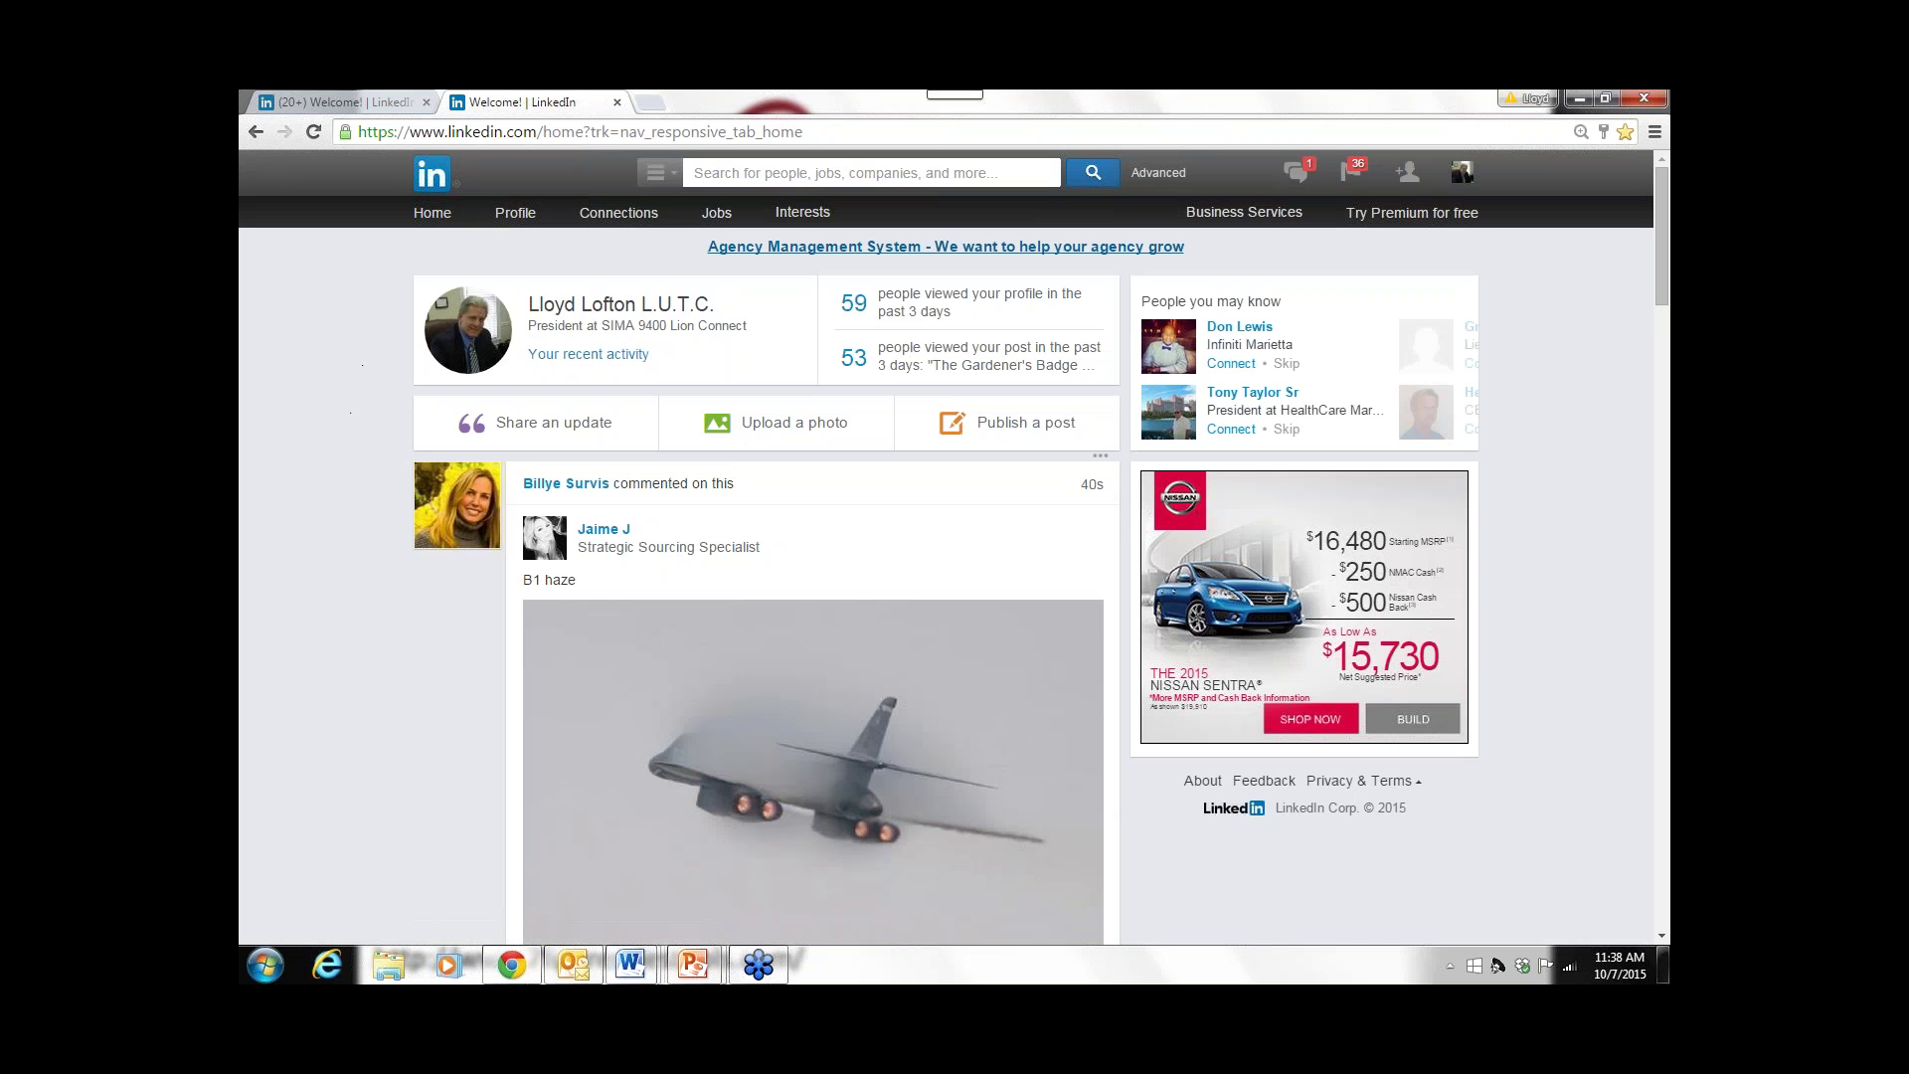
{"action": "left_click", "coordinate": [1016, 427]}
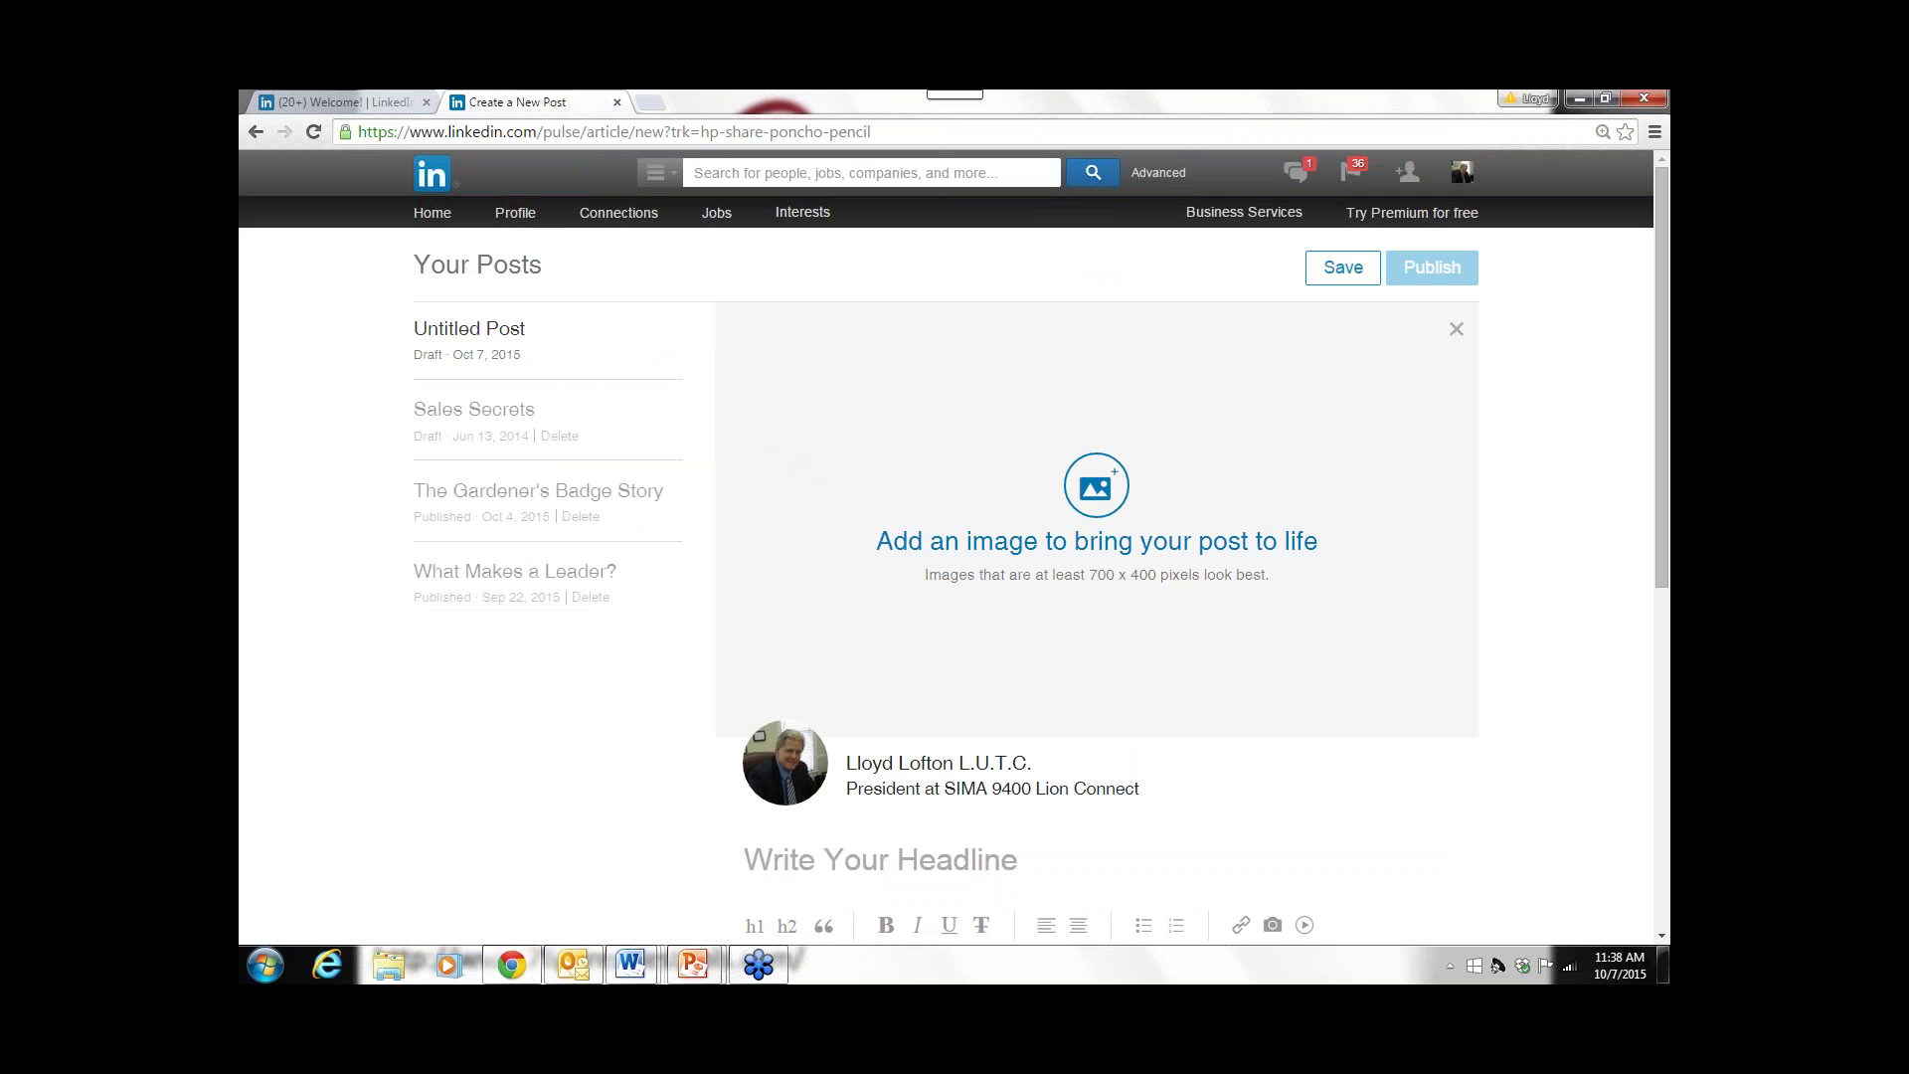
- Open the full list of published posts from the profile's Posts section
{"action": "left_click", "coordinate": [524, 217]}
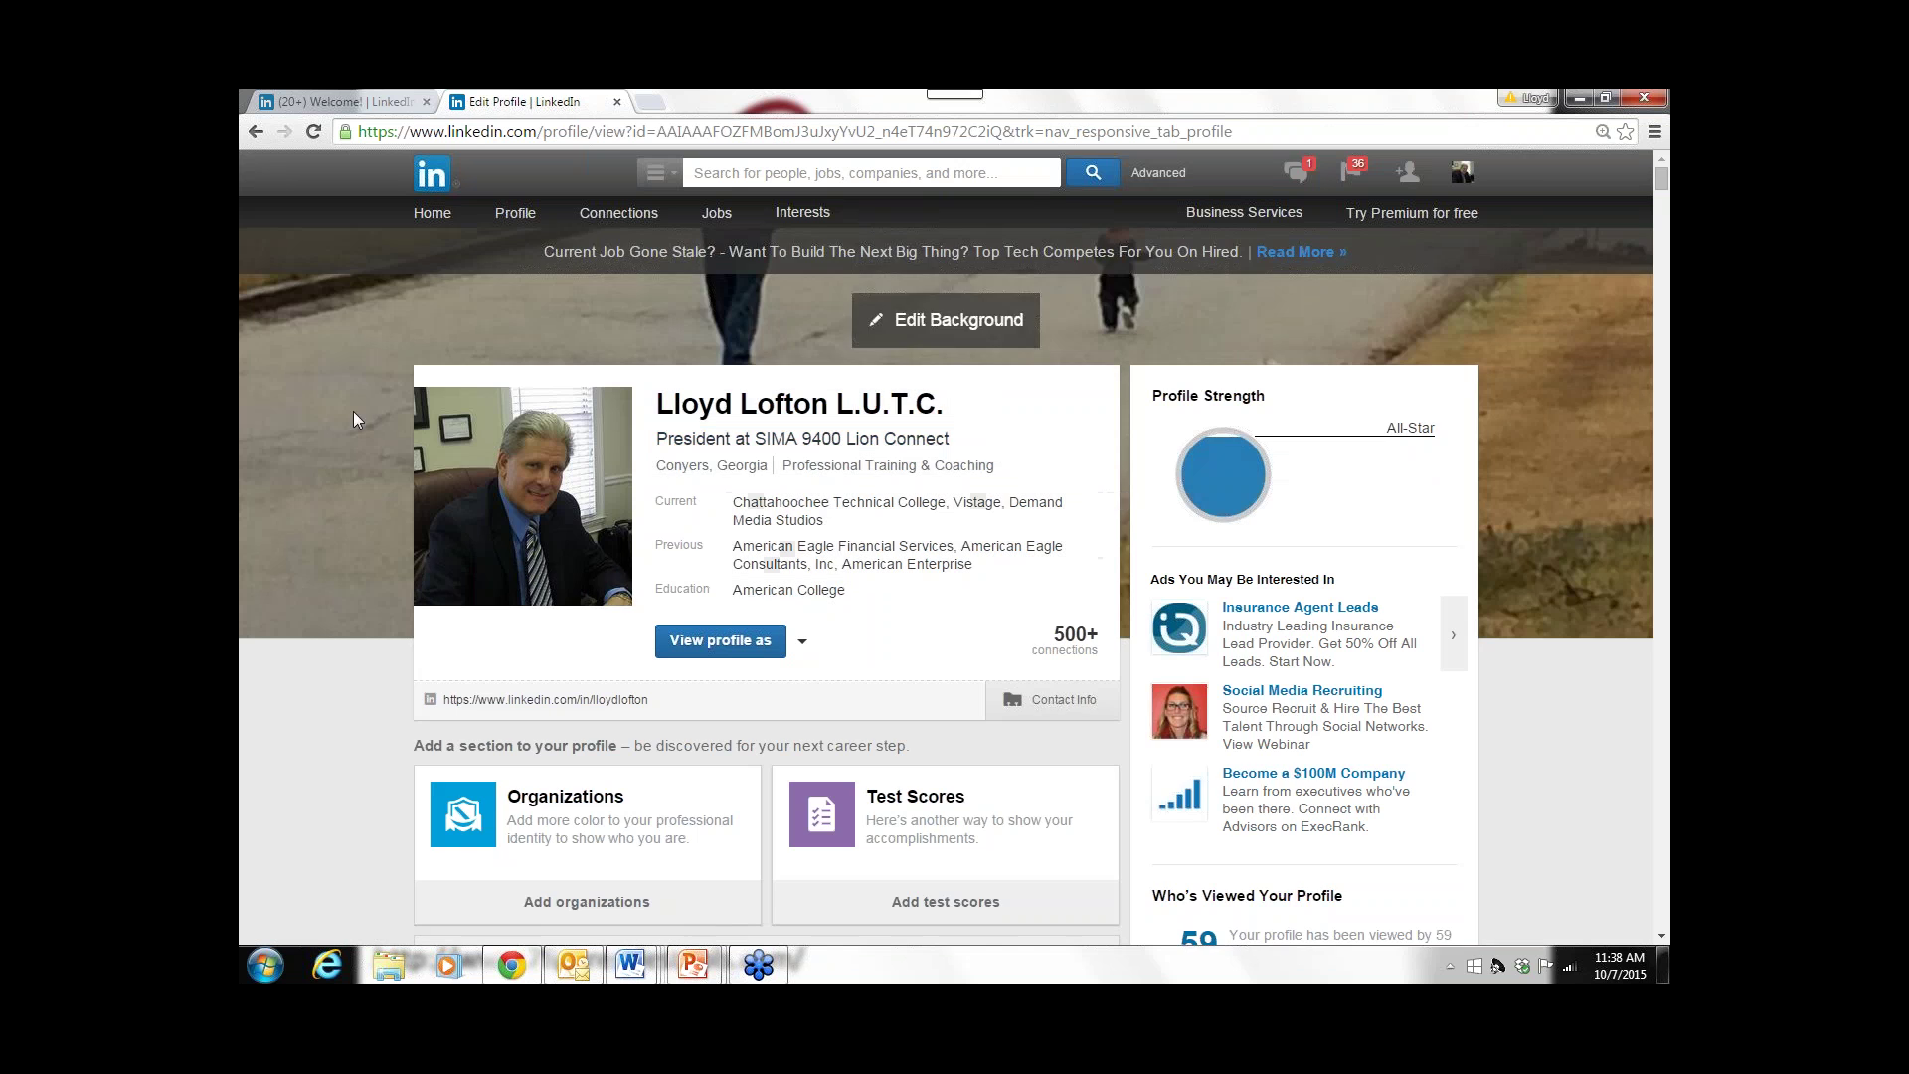
{"action": "scroll", "coordinate": [304, 499], "scroll_direction": "down", "scroll_amount": 6}
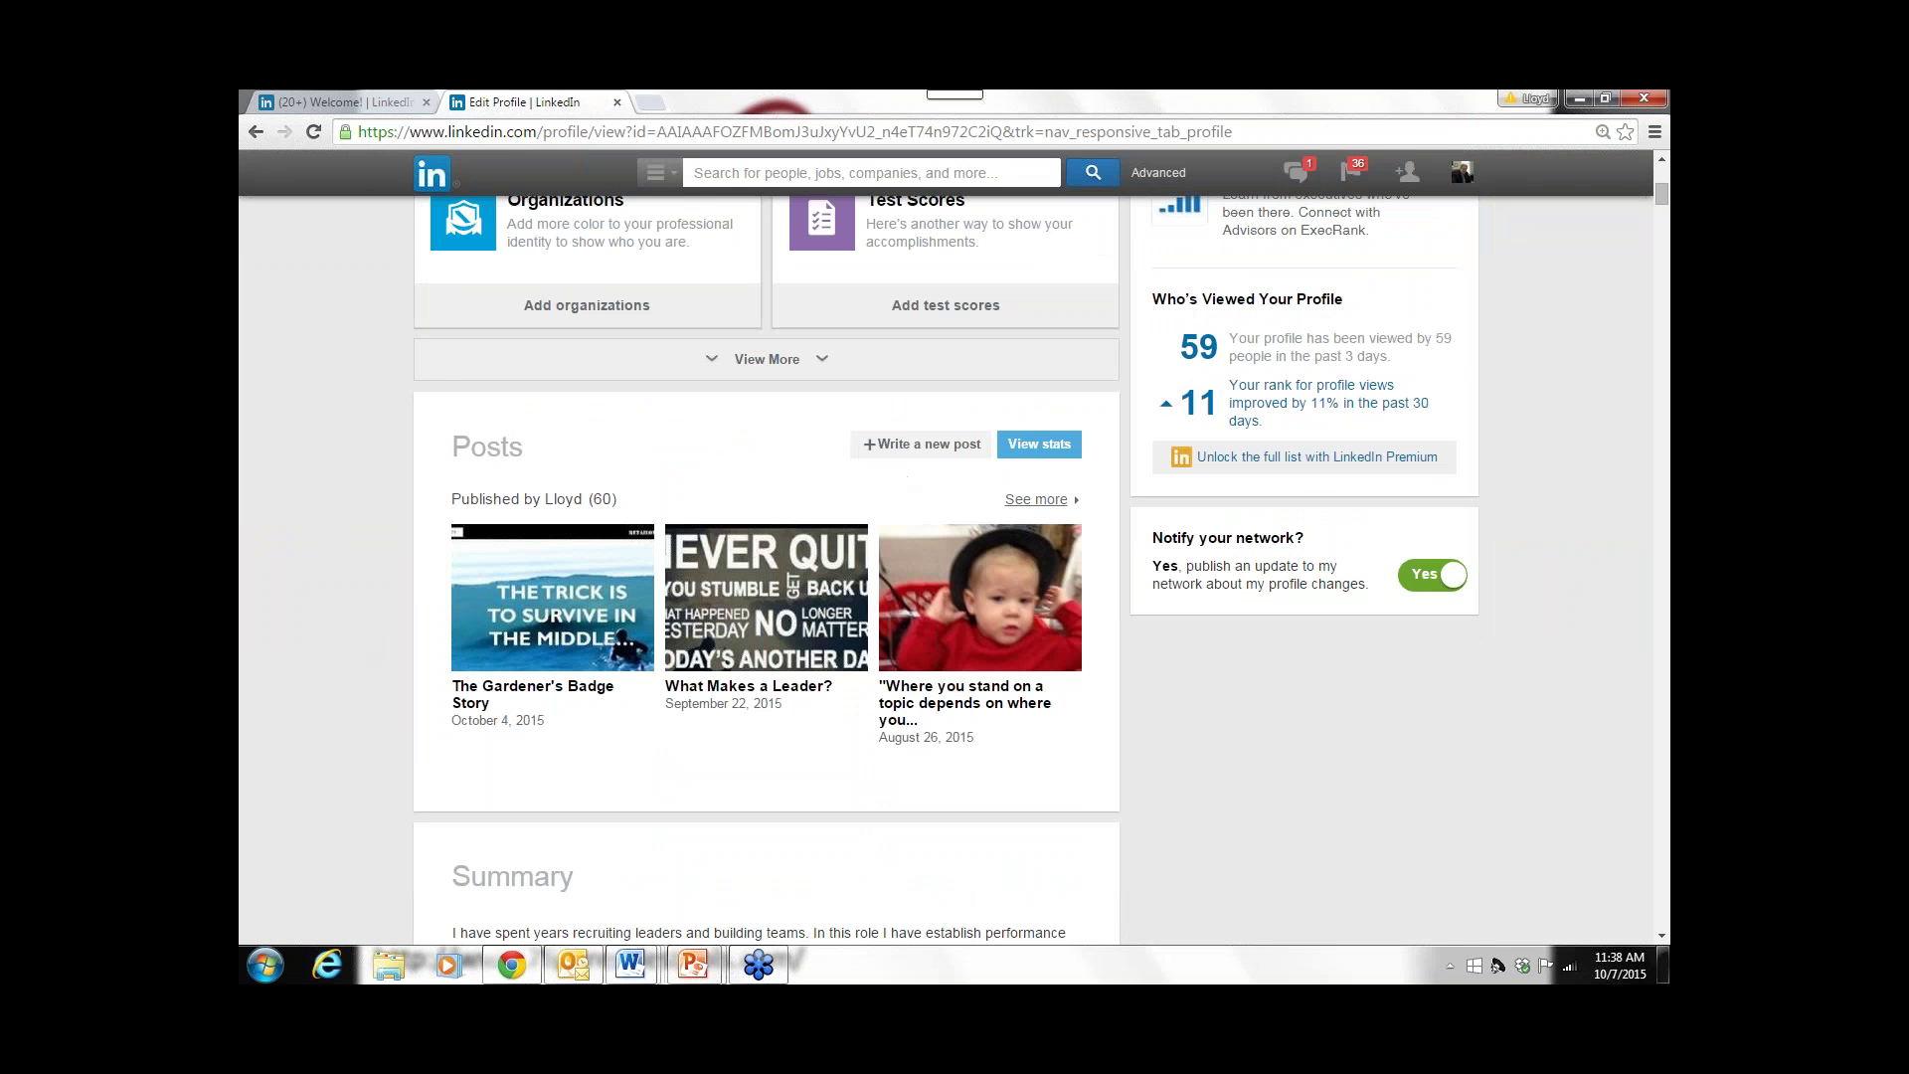
{"action": "left_click", "coordinate": [1035, 503]}
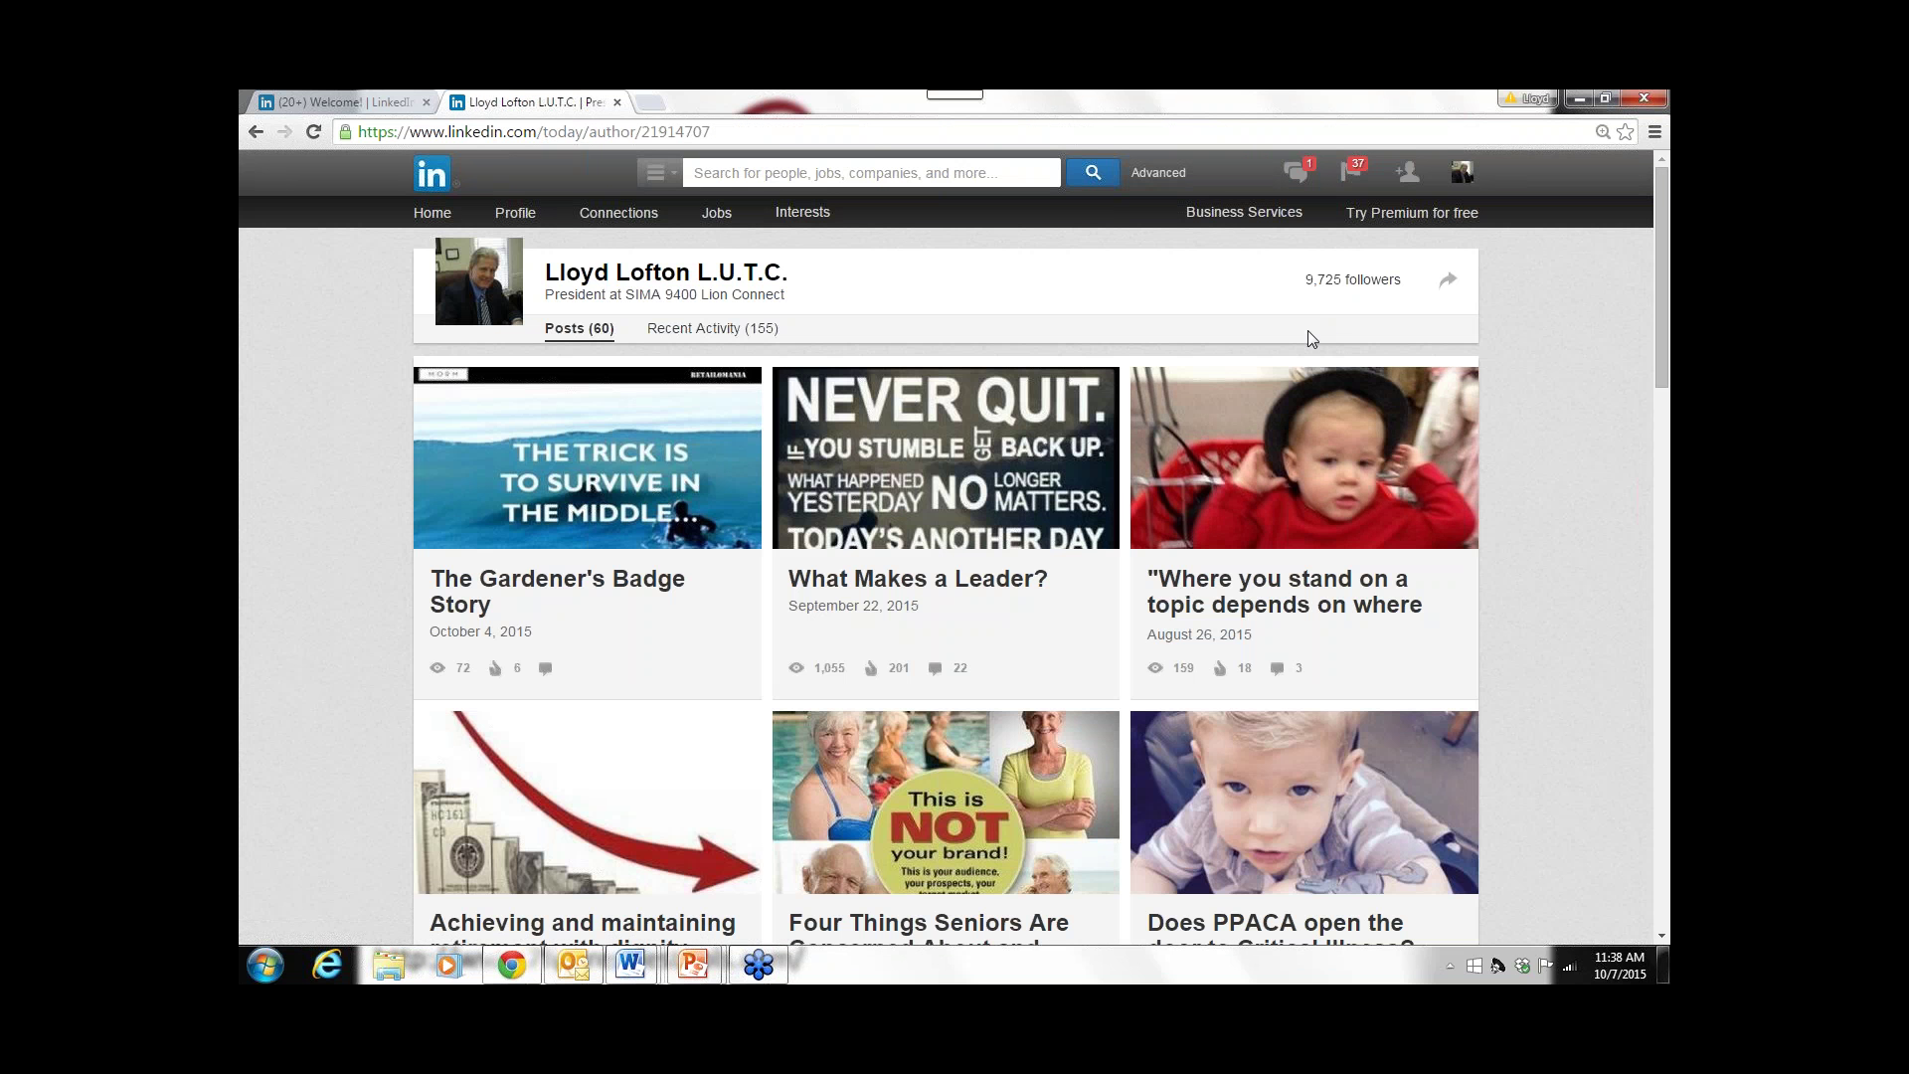
- Examine the published posts page and its follower count at a larger page zoom
{"action": "key", "text": "ctrl+plus"}
{"action": "key", "text": "ctrl+plus"}
{"action": "key", "text": "ctrl+plus"}
{"action": "key", "text": "ctrl+plus"}
{"action": "key", "text": "ctrl+plus"}
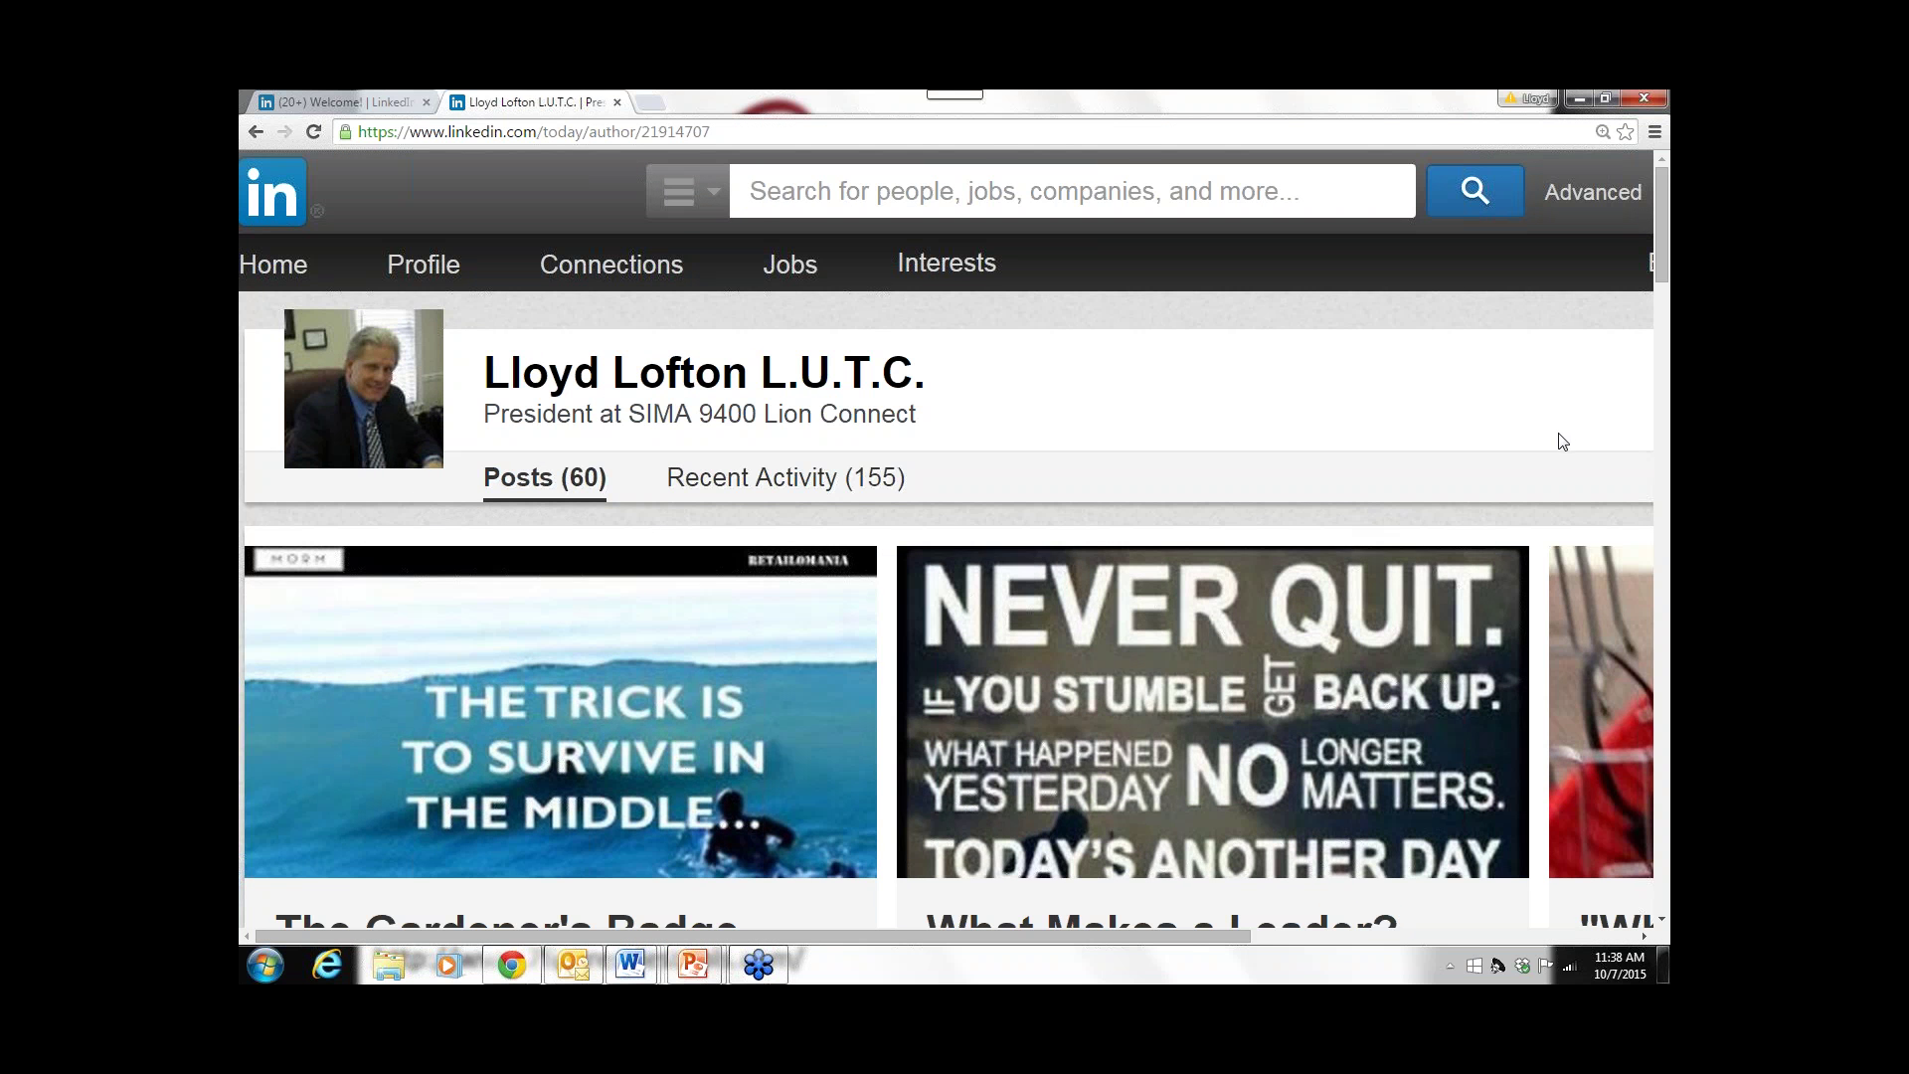
{"action": "scroll", "coordinate": [1554, 438], "scroll_direction": "down", "scroll_amount": 2}
{"action": "scroll", "coordinate": [1552, 404], "scroll_direction": "up", "scroll_amount": 2}
{"action": "key", "text": "ctrl+minus"}
{"action": "key", "text": "ctrl+minus"}
{"action": "key", "text": "ctrl+minus"}
{"action": "key", "text": "ctrl+minus"}
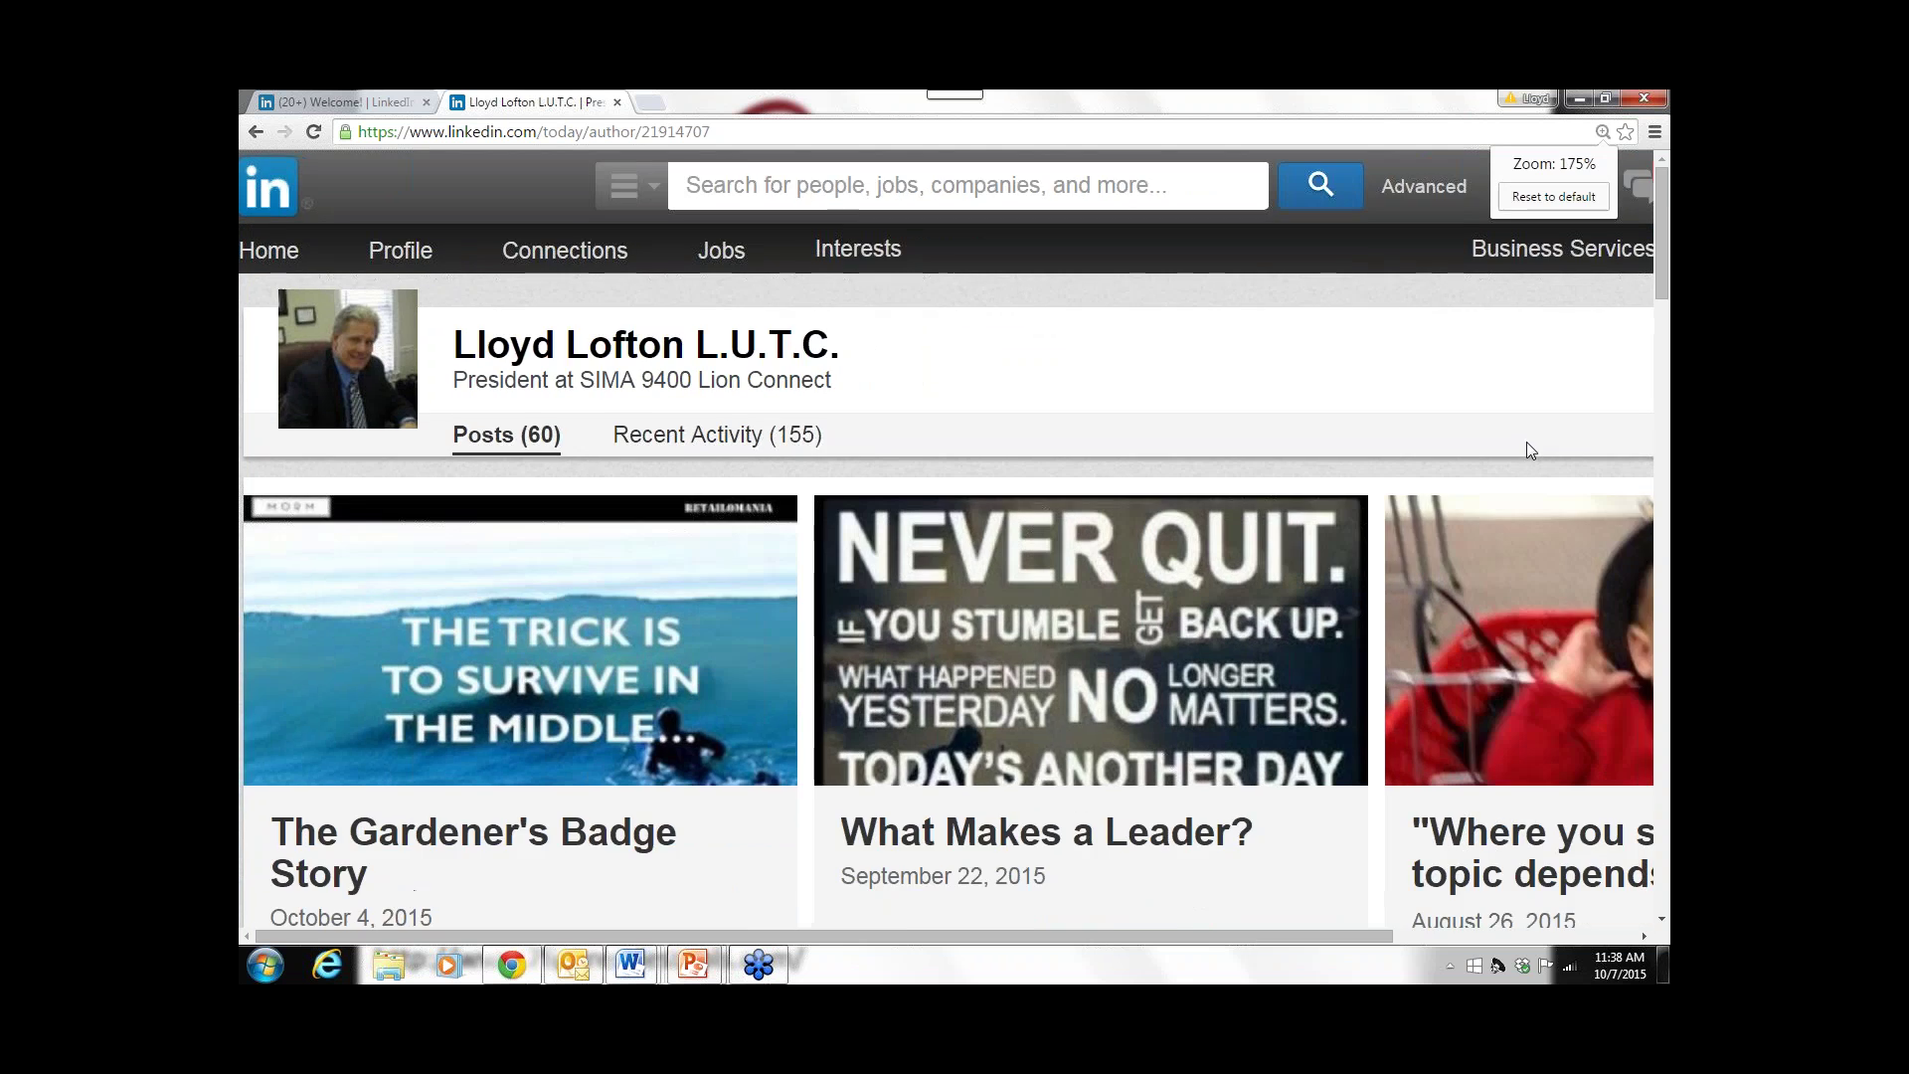
{"action": "key", "text": "ctrl+plus"}
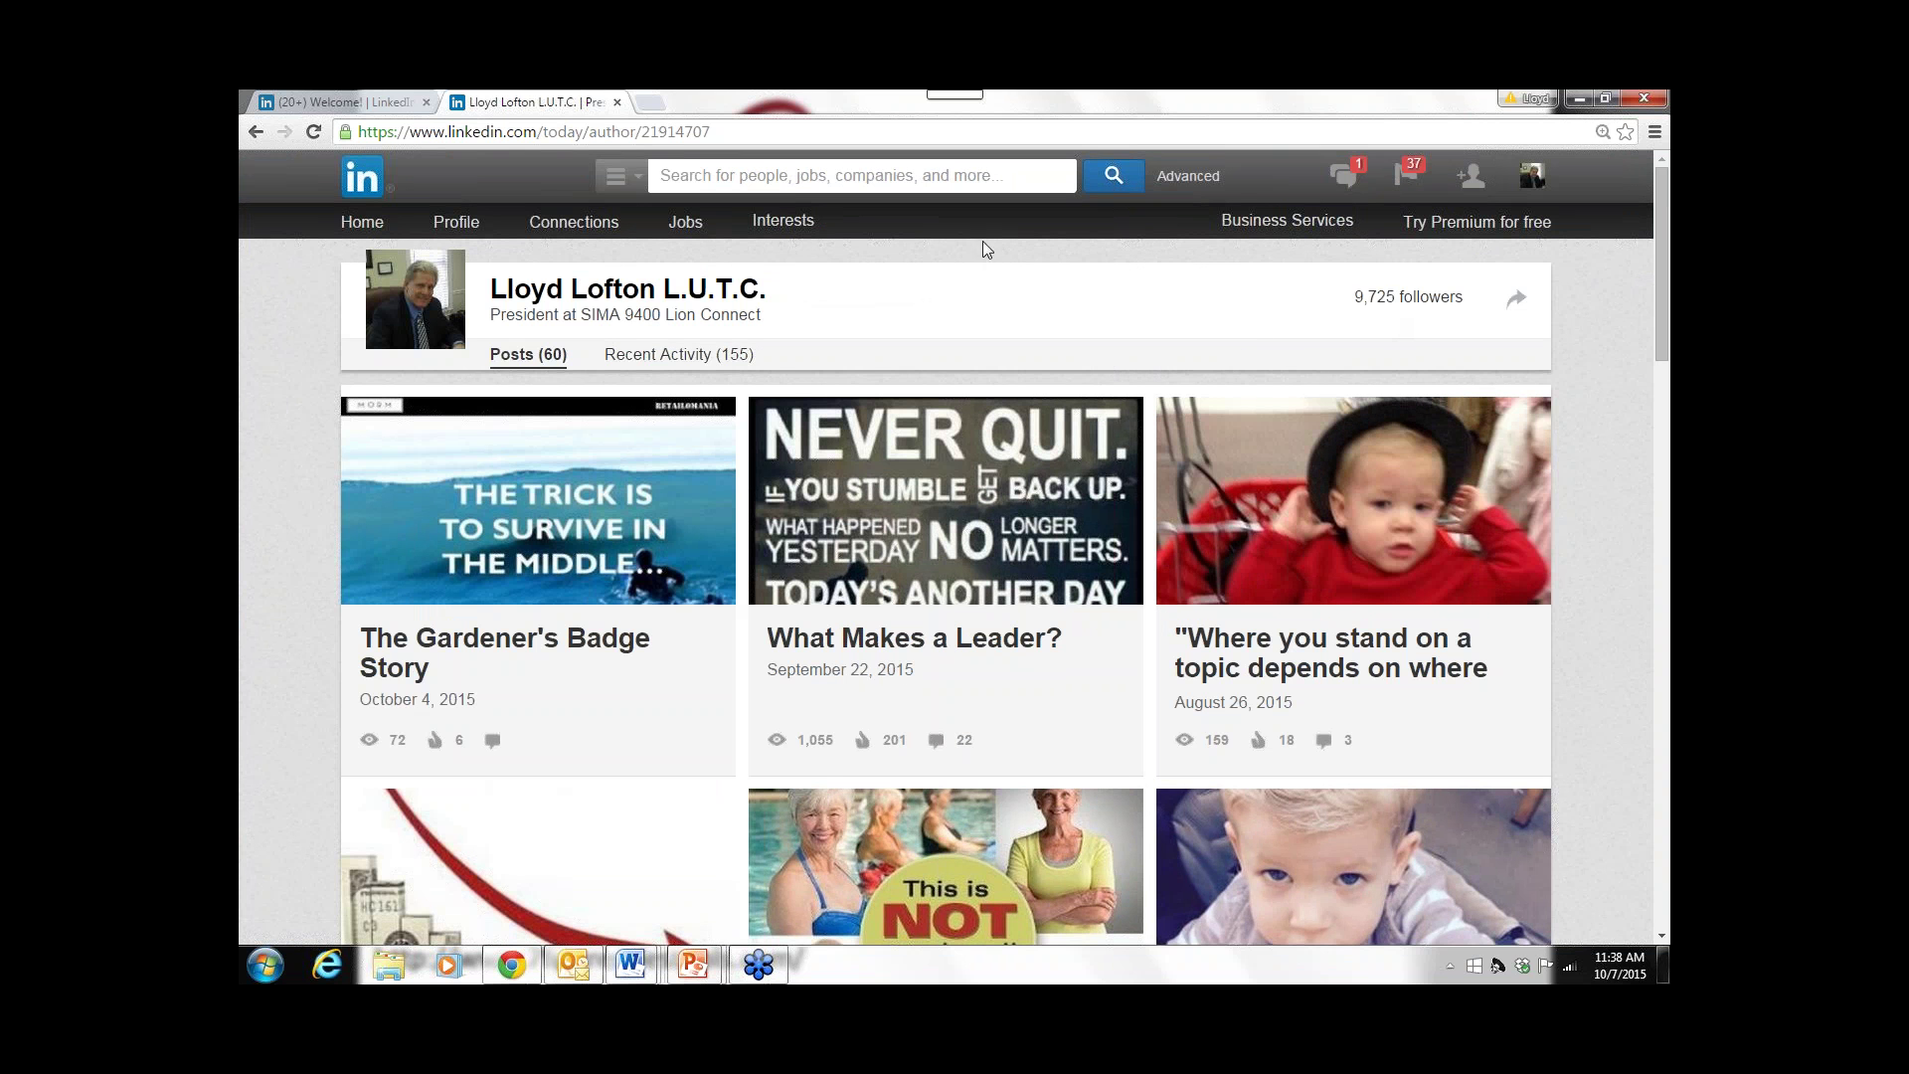
- Change the profile's professional headline to "President at SIMA 9700 Lion Connect" and save it
{"action": "left_click", "coordinate": [463, 227]}
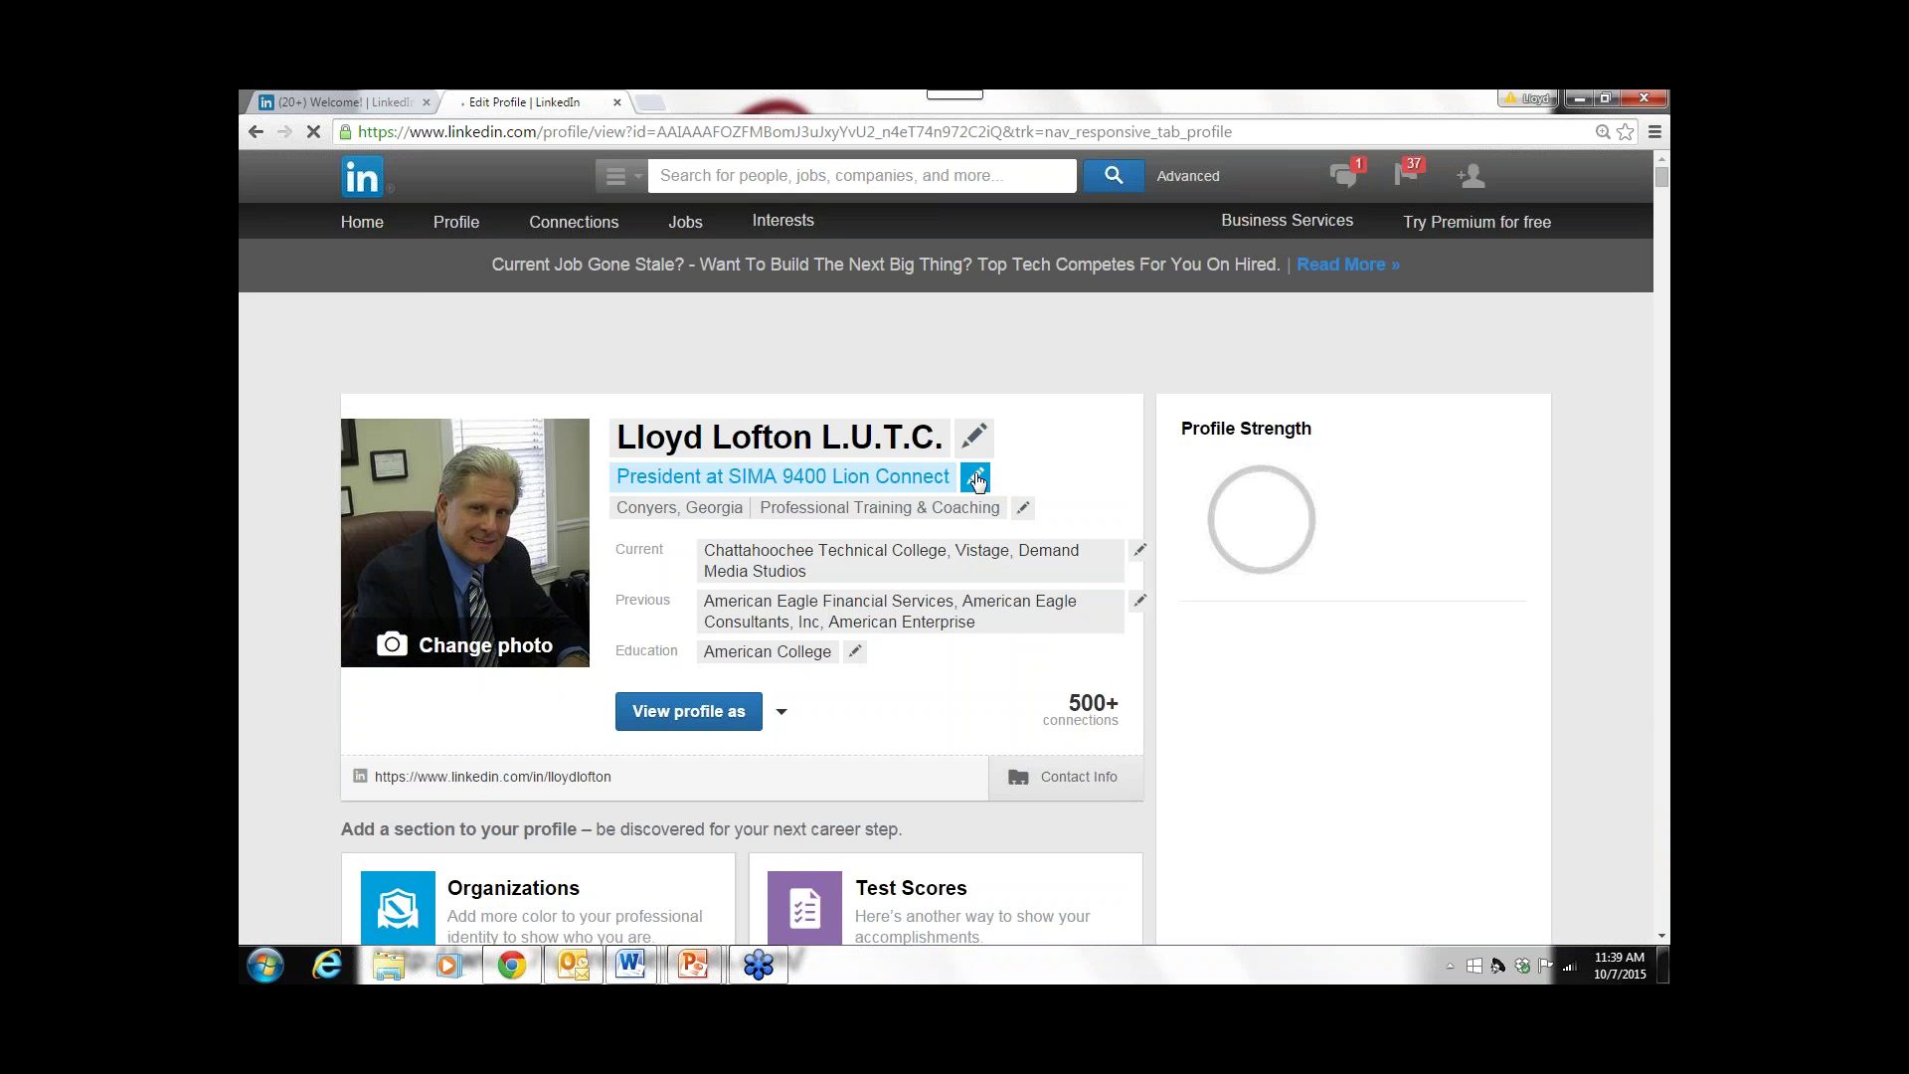
{"action": "left_click", "coordinate": [976, 481]}
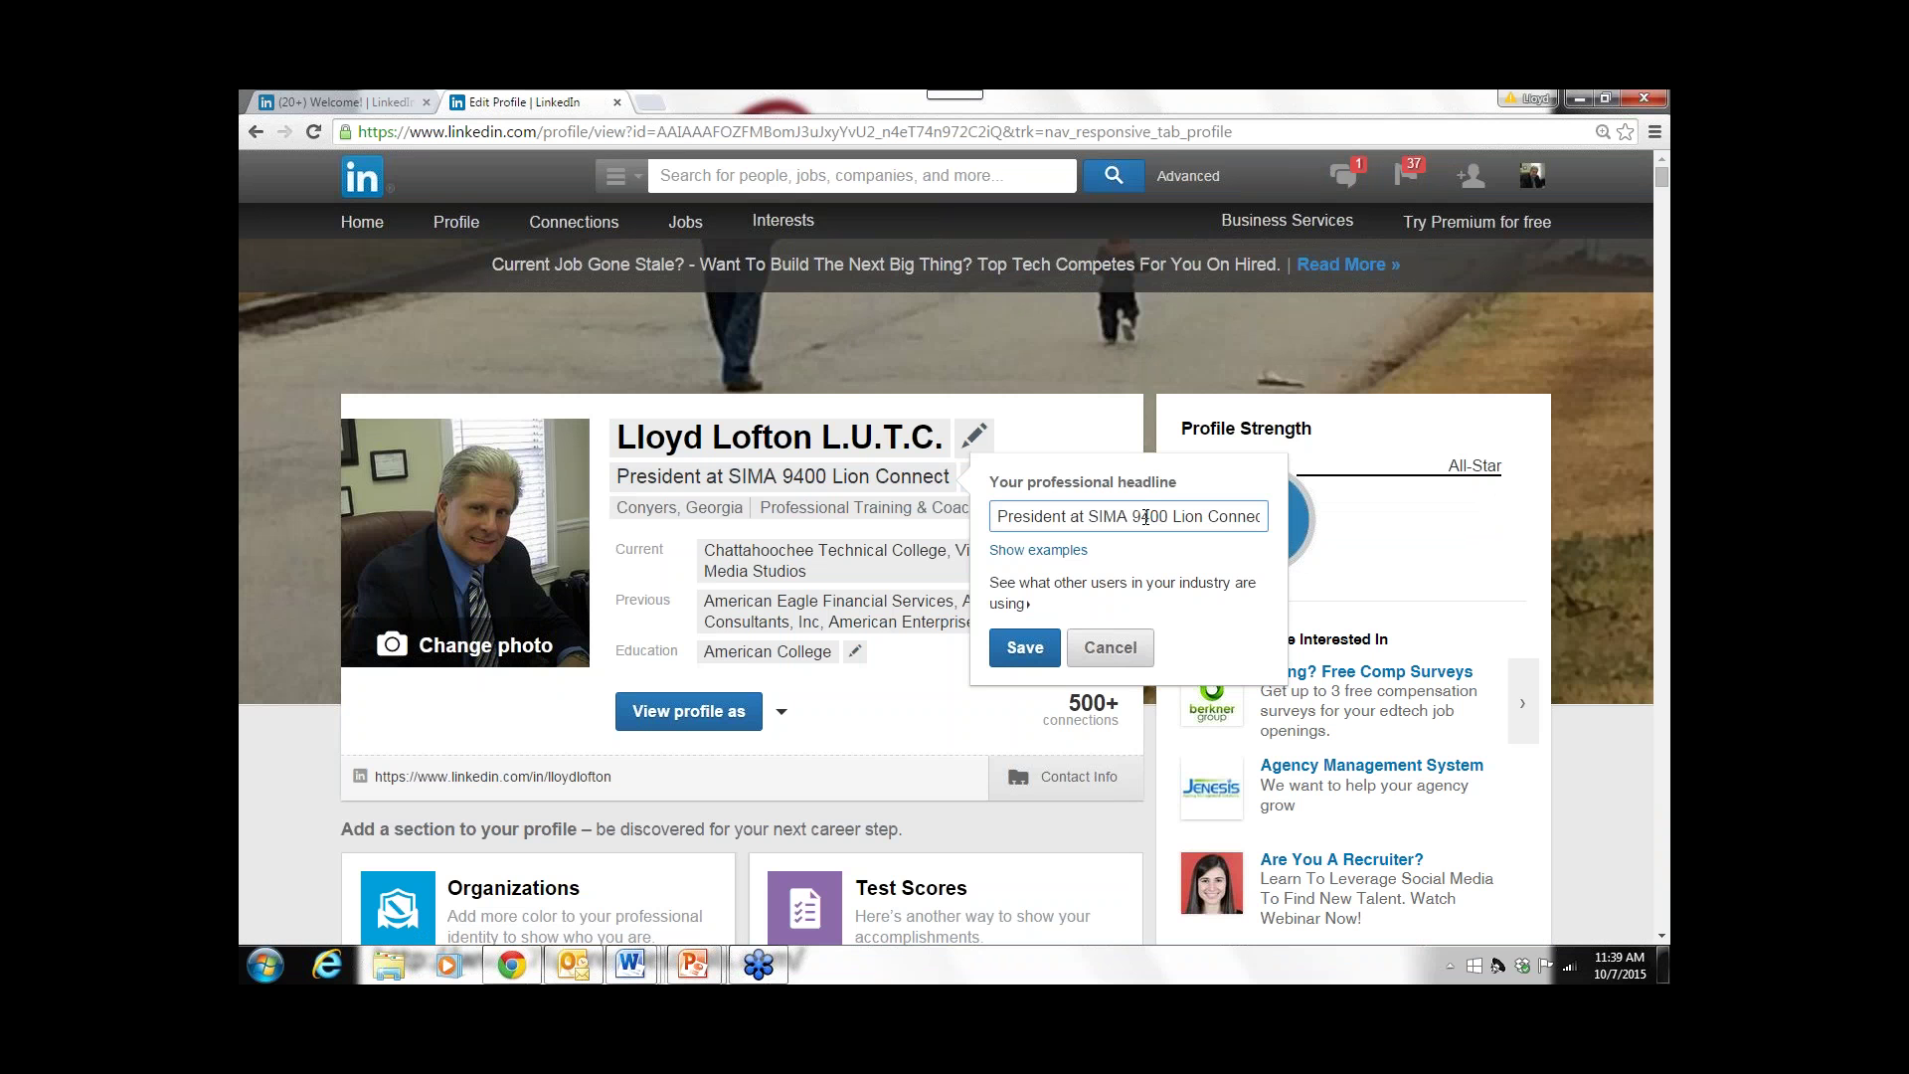
{"action": "key", "text": "BackSpace"}
{"action": "type", "text": "7"}
{"action": "left_click", "coordinate": [1024, 648]}
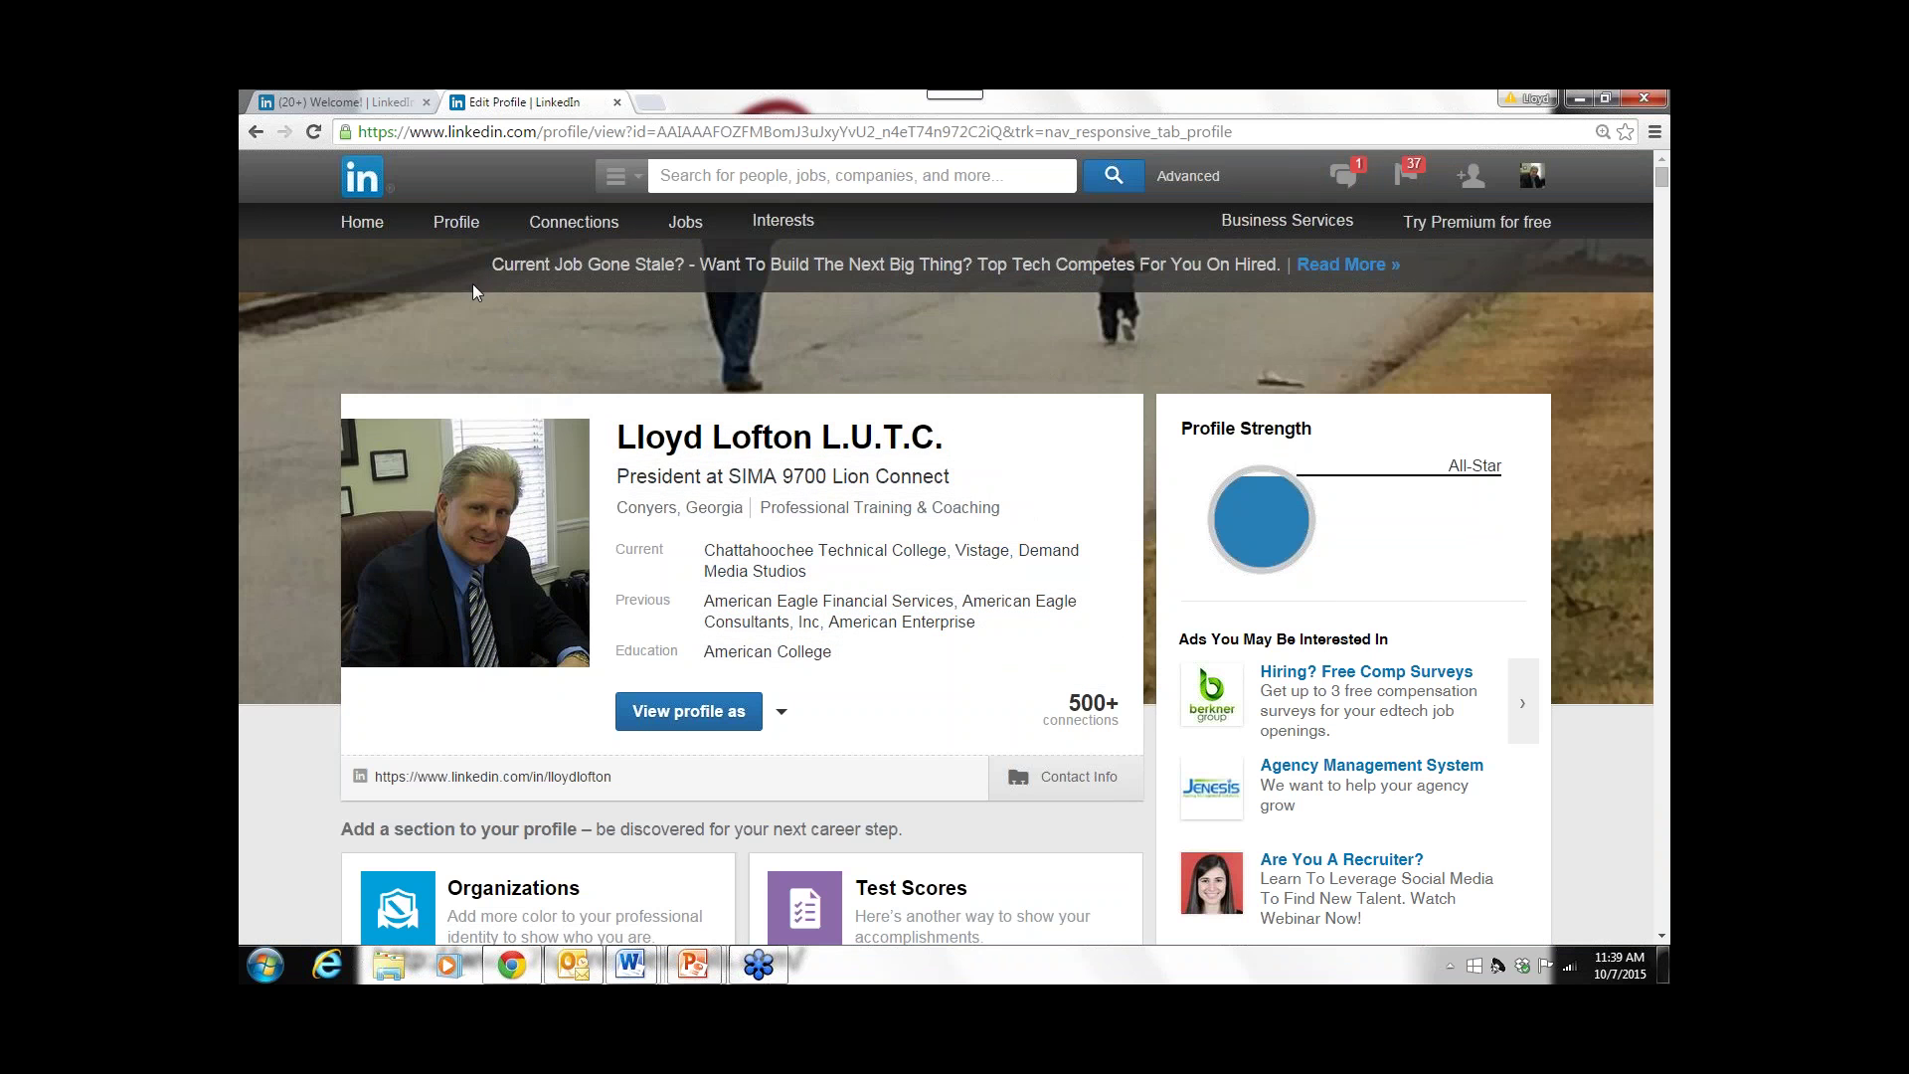
- View the "What Makes a Leader?" post from the profile and start a new post from its page
{"action": "scroll", "coordinate": [238, 402], "scroll_direction": "down", "scroll_amount": 8}
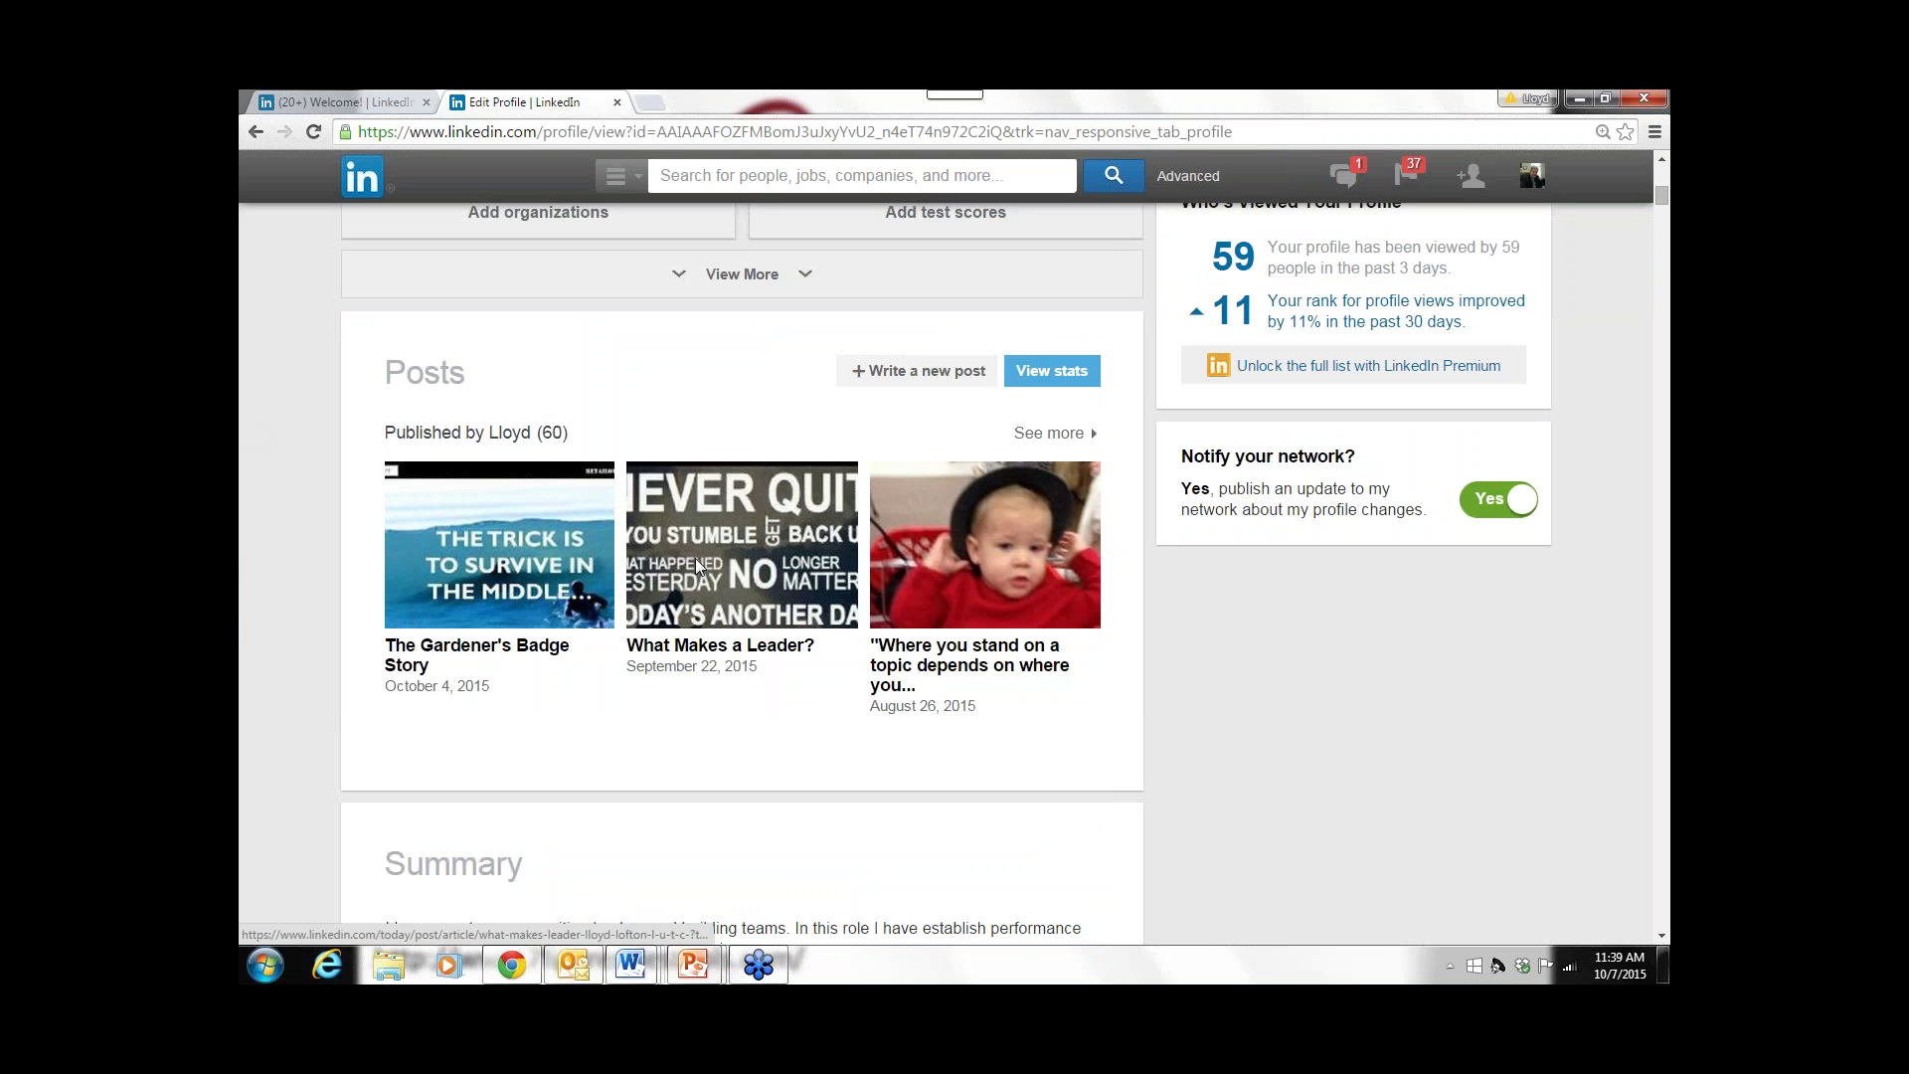
{"action": "left_click", "coordinate": [741, 602]}
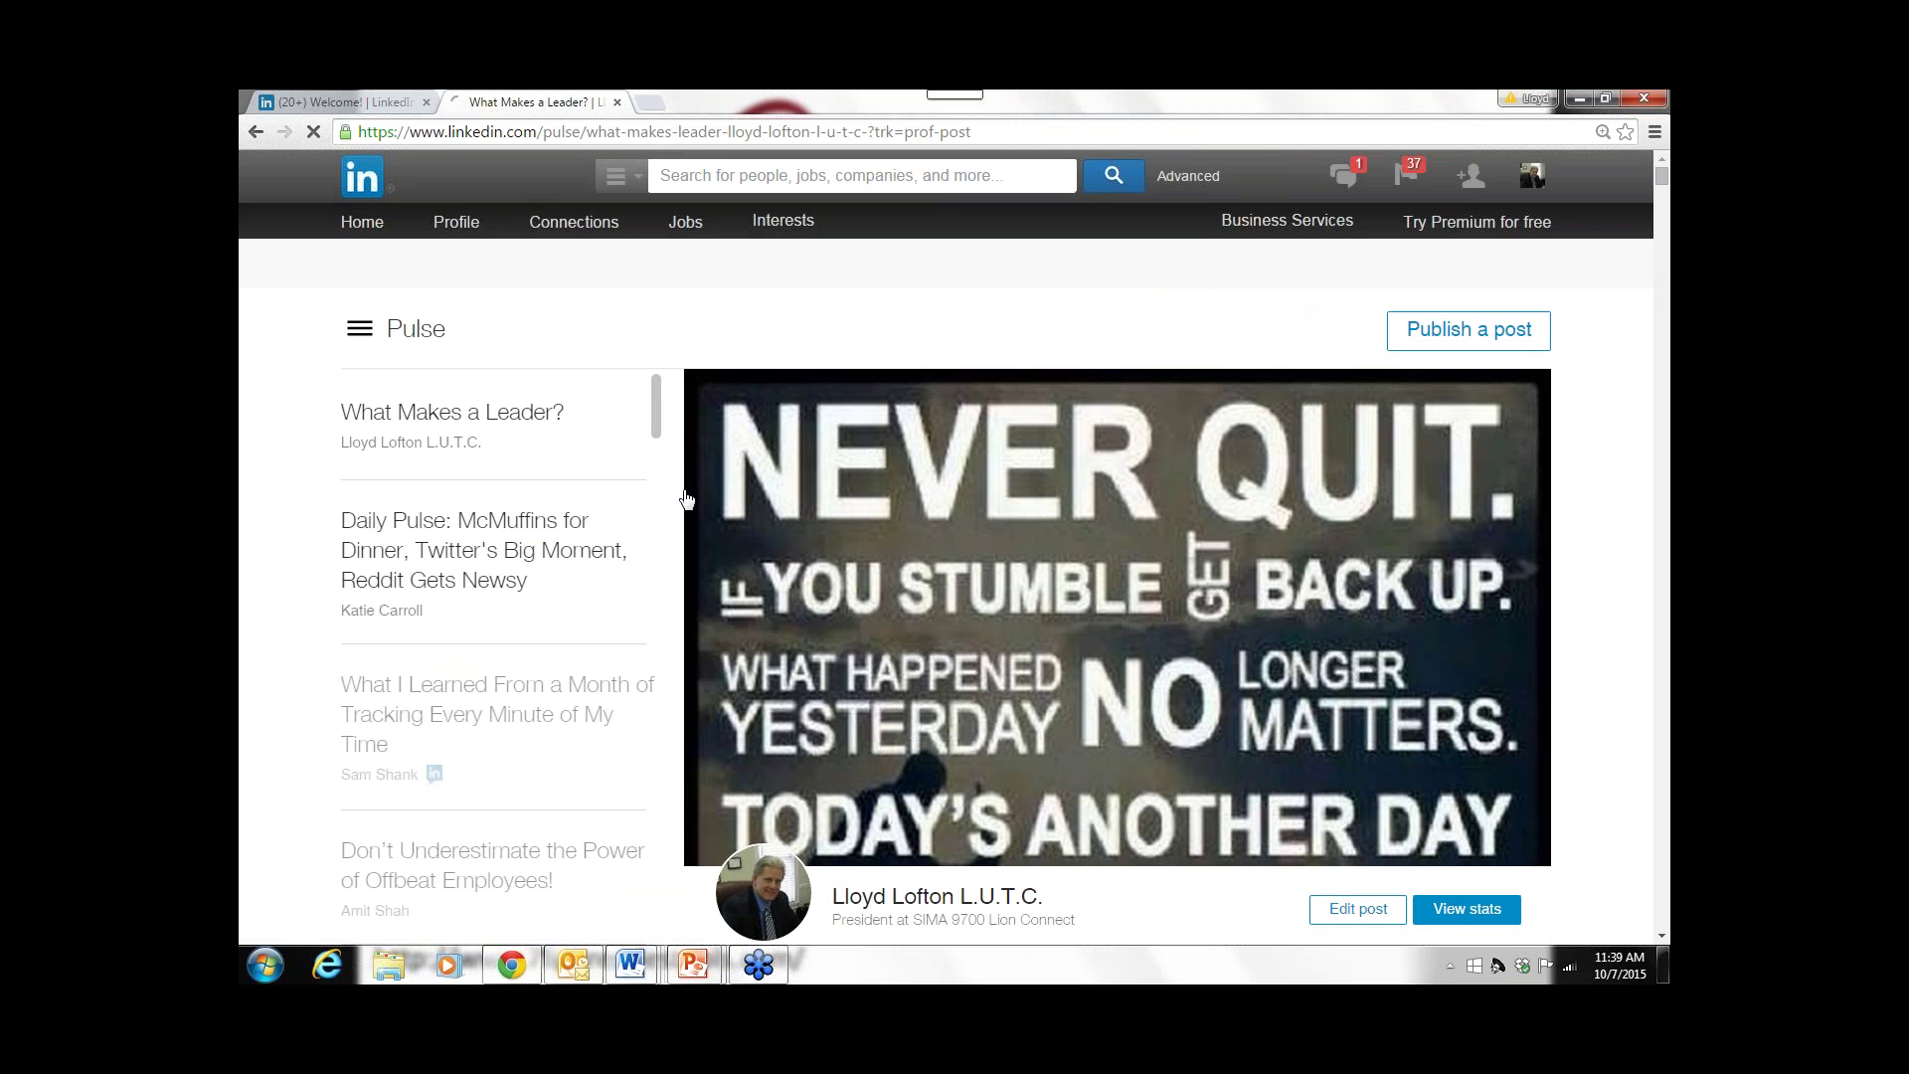
{"action": "key", "text": "ctrl+minus"}
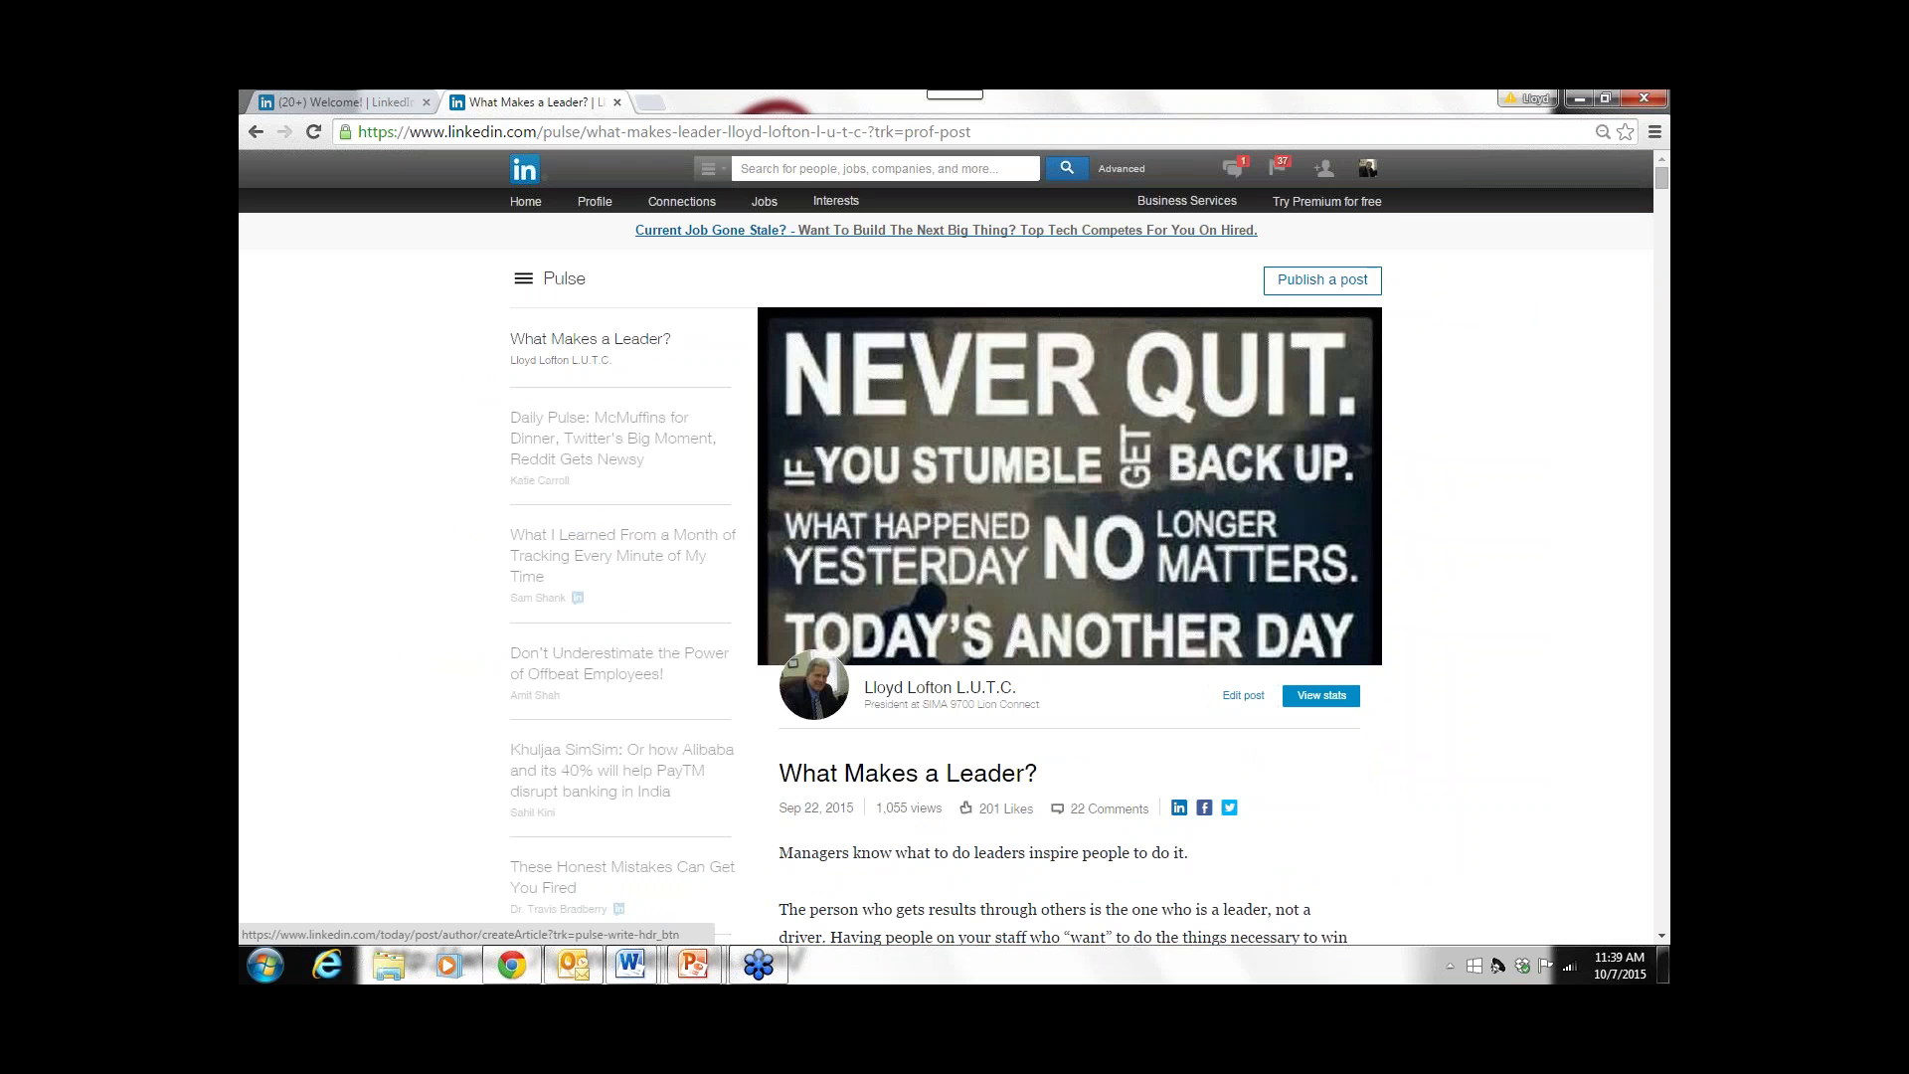
{"action": "left_click", "coordinate": [1322, 279]}
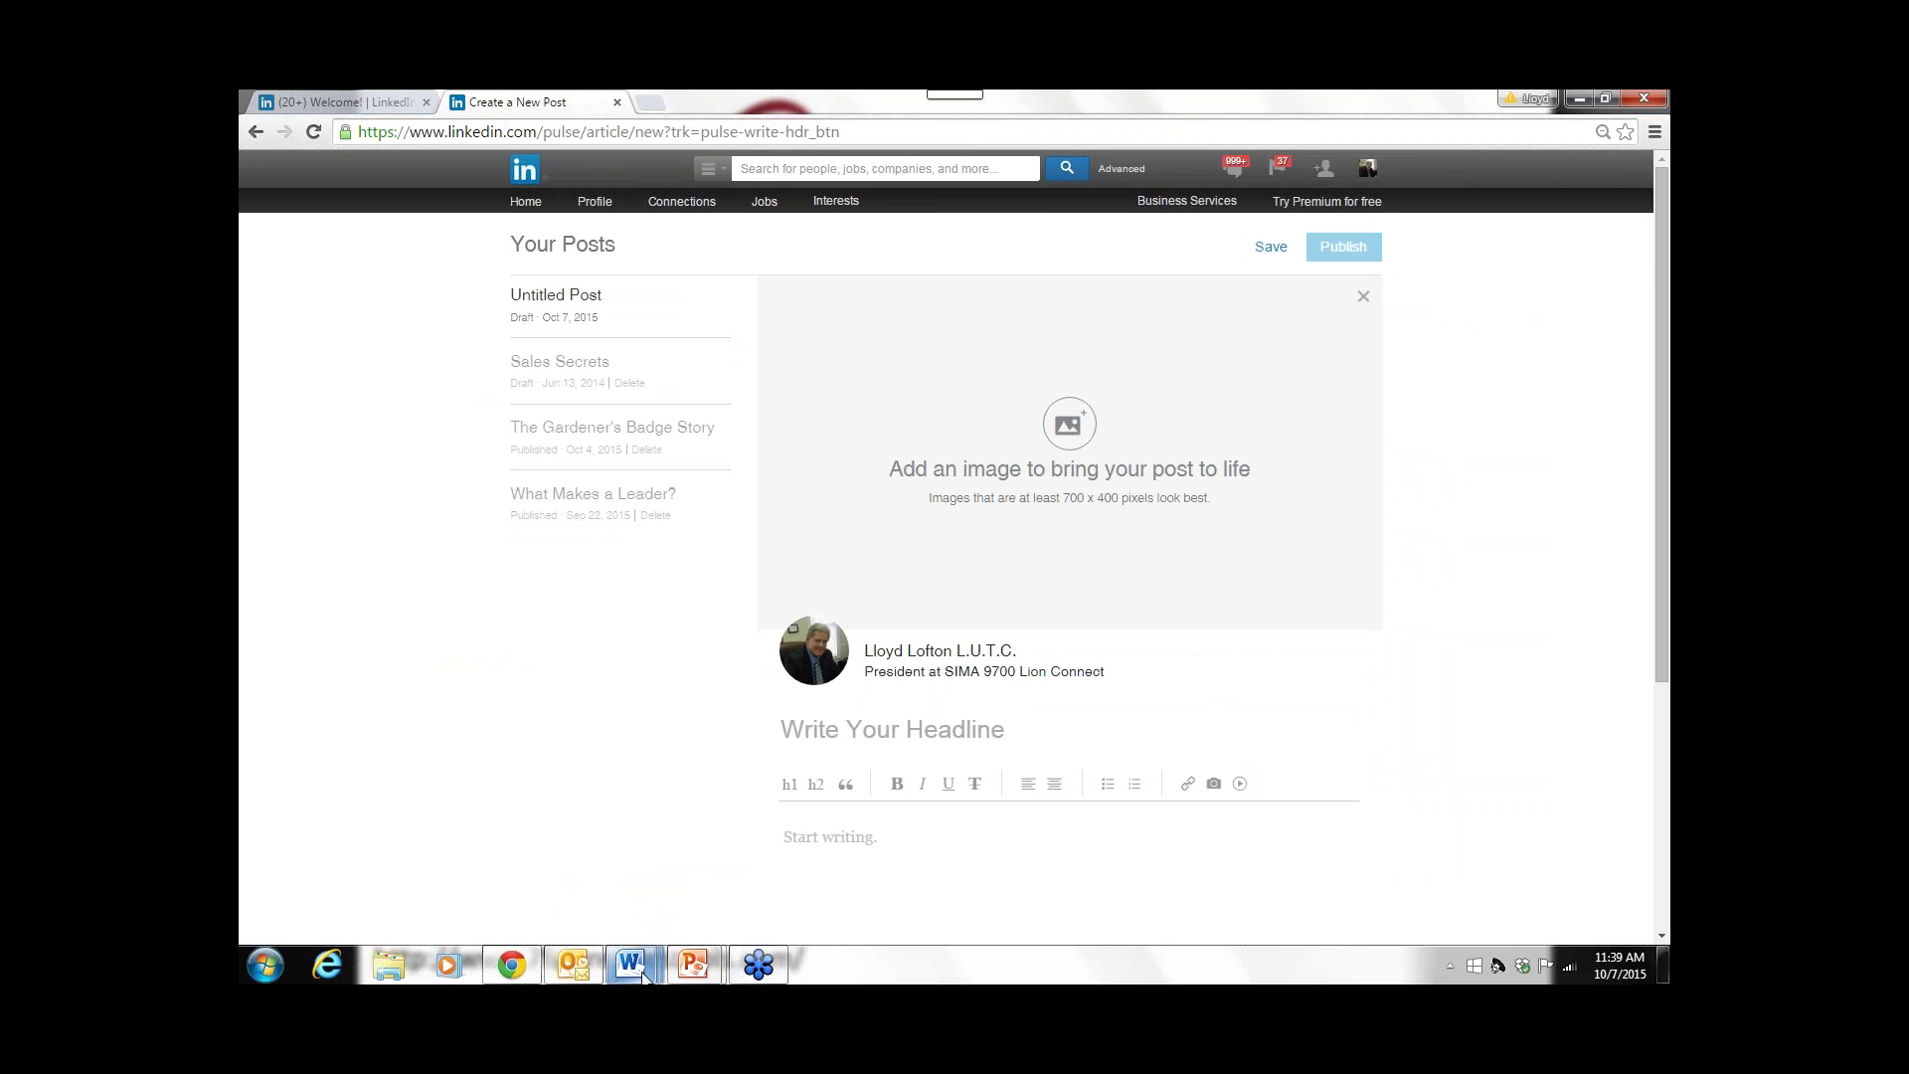
- Switch to Word, copy the whole Pavlov's Dogs text and return to the writing area of the new LinkedIn post
{"action": "mouse_move", "coordinate": [642, 972]}
{"action": "left_click", "coordinate": [1210, 884]}
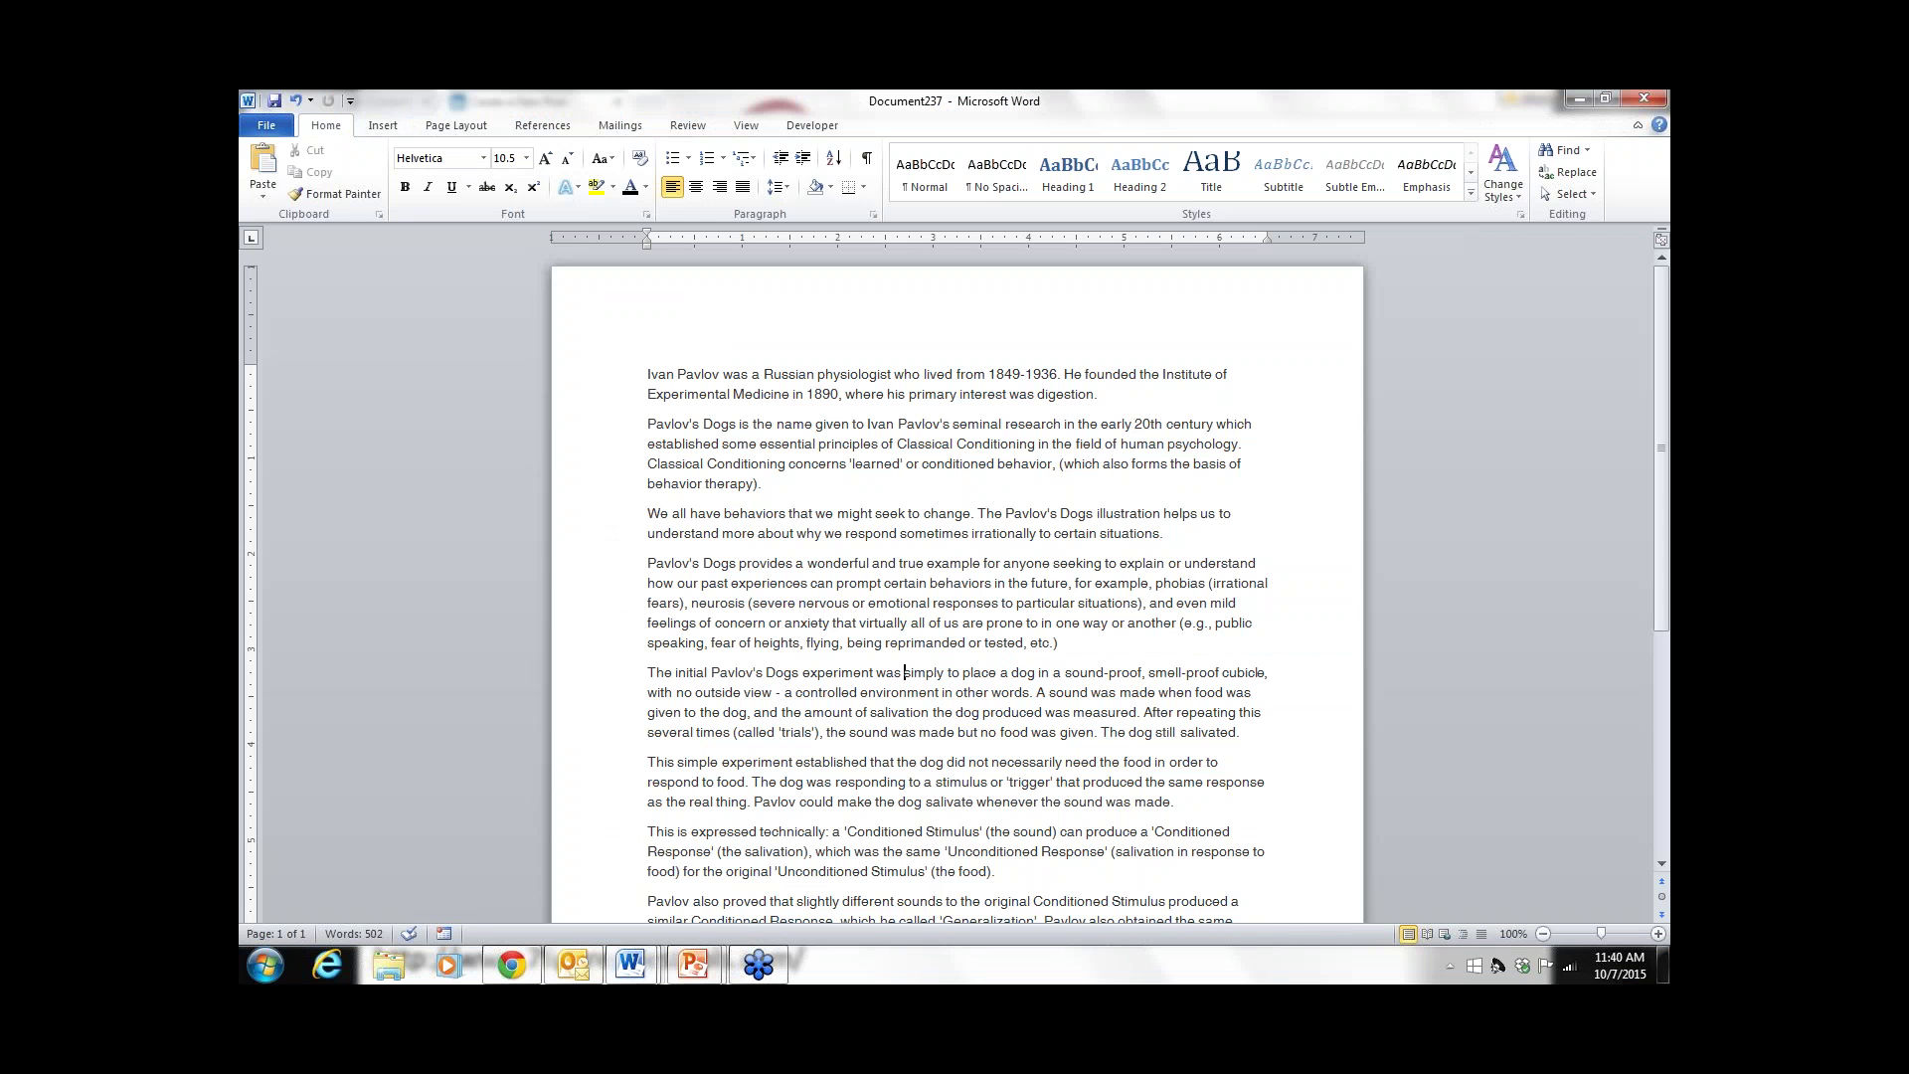
{"action": "key", "text": "ctrl+a"}
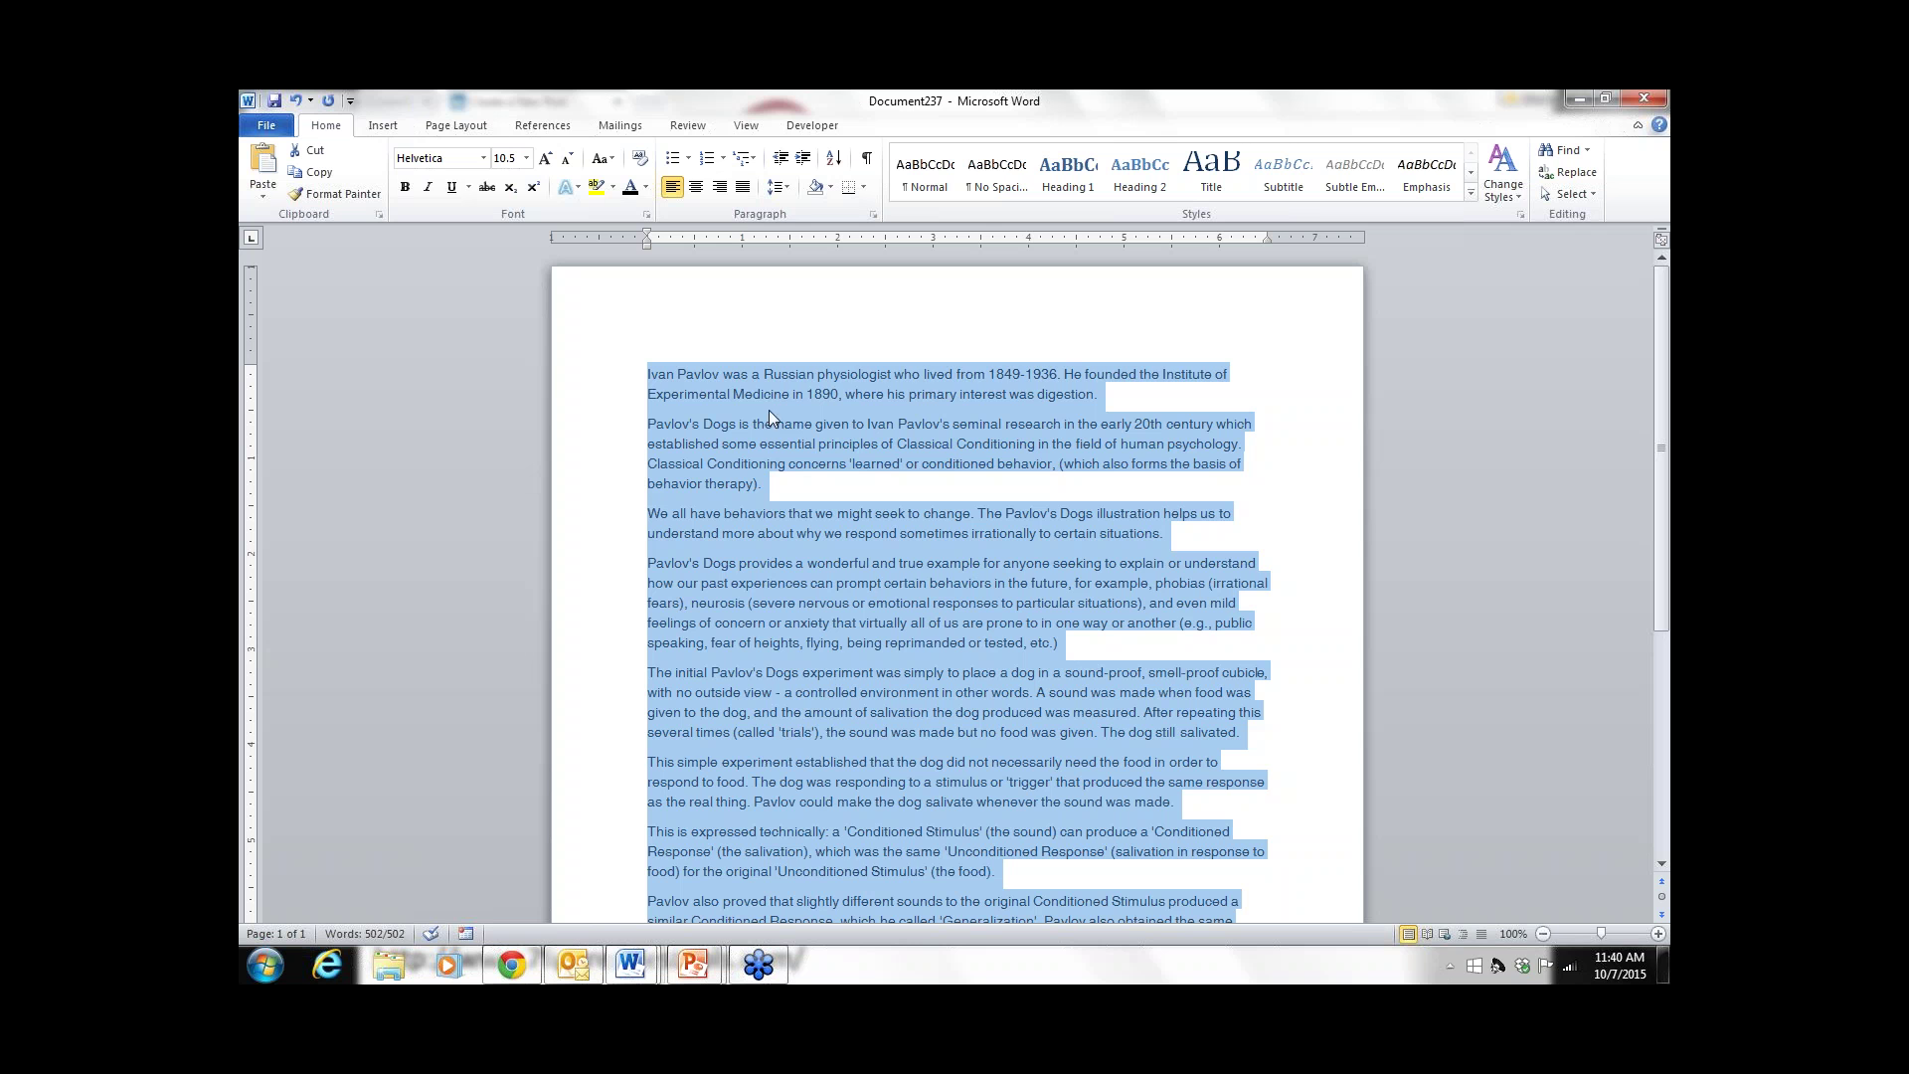
{"action": "left_click", "coordinate": [1282, 354]}
{"action": "left_click", "coordinate": [1579, 100]}
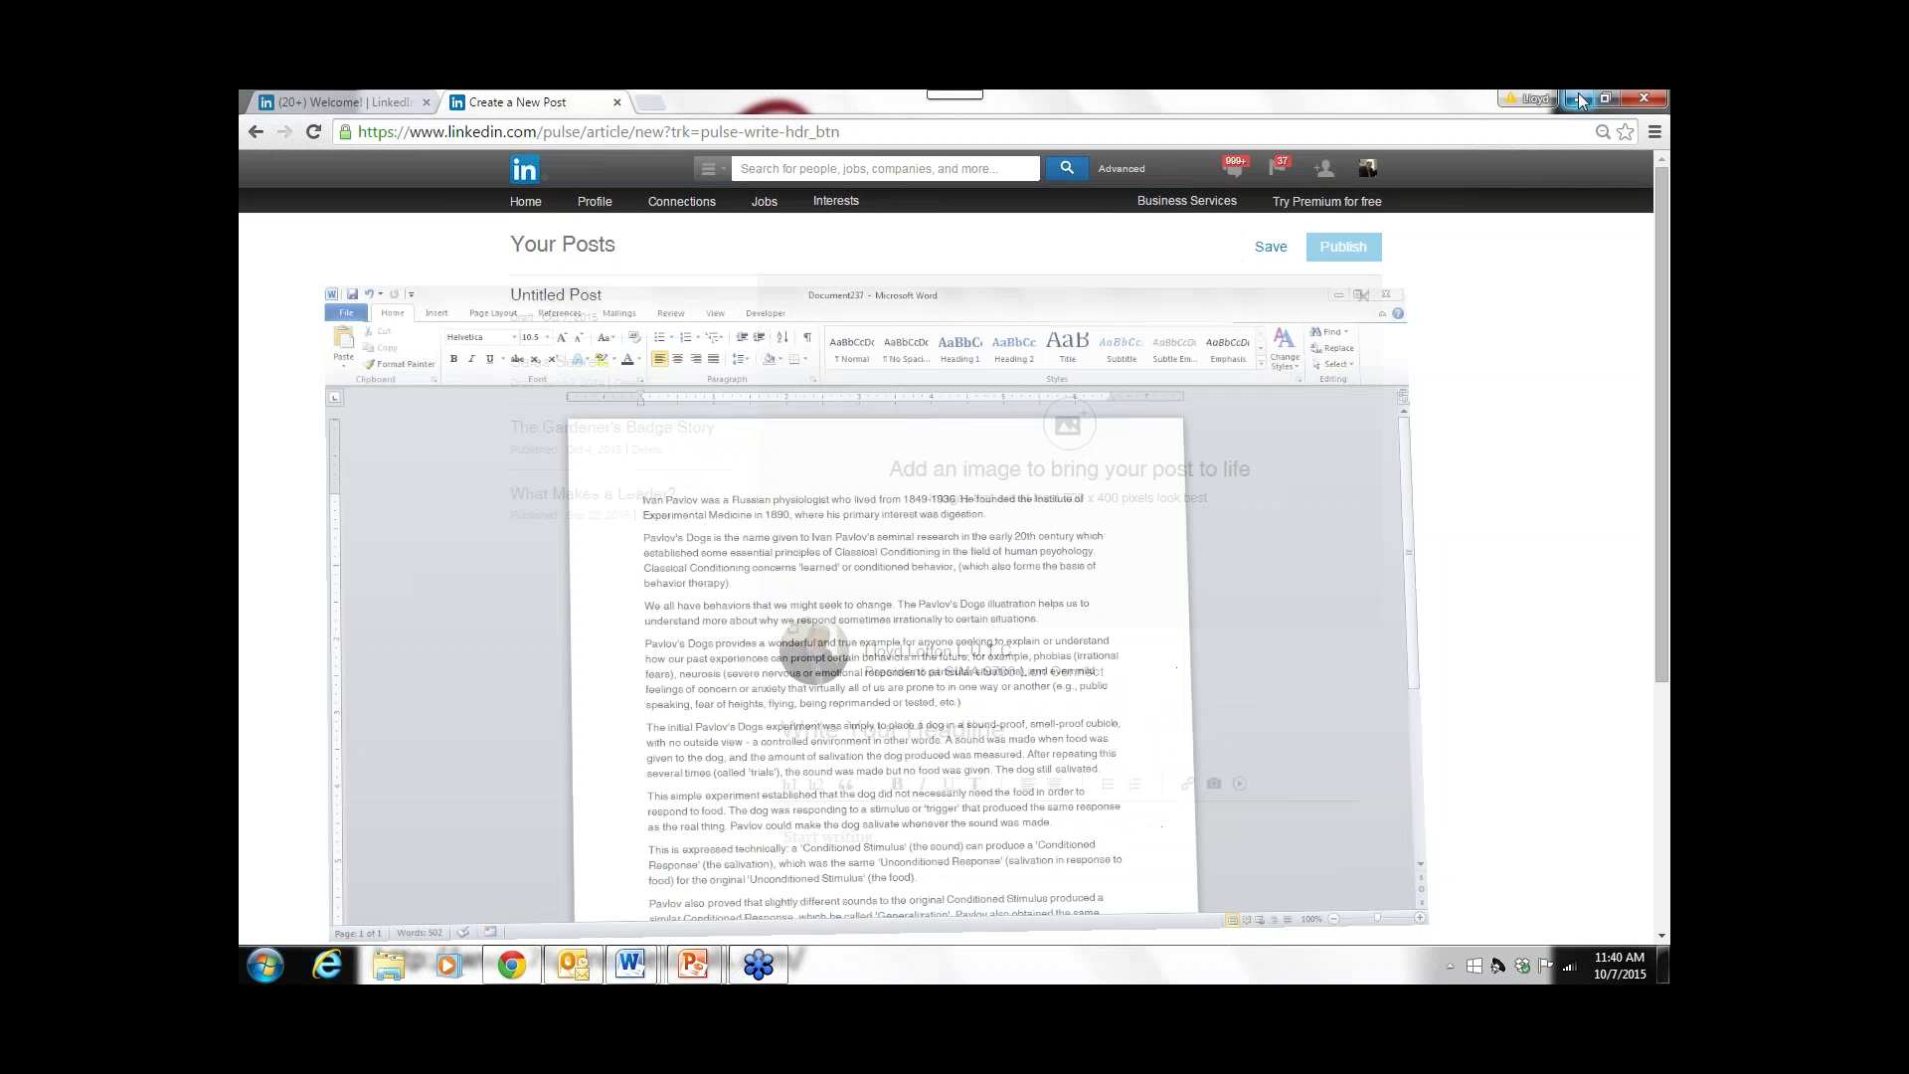
{"action": "scroll", "coordinate": [815, 656], "scroll_direction": "down", "scroll_amount": 2}
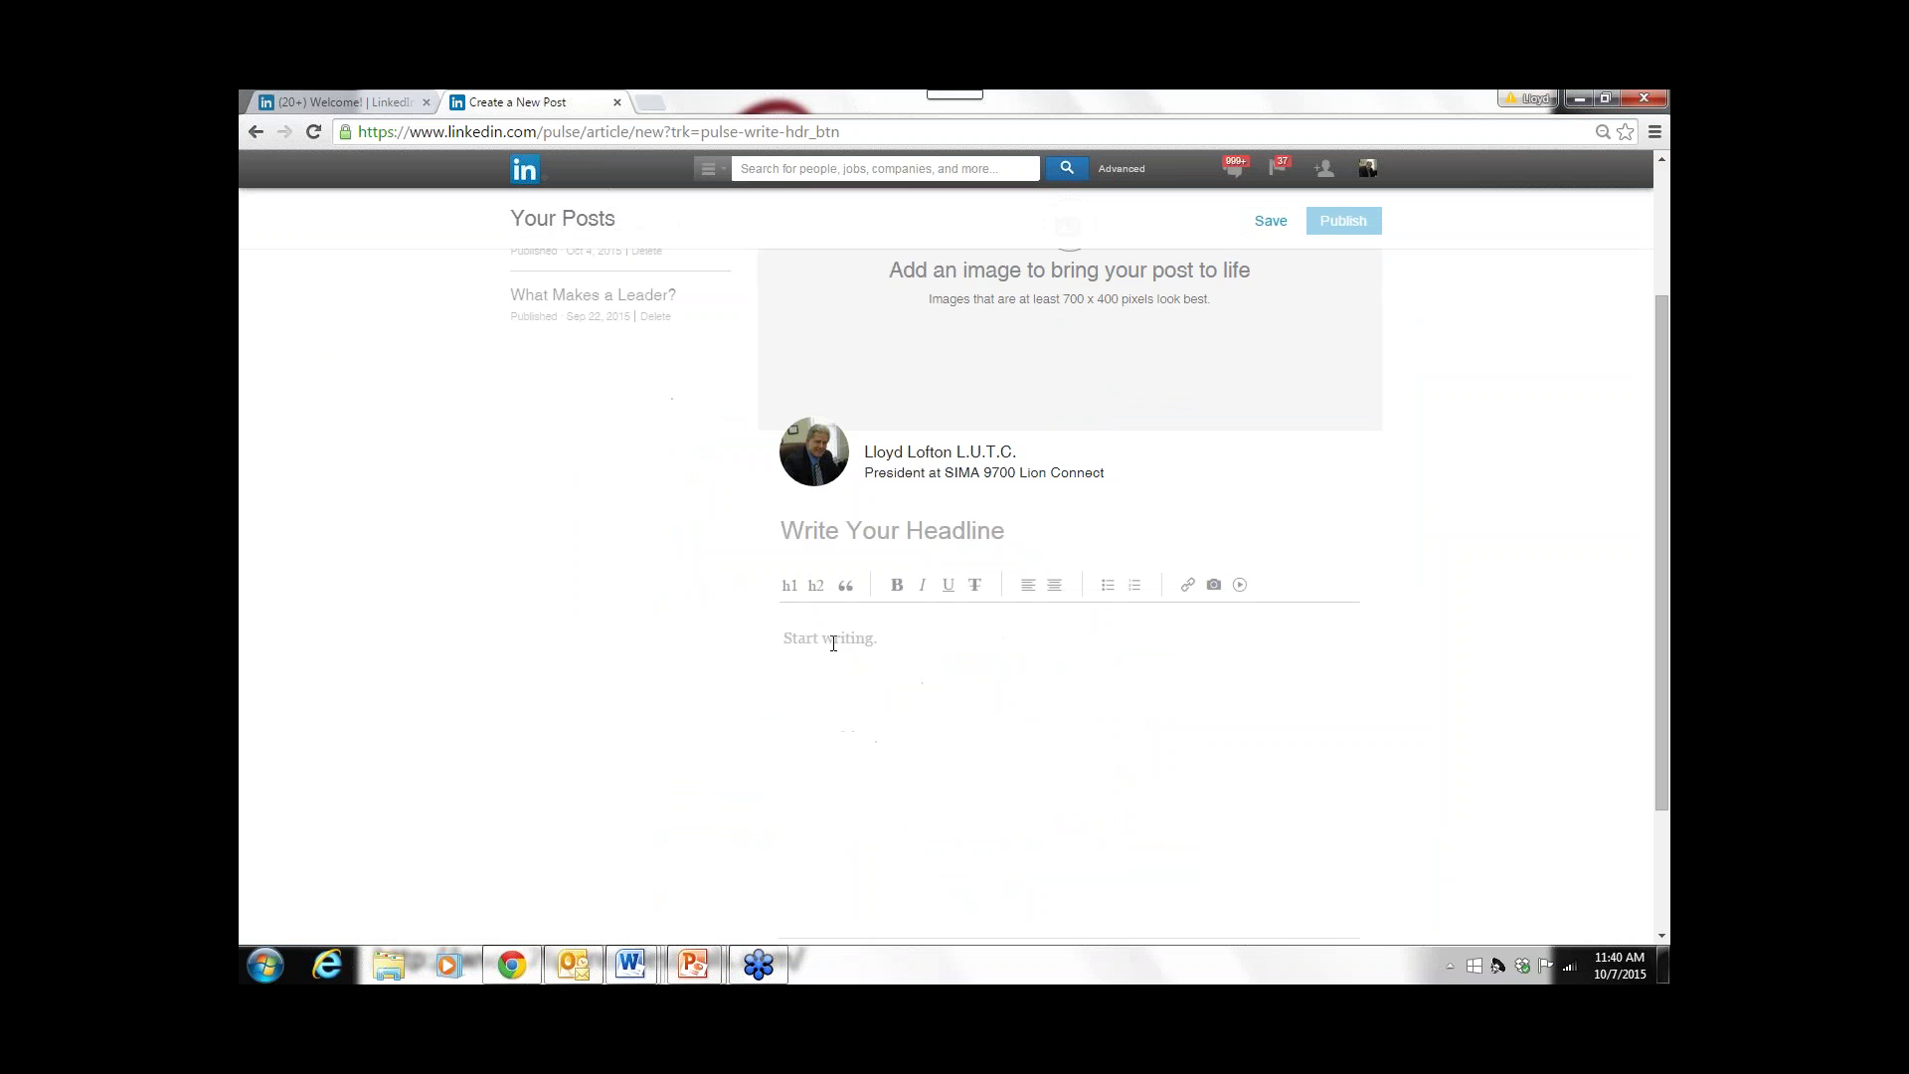
- Paste the copied Pavlov's Dogs text into the body of the new post
{"action": "left_click", "coordinate": [830, 640]}
{"action": "key", "text": "ctrl+v"}
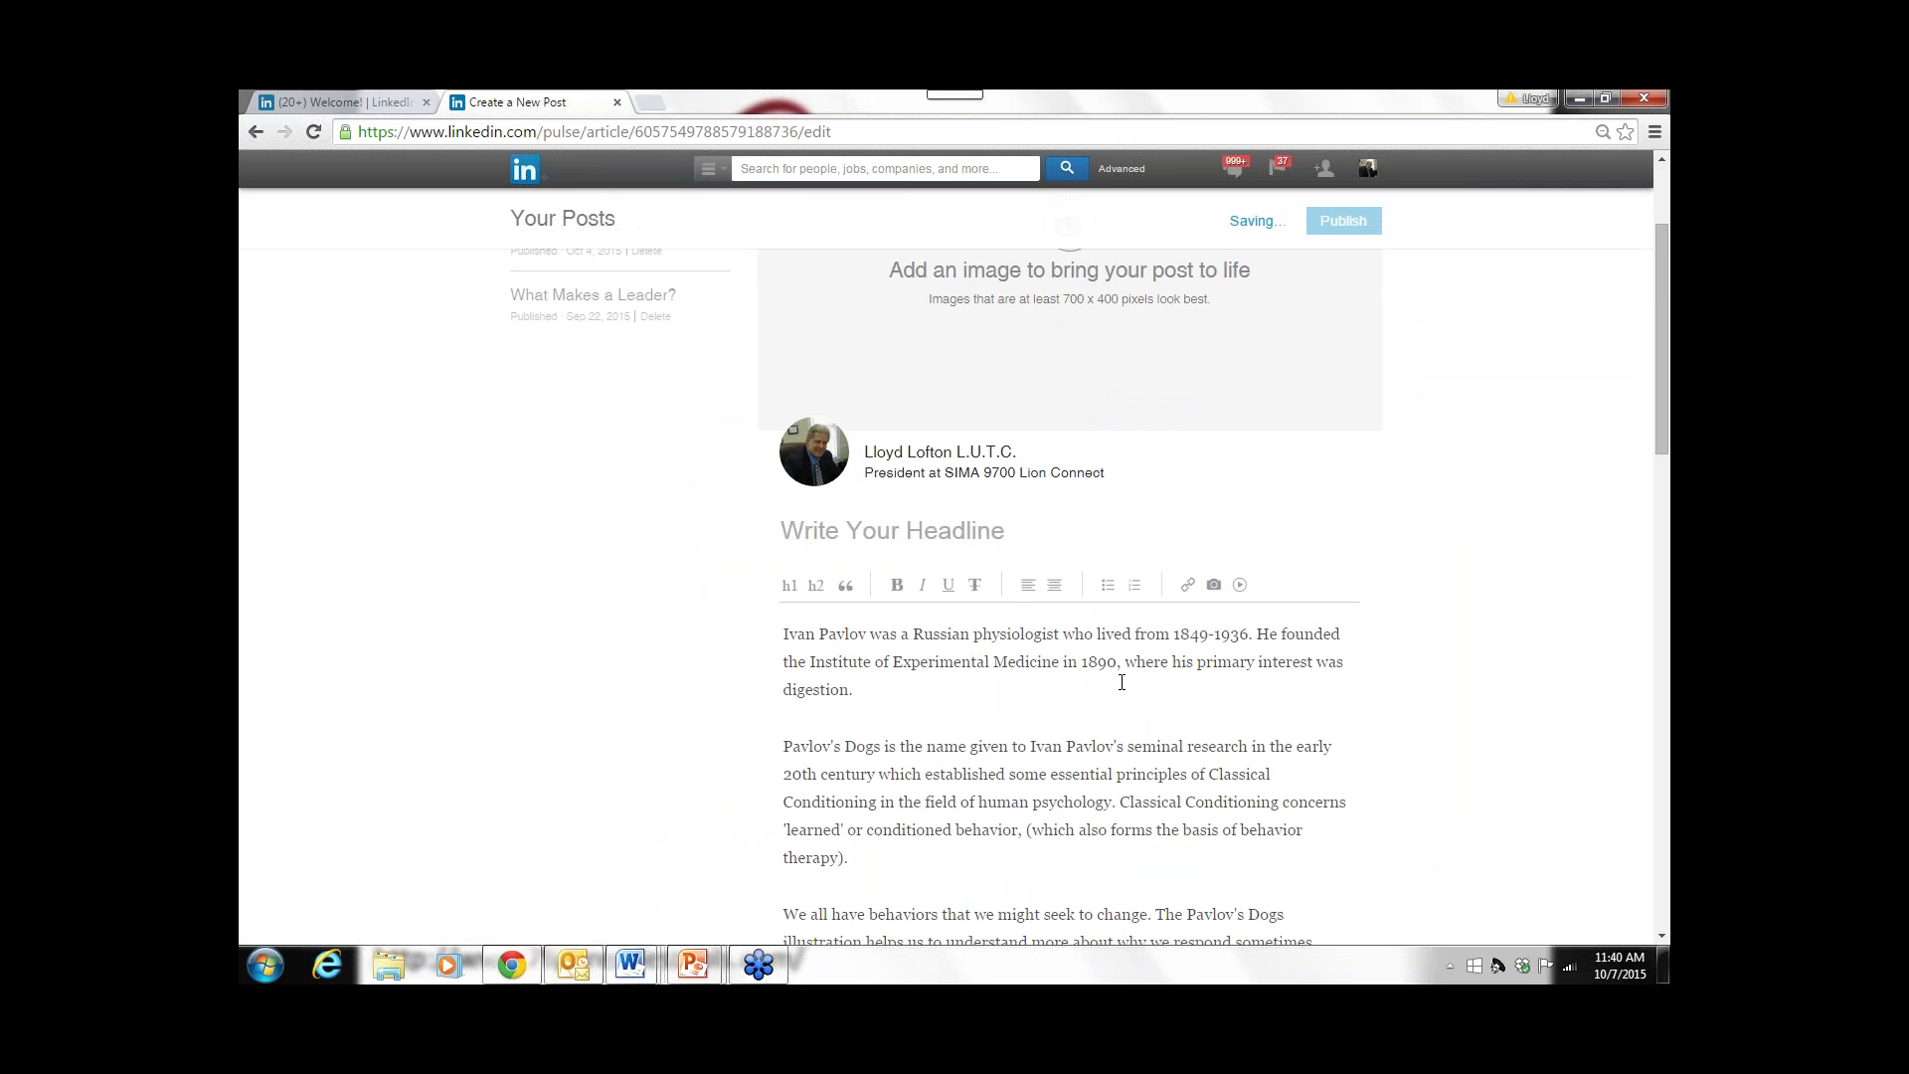
{"action": "left_click", "coordinate": [963, 731]}
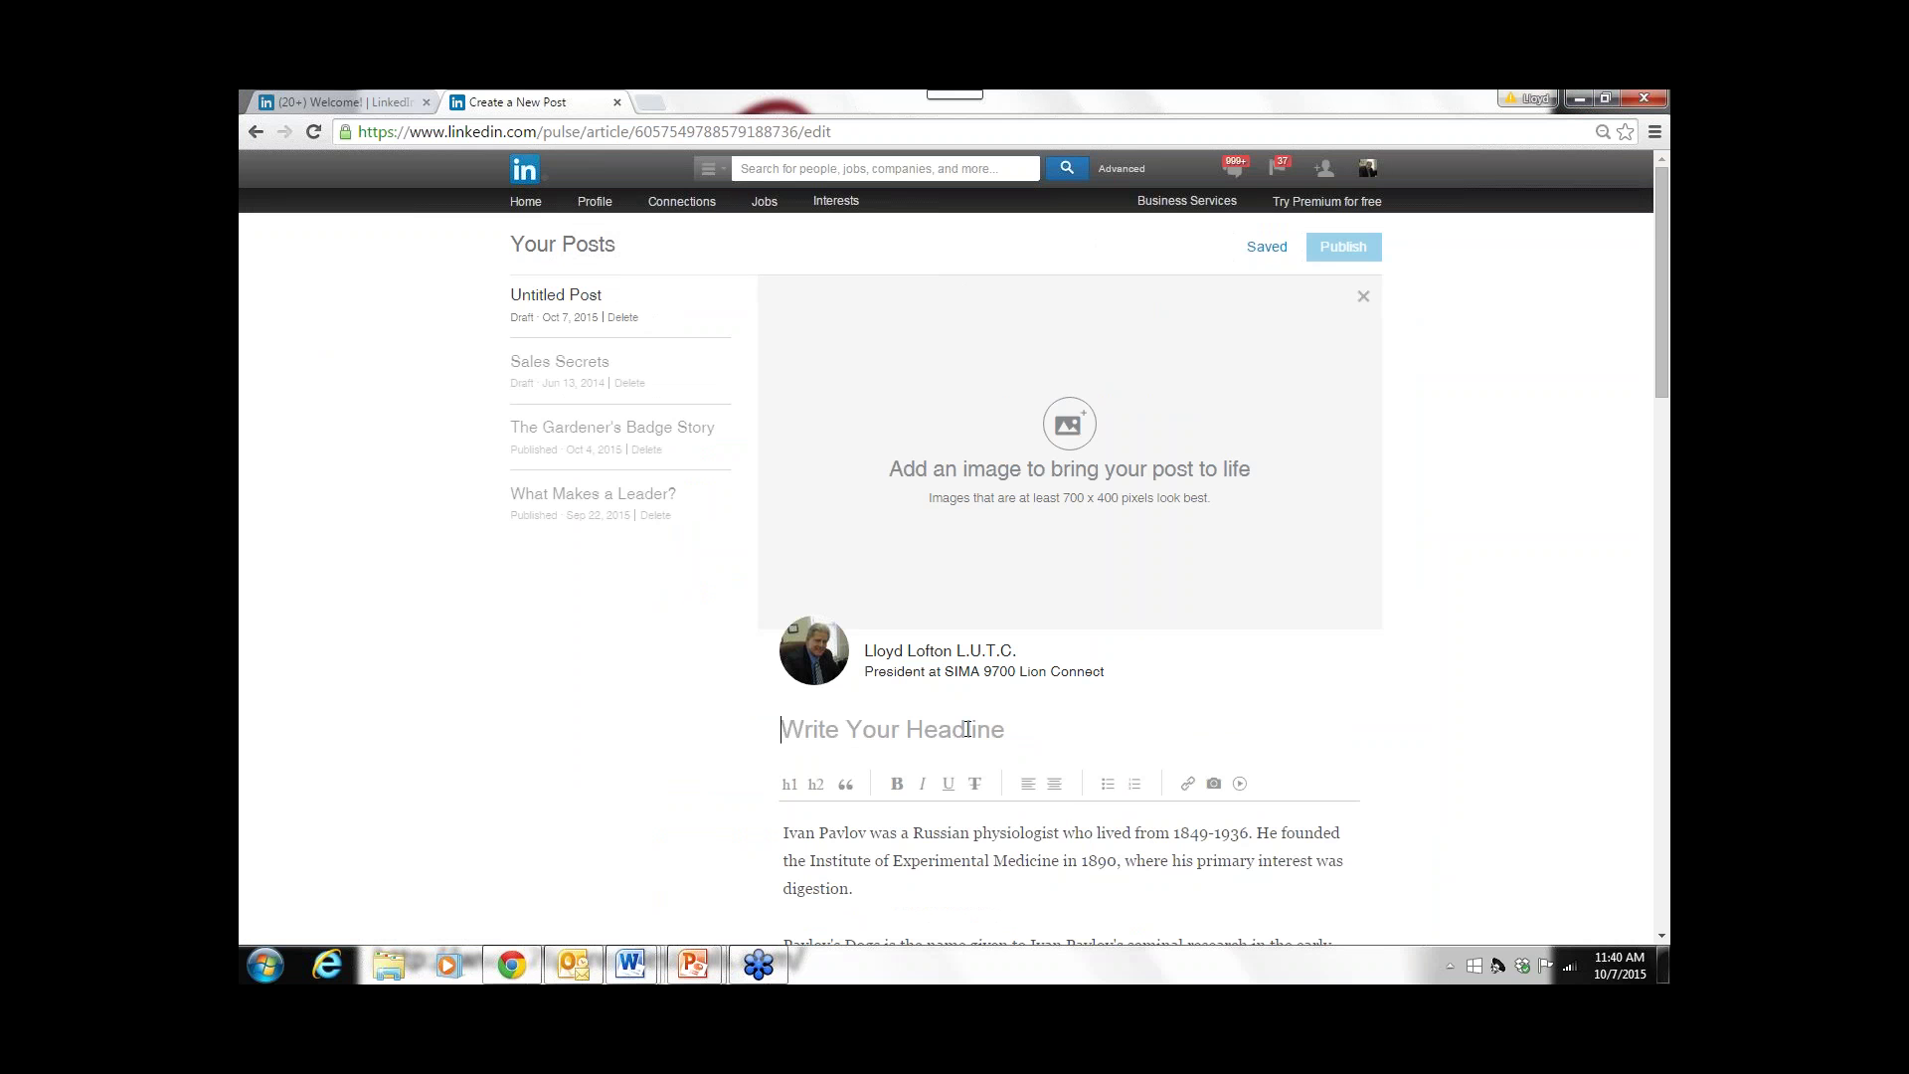
- Add the tags management, leadership and behavior management below the post's text
{"action": "scroll", "coordinate": [949, 718], "scroll_direction": "down", "scroll_amount": 2}
{"action": "scroll", "coordinate": [1049, 735], "scroll_direction": "up", "scroll_amount": 1}
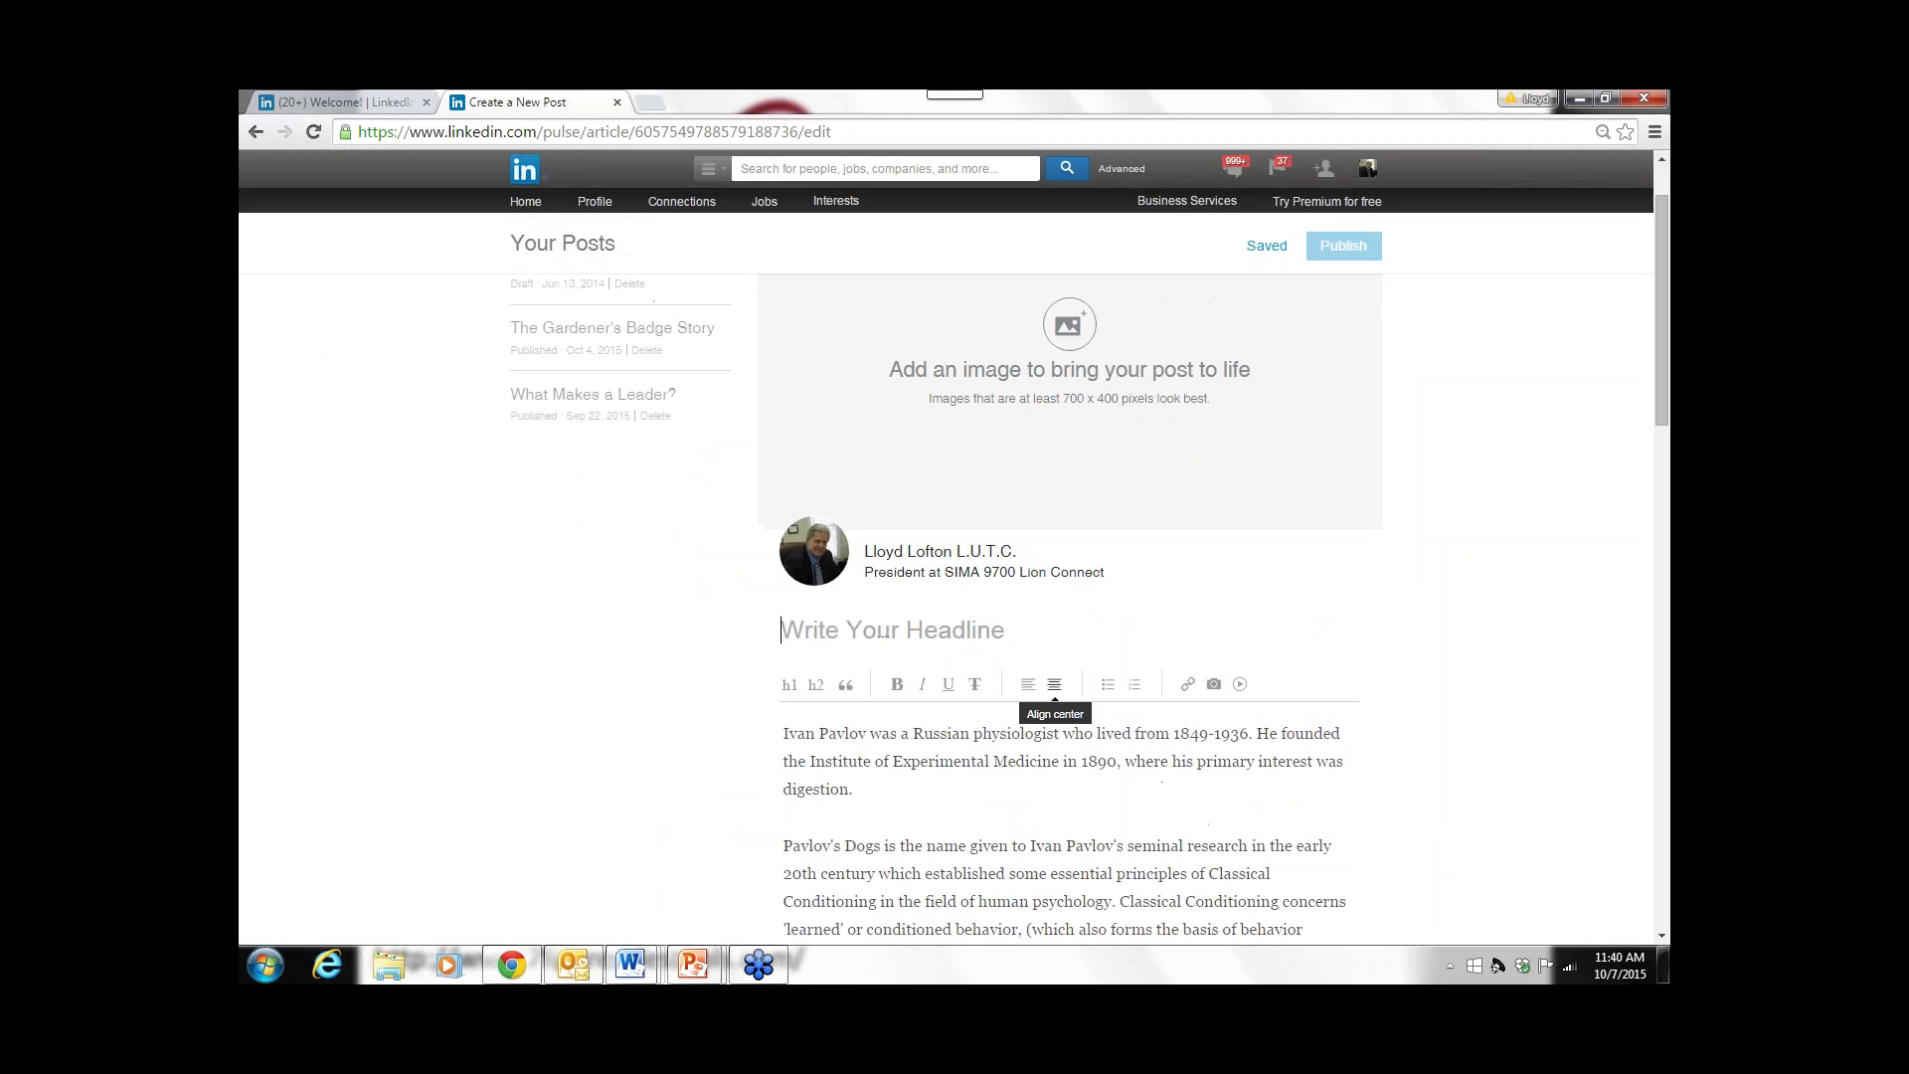
{"action": "scroll", "coordinate": [1049, 763], "scroll_direction": "down", "scroll_amount": 4}
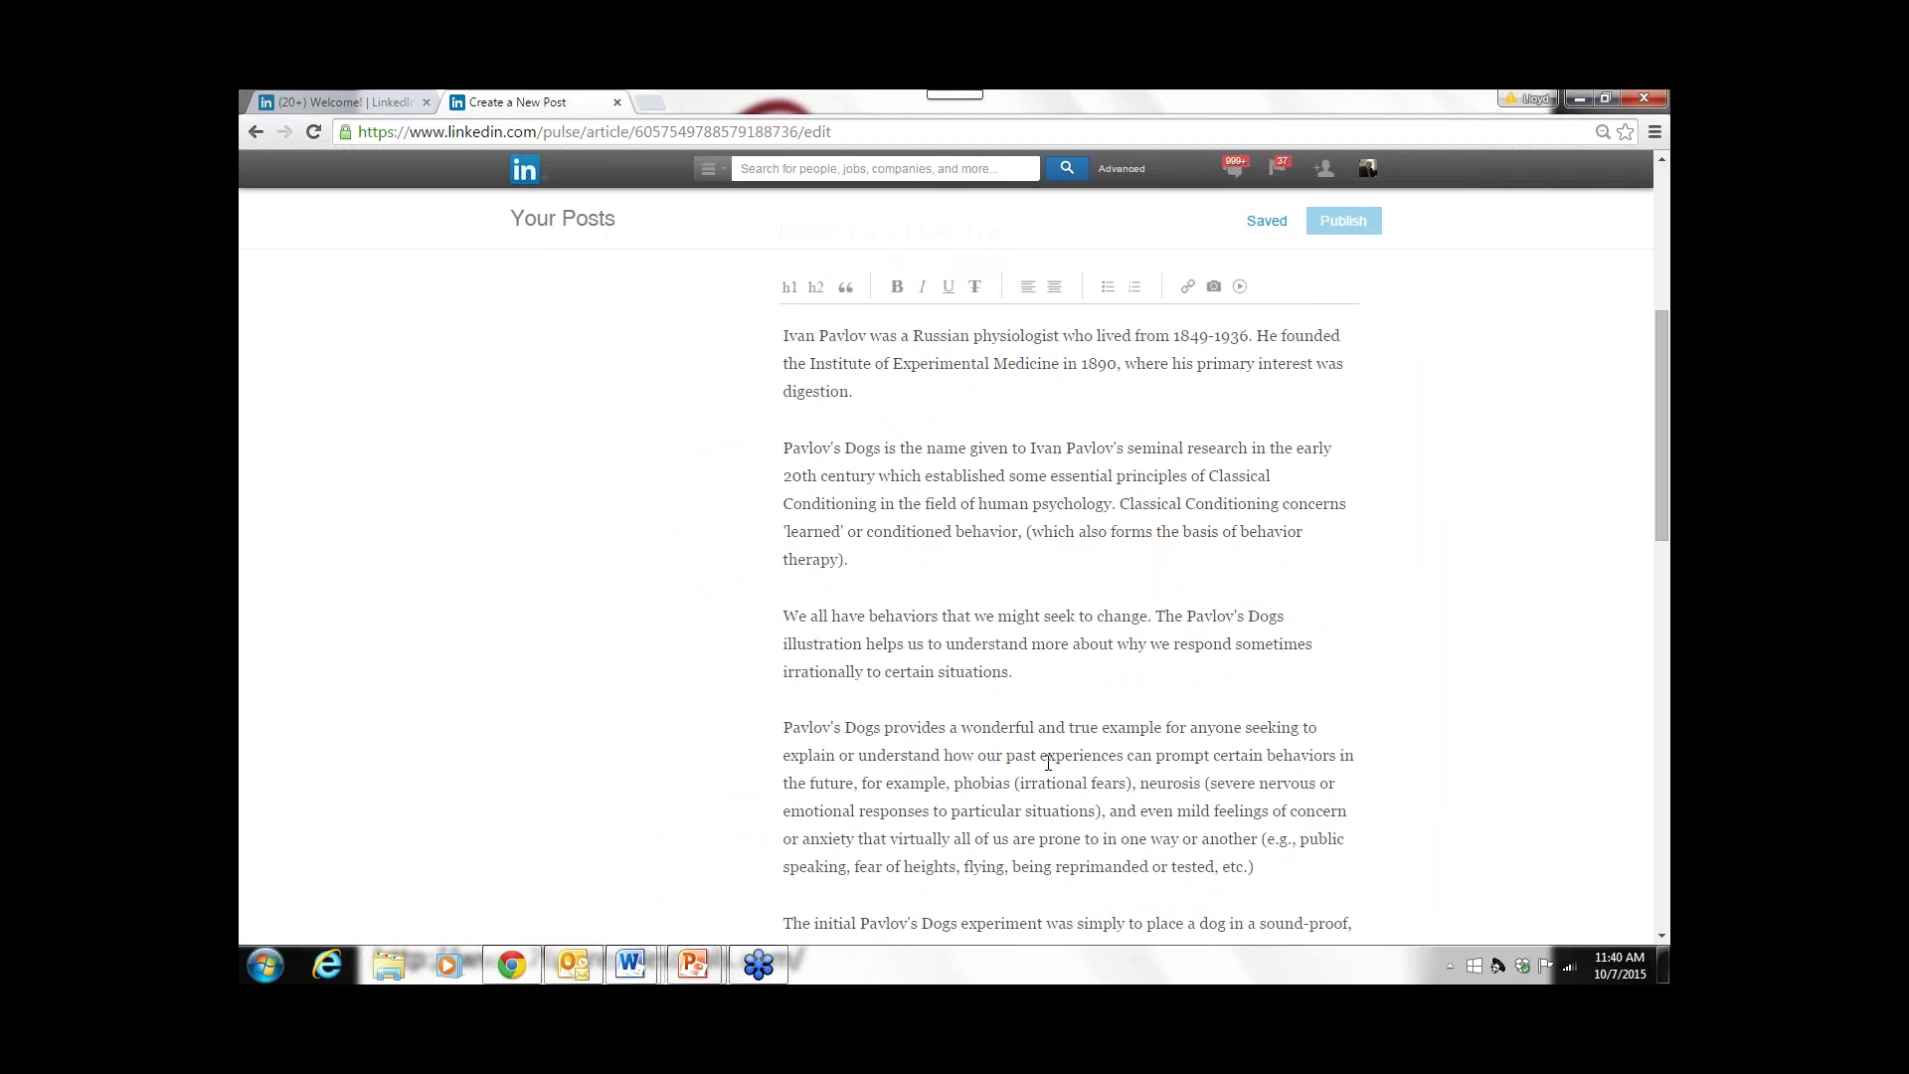
{"action": "scroll", "coordinate": [1047, 761], "scroll_direction": "down", "scroll_amount": 5}
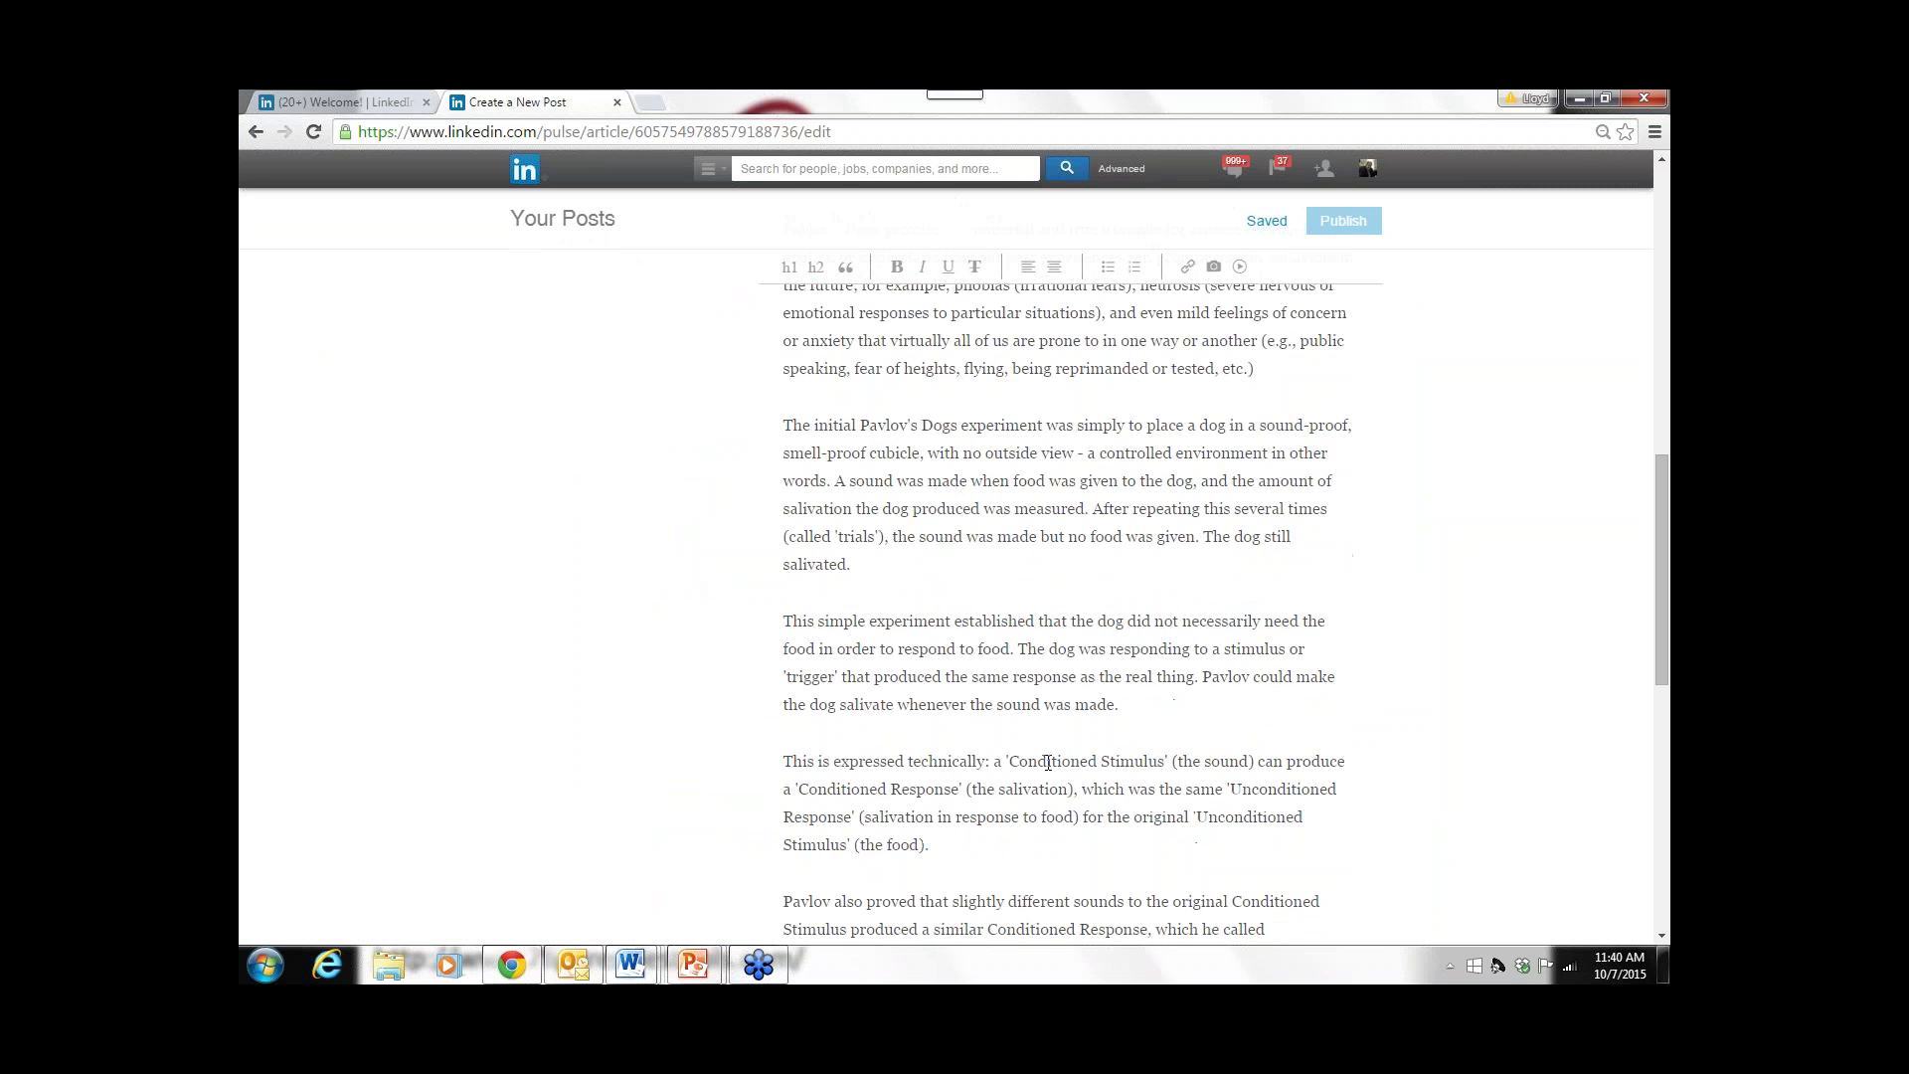
{"action": "scroll", "coordinate": [1048, 761], "scroll_direction": "down", "scroll_amount": 10}
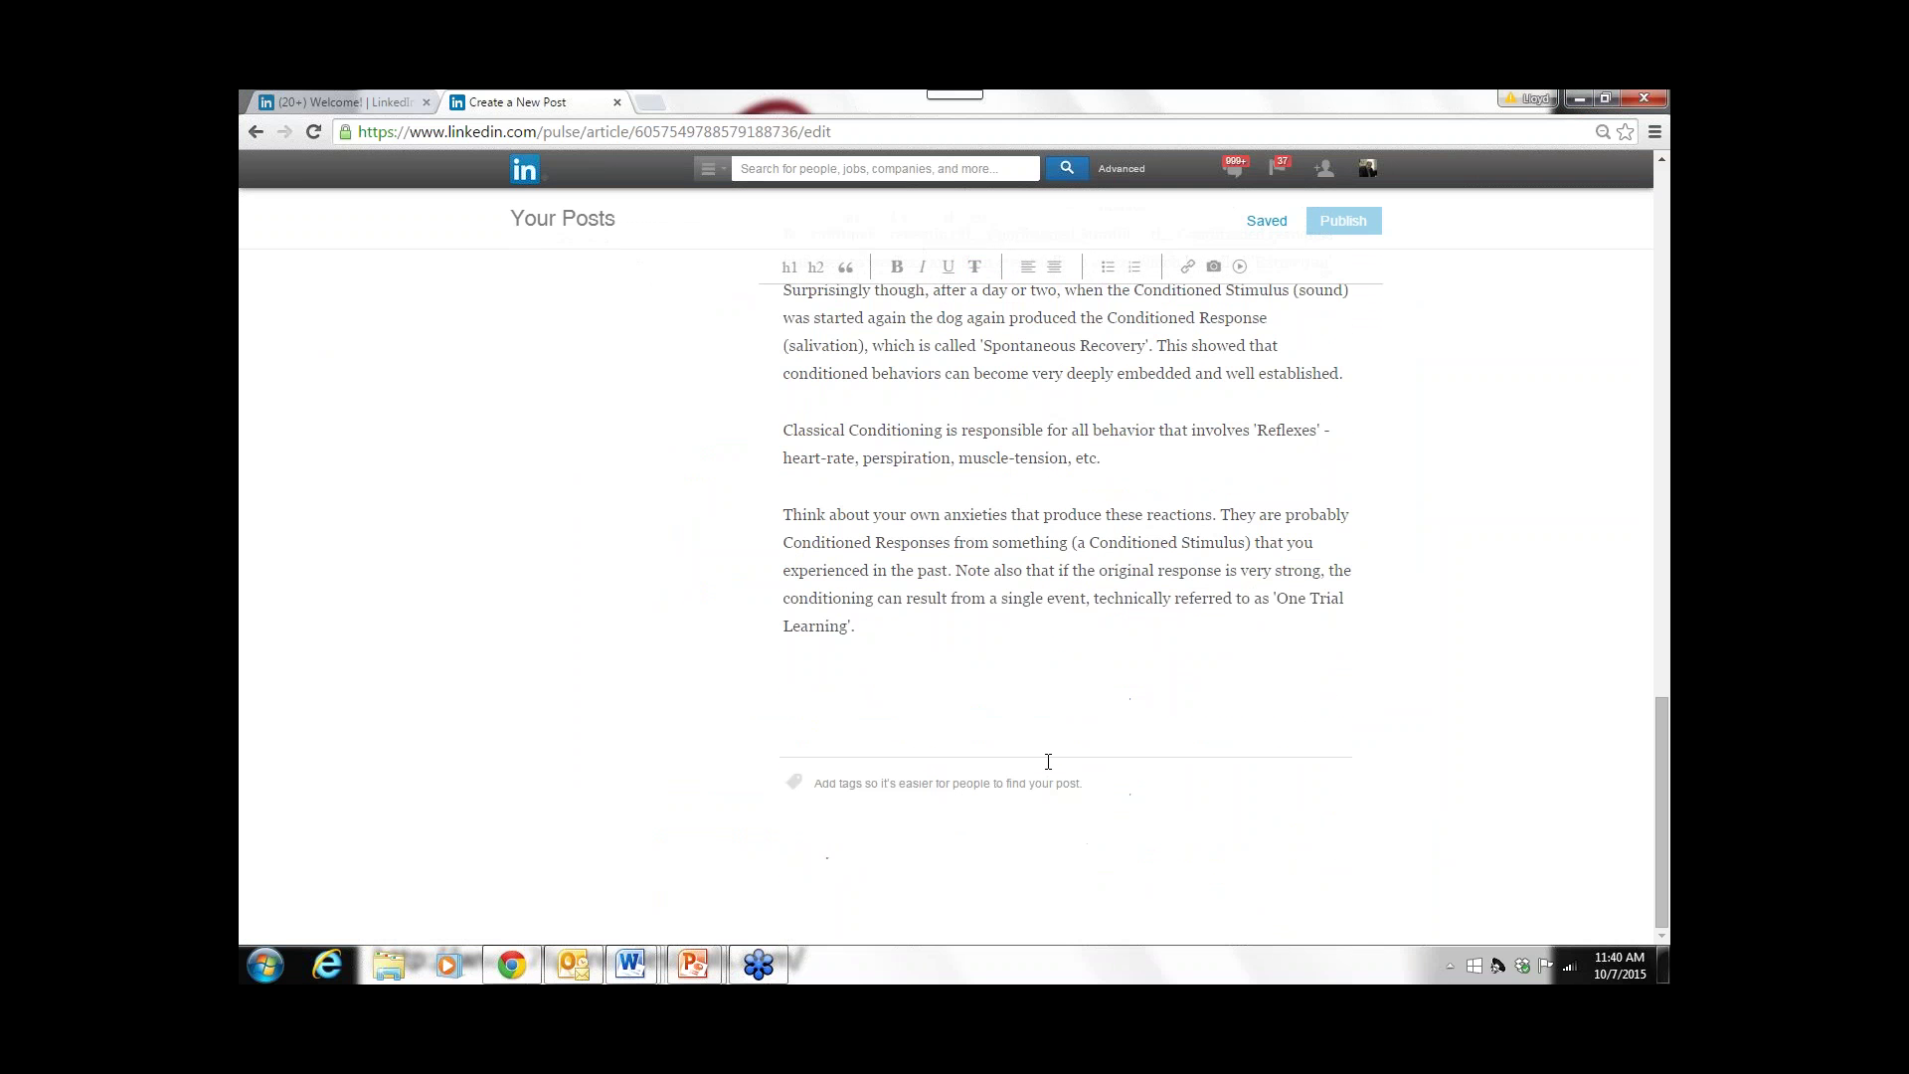
{"action": "scroll", "coordinate": [994, 815], "scroll_direction": "up", "scroll_amount": 1}
{"action": "left_click", "coordinate": [923, 882]}
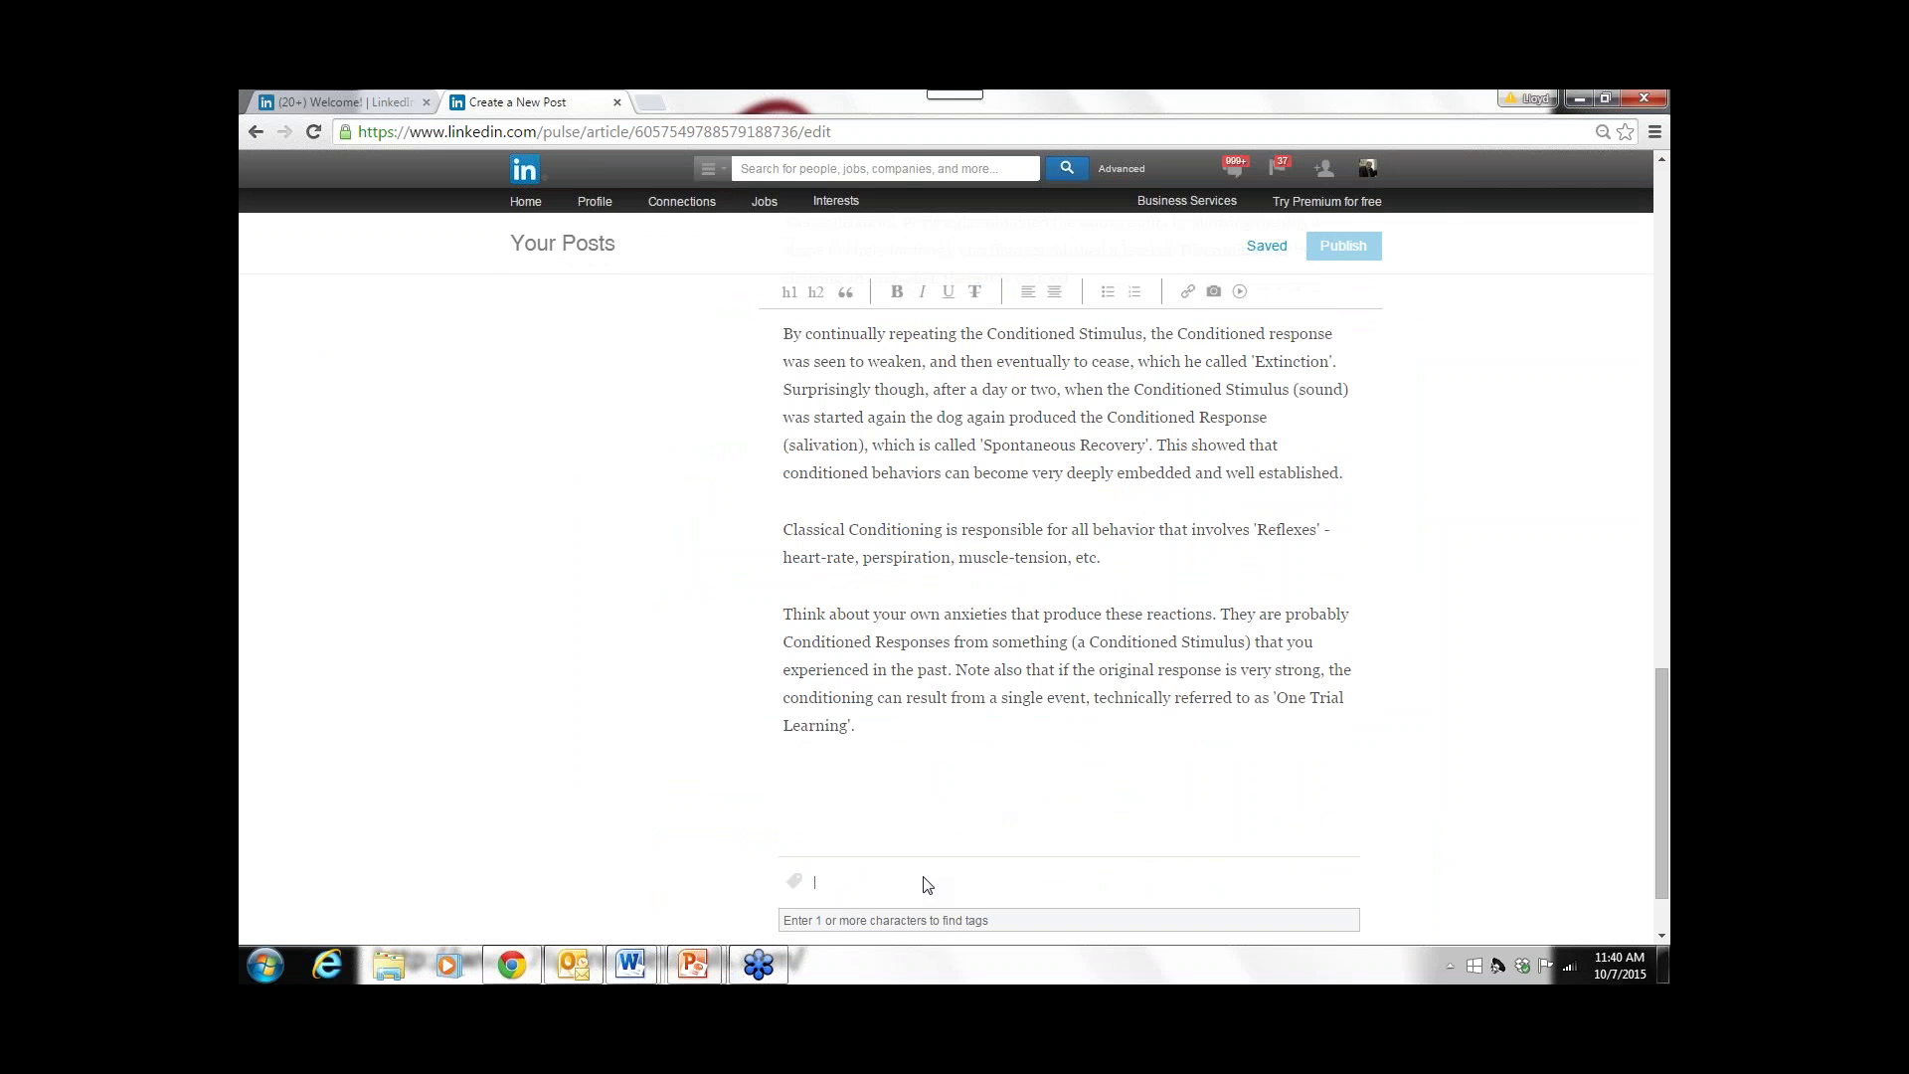
{"action": "type", "text": "mana"}
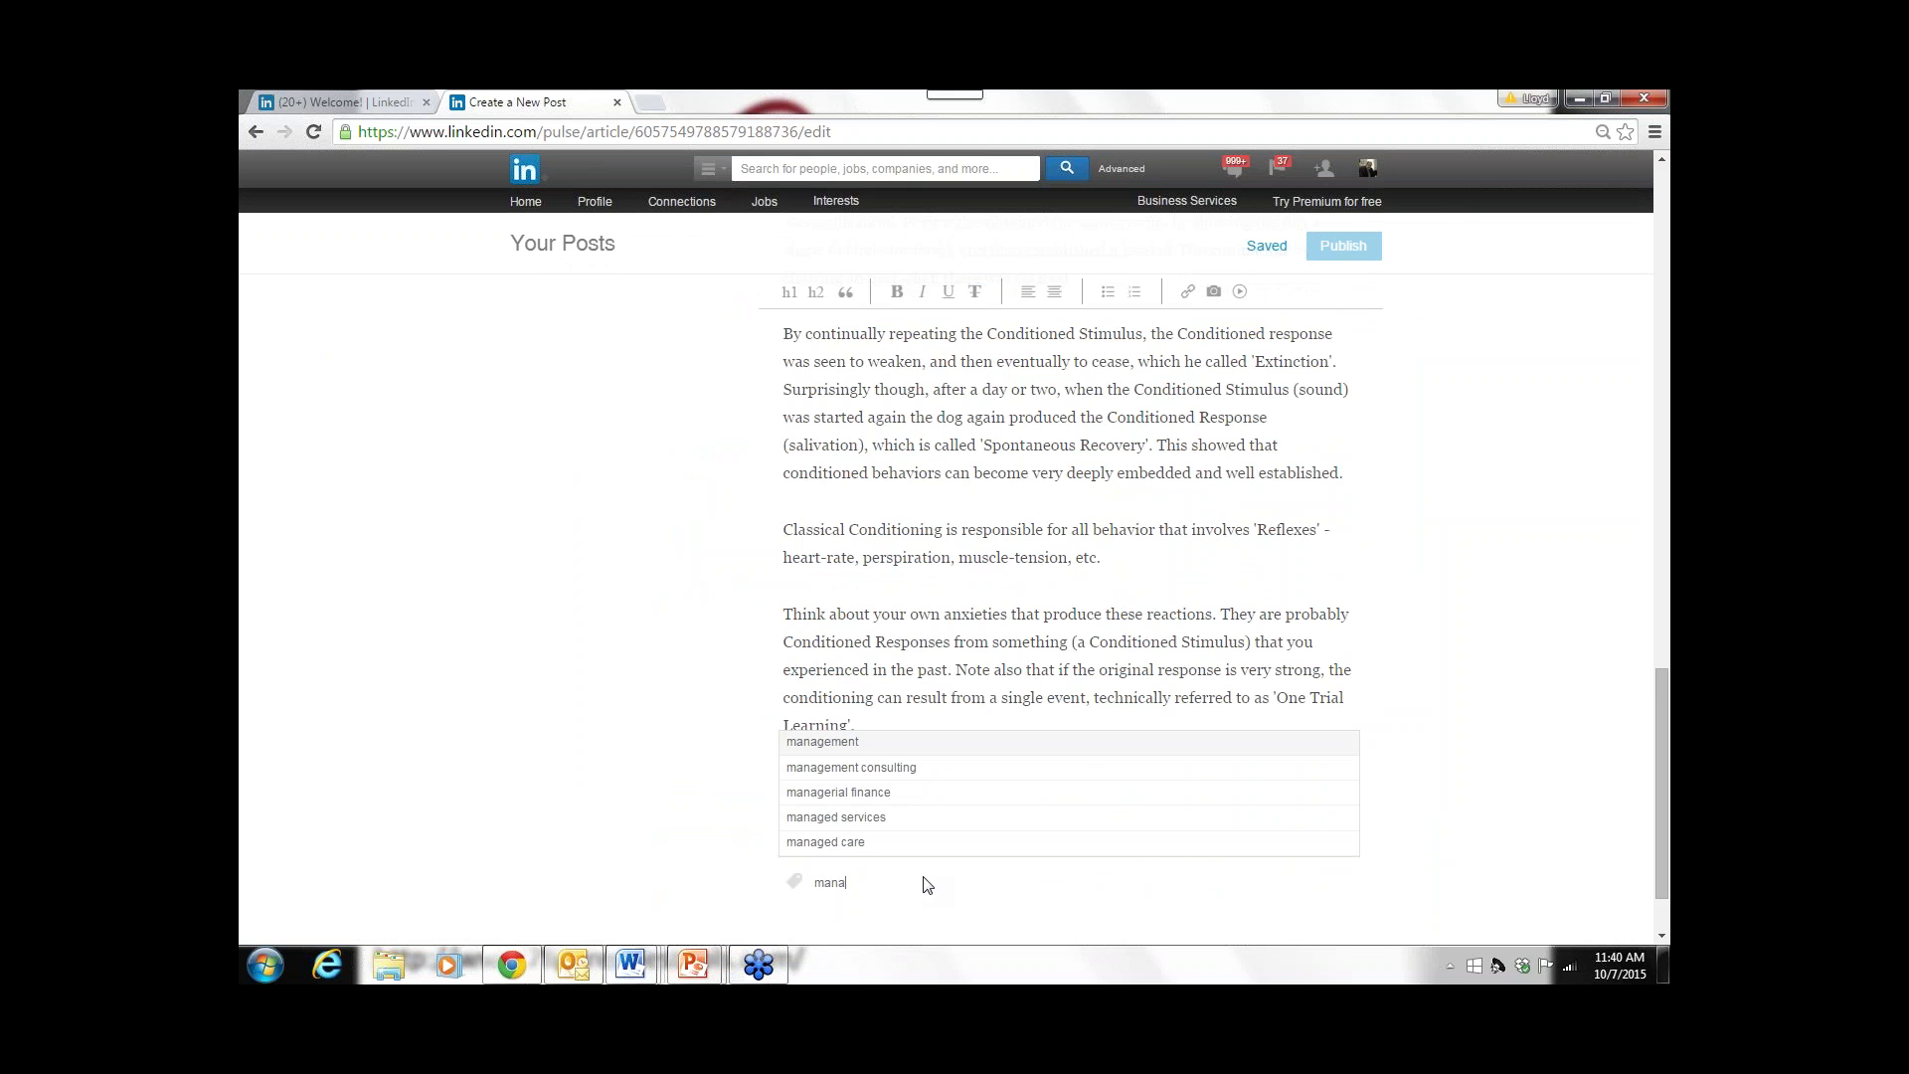
{"action": "left_click", "coordinate": [852, 746]}
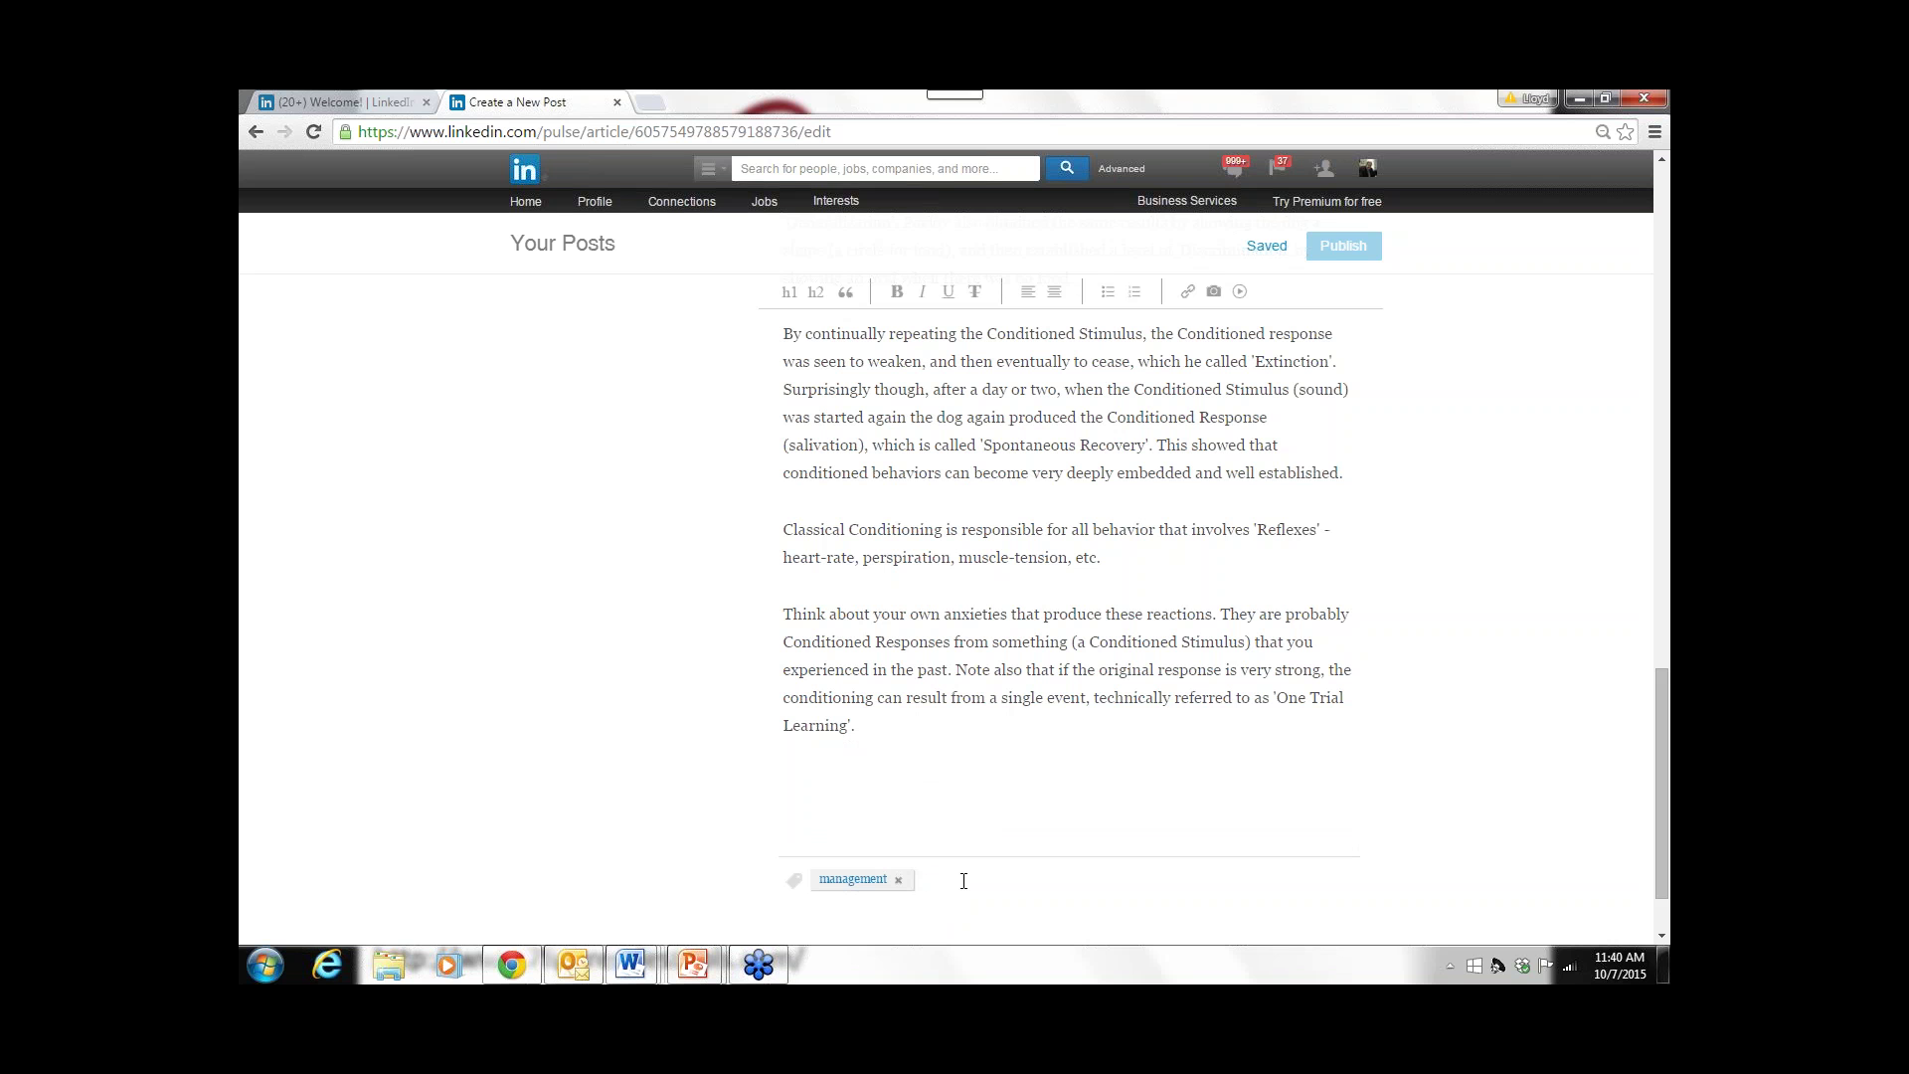
{"action": "type", "text": "leader"}
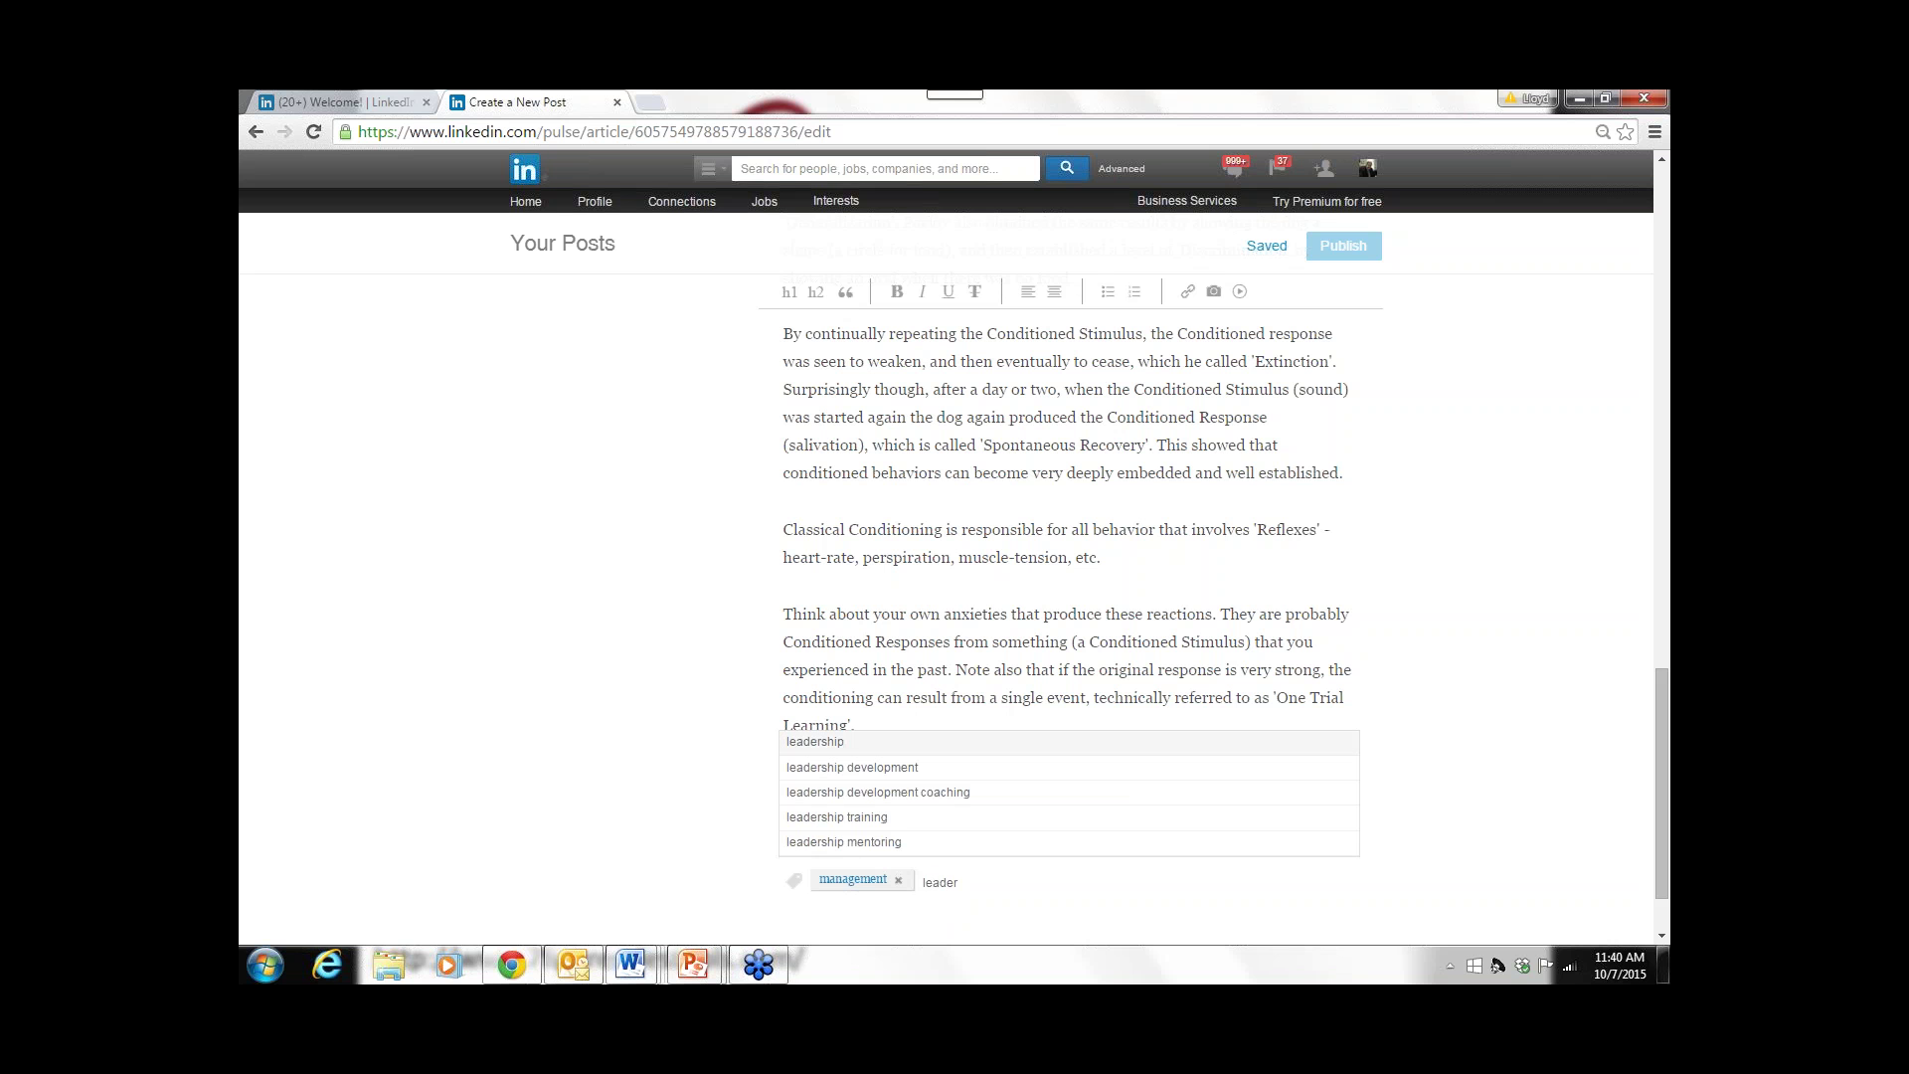
{"action": "left_click", "coordinate": [870, 746]}
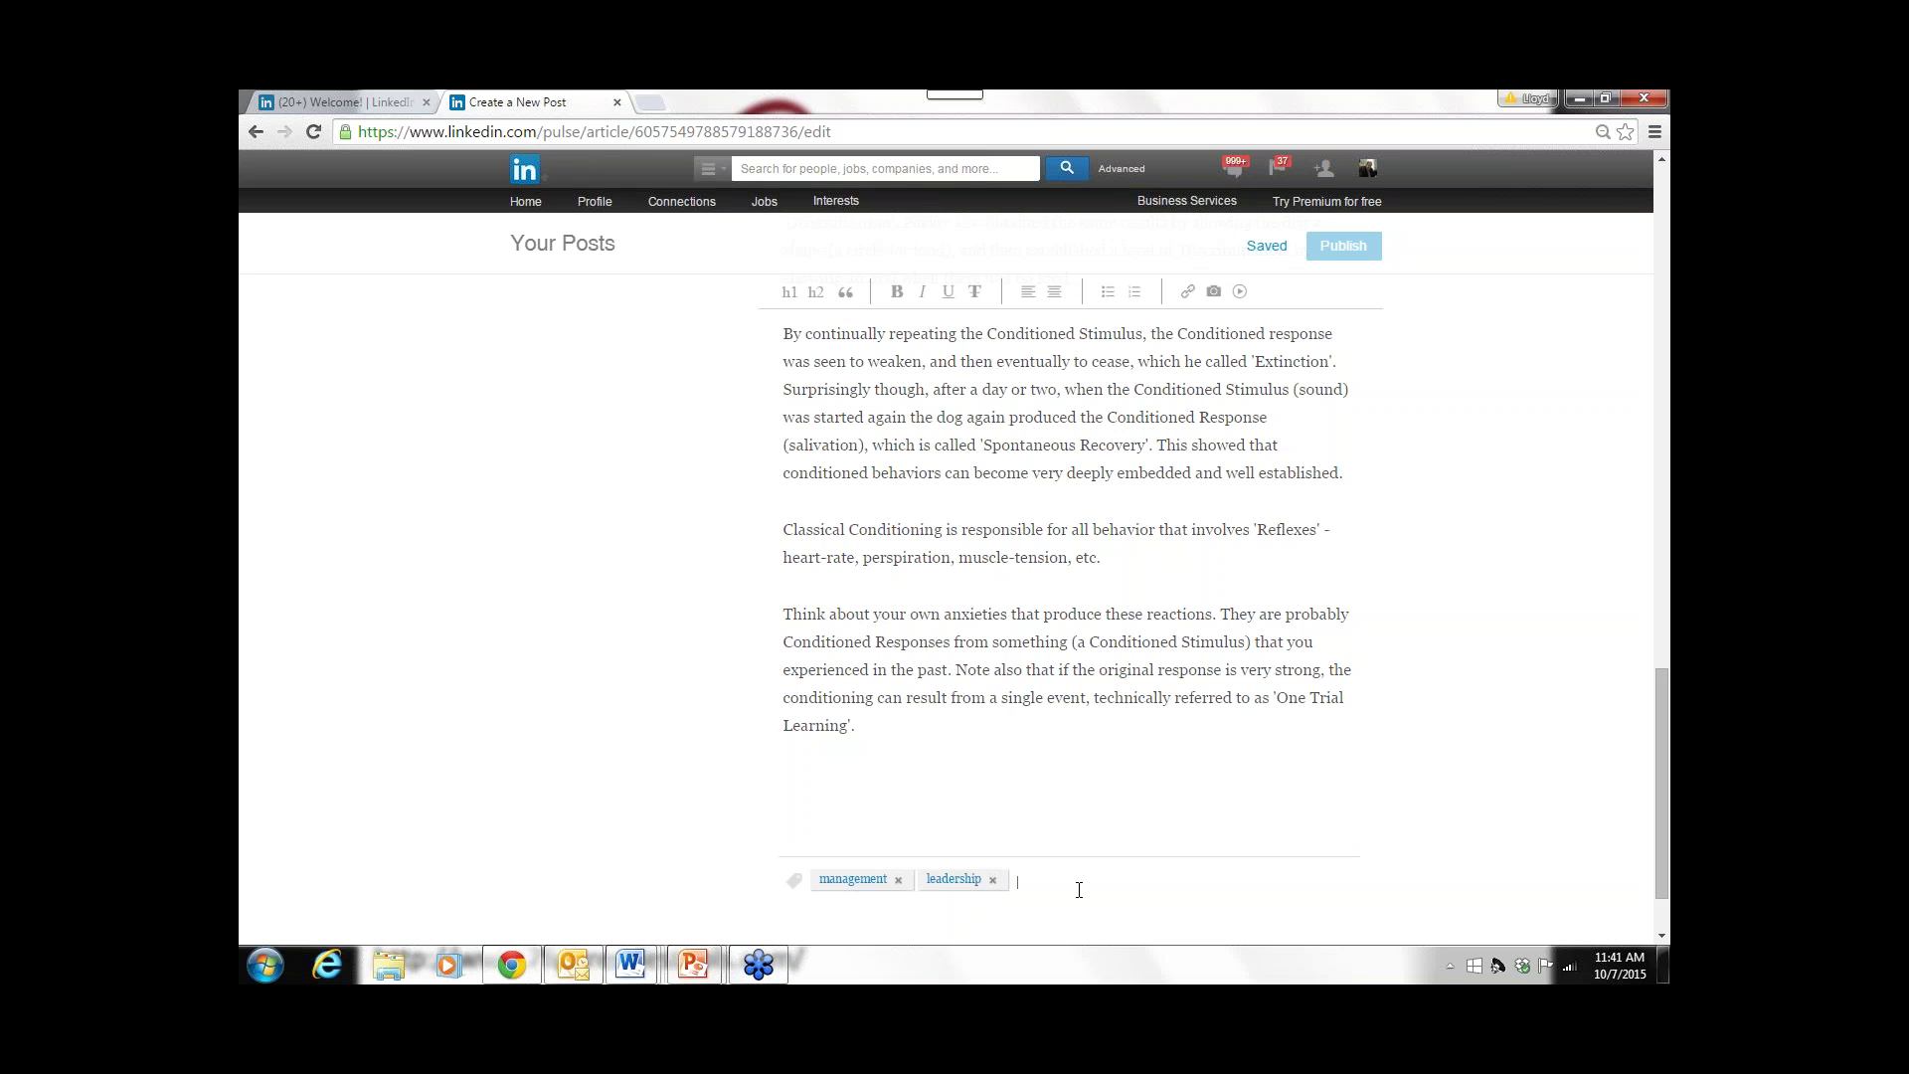
{"action": "type", "text": "beh"}
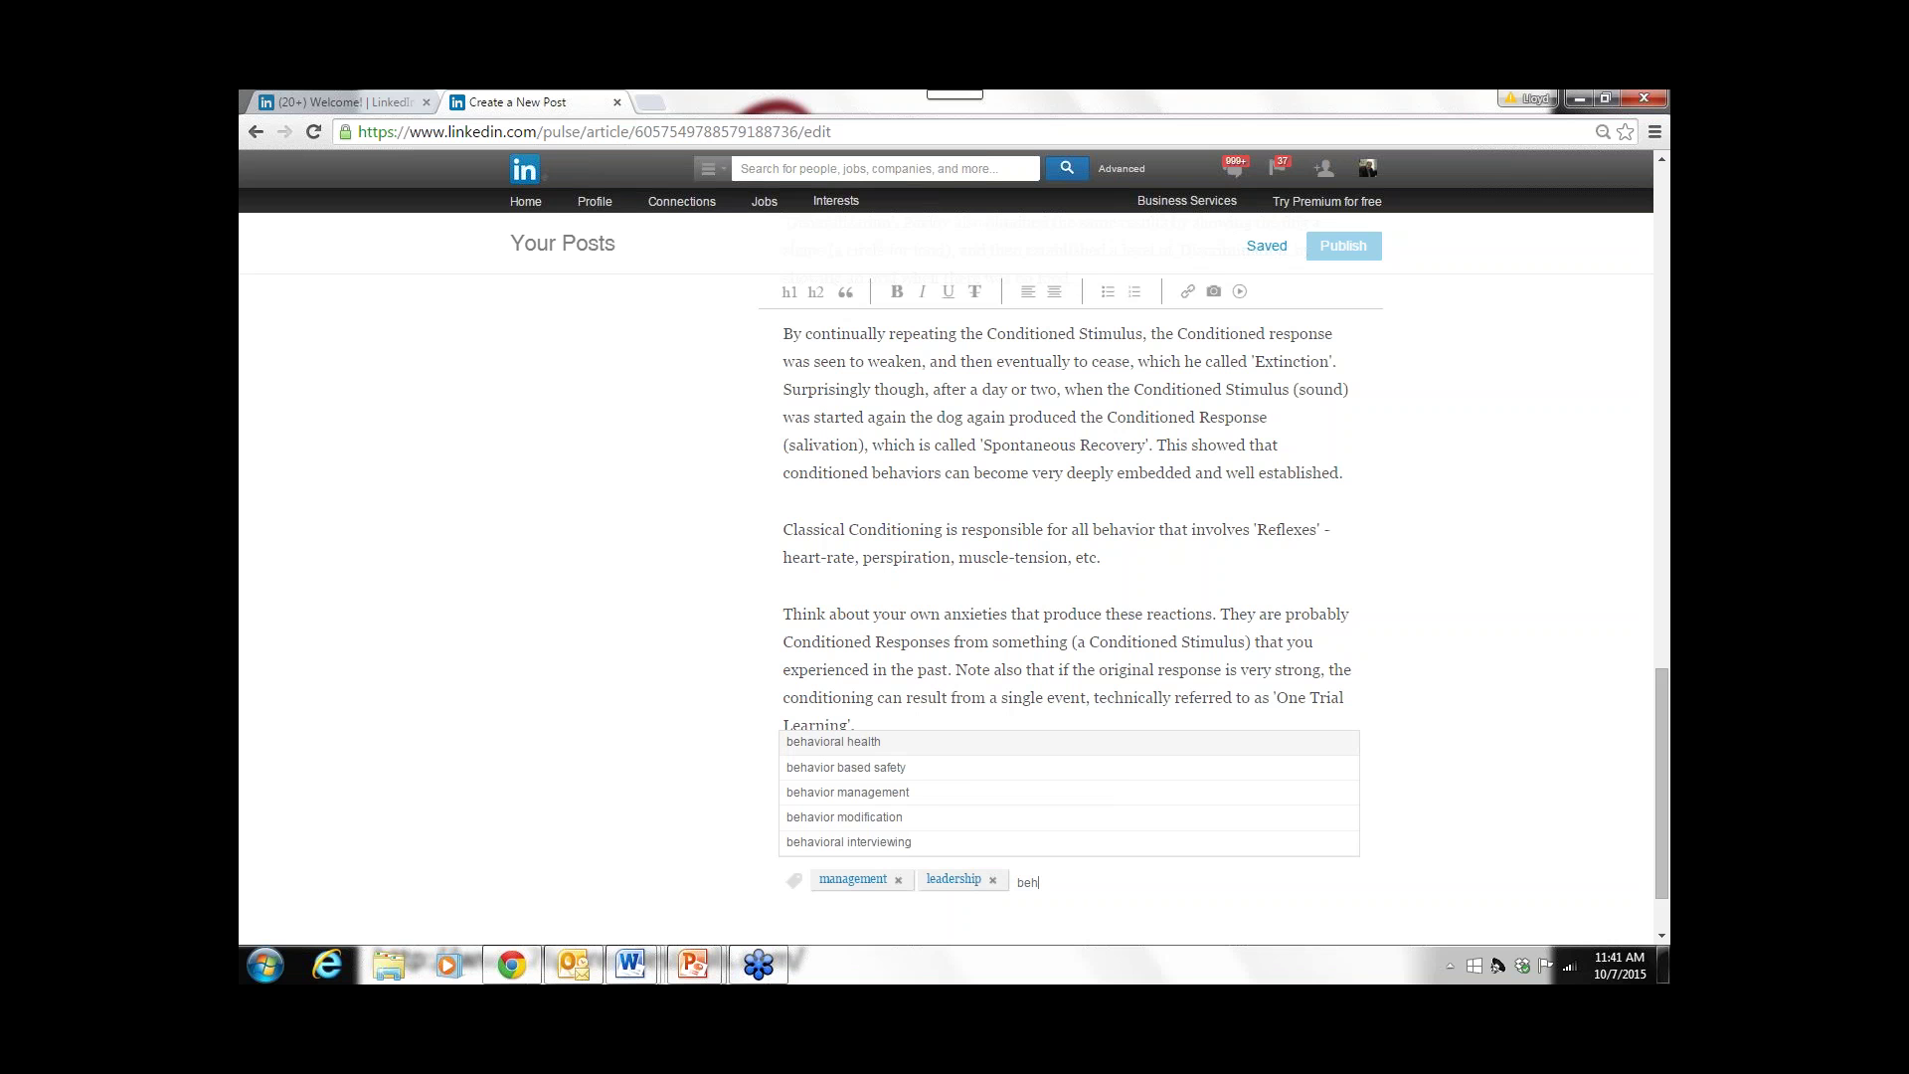
{"action": "left_click", "coordinate": [899, 793]}
- Start adding a cover image to the post and open the My Pictures folder on Local Disk (G:)
{"action": "scroll", "coordinate": [758, 729], "scroll_direction": "up", "scroll_amount": 15}
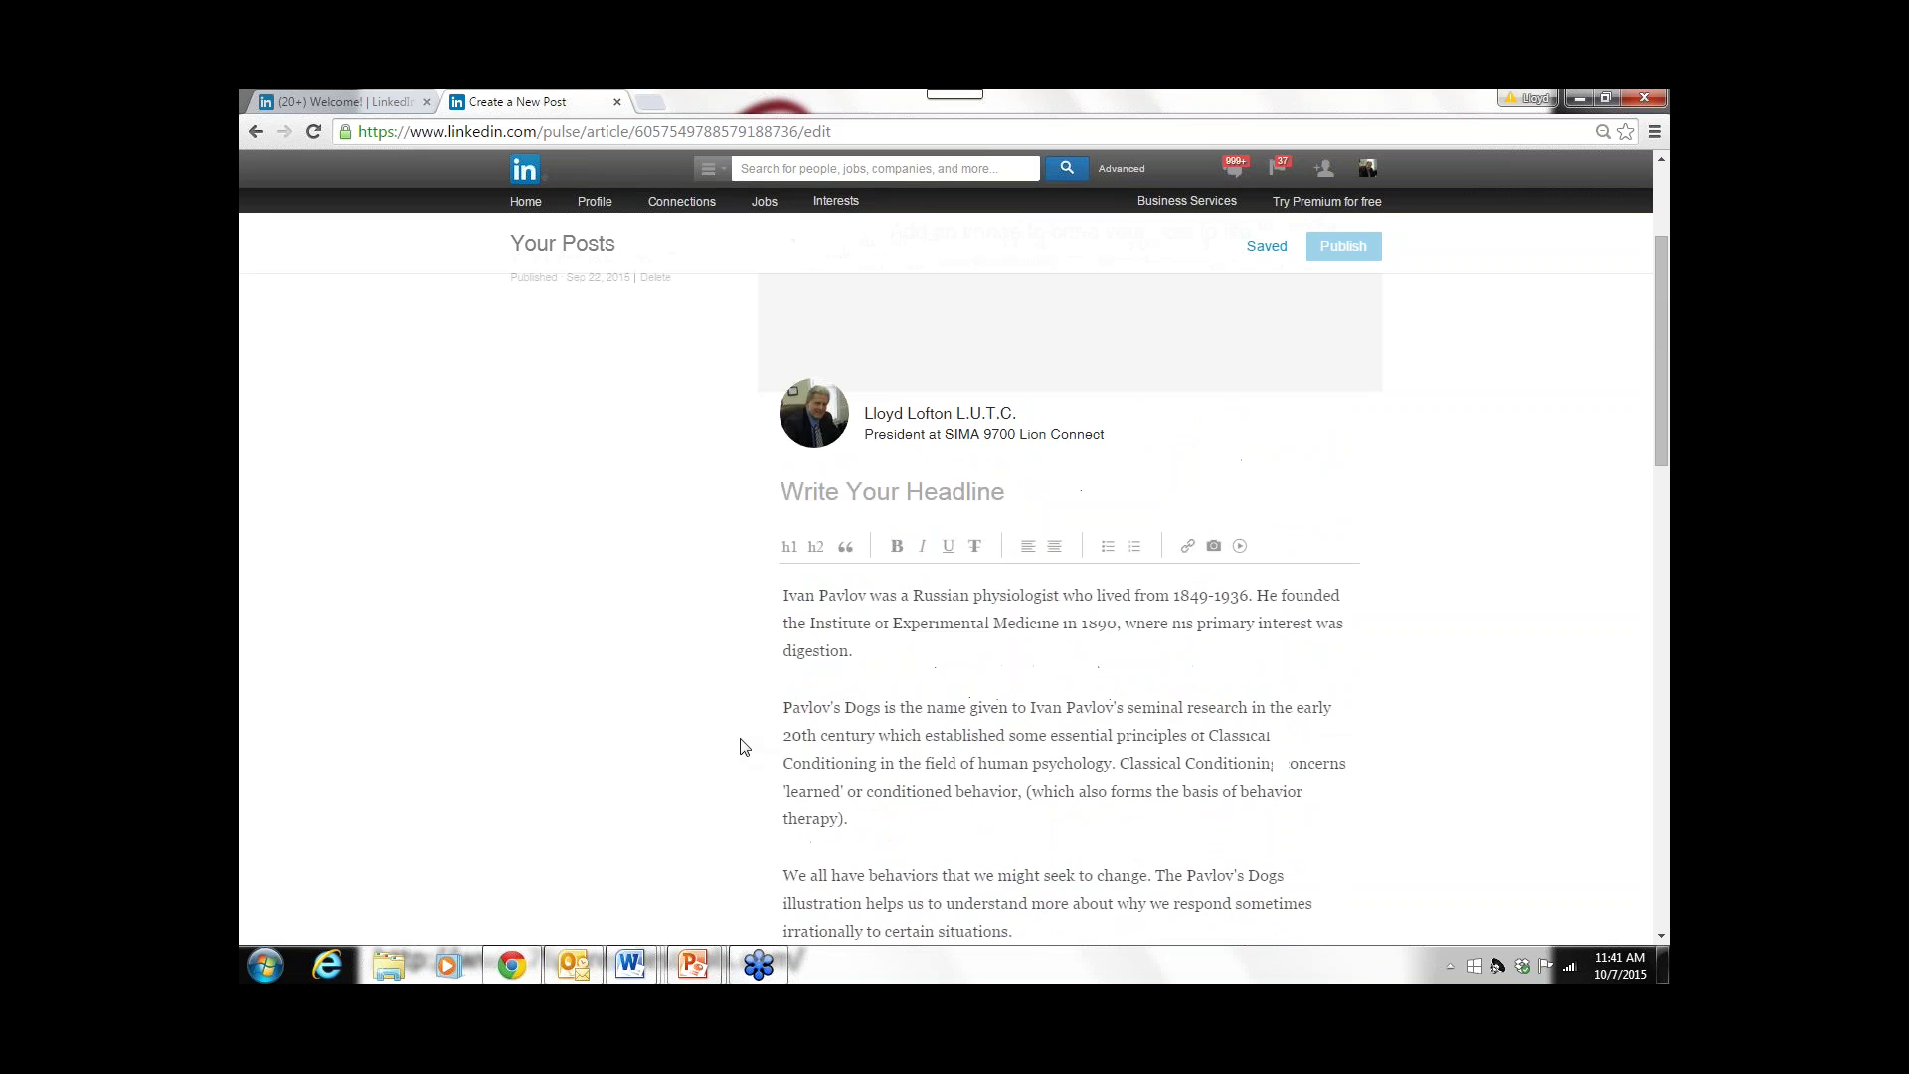
{"action": "left_click", "coordinate": [1069, 429]}
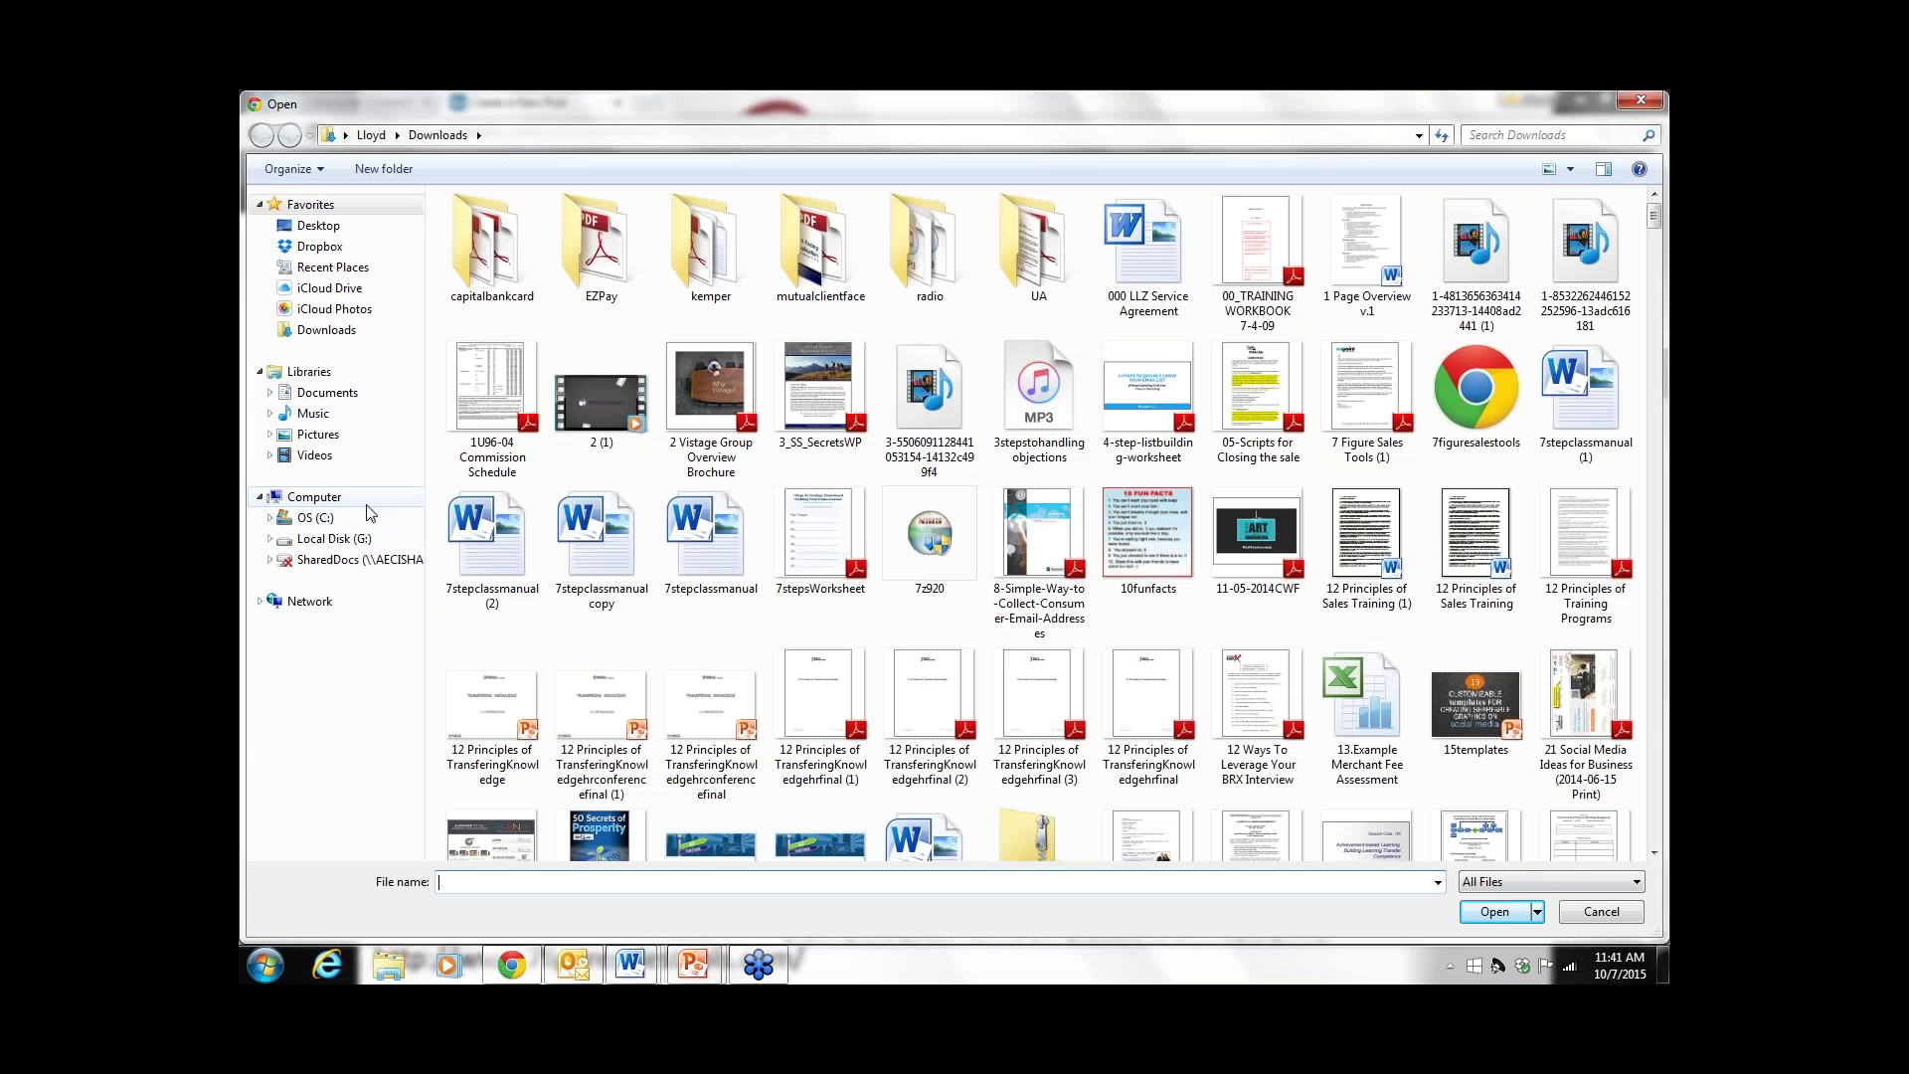
{"action": "left_click", "coordinate": [355, 542]}
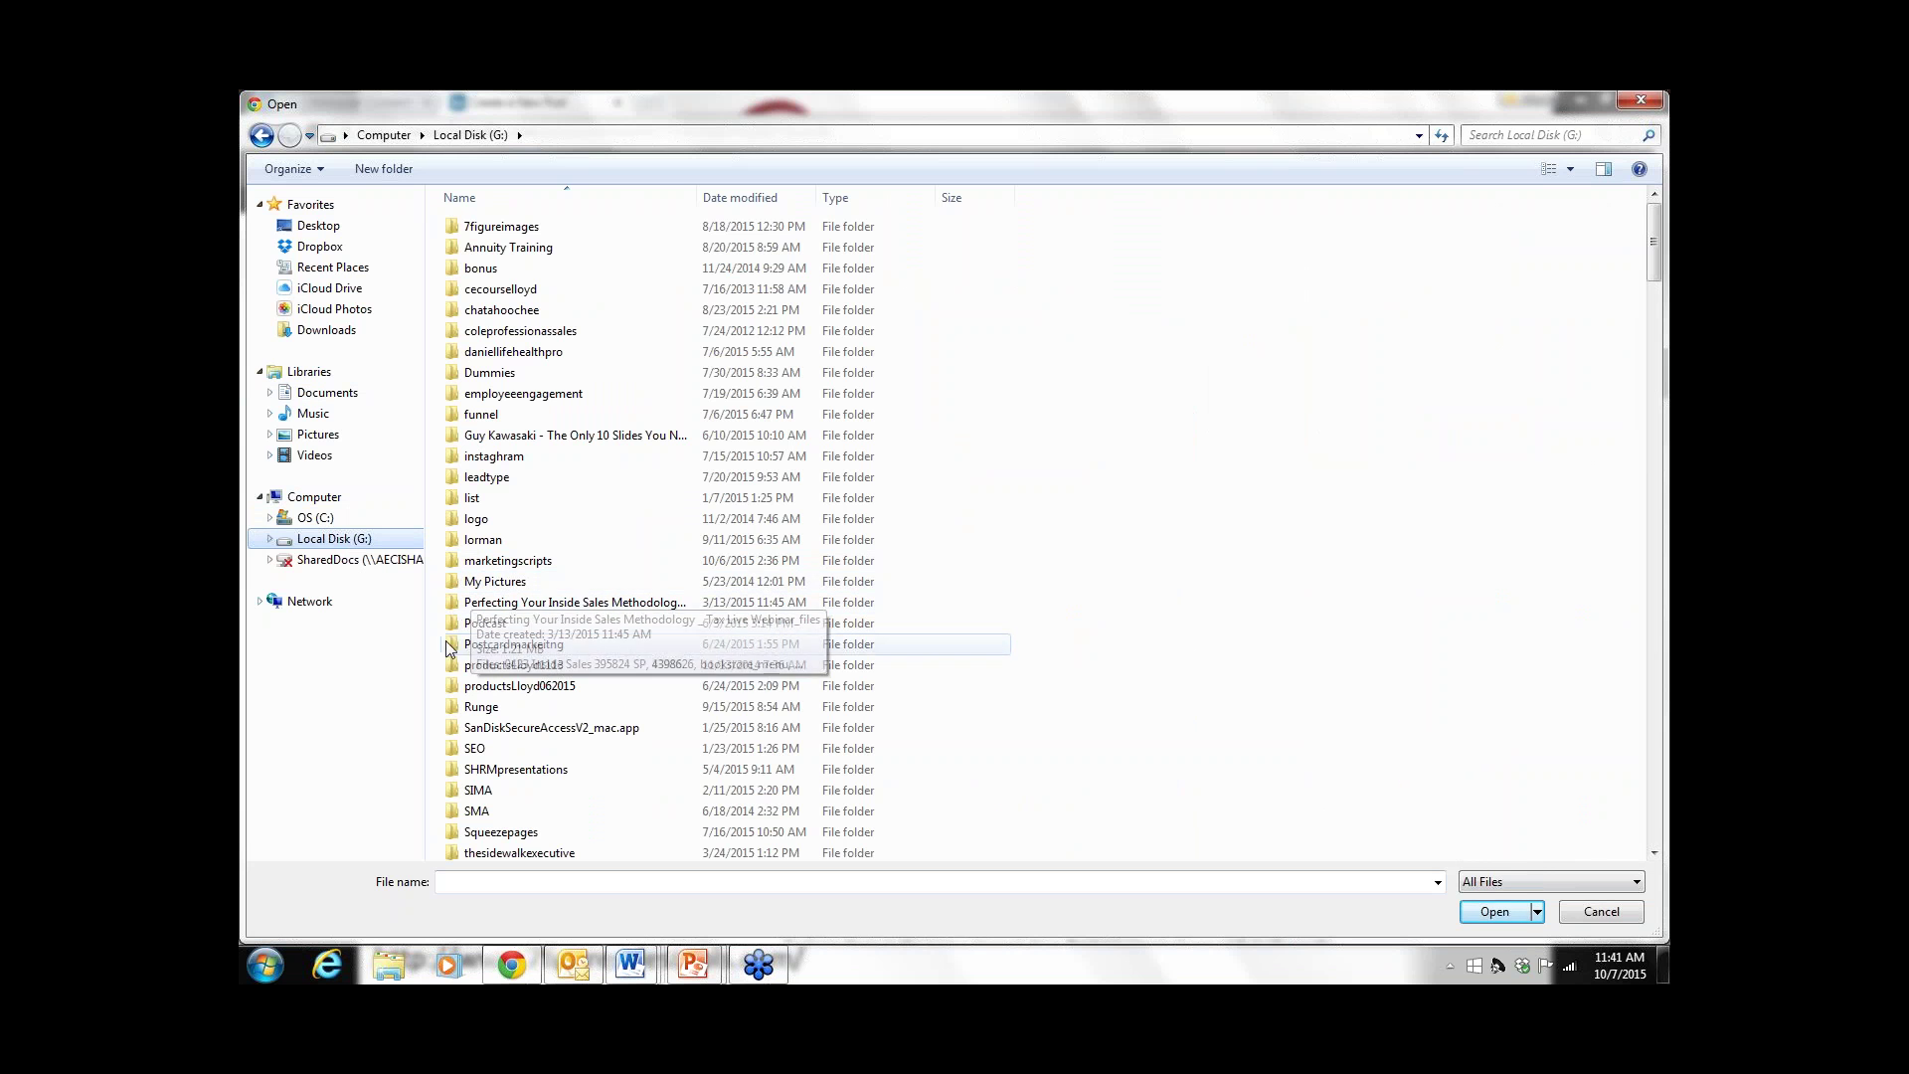
{"action": "double_click", "coordinate": [485, 583]}
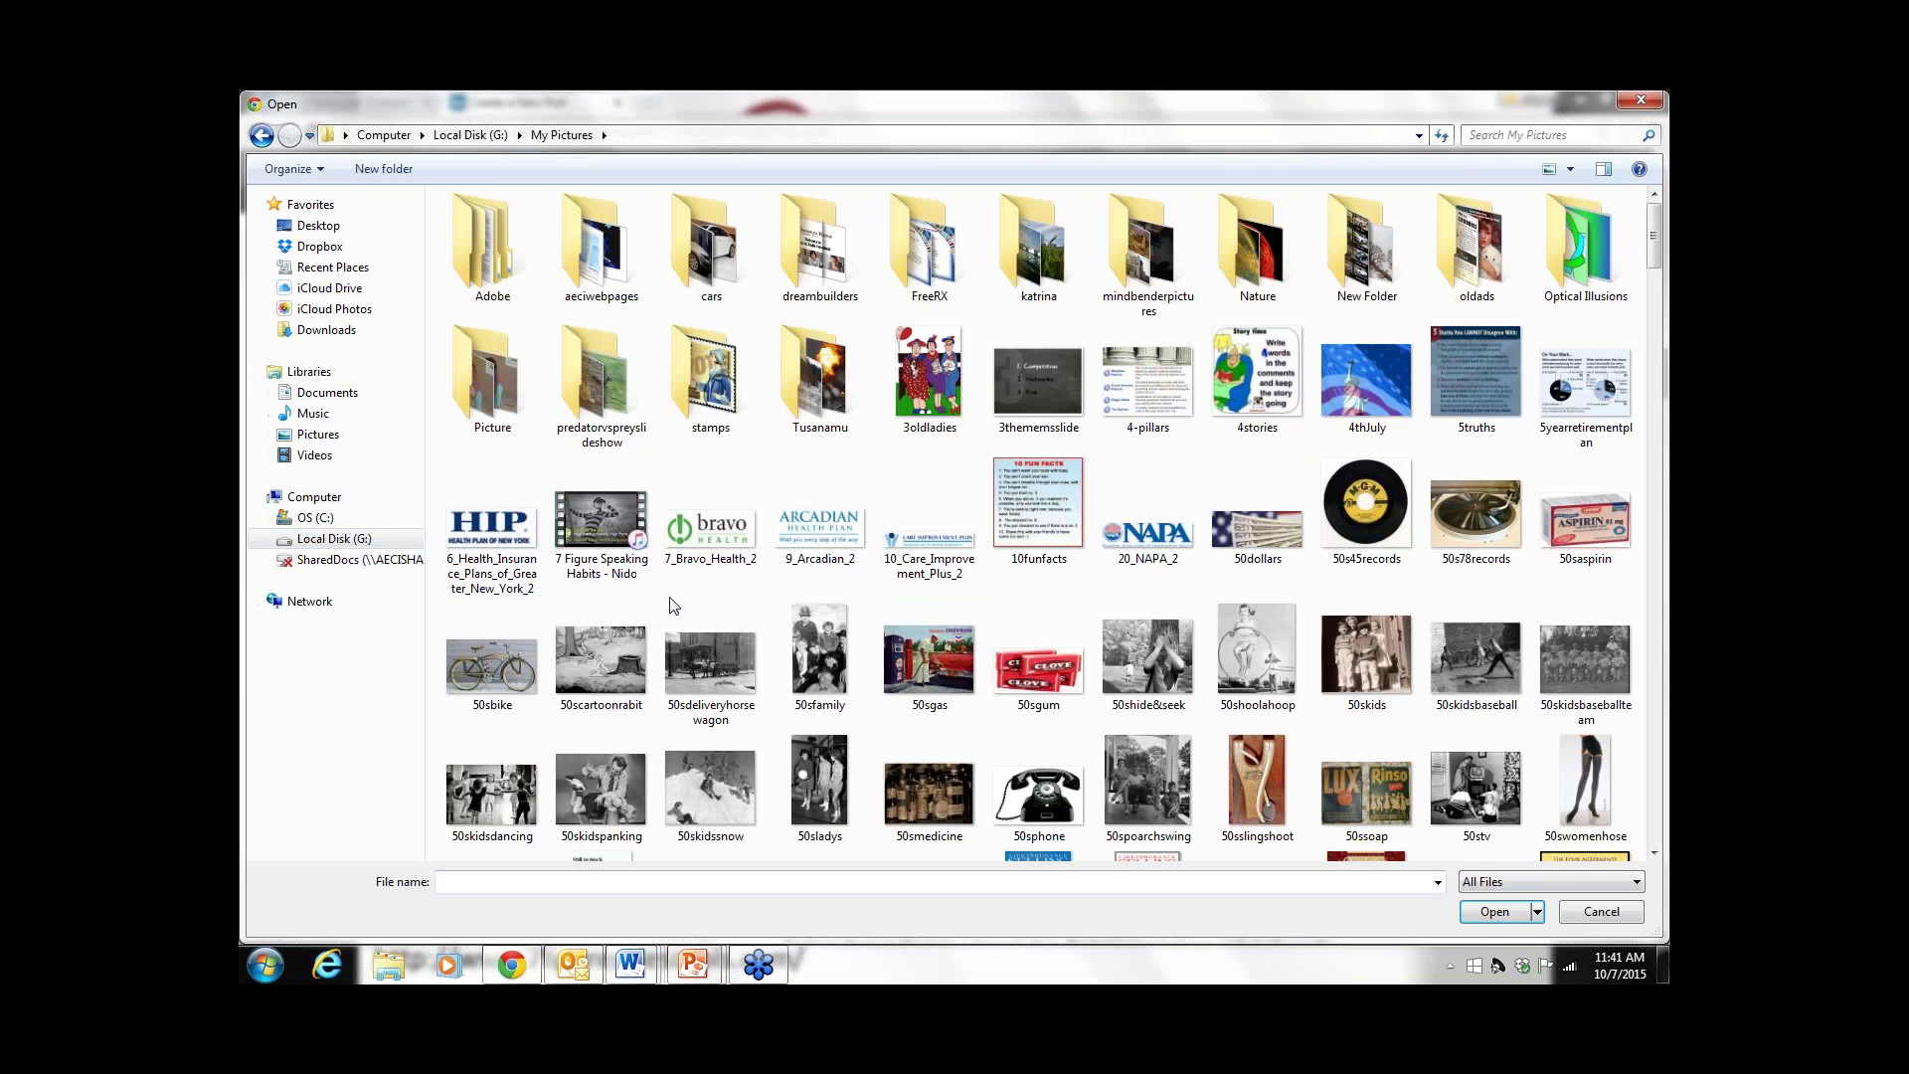
- Find the fancy-guy picture in the folder and upload it as the post's cover image
{"action": "scroll", "coordinate": [669, 601], "scroll_direction": "down", "scroll_amount": 6}
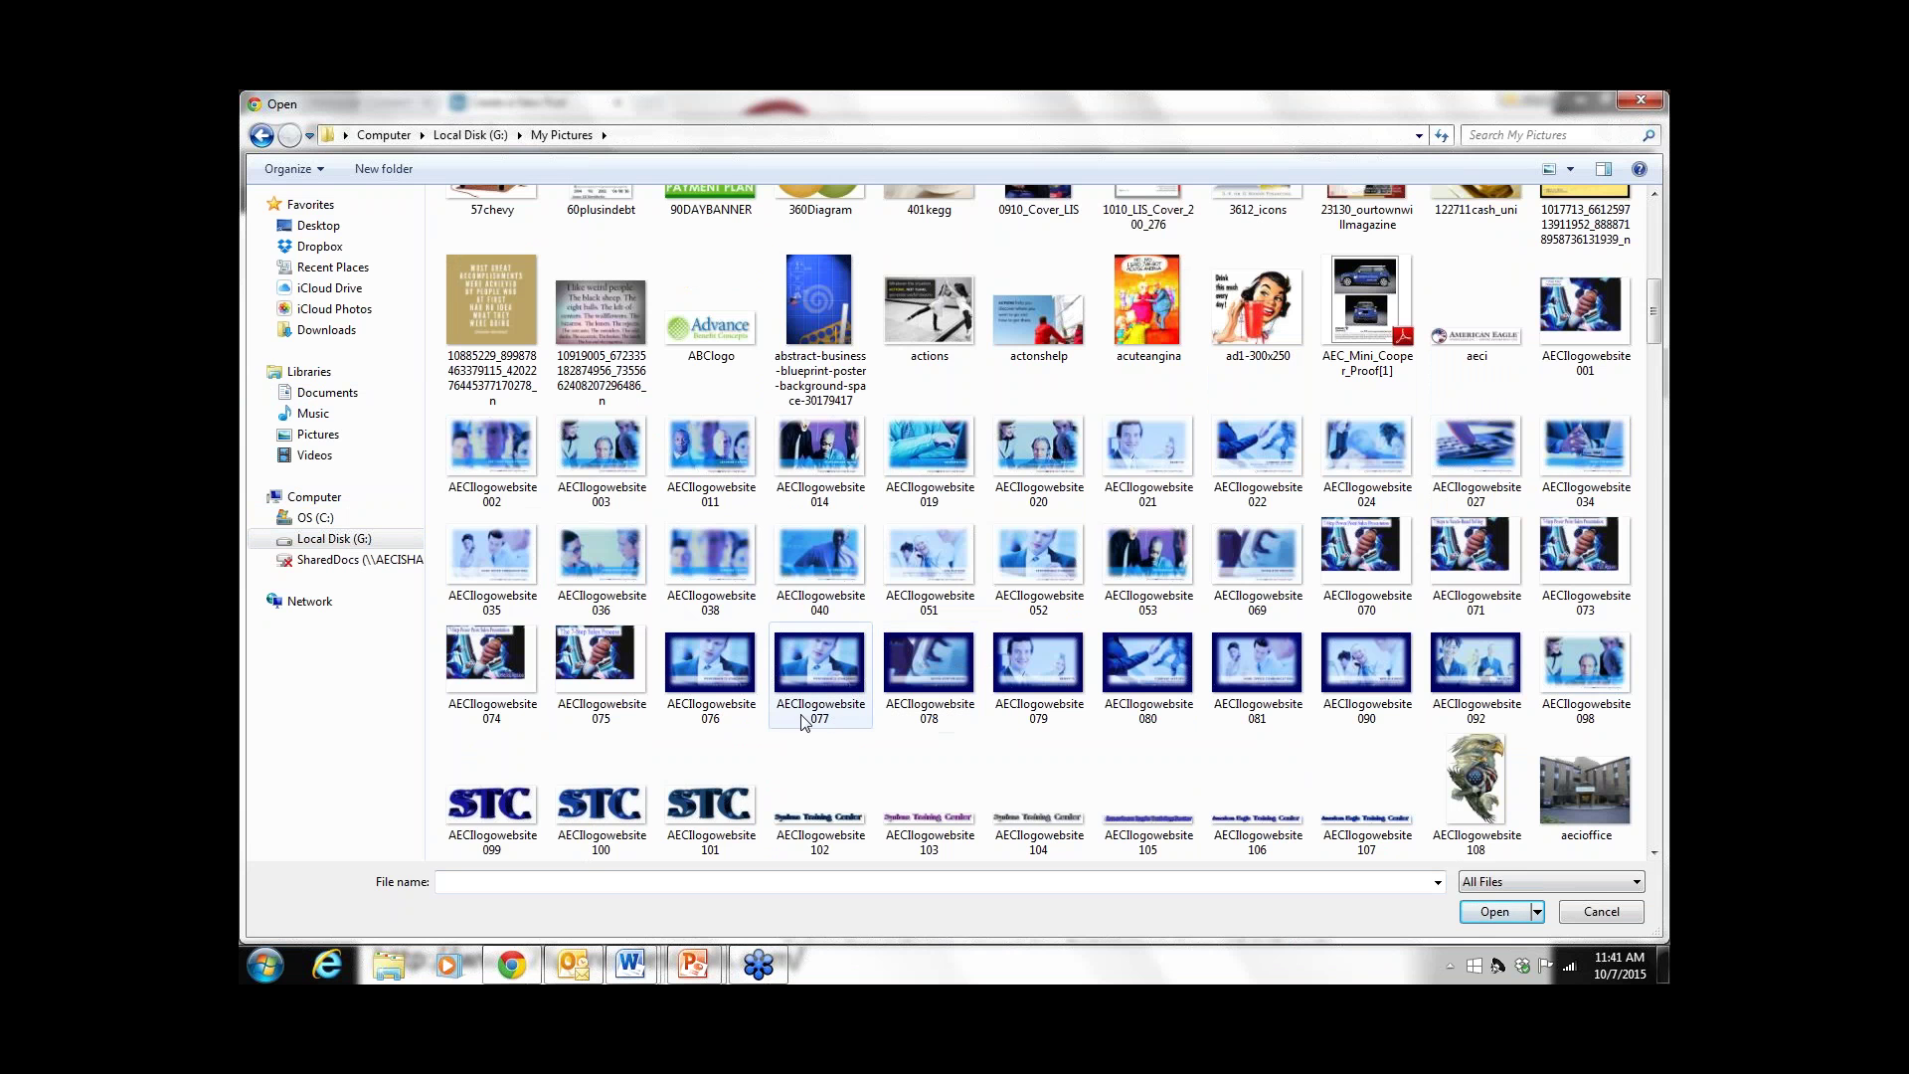
{"action": "scroll", "coordinate": [786, 713], "scroll_direction": "down", "scroll_amount": 3}
{"action": "scroll", "coordinate": [785, 713], "scroll_direction": "down", "scroll_amount": 3}
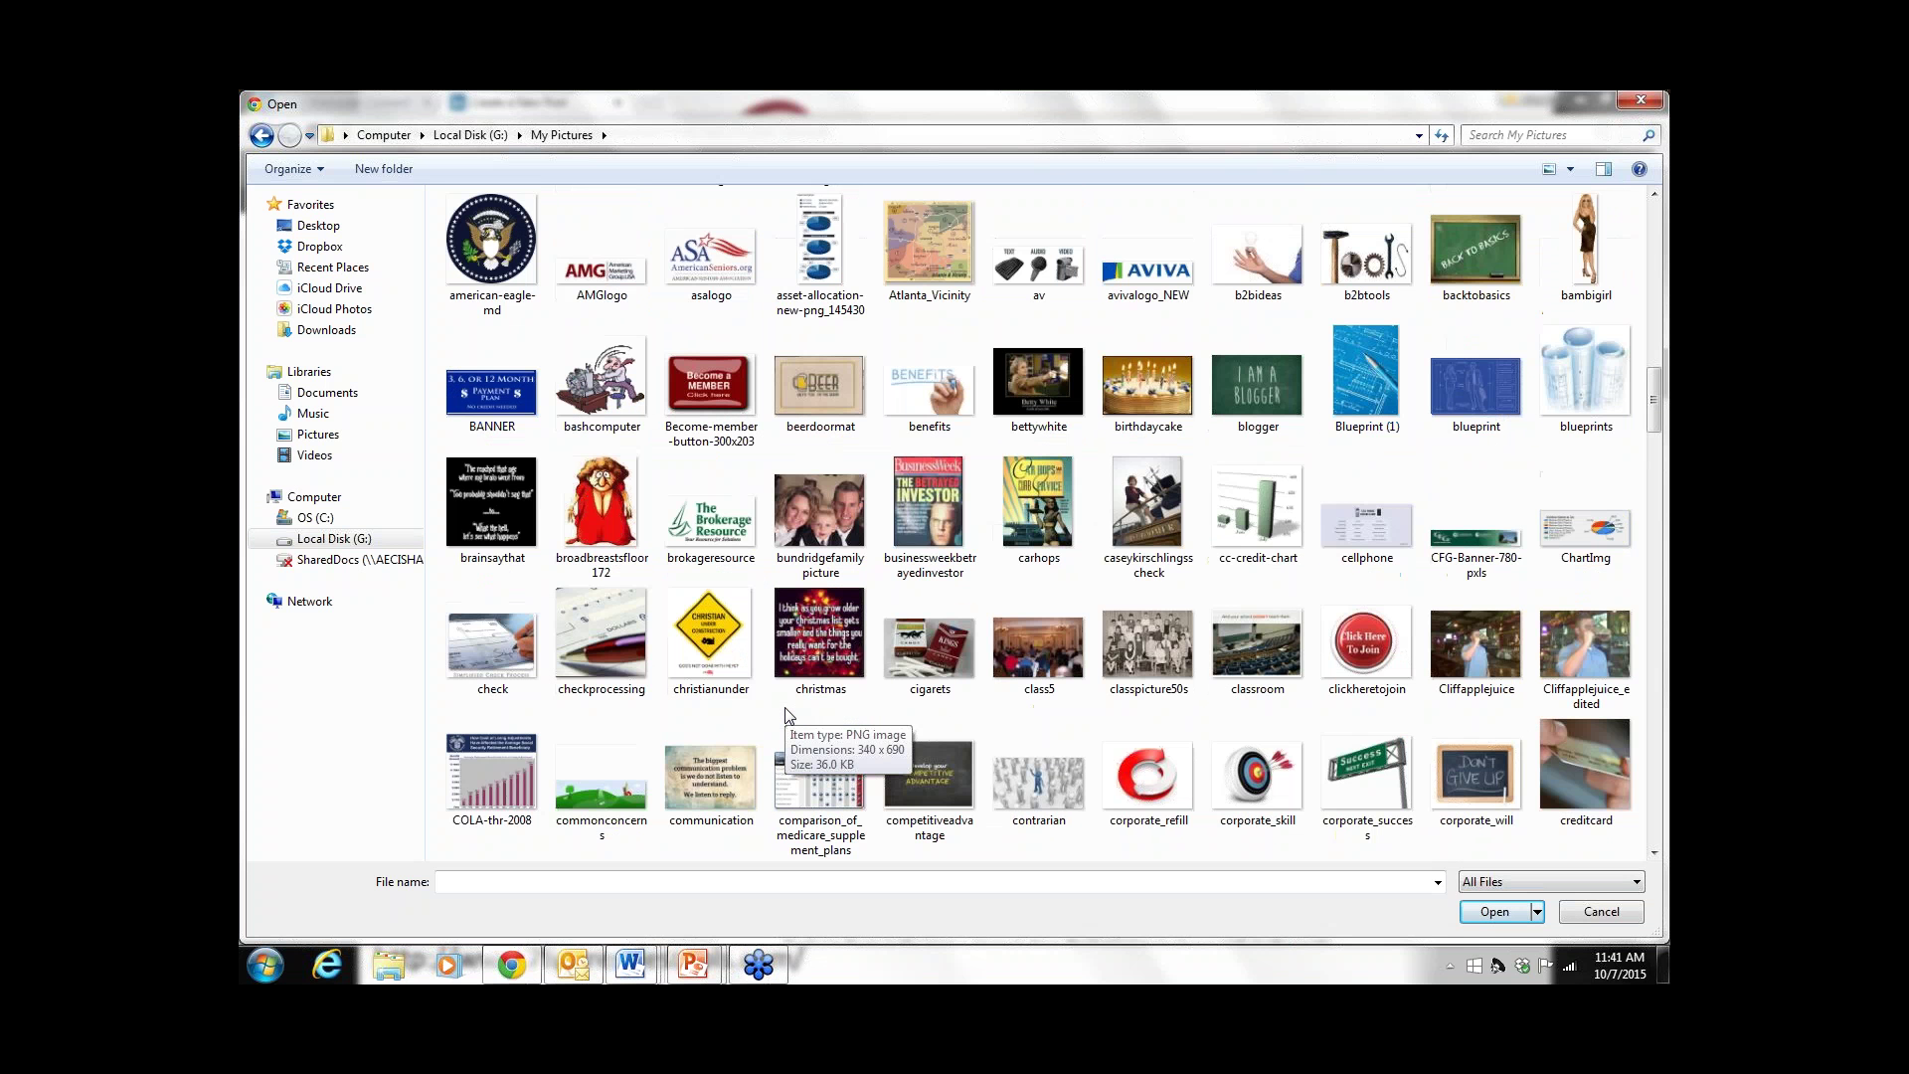
{"action": "scroll", "coordinate": [785, 713], "scroll_direction": "down", "scroll_amount": 3}
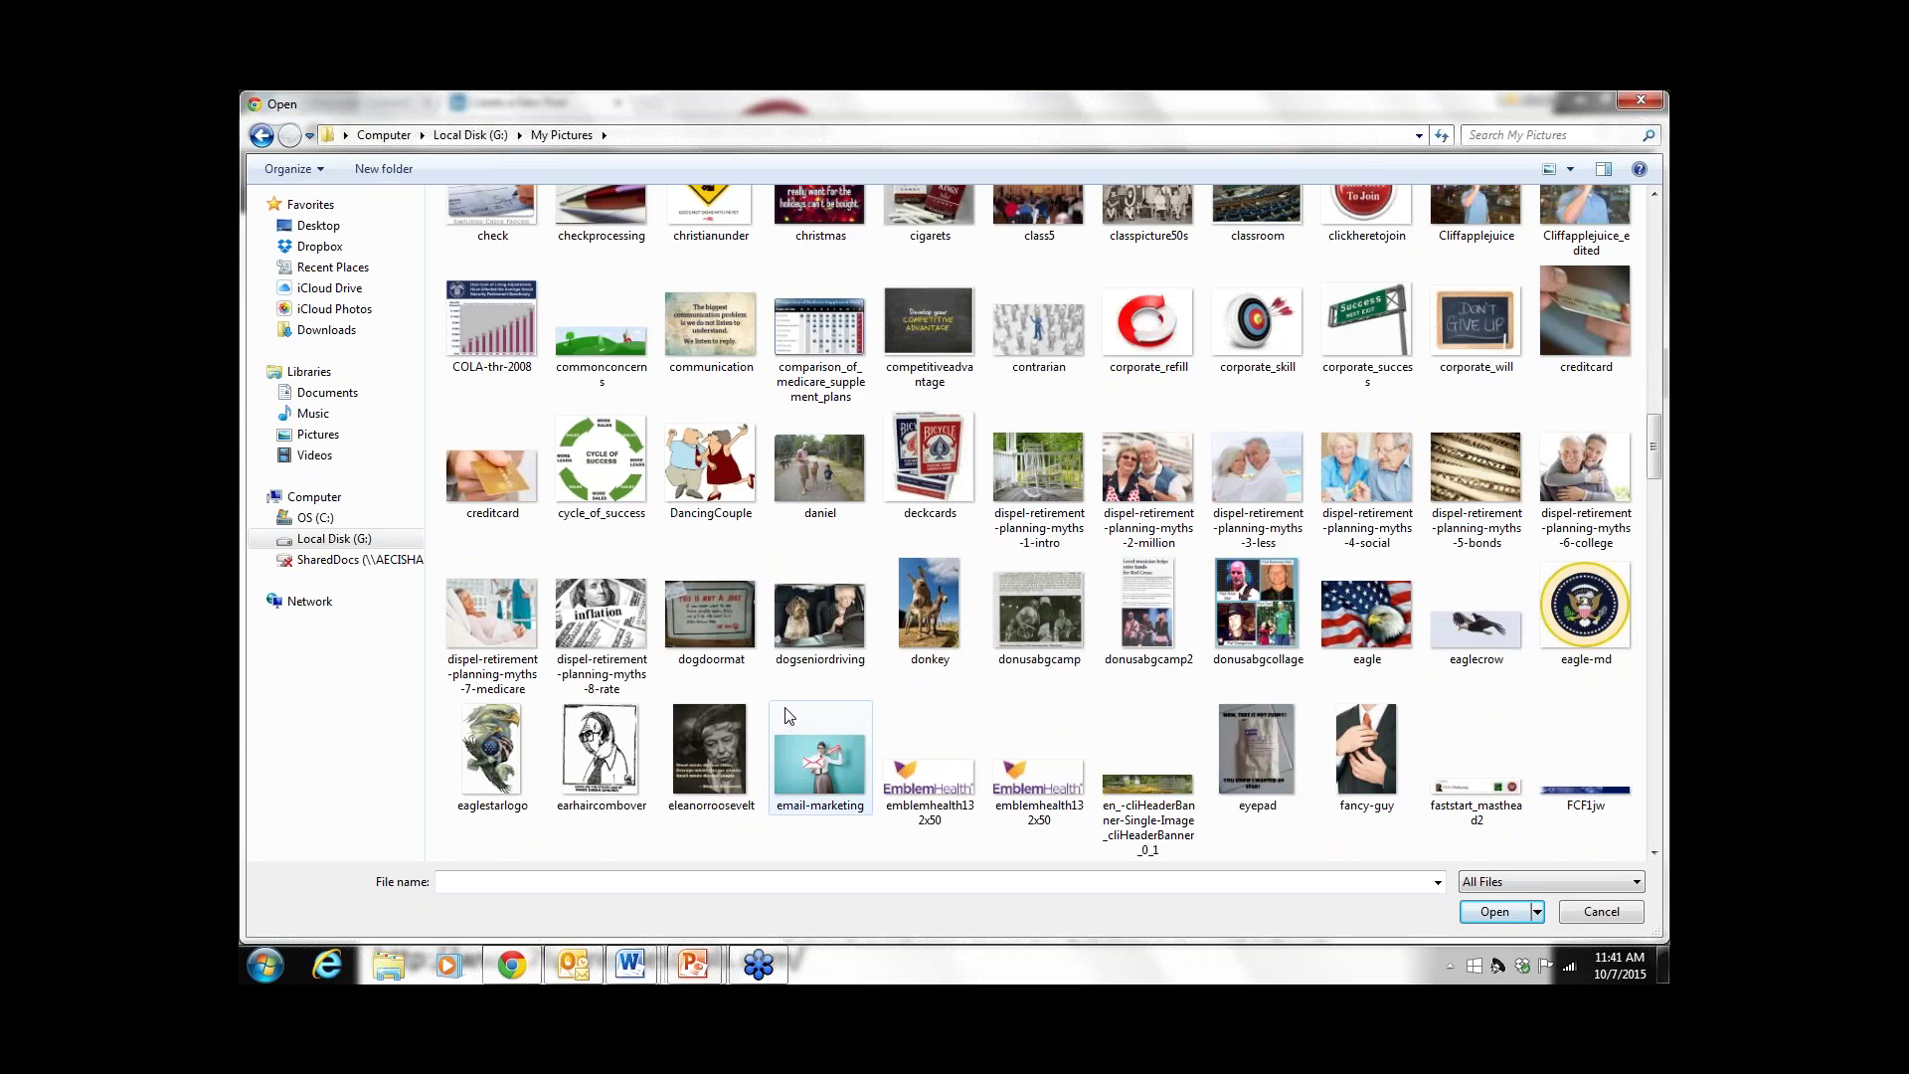
{"action": "scroll", "coordinate": [785, 713], "scroll_direction": "down", "scroll_amount": 3}
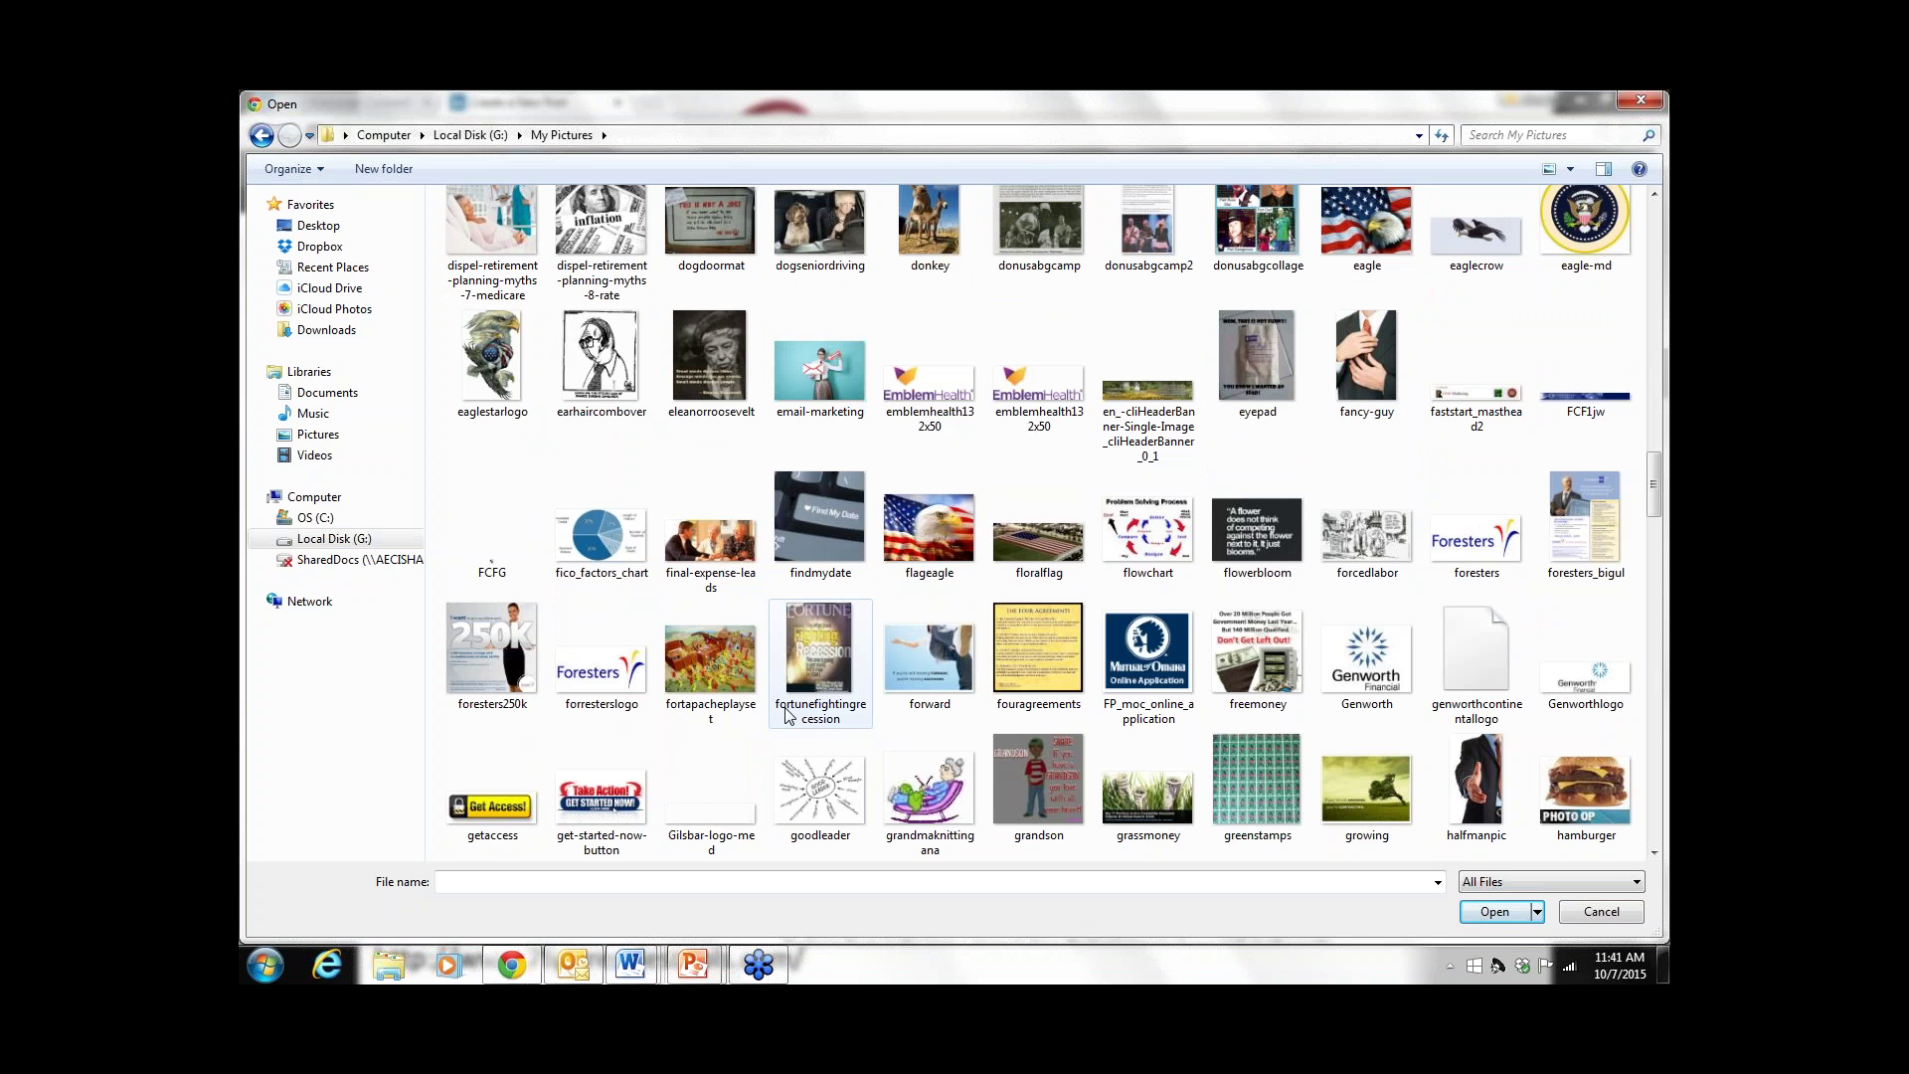
{"action": "scroll", "coordinate": [785, 713], "scroll_direction": "down", "scroll_amount": 3}
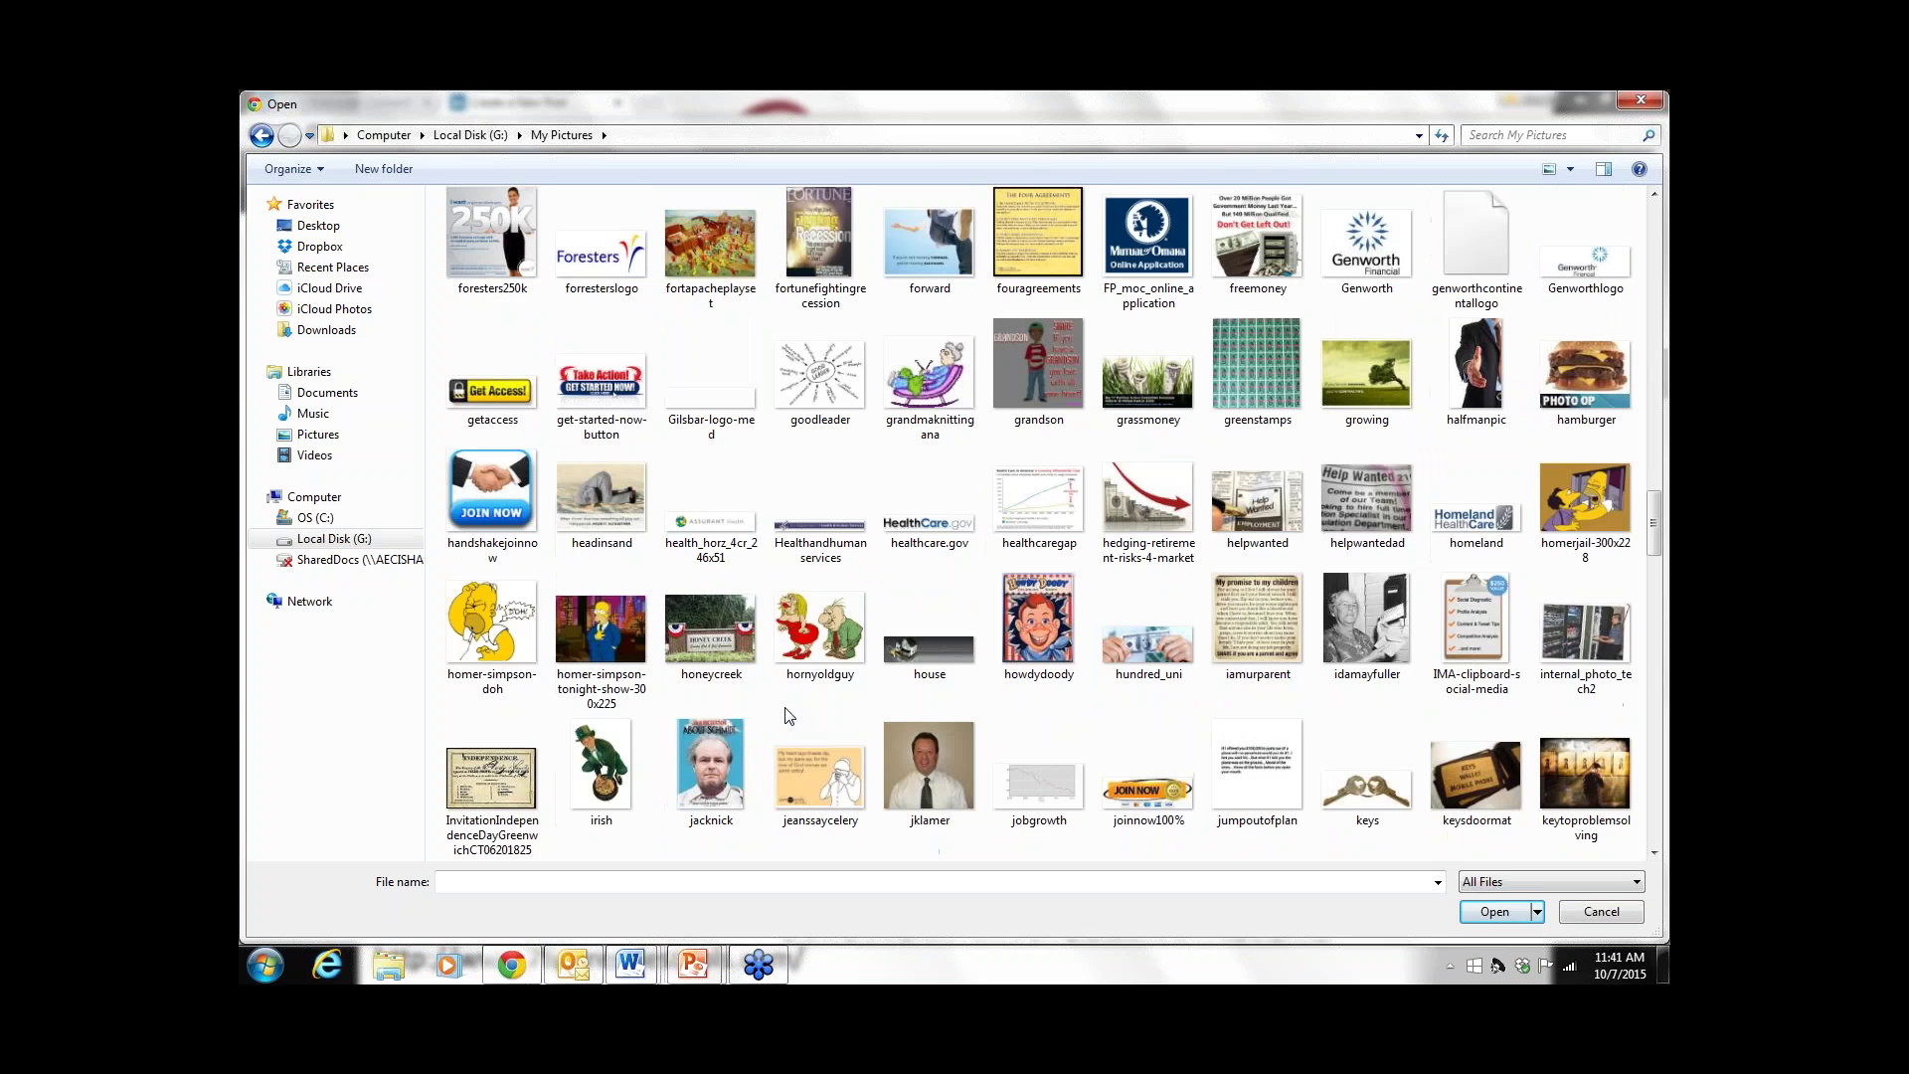
{"action": "scroll", "coordinate": [788, 715], "scroll_direction": "up", "scroll_amount": 5}
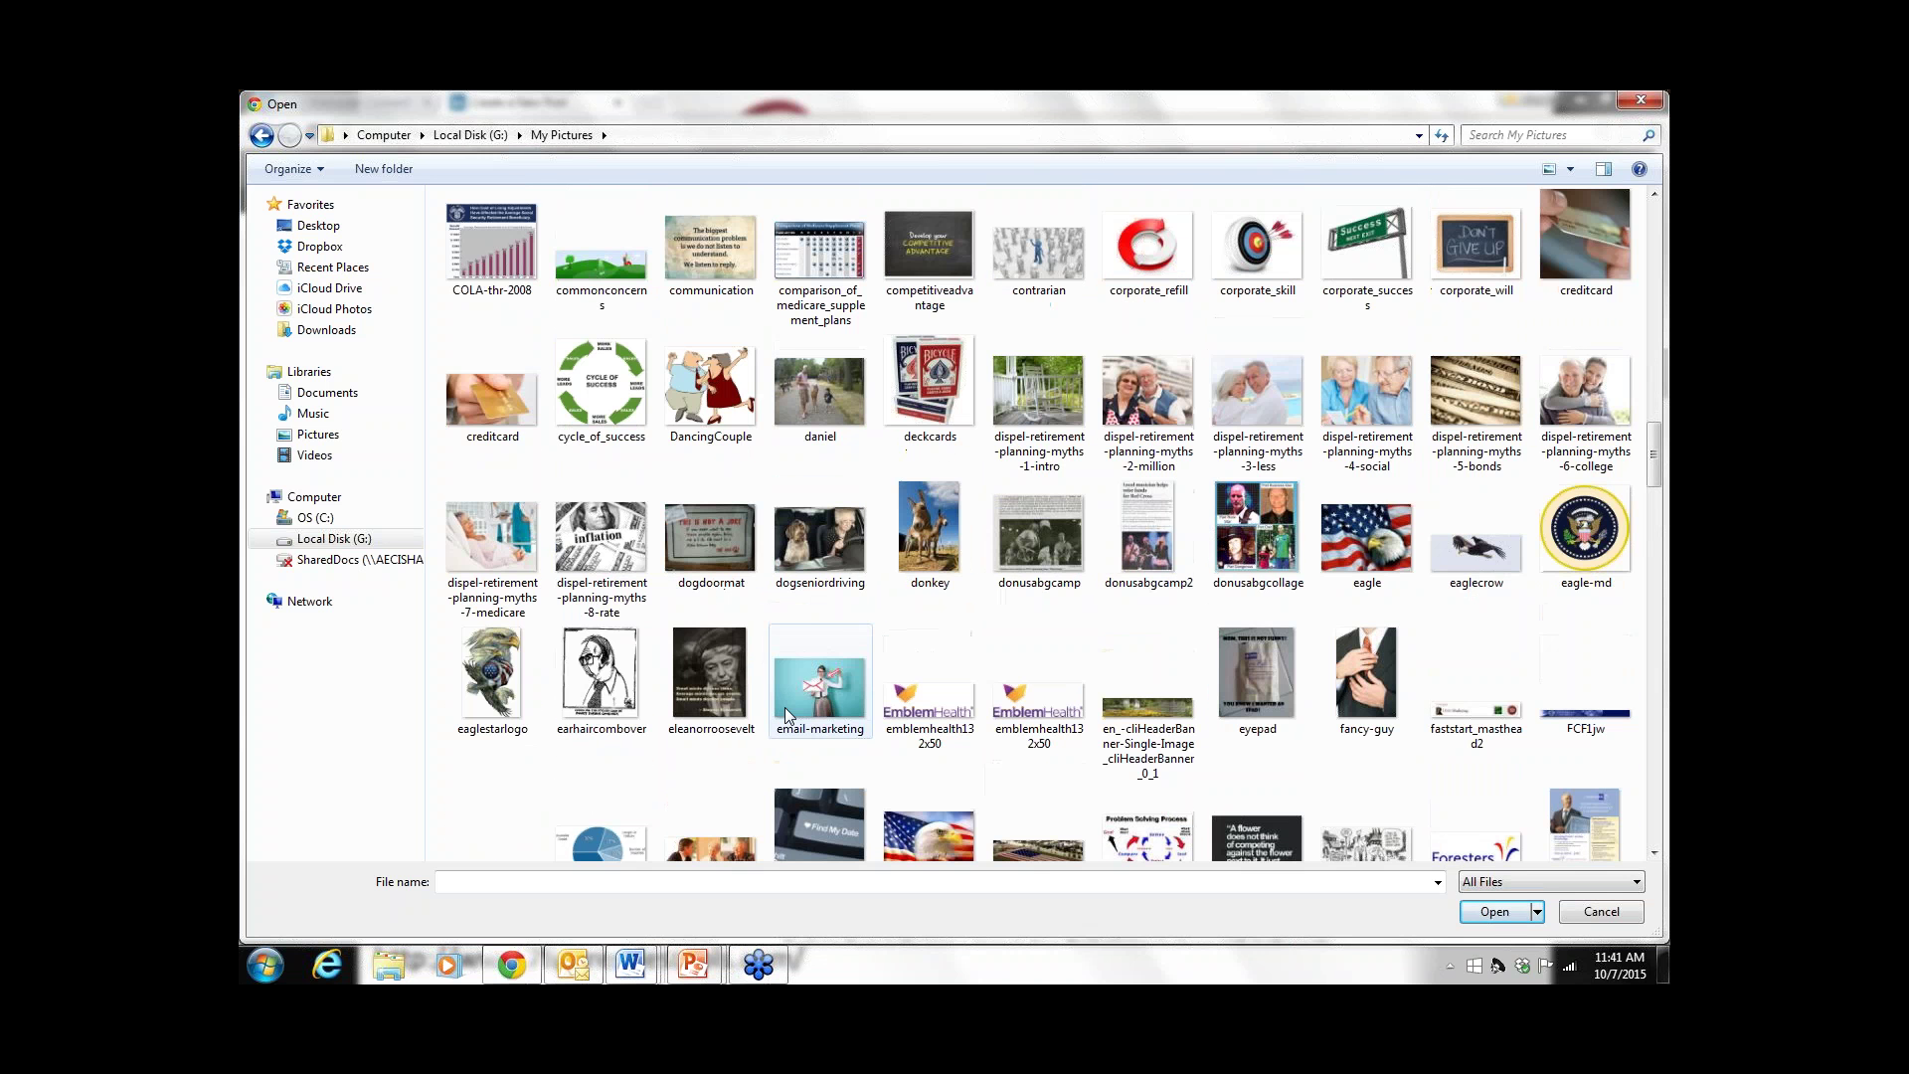
{"action": "scroll", "coordinate": [785, 707], "scroll_direction": "up", "scroll_amount": 3}
{"action": "scroll", "coordinate": [785, 716], "scroll_direction": "down", "scroll_amount": 5}
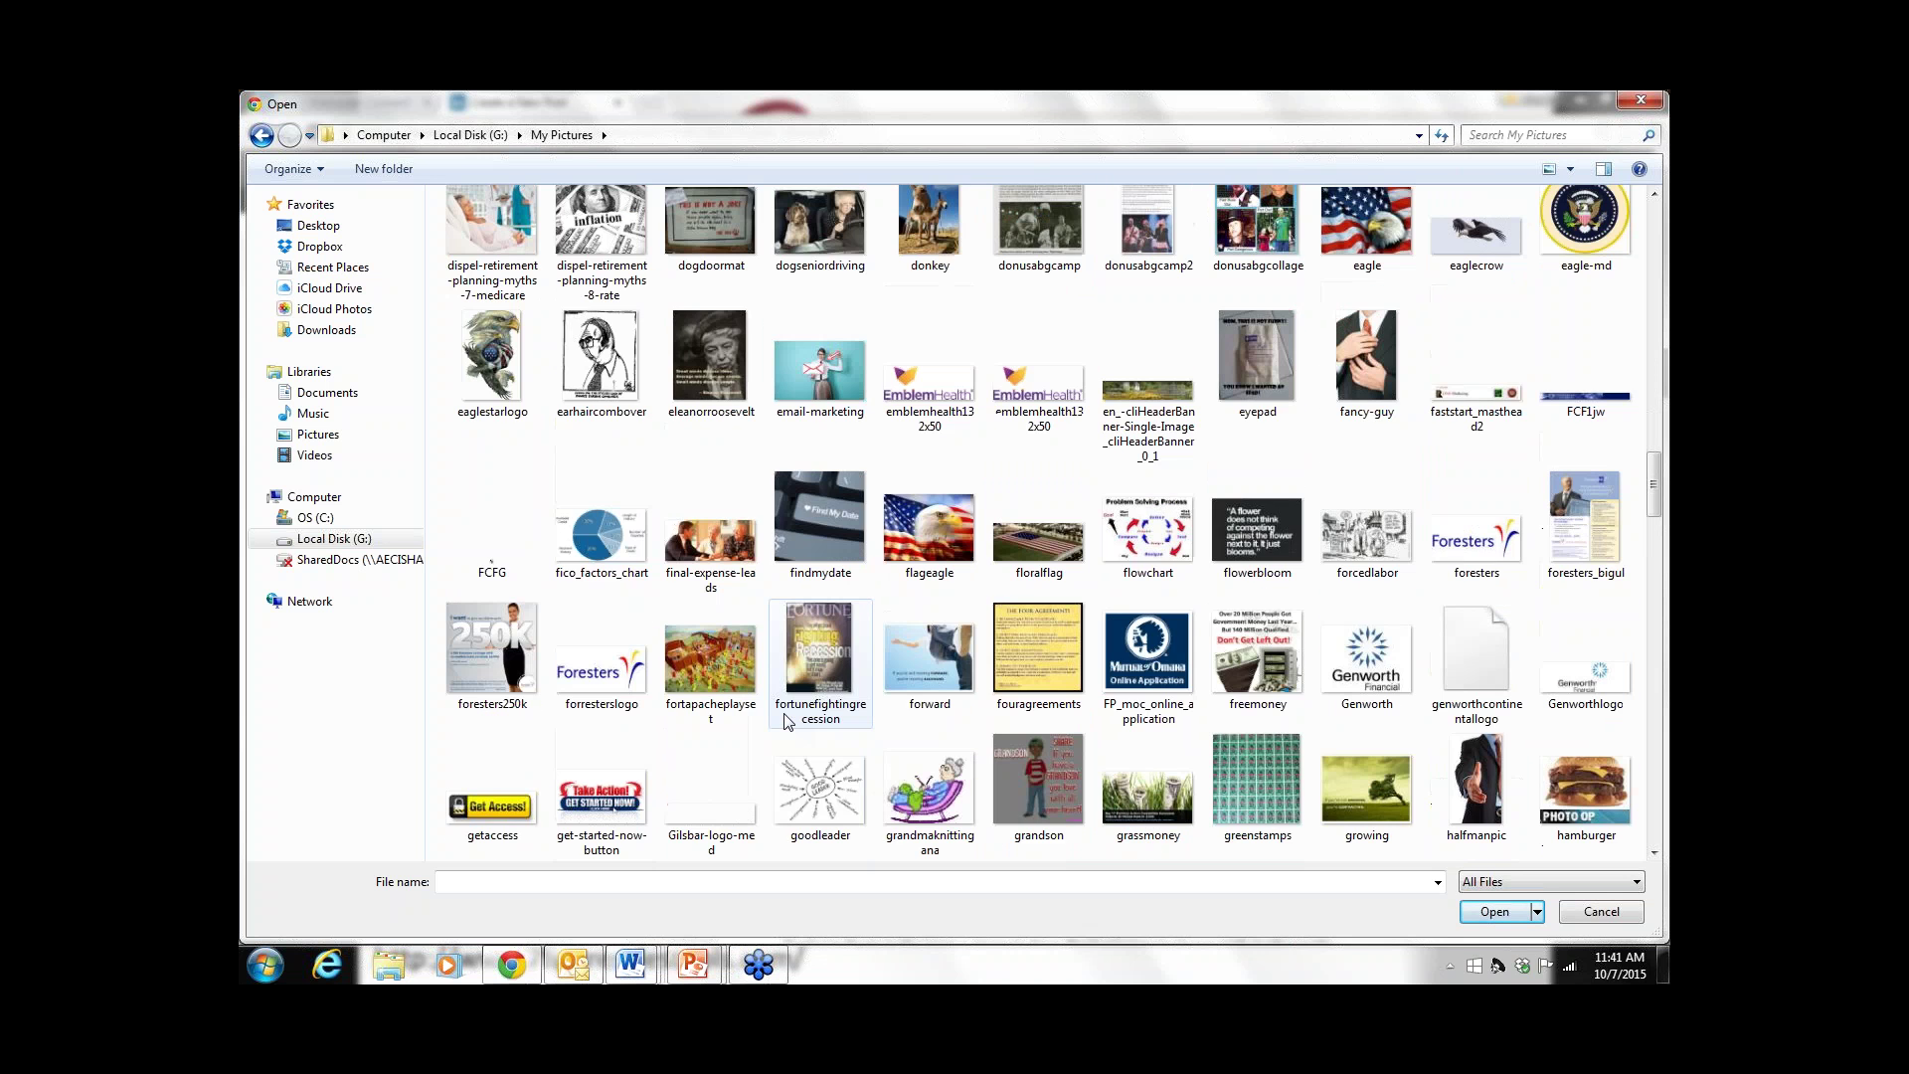
{"action": "double_click", "coordinate": [1380, 369]}
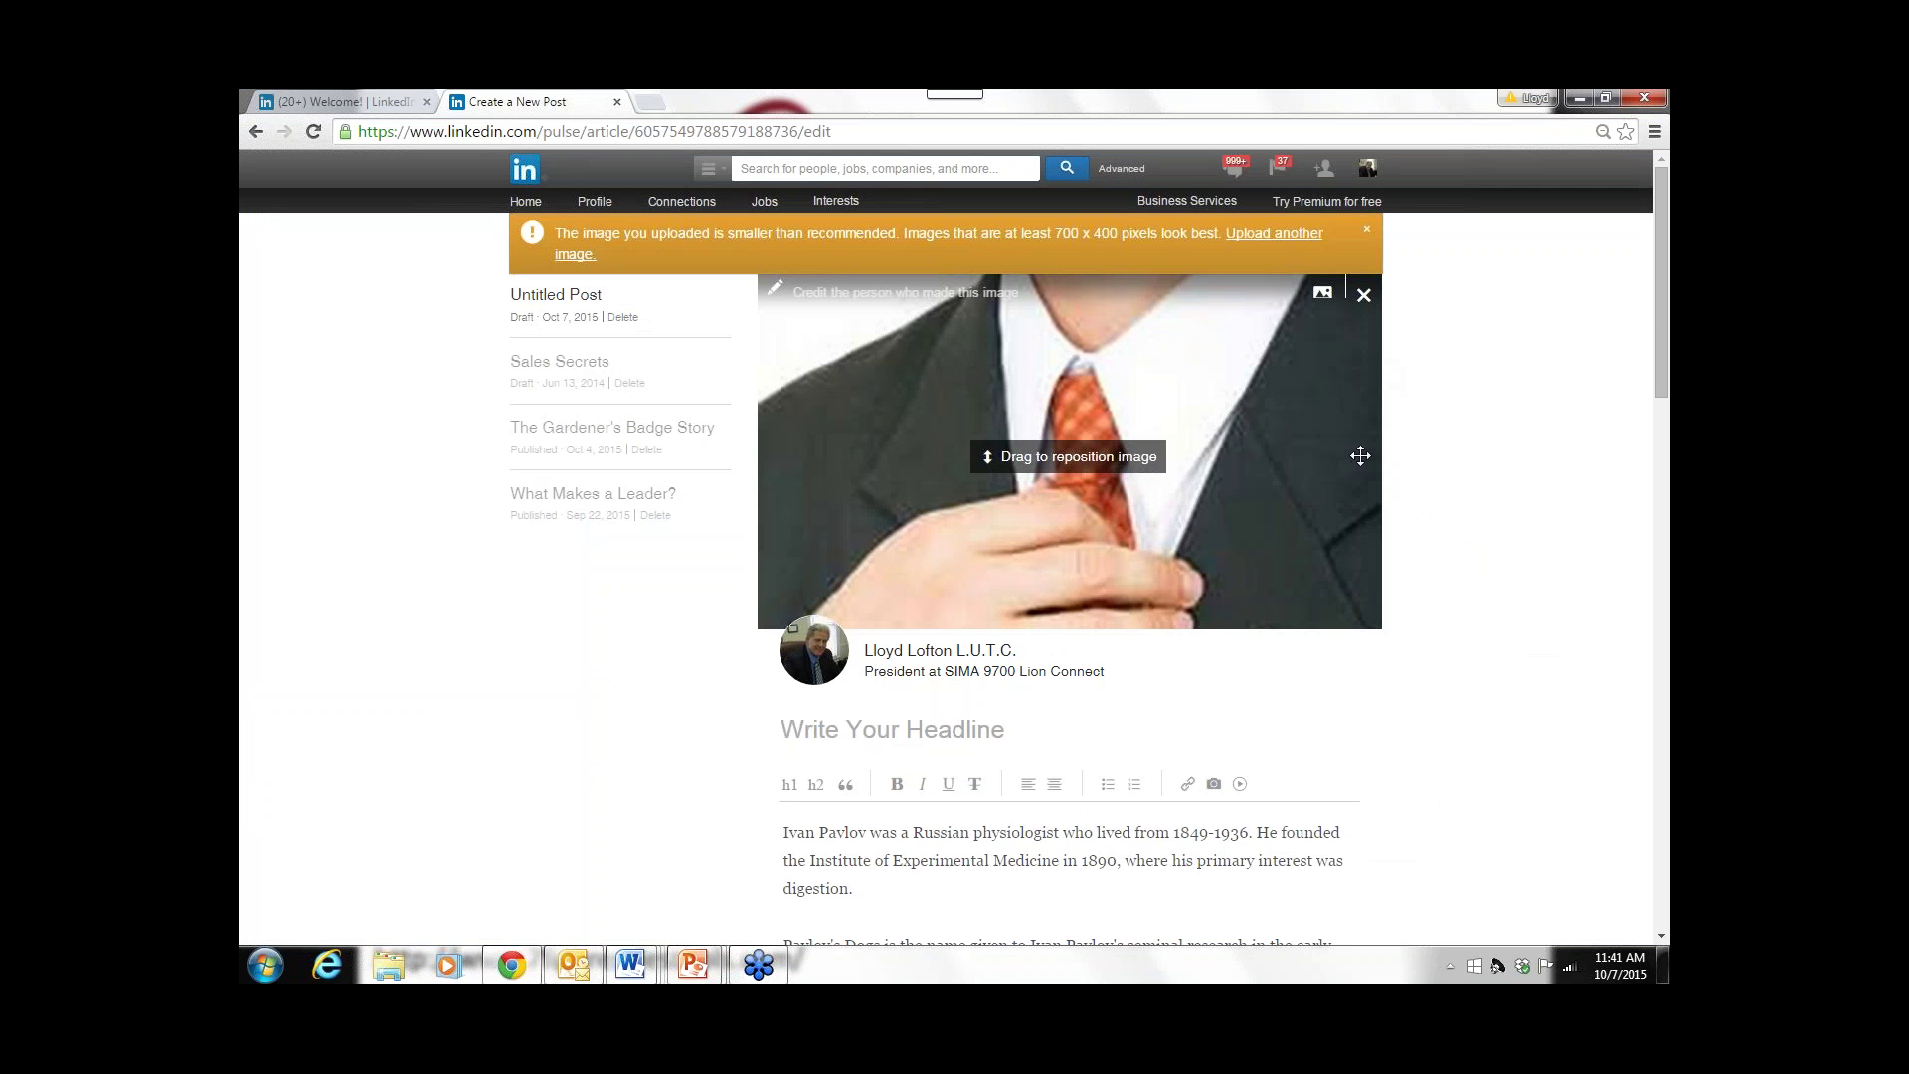
- Enter "What Pavlov problem can you solve?" as the post's headline
{"action": "scroll", "coordinate": [955, 556], "scroll_direction": "down", "scroll_amount": 1}
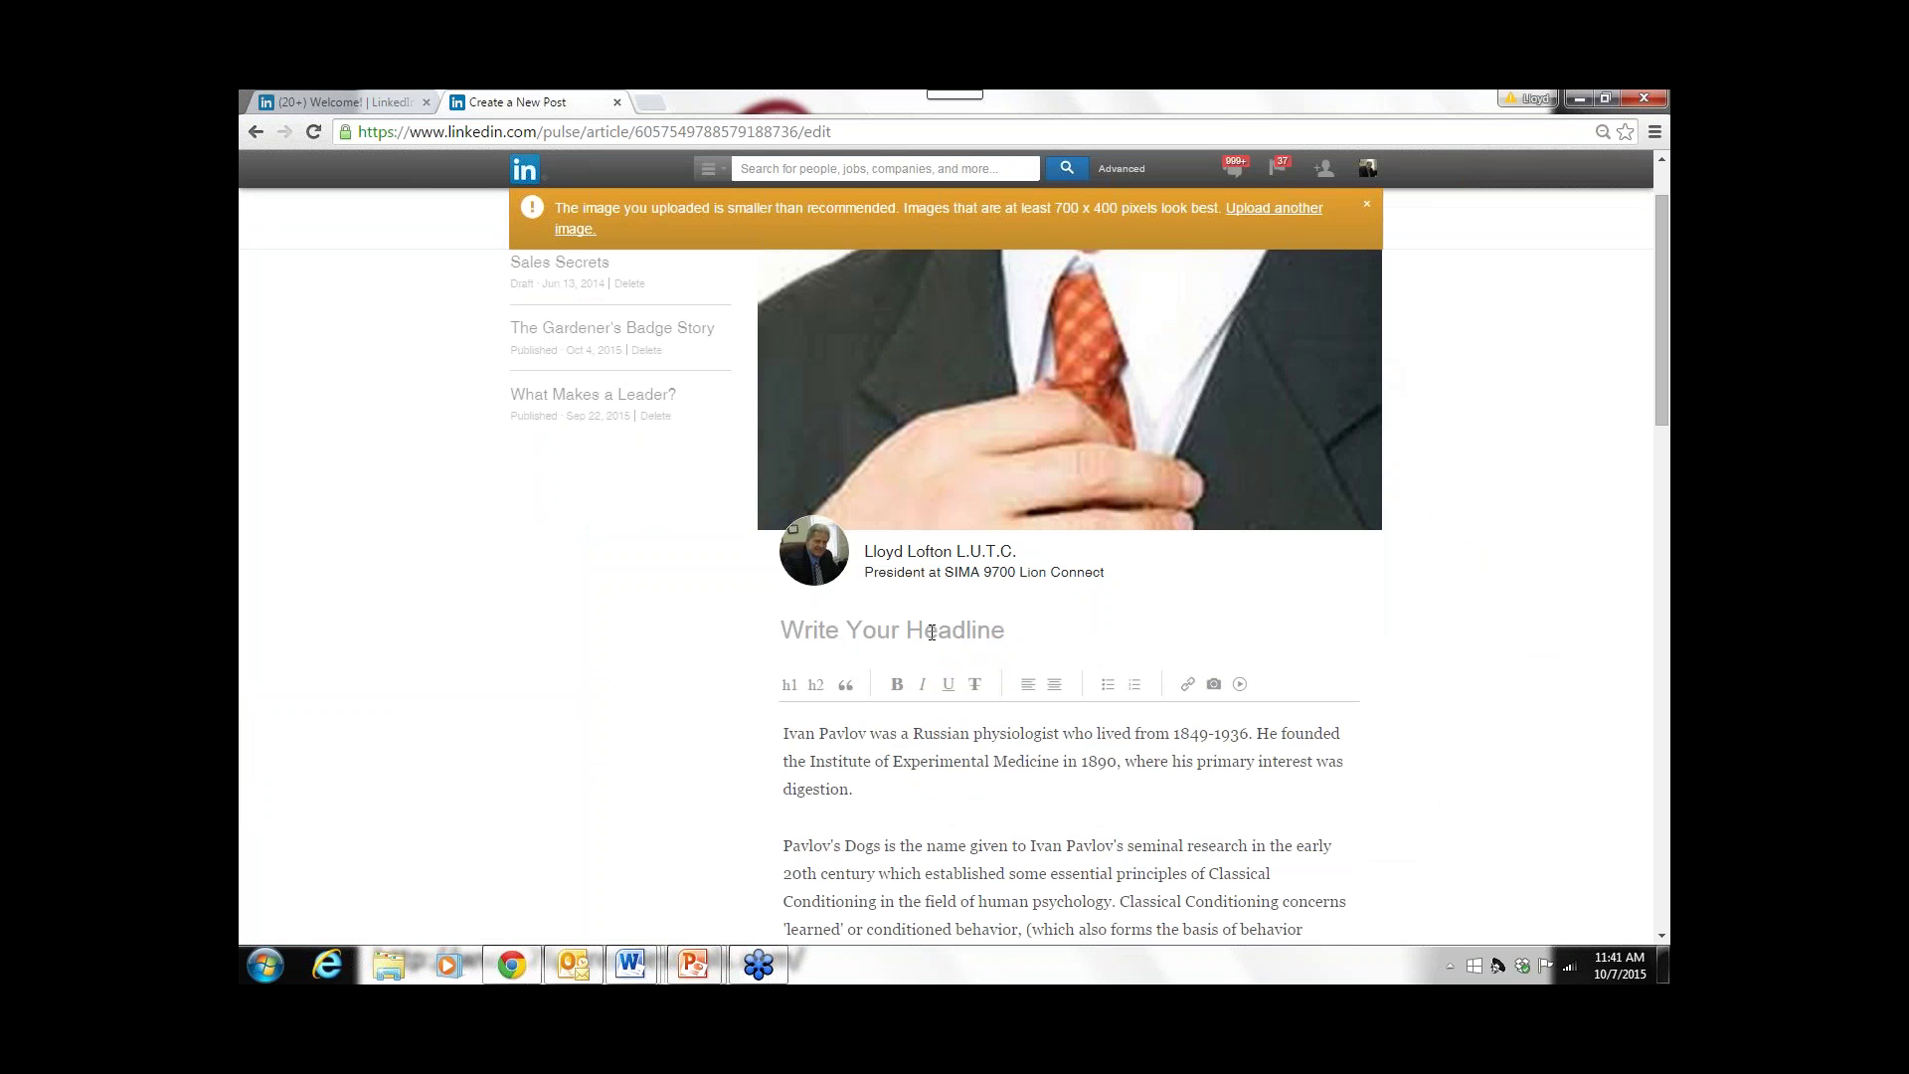
{"action": "type", "text": "What Pavlov problem"}
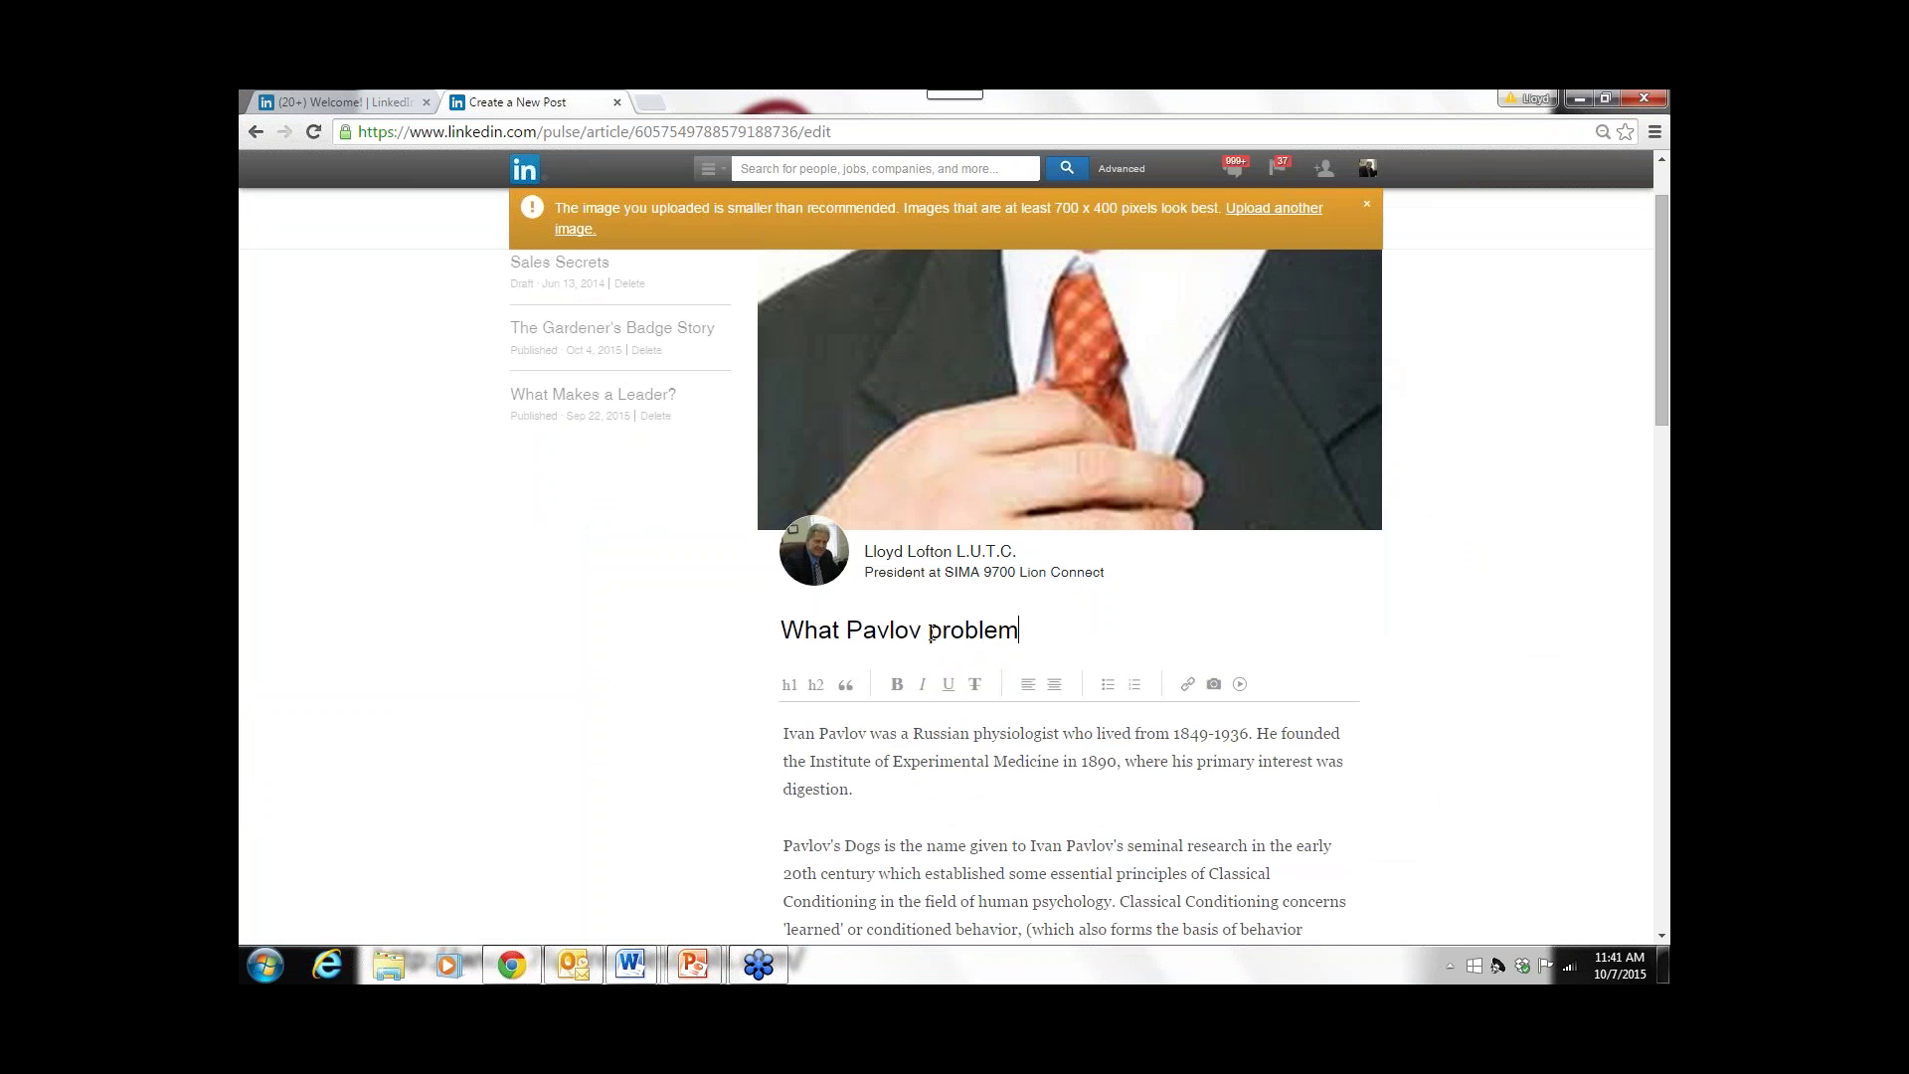
{"action": "type", "text": " can you solve?"}
{"action": "scroll", "coordinate": [1377, 467], "scroll_direction": "up", "scroll_amount": 1}
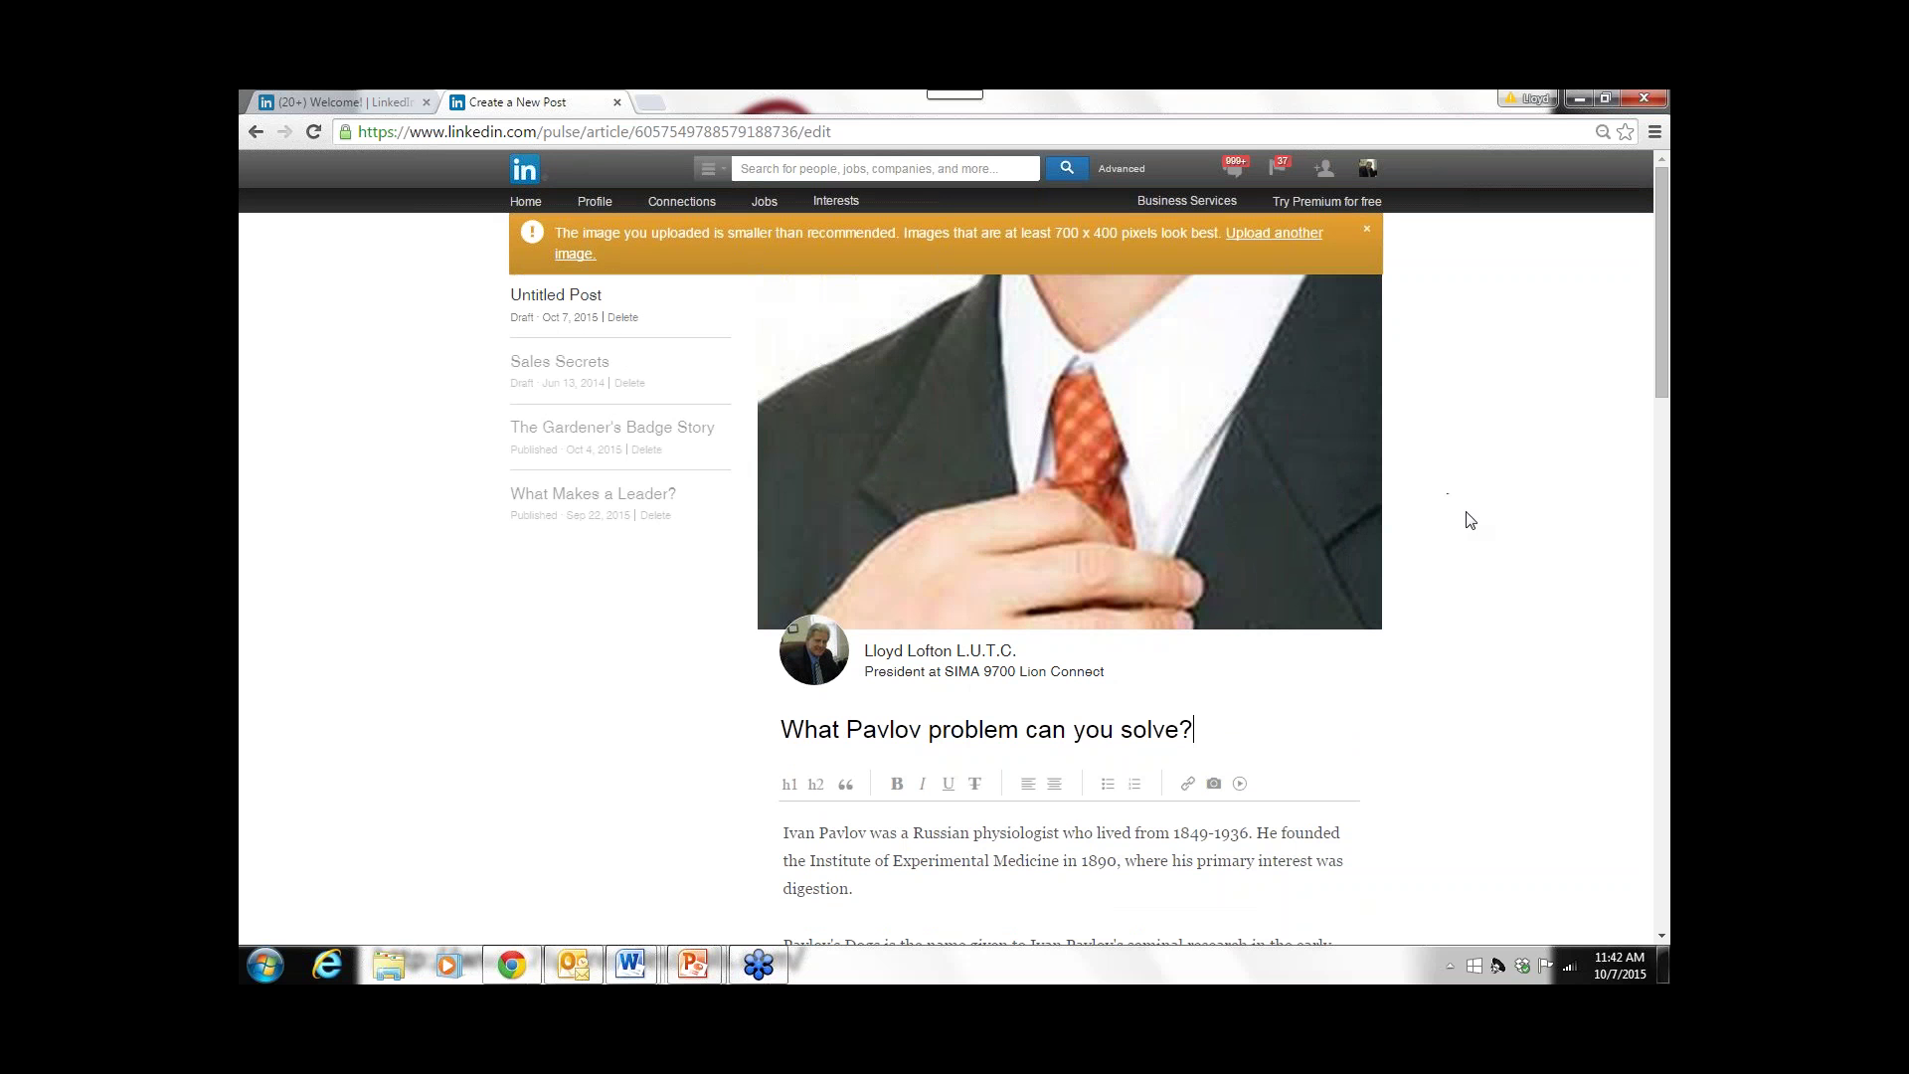
- Dismiss the image size notice and publish the post, confirming the publication
{"action": "left_click", "coordinate": [1368, 236]}
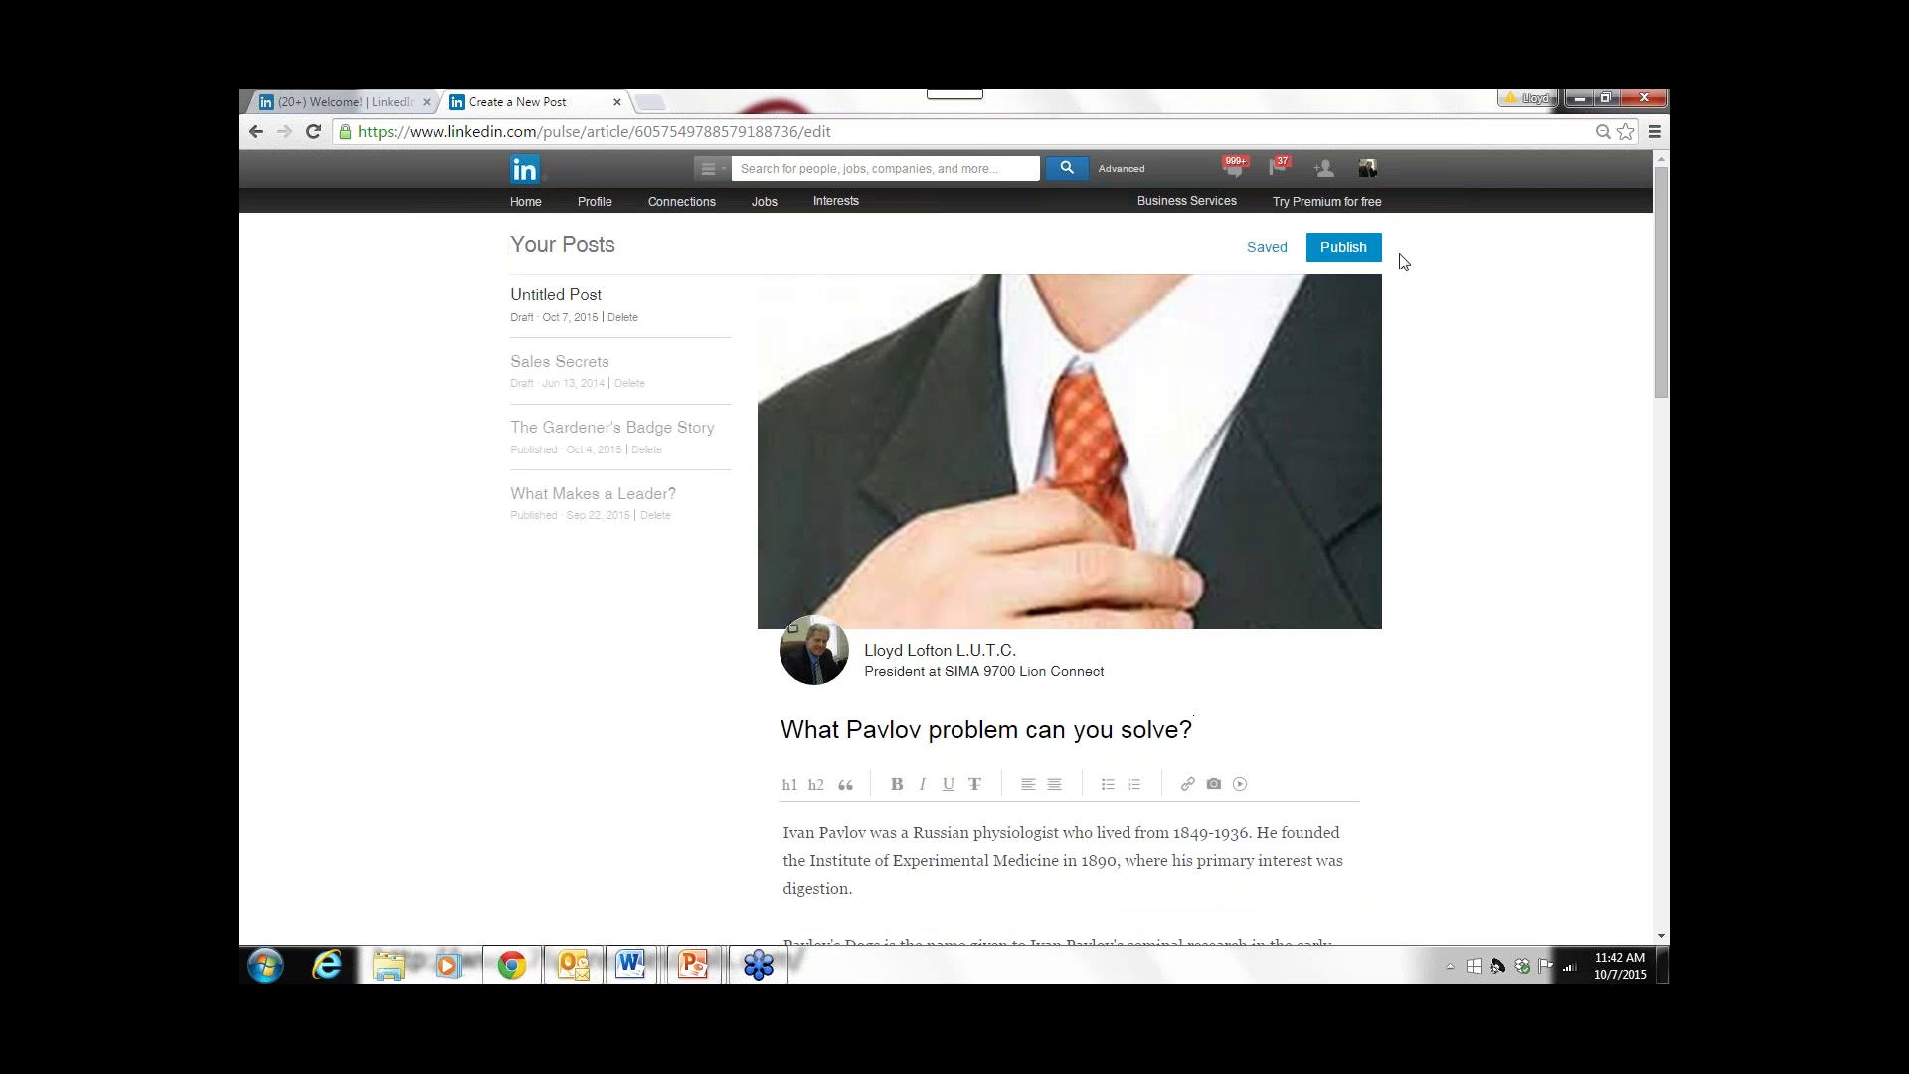
{"action": "left_click", "coordinate": [1346, 253]}
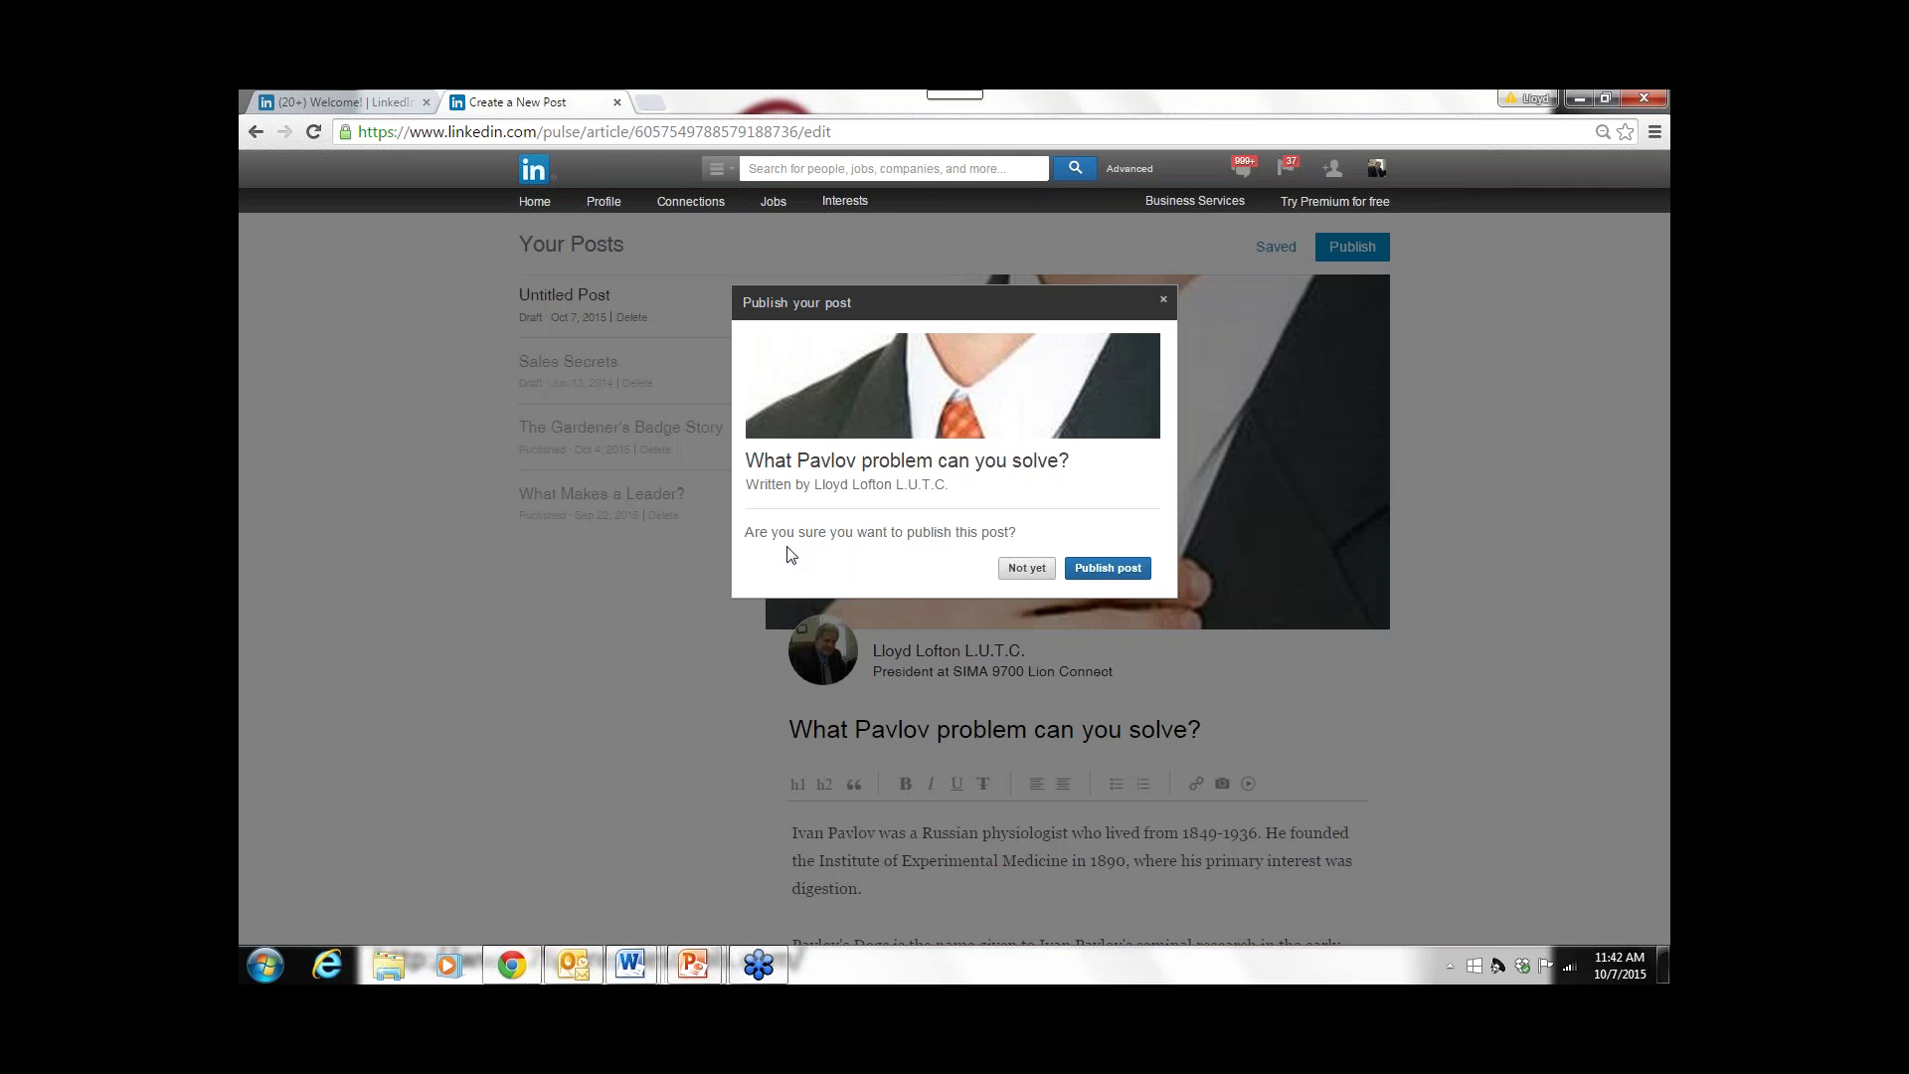
{"action": "left_click", "coordinate": [1106, 569]}
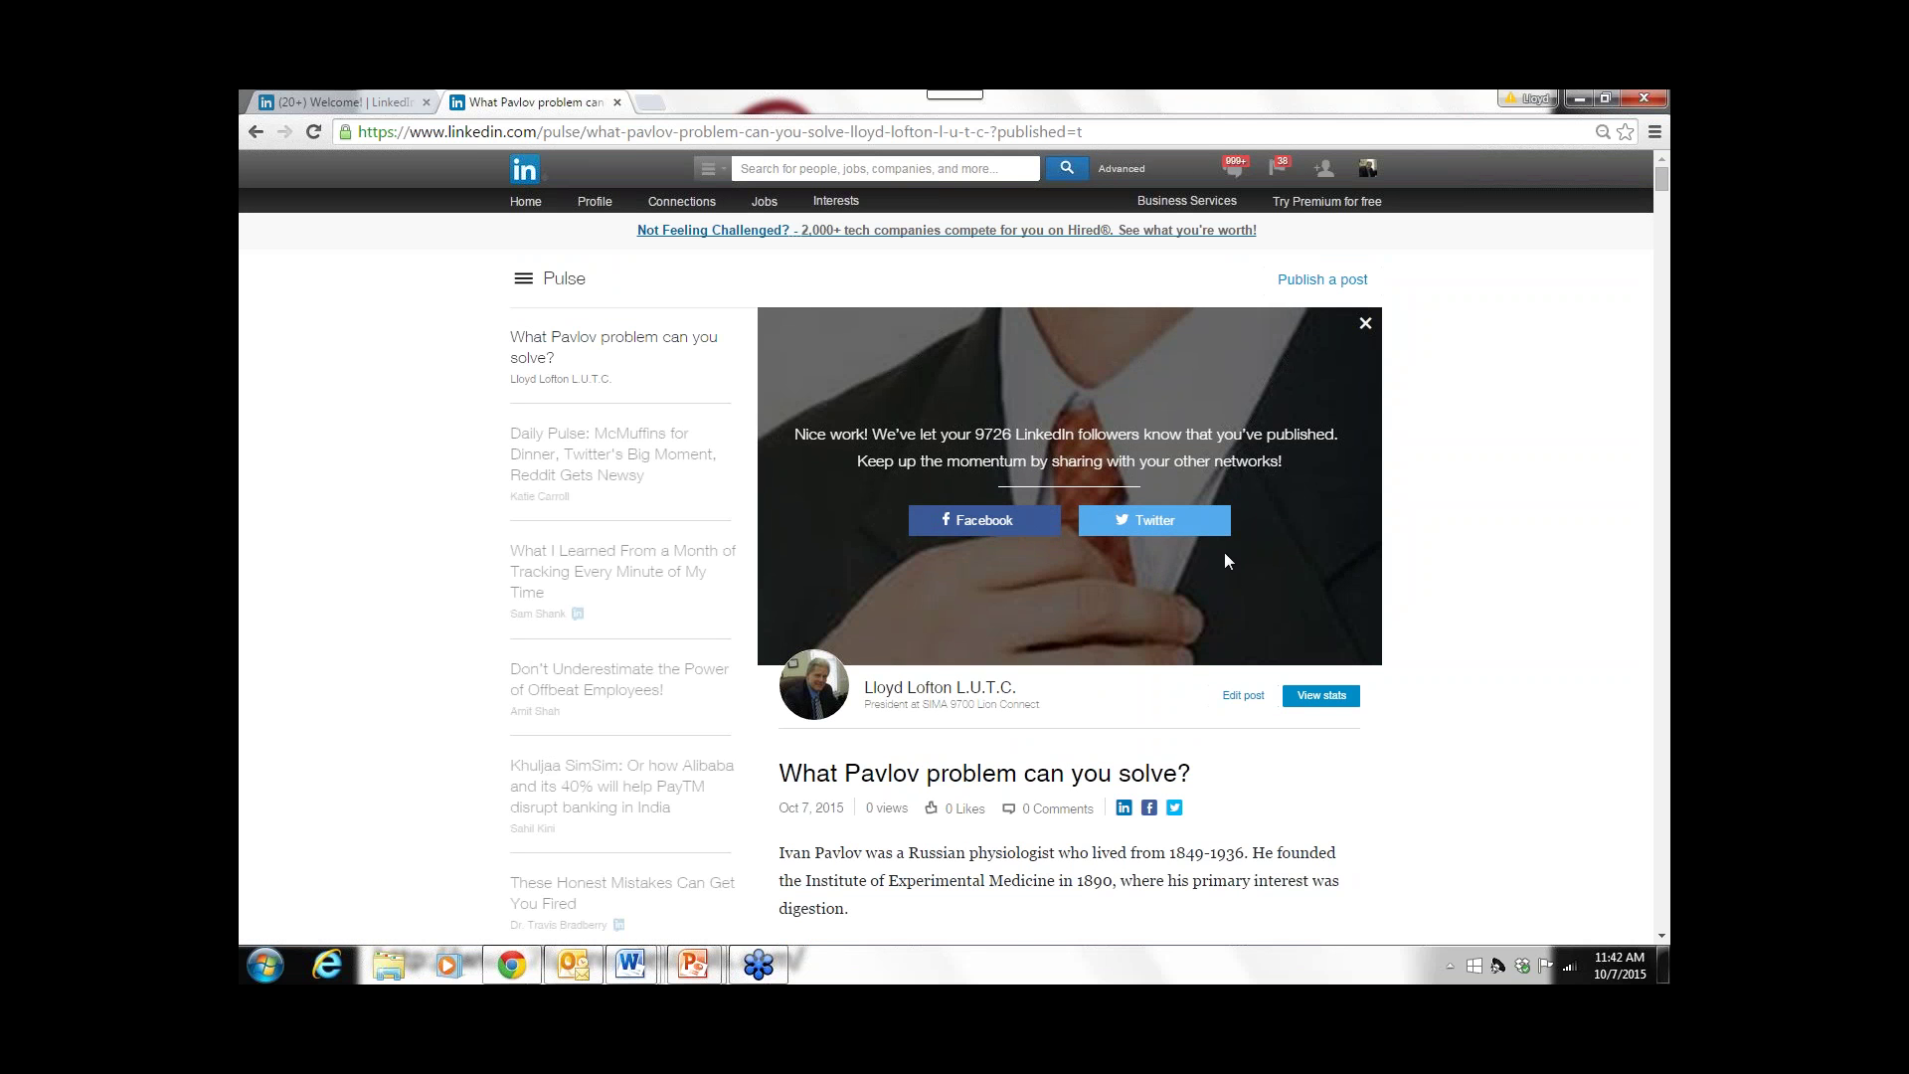
- Start sharing the published post on Facebook, log in with a stored account password and let the browser save it
{"action": "left_click", "coordinate": [989, 524]}
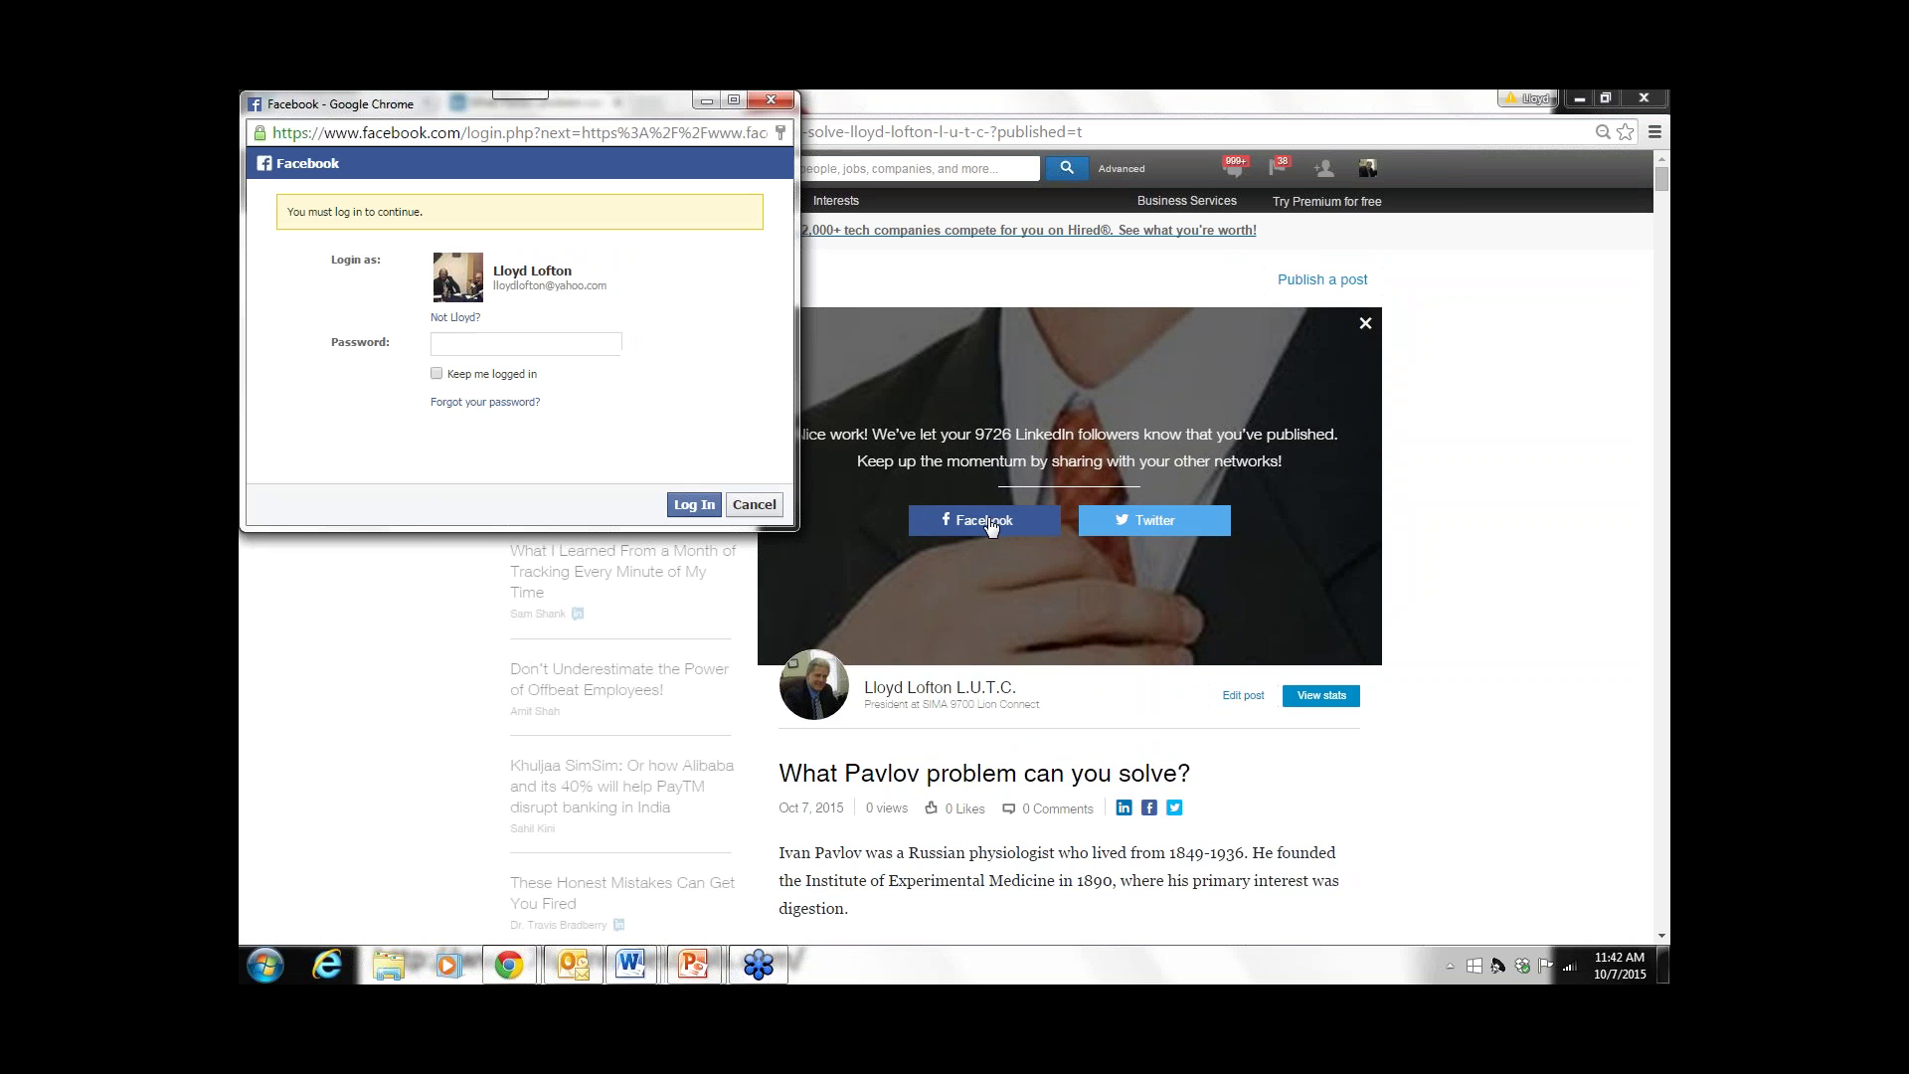
{"action": "left_click", "coordinate": [596, 347]}
{"action": "left_click", "coordinate": [596, 347]}
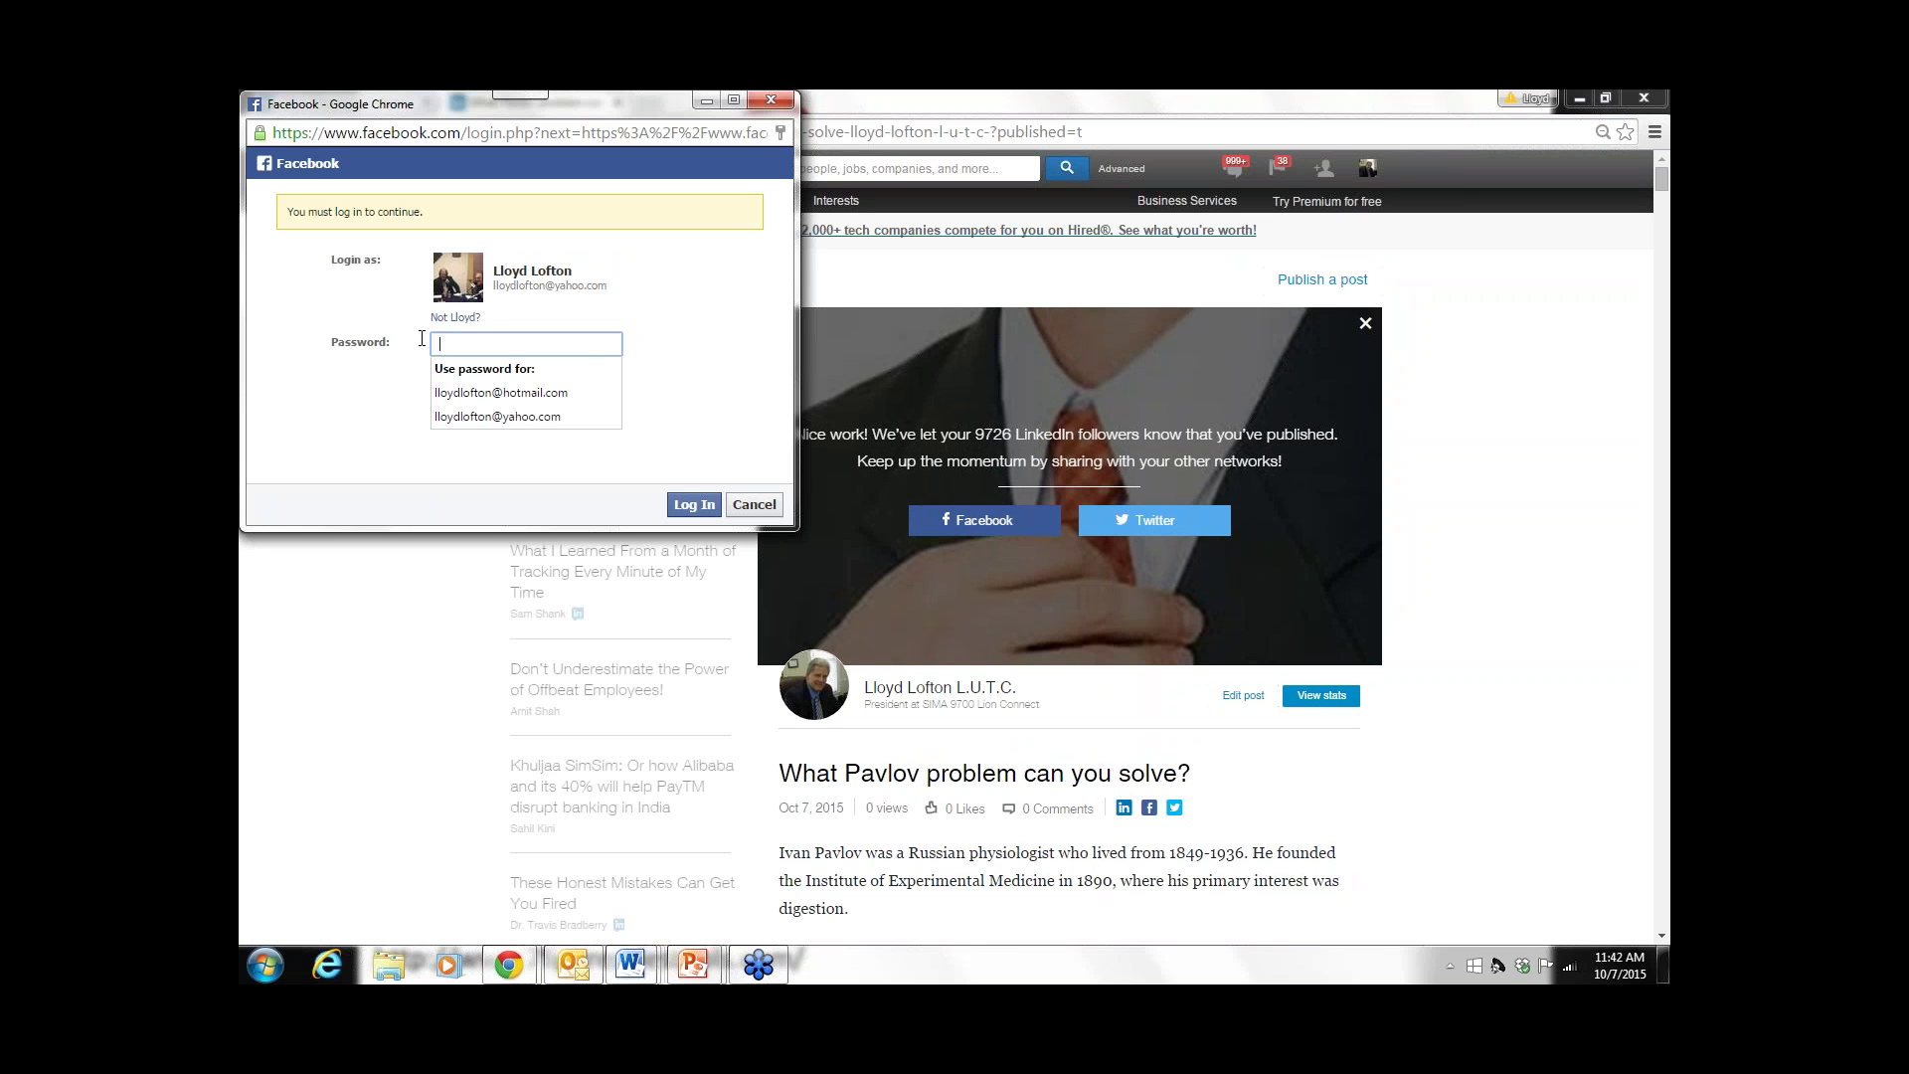
{"action": "left_click", "coordinate": [507, 391]}
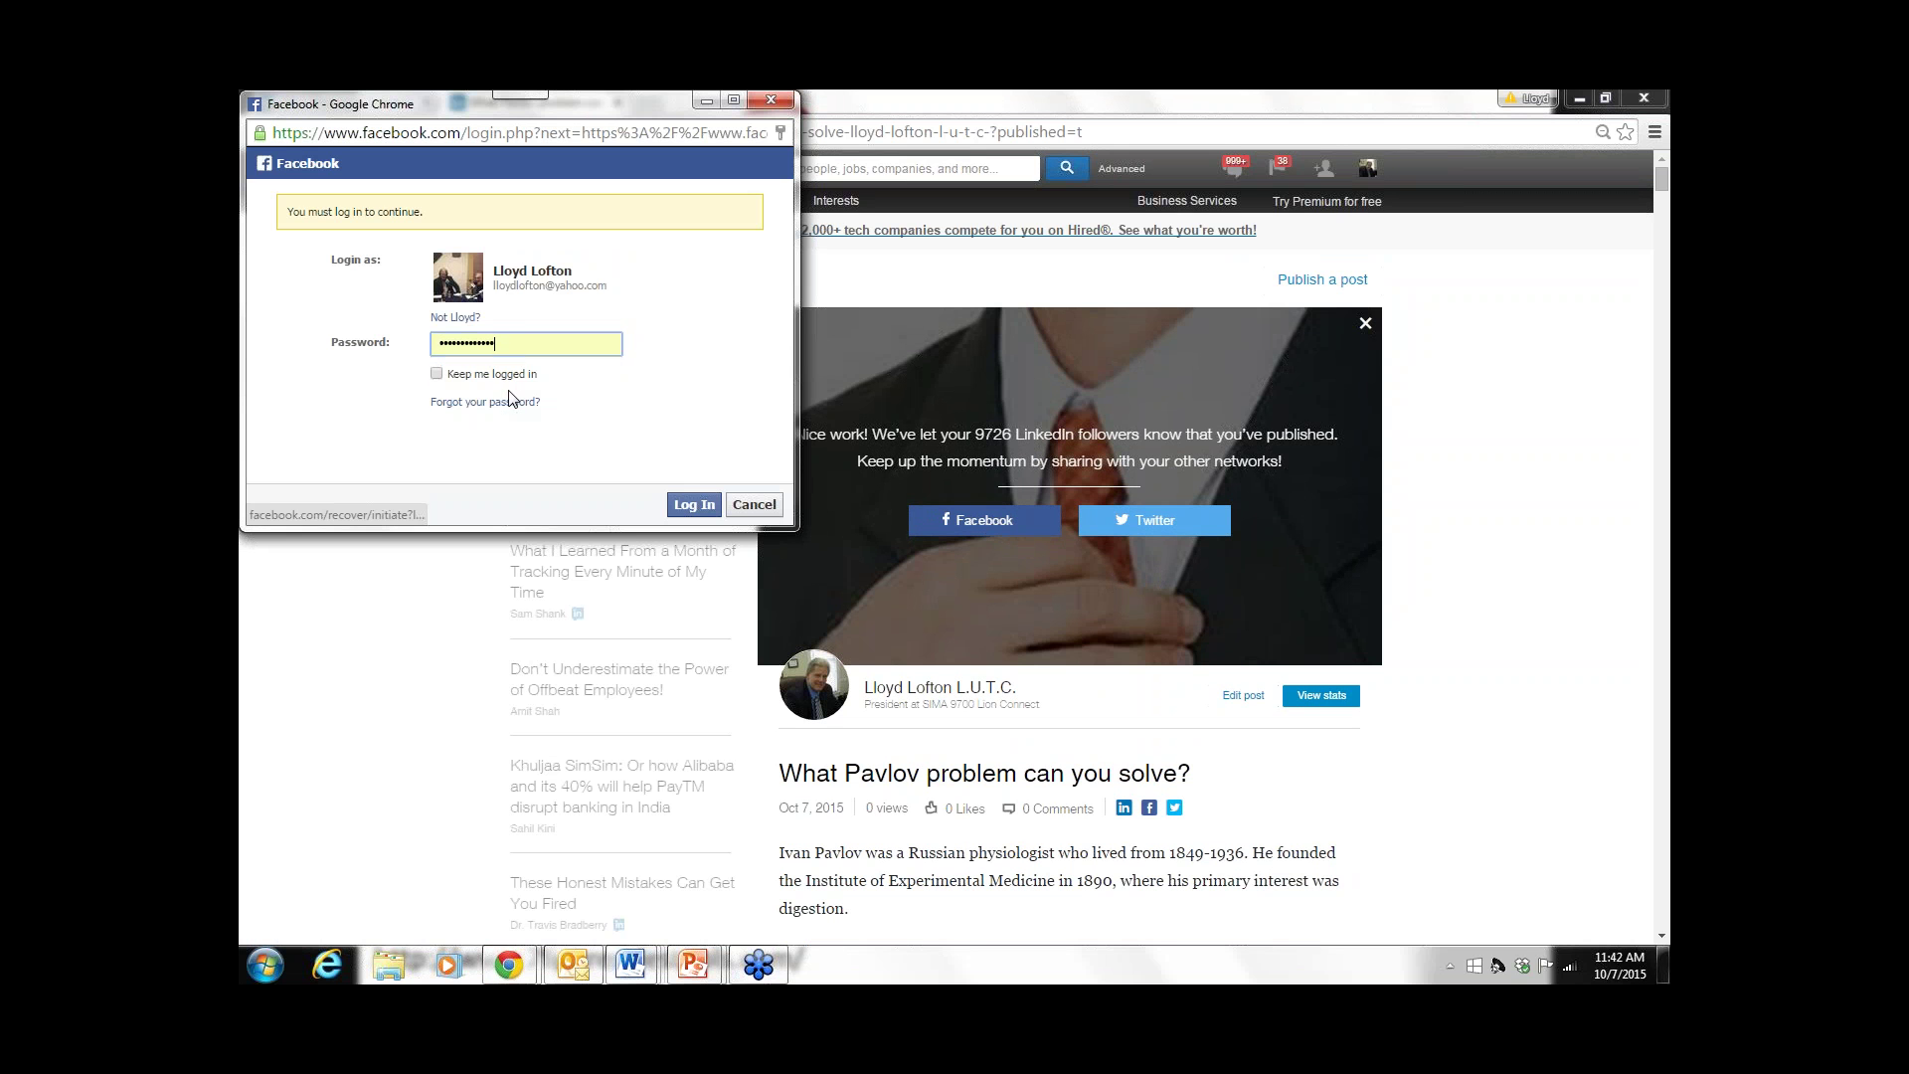
{"action": "left_click", "coordinate": [706, 517]}
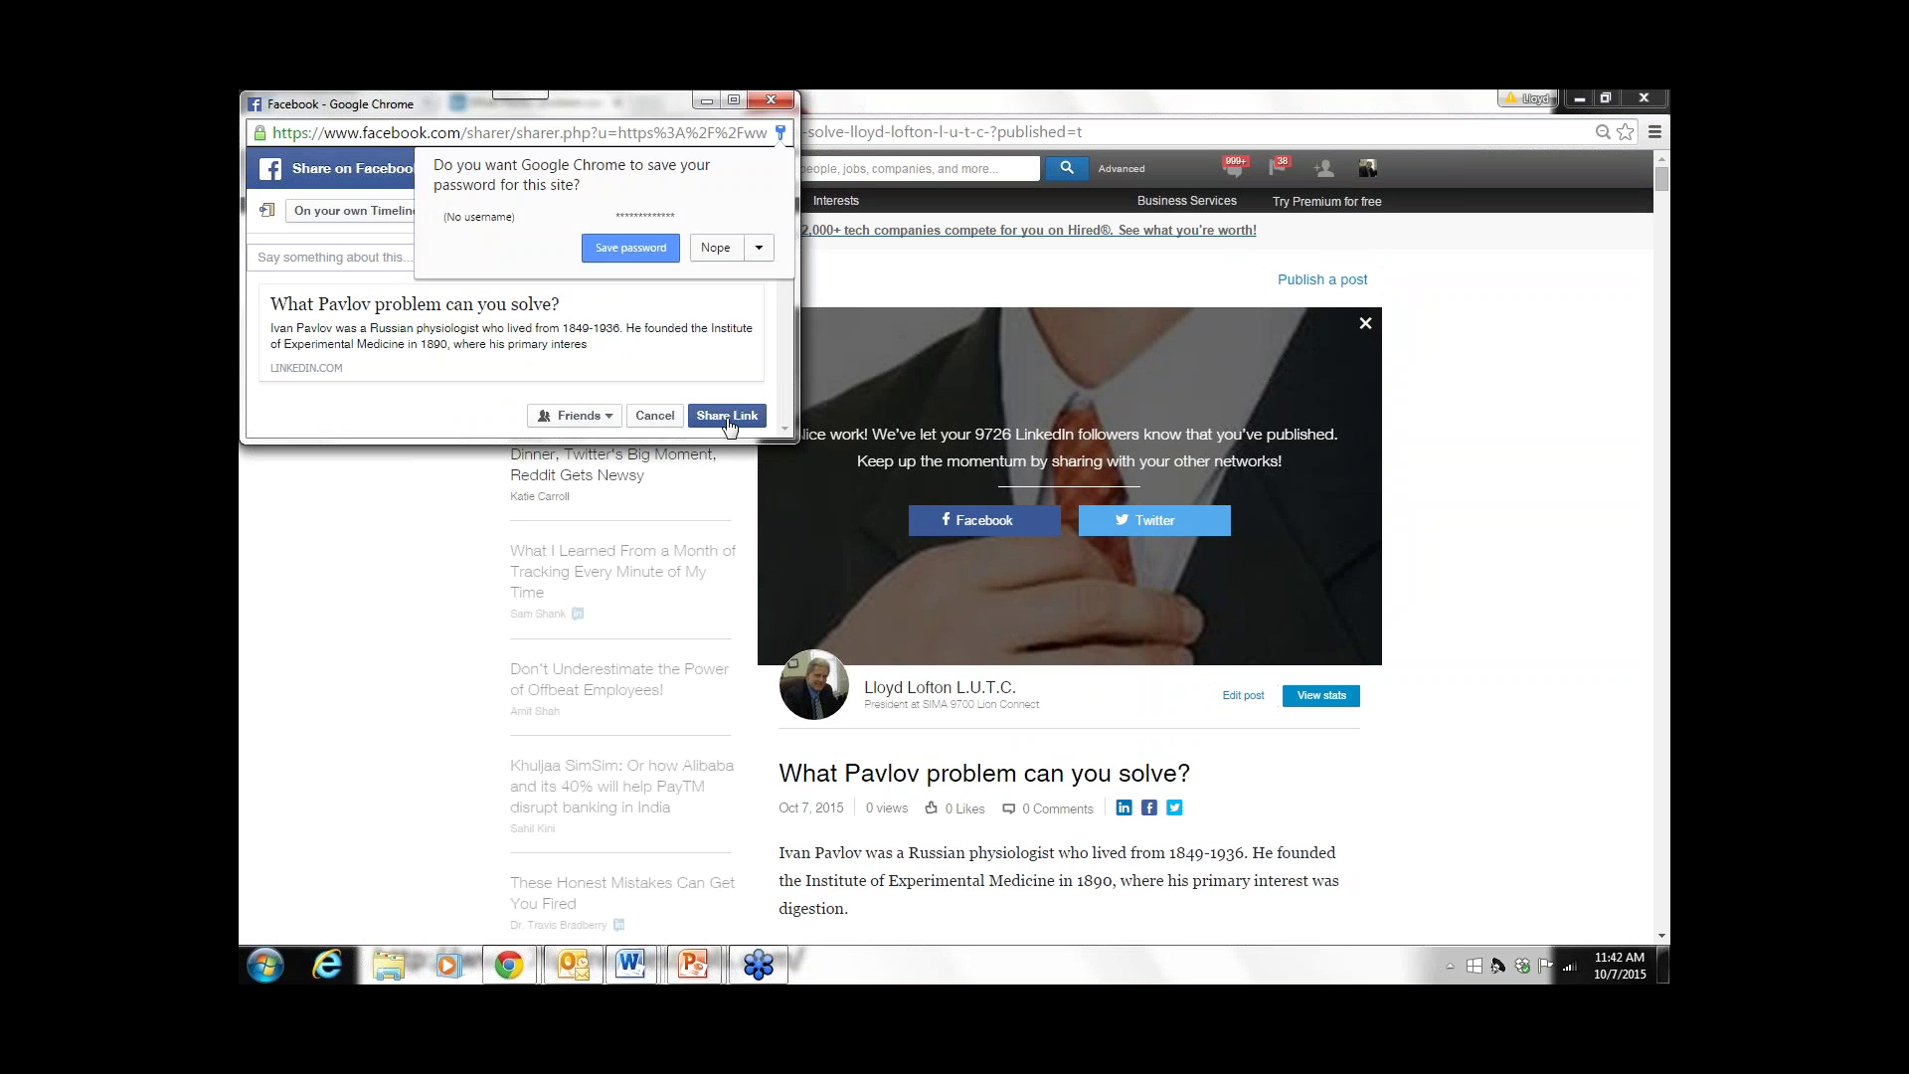
{"action": "left_click", "coordinate": [640, 256]}
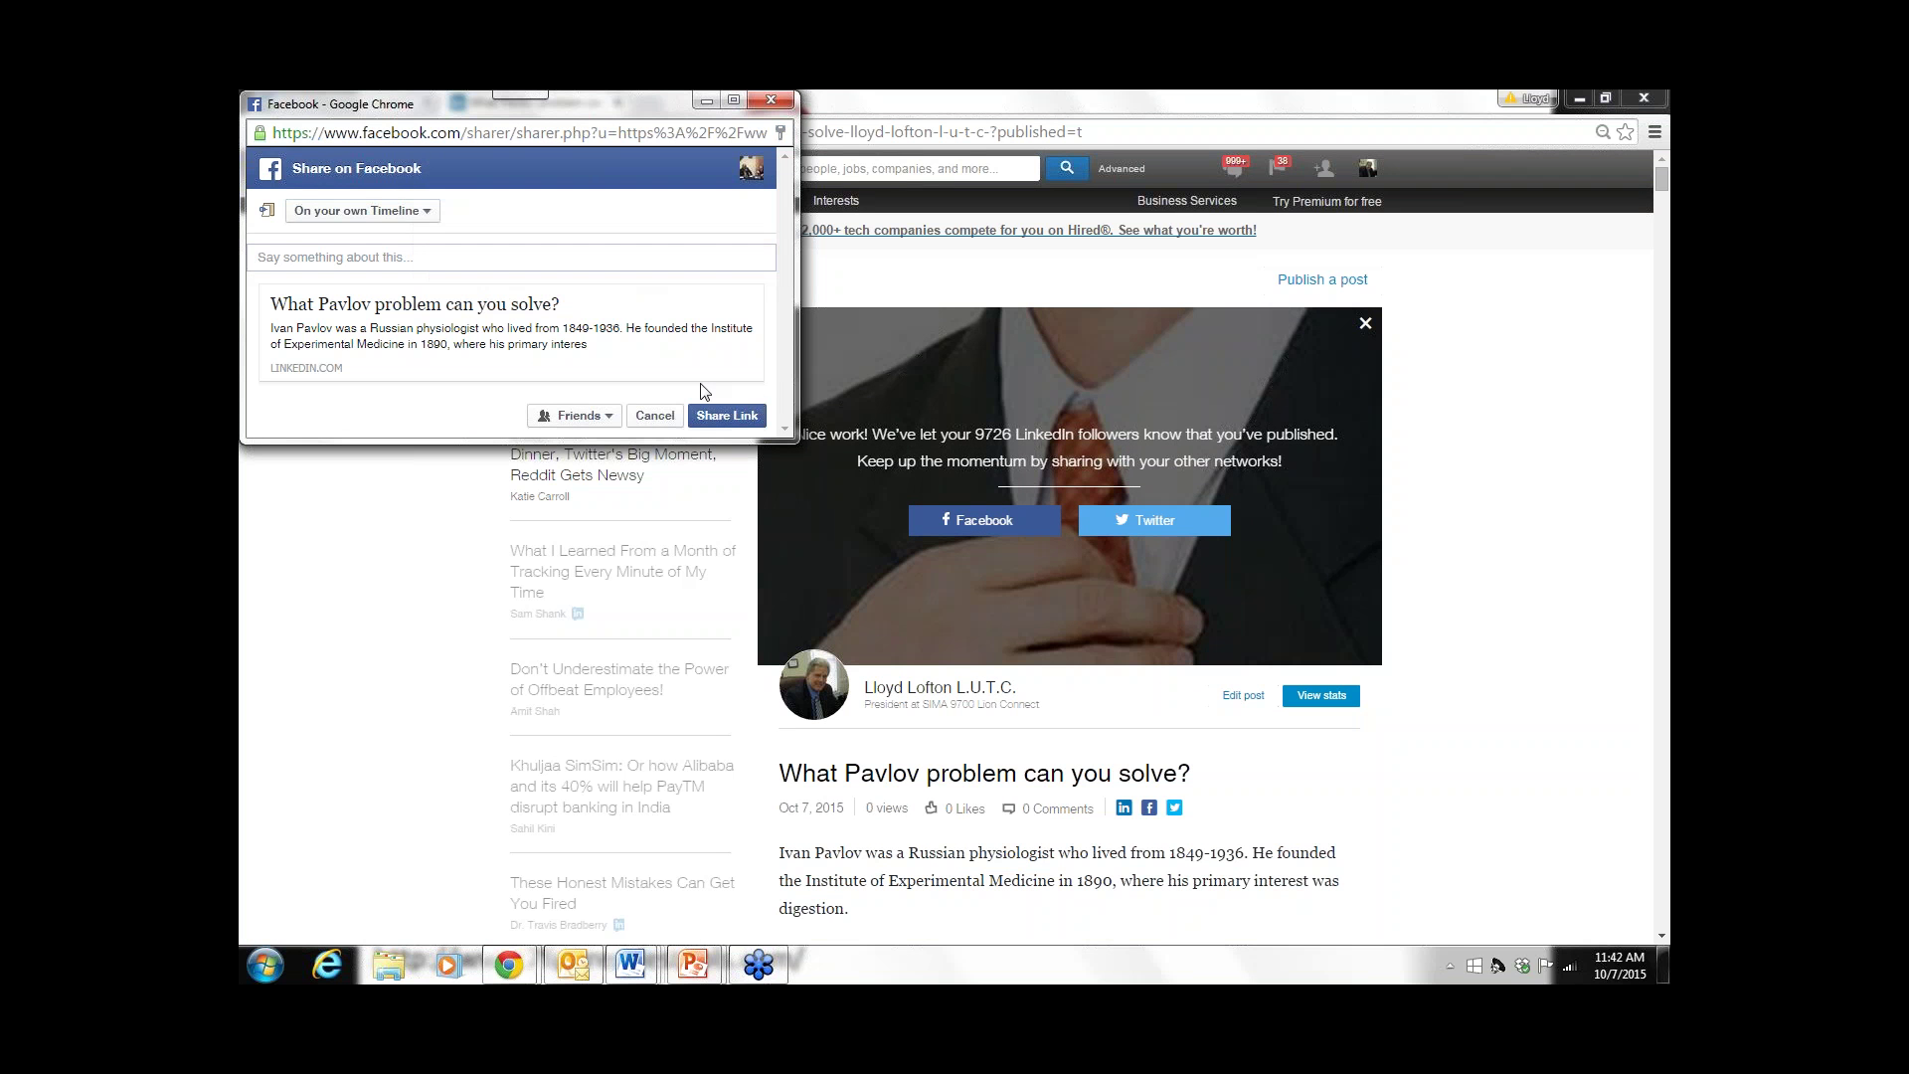
- Share the post's link on the Facebook timeline and tweet it to the Twitter followers with the suggested text
{"action": "left_click", "coordinate": [735, 416]}
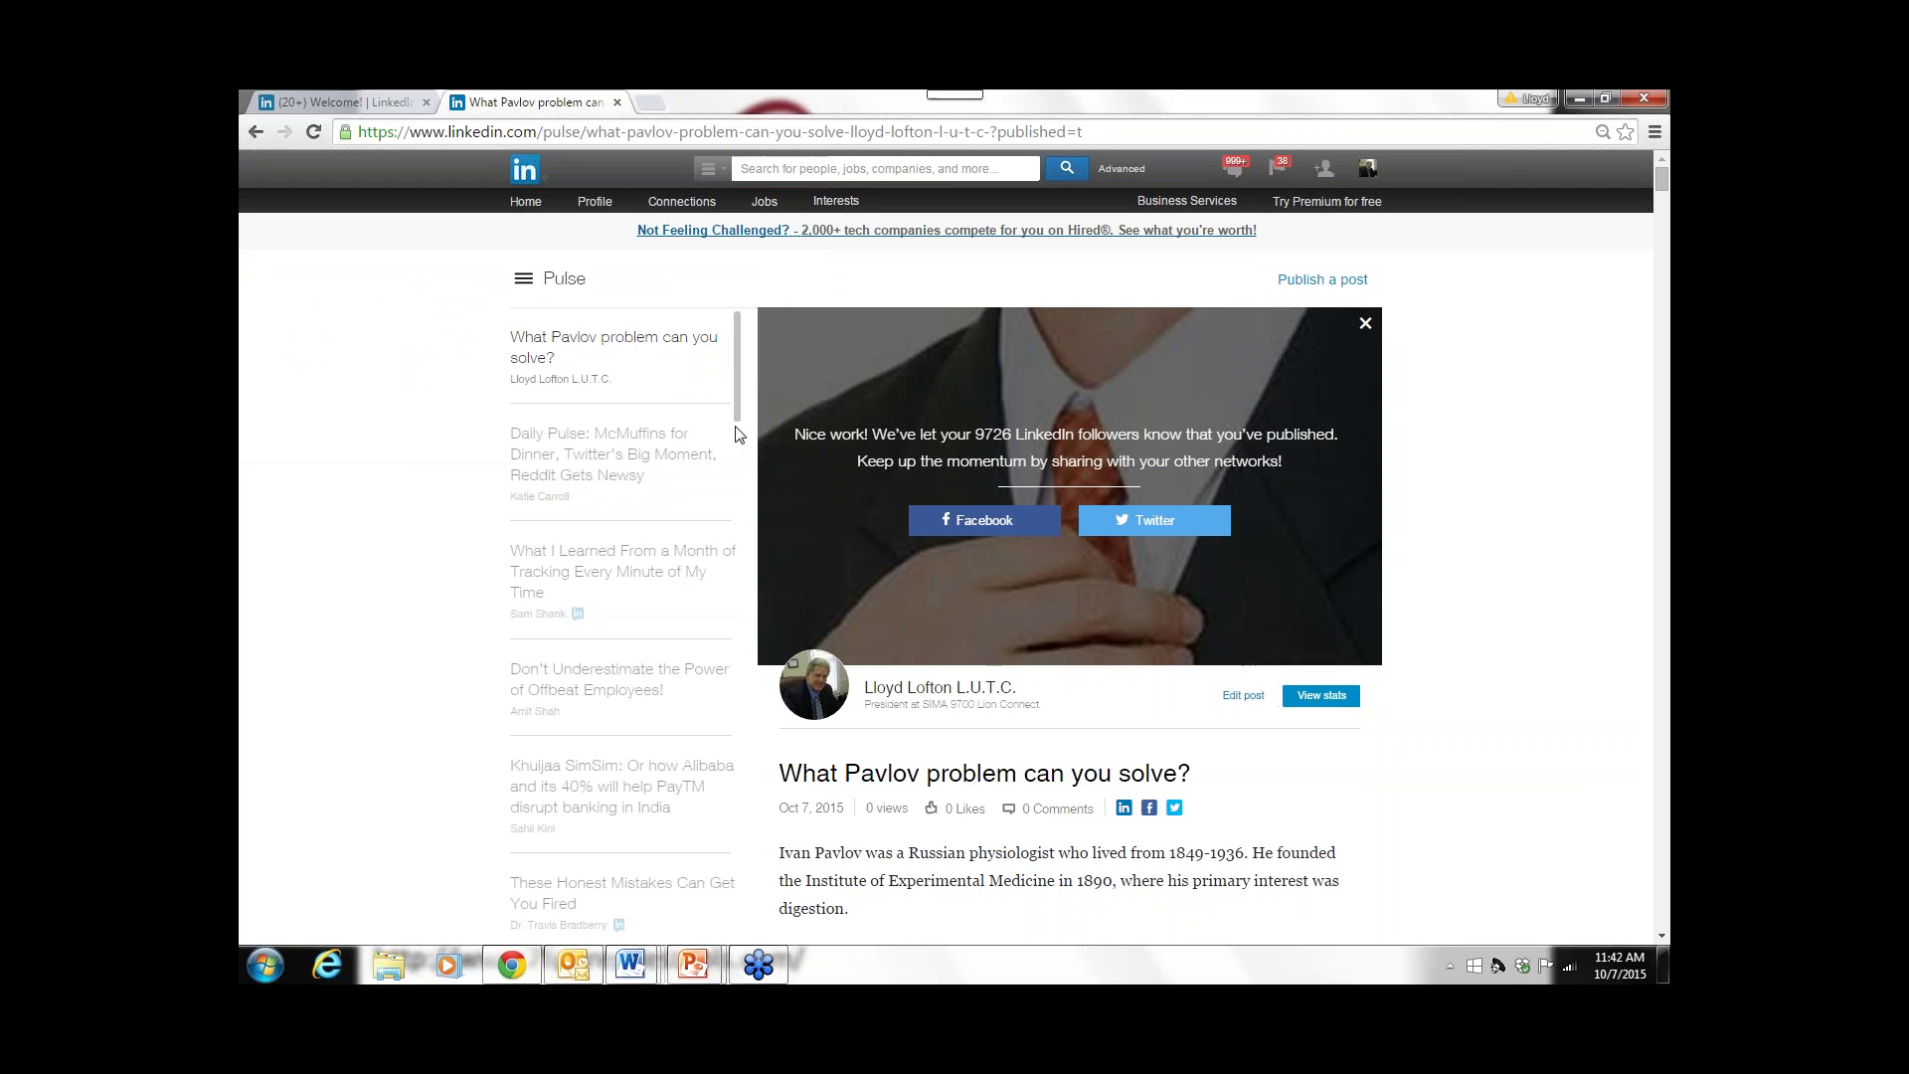
{"action": "left_click", "coordinate": [1146, 509]}
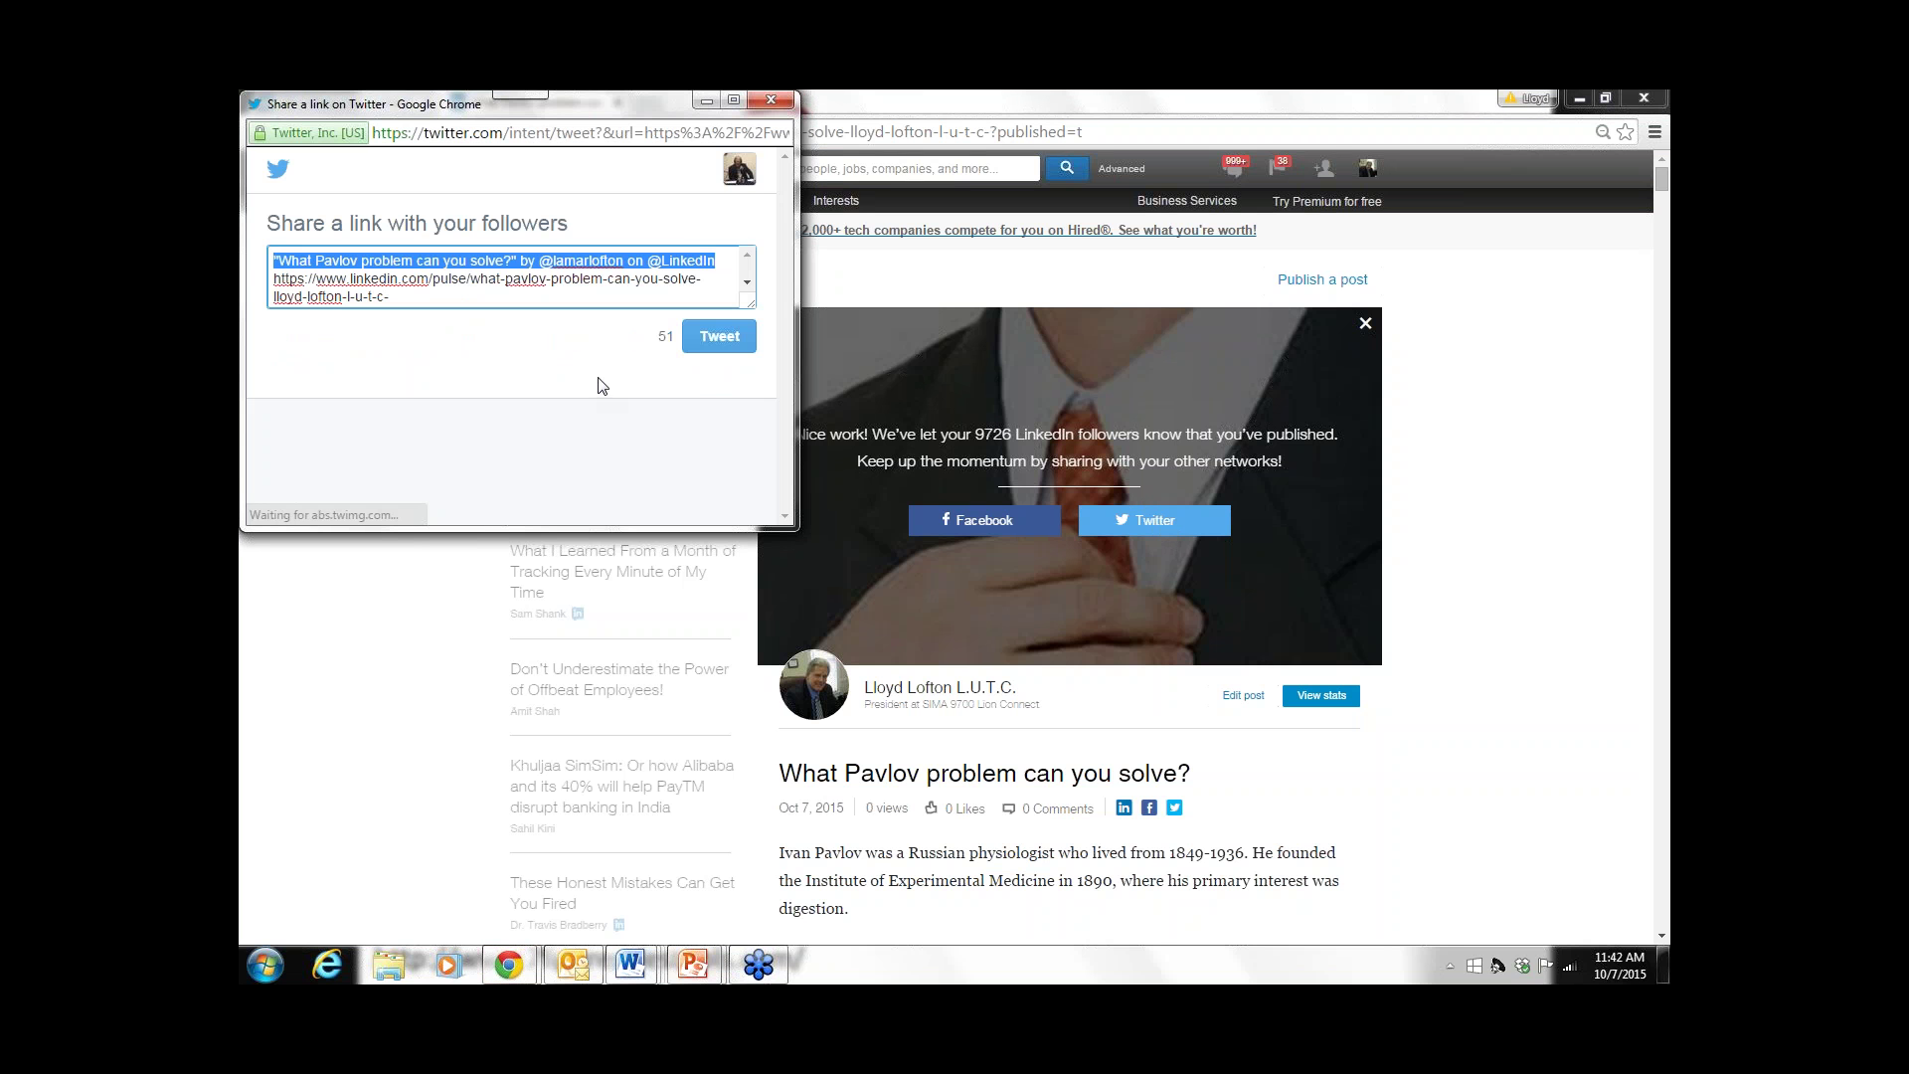
{"action": "left_click", "coordinate": [723, 339]}
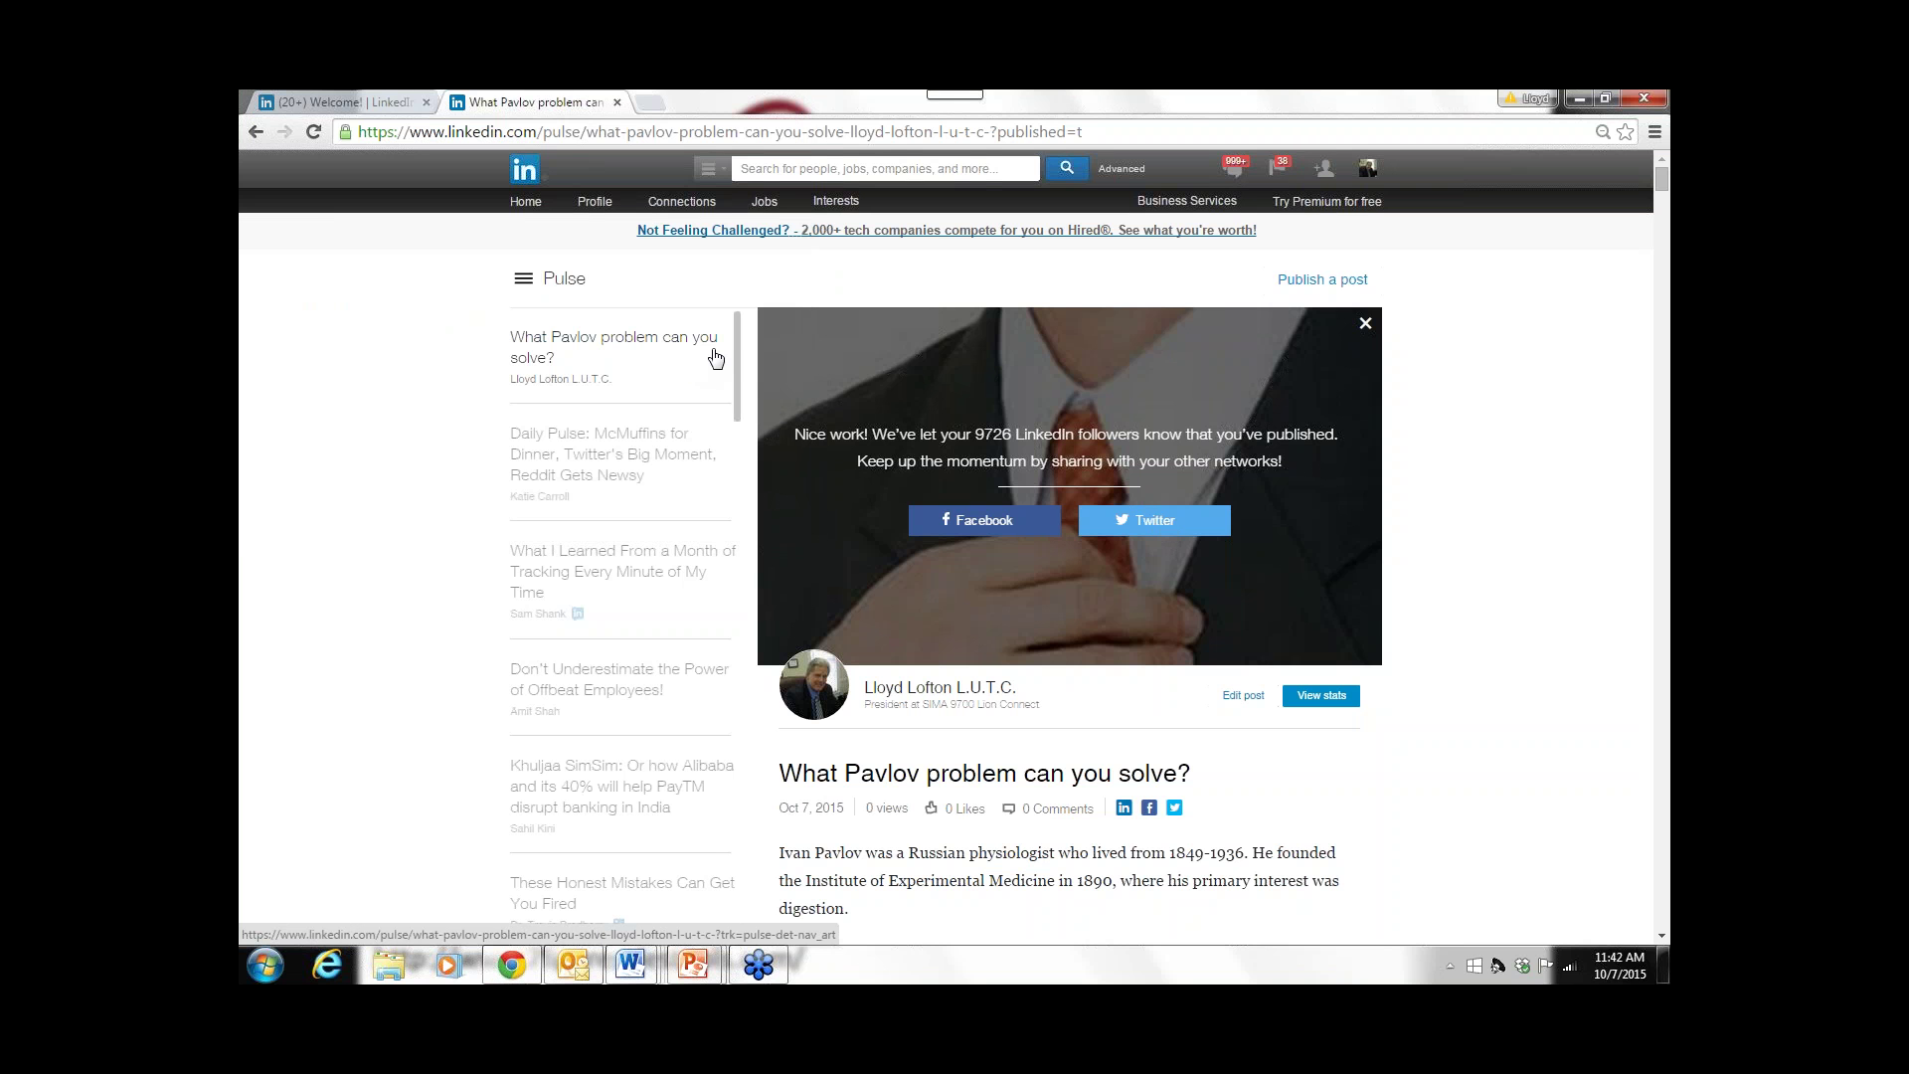
- Start sharing the published post on LinkedIn from its share options and enlarge the share window
{"action": "scroll", "coordinate": [1125, 711], "scroll_direction": "down", "scroll_amount": 1}
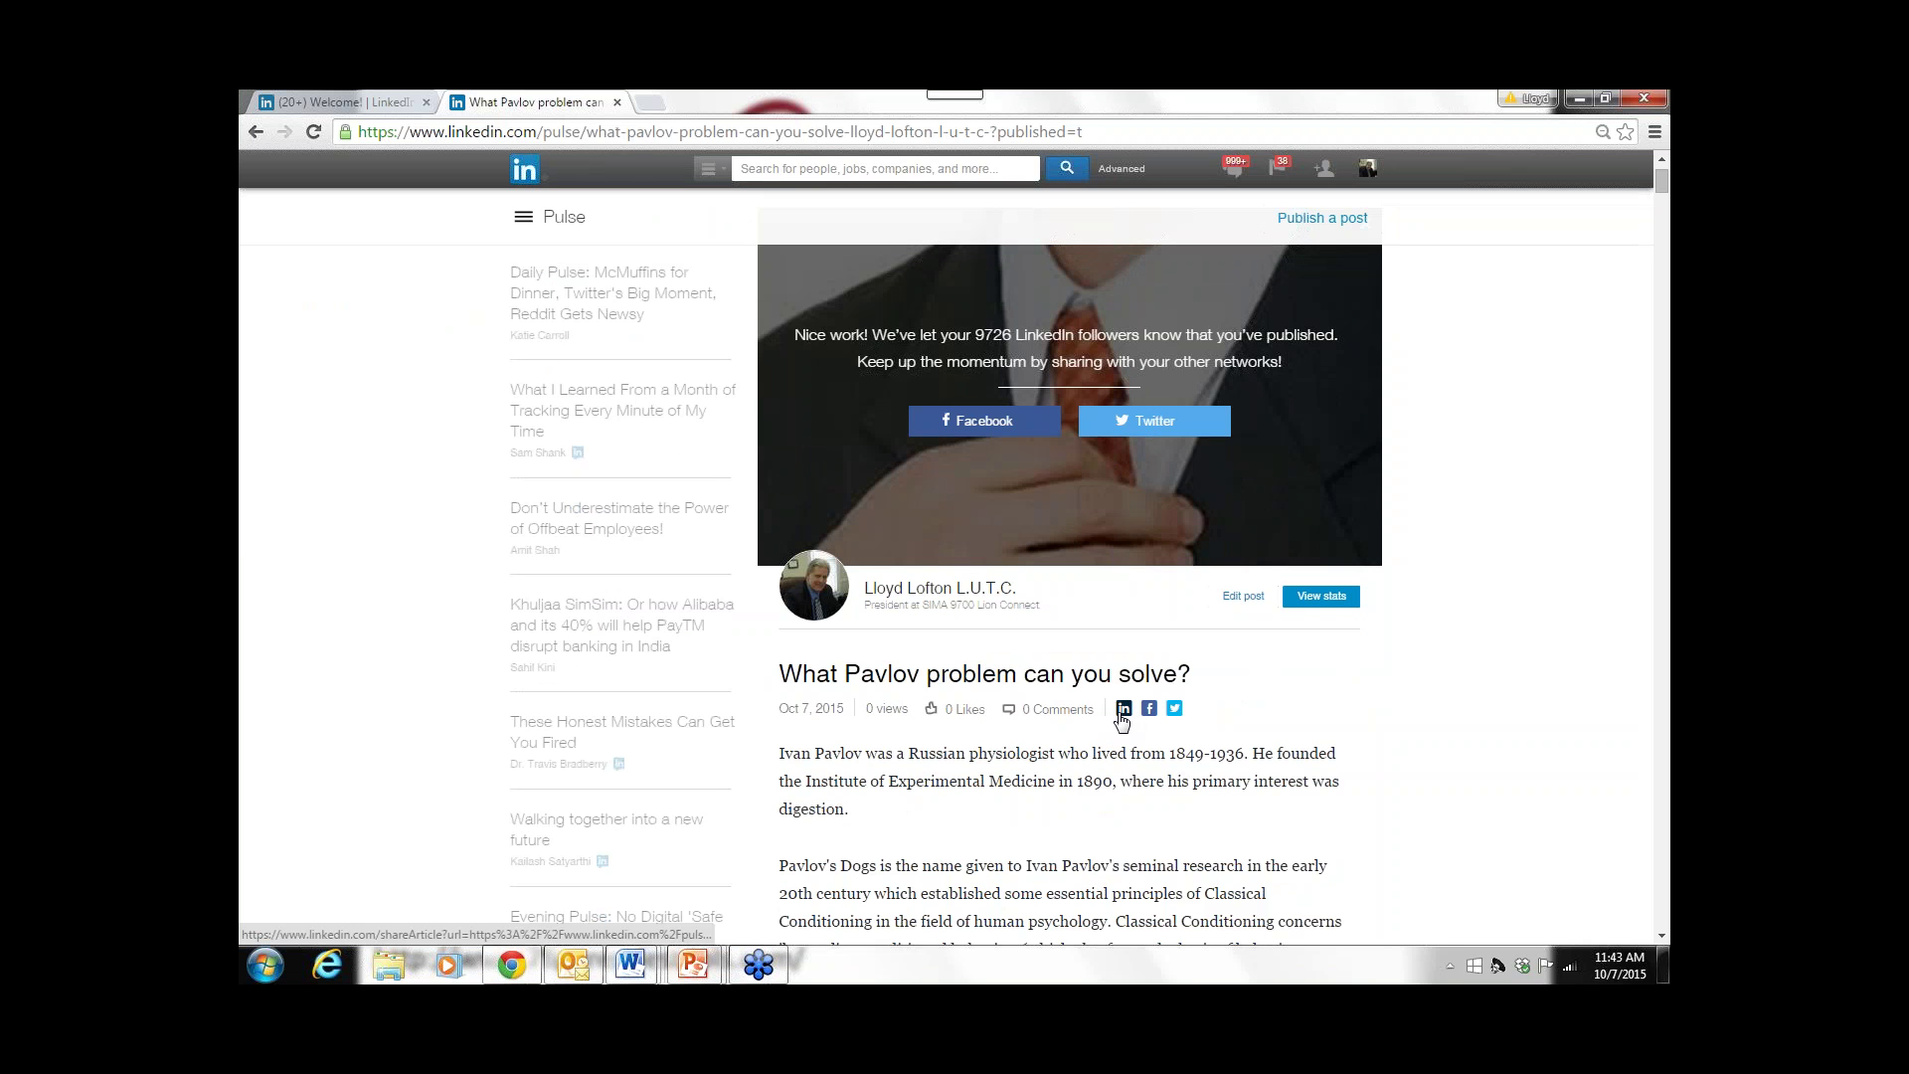
{"action": "key", "text": "ctrl+plus"}
{"action": "key", "text": "ctrl+plus"}
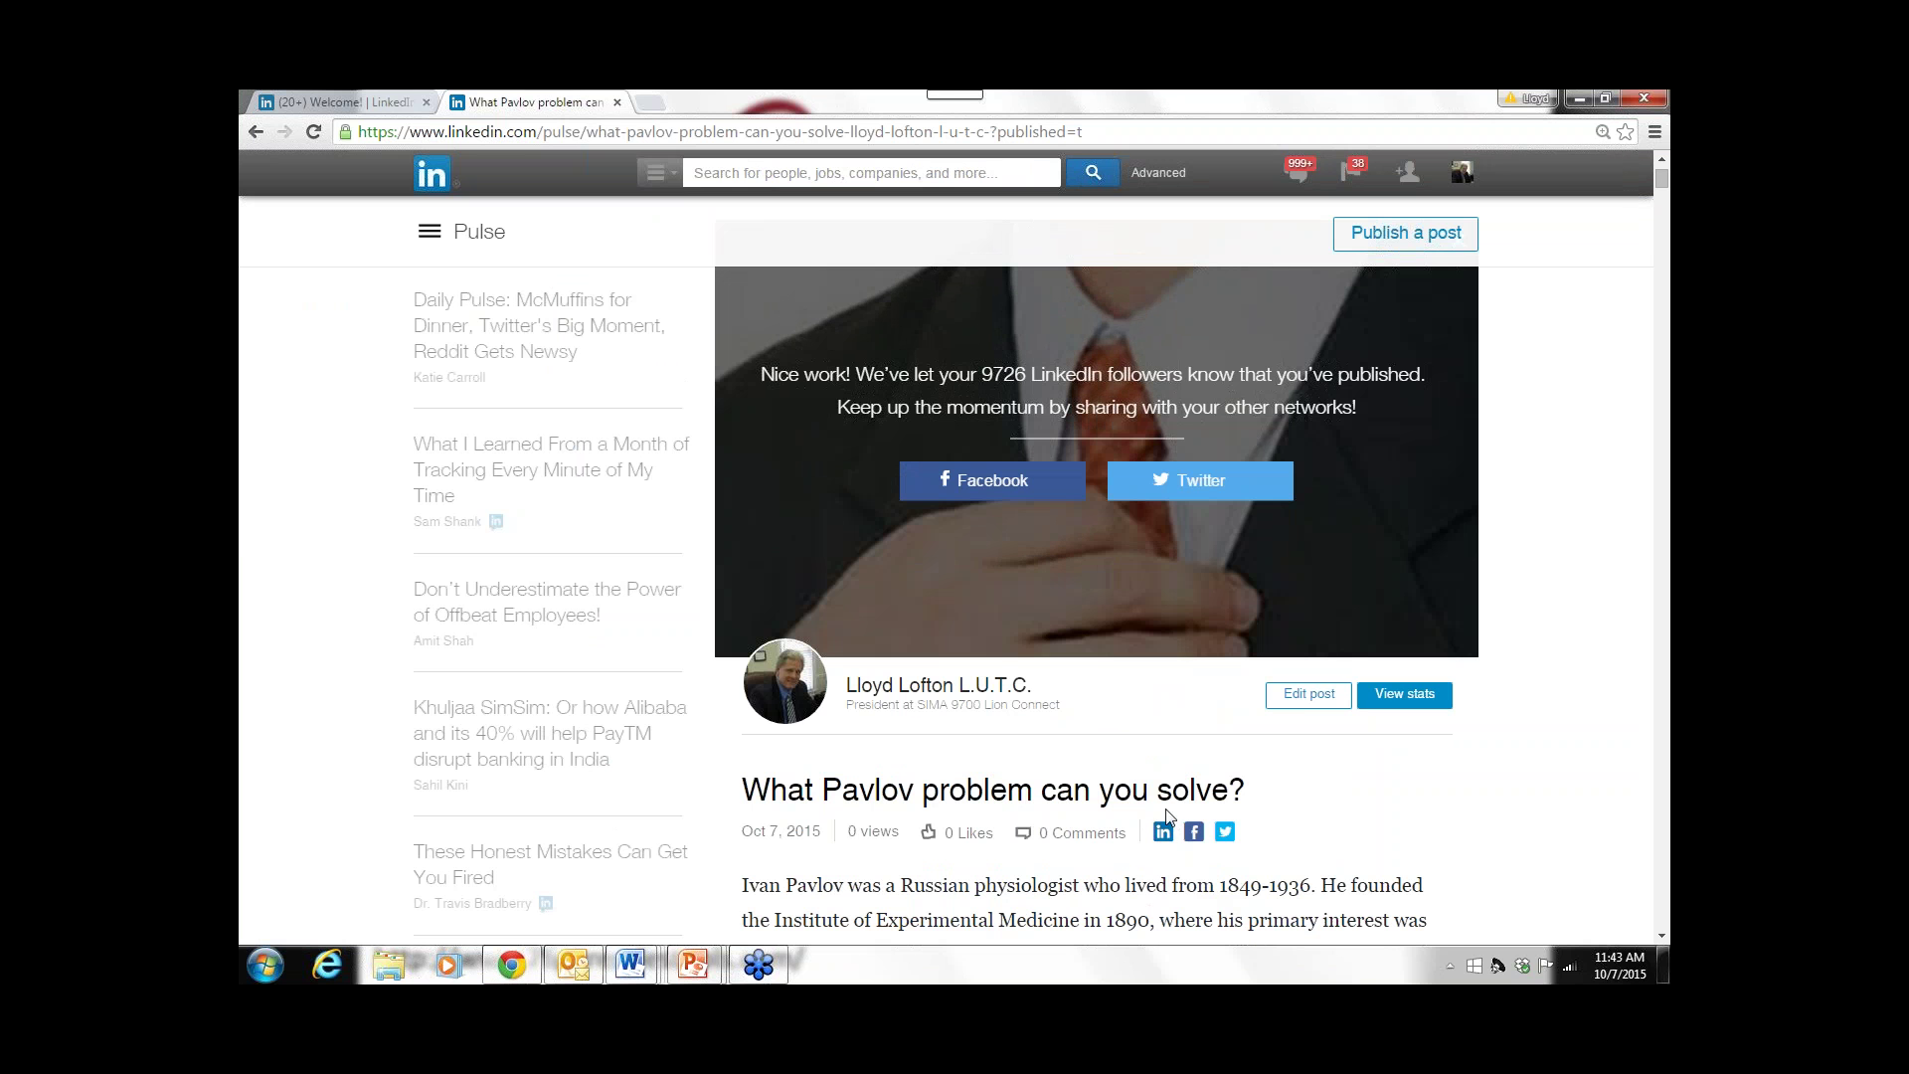
{"action": "key", "text": "ctrl+minus"}
{"action": "key", "text": "ctrl+minus"}
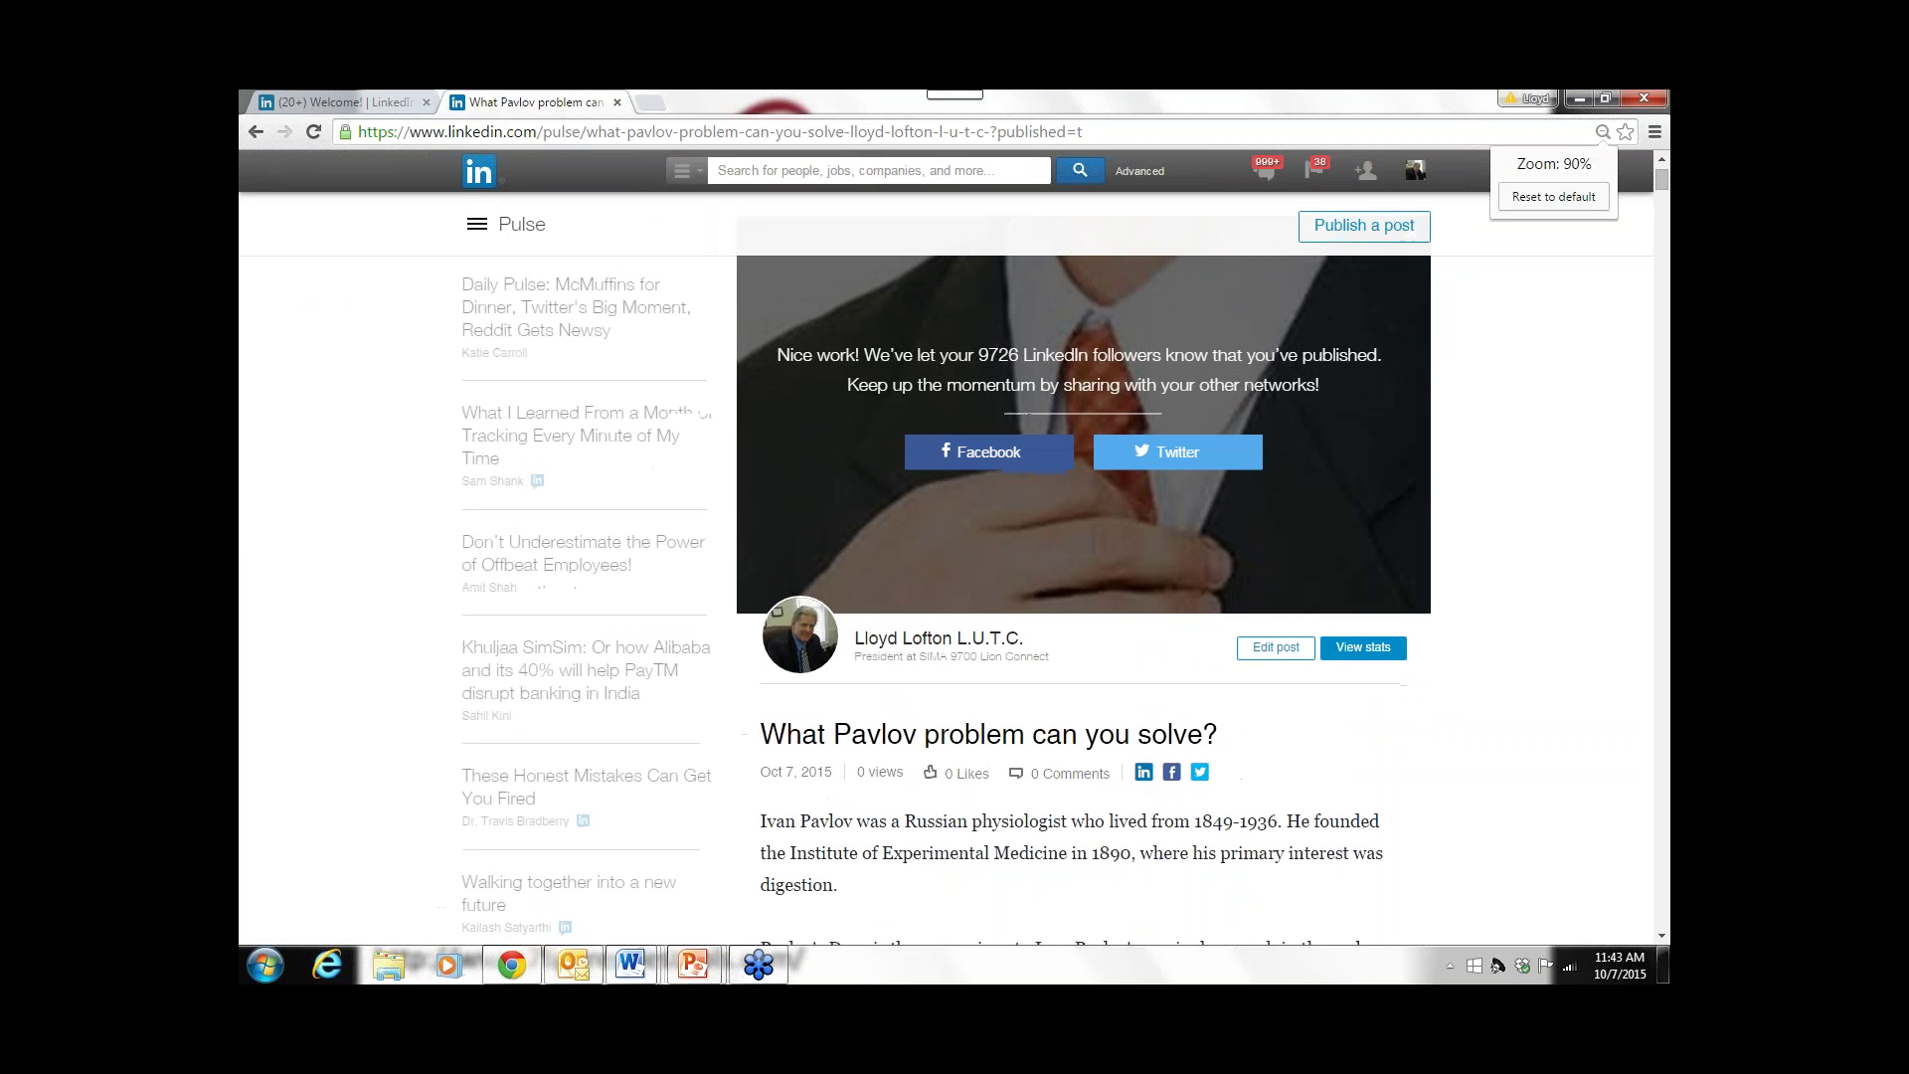
{"action": "key", "text": "ctrl+minus"}
{"action": "left_click", "coordinate": [1124, 709]}
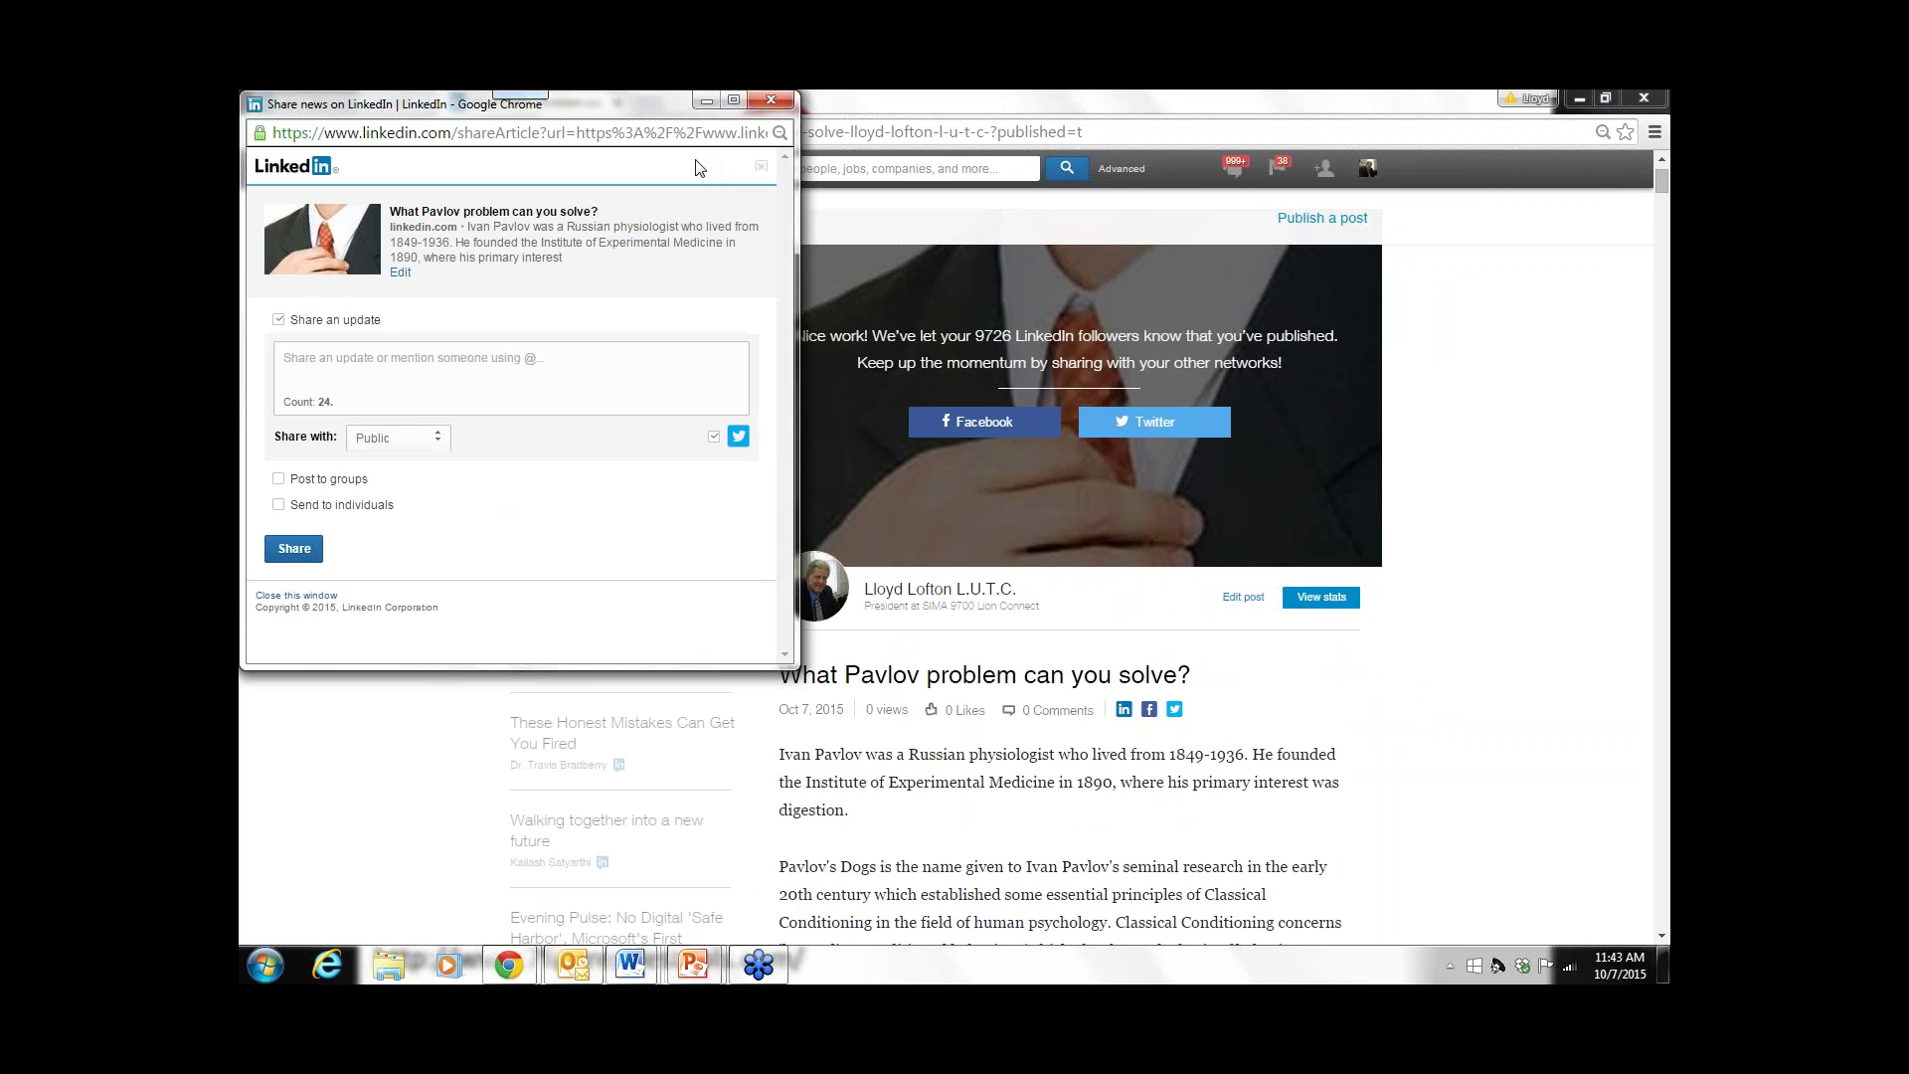
{"action": "left_click", "coordinate": [734, 105]}
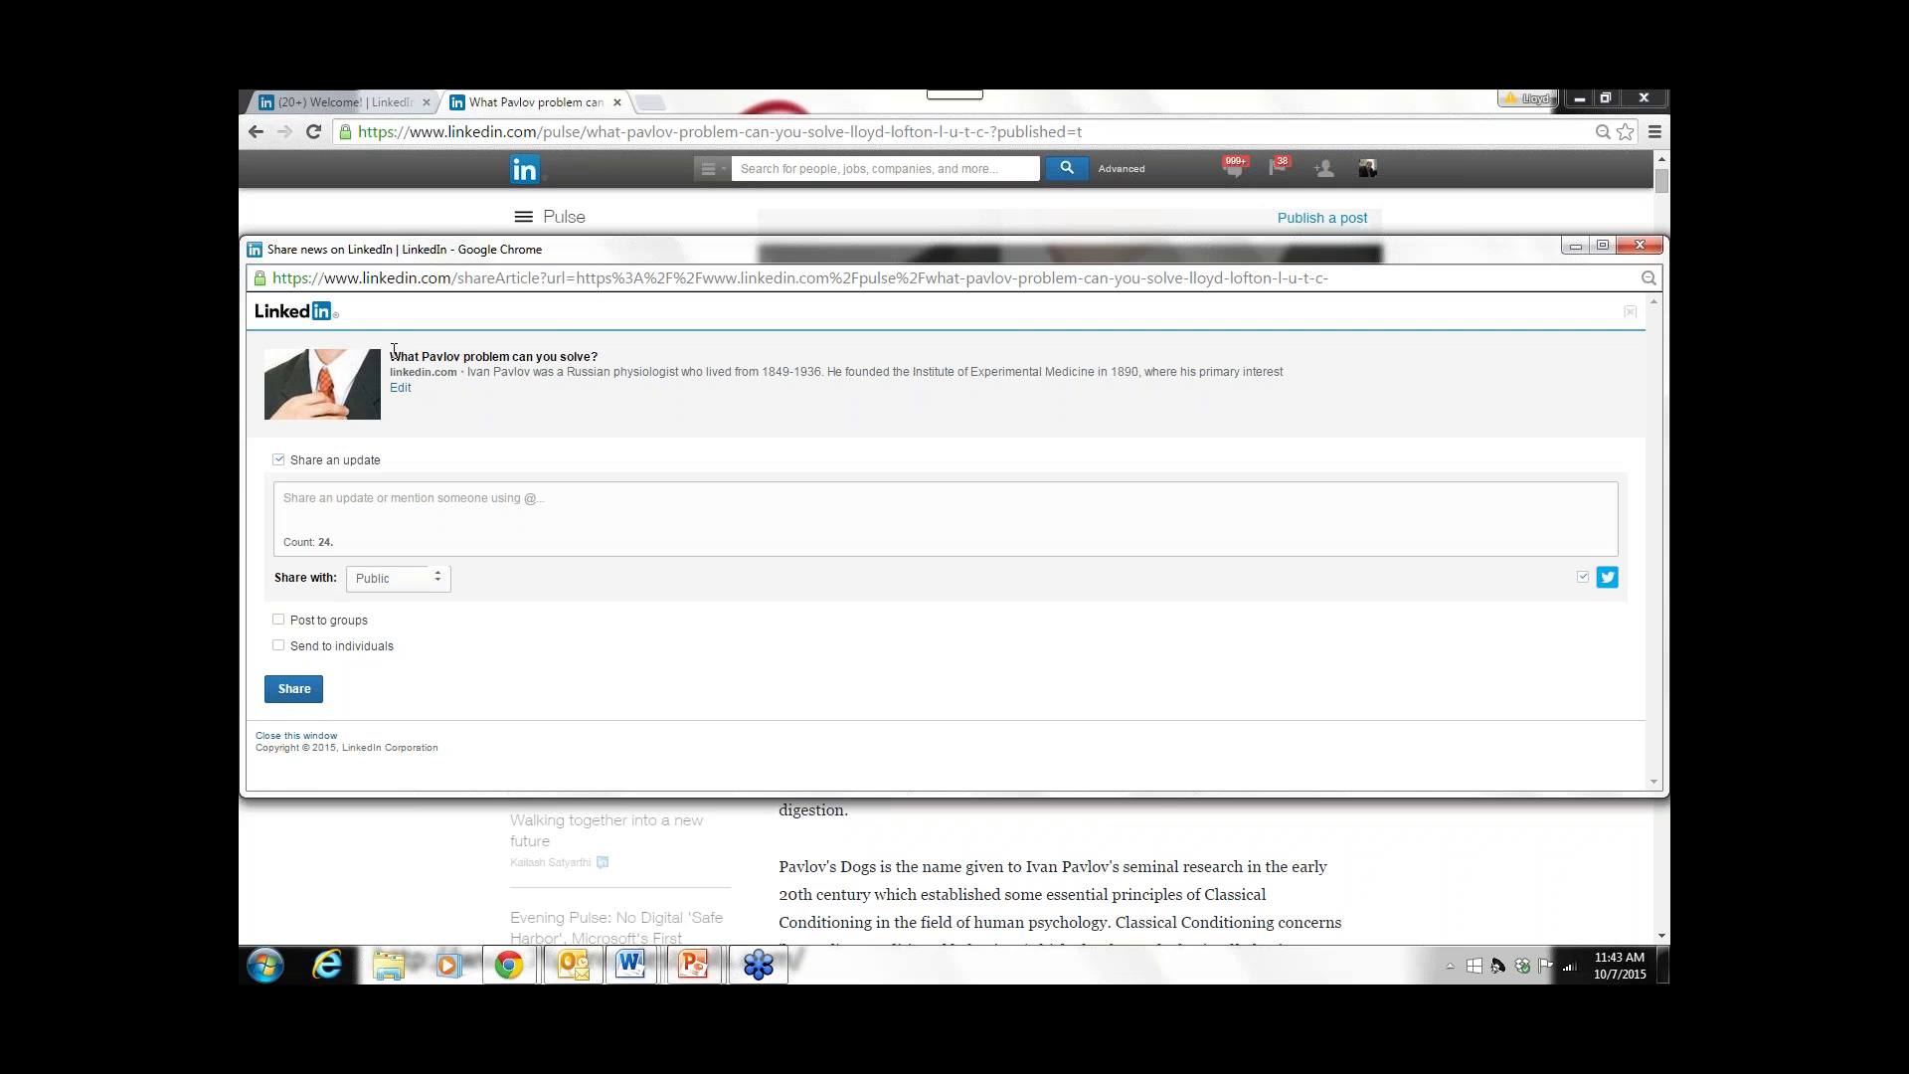
- Copy the title "What Pavlov problem can you solve?" into the update text and set the audience to Connections
{"action": "left_click_drag", "start_coordinate": [390, 356], "coordinate": [594, 355]}
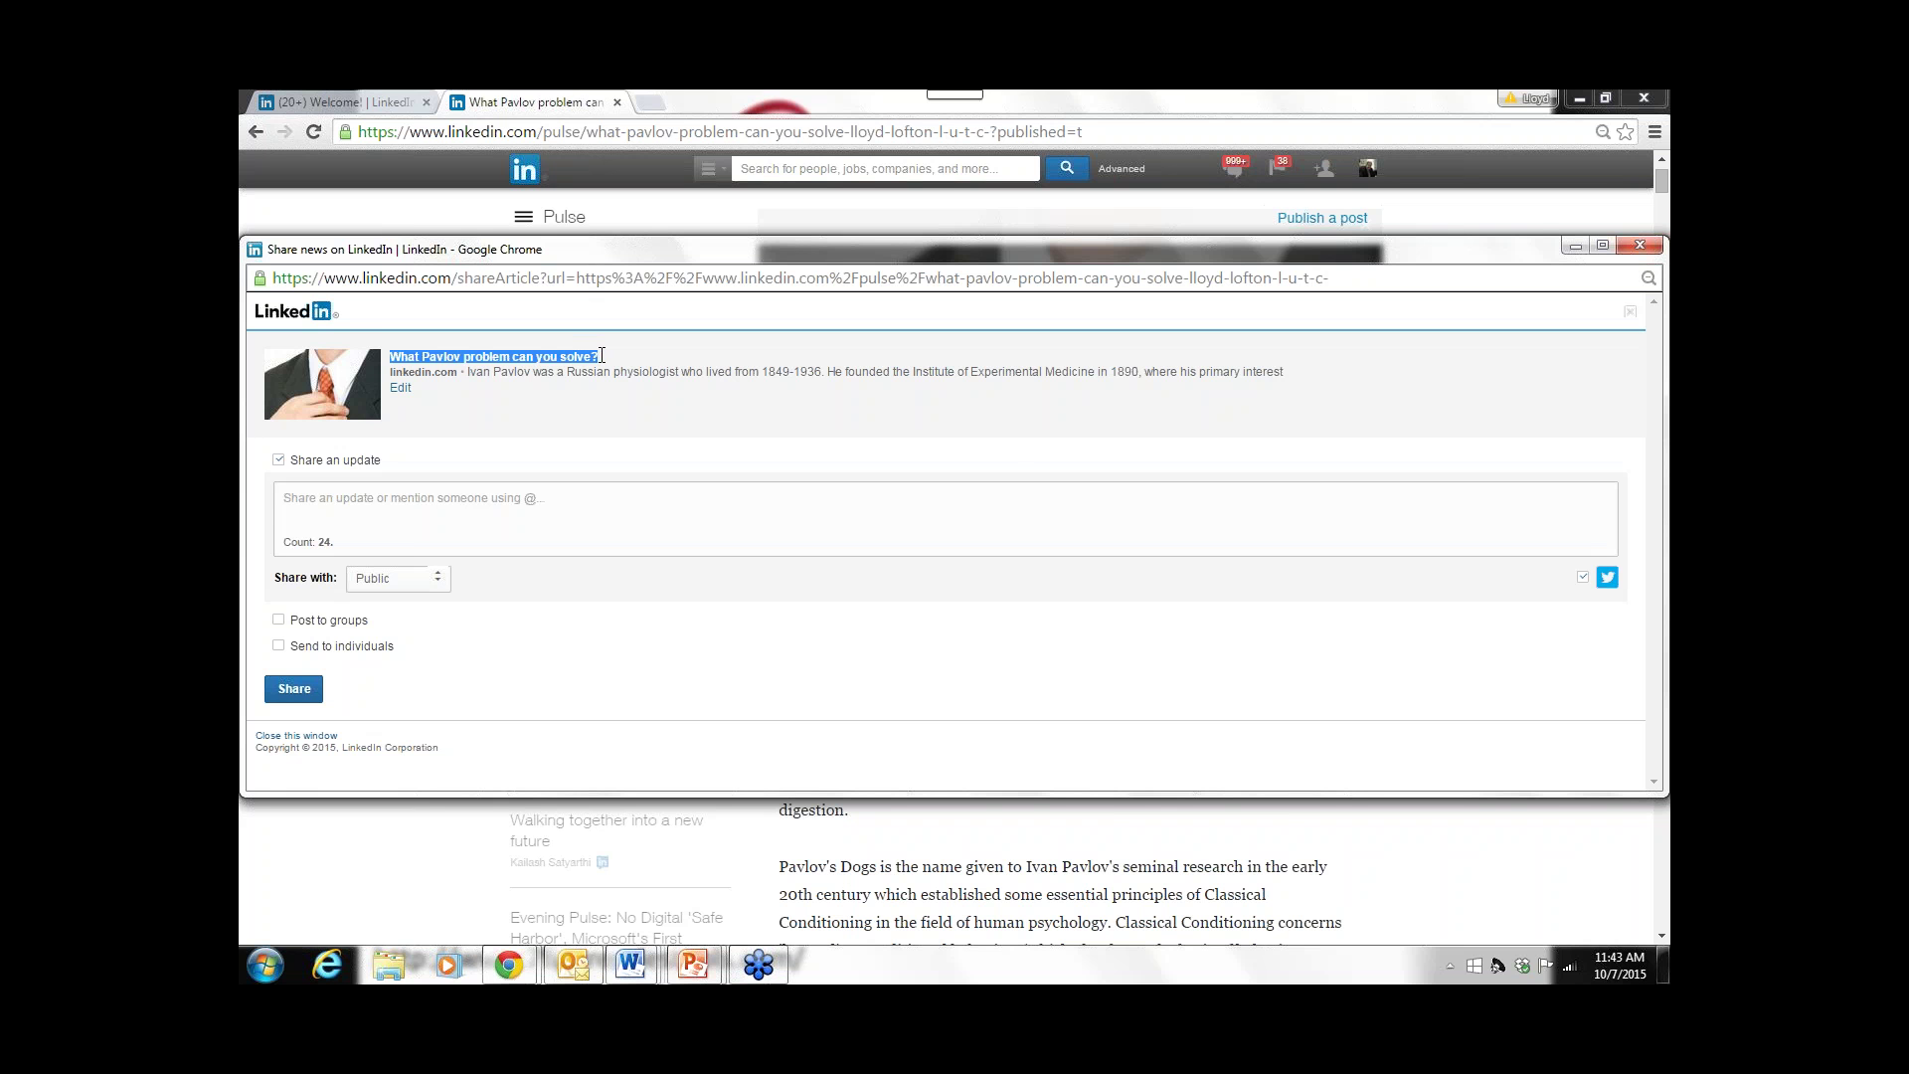
{"action": "right_click", "coordinate": [589, 356]}
{"action": "left_click", "coordinate": [632, 373]}
{"action": "left_click", "coordinate": [425, 503]}
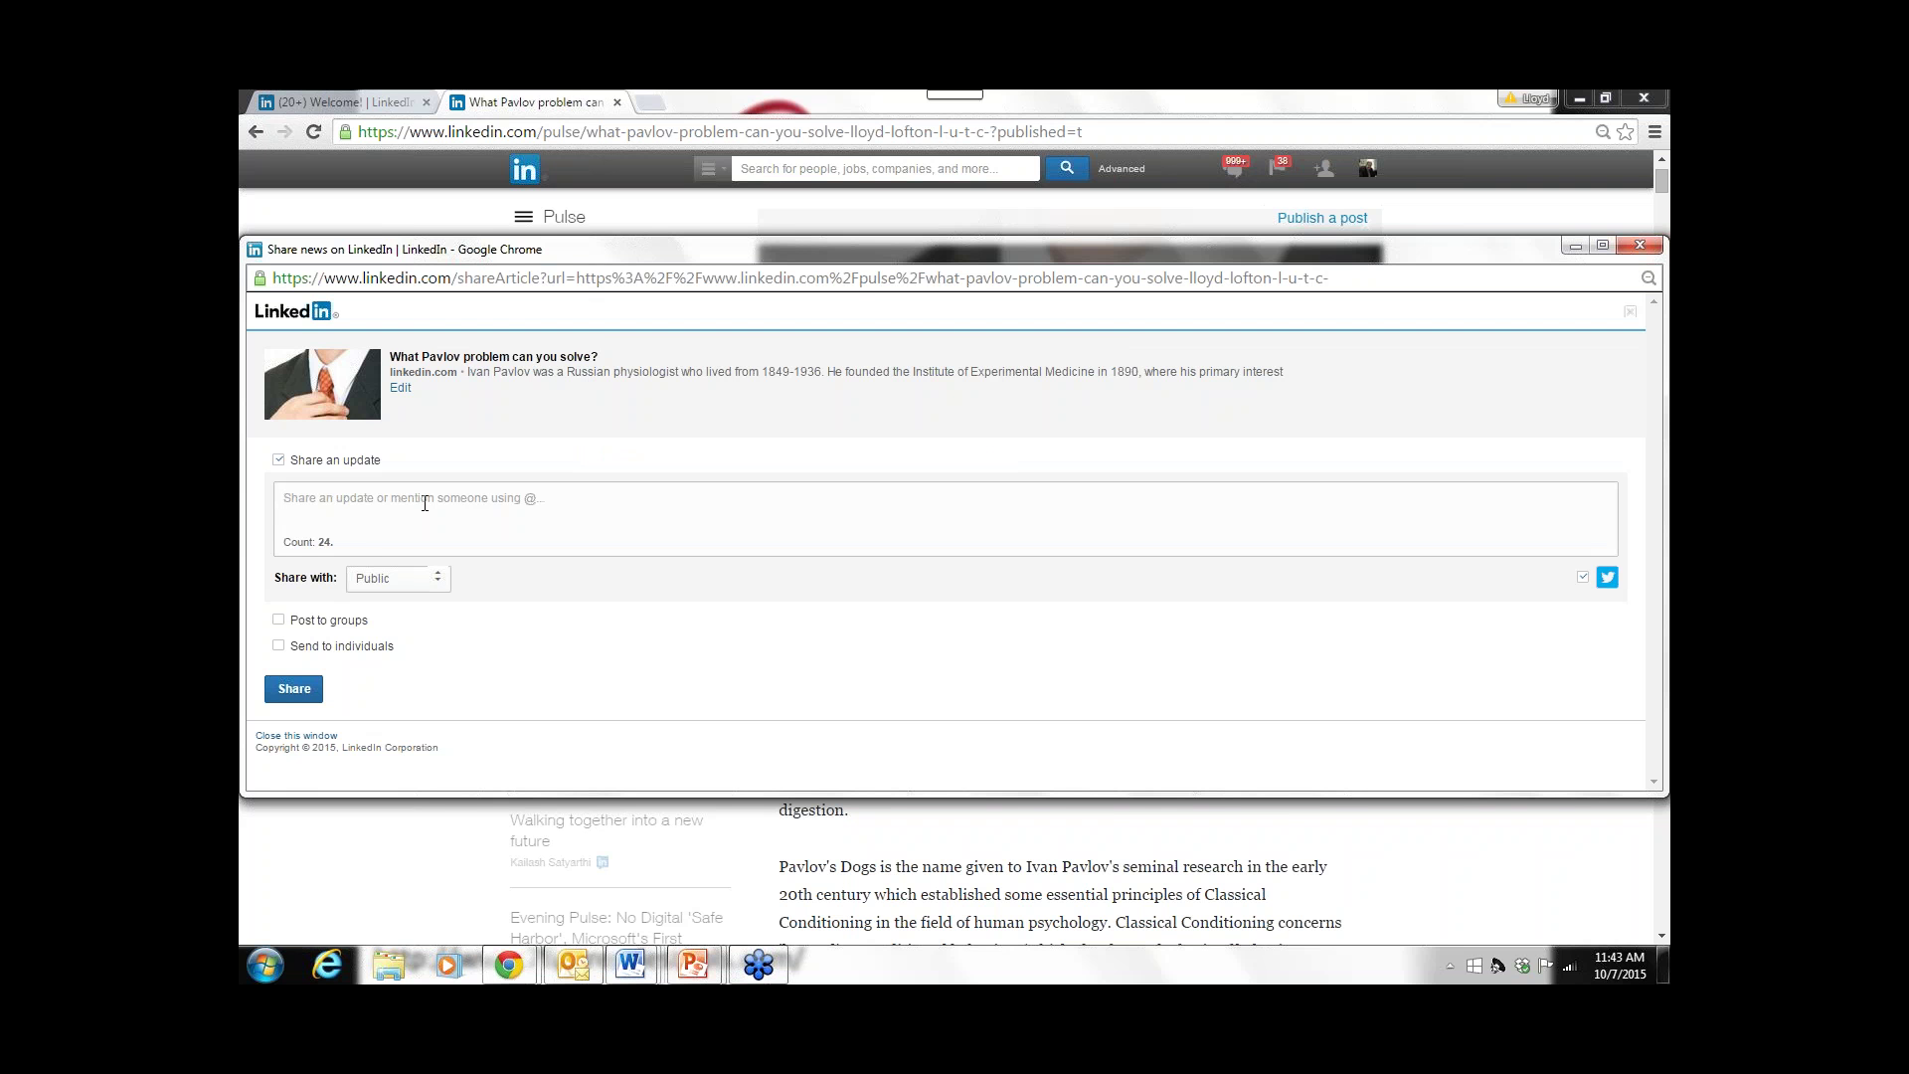
{"action": "key", "text": "ctrl+v"}
{"action": "left_click", "coordinate": [439, 582]}
{"action": "left_click", "coordinate": [425, 614]}
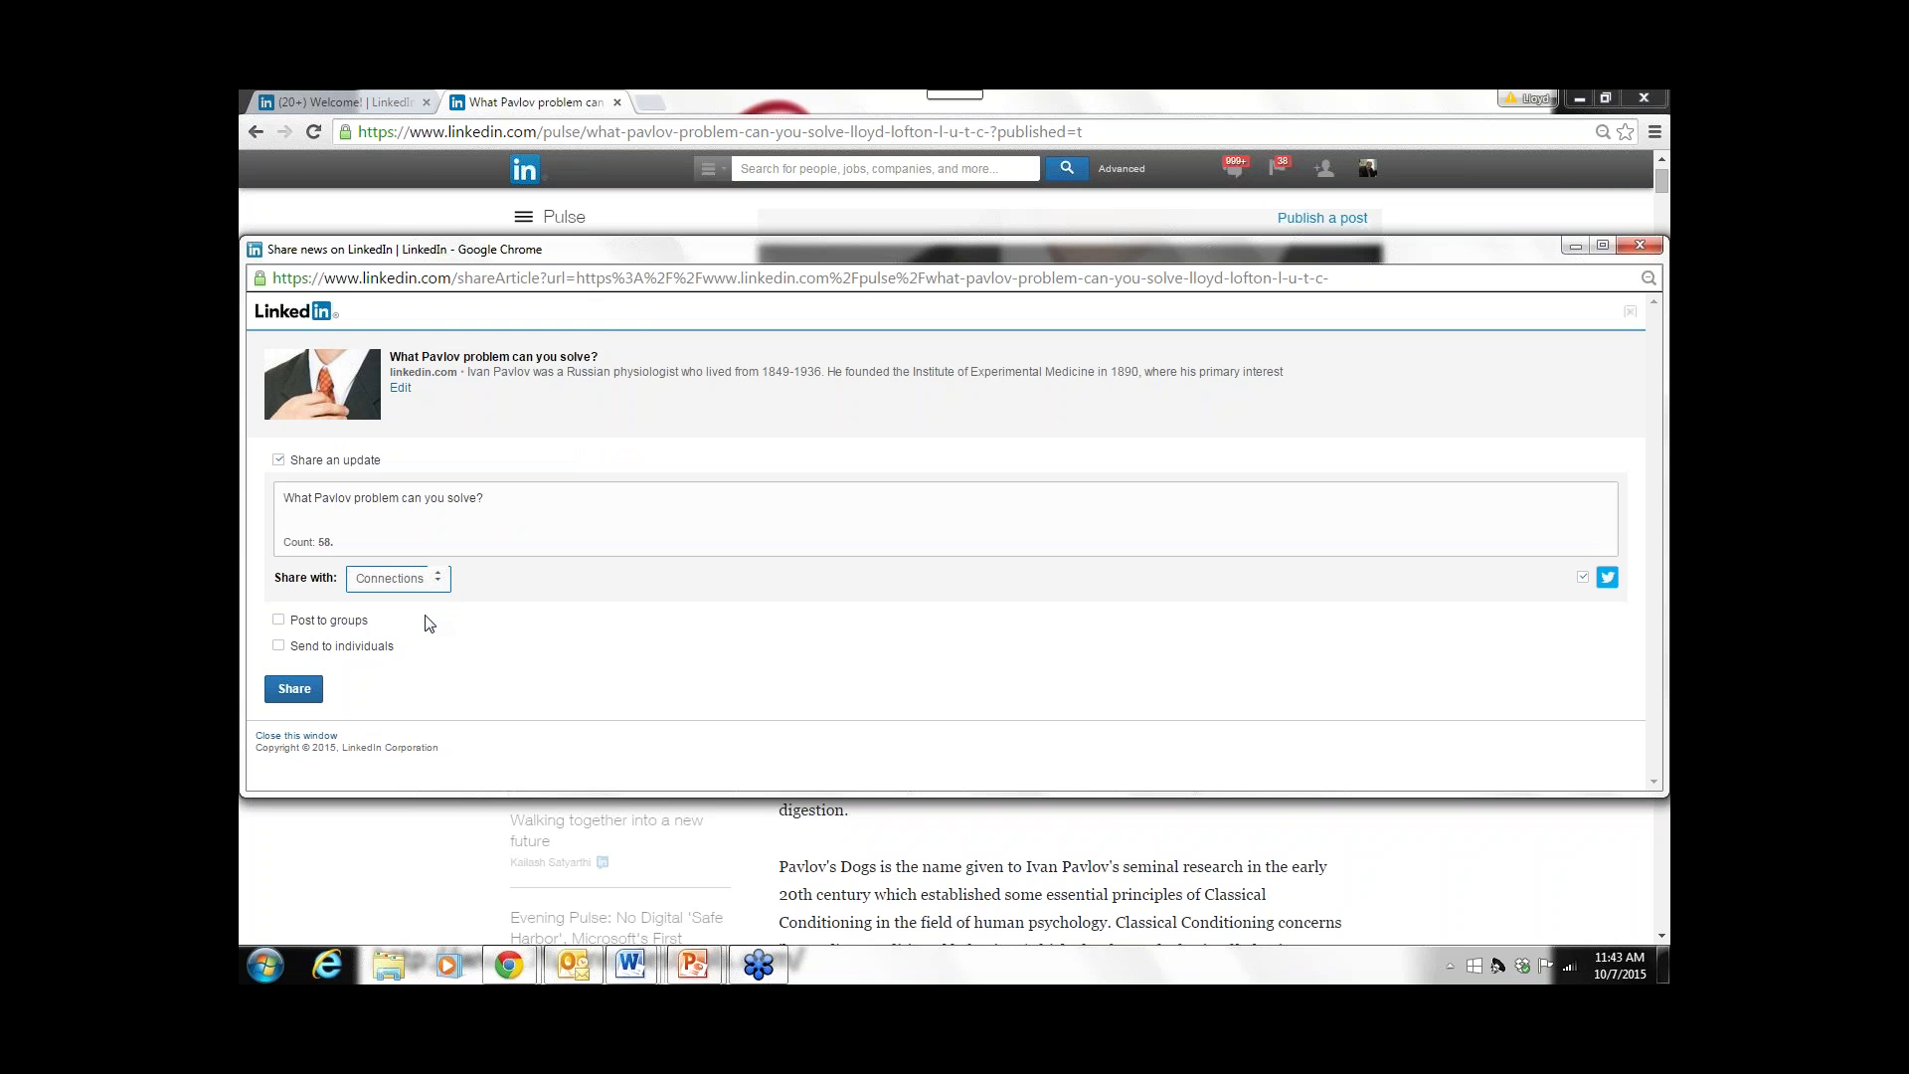
- Enable posting to groups and add the groups Annuity Tips and Advice and Black Belt POWER Networkers
{"action": "left_click", "coordinate": [279, 624]}
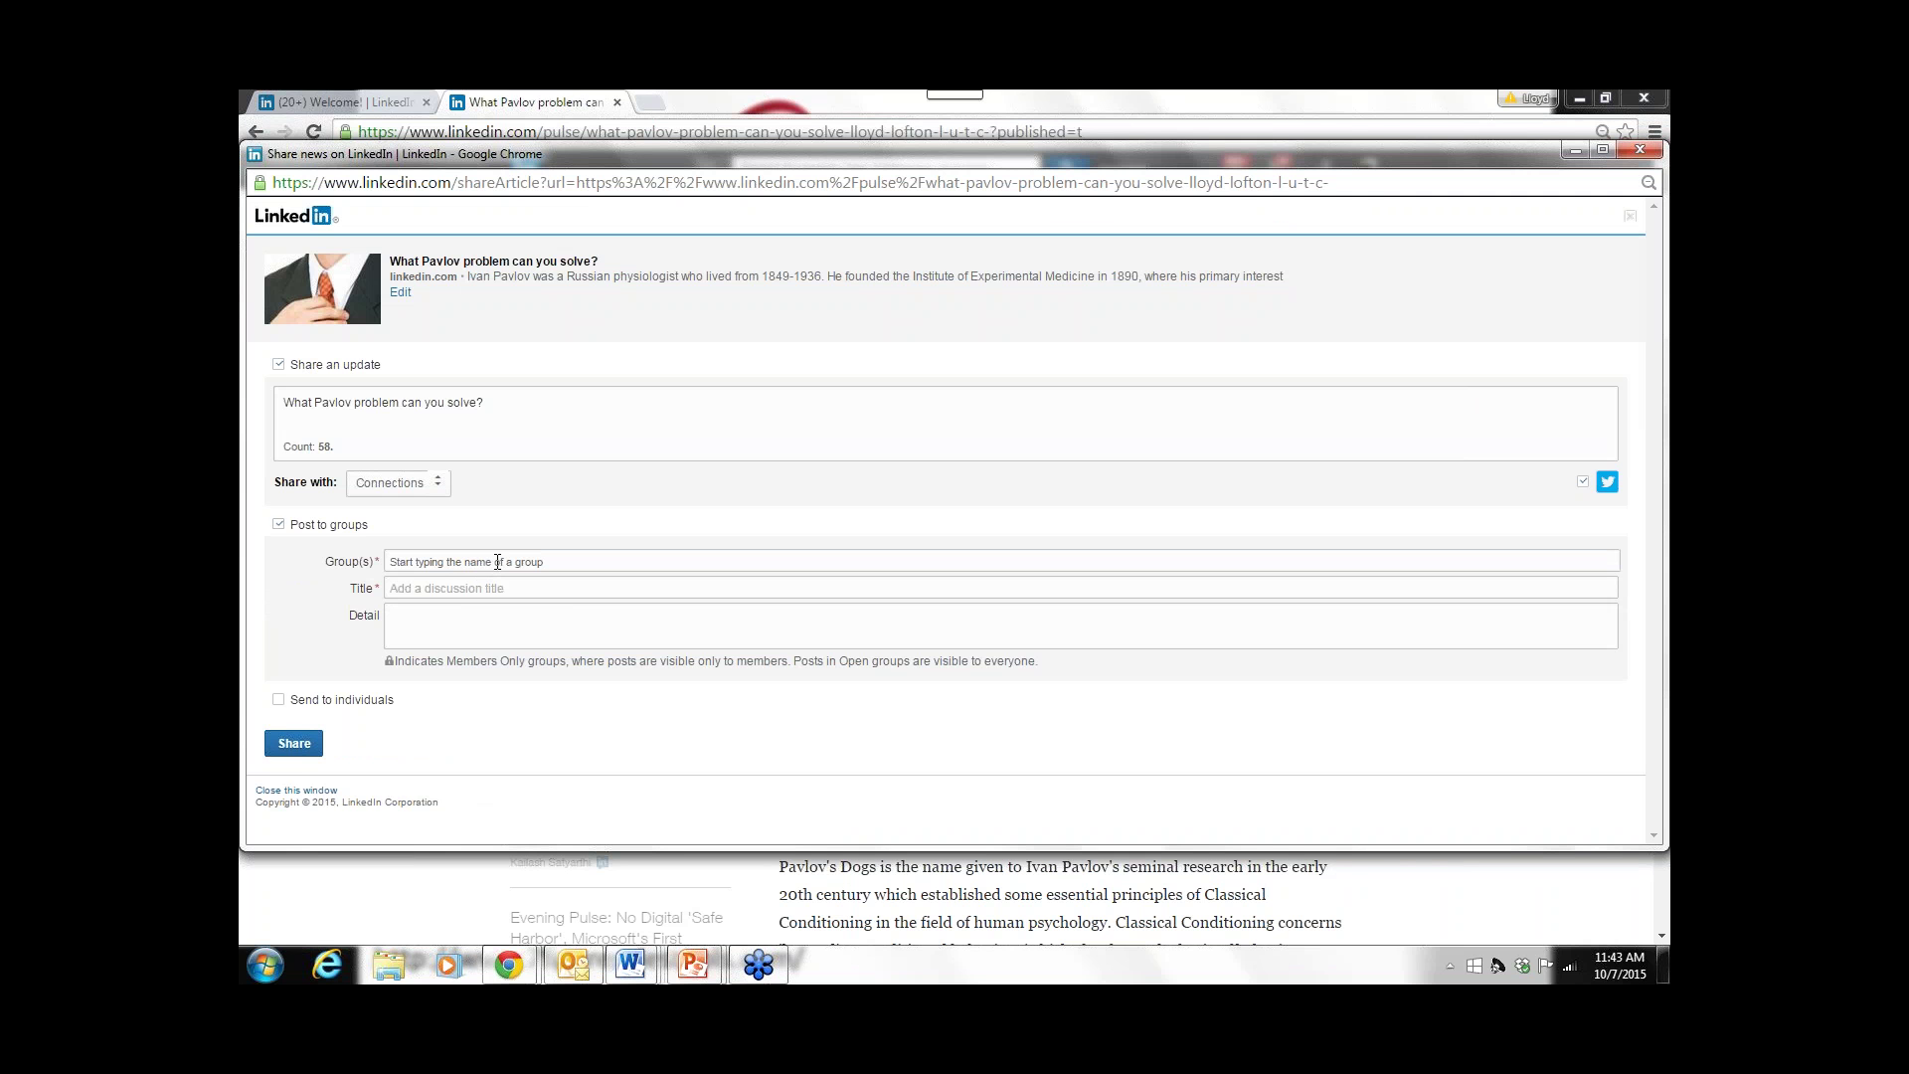
{"action": "left_click", "coordinate": [498, 561]}
{"action": "type", "text": "a"}
{"action": "left_click", "coordinate": [499, 586]}
{"action": "type", "text": "b"}
{"action": "left_click", "coordinate": [617, 587]}
- Add the groups Business Builders Community, BUSINESSMASTERS 360°, BROKERHUNTER.com - Financial Services Career and Networking Group, and Business Growth Forum For Insurance Agents
{"action": "type", "text": "b"}
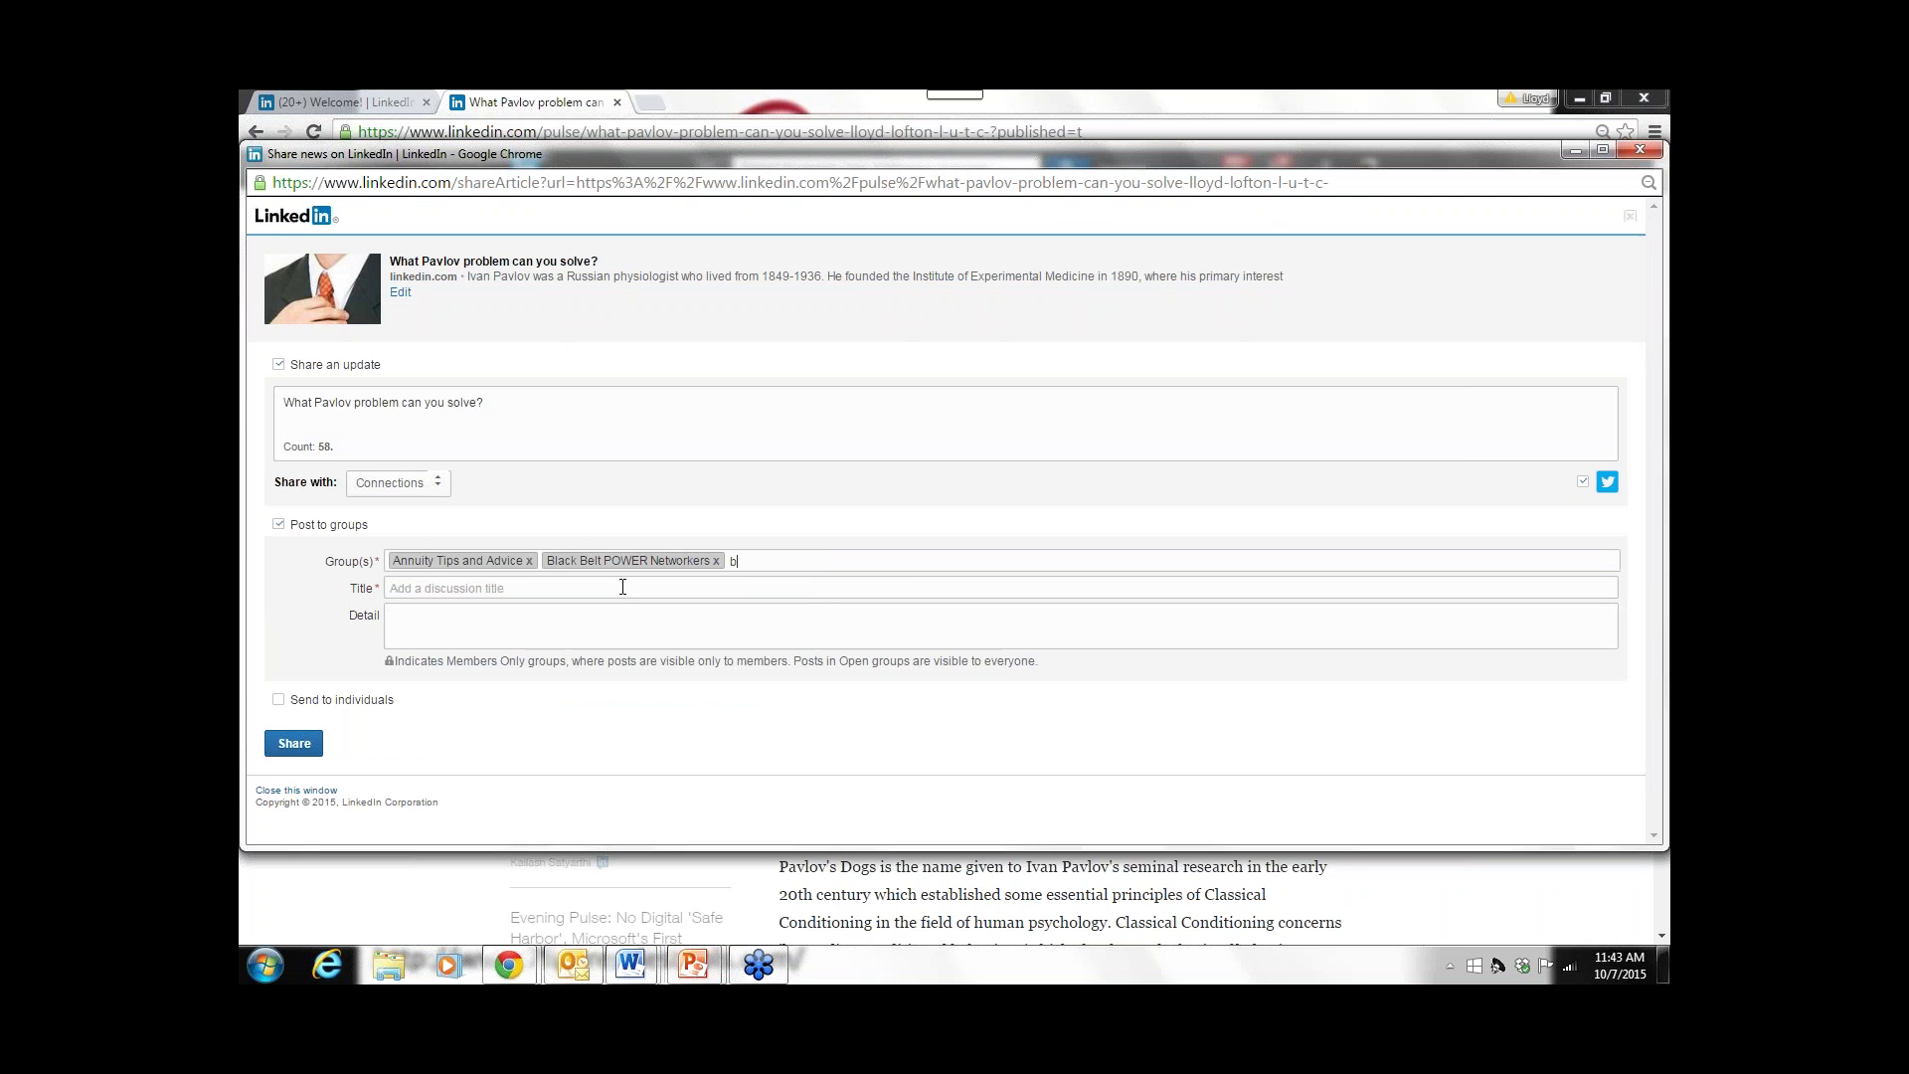
{"action": "left_click", "coordinate": [813, 611]}
{"action": "type", "text": "b"}
{"action": "left_click", "coordinate": [1039, 636]}
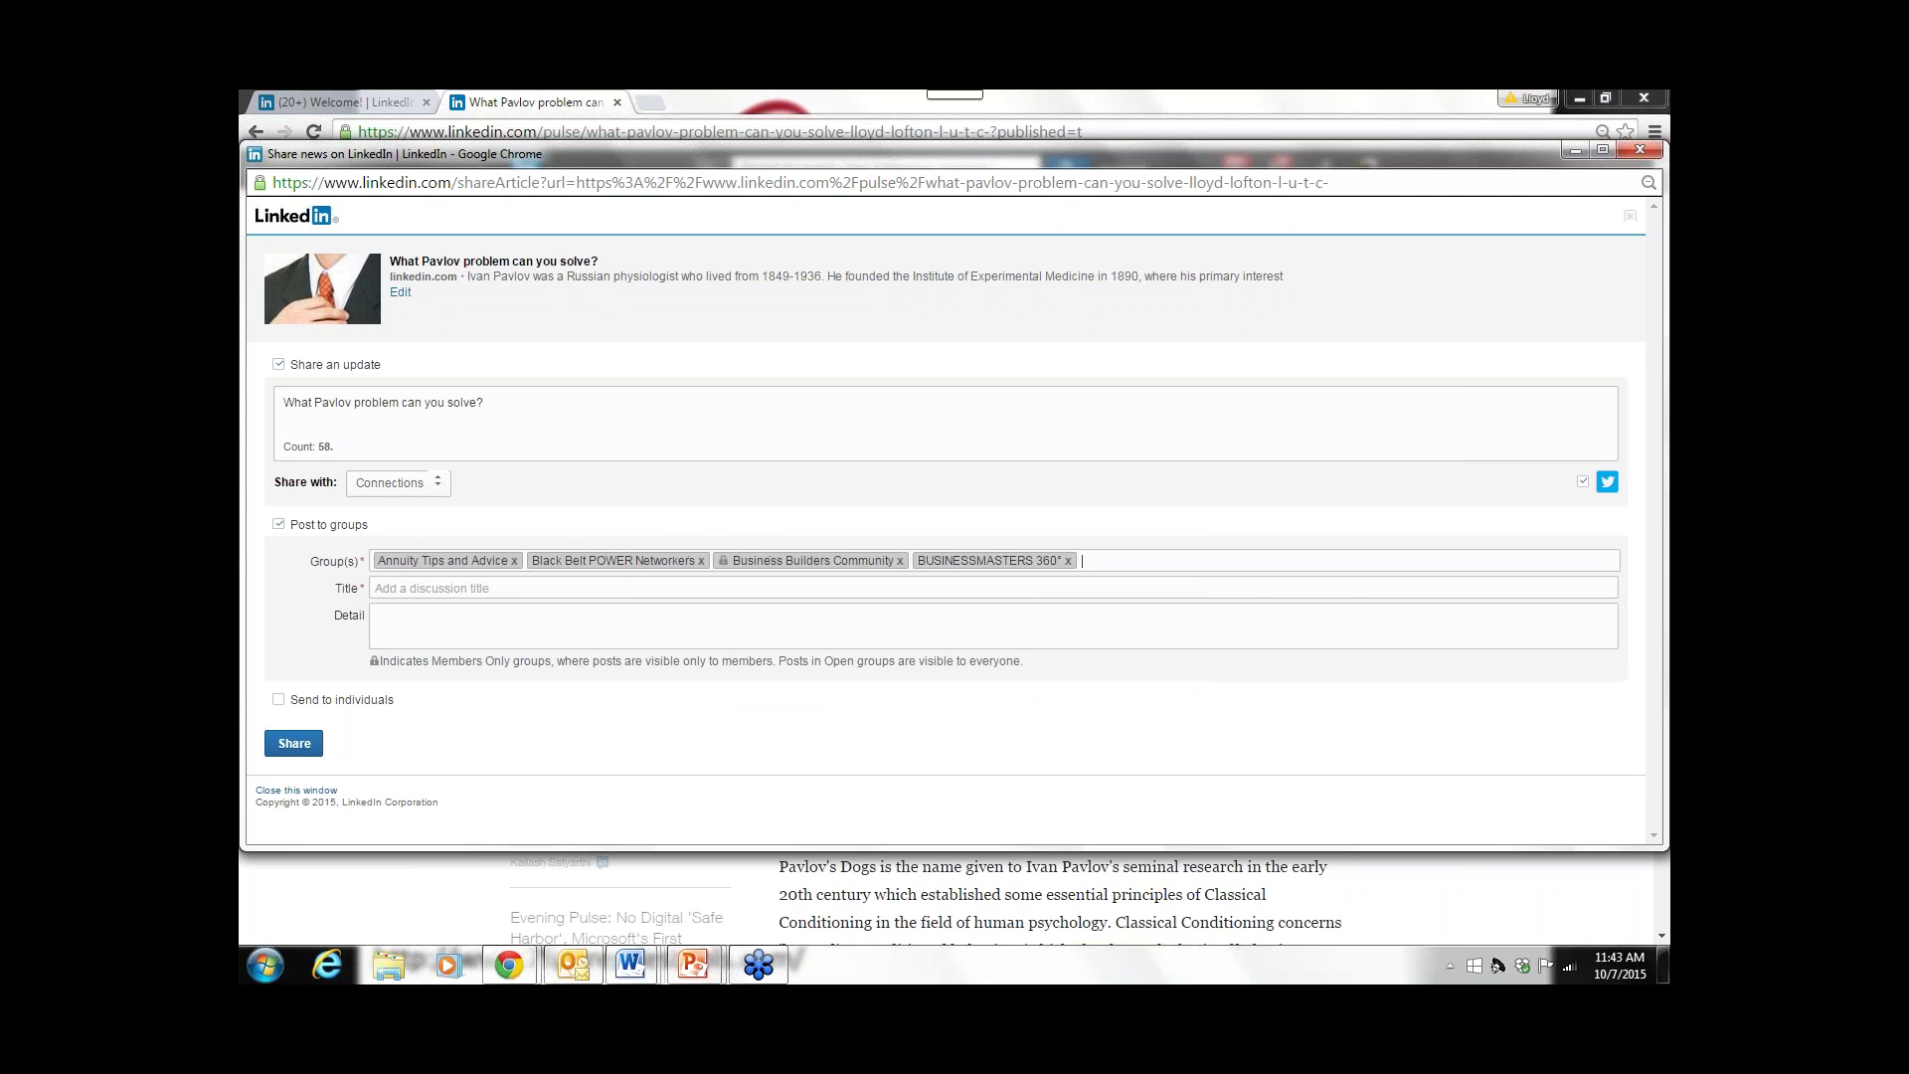
{"action": "type", "text": "b"}
{"action": "left_click", "coordinate": [1192, 665]}
{"action": "type", "text": "b"}
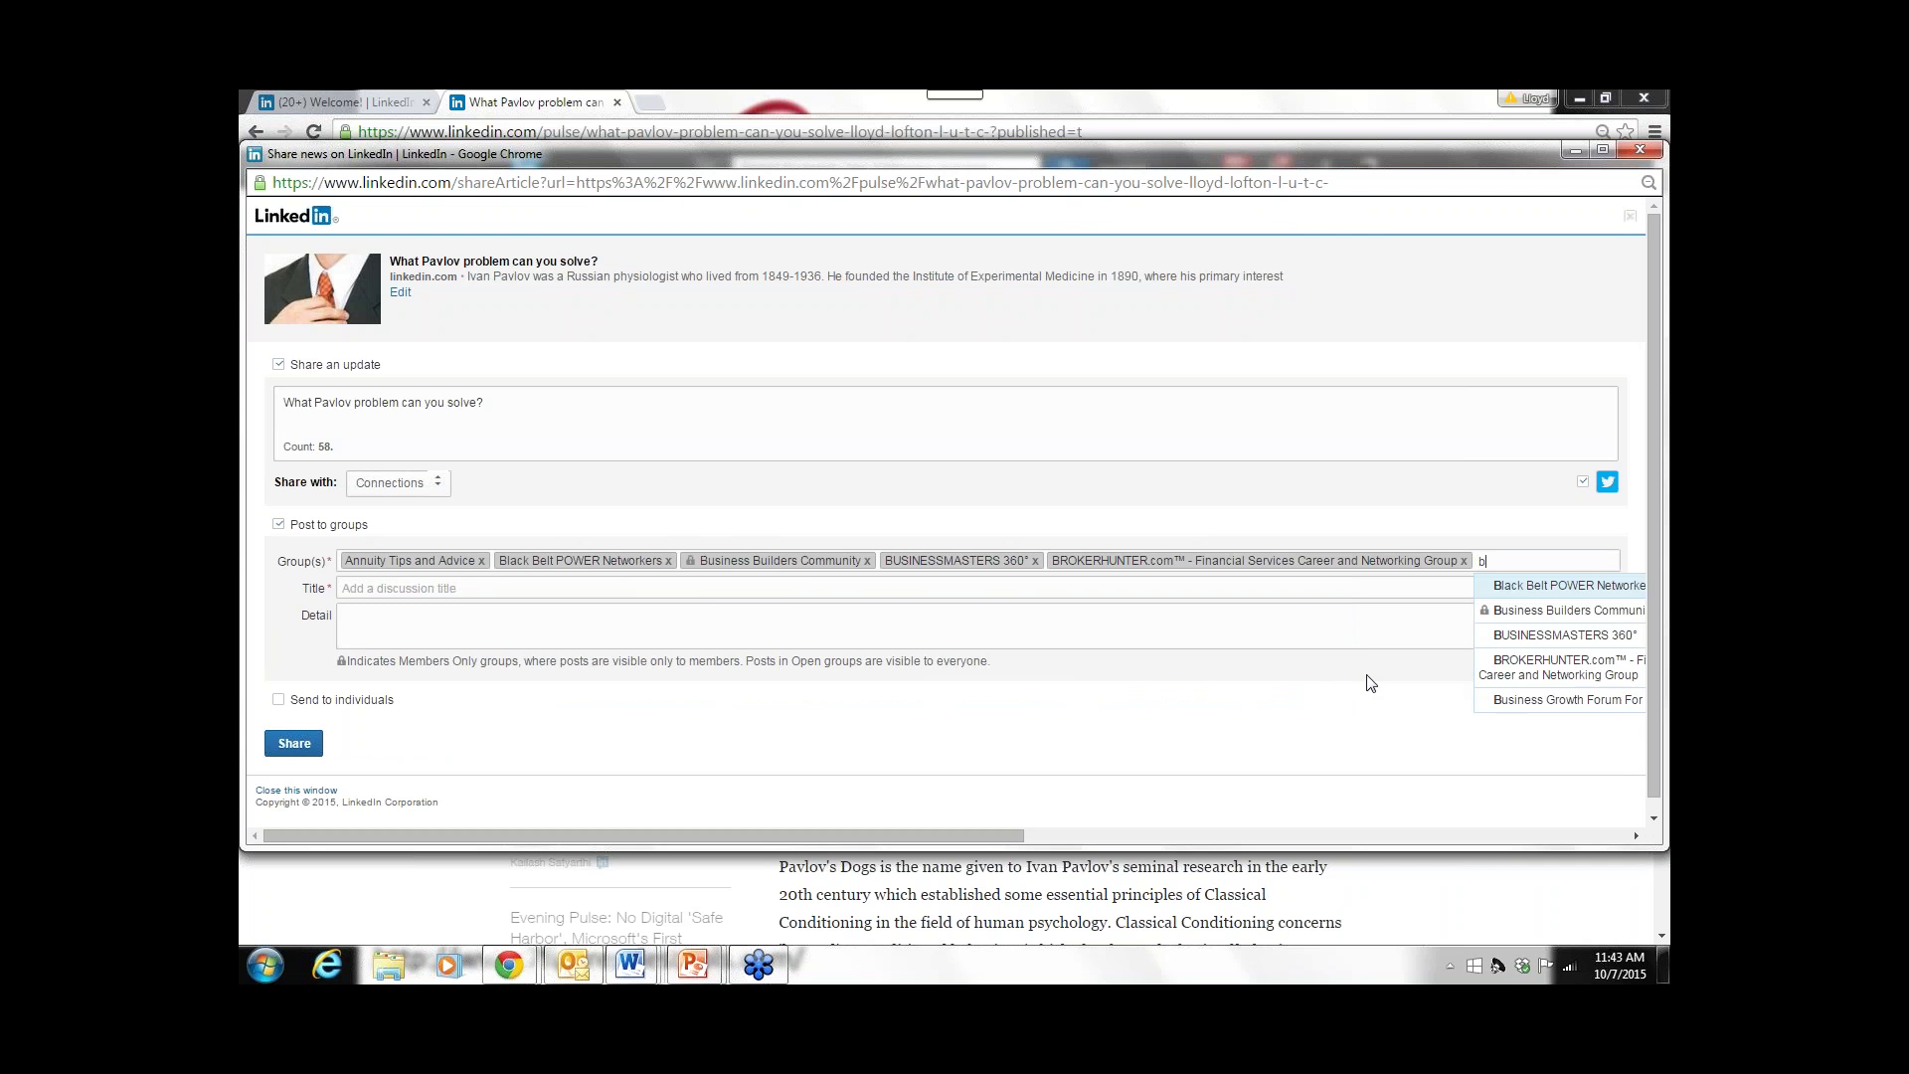
{"action": "left_click", "coordinate": [1526, 704]}
- Add the groups Continuing Education and Professional Speaker Group, Center for Professional Selling - KSU, and CallCentre Search
{"action": "type", "text": "c"}
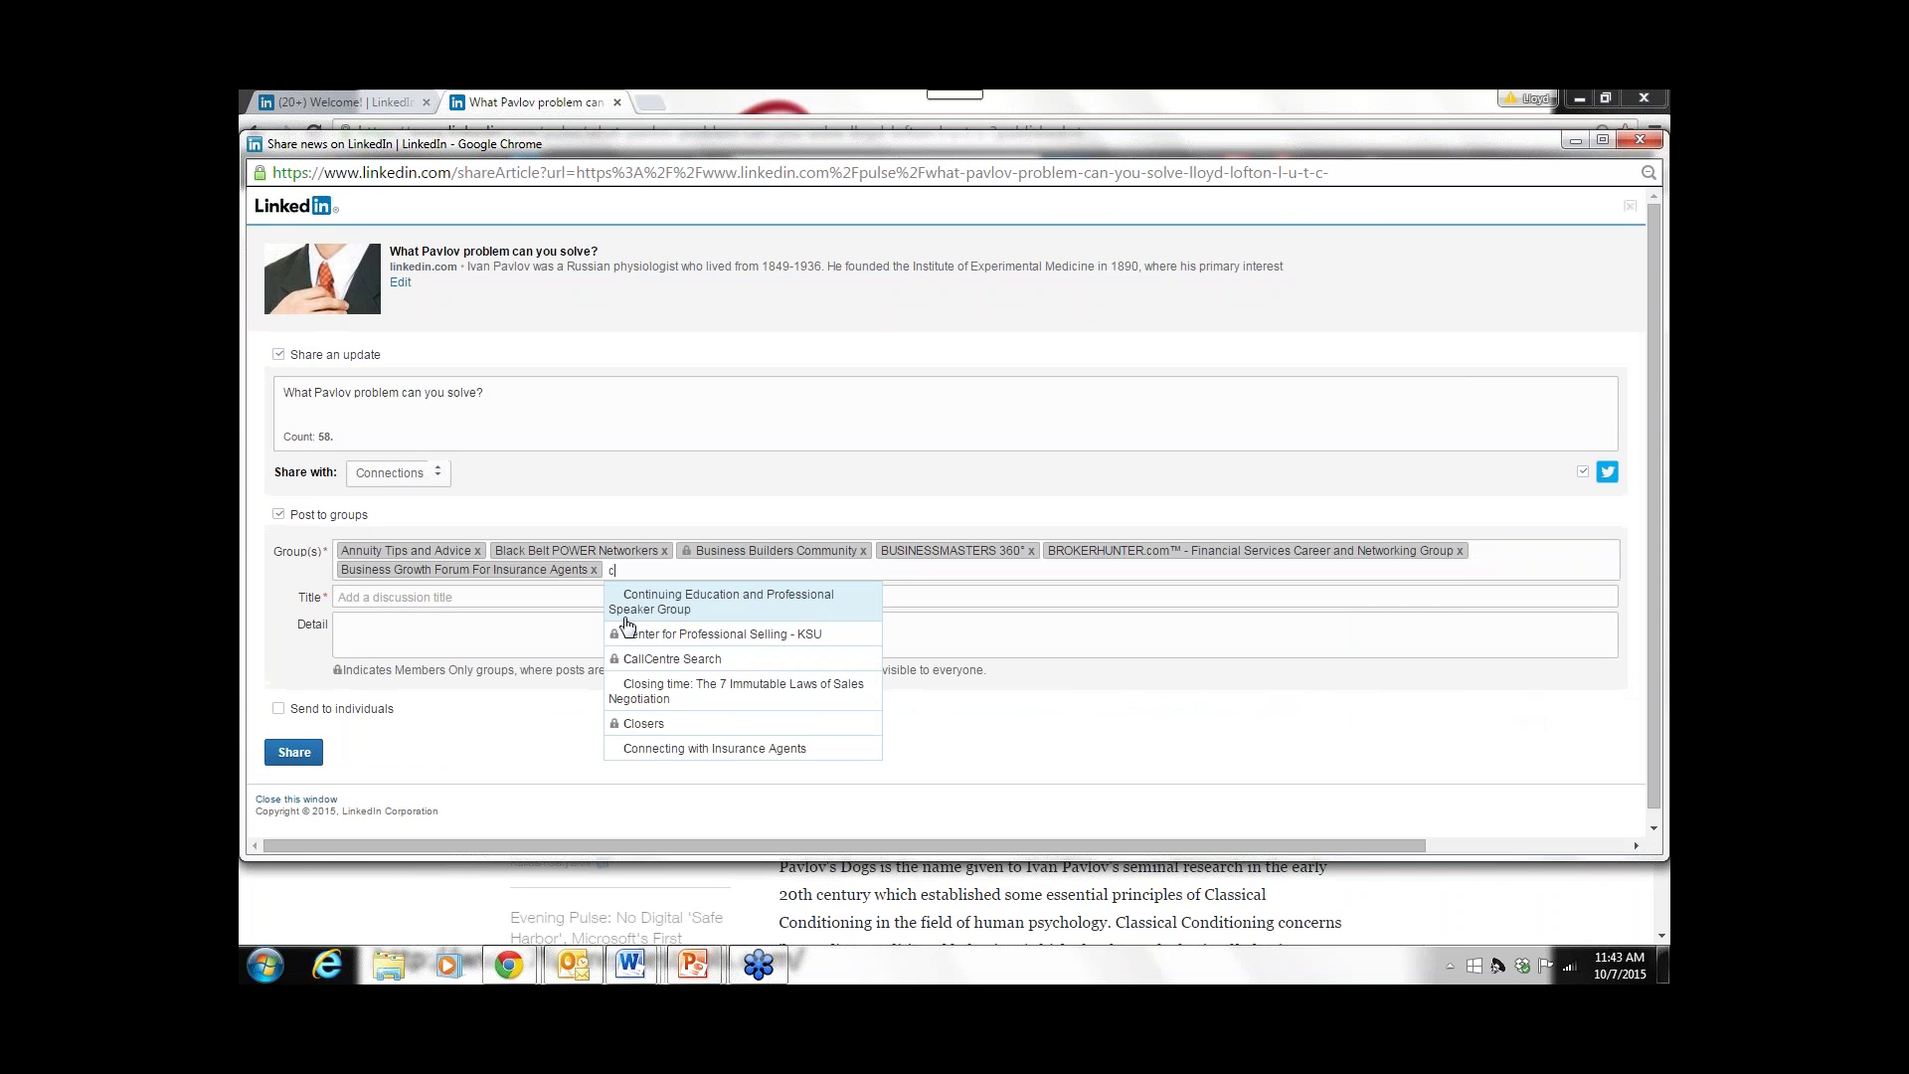
{"action": "left_click", "coordinate": [651, 619]}
{"action": "type", "text": "c"}
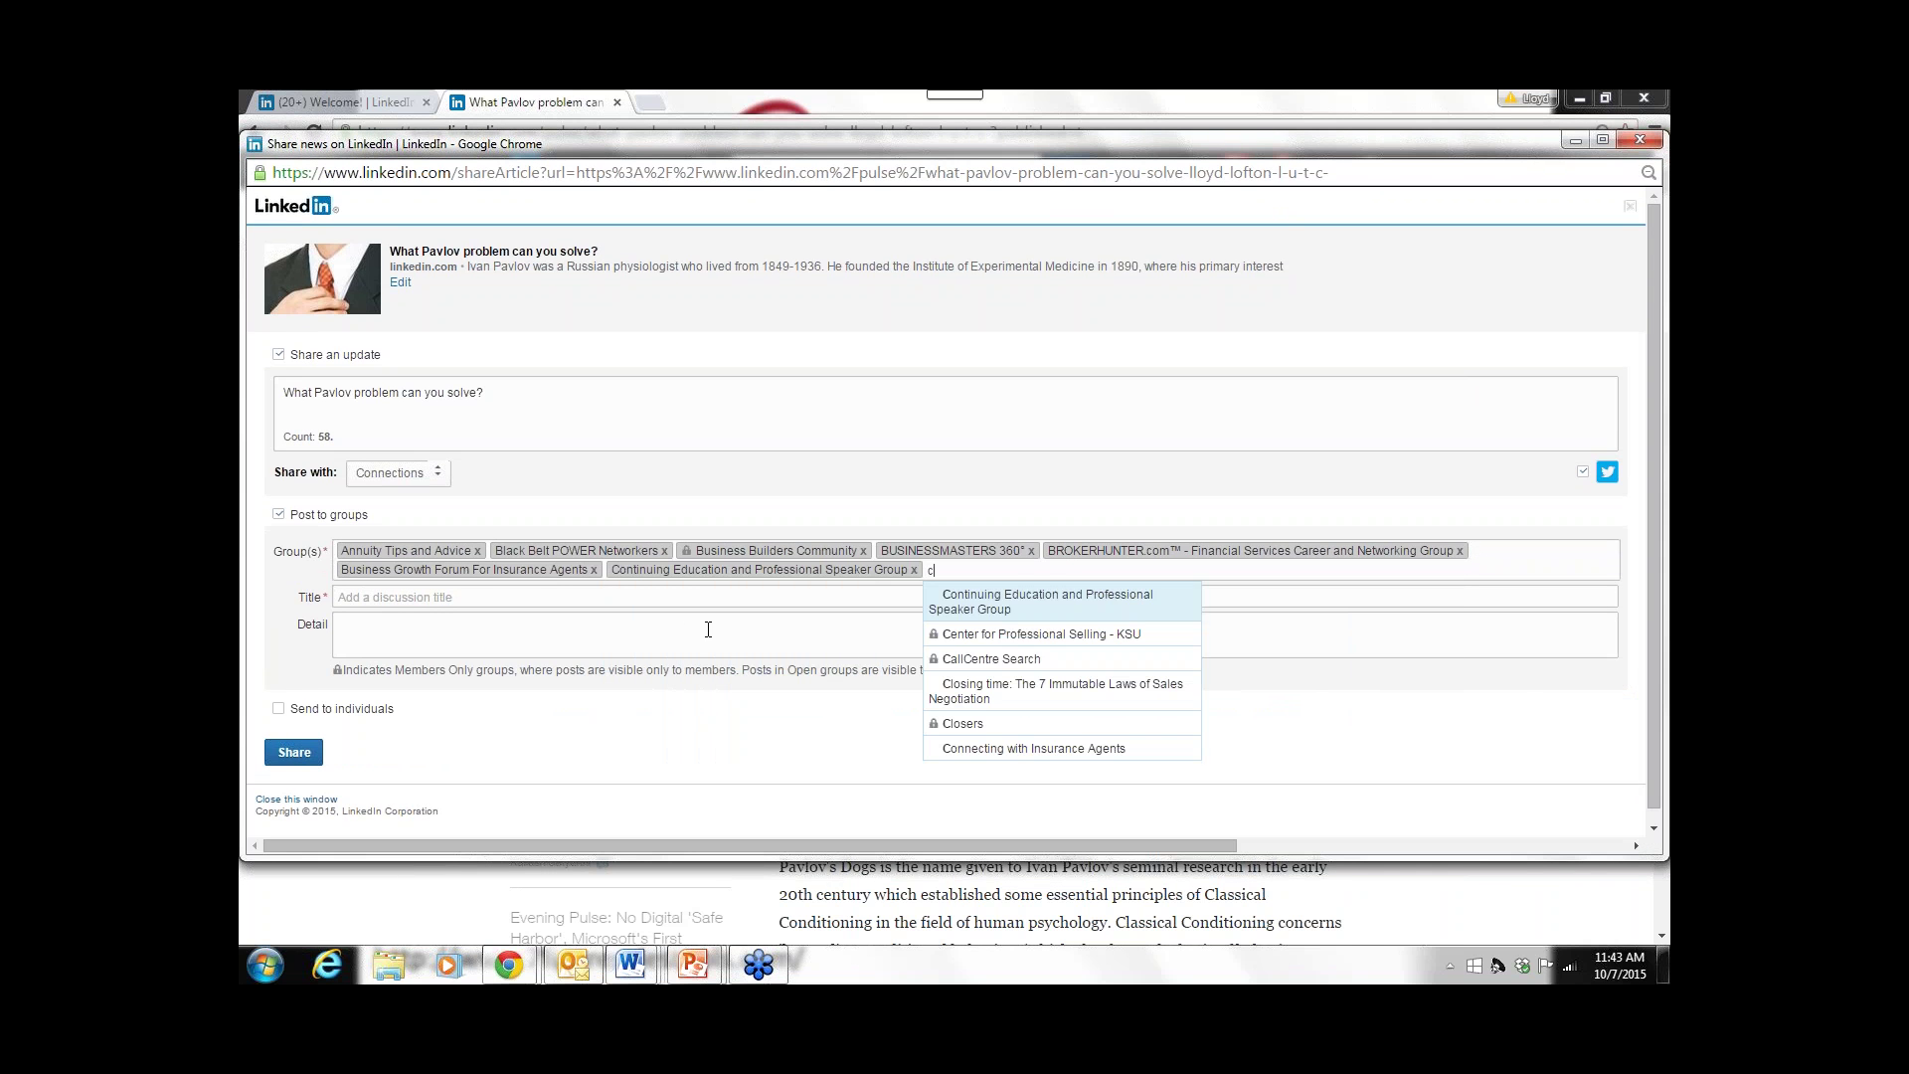
{"action": "left_click", "coordinate": [964, 638]}
{"action": "type", "text": "c"}
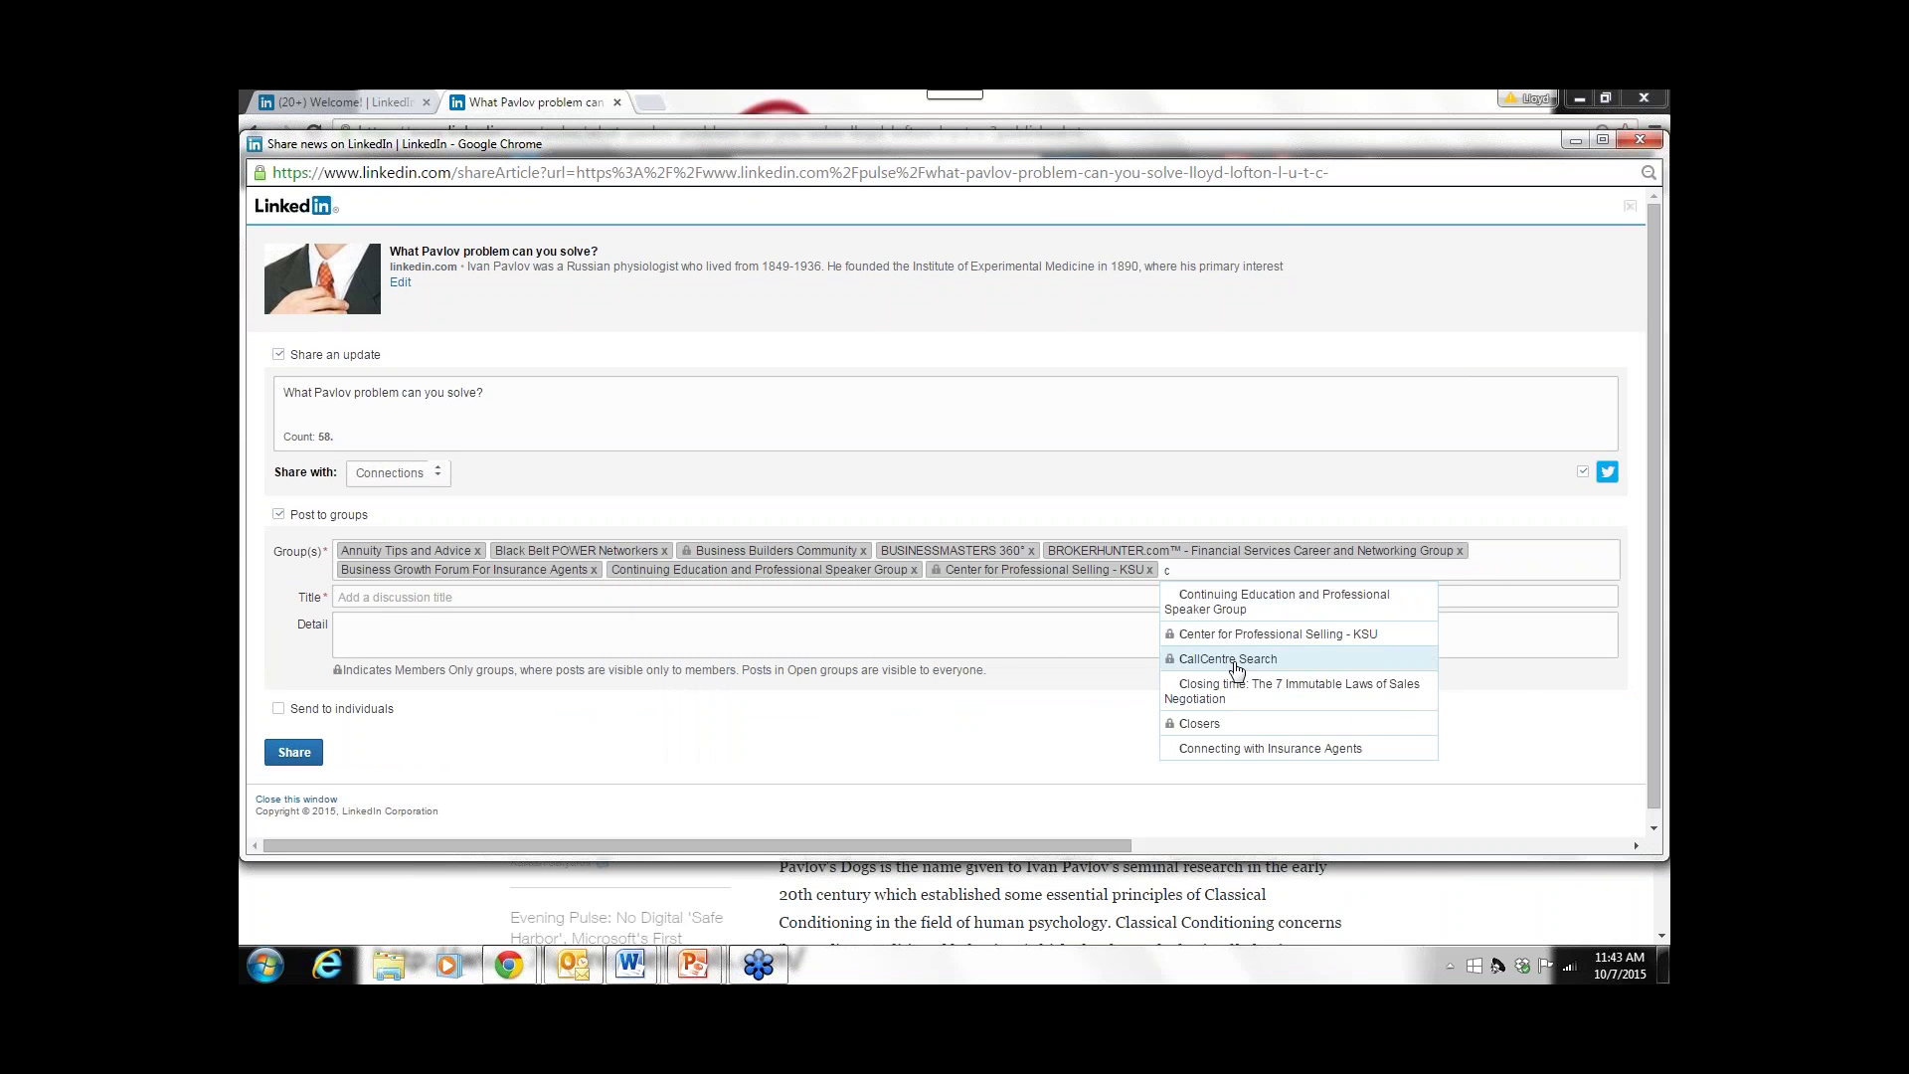
{"action": "left_click", "coordinate": [1237, 661]}
- Add the groups Closing time: The 7 Immutable Laws of Sales Negotiation, Closers, and Connecting with Insurance Agents
{"action": "type", "text": "c"}
{"action": "left_click", "coordinate": [1396, 699]}
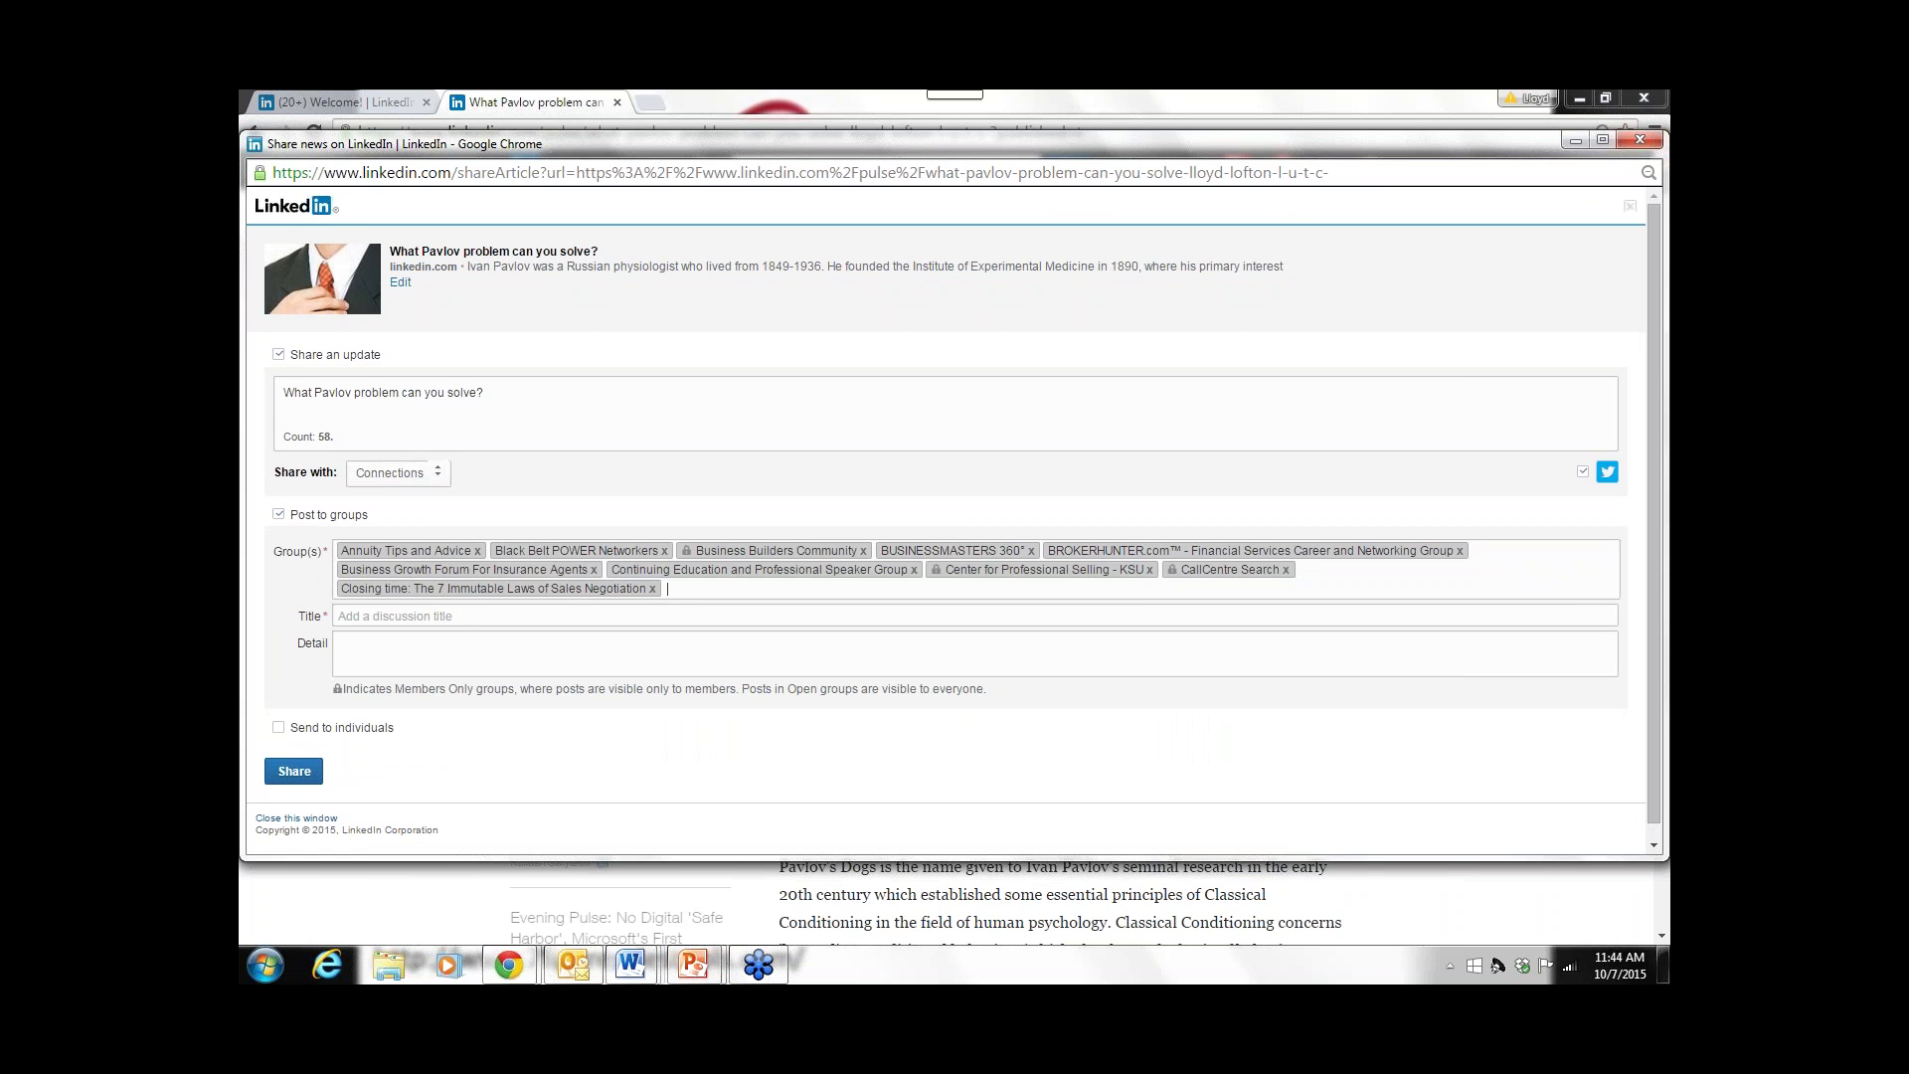
{"action": "type", "text": "c"}
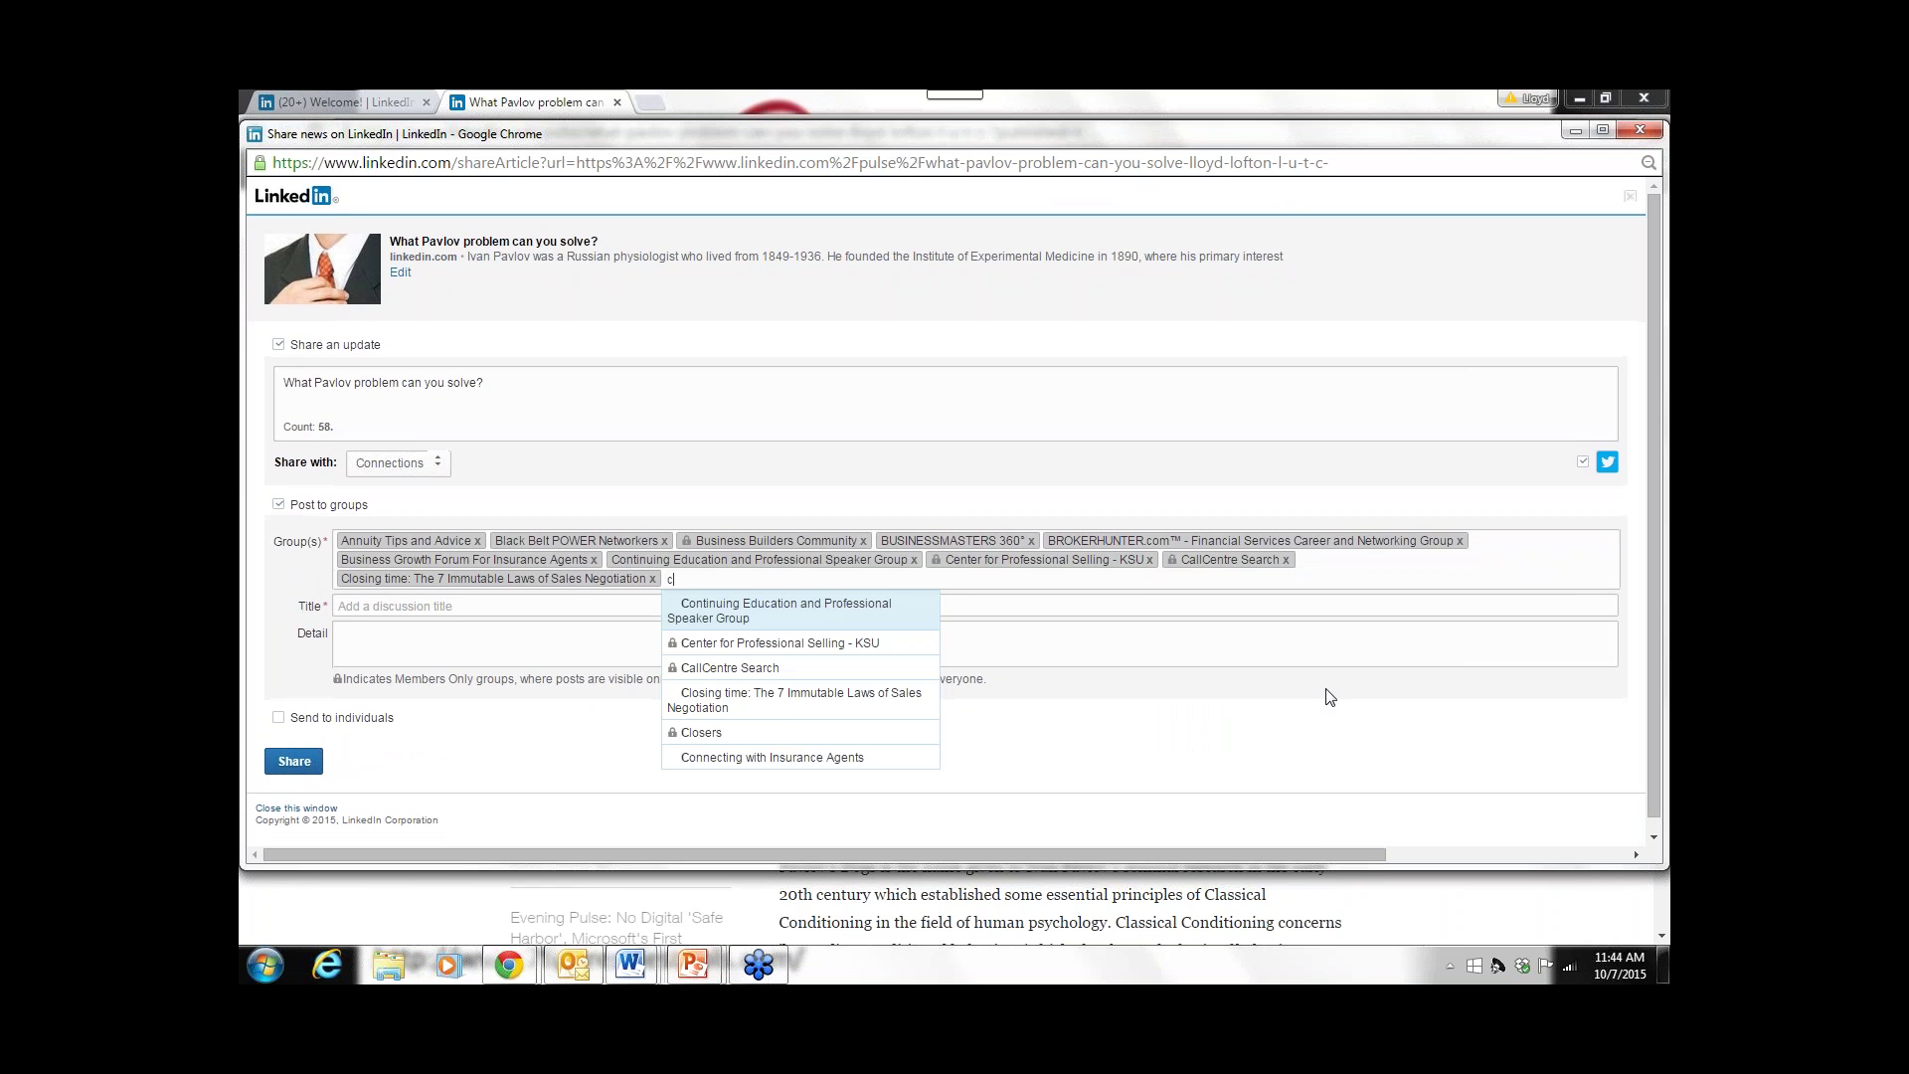
{"action": "left_click", "coordinate": [796, 735]}
{"action": "type", "text": "c"}
{"action": "left_click", "coordinate": [820, 760]}
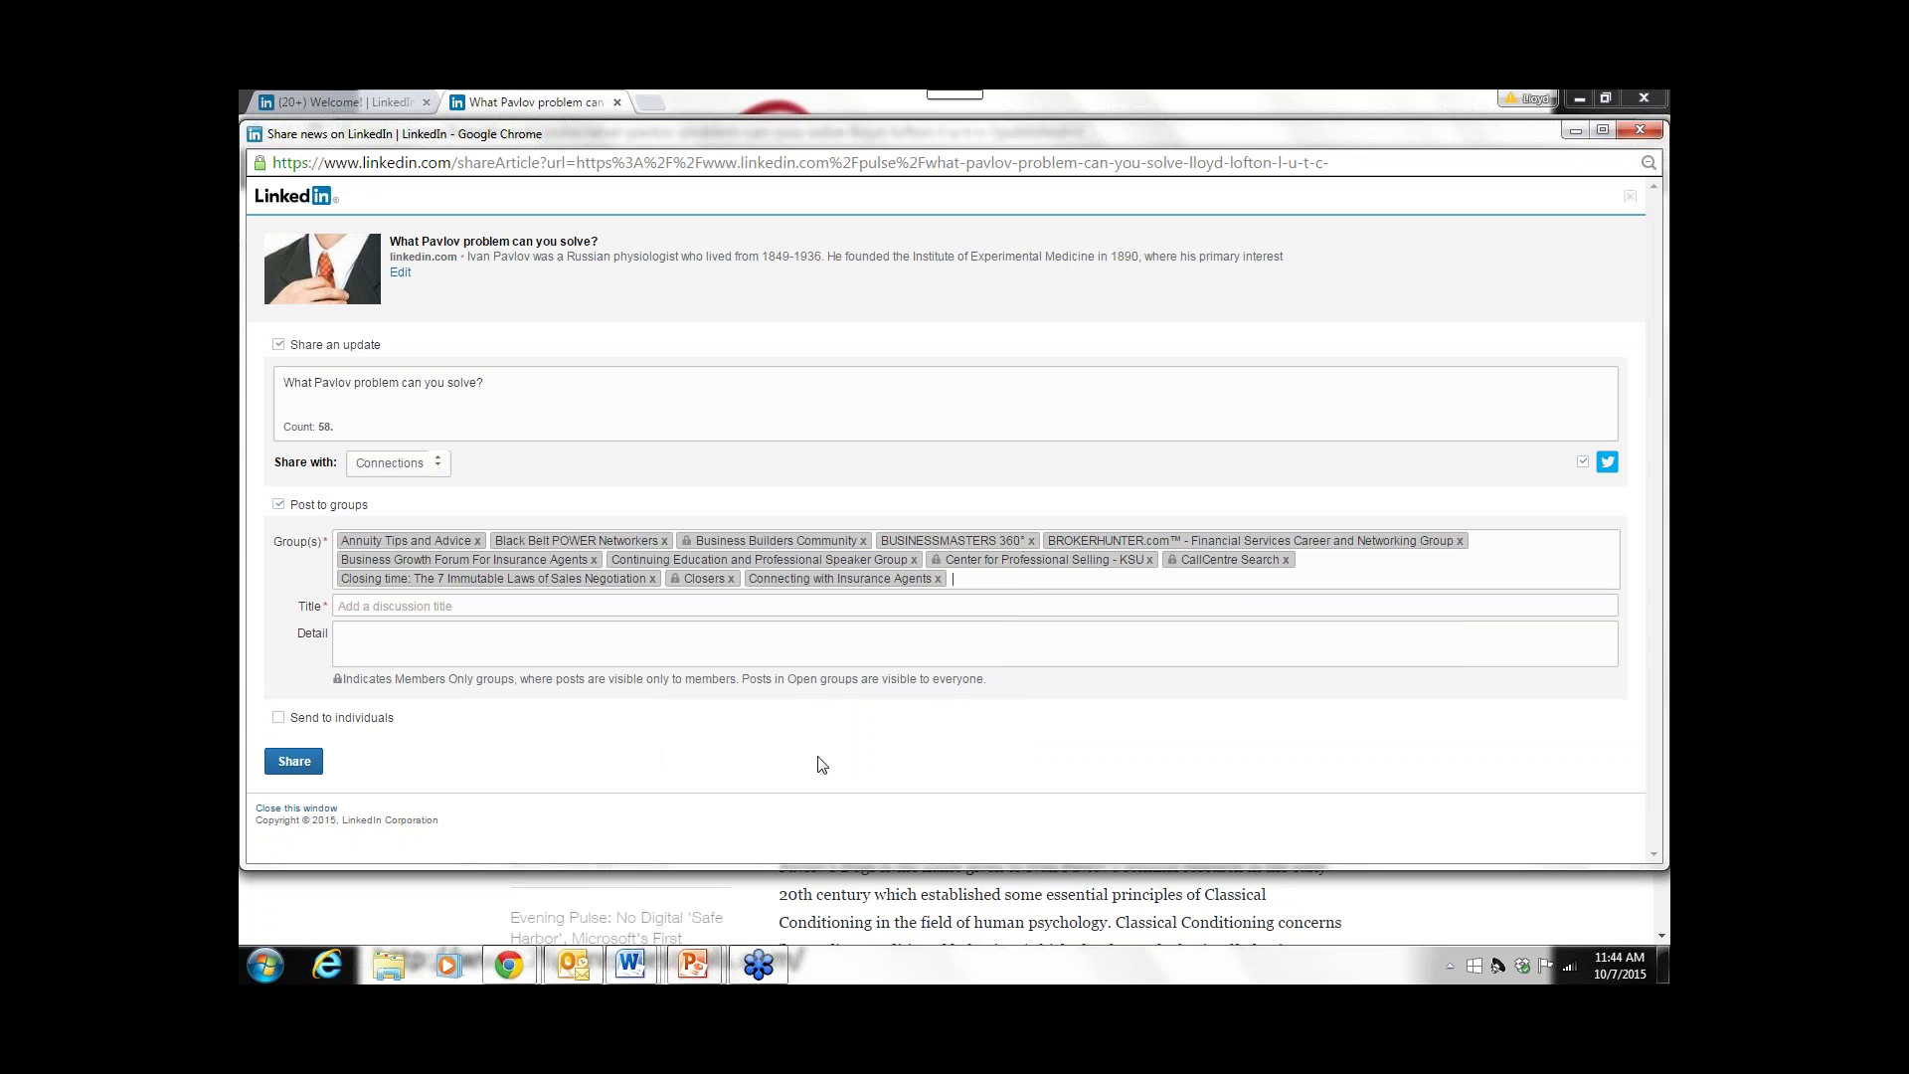
- Add the groups Event Managers, Event Planning & Event Management - the 1st Group for Event Professionals, and Financial Social Media Marketing
{"action": "type", "text": "c"}
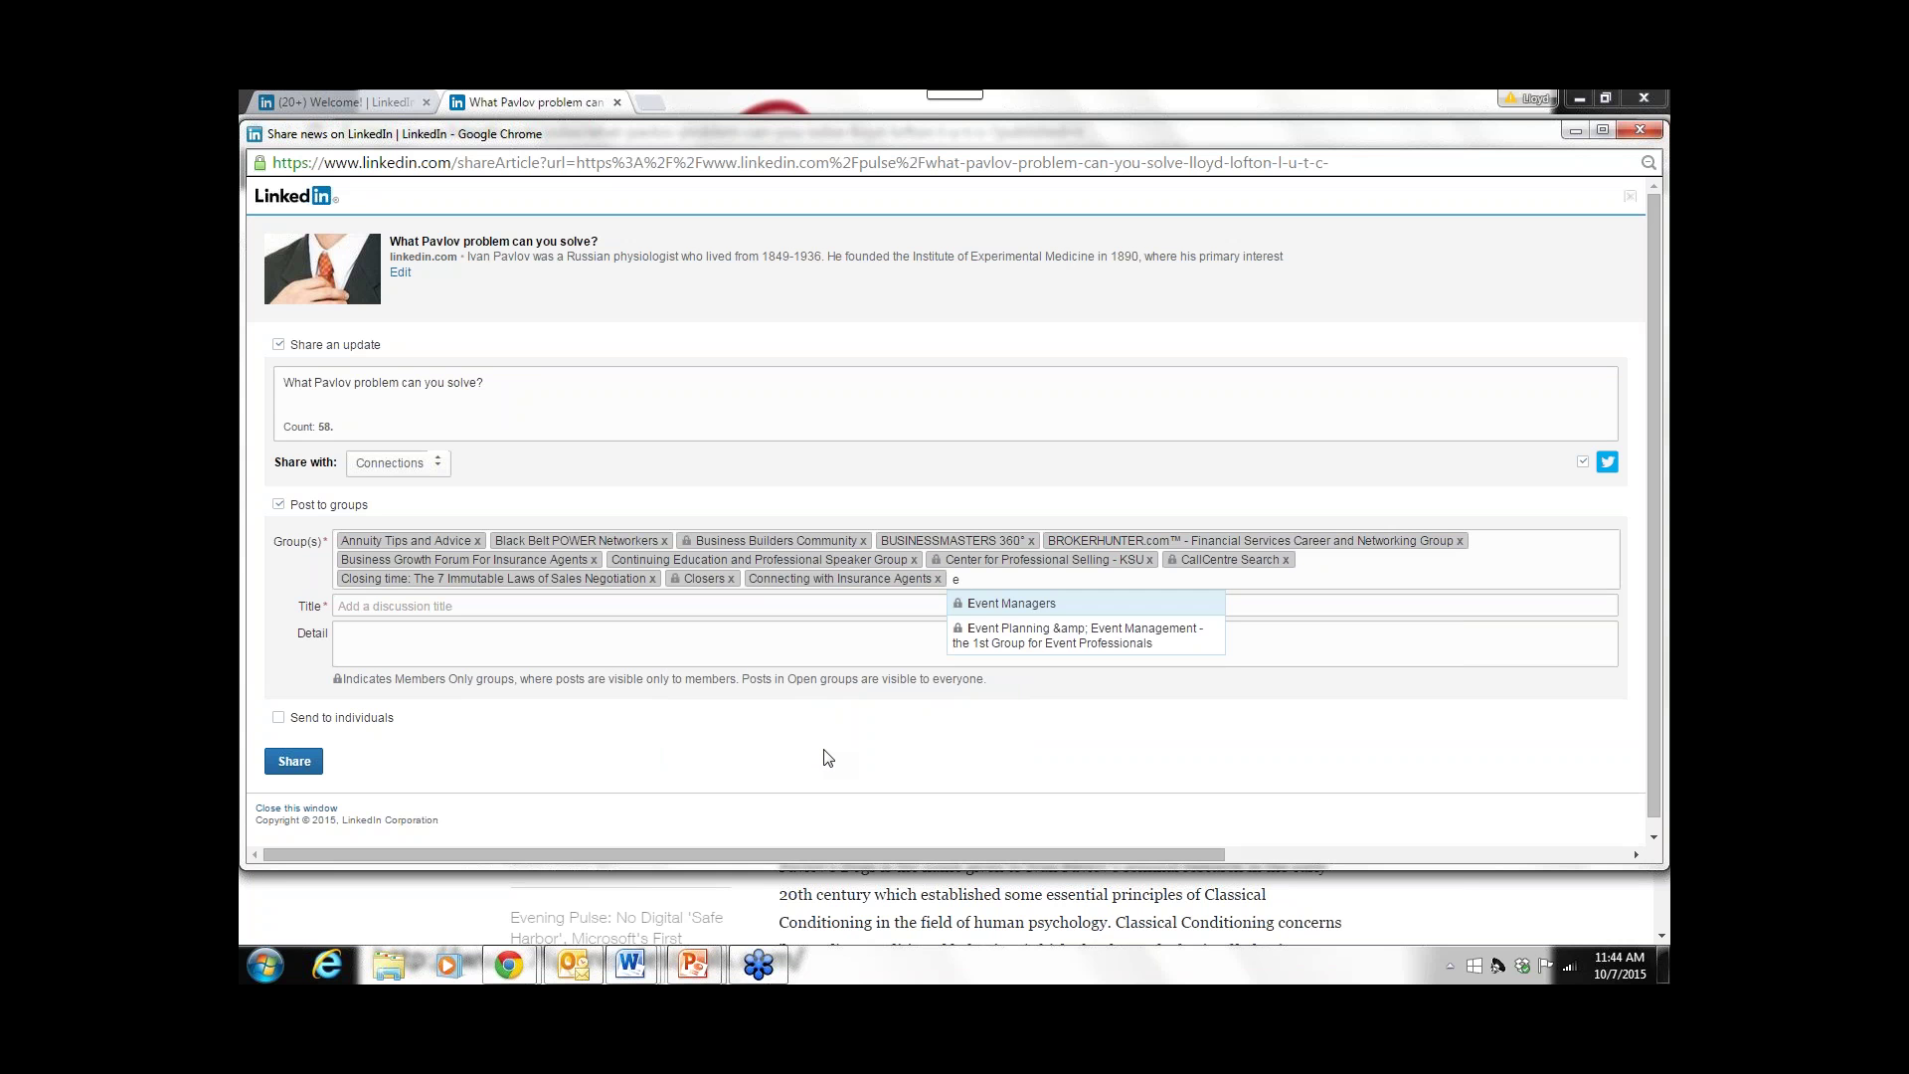
{"action": "left_click", "coordinate": [1004, 603]}
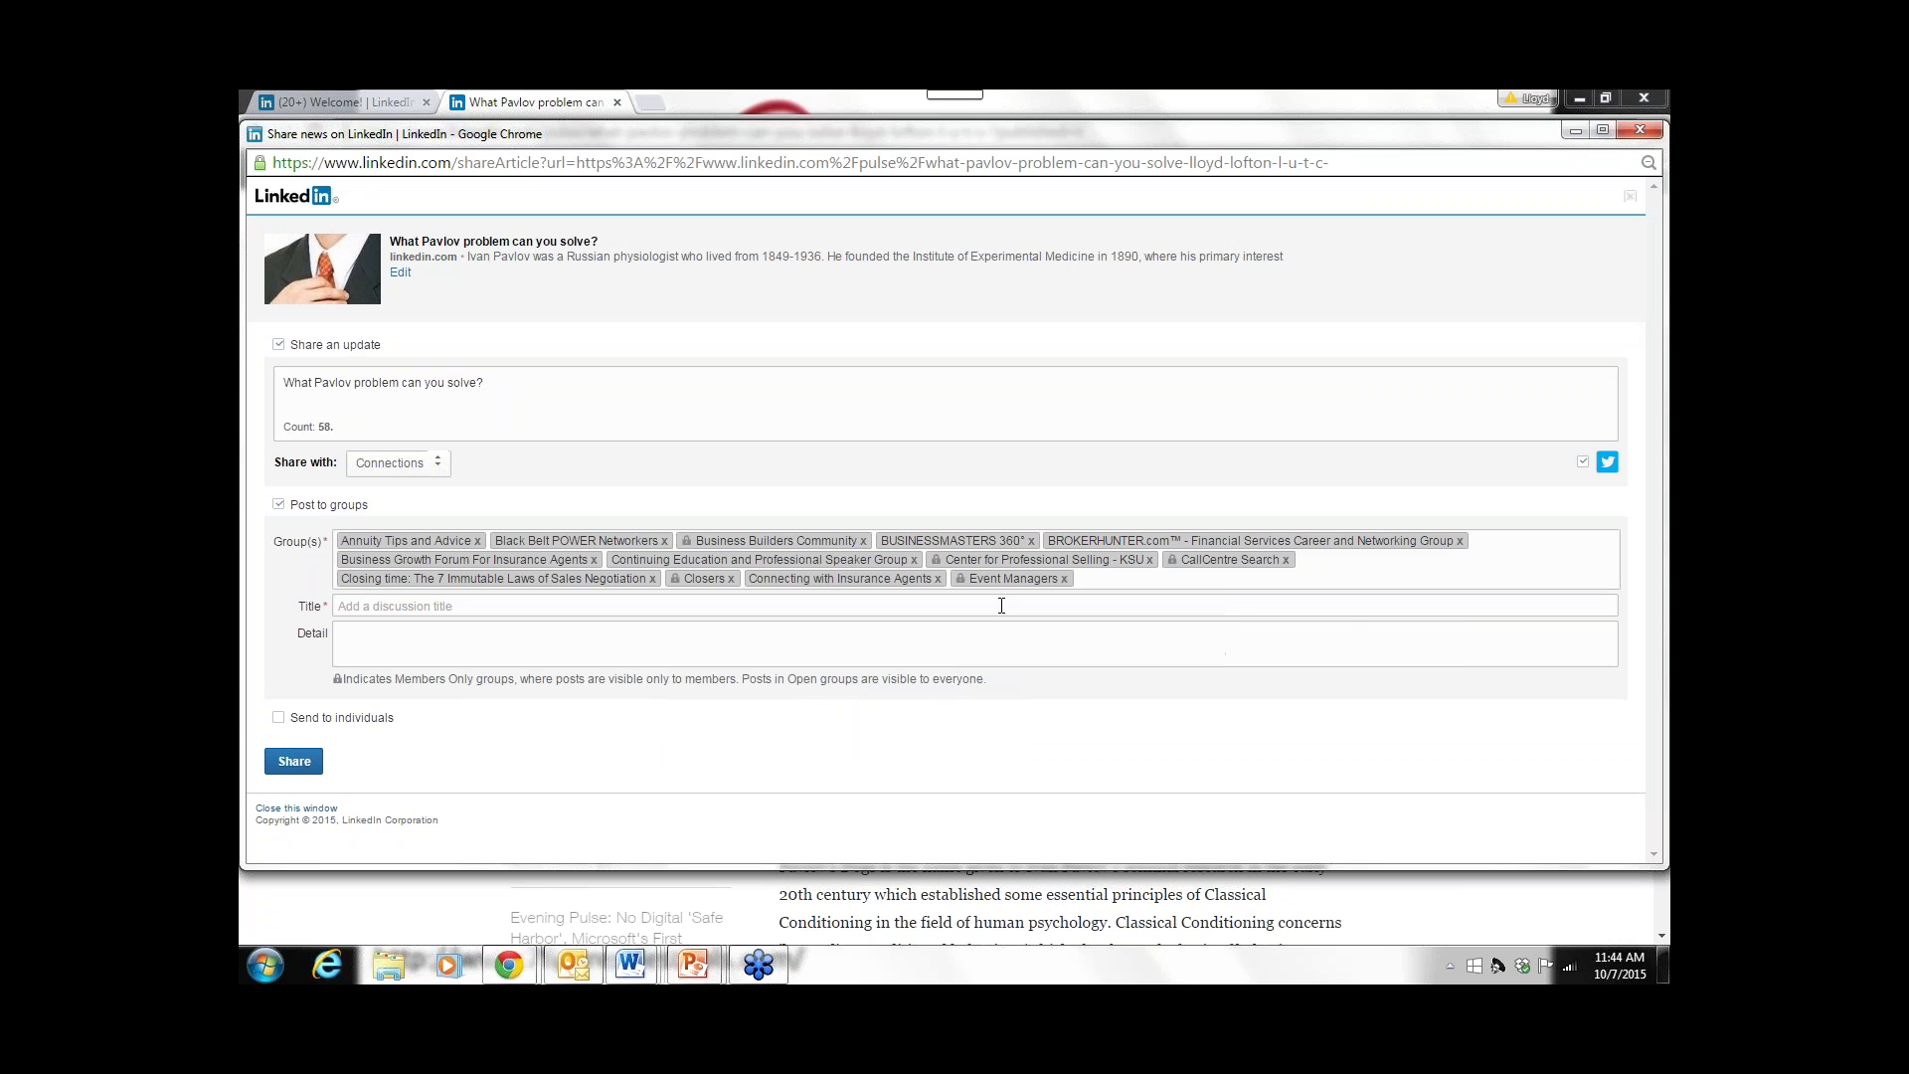
{"action": "type", "text": "e"}
{"action": "left_click", "coordinate": [1143, 639]}
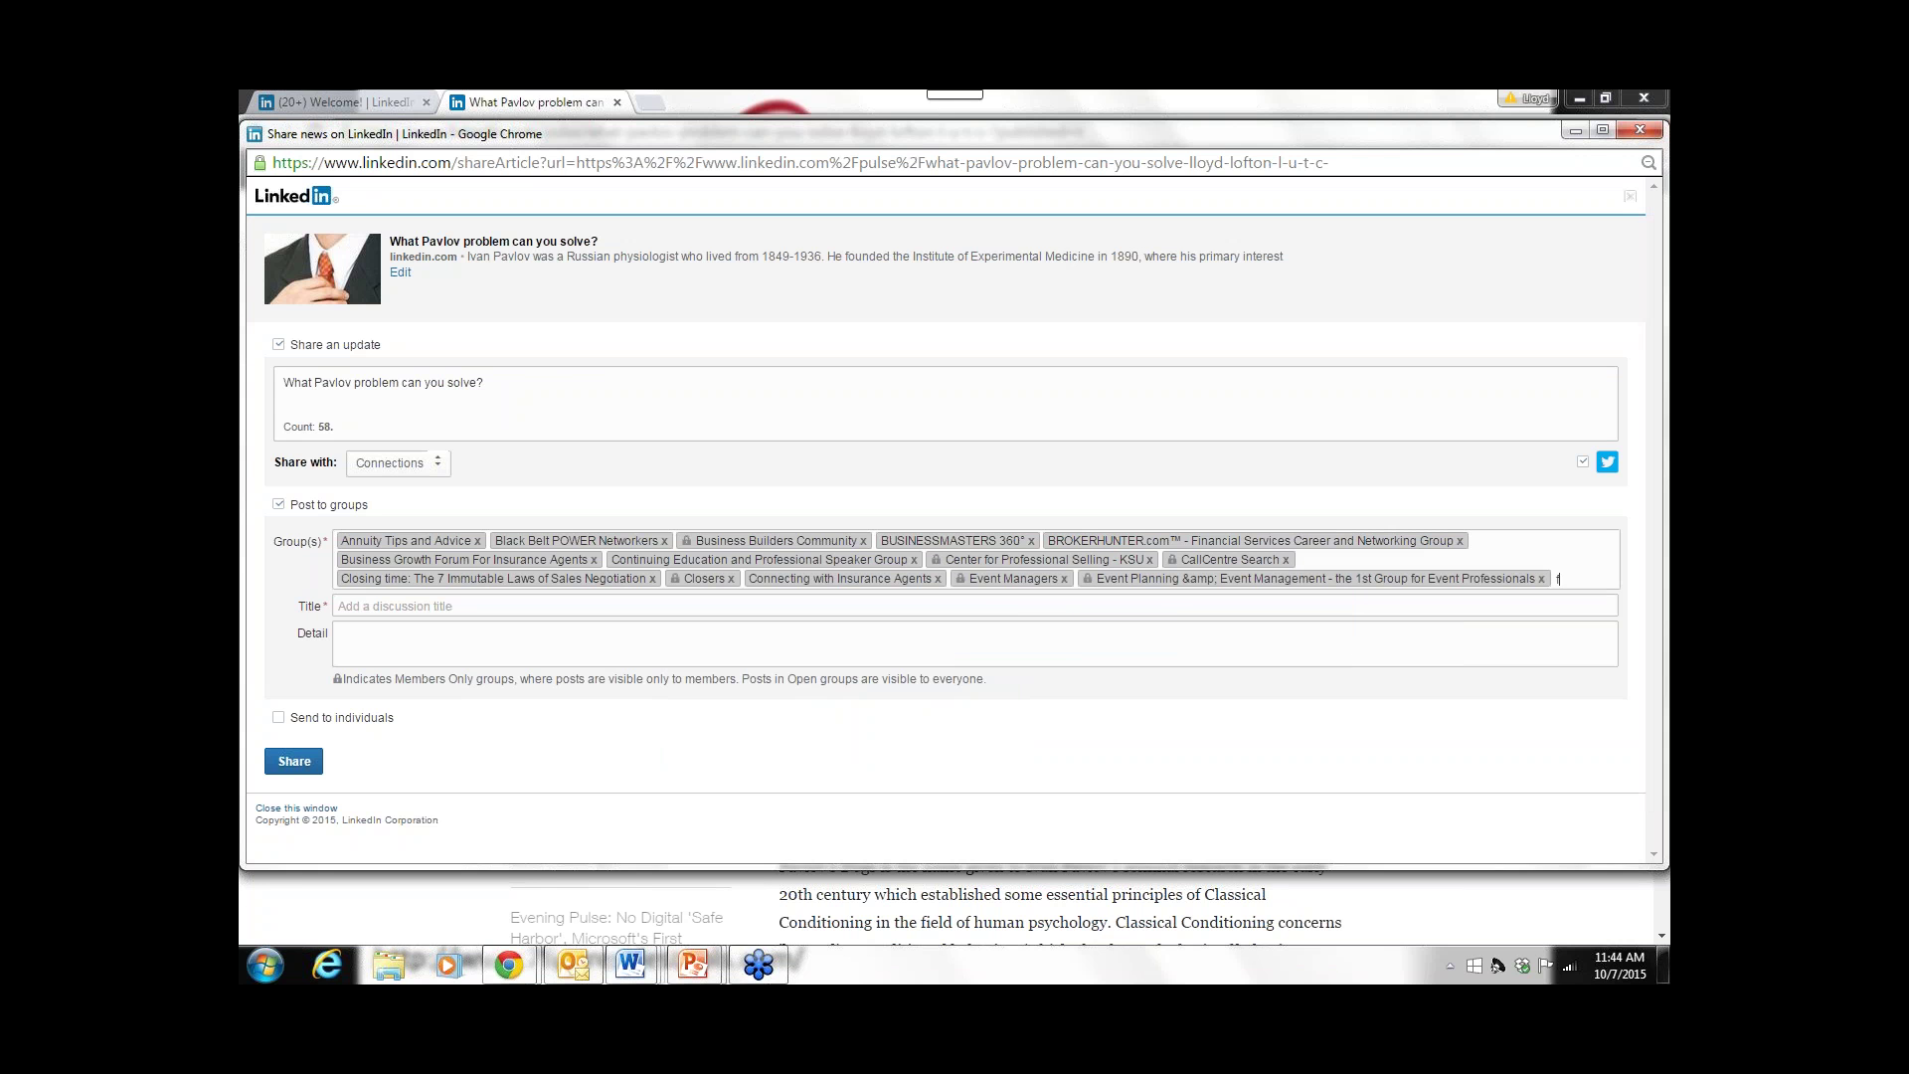
{"action": "type", "text": "f"}
{"action": "key", "text": "Return"}
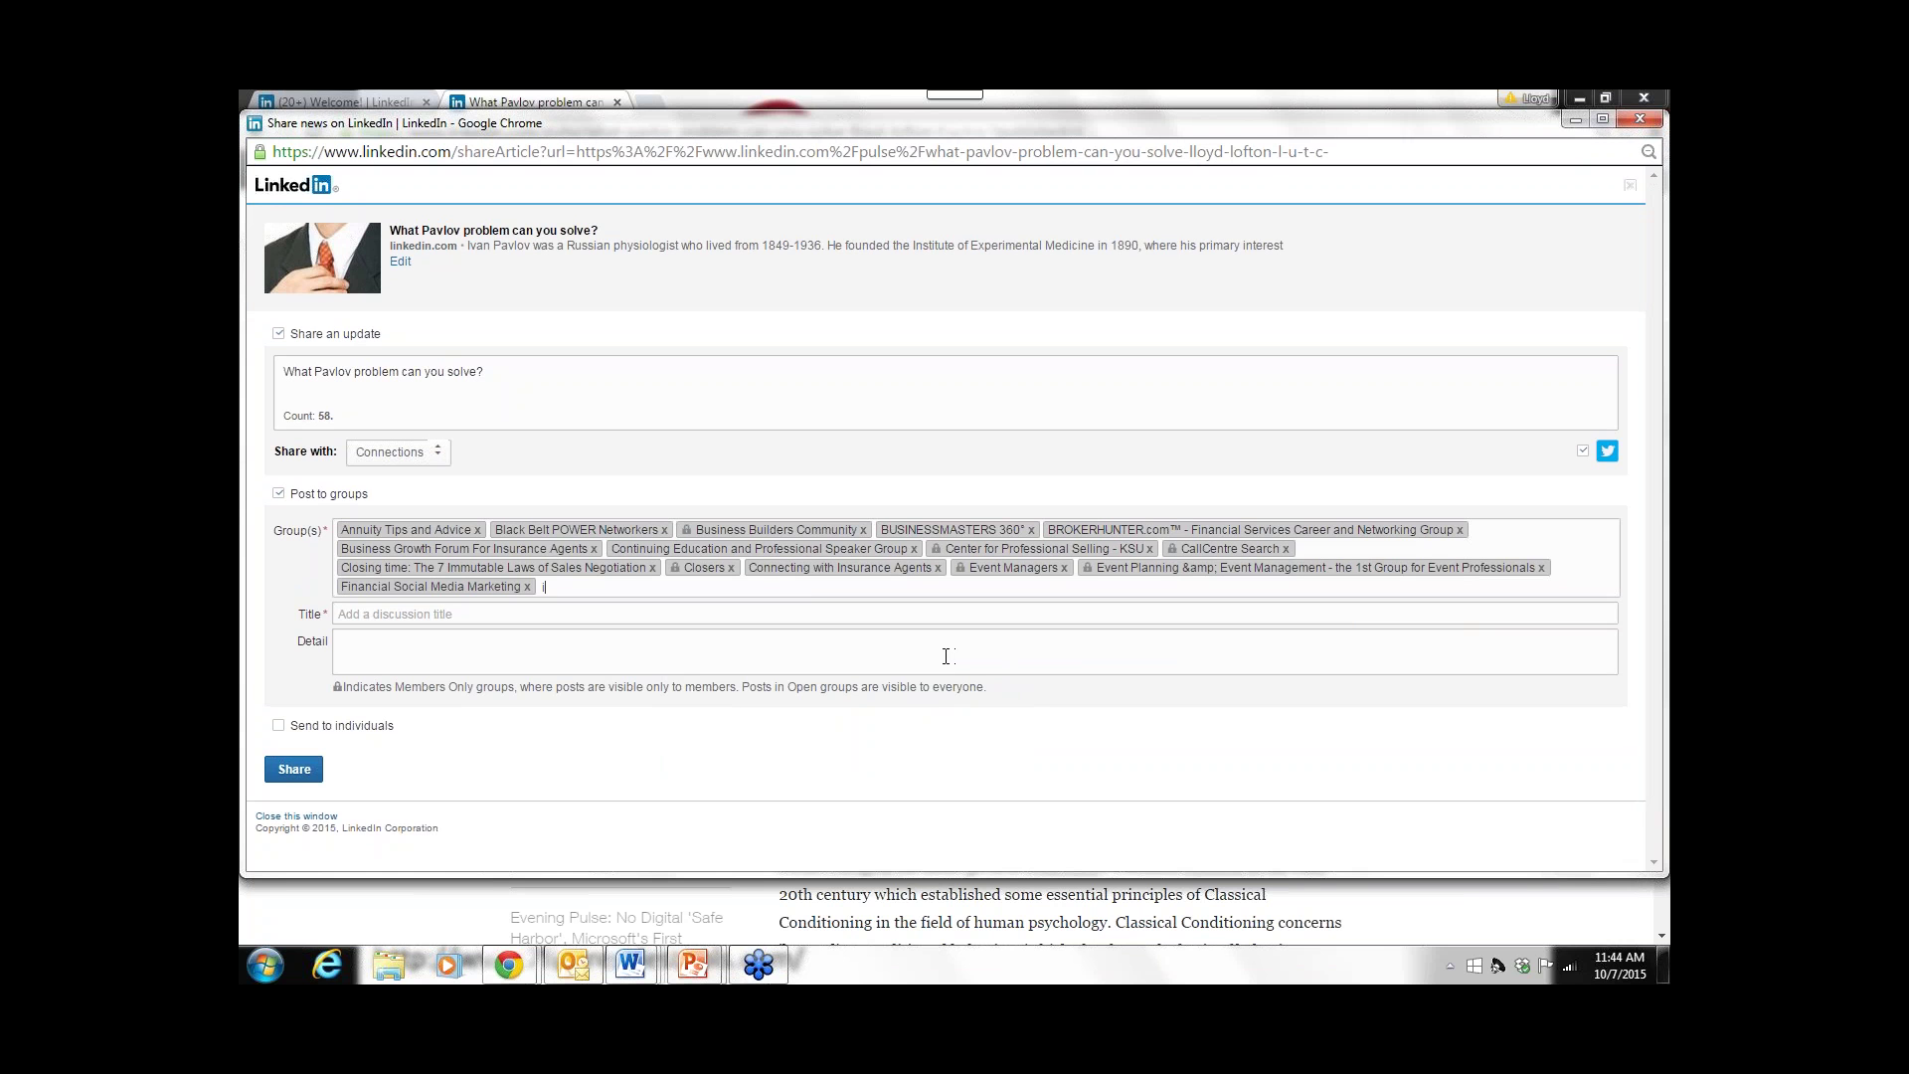
- Add the groups Insurance Professionals of America, Insurance Agents in the New Marketplace, Insurance Agents' Opportunities For Success, and Innovation in Leadership Development
{"action": "type", "text": "i"}
{"action": "left_click", "coordinate": [753, 617]}
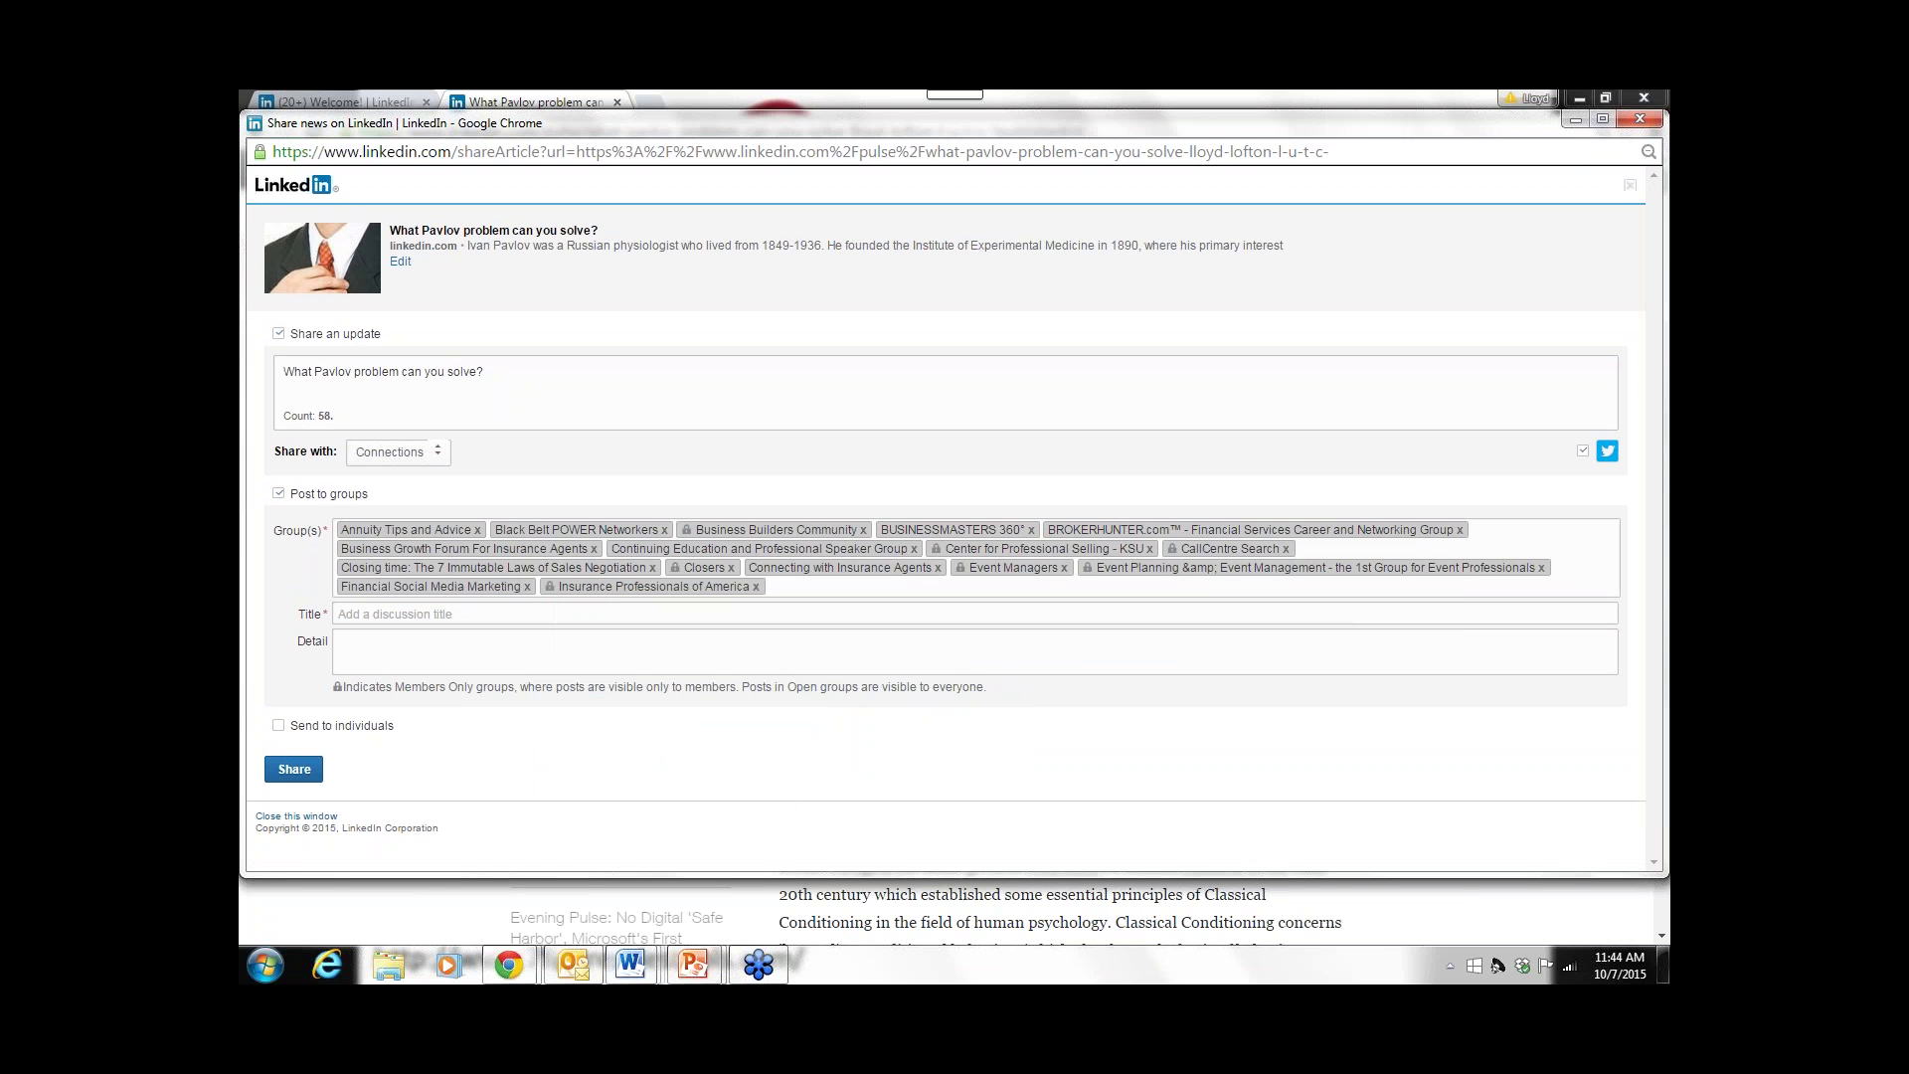
{"action": "type", "text": "i"}
{"action": "left_click", "coordinate": [853, 630]}
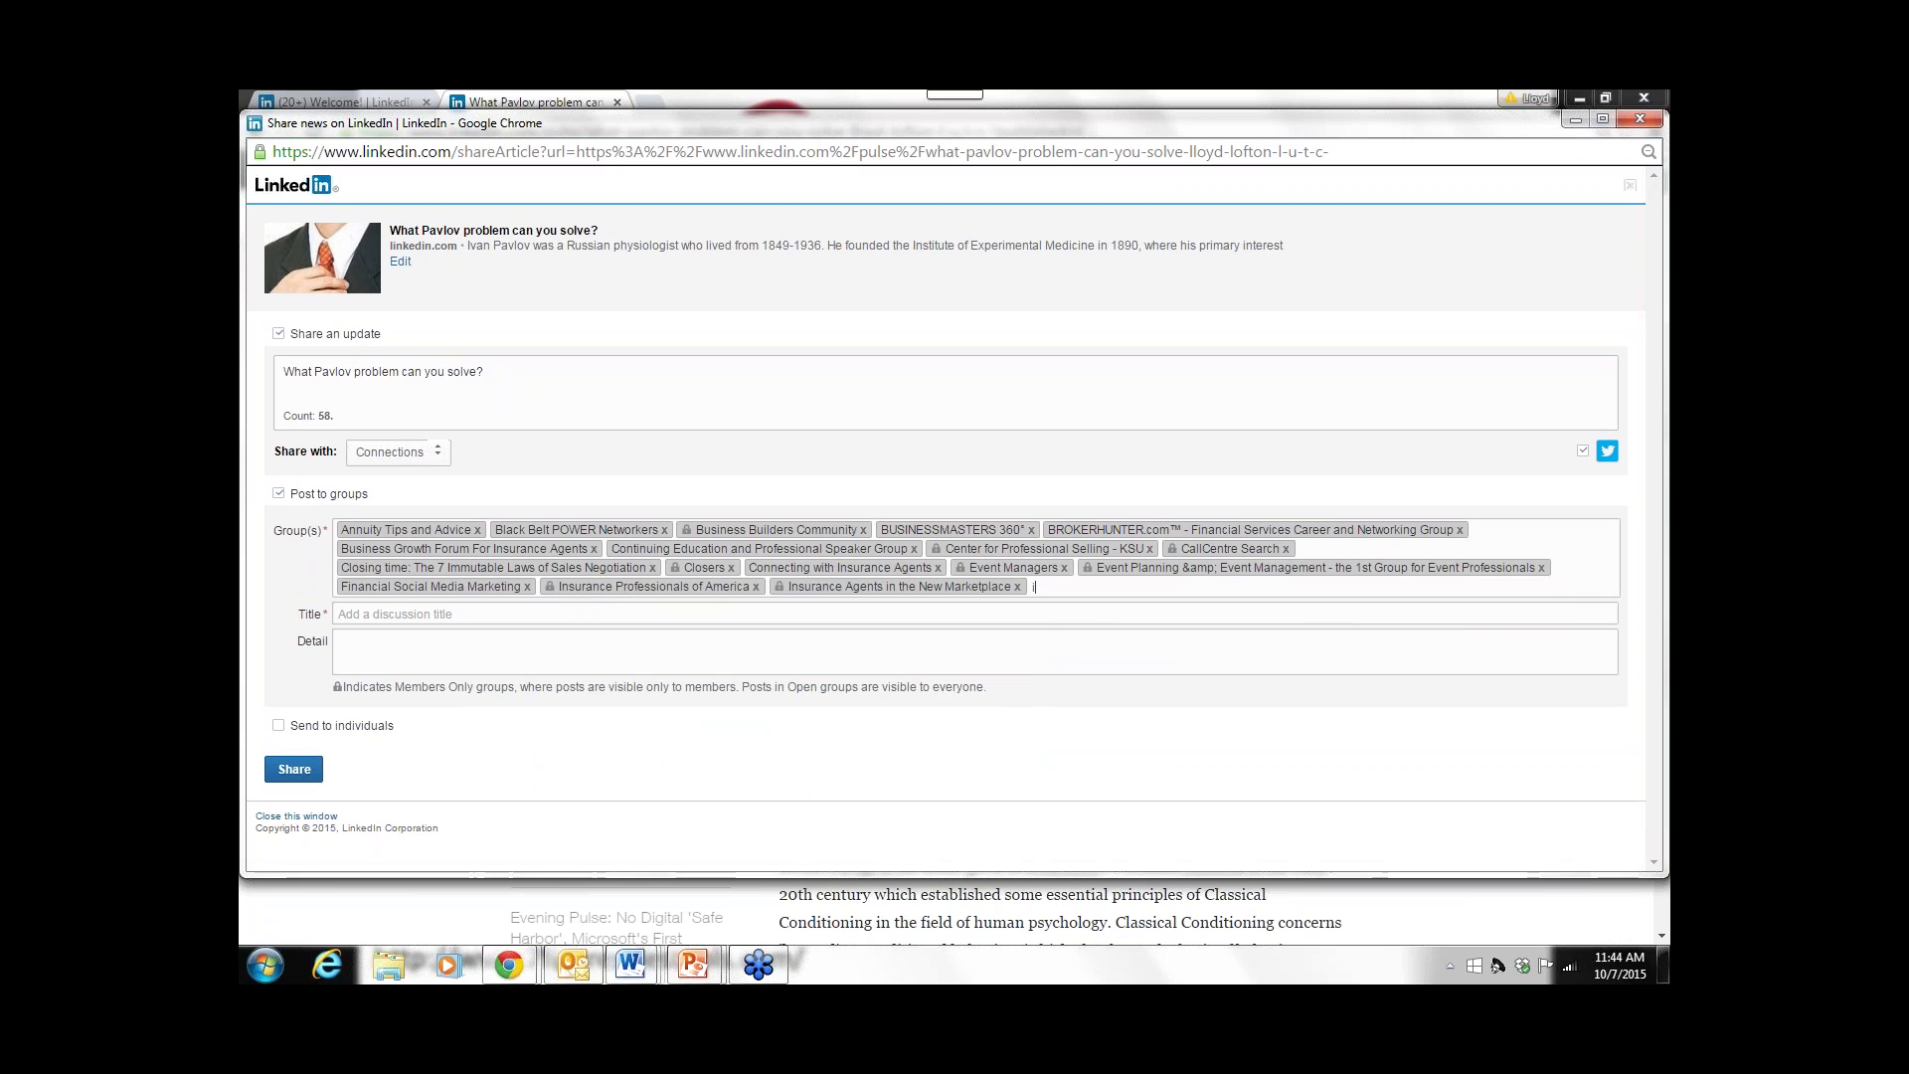
{"action": "type", "text": "i"}
{"action": "left_click", "coordinate": [1110, 662]}
{"action": "type", "text": "i"}
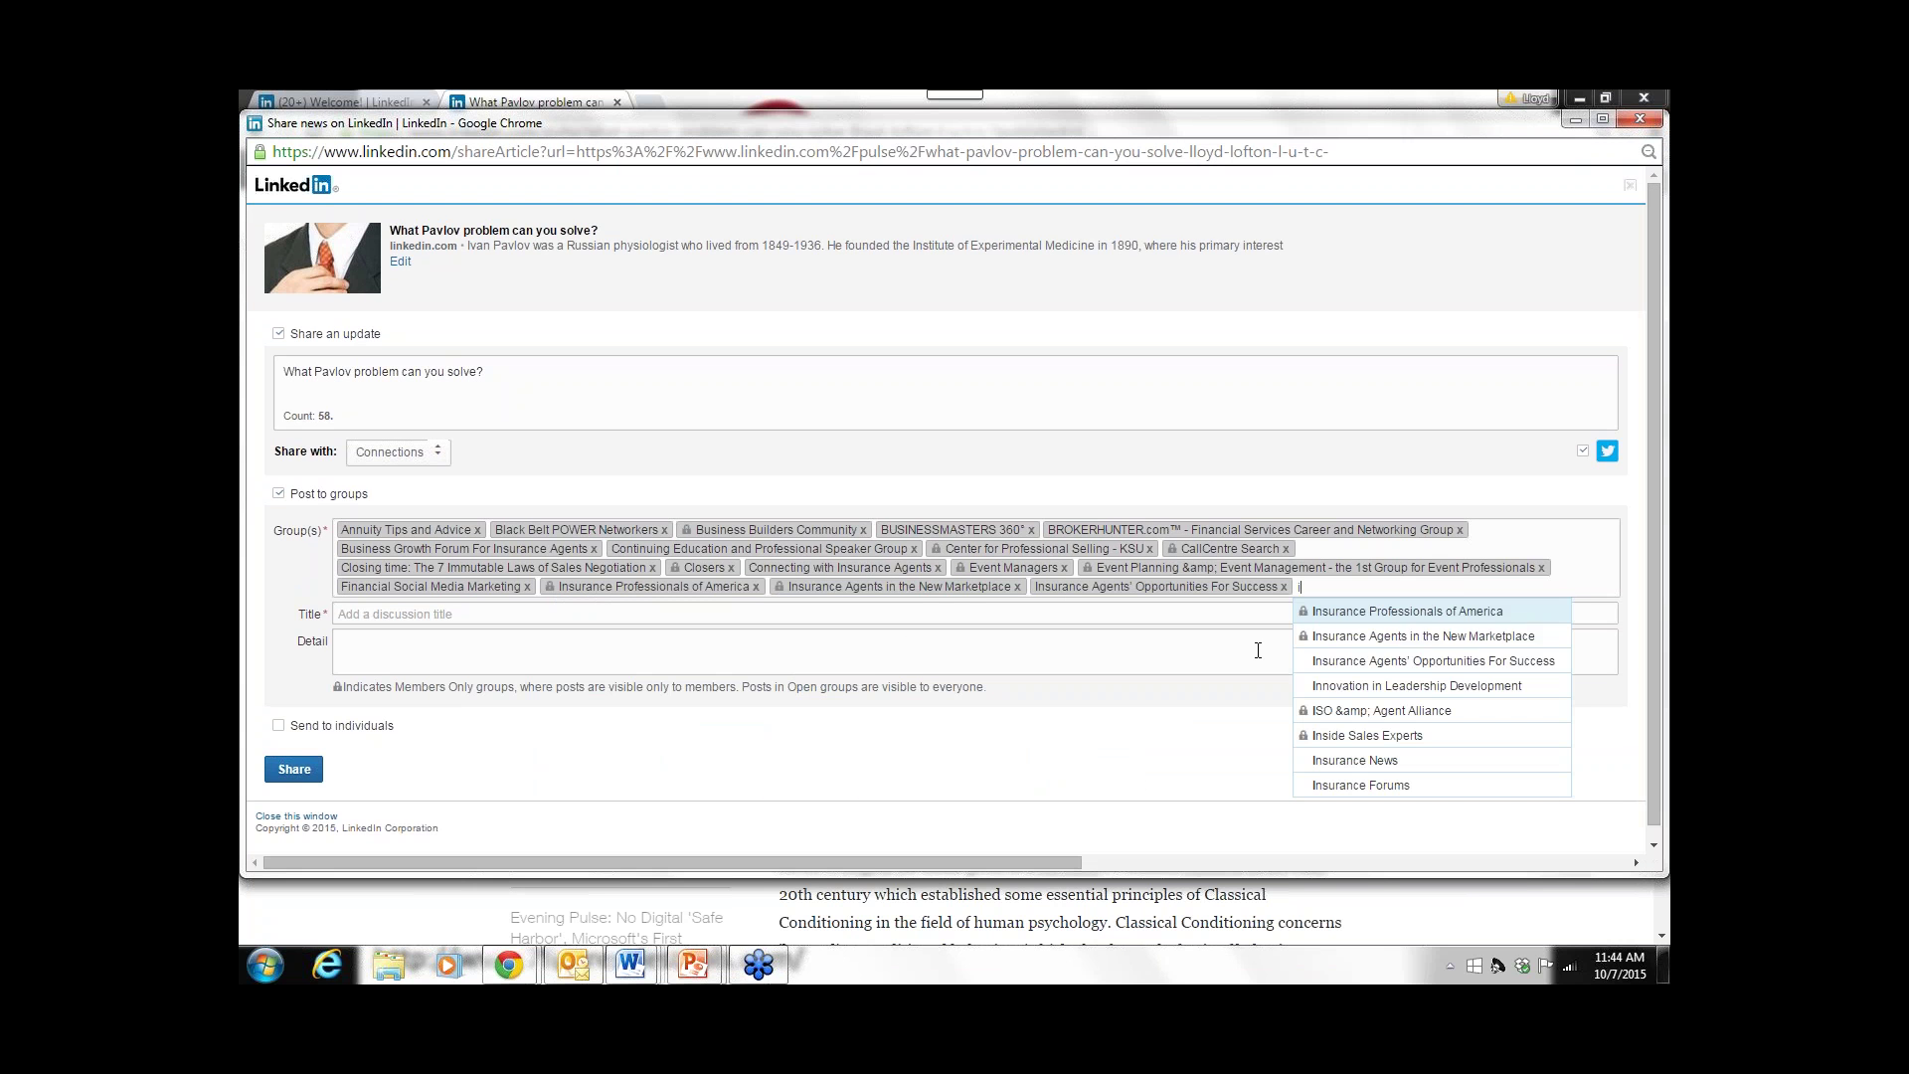
{"action": "left_click", "coordinate": [1349, 686]}
- Add the groups ISO & Agent Alliance, Inside Sales Experts, Insurance News, and Insurance Forums
{"action": "type", "text": "i"}
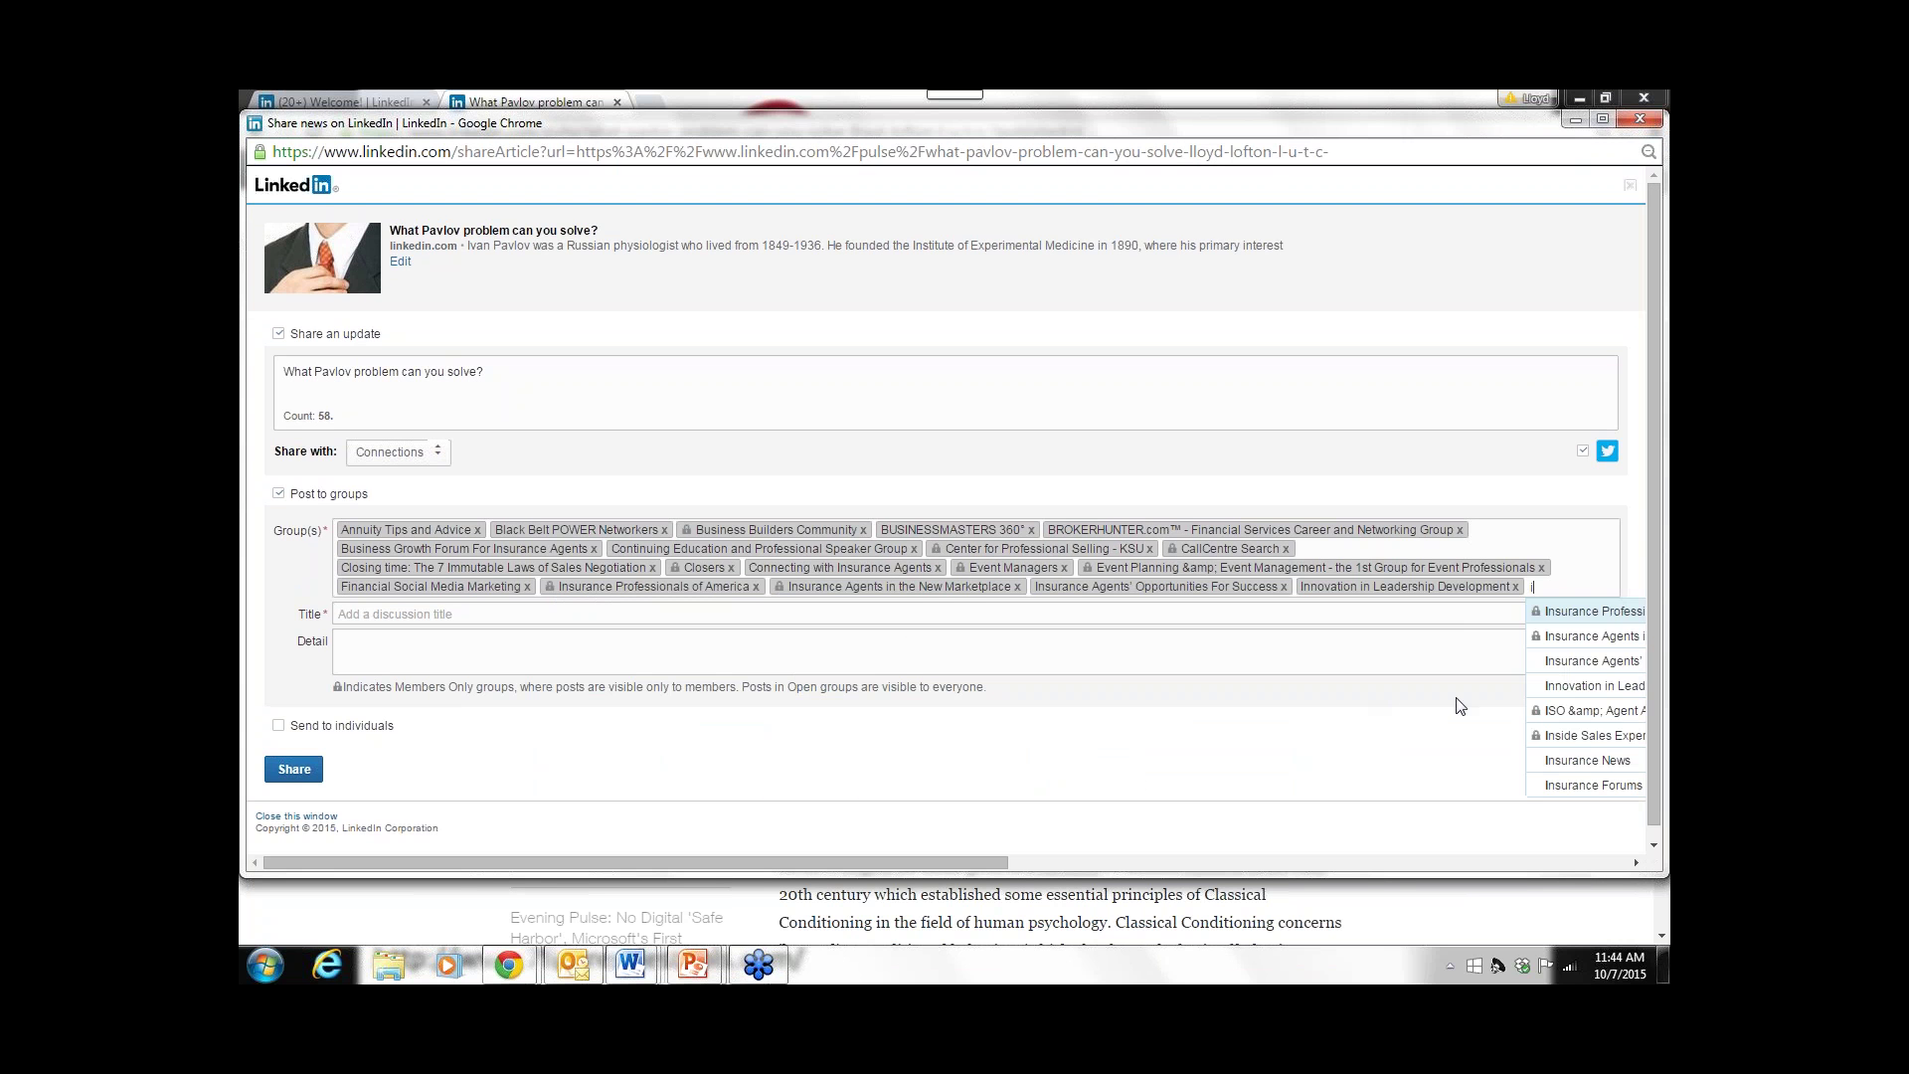
{"action": "left_click", "coordinate": [1553, 716]}
{"action": "type", "text": "i"}
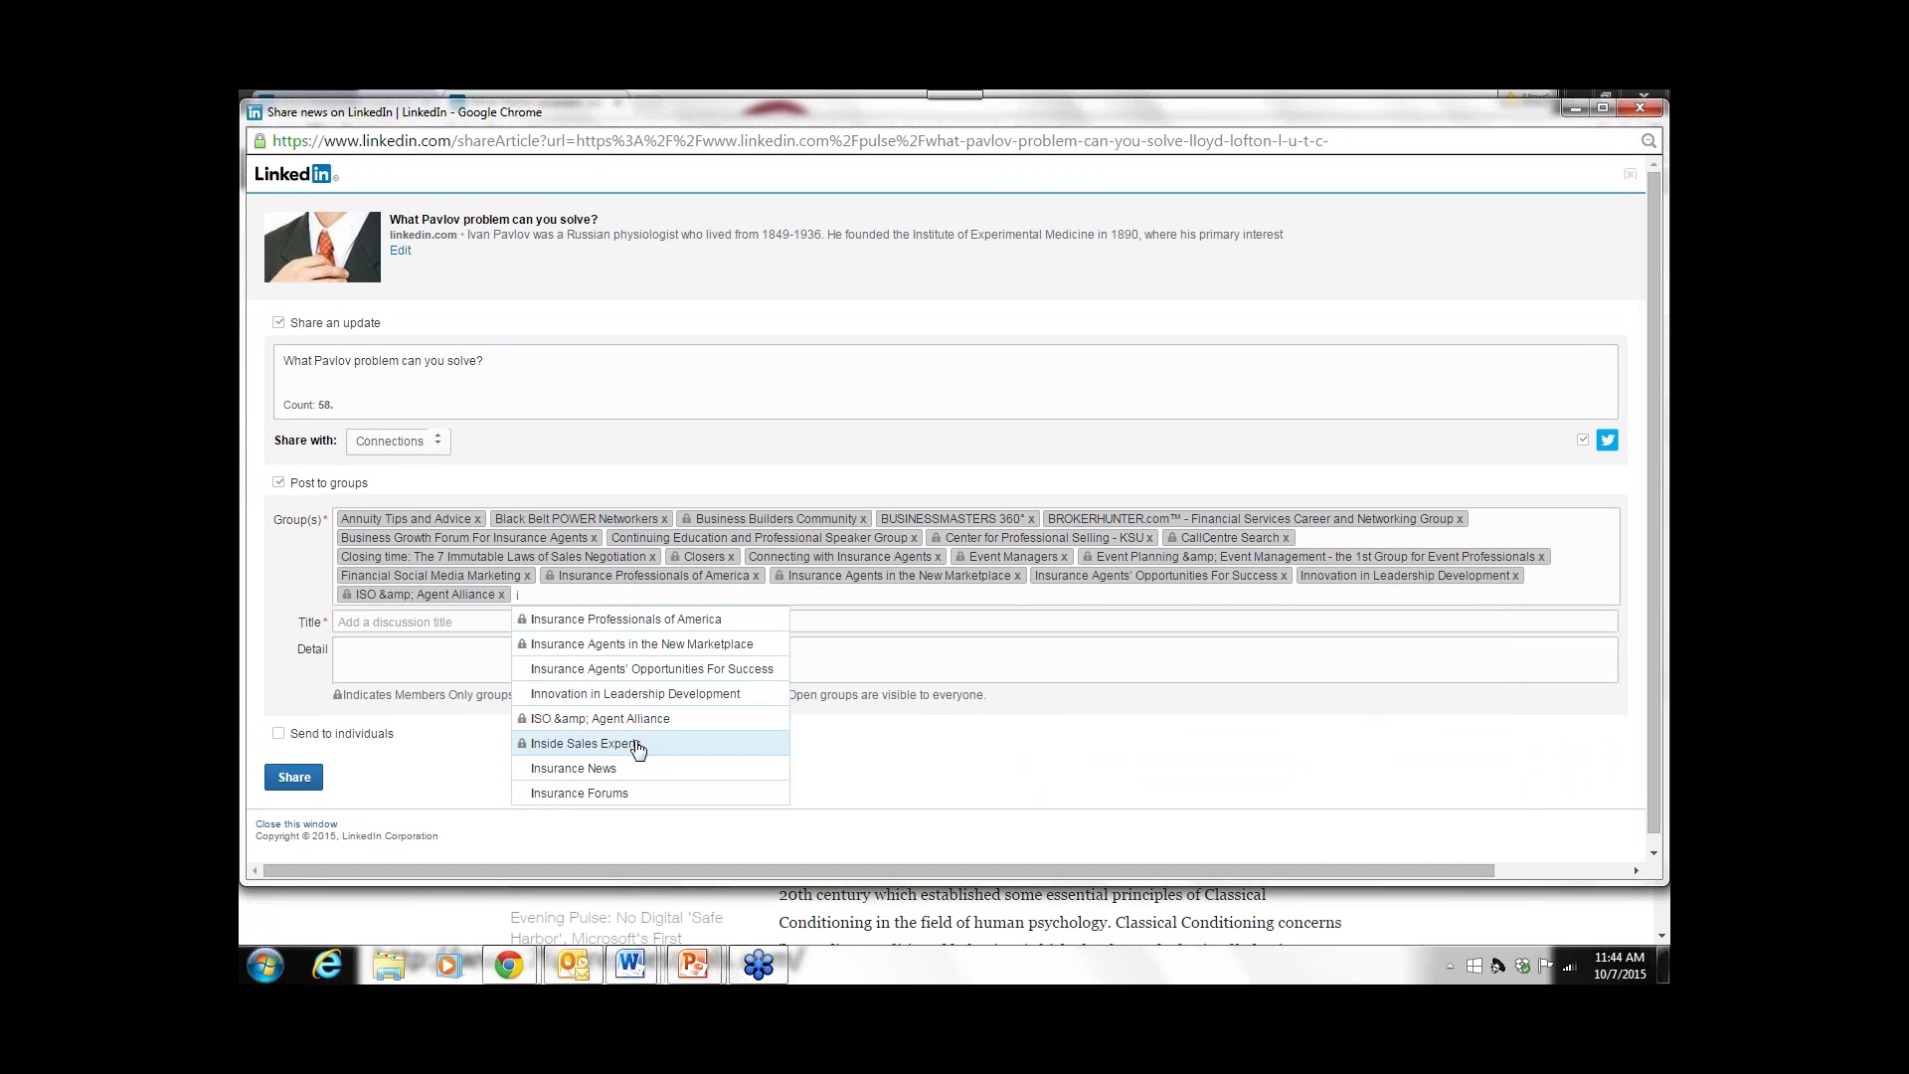
{"action": "left_click", "coordinate": [696, 743]}
{"action": "type", "text": "i"}
{"action": "left_click", "coordinate": [738, 768]}
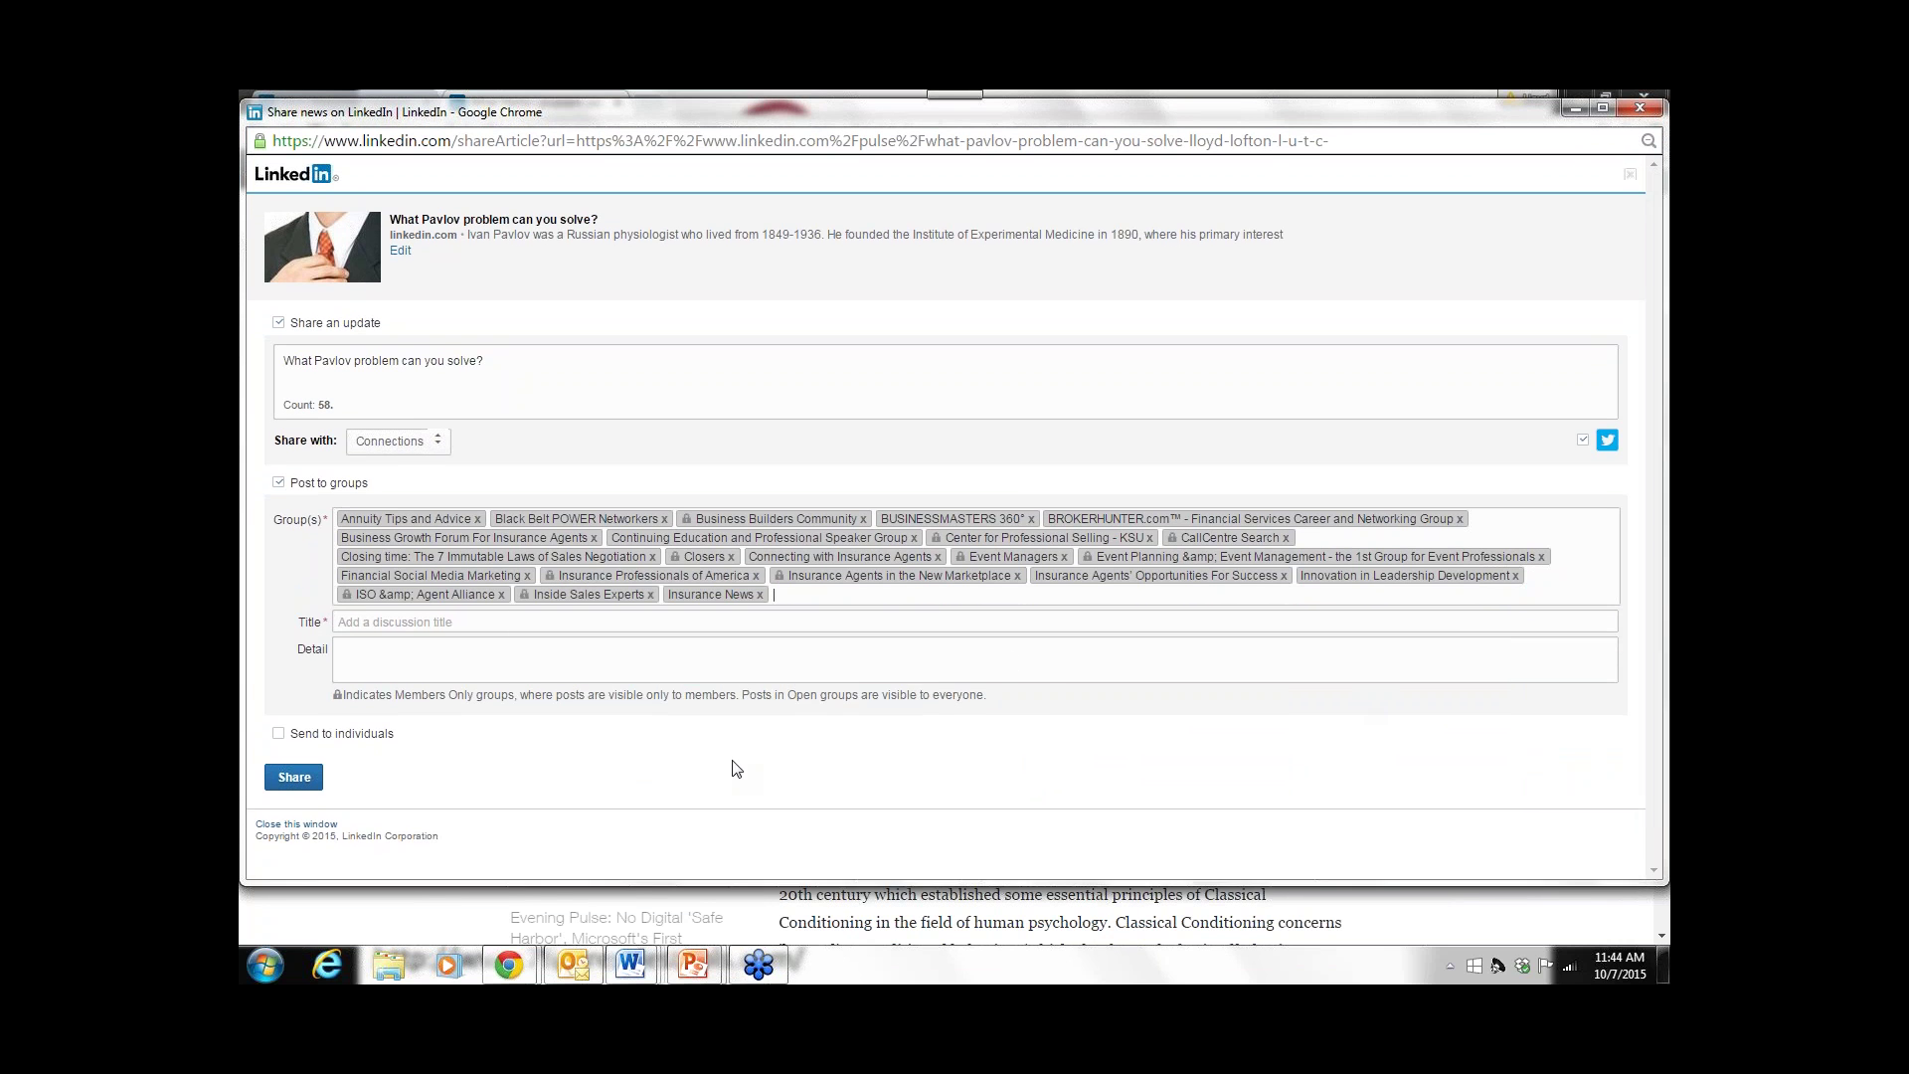
{"action": "type", "text": "i"}
{"action": "left_click", "coordinate": [848, 792]}
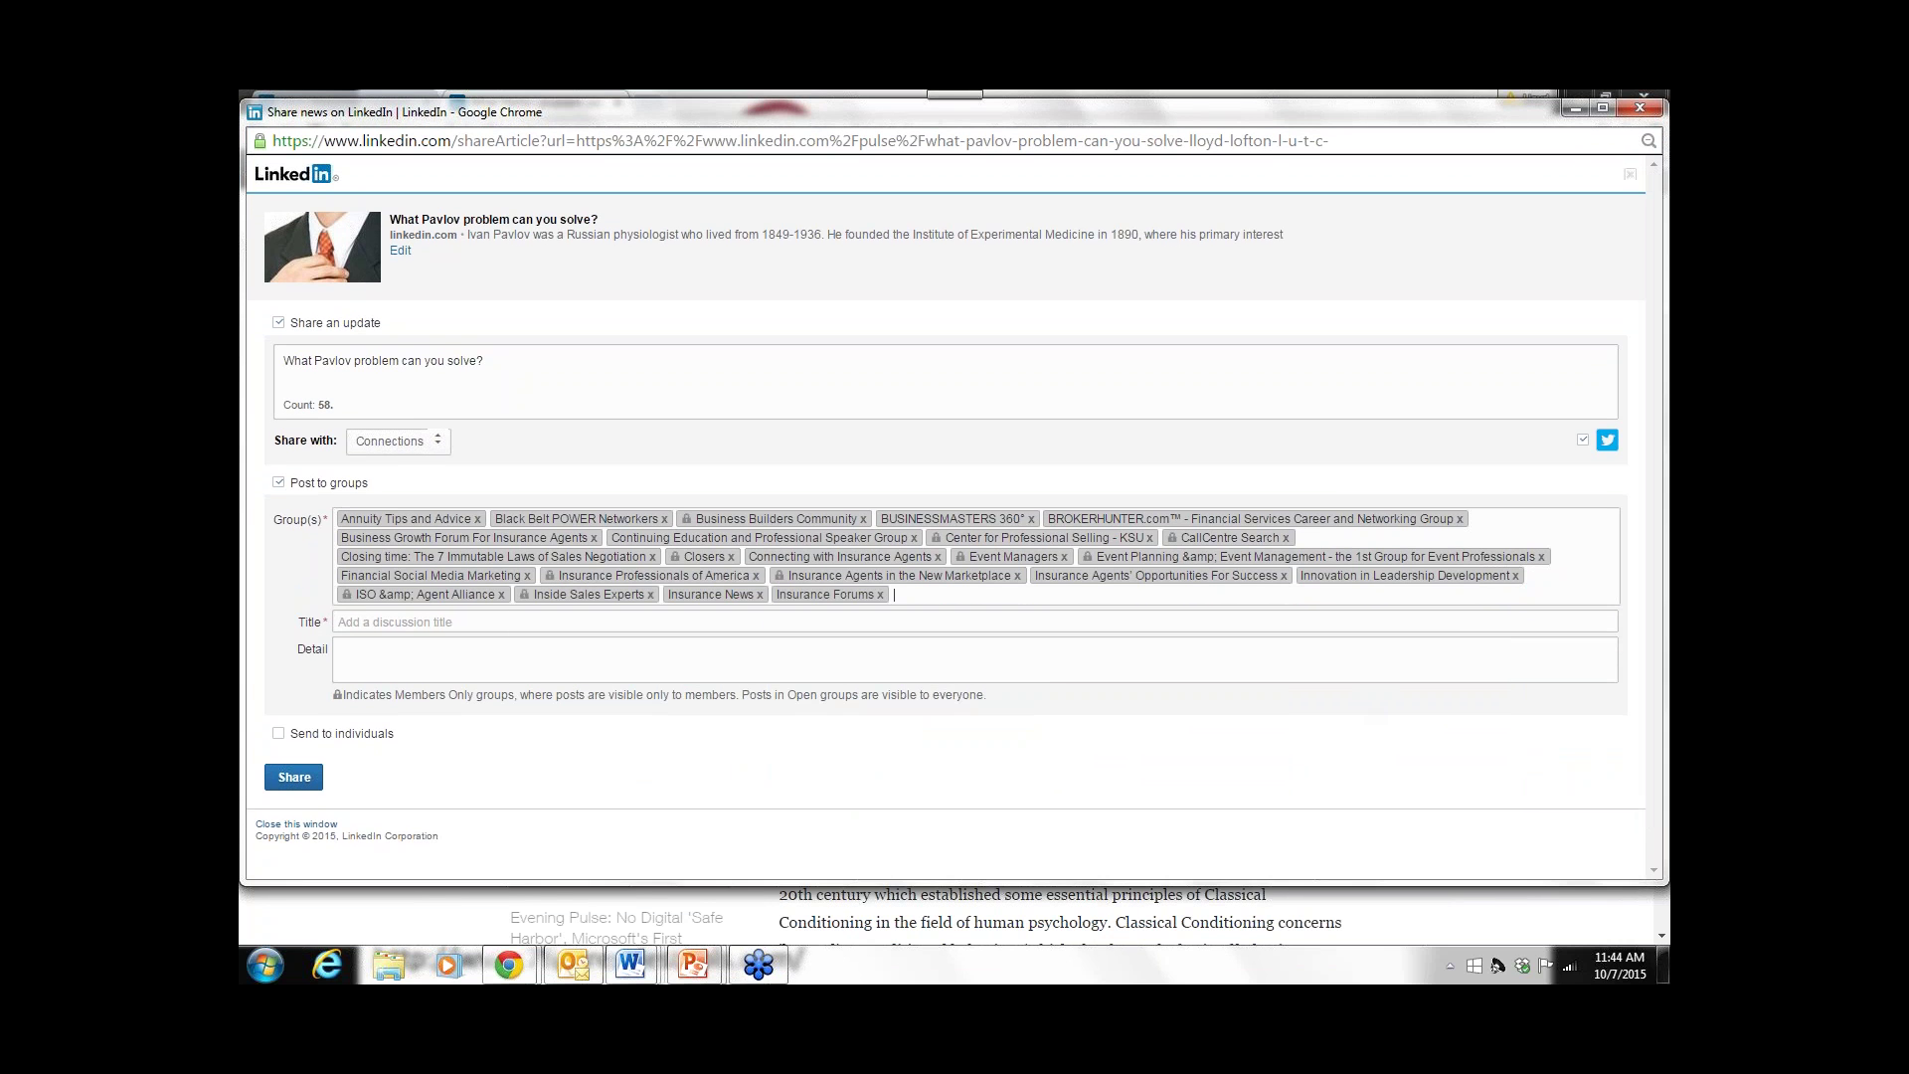
{"action": "type", "text": "i"}
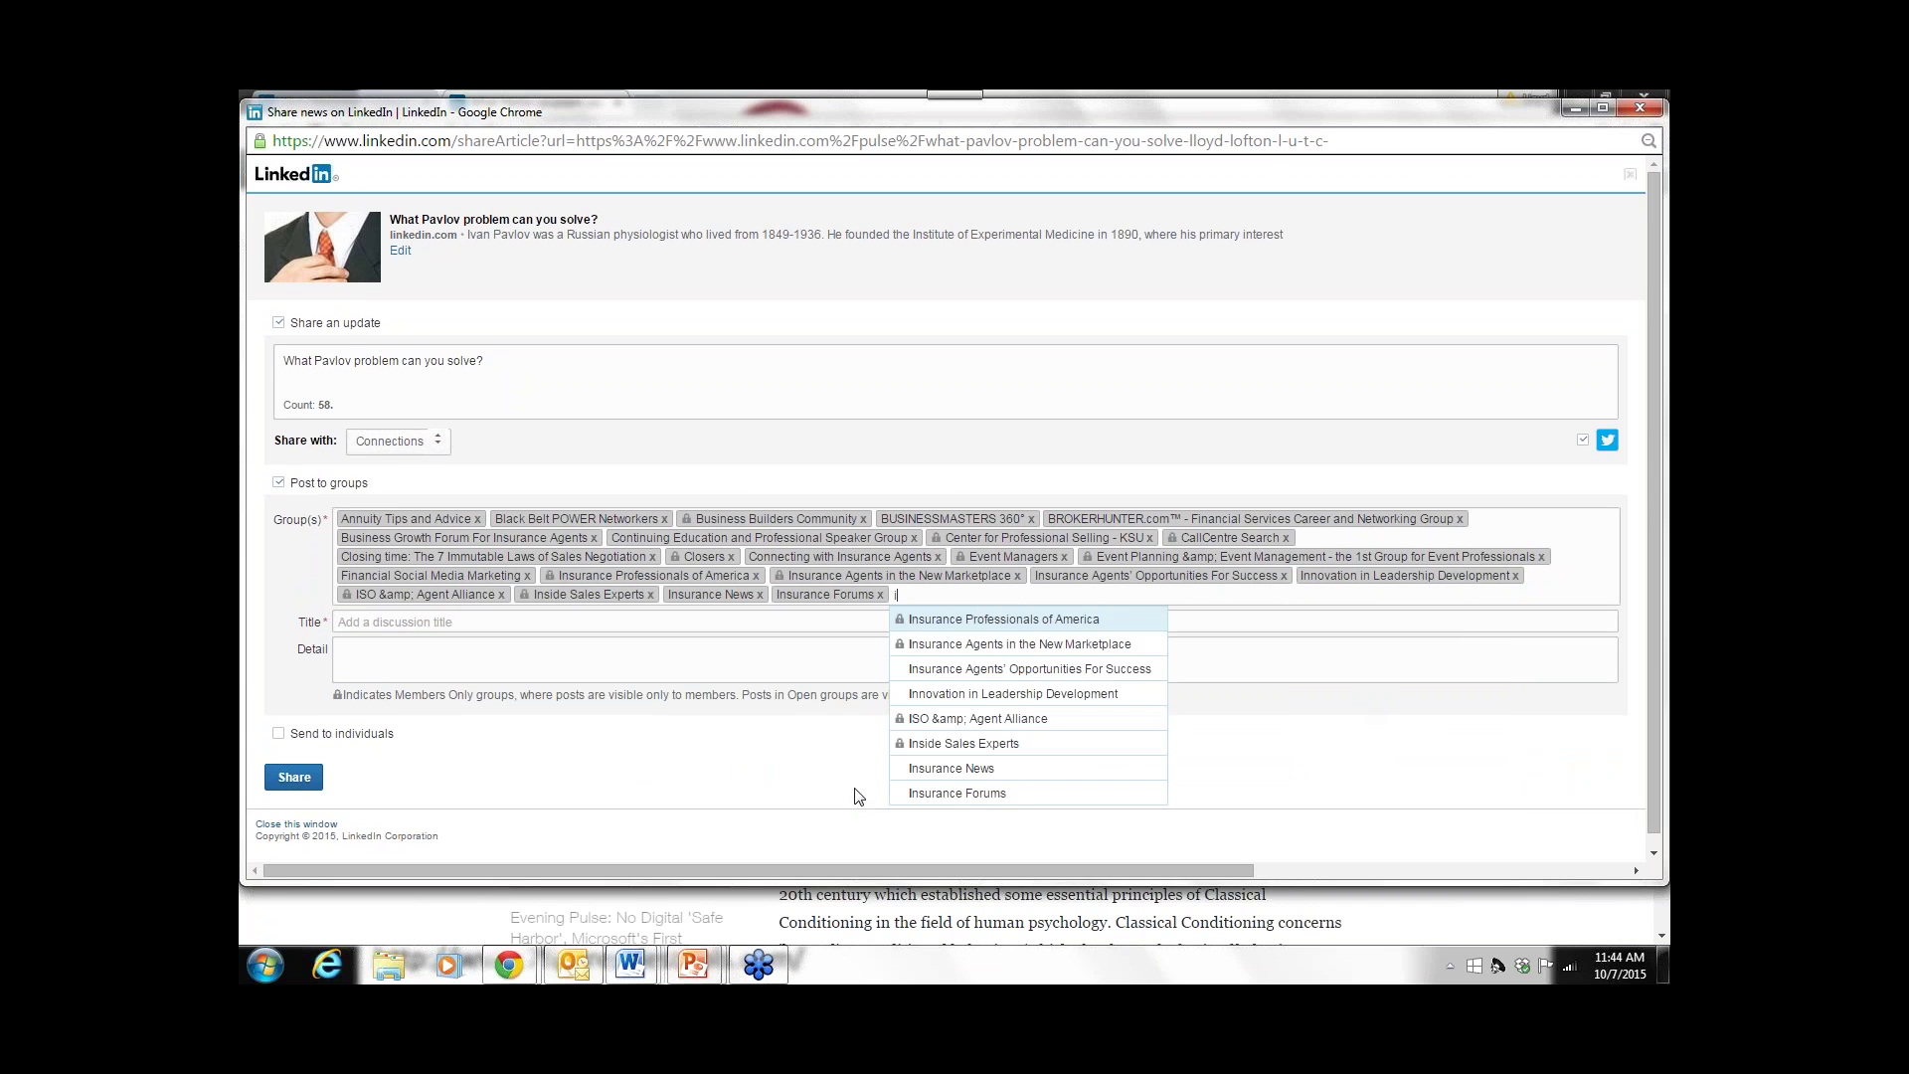
{"action": "type", "text": "l"}
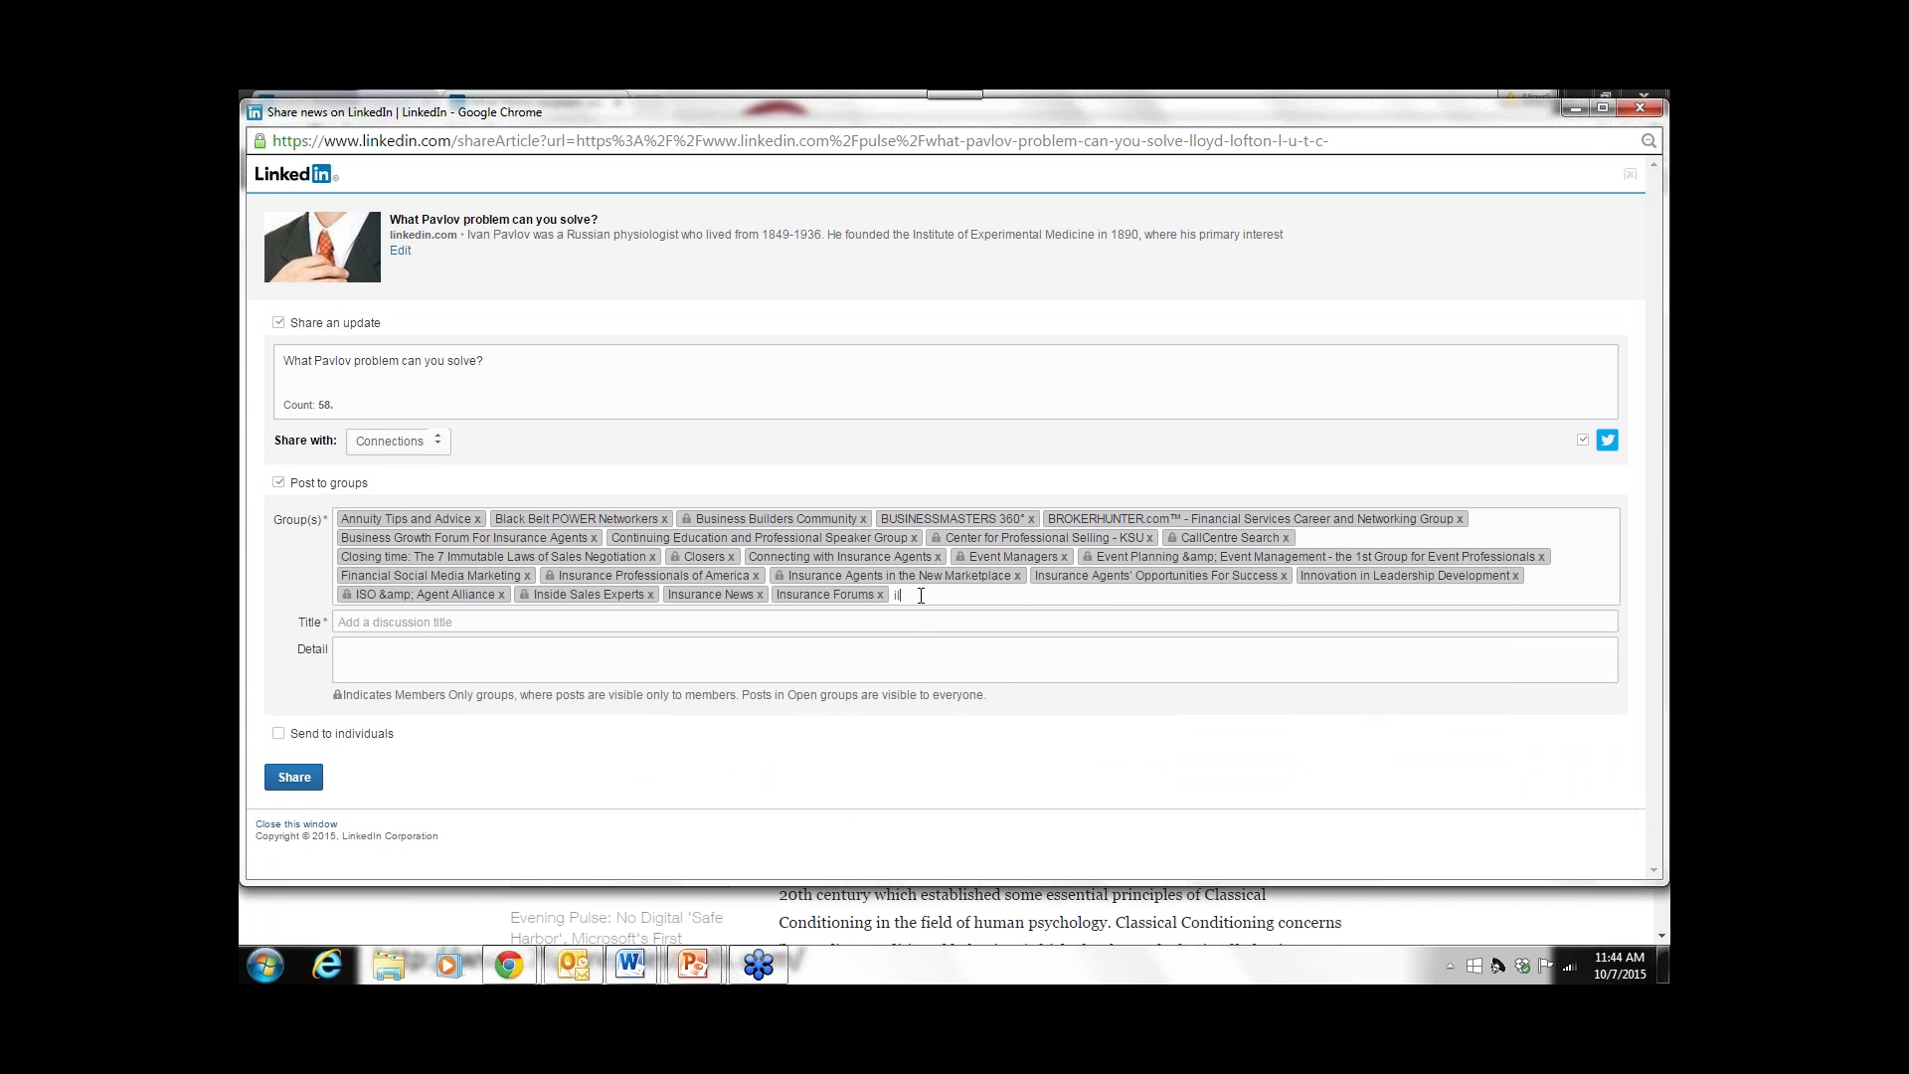
{"action": "key", "text": "BackSpace"}
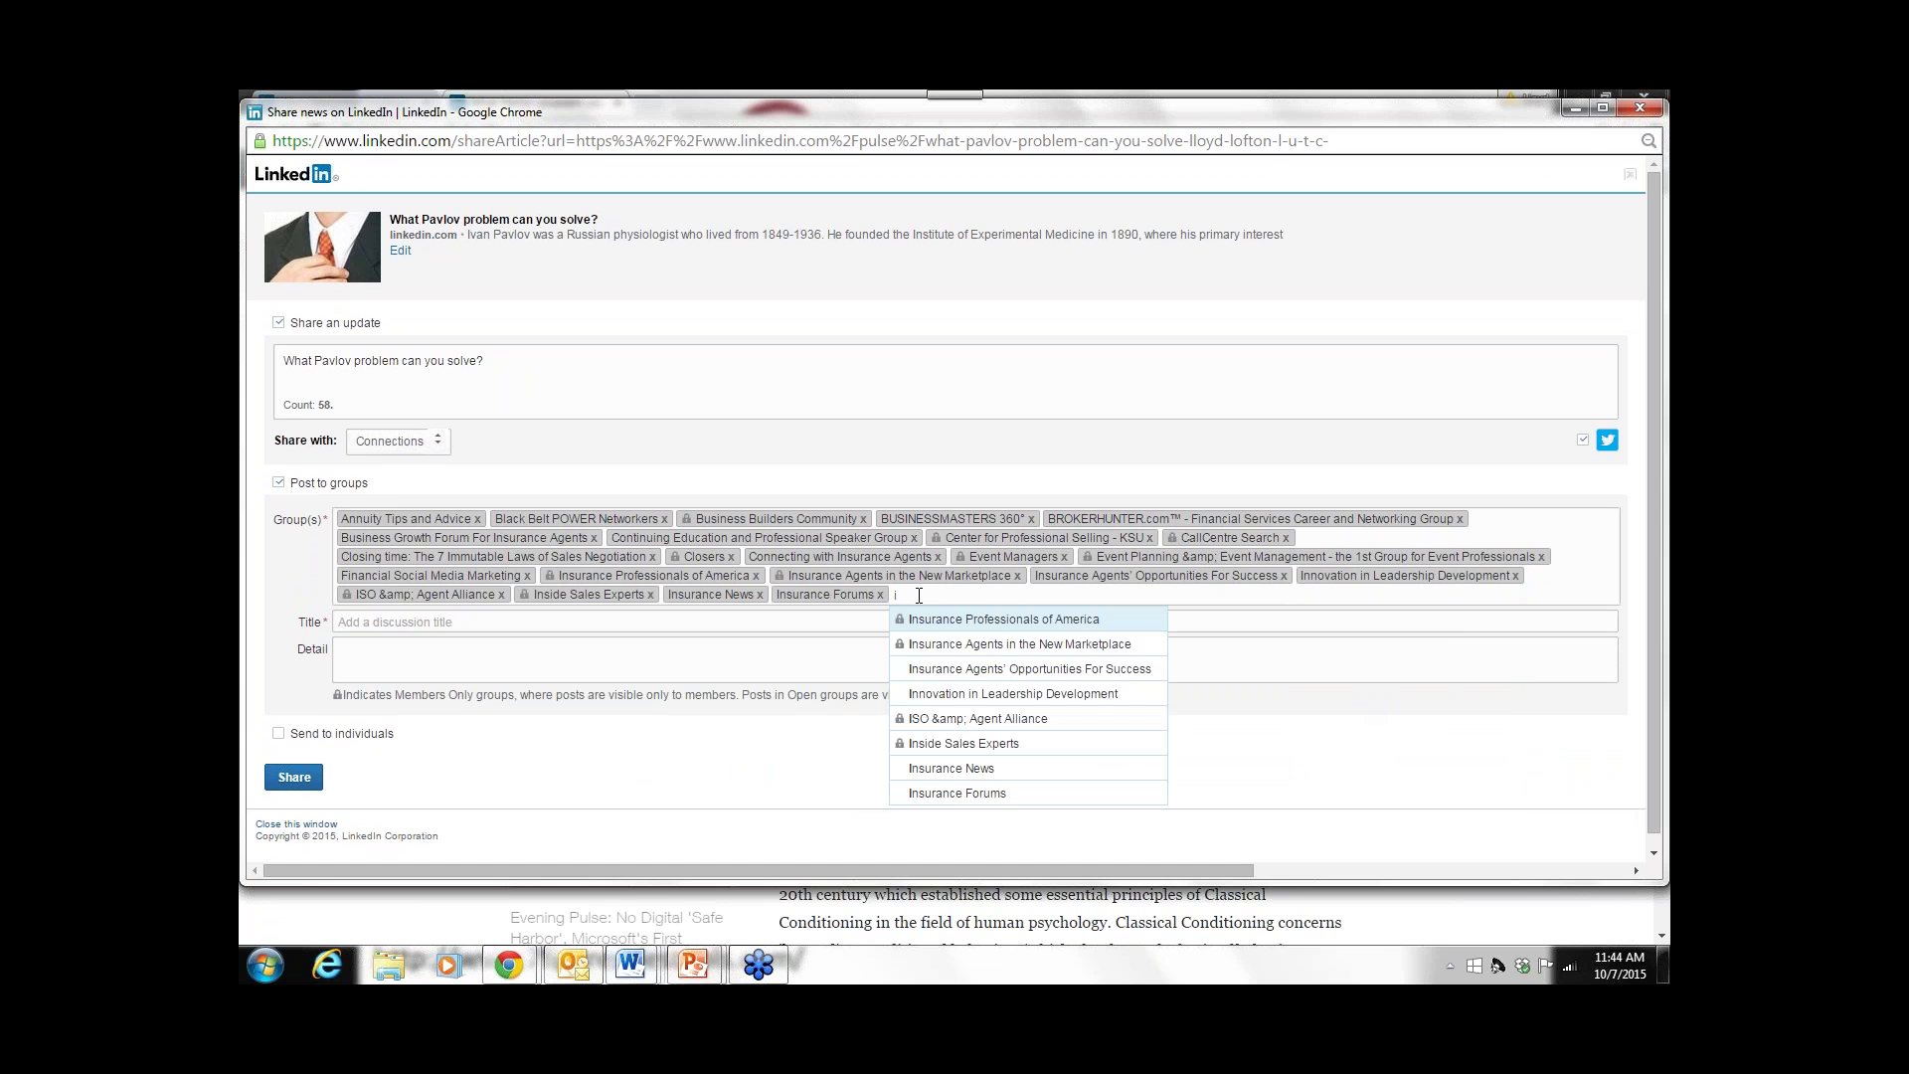
{"action": "key", "text": "BackSpace"}
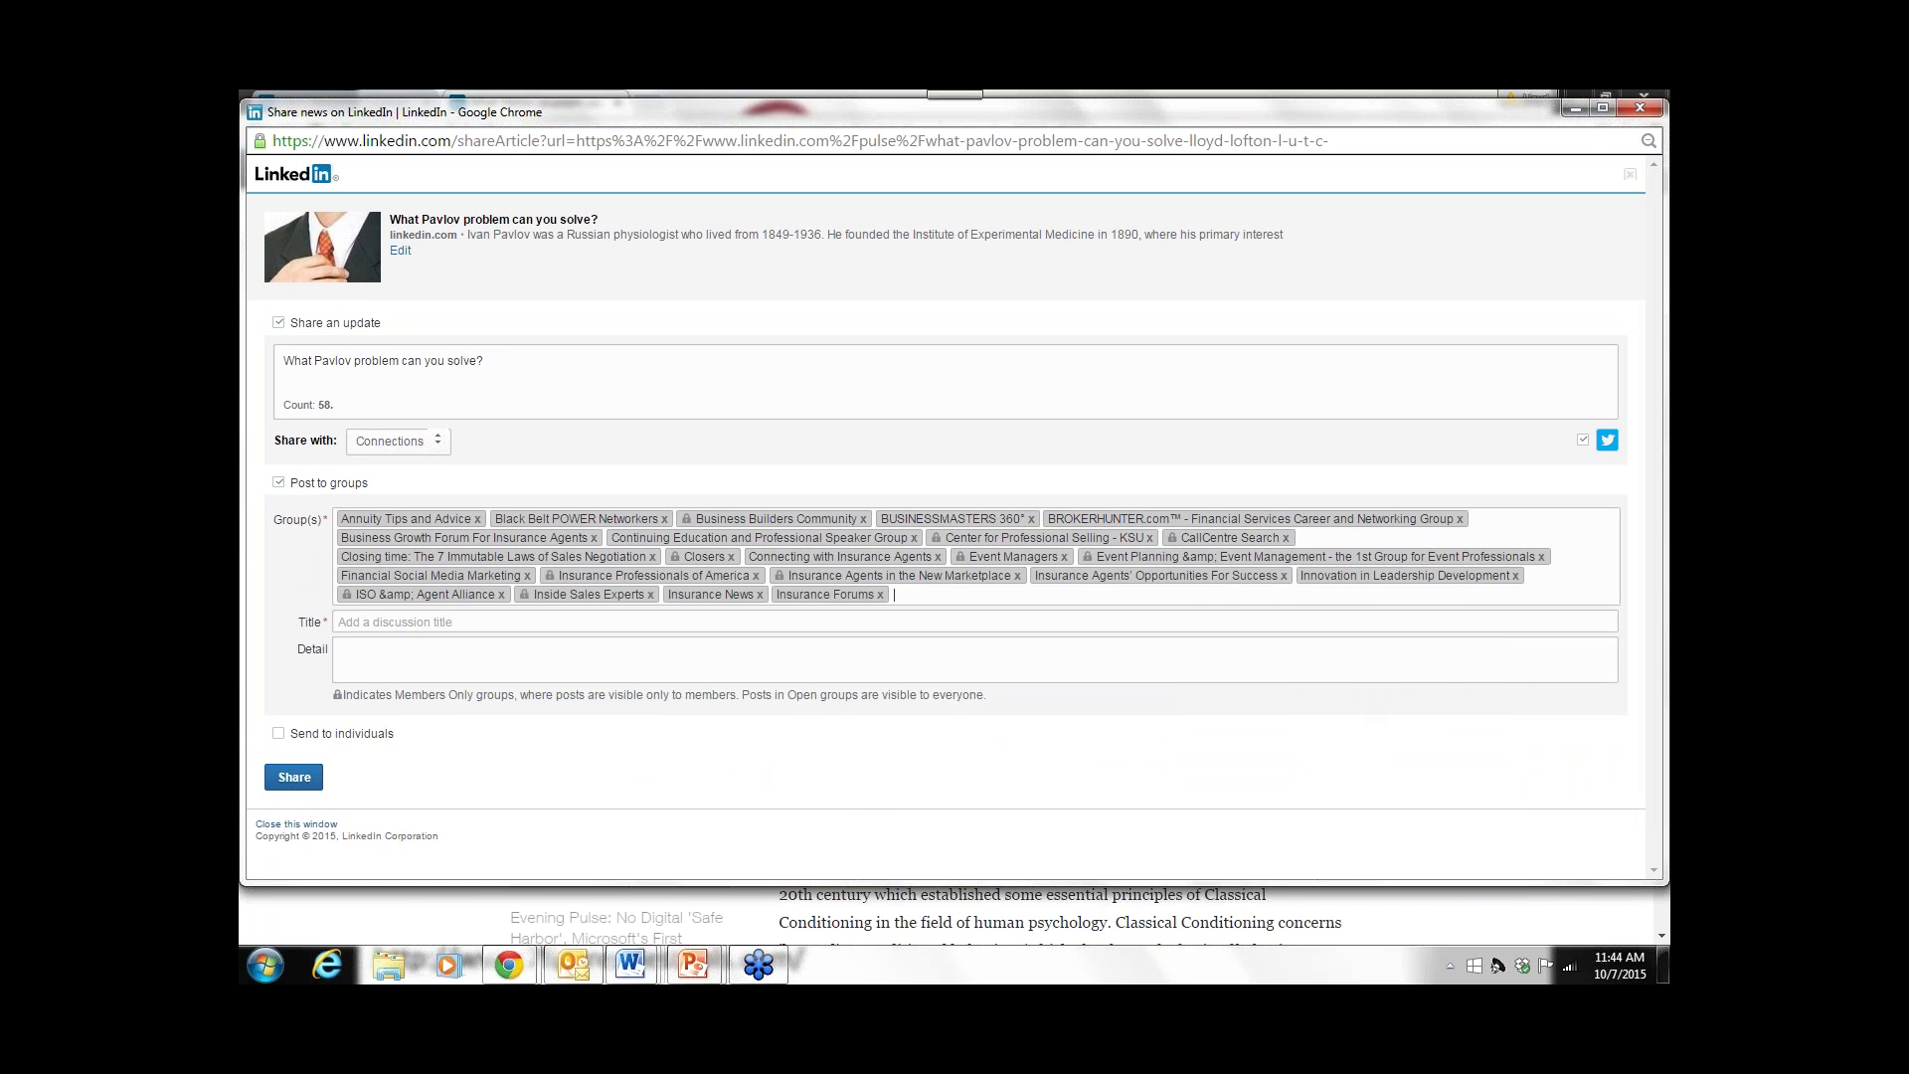
- Add the groups Life and Annuity Sales and Marketing Management Leaders, LinkedPros: Top Recommended Professionals, and Life & Health Insurance Sales, Marketing & Distribution
{"action": "type", "text": "l"}
{"action": "left_click", "coordinate": [950, 664]}
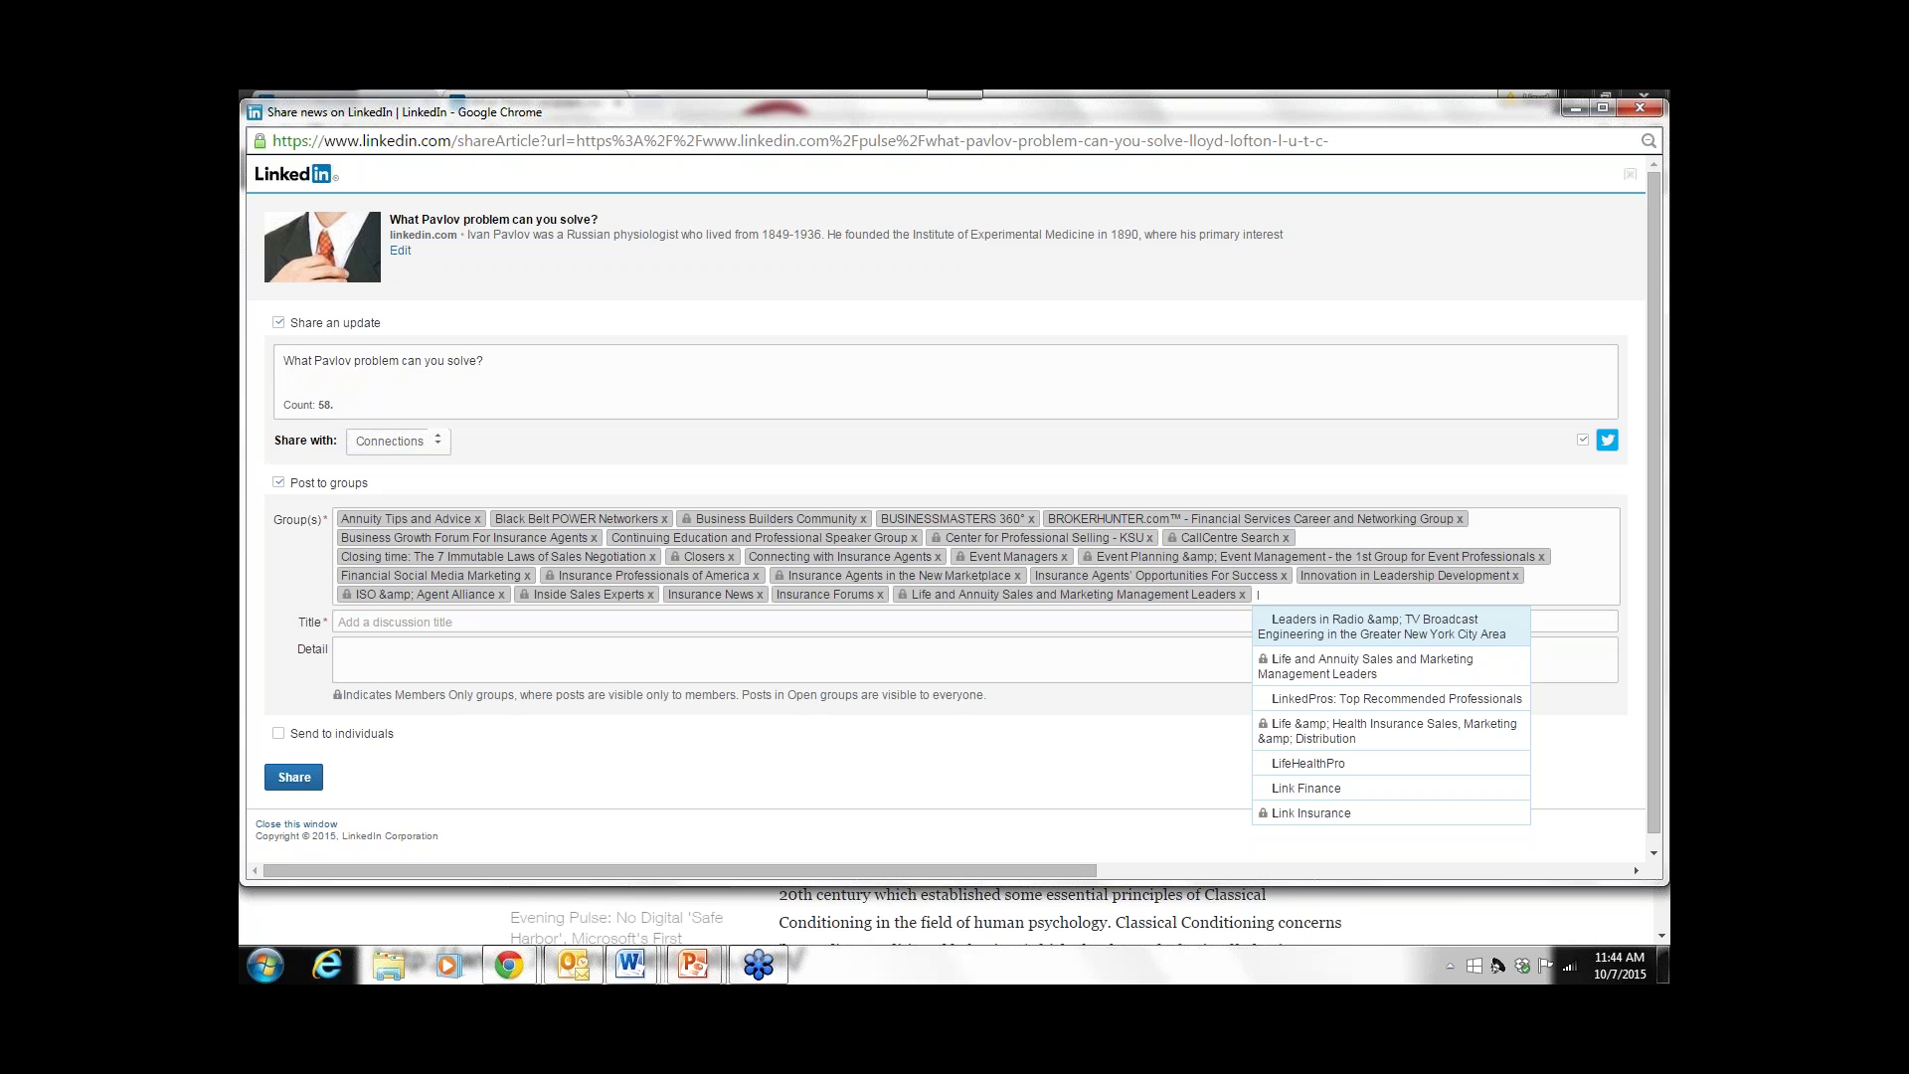
{"action": "left_click", "coordinate": [1310, 701]}
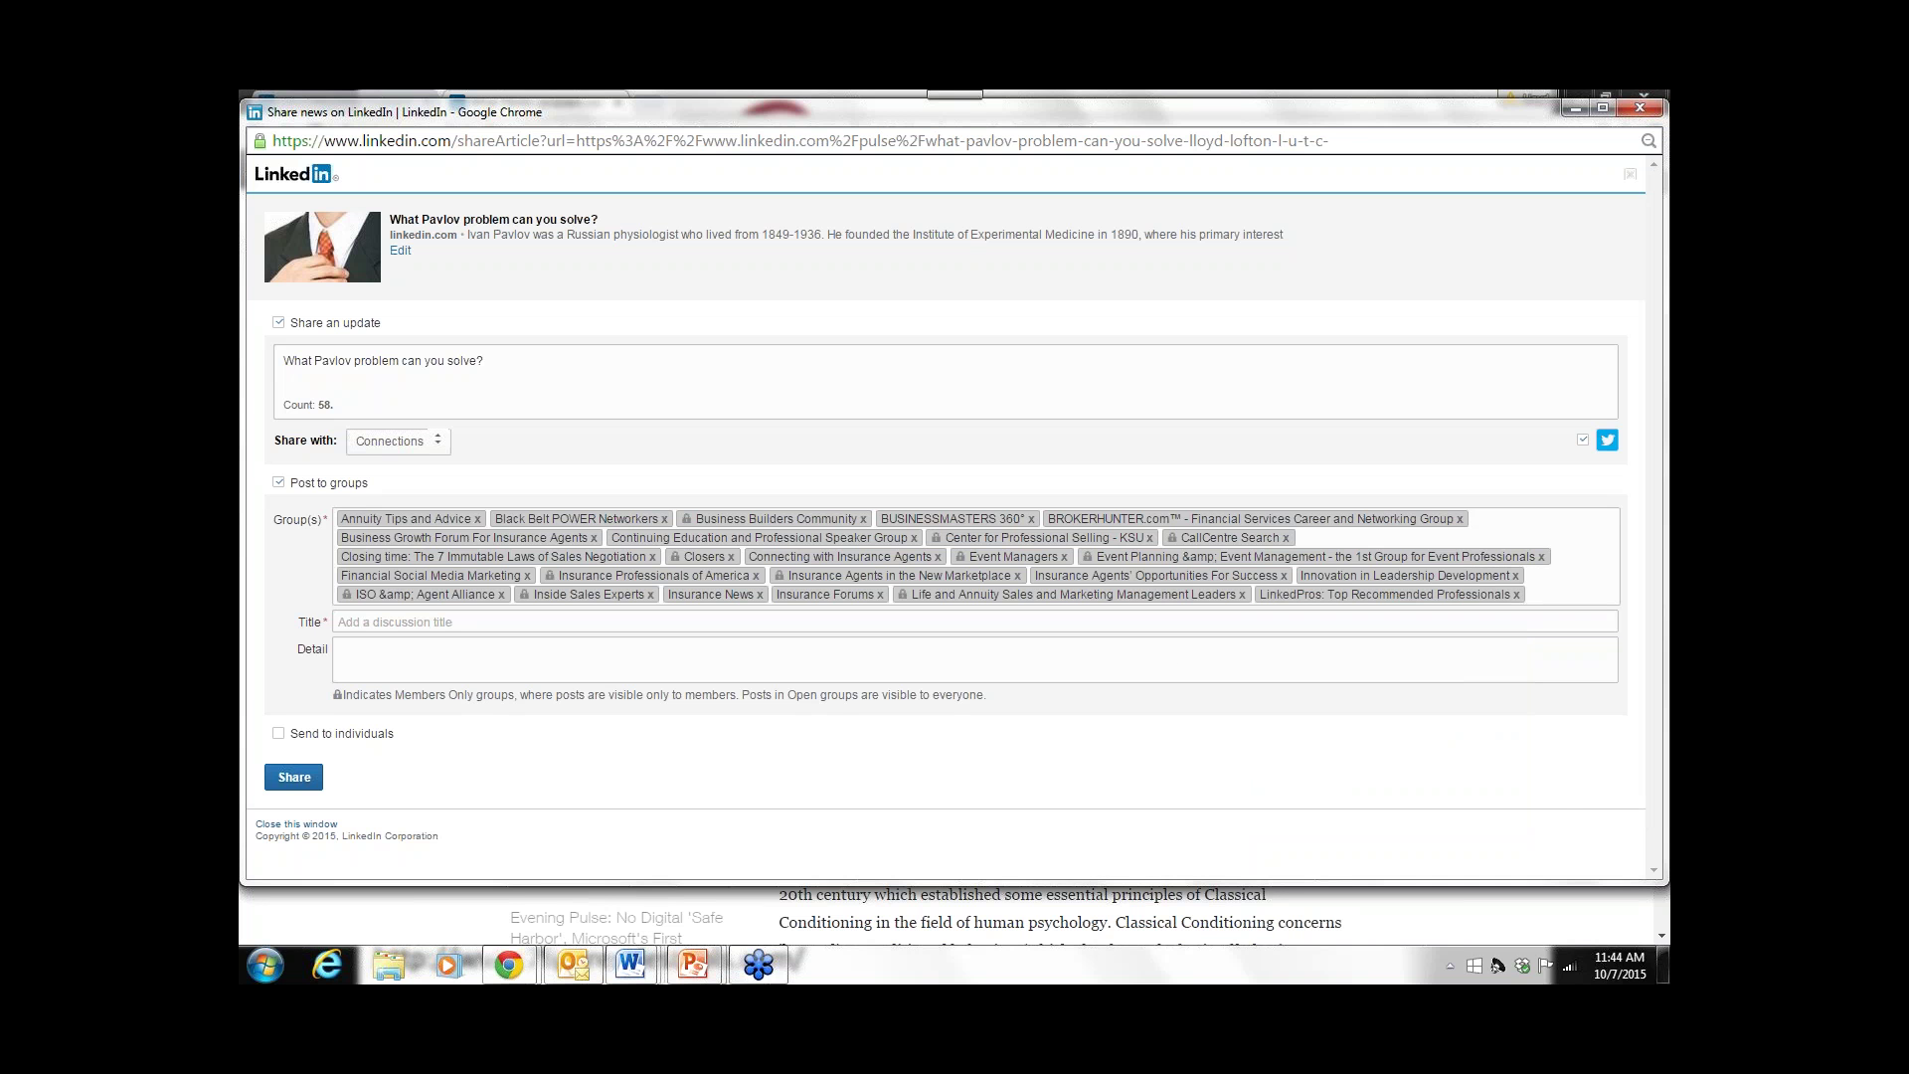
{"action": "type", "text": "l"}
{"action": "left_click", "coordinate": [1553, 730]}
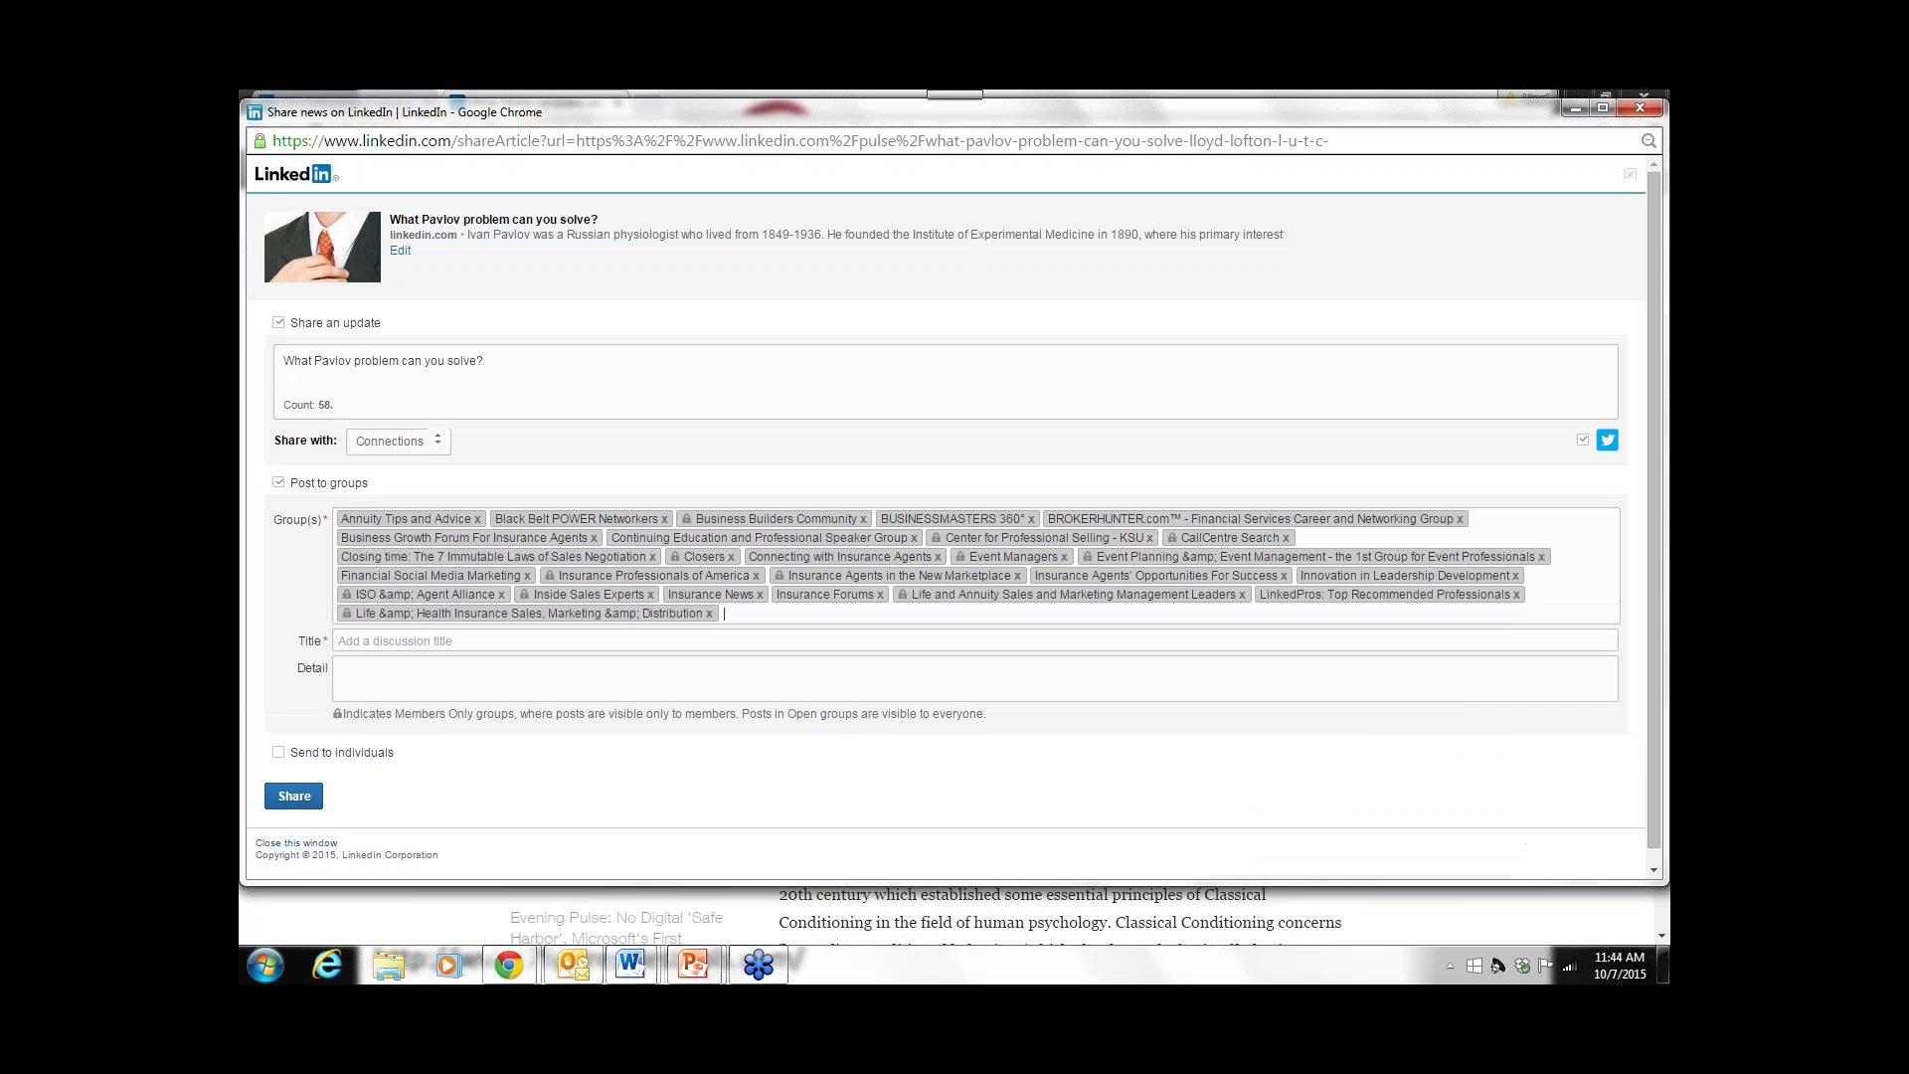
{"action": "type", "text": "l"}
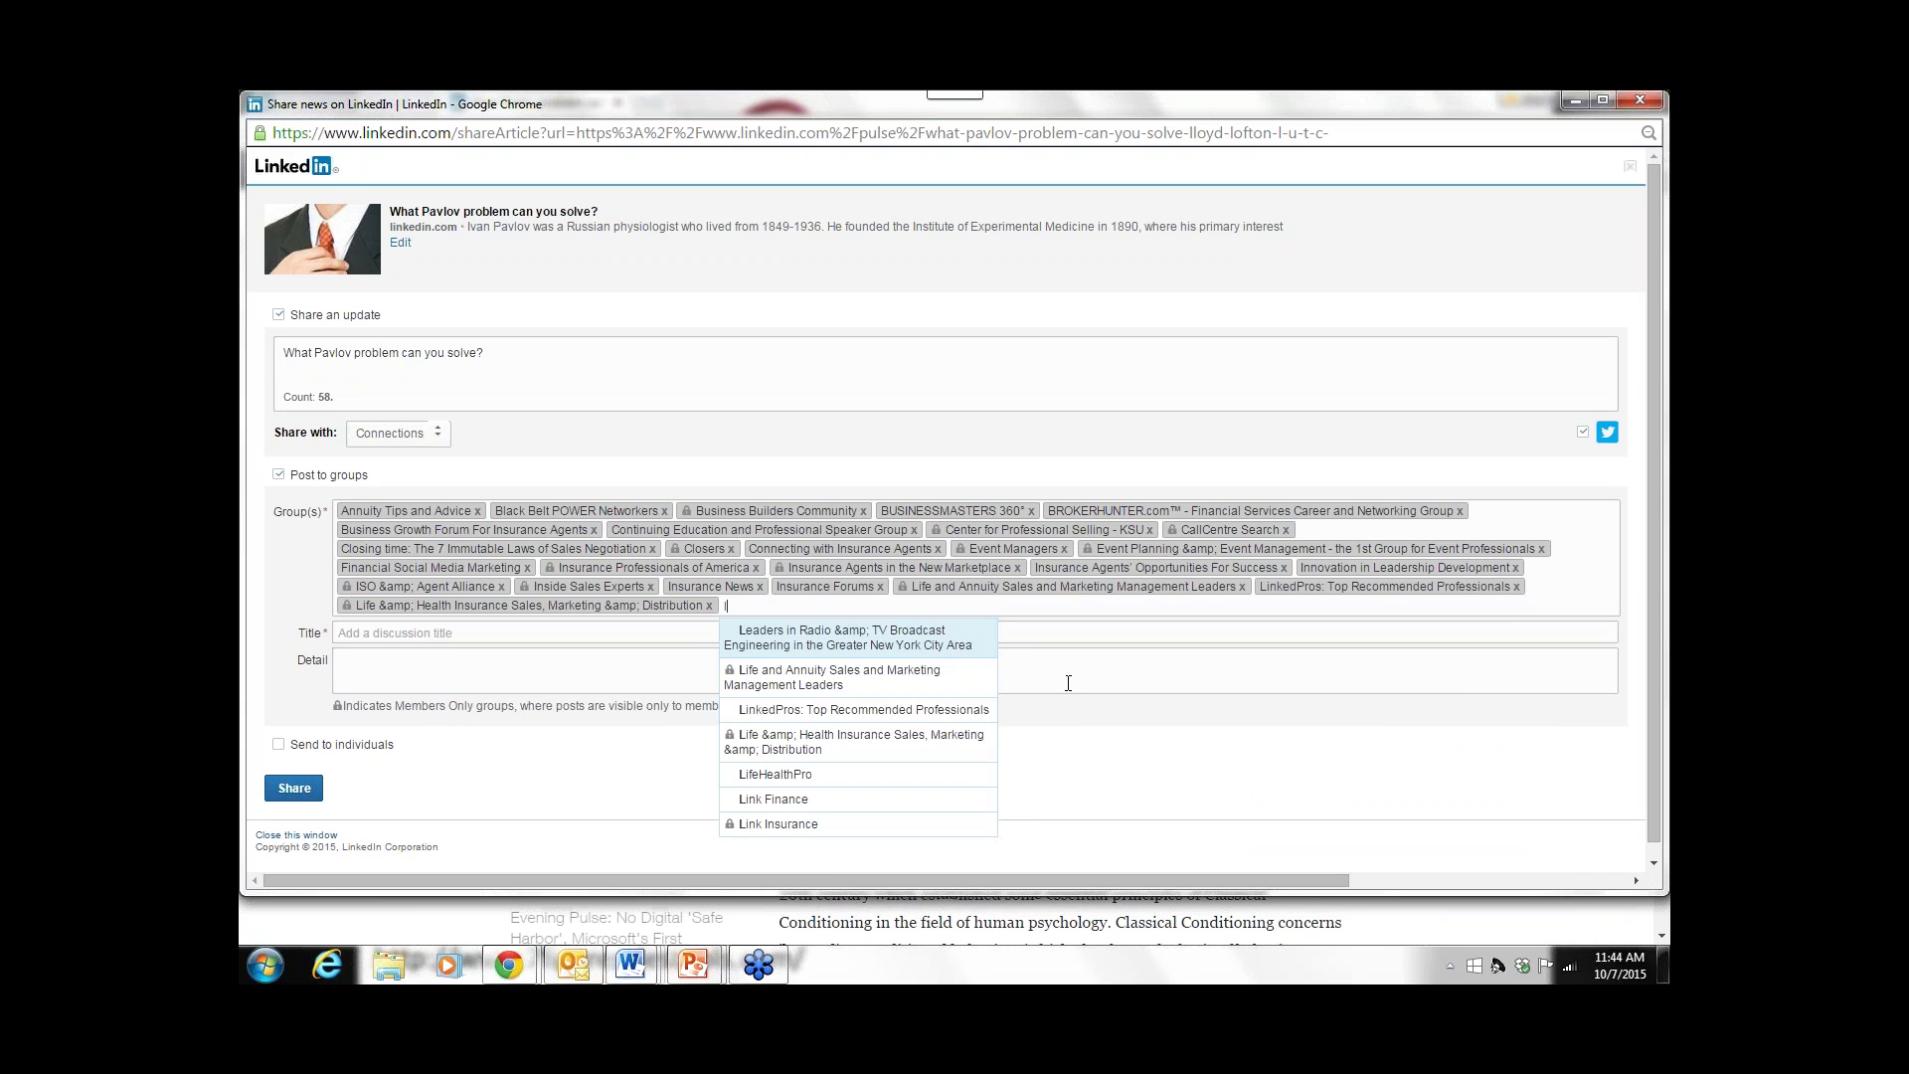
{"action": "left_click", "coordinate": [809, 755]}
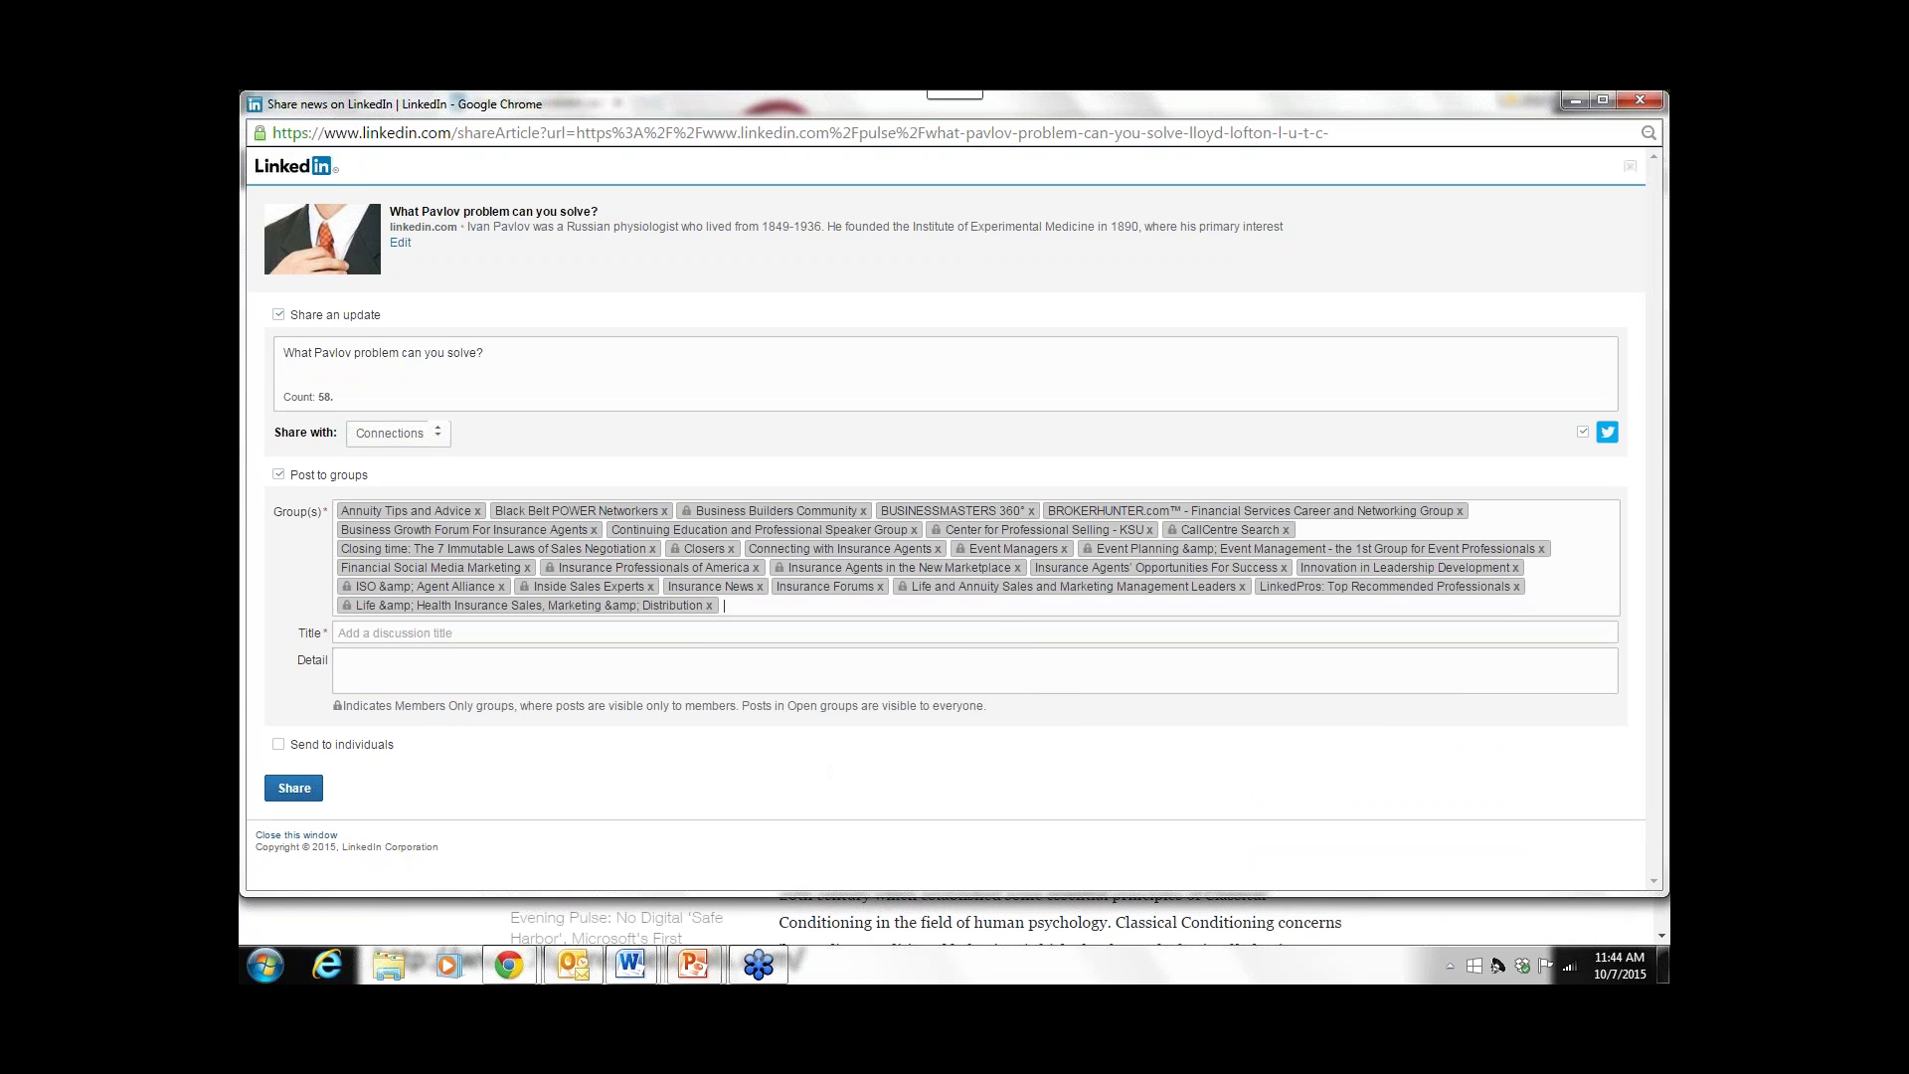
- Add the groups LifeHealthPro, Link Finance, and Link Insurance to the post's group list
{"action": "type", "text": "l"}
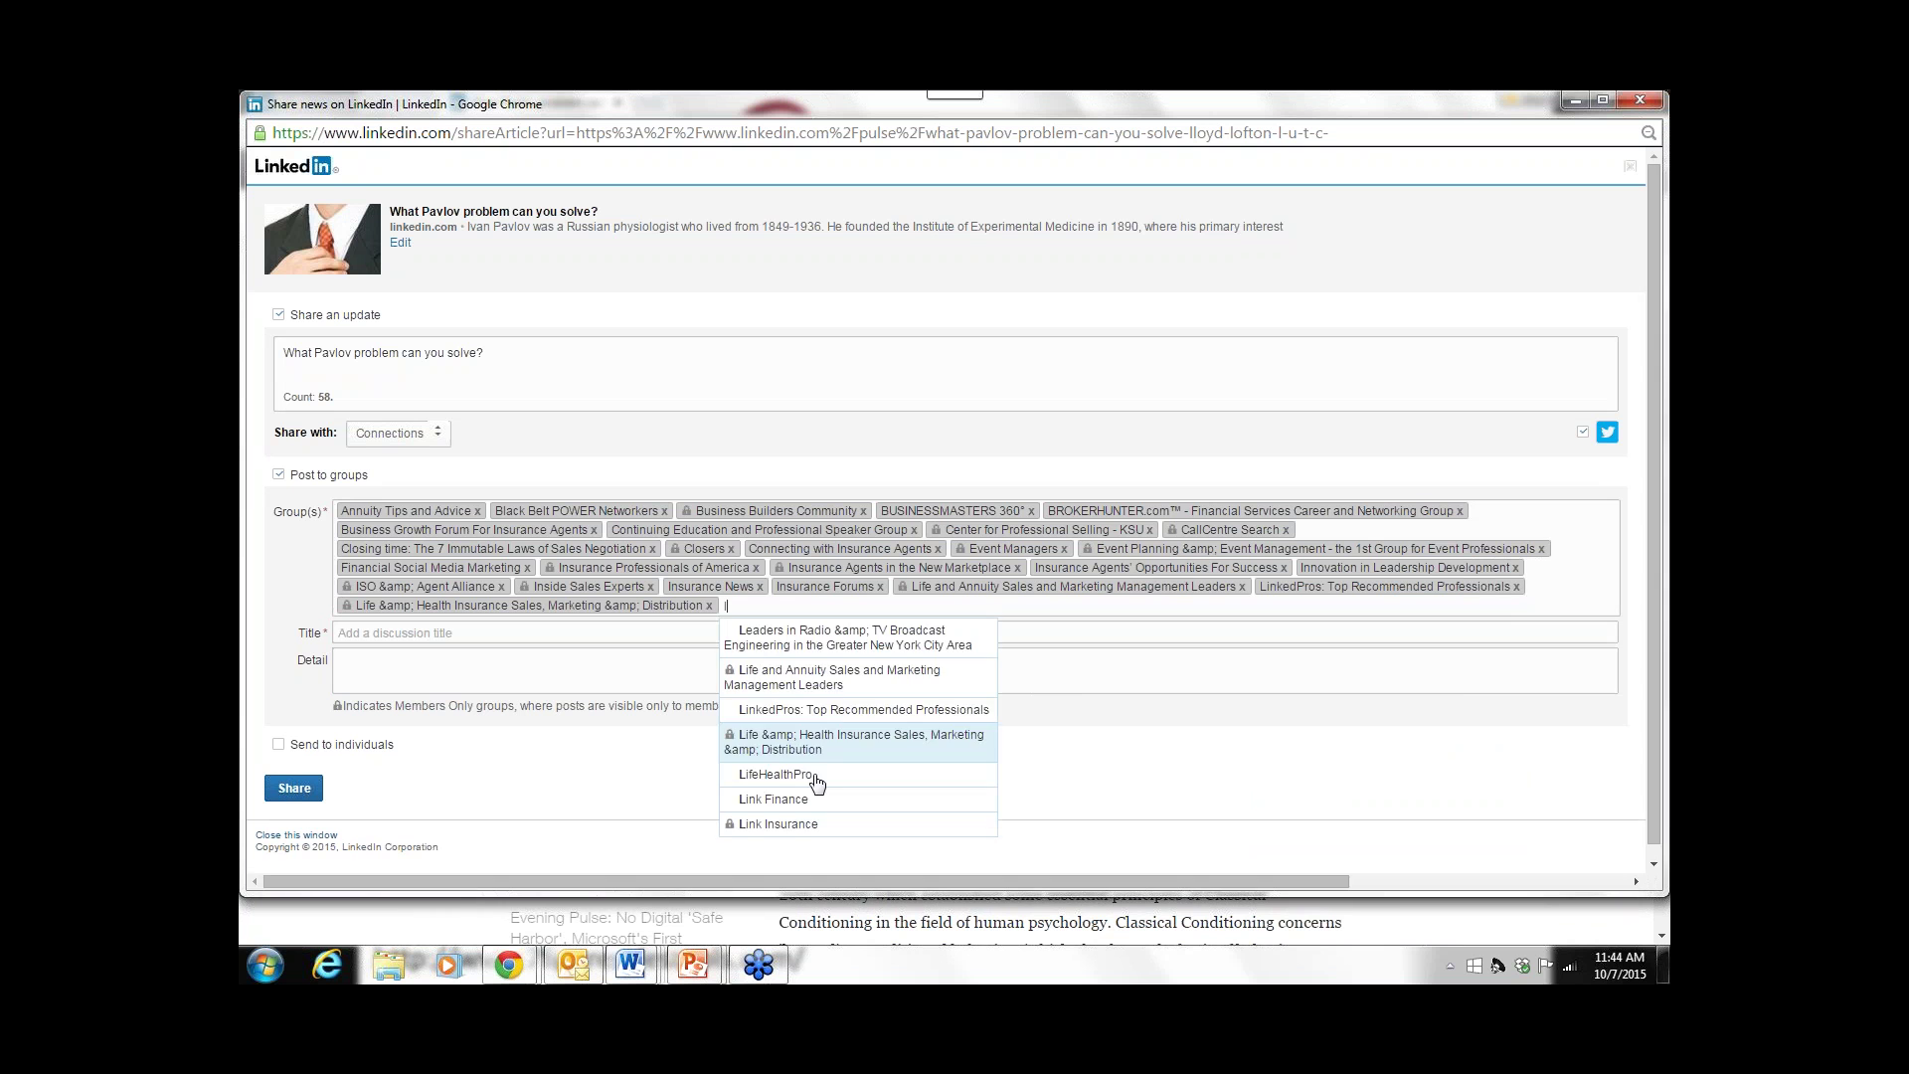
{"action": "left_click", "coordinate": [818, 777]}
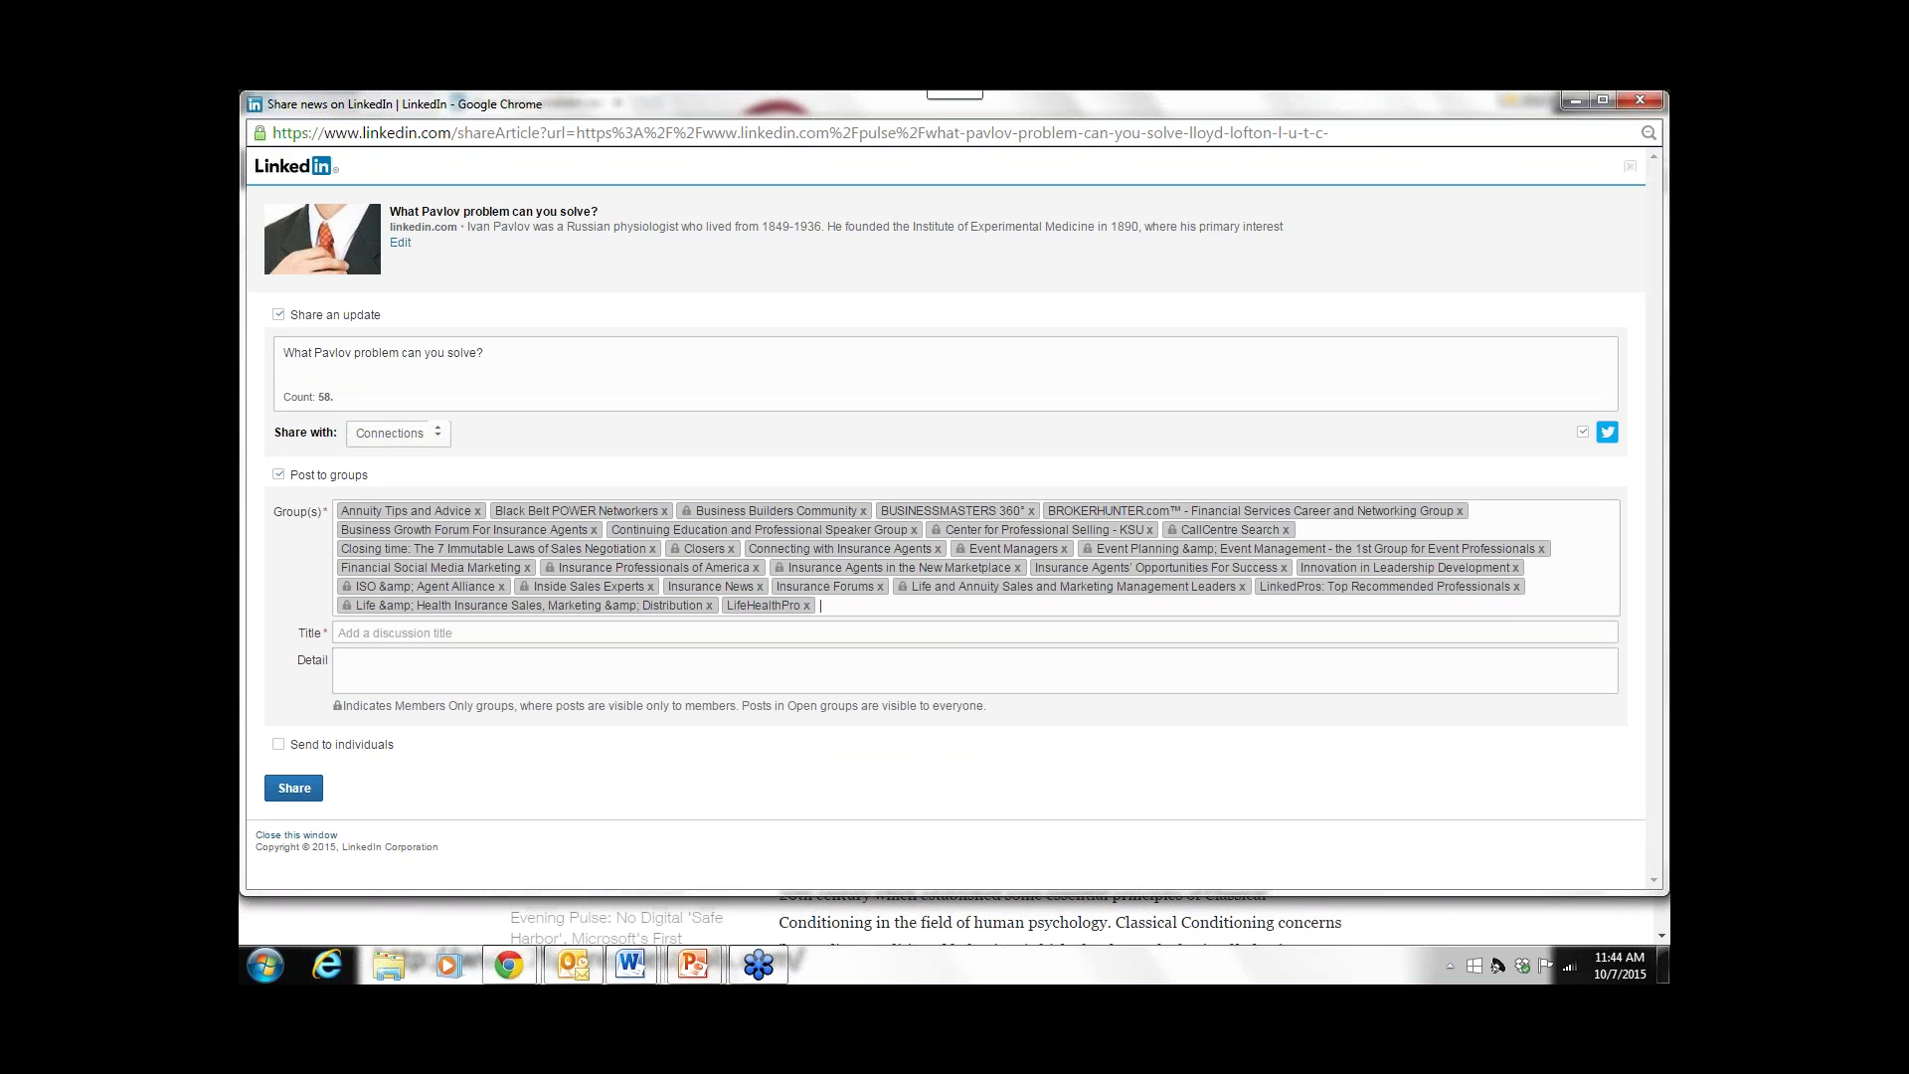
{"action": "type", "text": "l"}
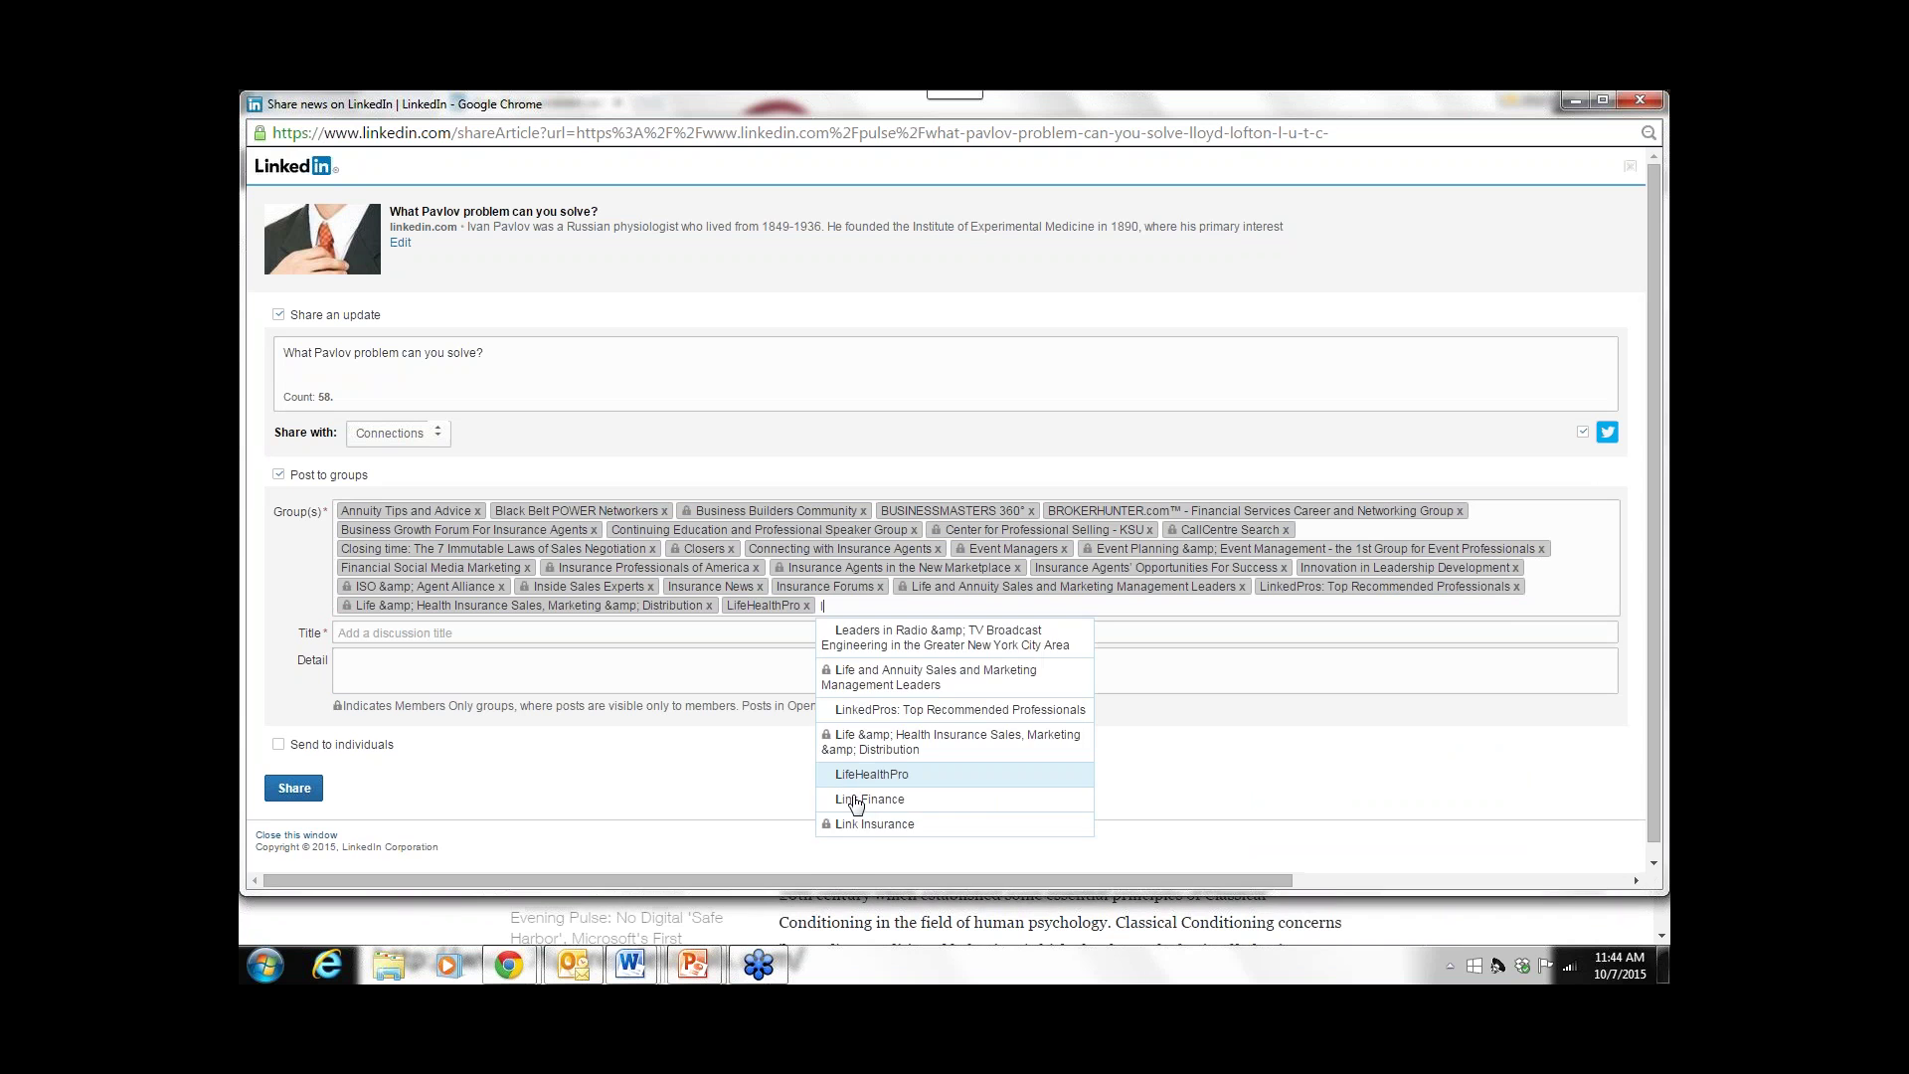
{"action": "left_click", "coordinate": [848, 795]}
{"action": "type", "text": "l"}
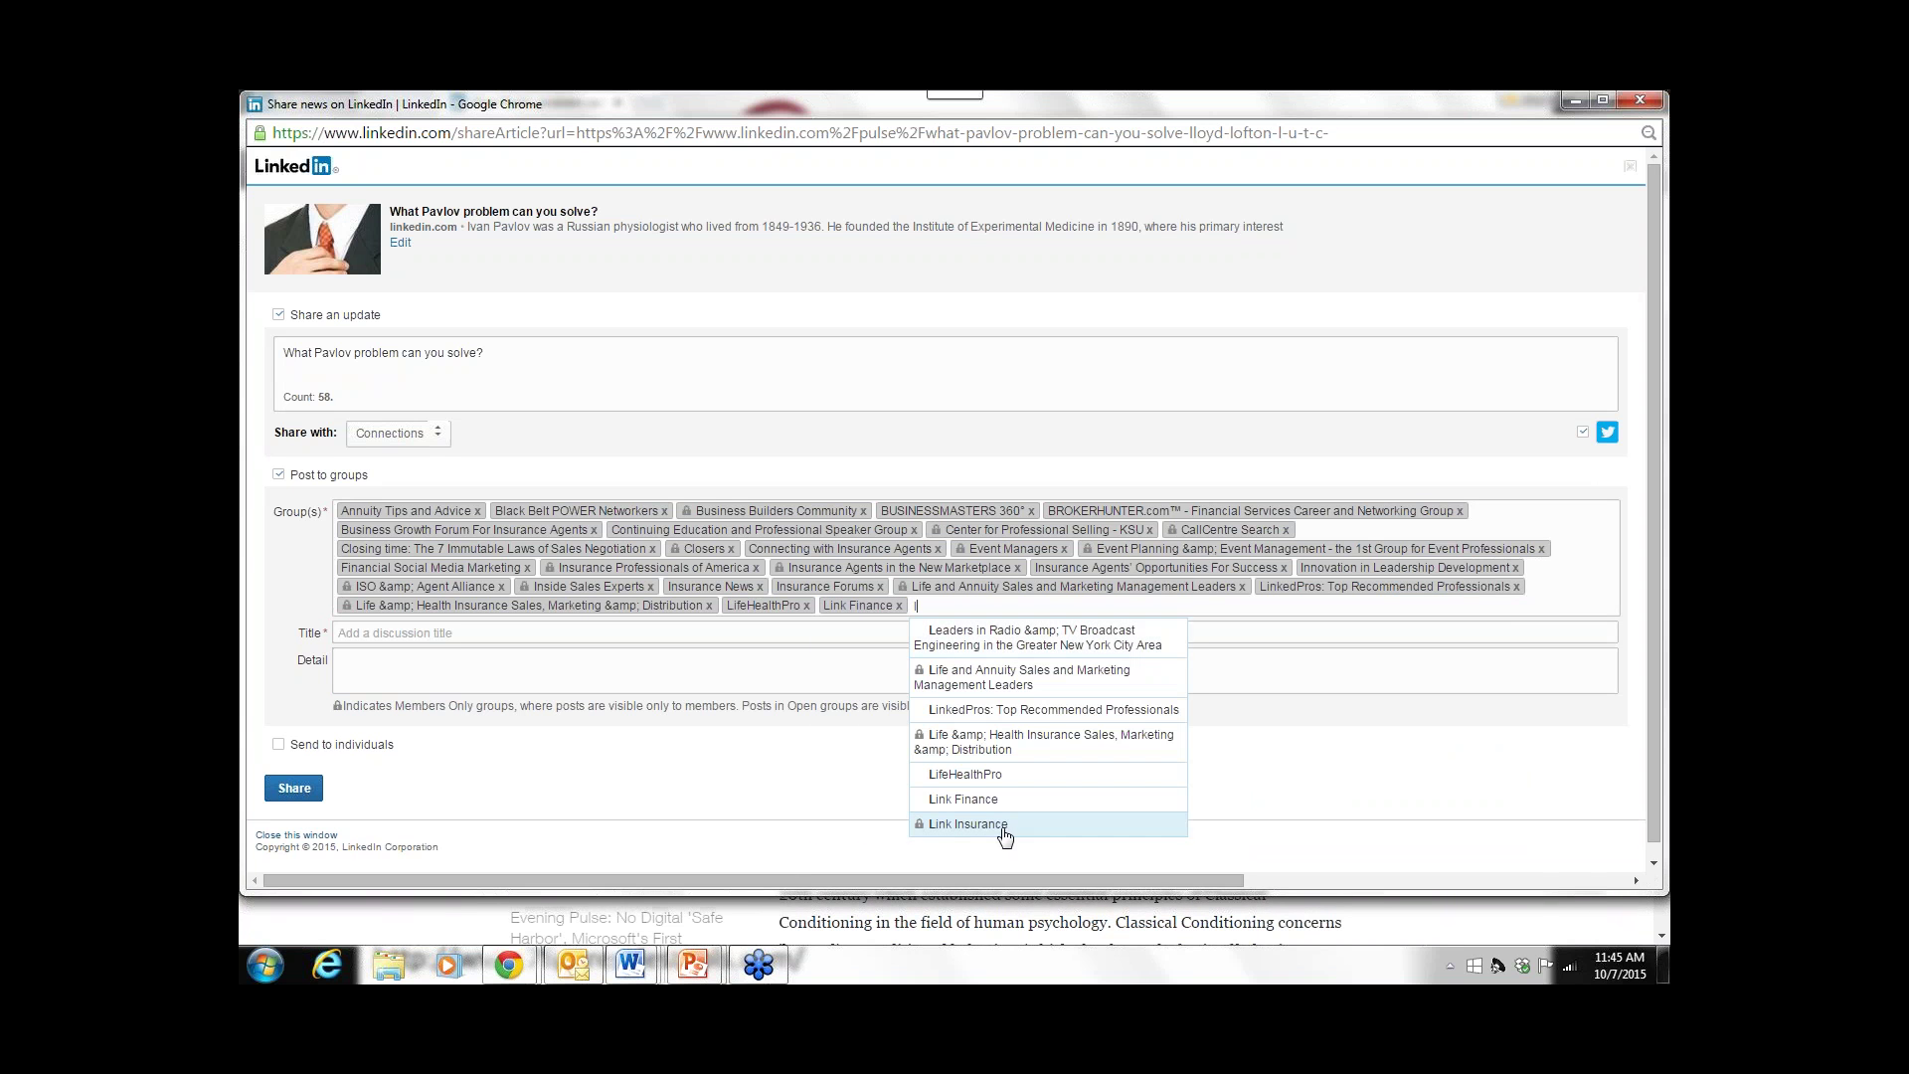
{"action": "left_click", "coordinate": [1005, 833]}
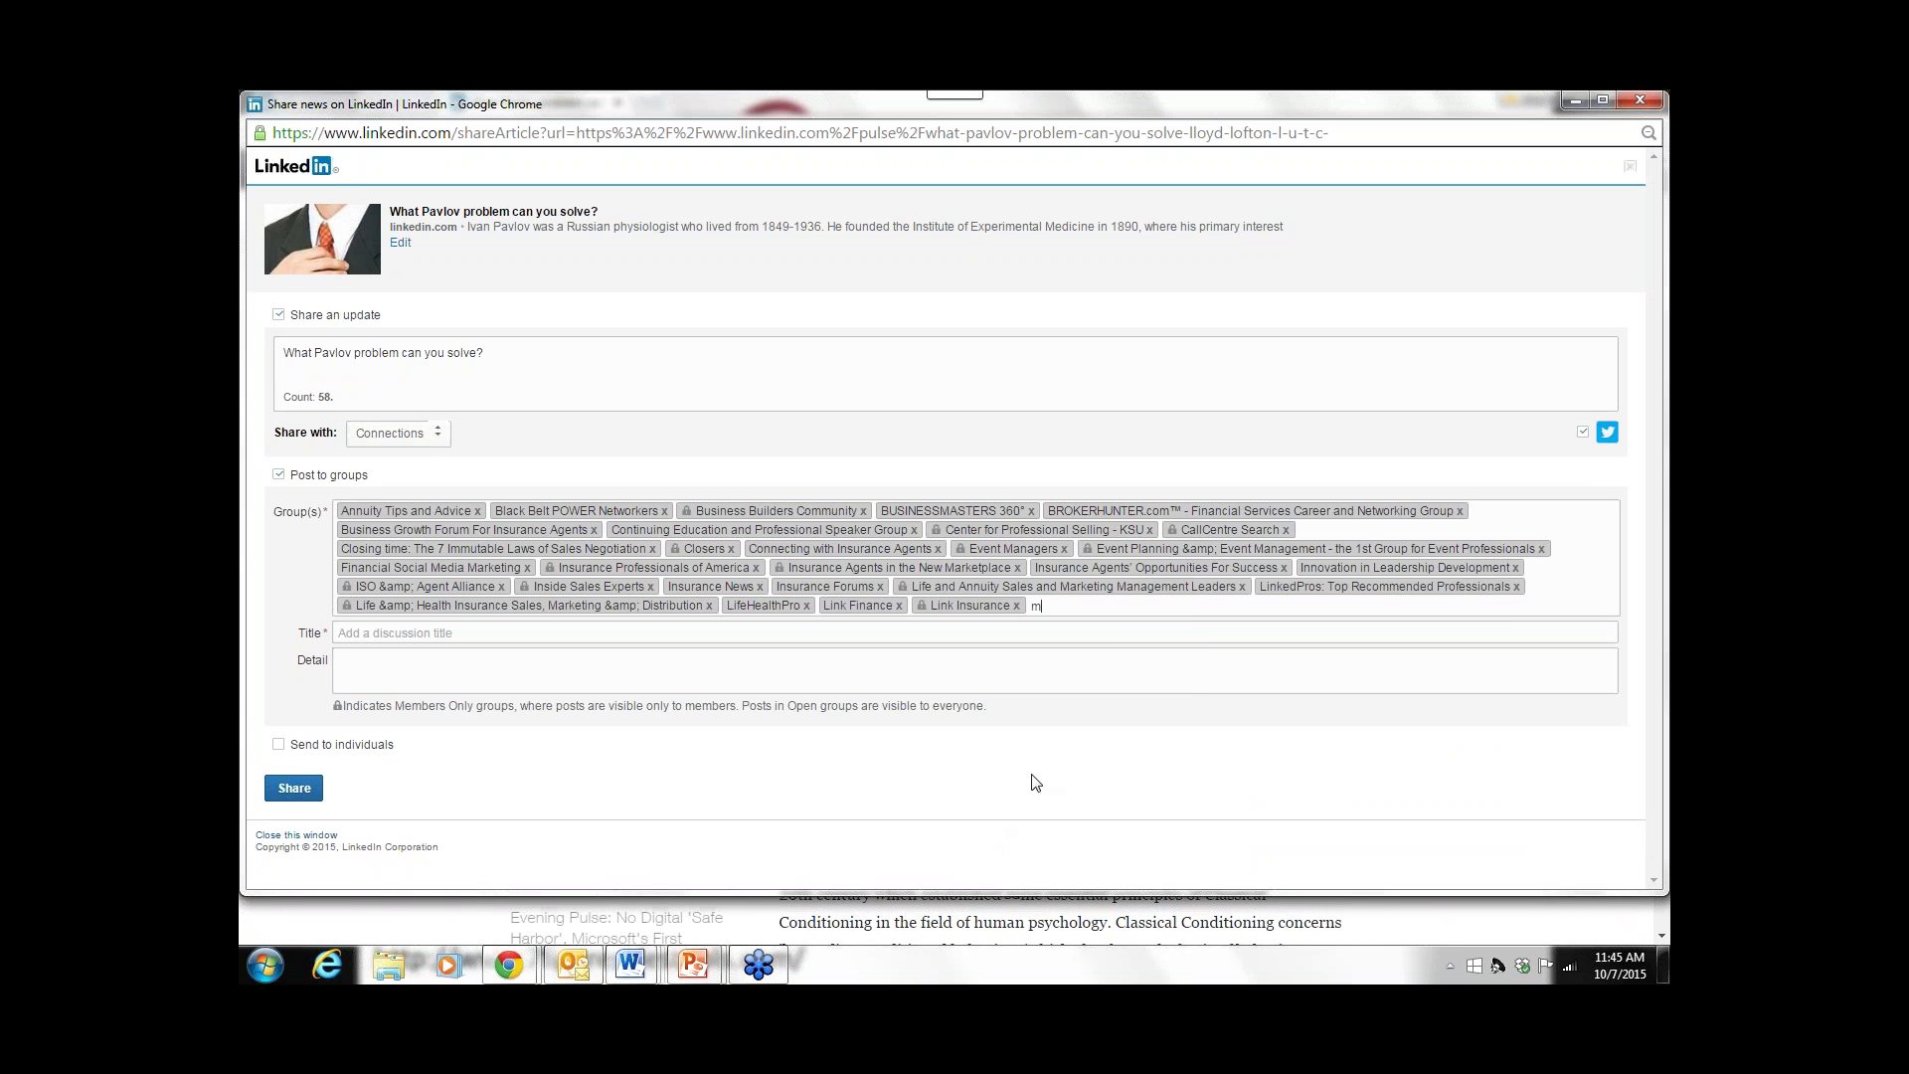
- Add the groups Merchant Level Sales, MEDICARE MARKETING ASSOCIATION, and Medicare Supplement Insurance Professionals
{"action": "type", "text": "m"}
{"action": "left_click", "coordinate": [1123, 632]}
{"action": "type", "text": "m"}
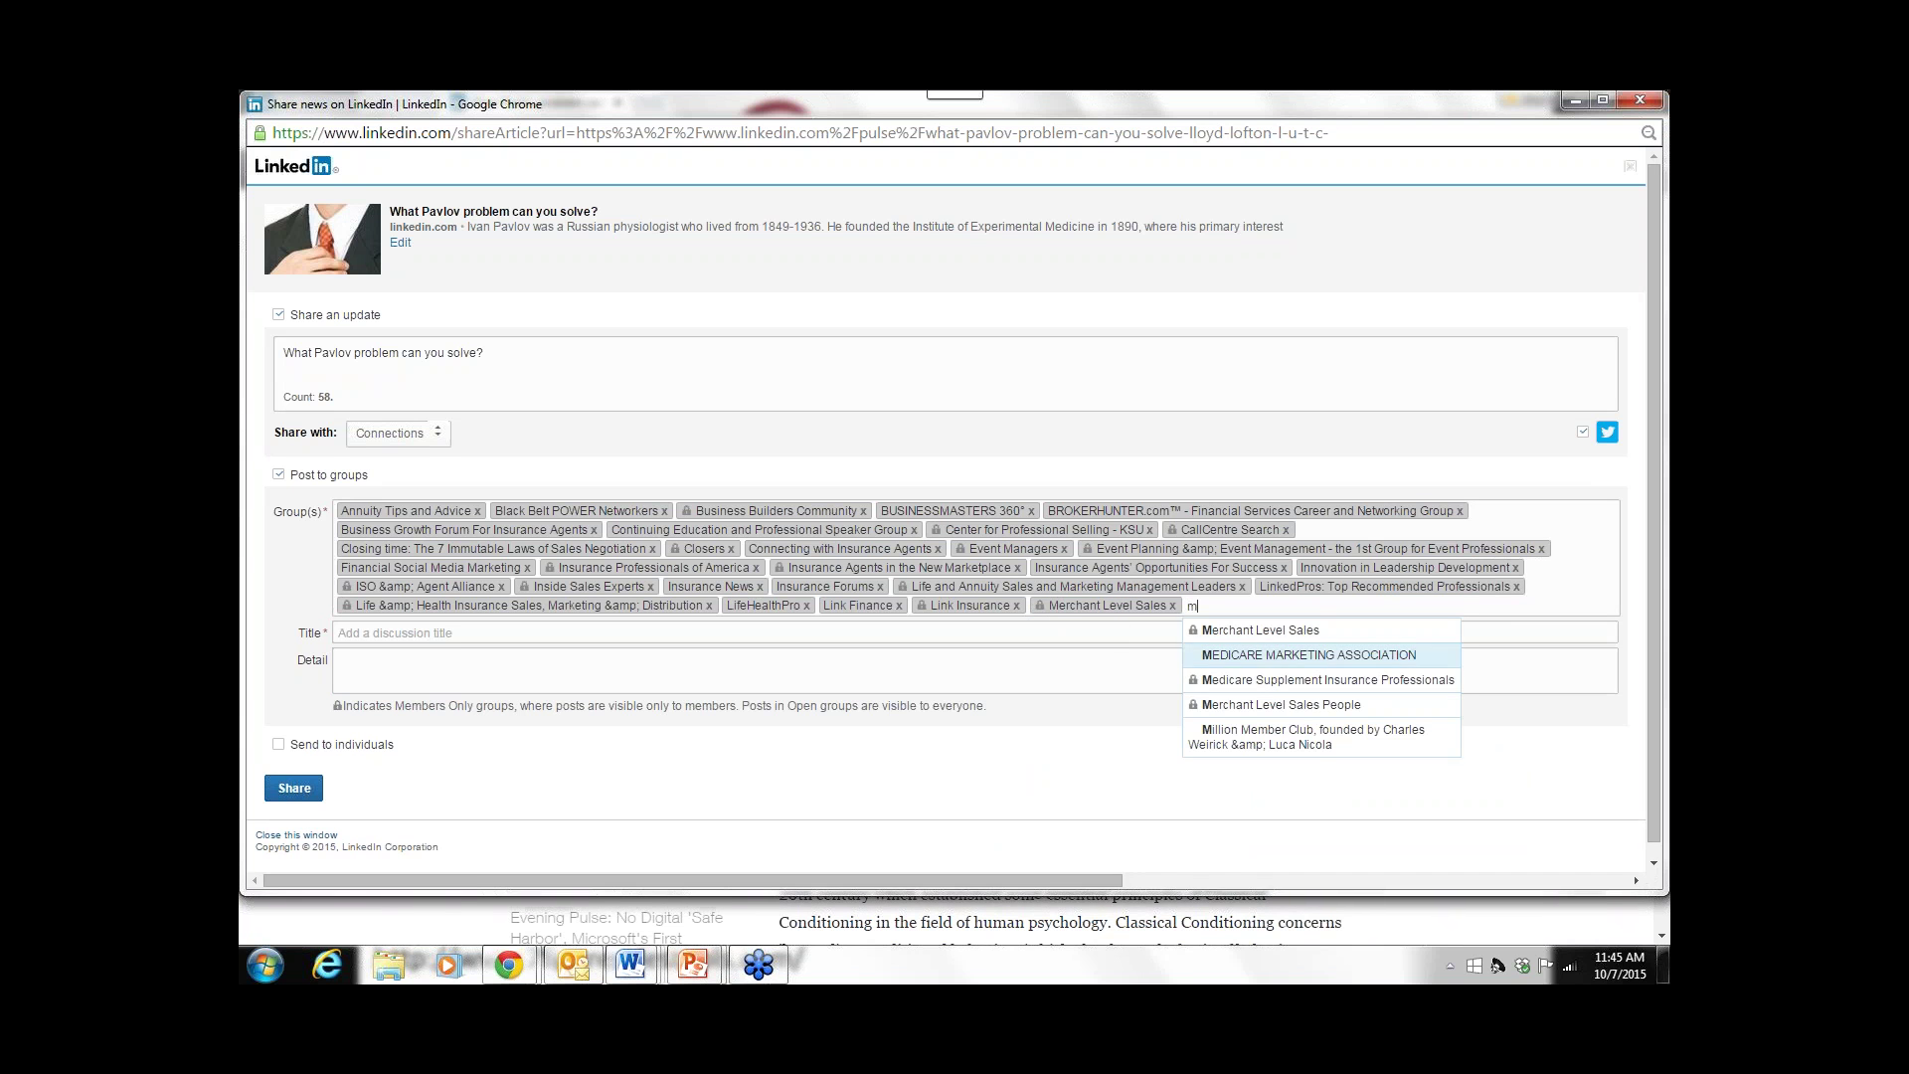
{"action": "left_click", "coordinate": [1300, 657]}
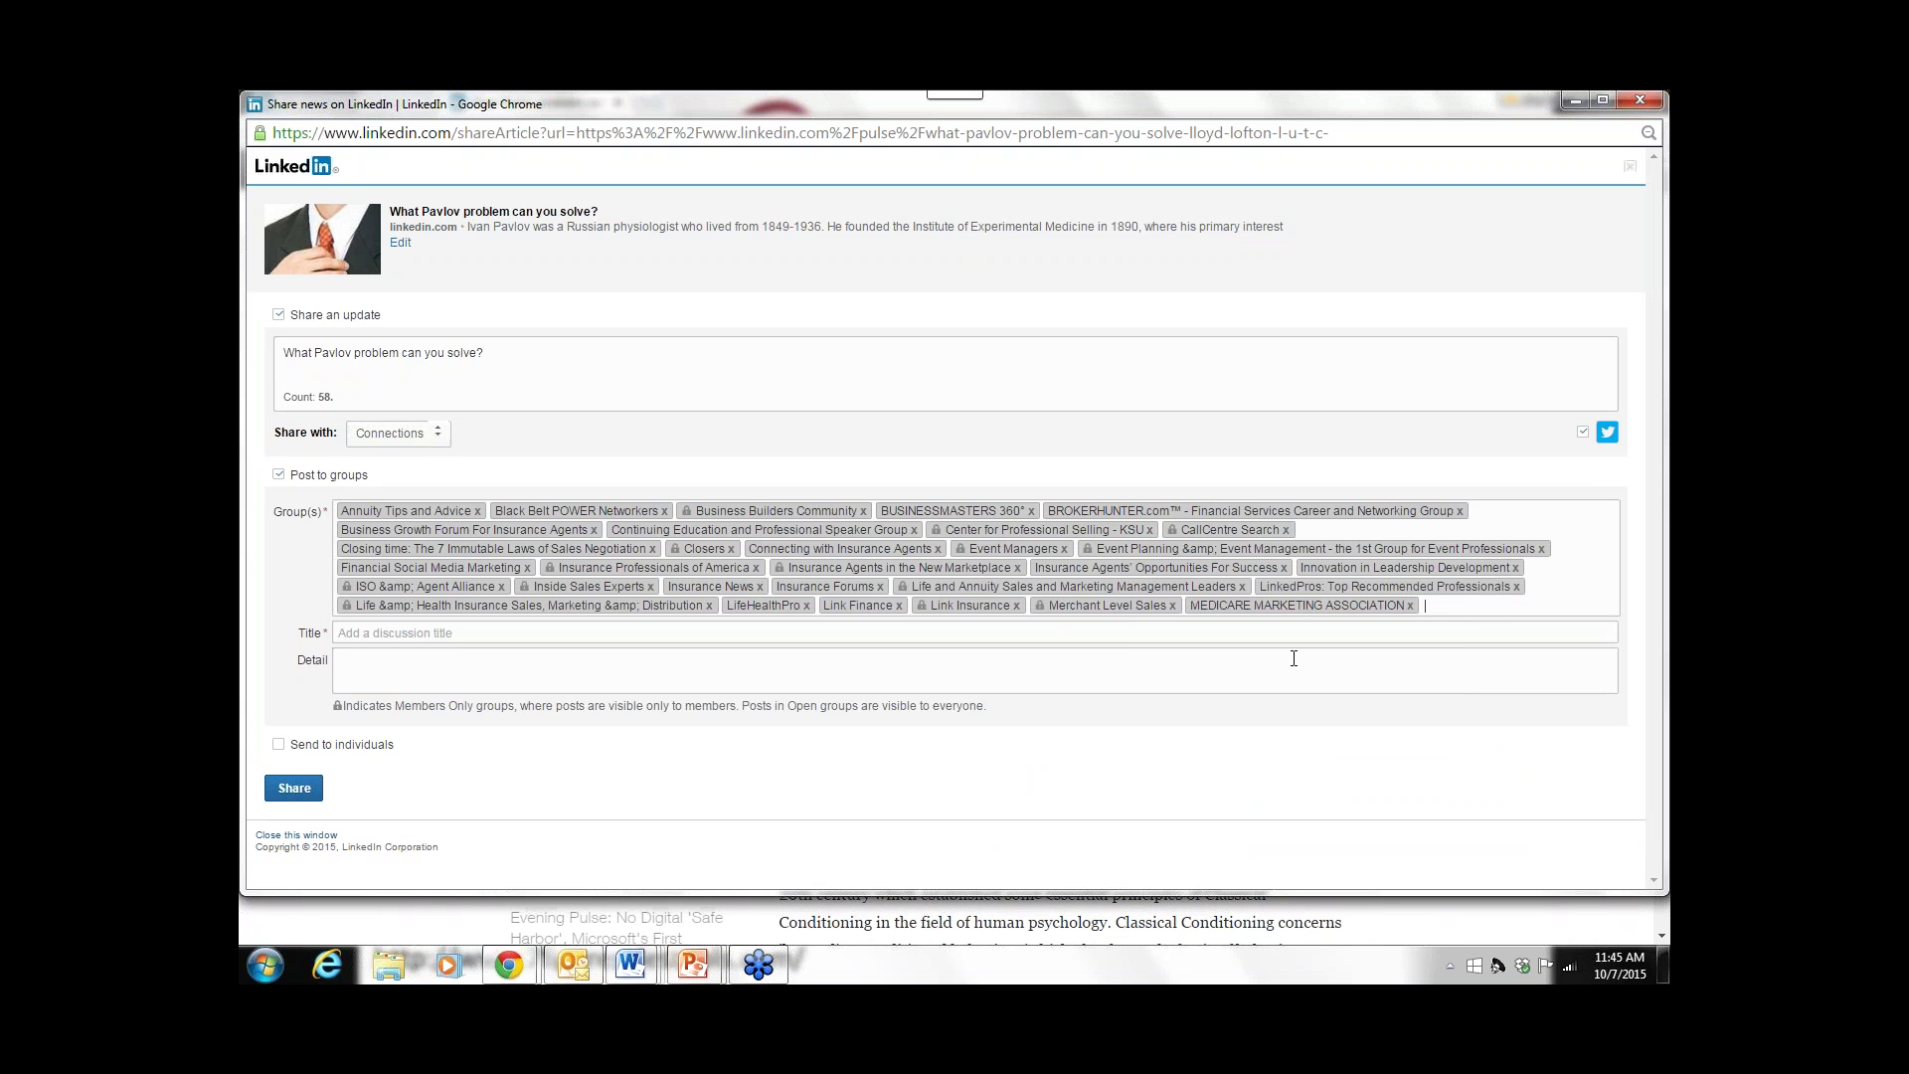
{"action": "type", "text": "m"}
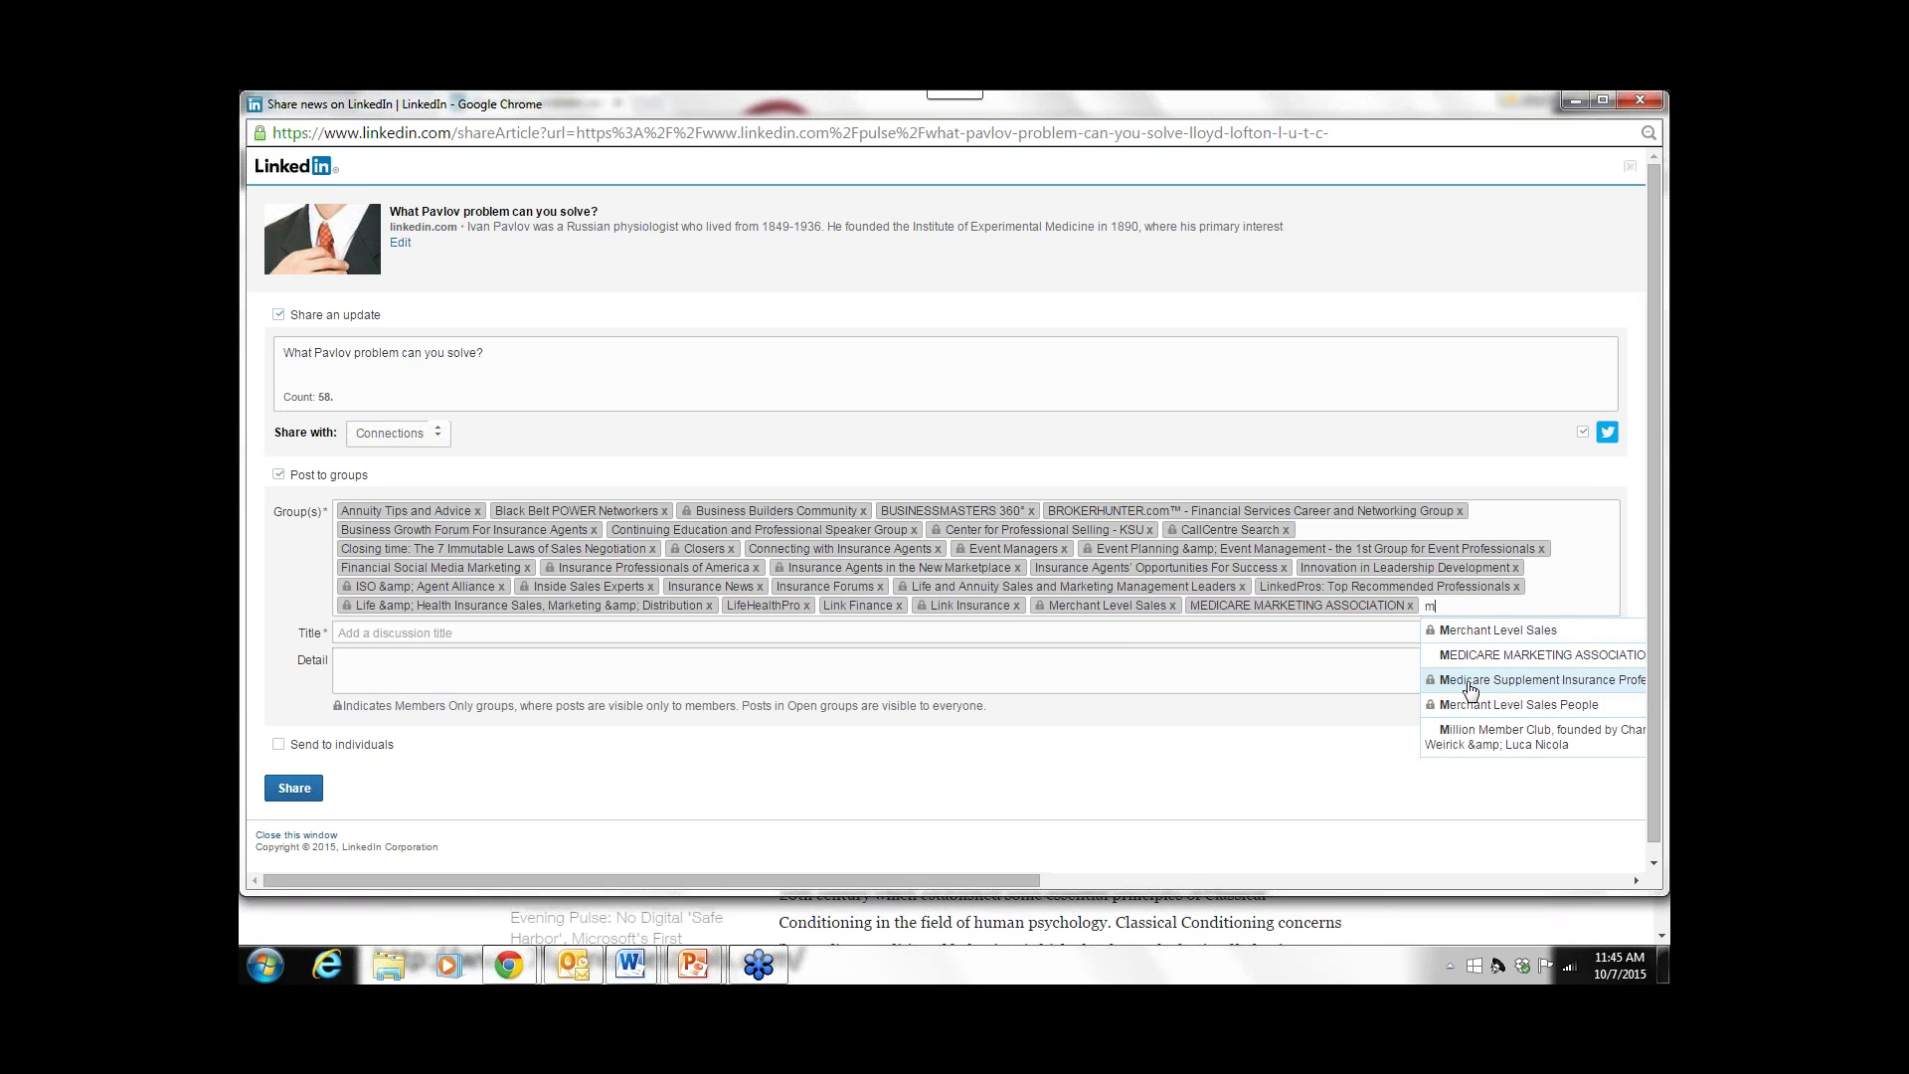
{"action": "left_click", "coordinate": [1472, 680]}
- Add the groups Merchant Level Sales People, Million Member Club, and NEXTGEN 360° ★ GAMECHANGERS
{"action": "type", "text": "m"}
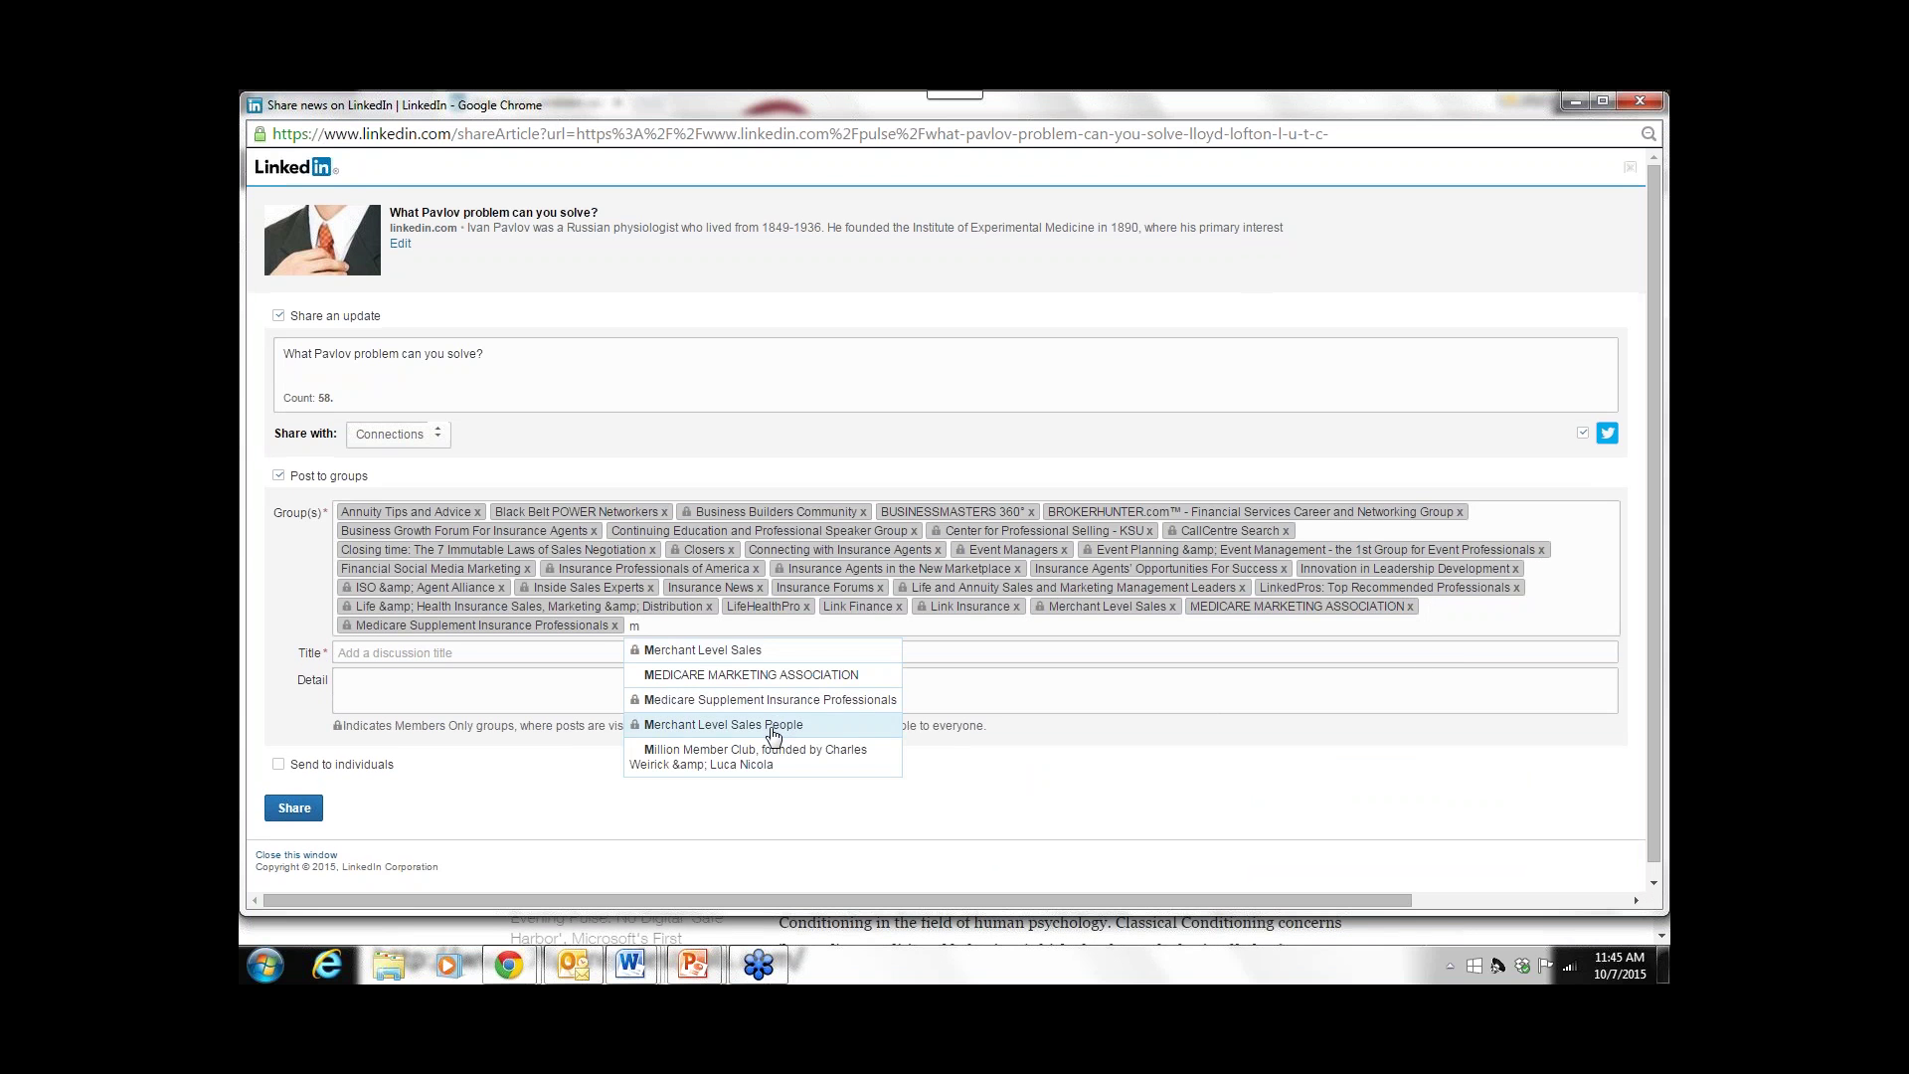
{"action": "left_click", "coordinate": [774, 734]}
{"action": "type", "text": "m"}
{"action": "left_click", "coordinate": [833, 762]}
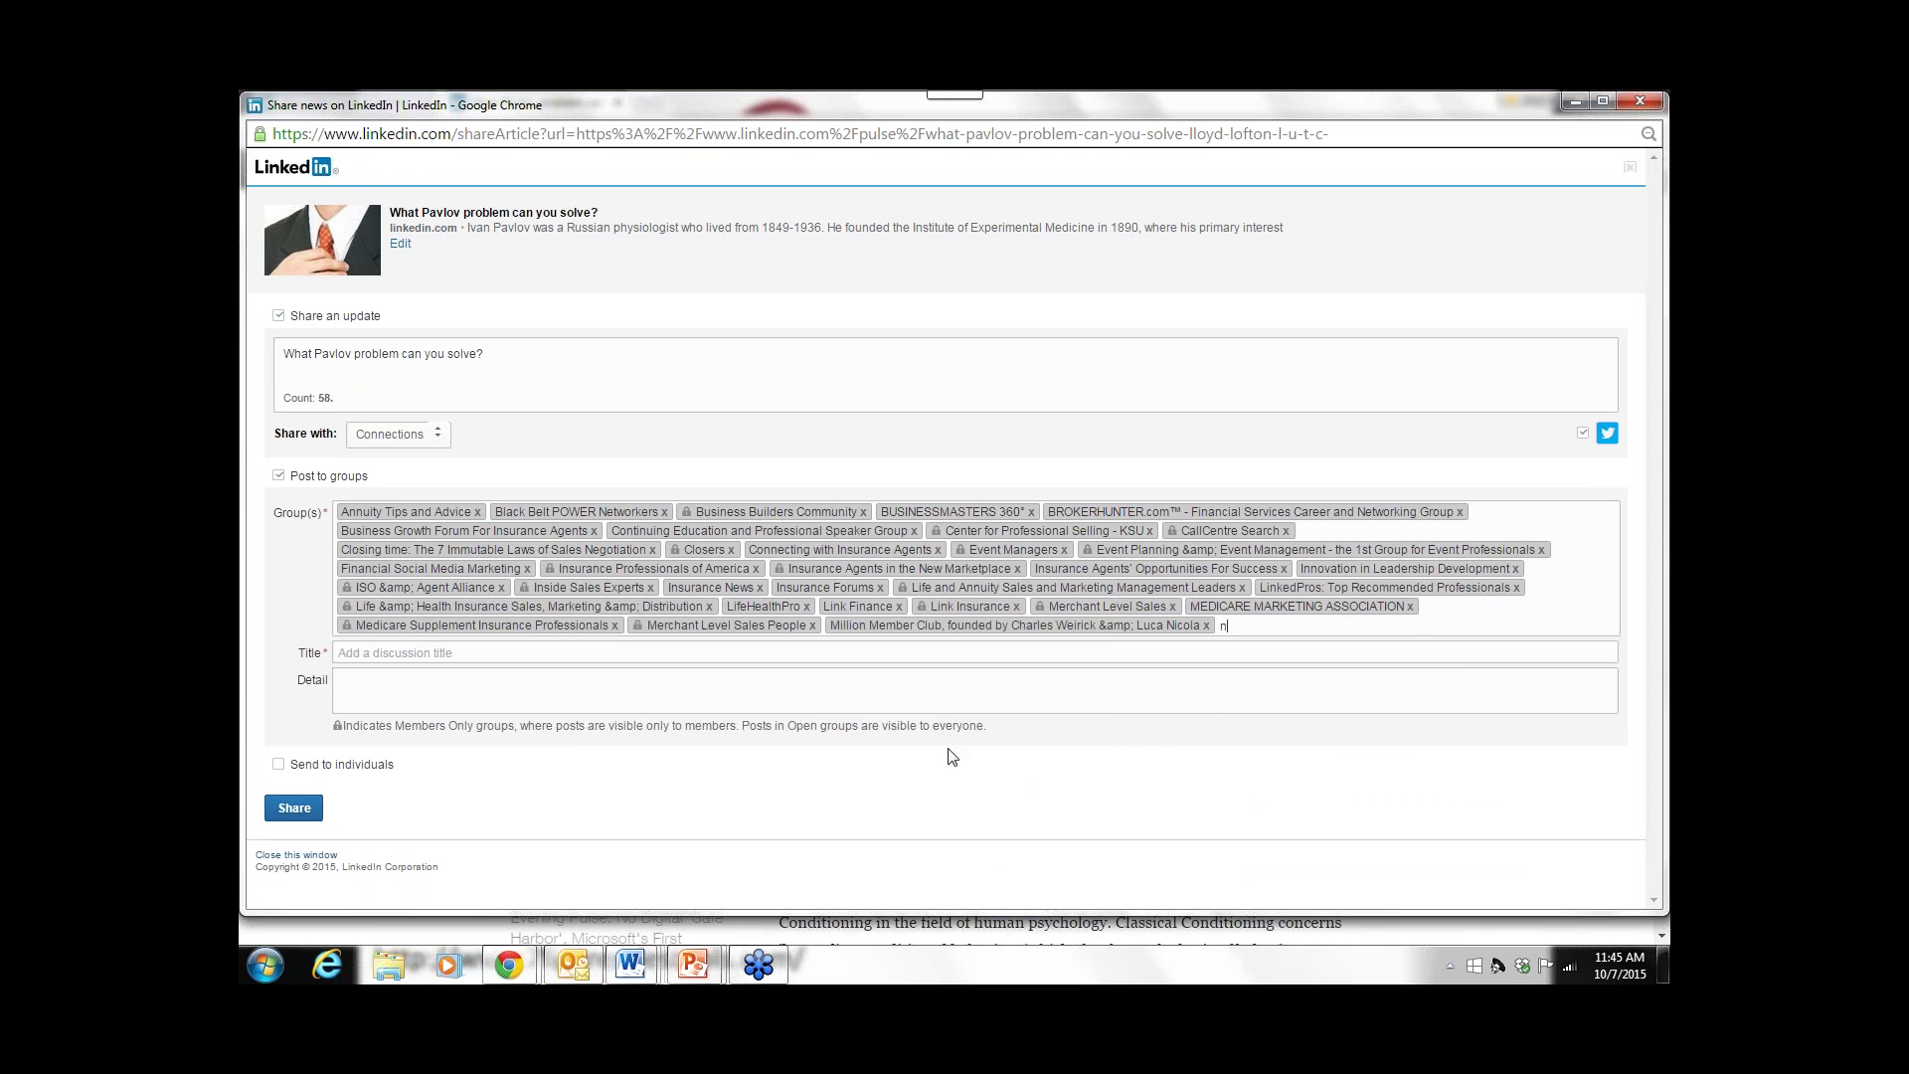
{"action": "type", "text": "n"}
{"action": "left_click", "coordinate": [1245, 649]}
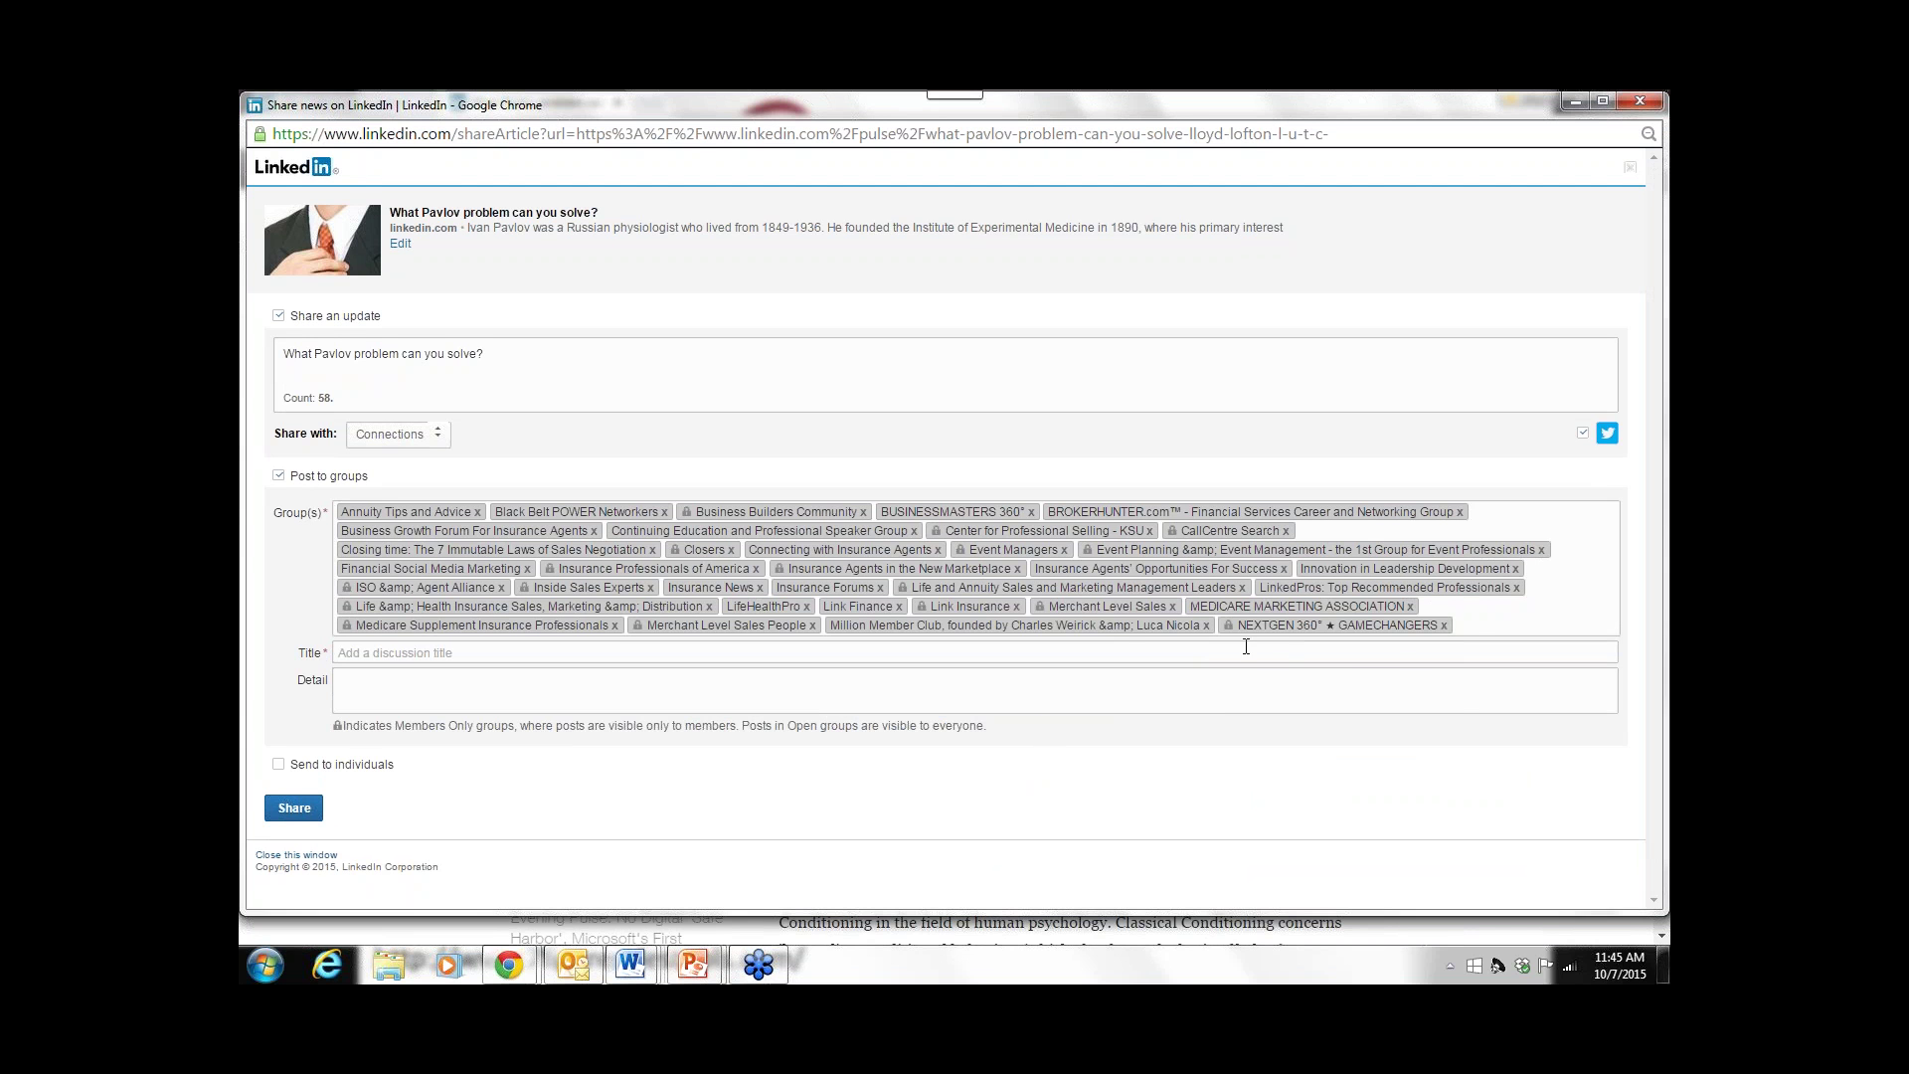
- Add the groups ONA – Open Networkers Alliance, Professional Keynote Speakers, Platinum Prestige Open Networking for the Elite, and Retail Leadership Network
{"action": "type", "text": "o"}
{"action": "left_click", "coordinate": [1533, 654]}
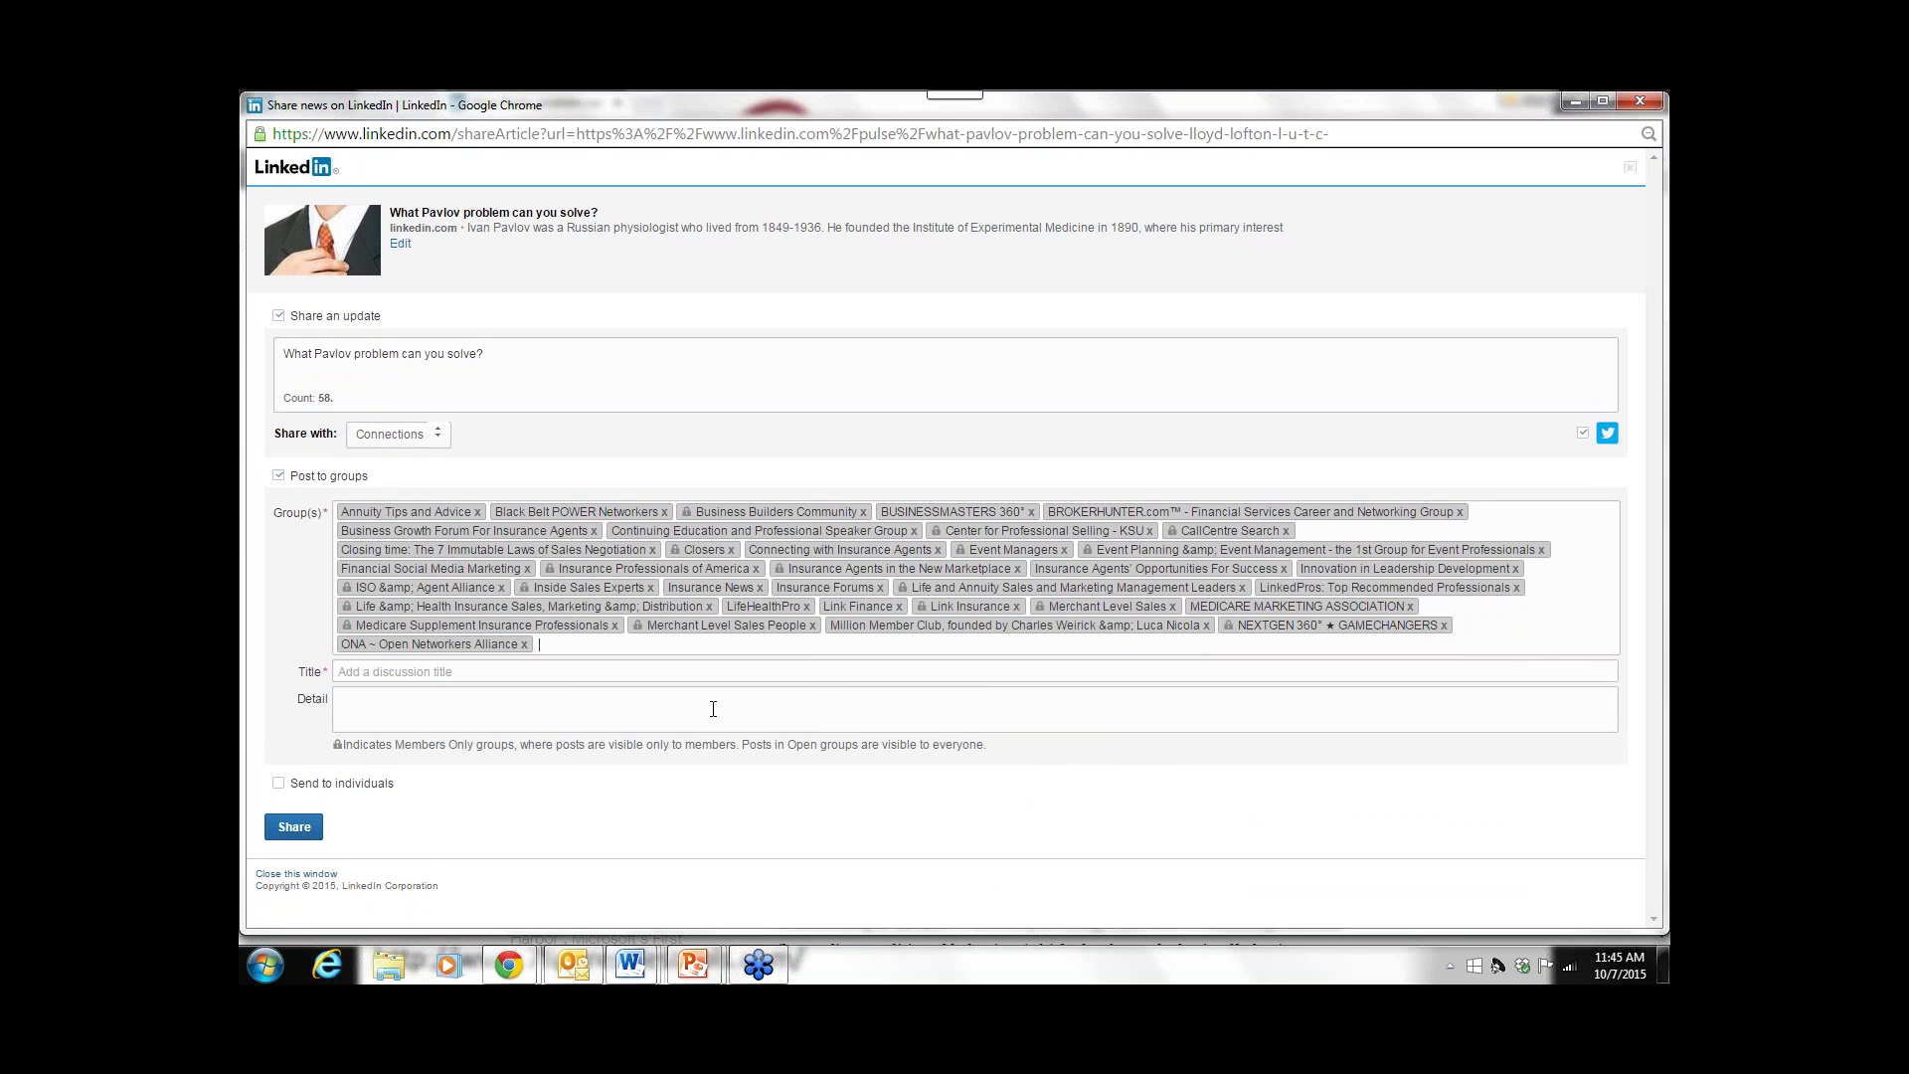
{"action": "type", "text": "p"}
{"action": "left_click", "coordinate": [633, 679]}
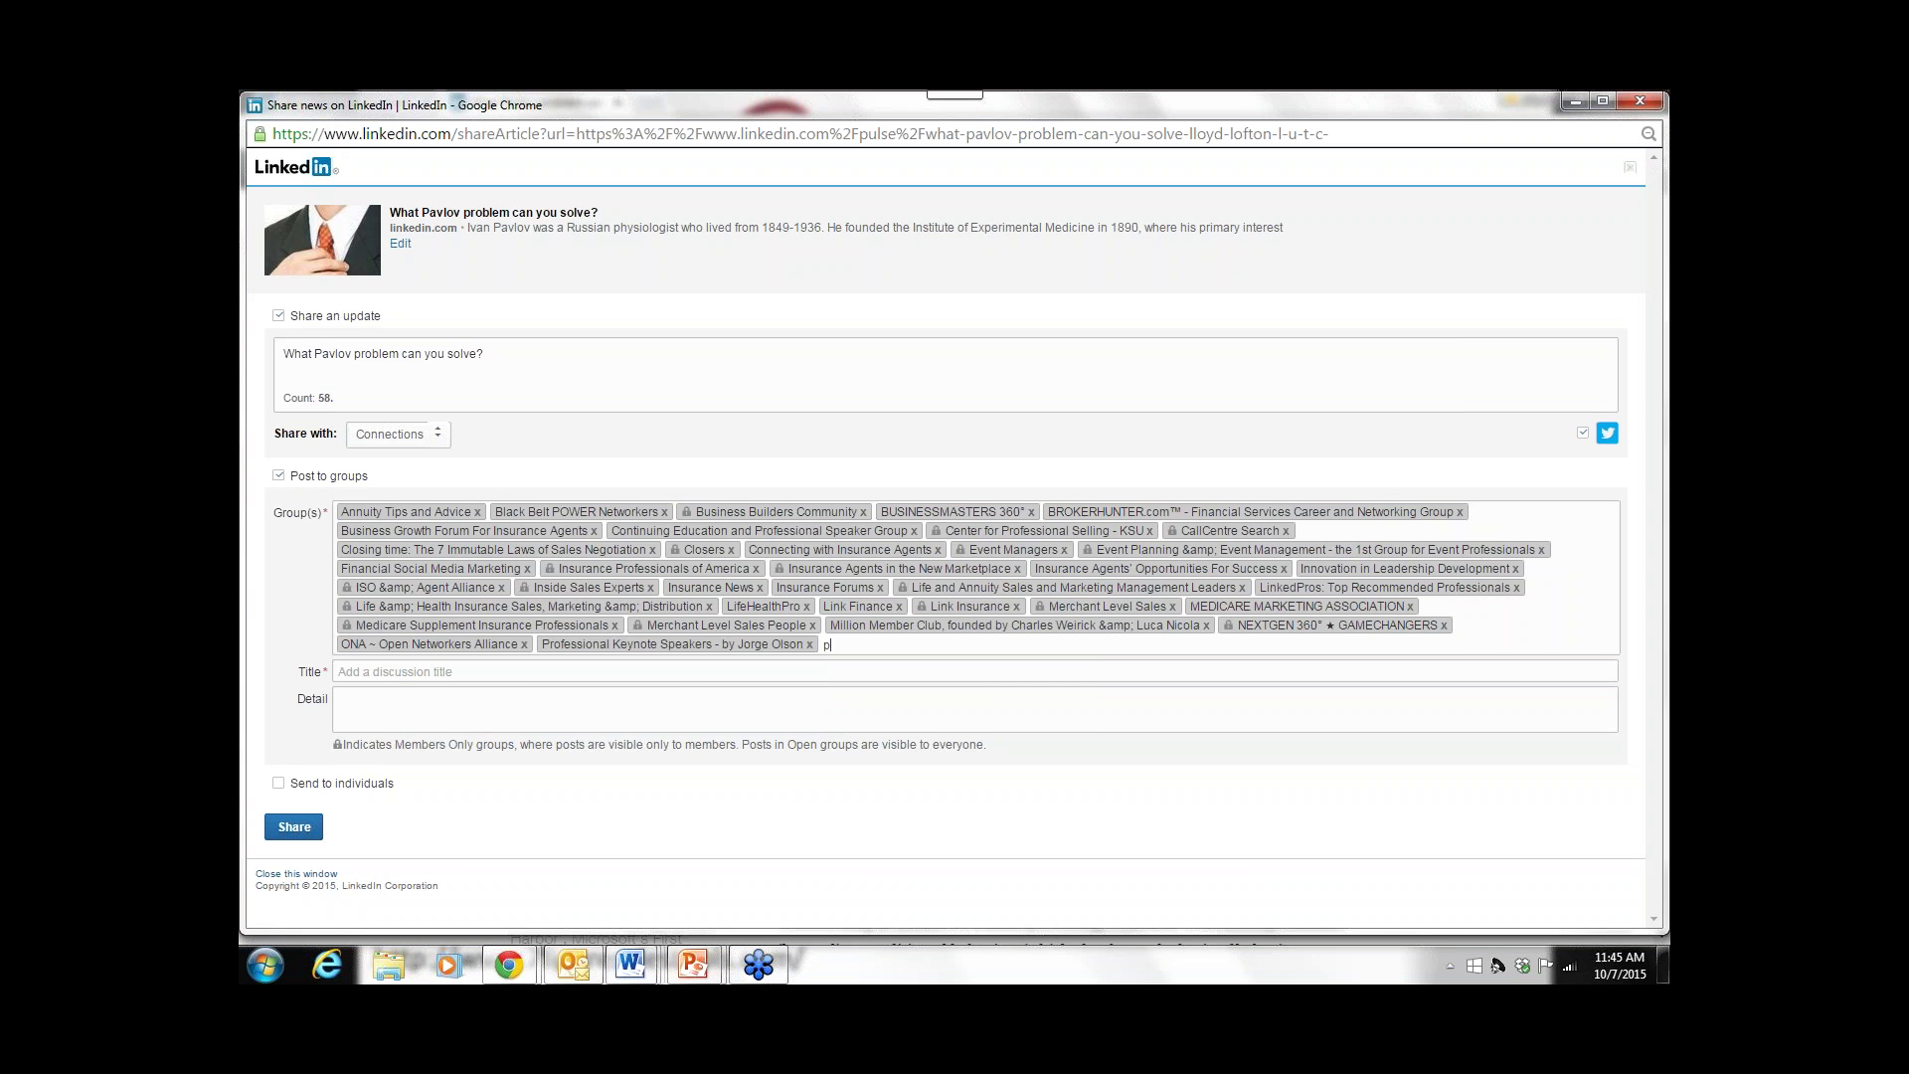
{"action": "type", "text": "p"}
{"action": "left_click", "coordinate": [900, 718]}
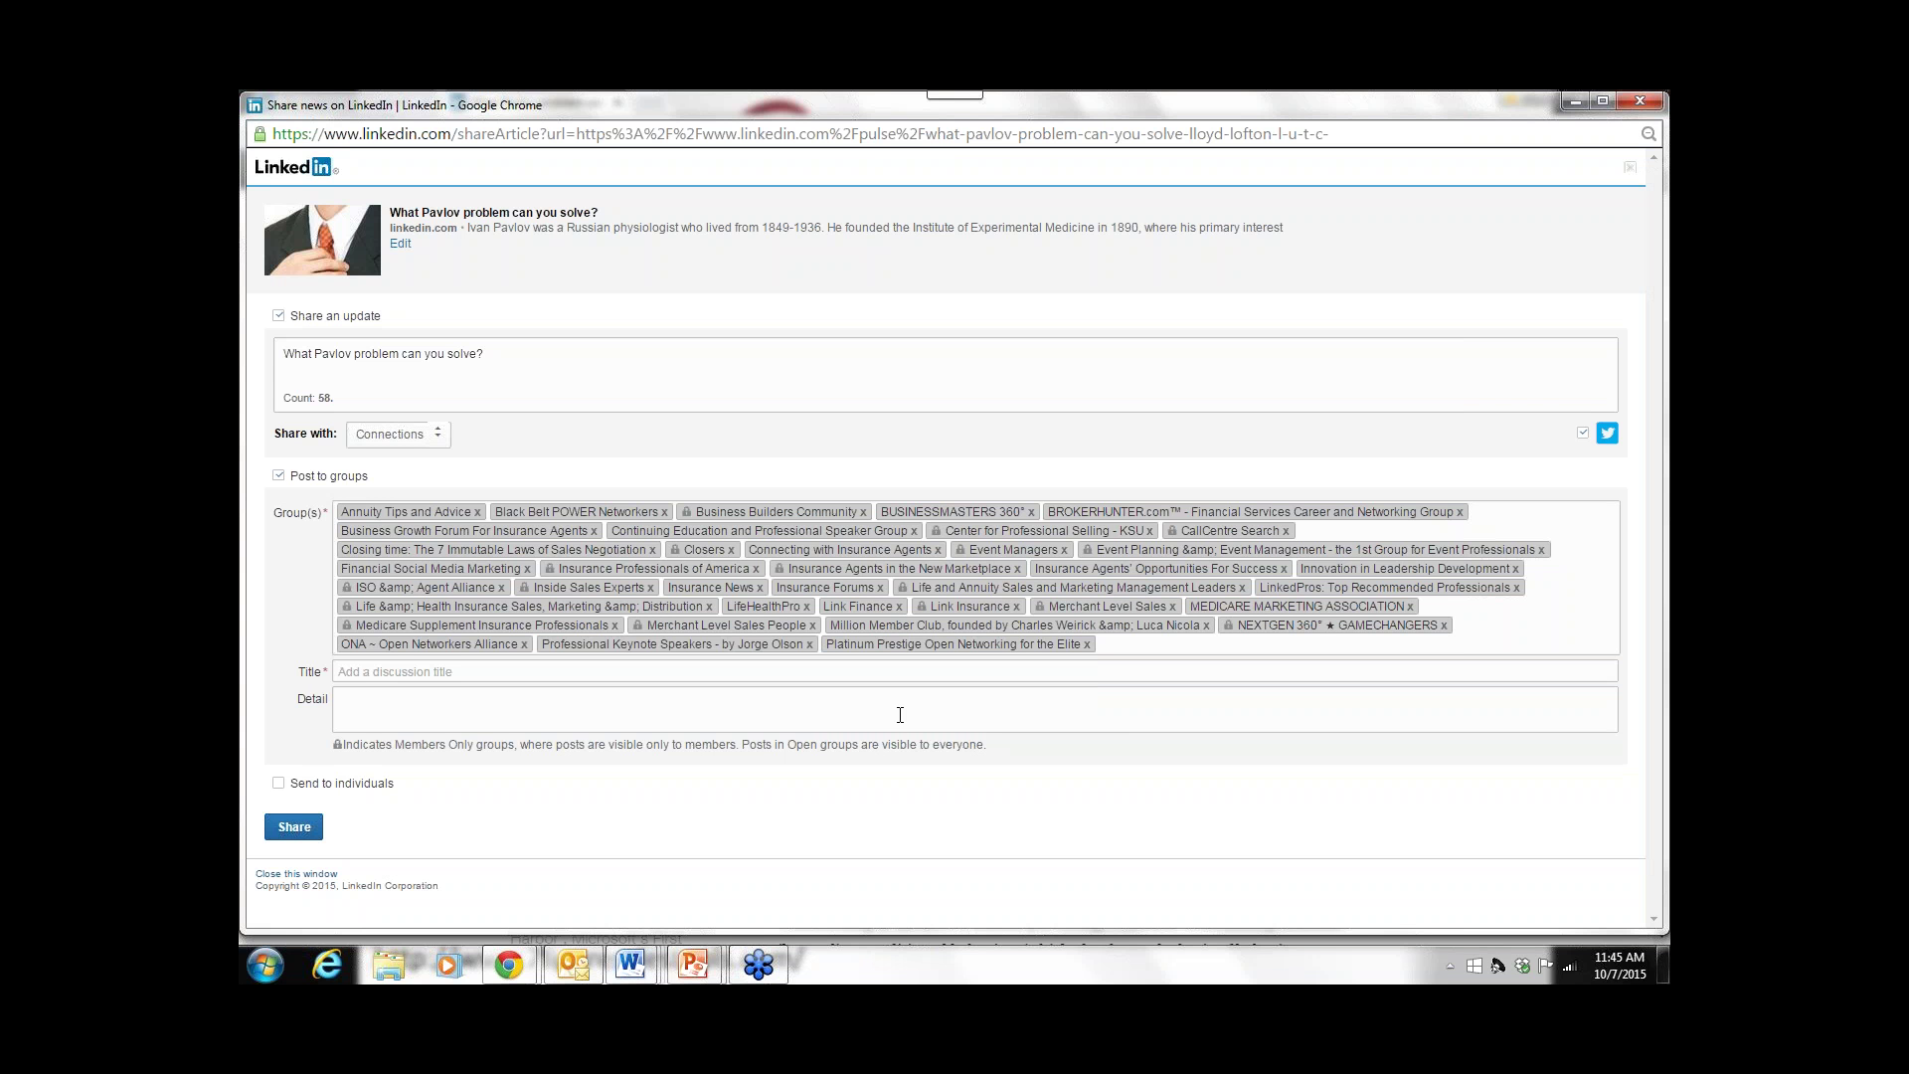
{"action": "type", "text": "r"}
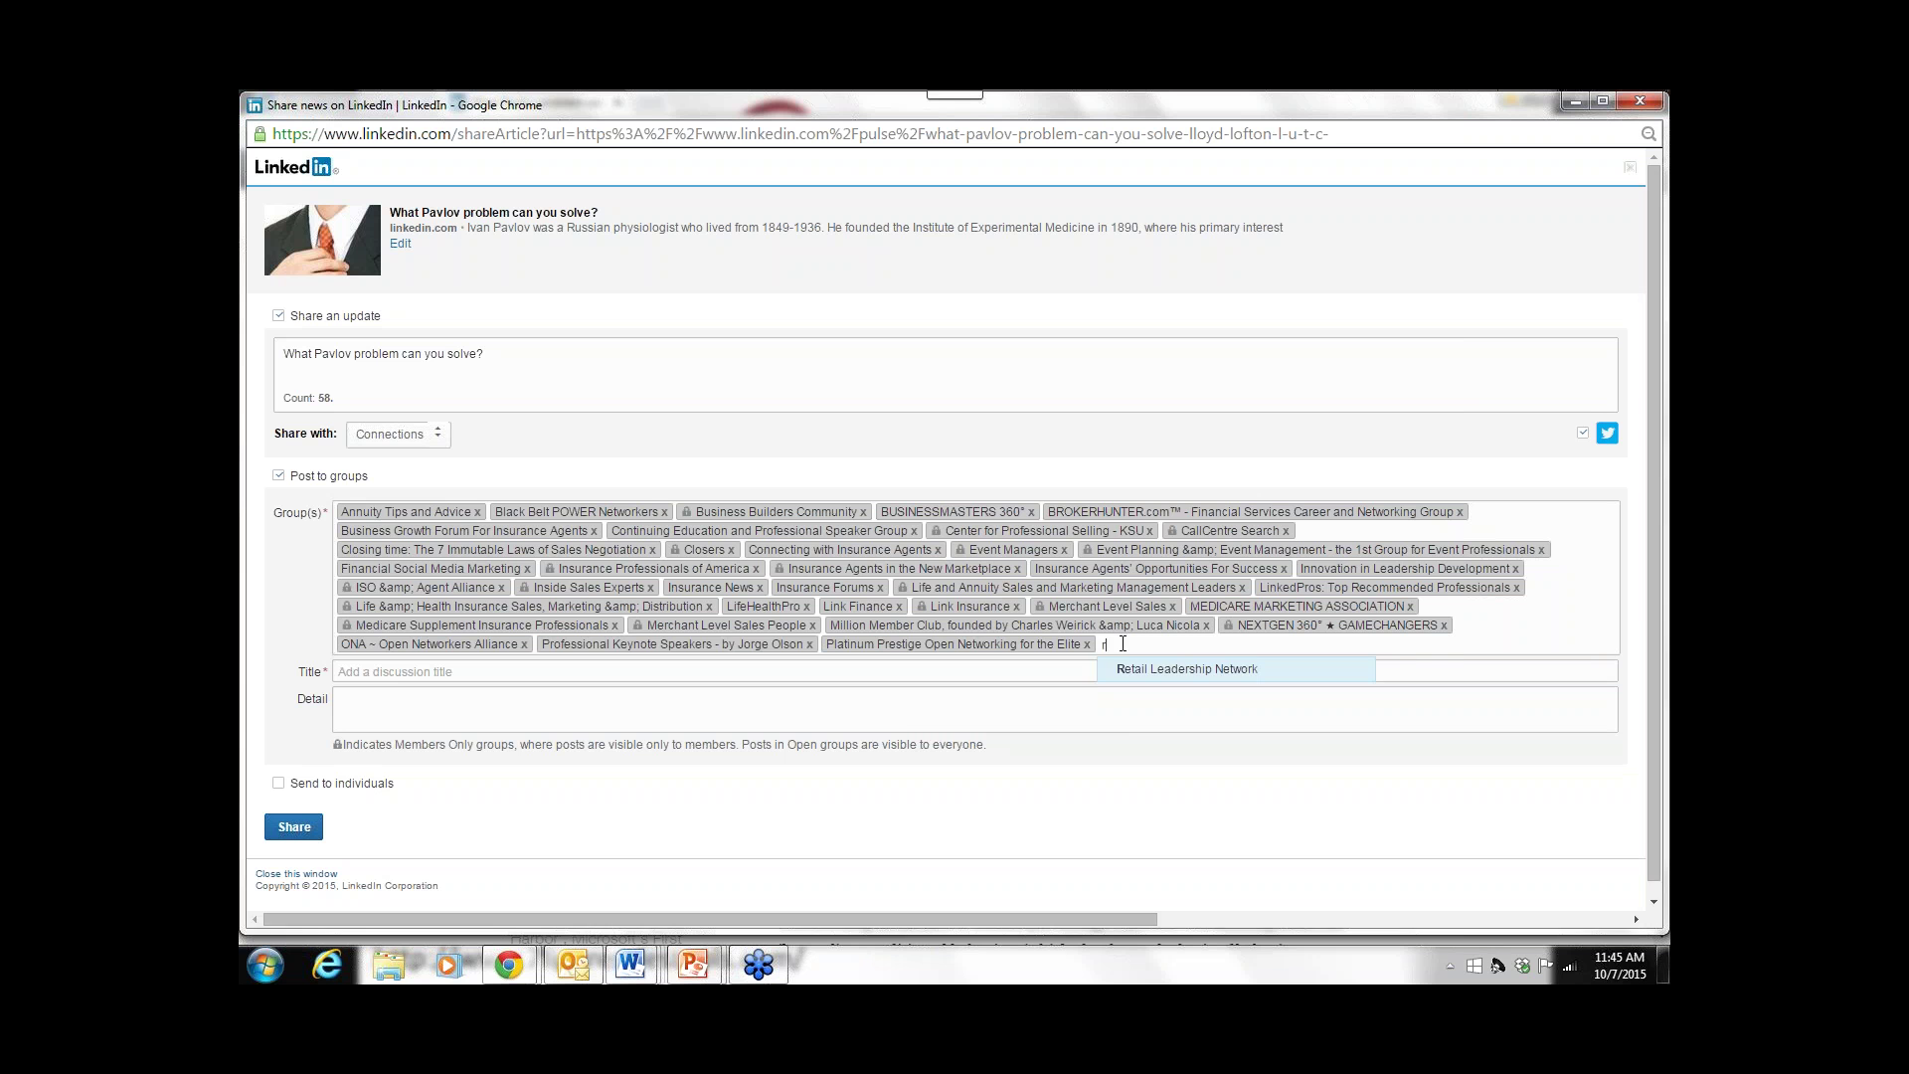
{"action": "left_click", "coordinate": [1202, 674]}
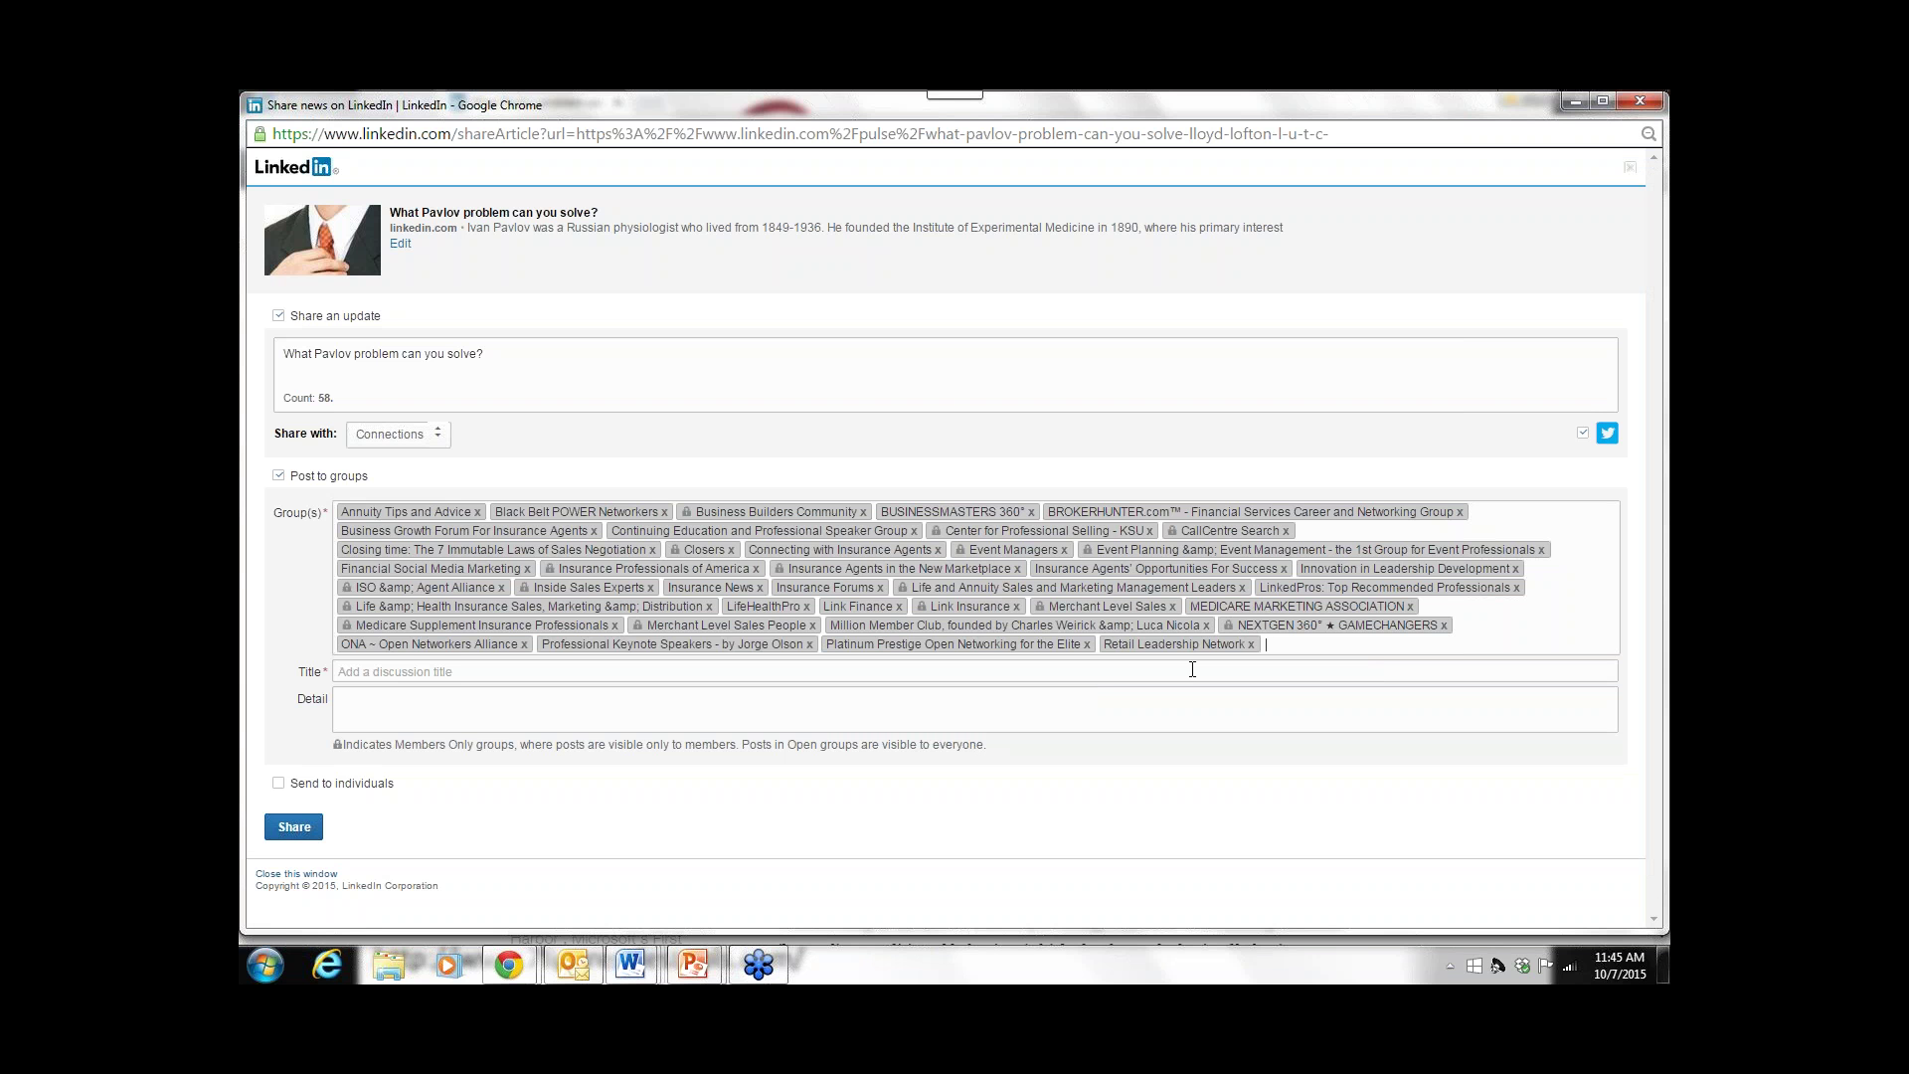
- Add the groups Sales Training Network, Sales Management Executives, SHRM-Atlanta, and Social Media Marketing for Financial Services Ecosystem
{"action": "type", "text": "s"}
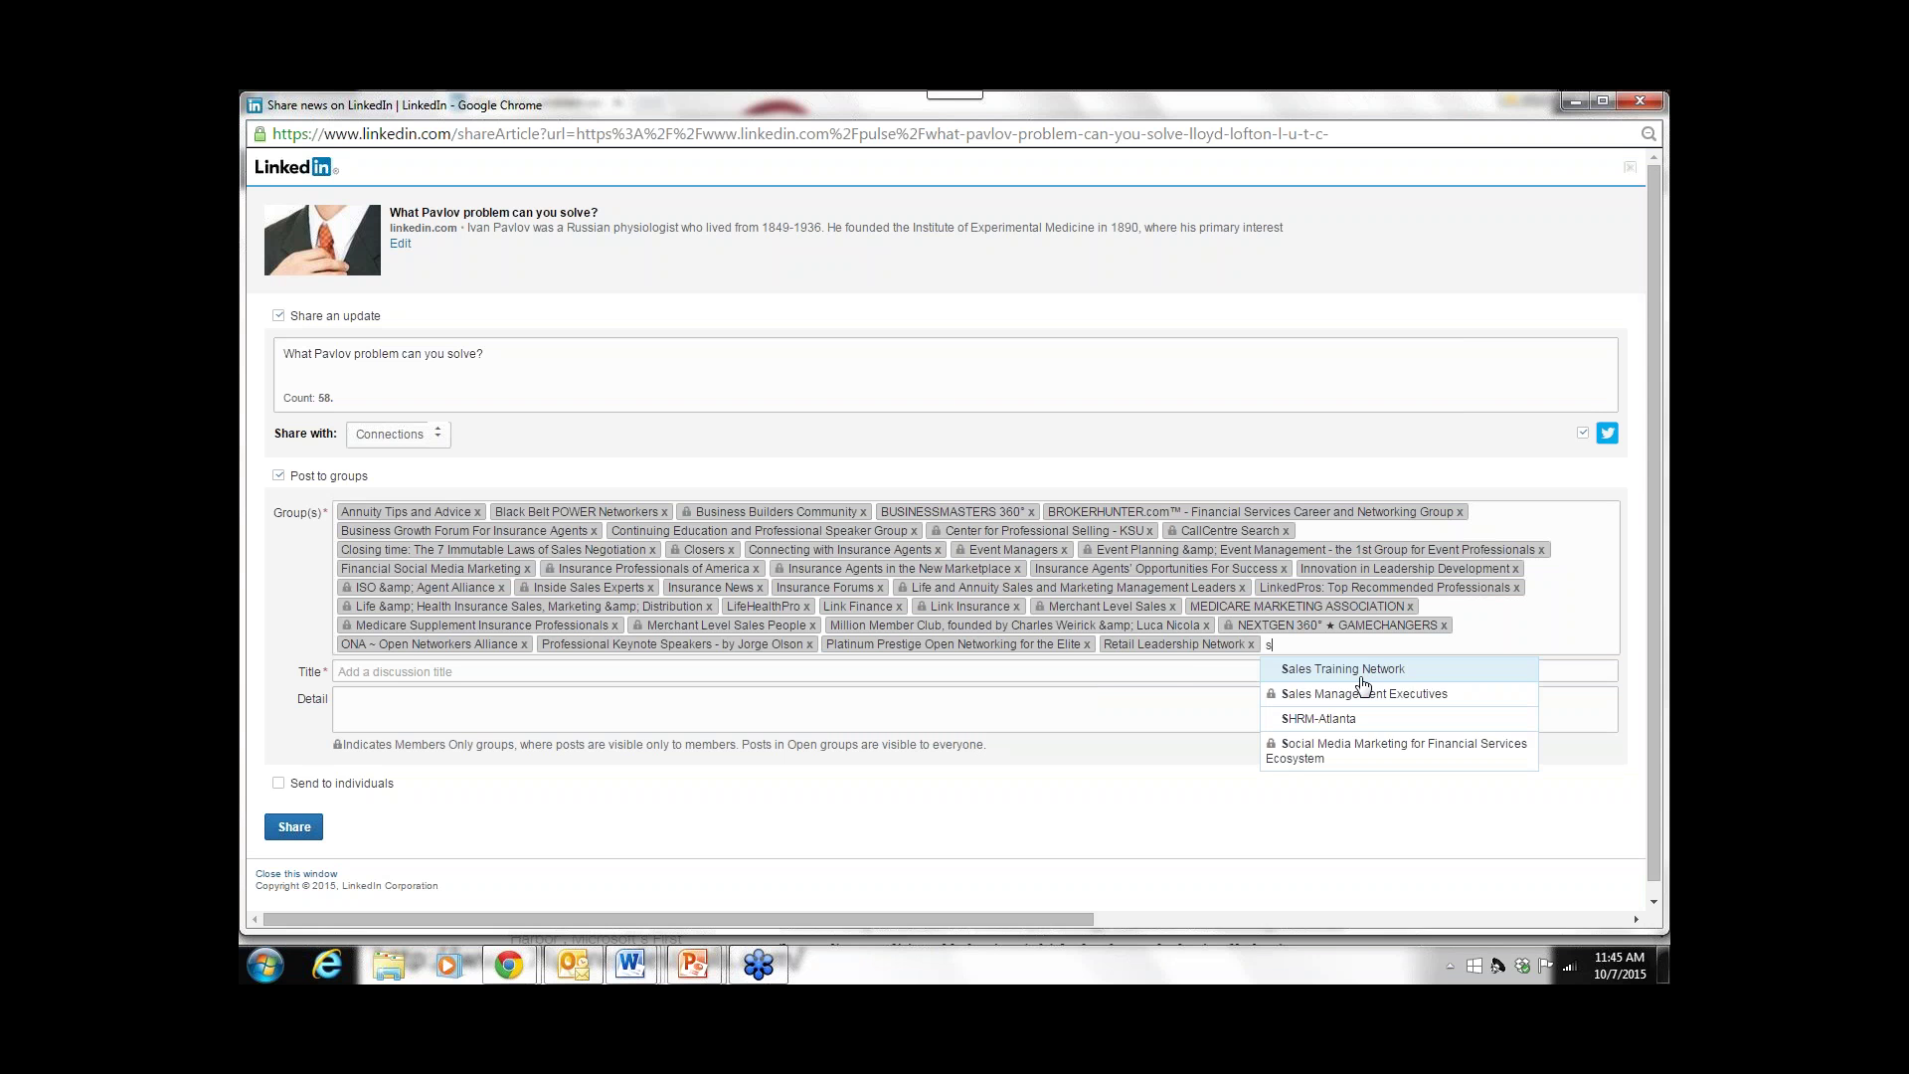
{"action": "left_click", "coordinate": [1375, 676]}
{"action": "type", "text": "s"}
{"action": "left_click", "coordinate": [1456, 699]}
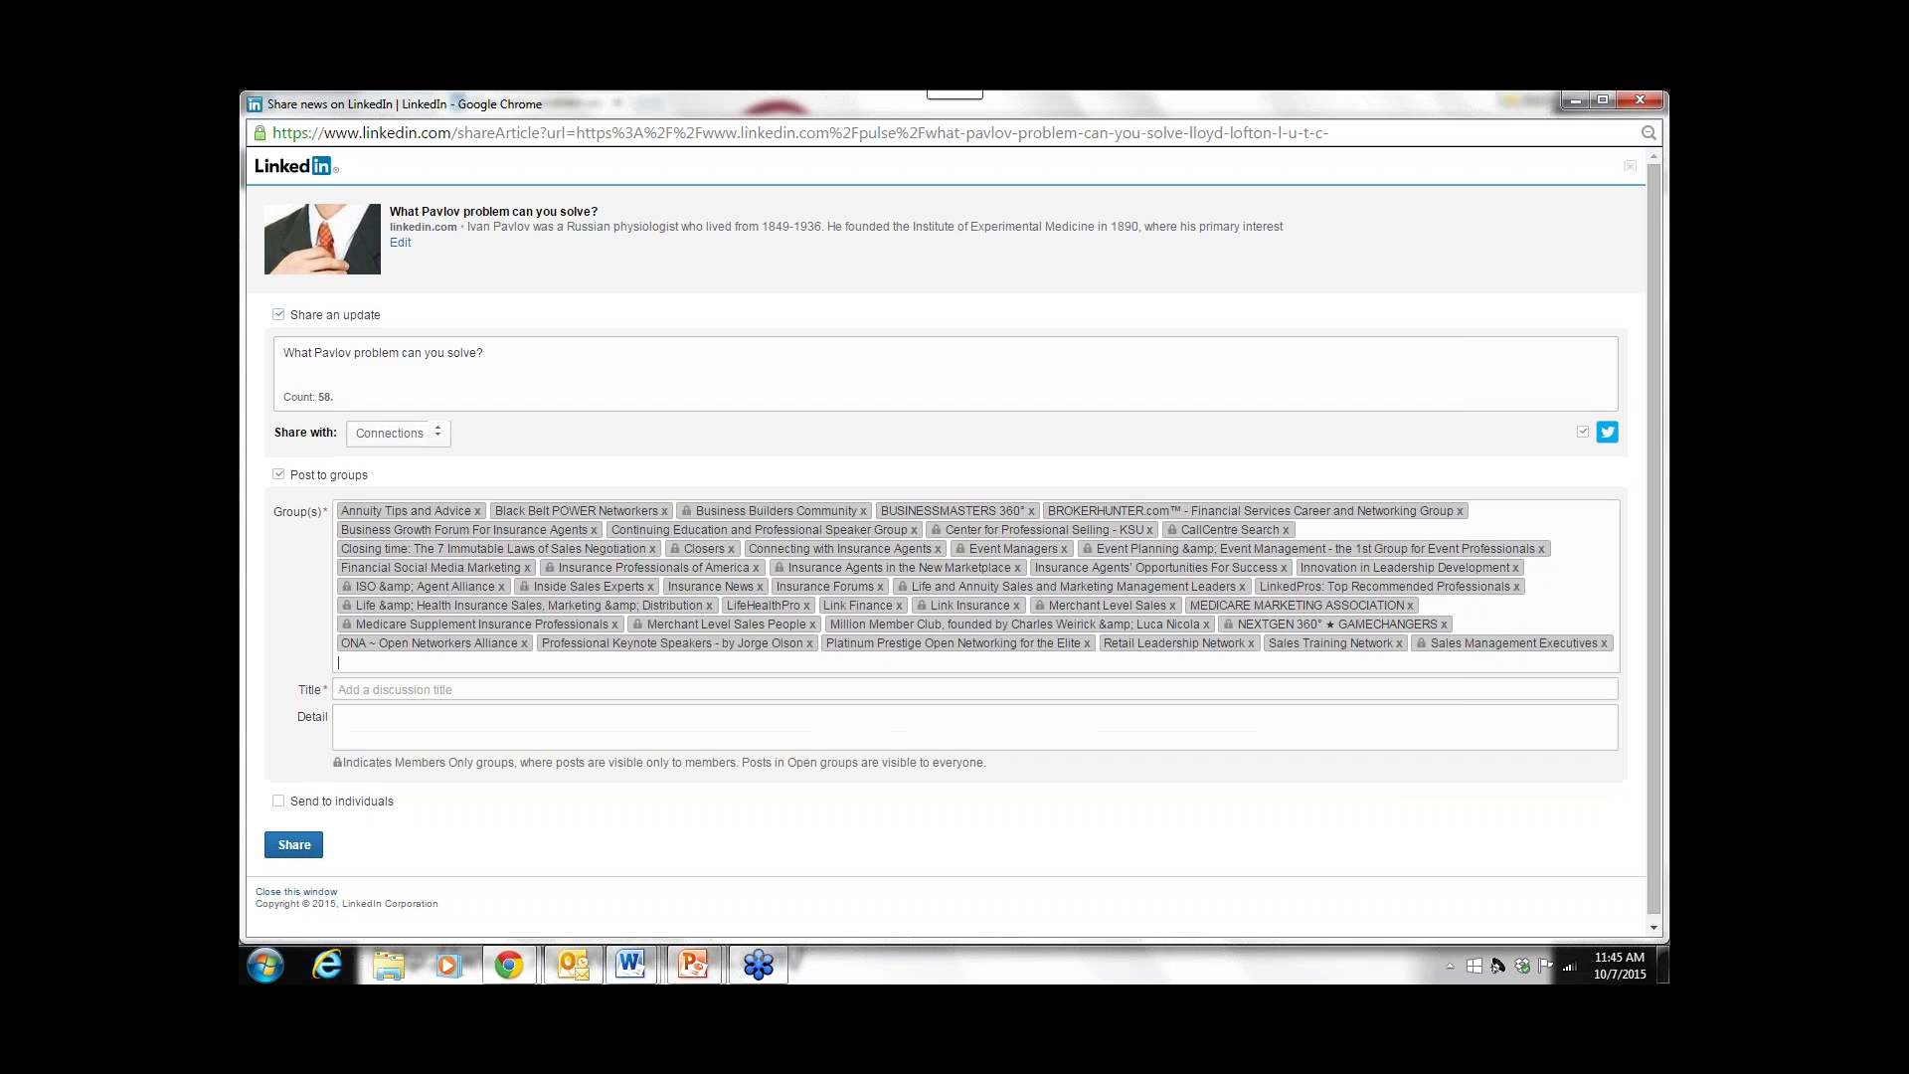
{"action": "type", "text": "s"}
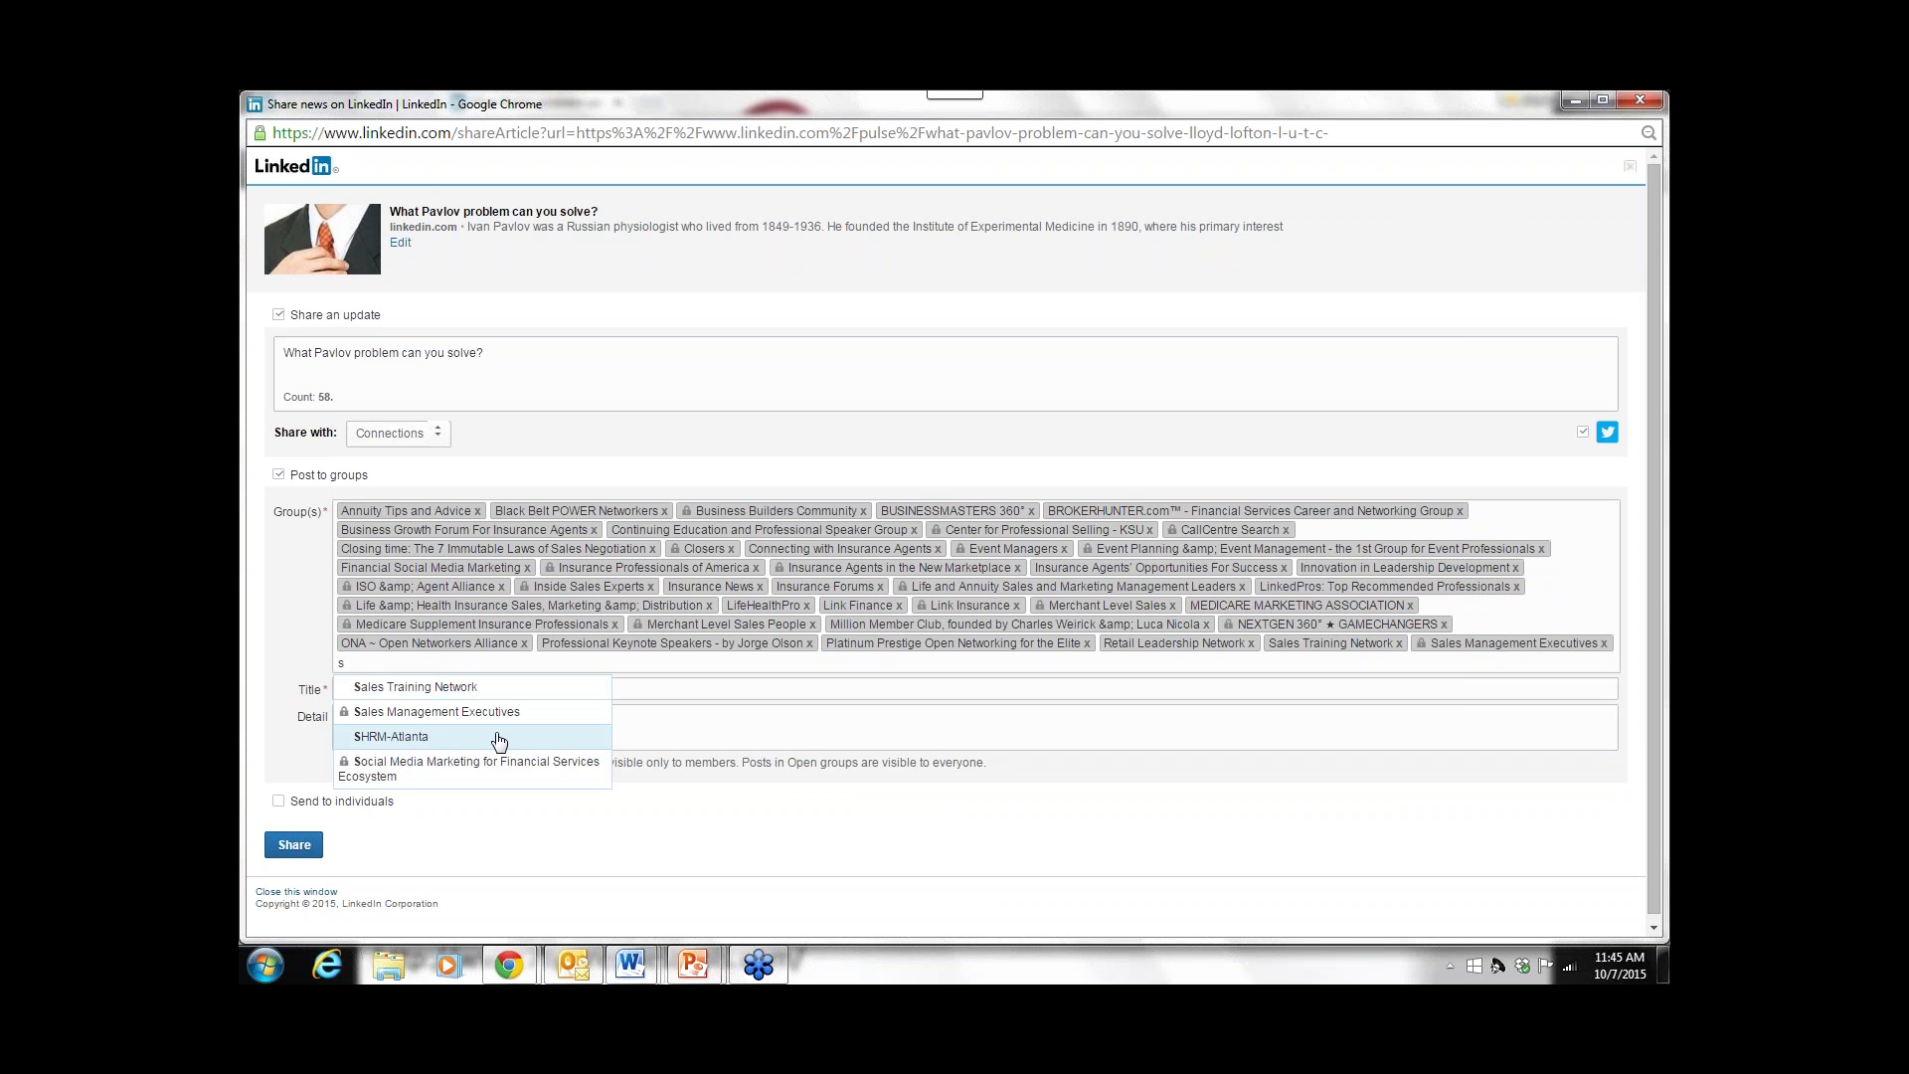
{"action": "left_click", "coordinate": [467, 735]}
{"action": "type", "text": "s"}
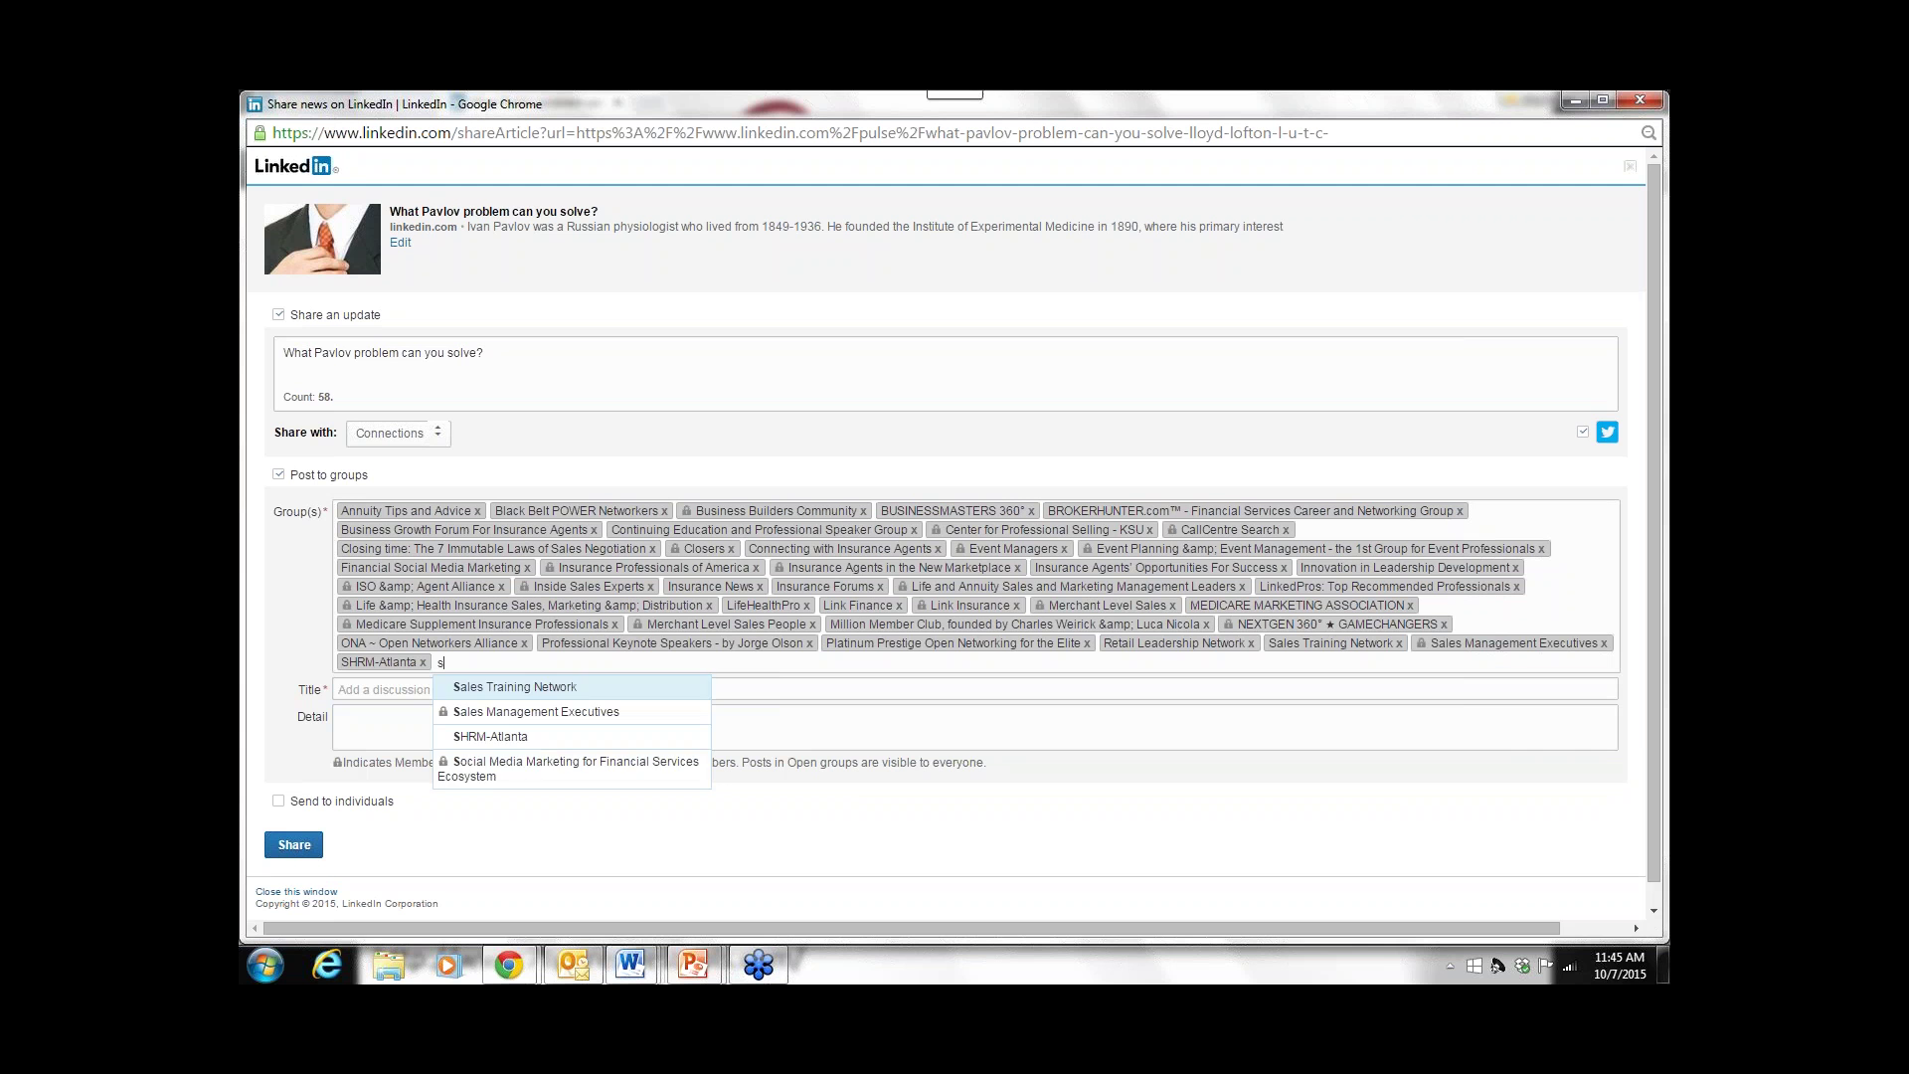
{"action": "left_click", "coordinate": [529, 767]}
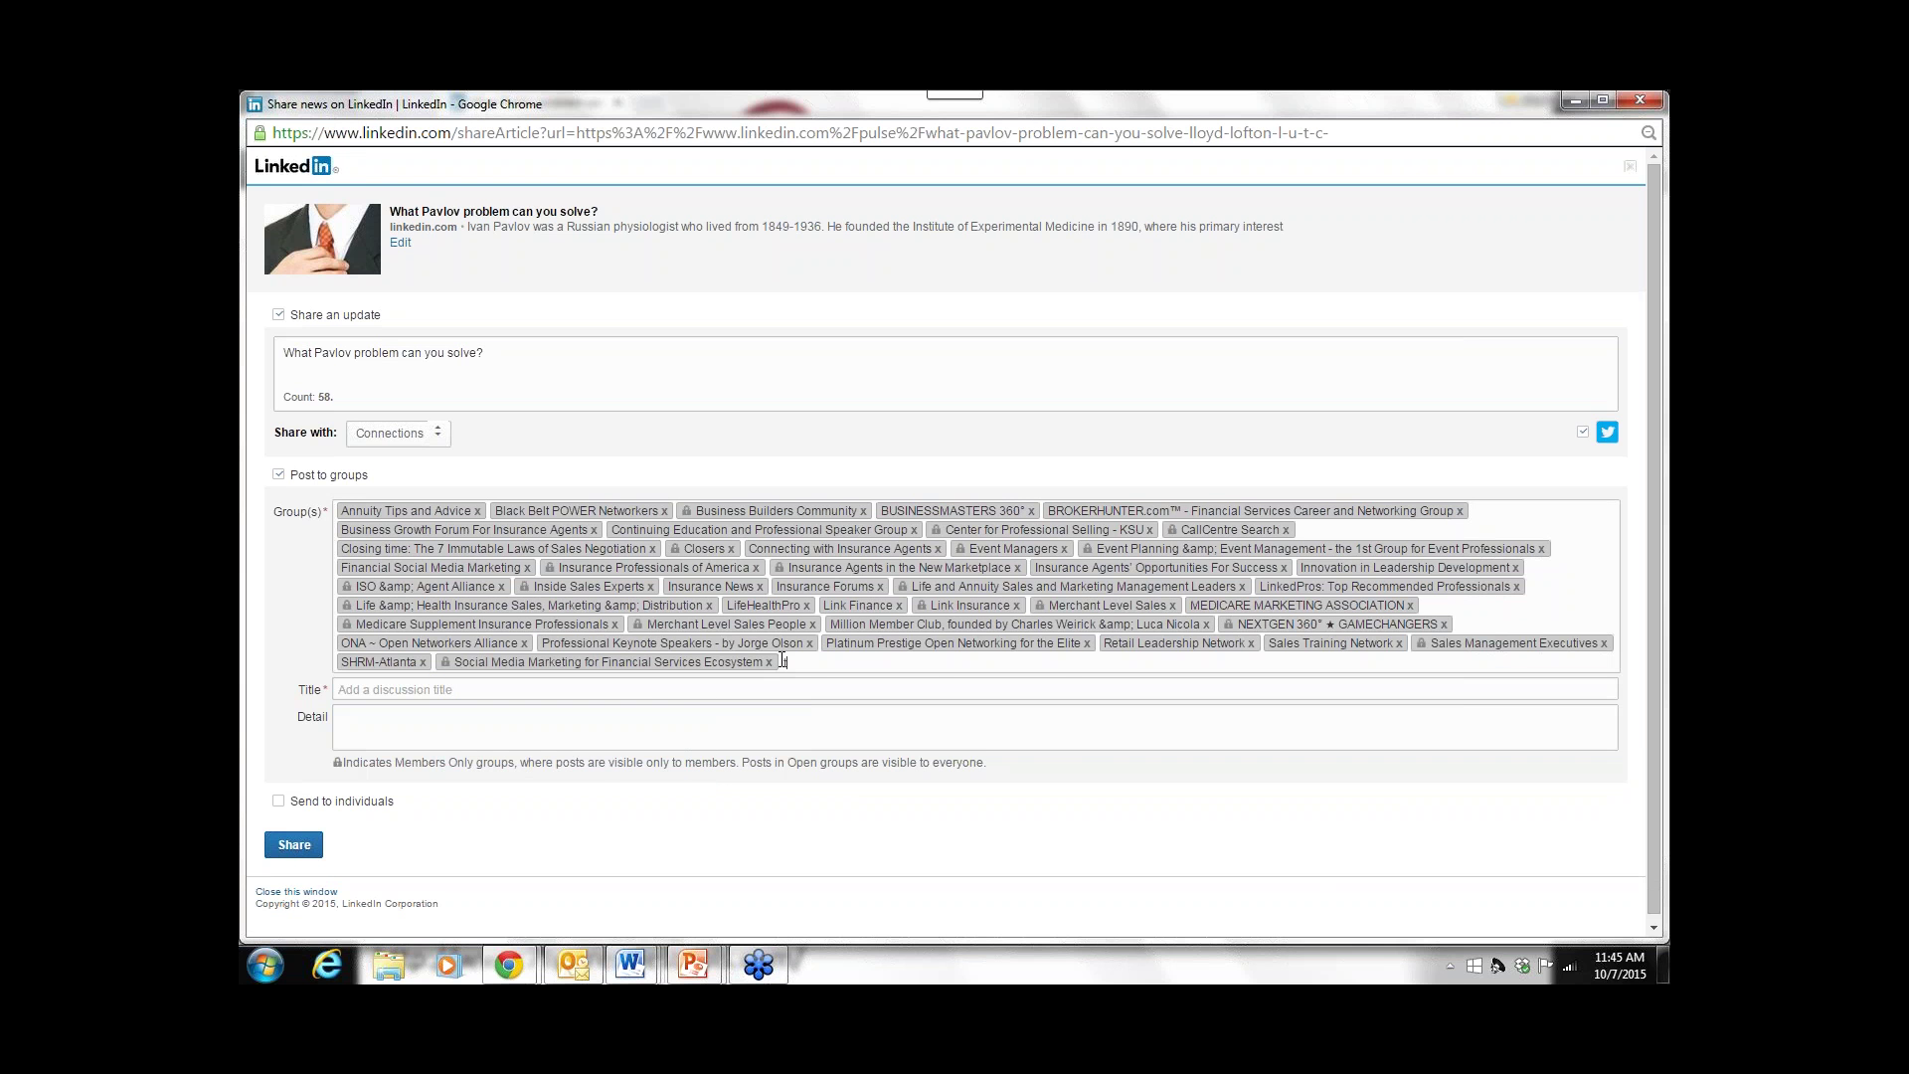
- Add the groups Targeted Marketing Best Practices, Top Recommended People - Gold, The Sales Association, and Top Recommended People
{"action": "type", "text": "t"}
{"action": "left_click", "coordinate": [856, 687]}
{"action": "type", "text": "t"}
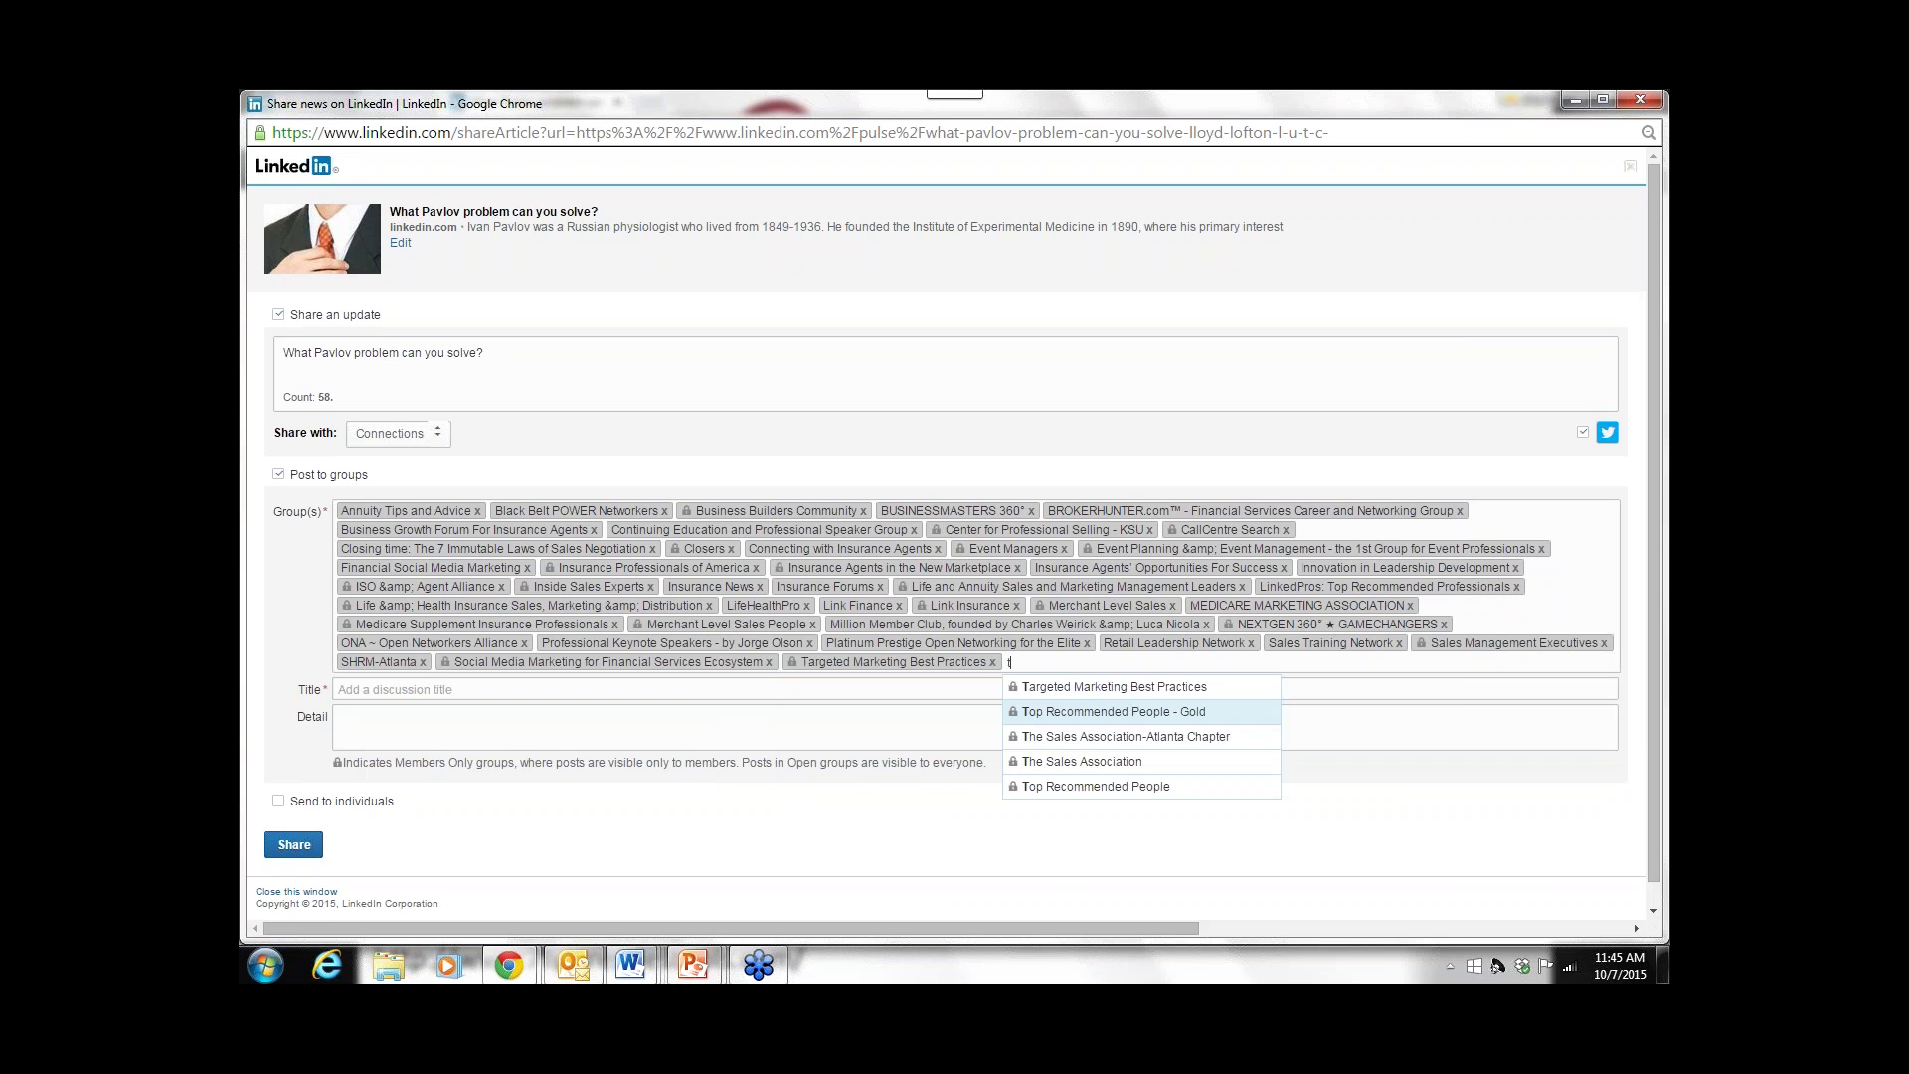
{"action": "left_click", "coordinate": [1114, 711]}
{"action": "type", "text": "t"}
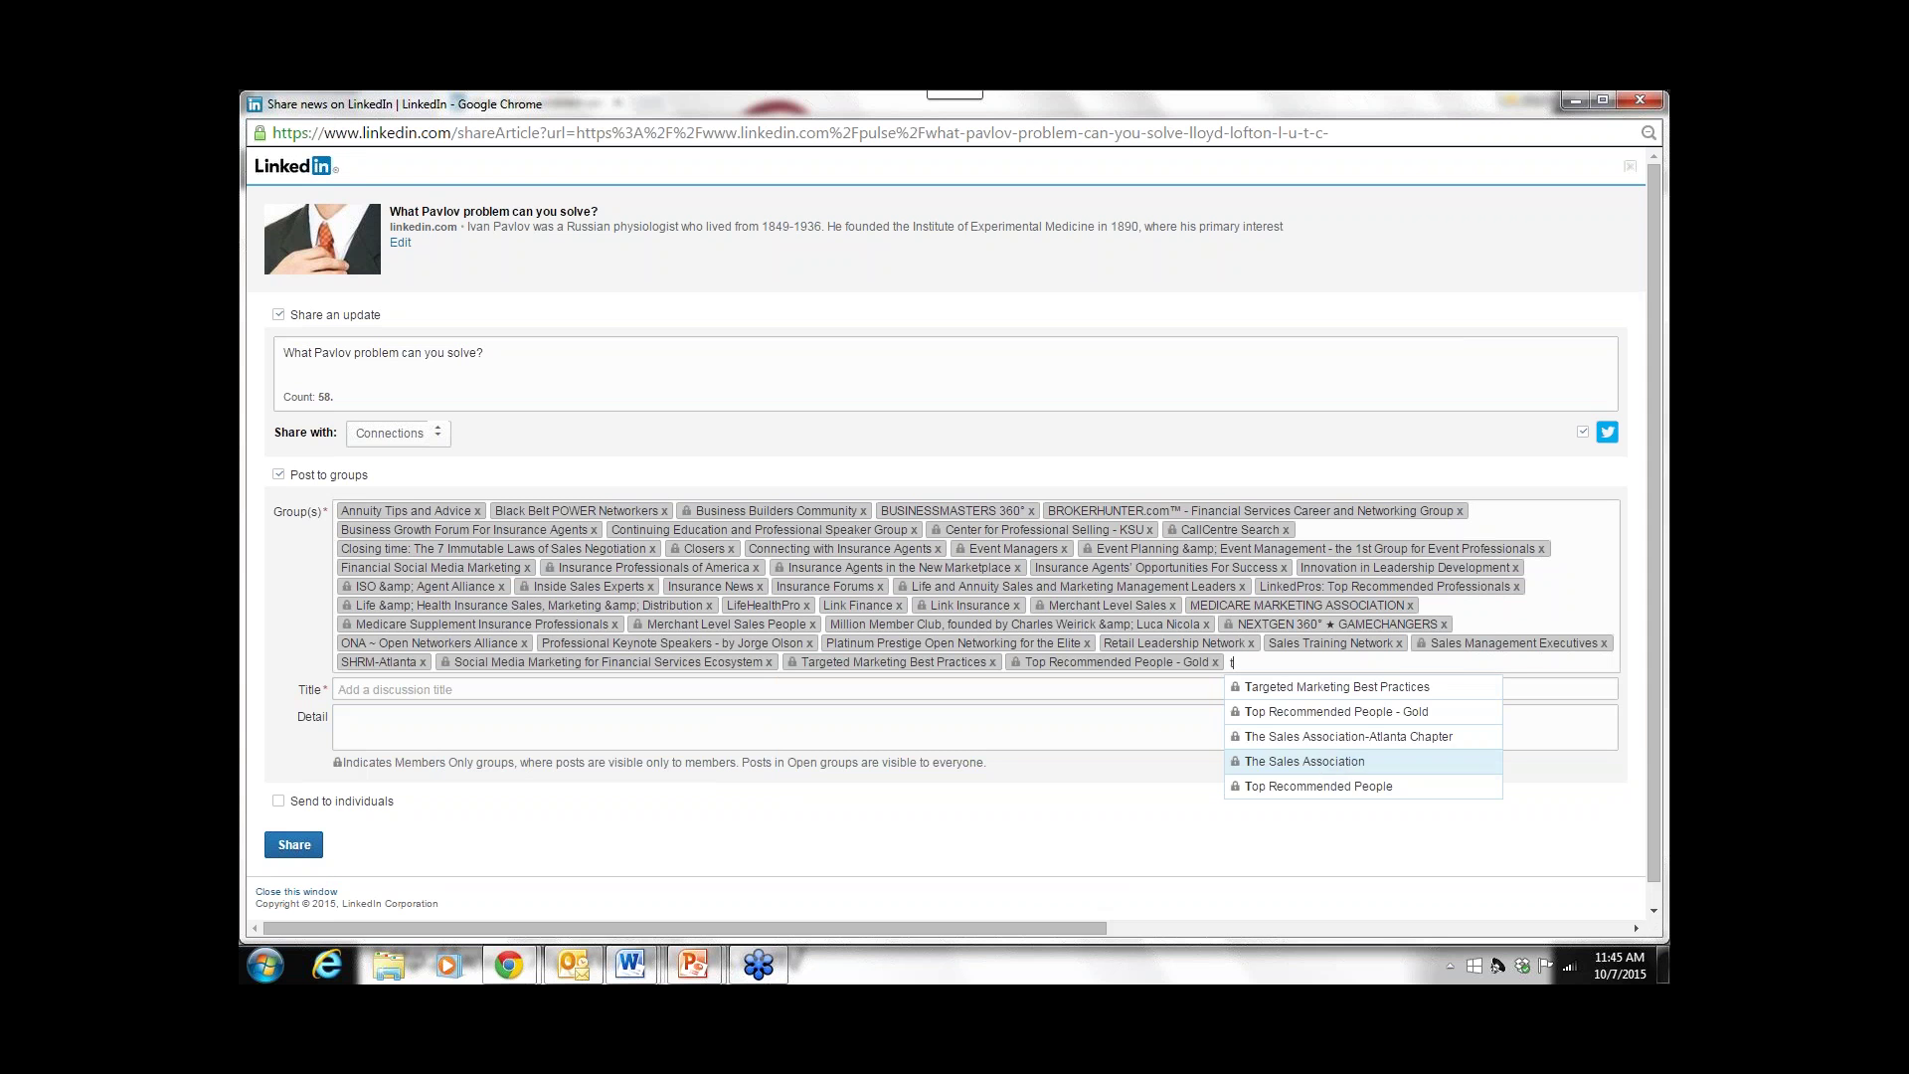
{"action": "left_click", "coordinate": [1323, 760]}
{"action": "type", "text": "t"}
{"action": "left_click", "coordinate": [1420, 789]}
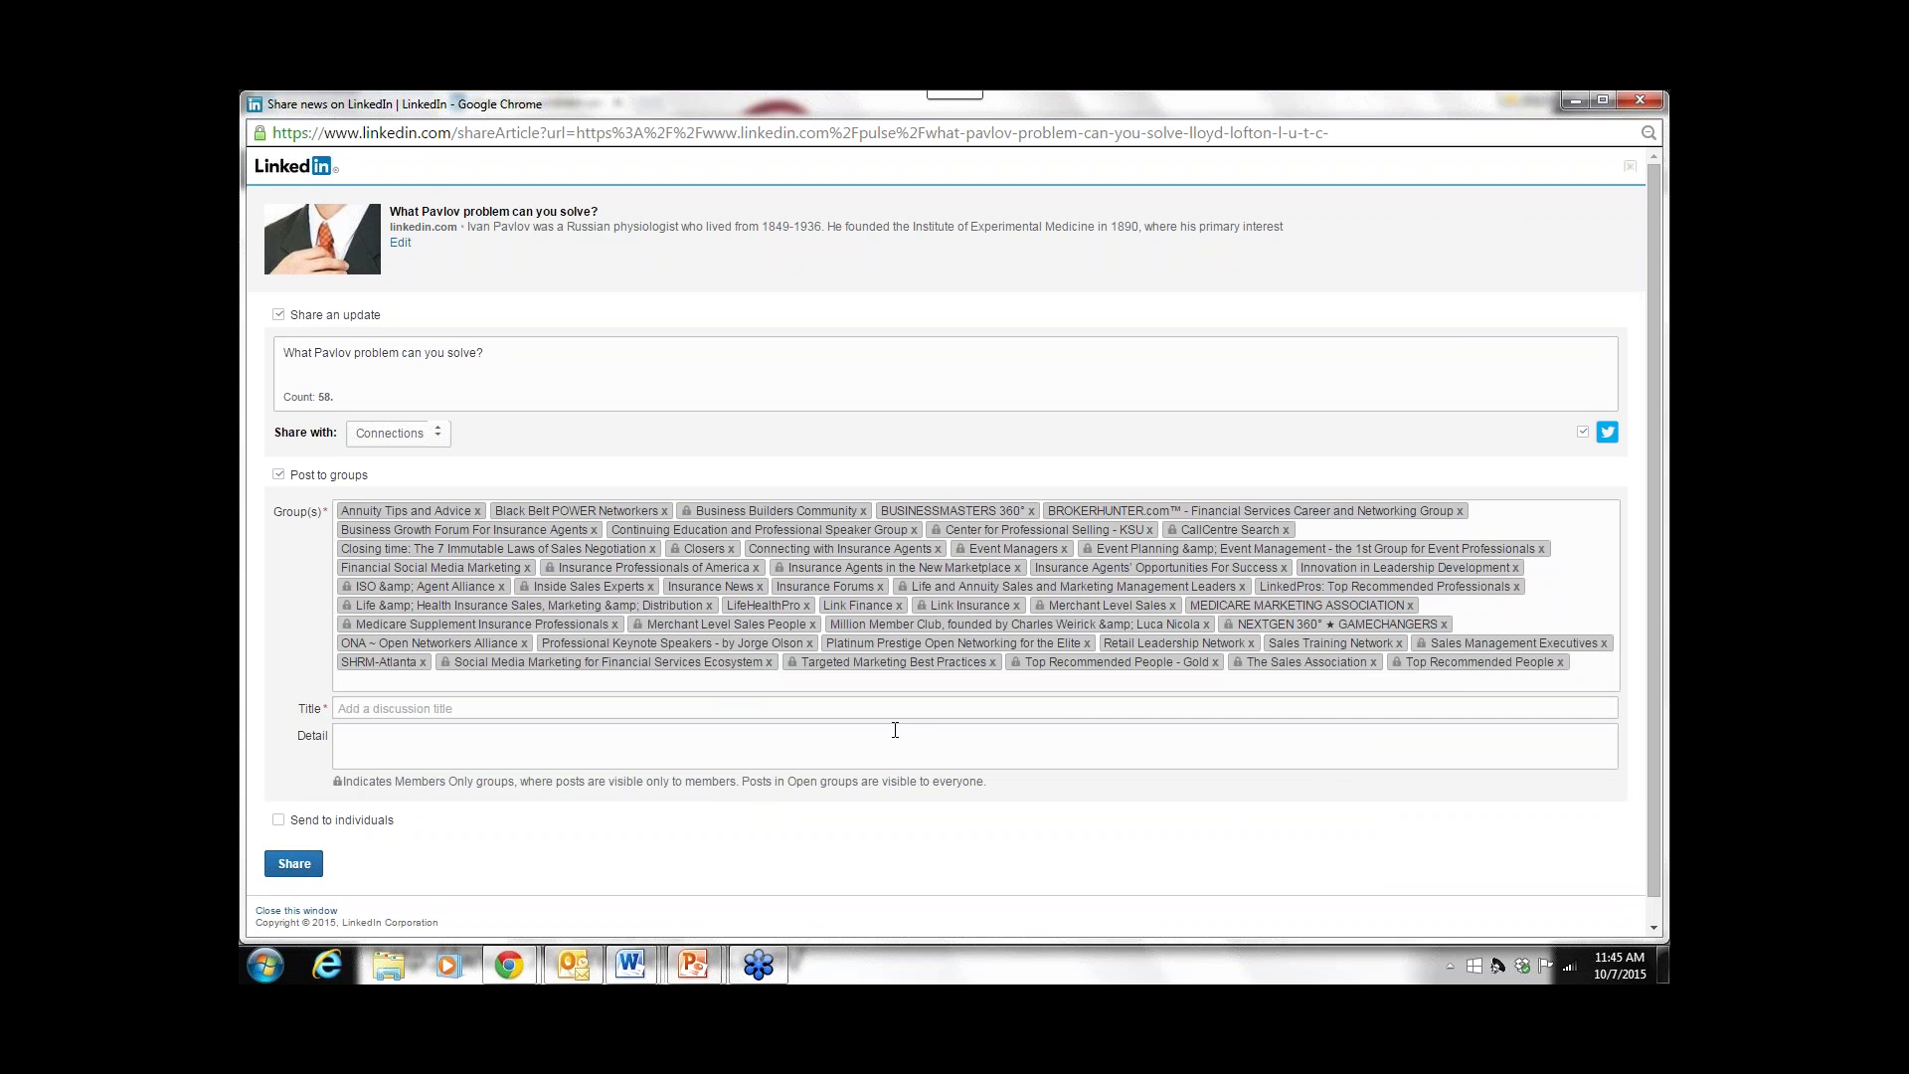
- Add the group young life insurance professionals club to the post's group list
{"action": "type", "text": "u"}
{"action": "key", "text": "BackSpace"}
{"action": "type", "text": "y"}
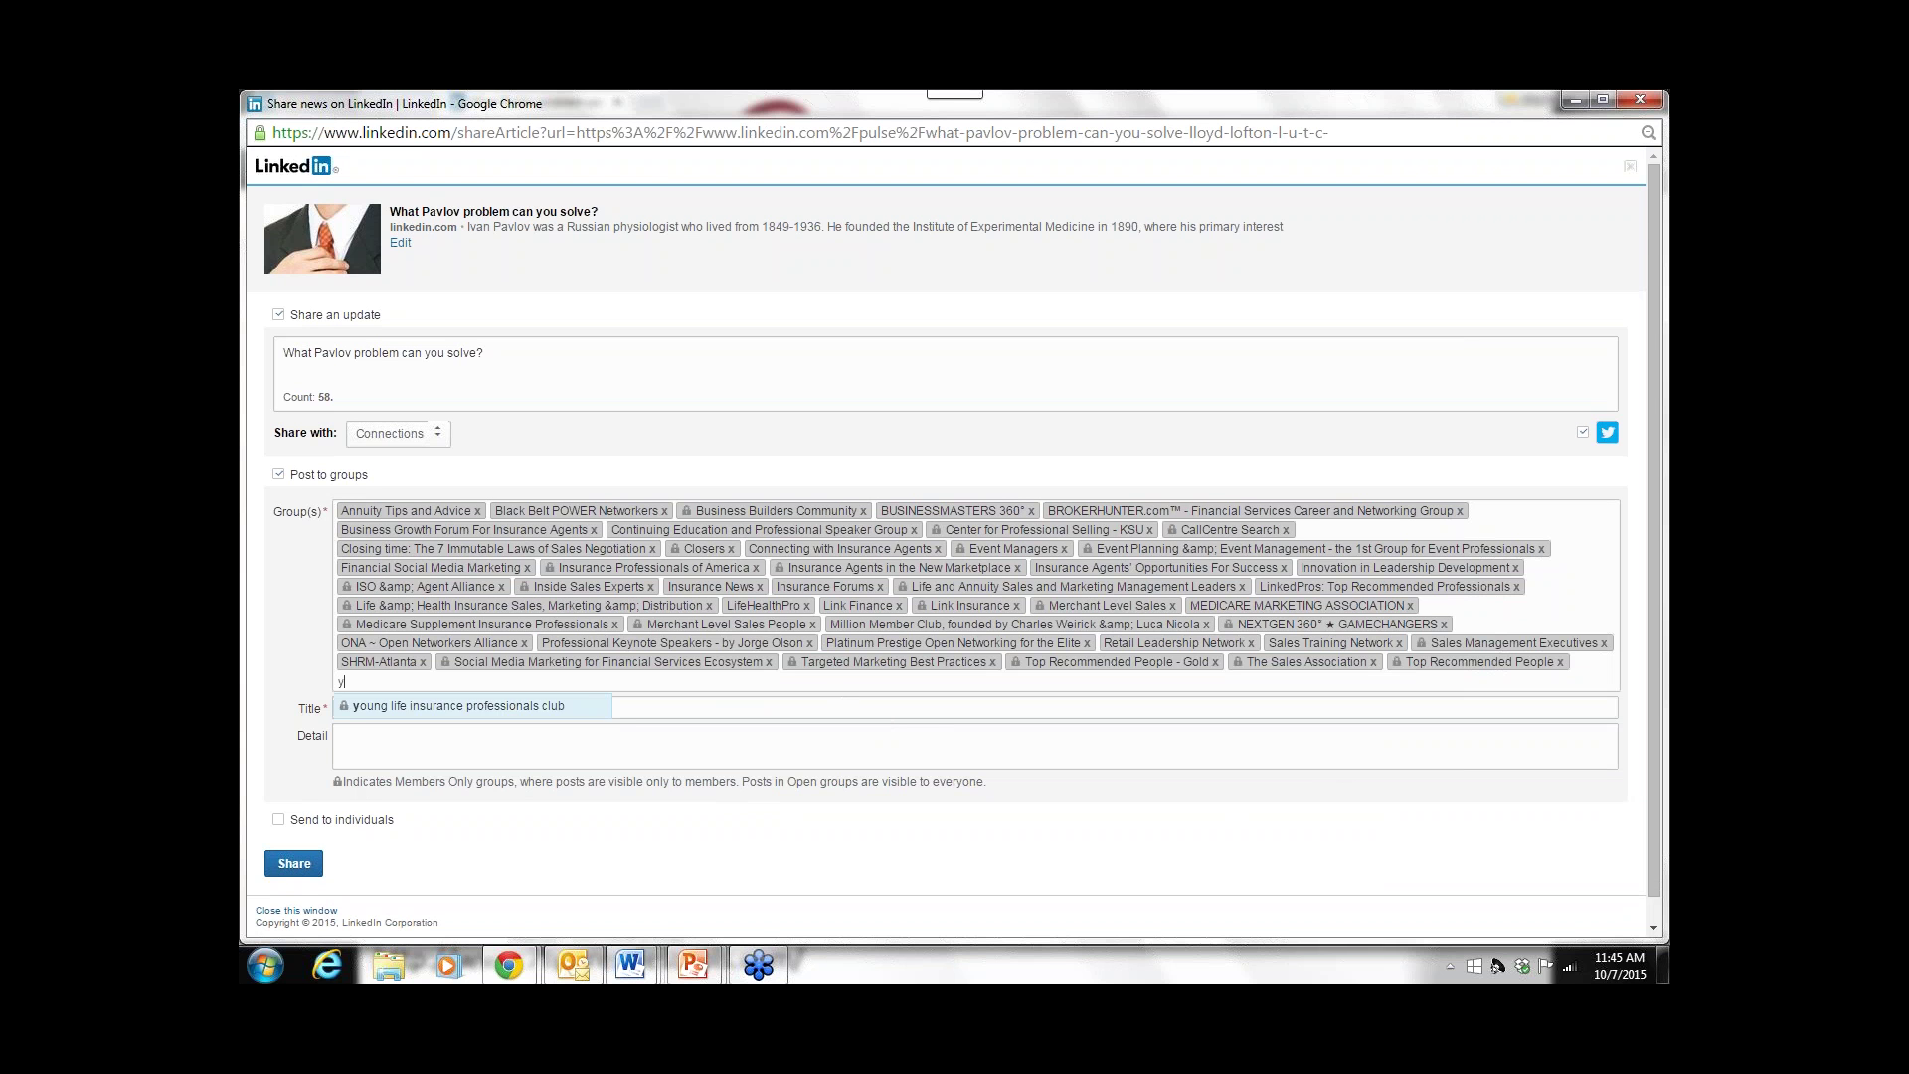
{"action": "left_click", "coordinate": [480, 707]}
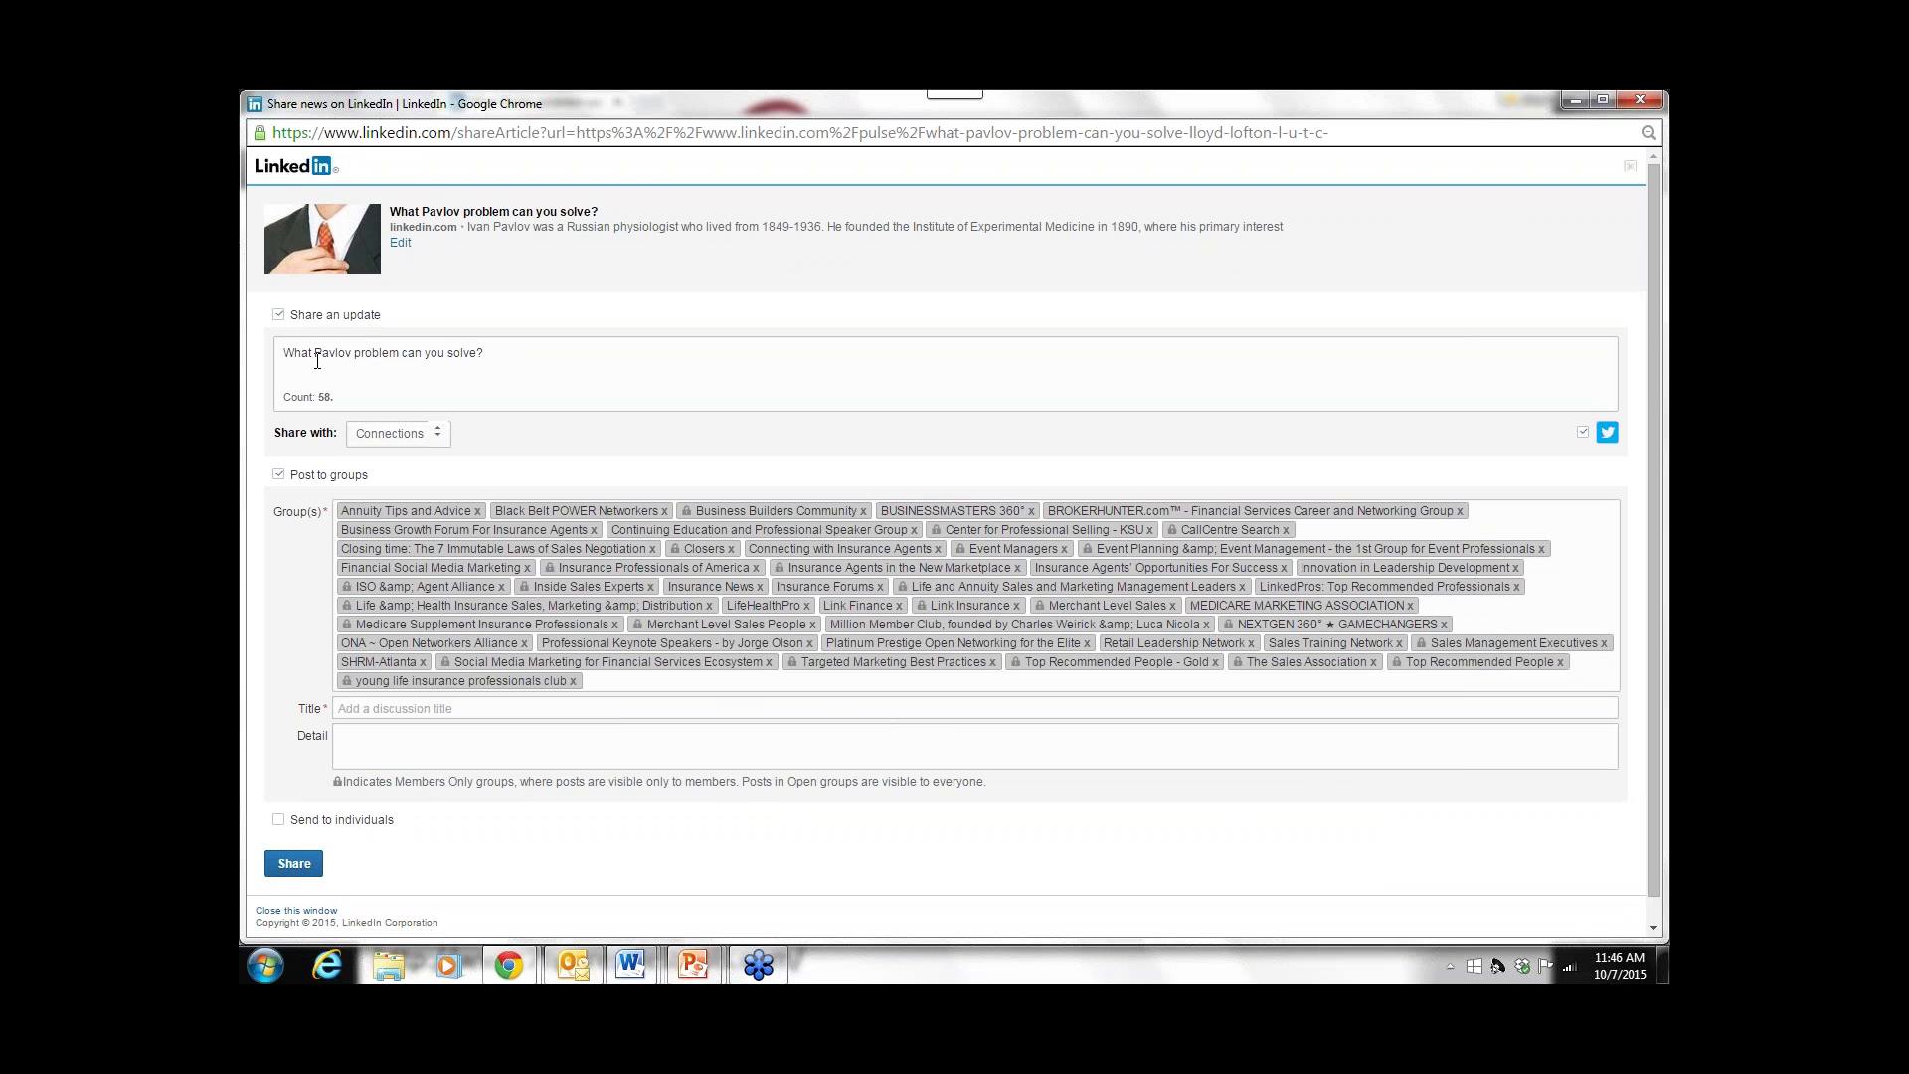
- Enter "What Pavlov problem can you solve?" as the group discussion's detail text and try to share it
{"action": "left_click", "coordinate": [484, 747]}
{"action": "type", "text": "What Pavlov problem can you solve?"}
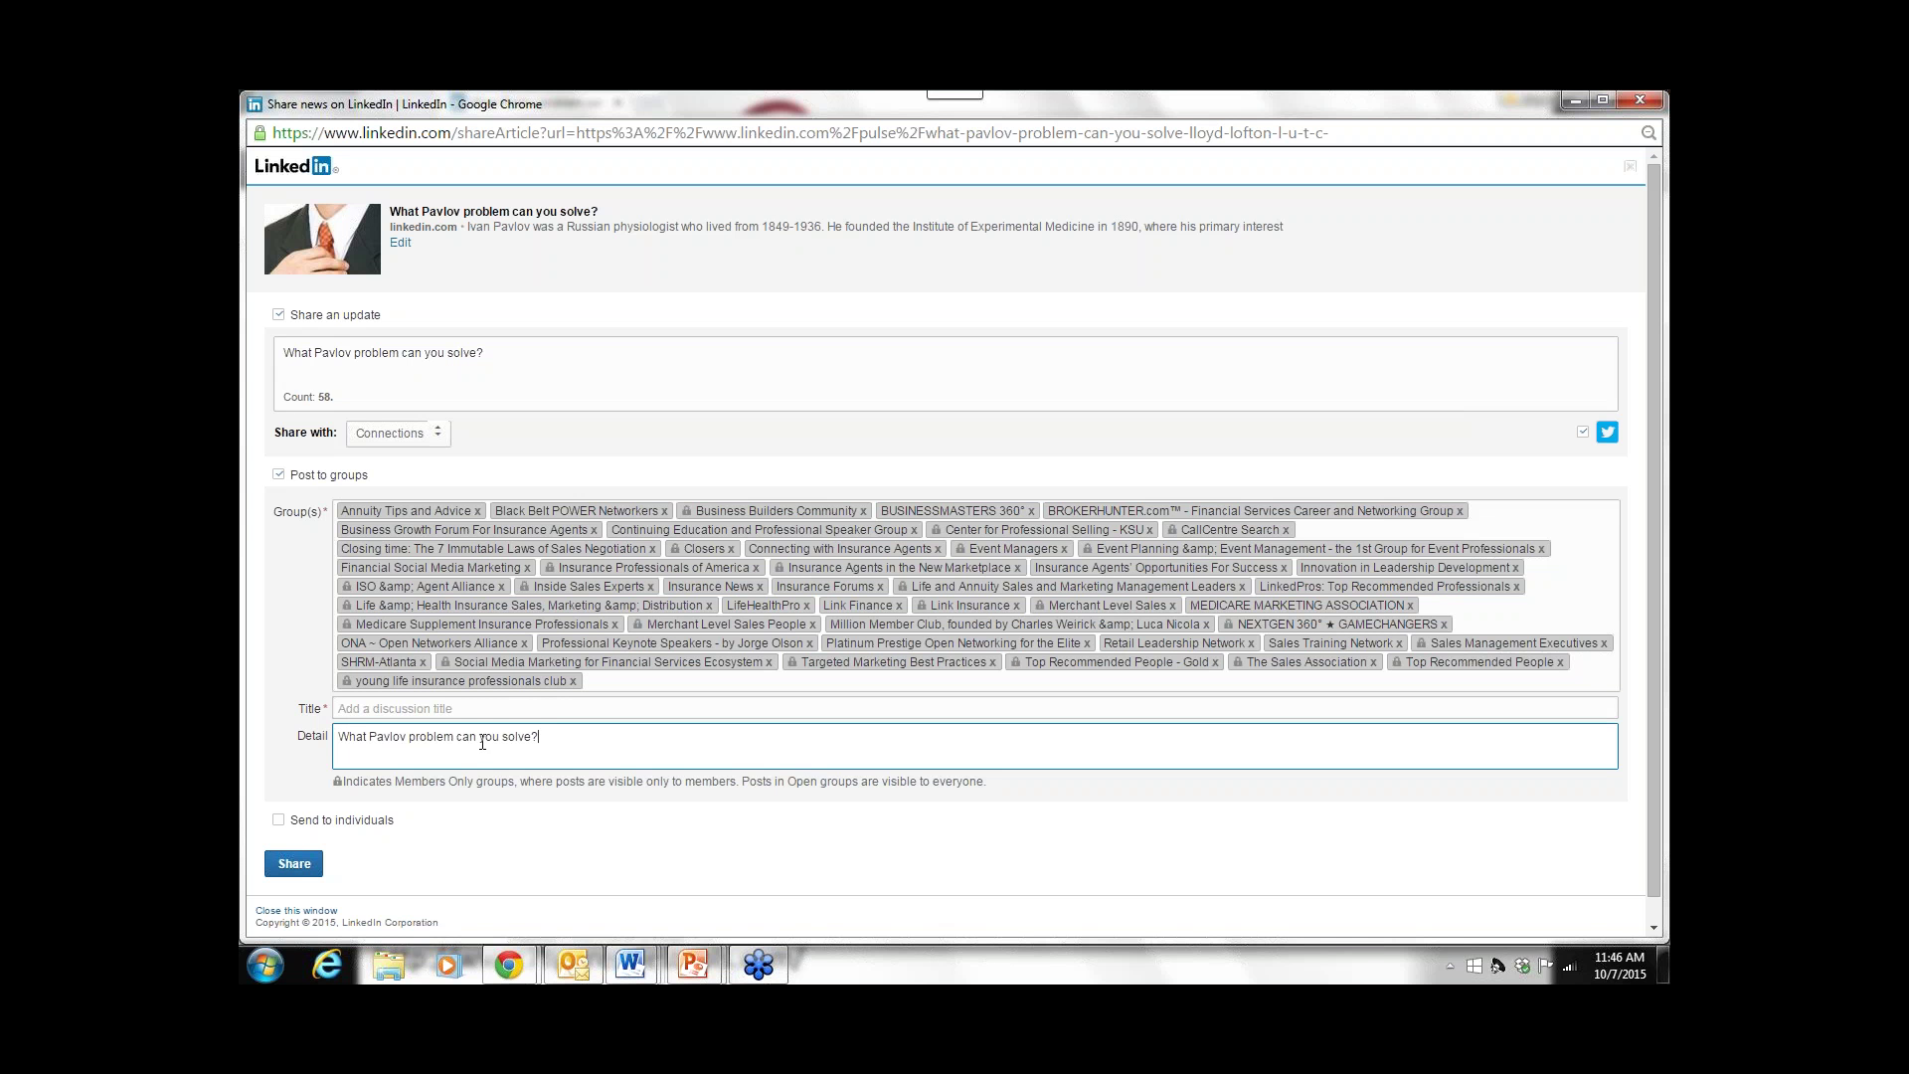
{"action": "left_click", "coordinate": [303, 867]}
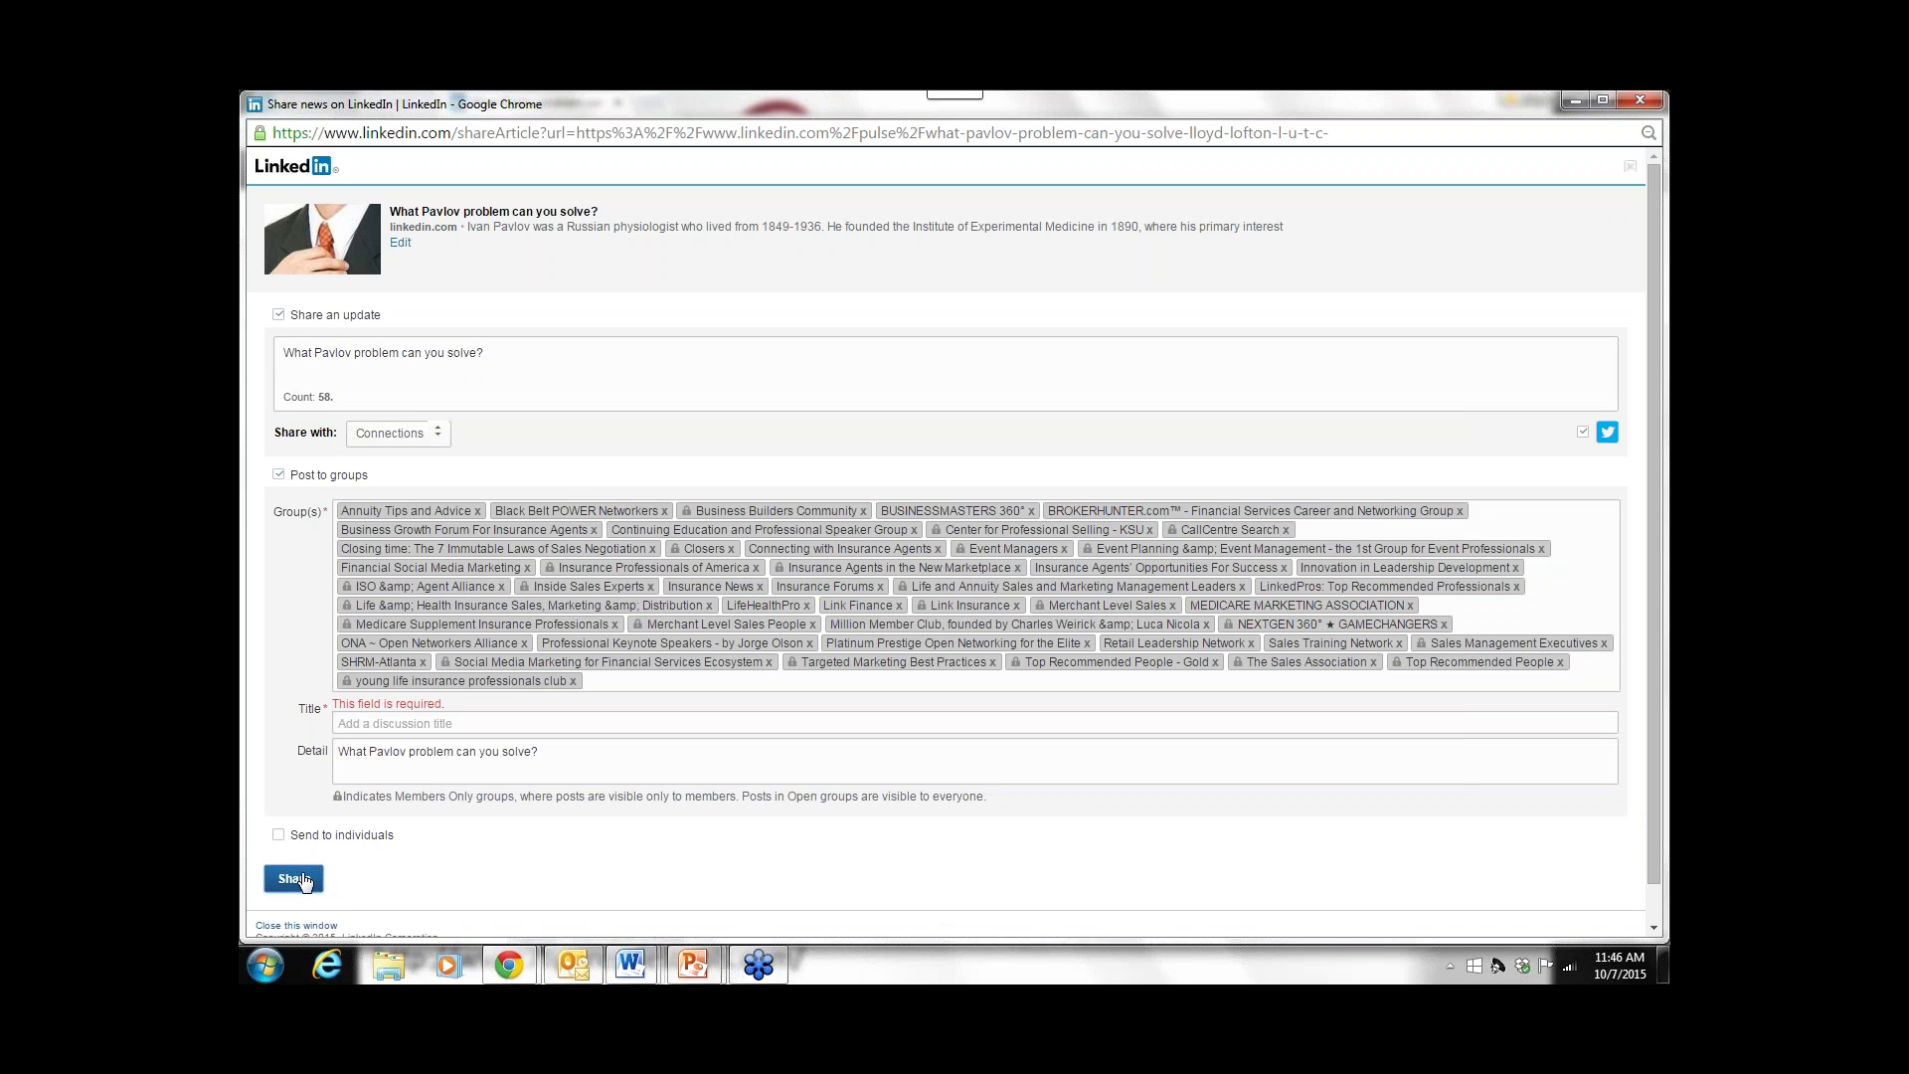
- Title the group discussion "What Pavlov problem can you solve?", leave its detail empty, and share the update, closing the share window
{"action": "left_click", "coordinate": [460, 724]}
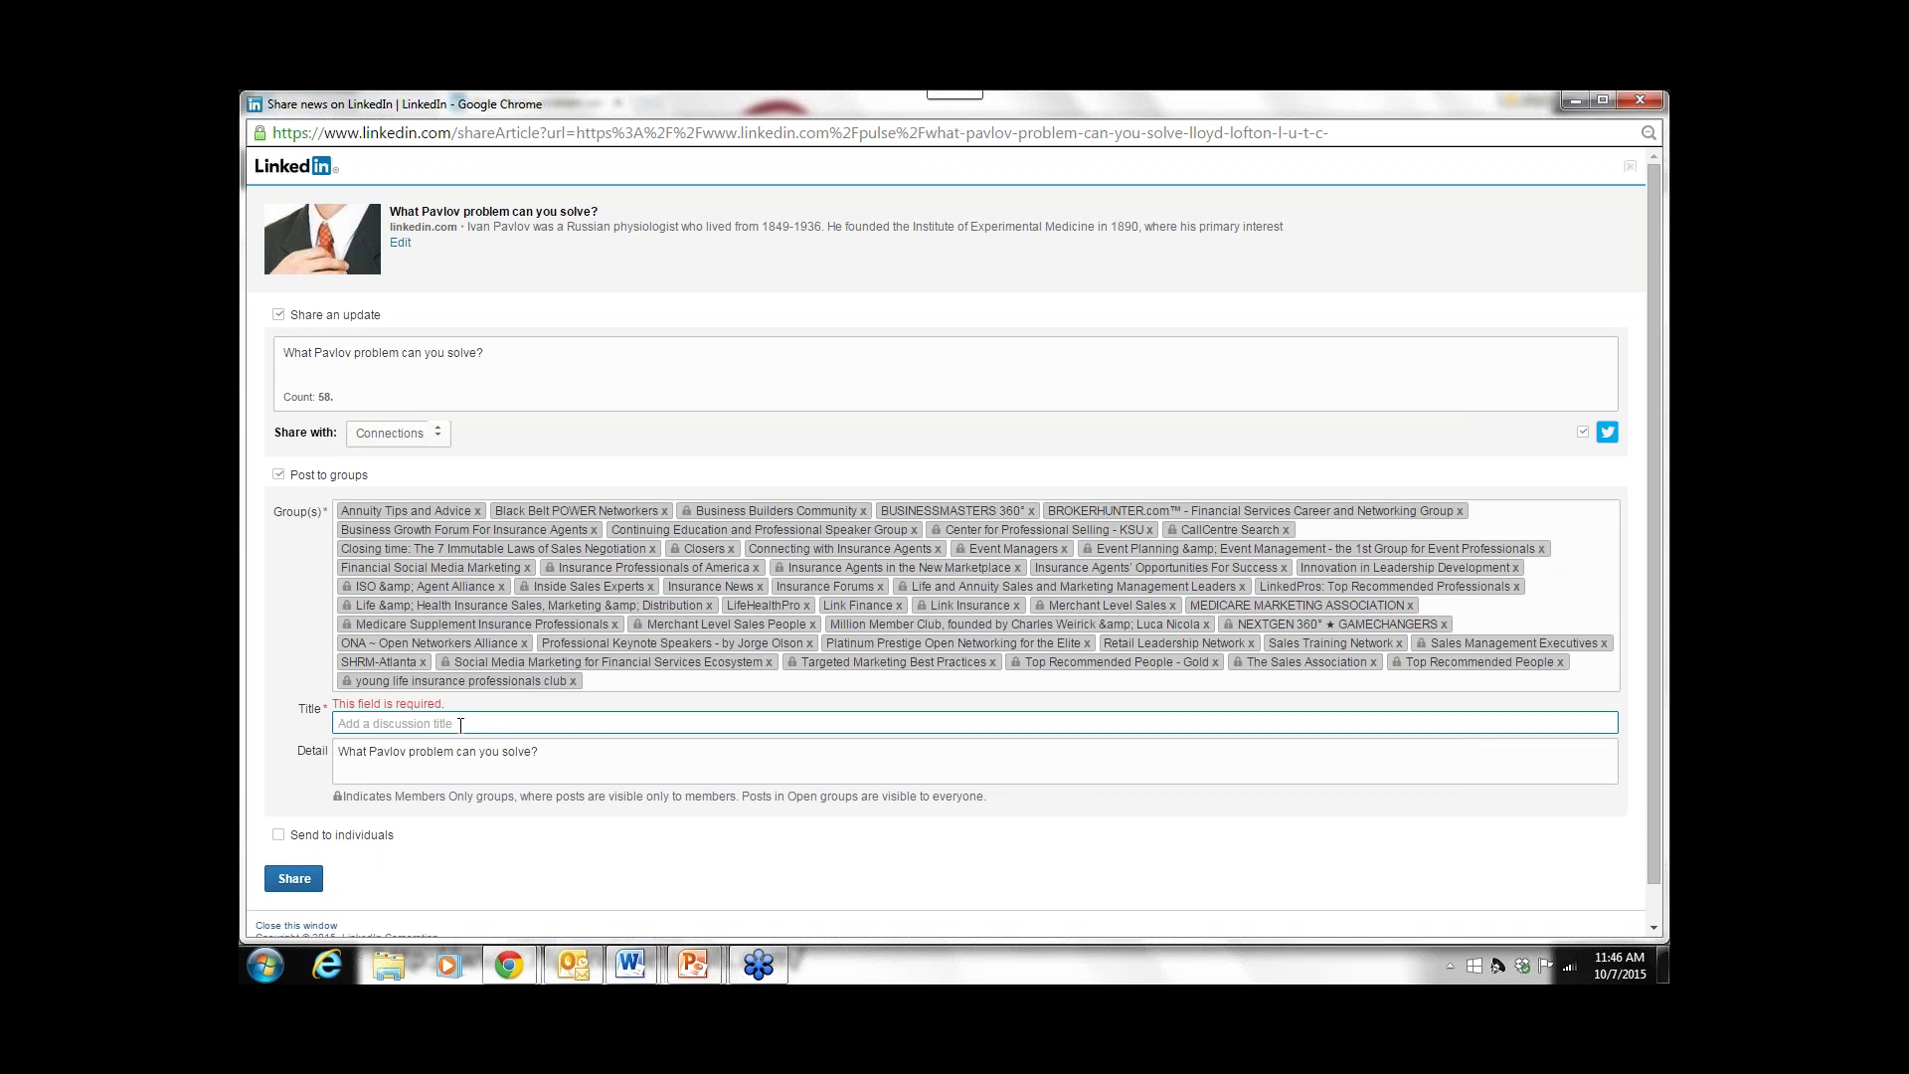
{"action": "type", "text": "What Pavlov problem can you solve?"}
{"action": "left_click_drag", "start_coordinate": [553, 753], "coordinate": [326, 755]}
{"action": "key", "text": "BackSpace"}
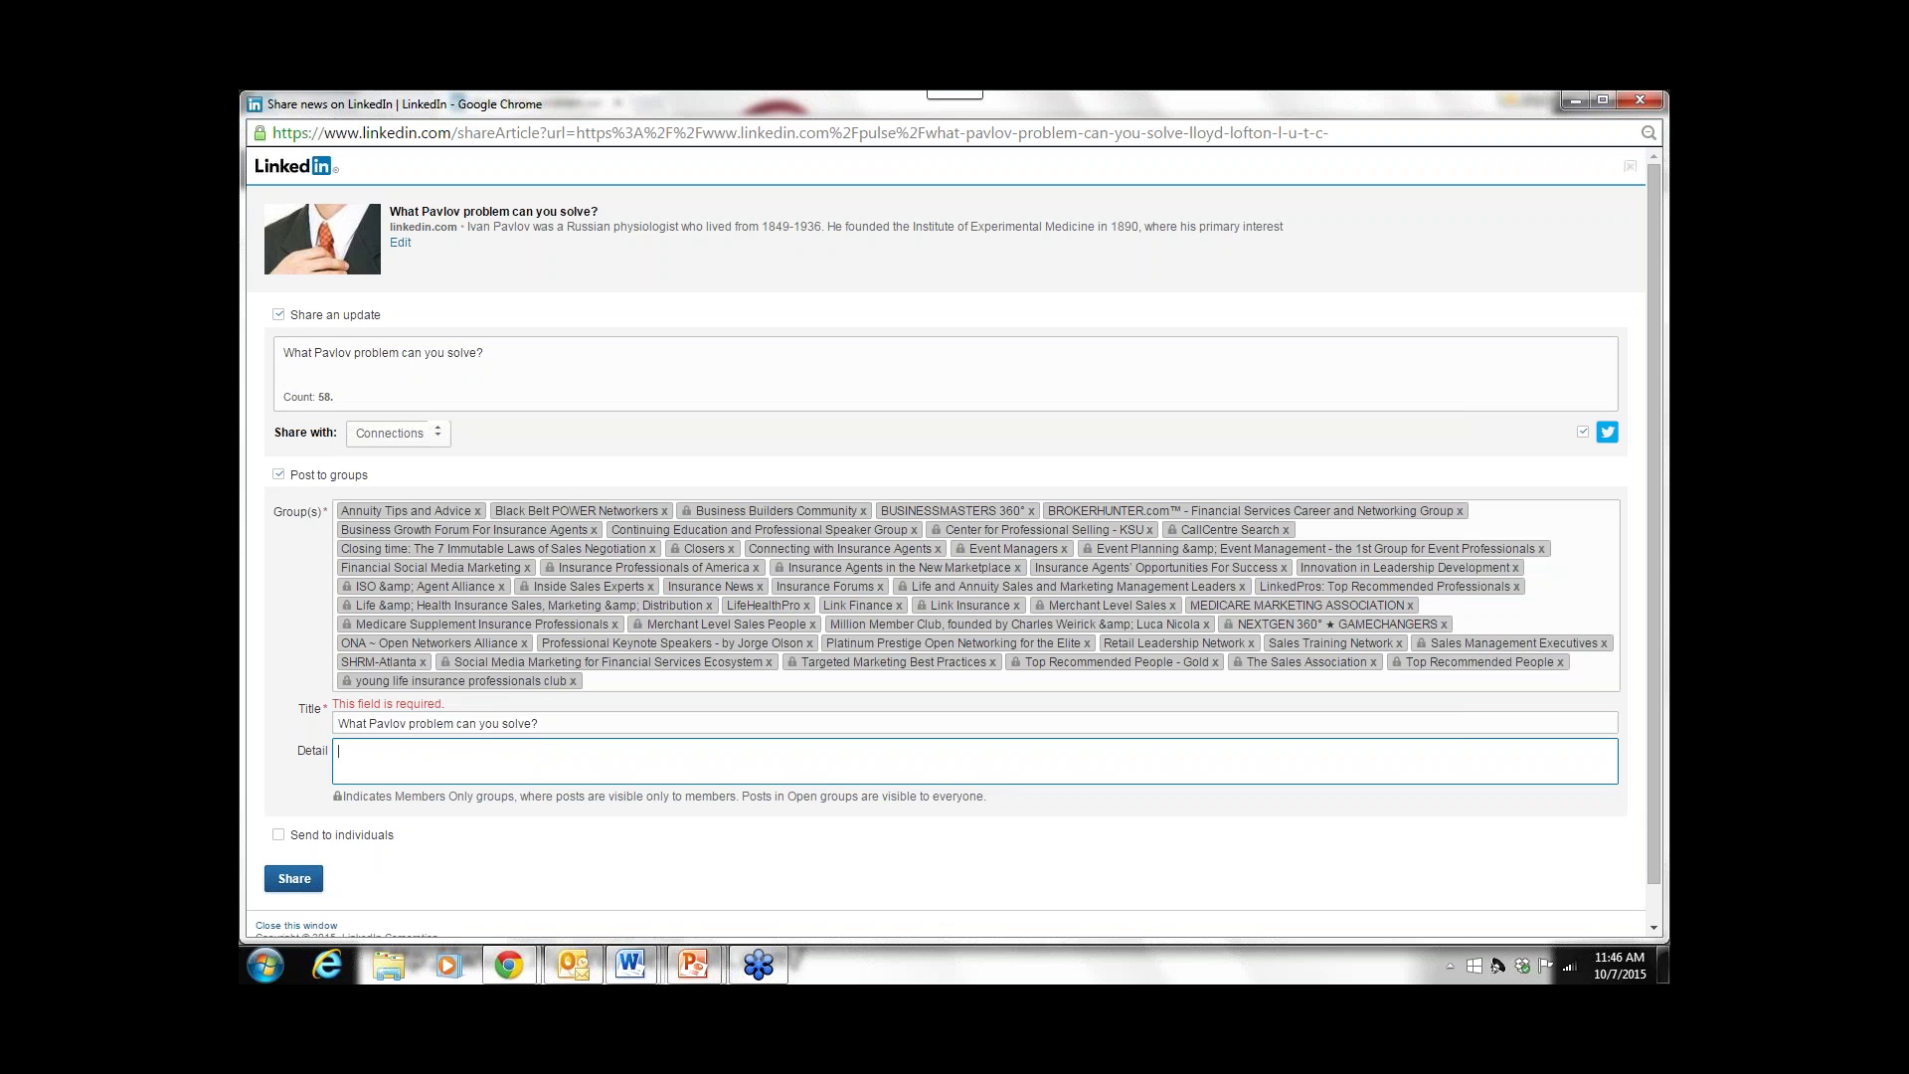
{"action": "left_click", "coordinate": [298, 879]}
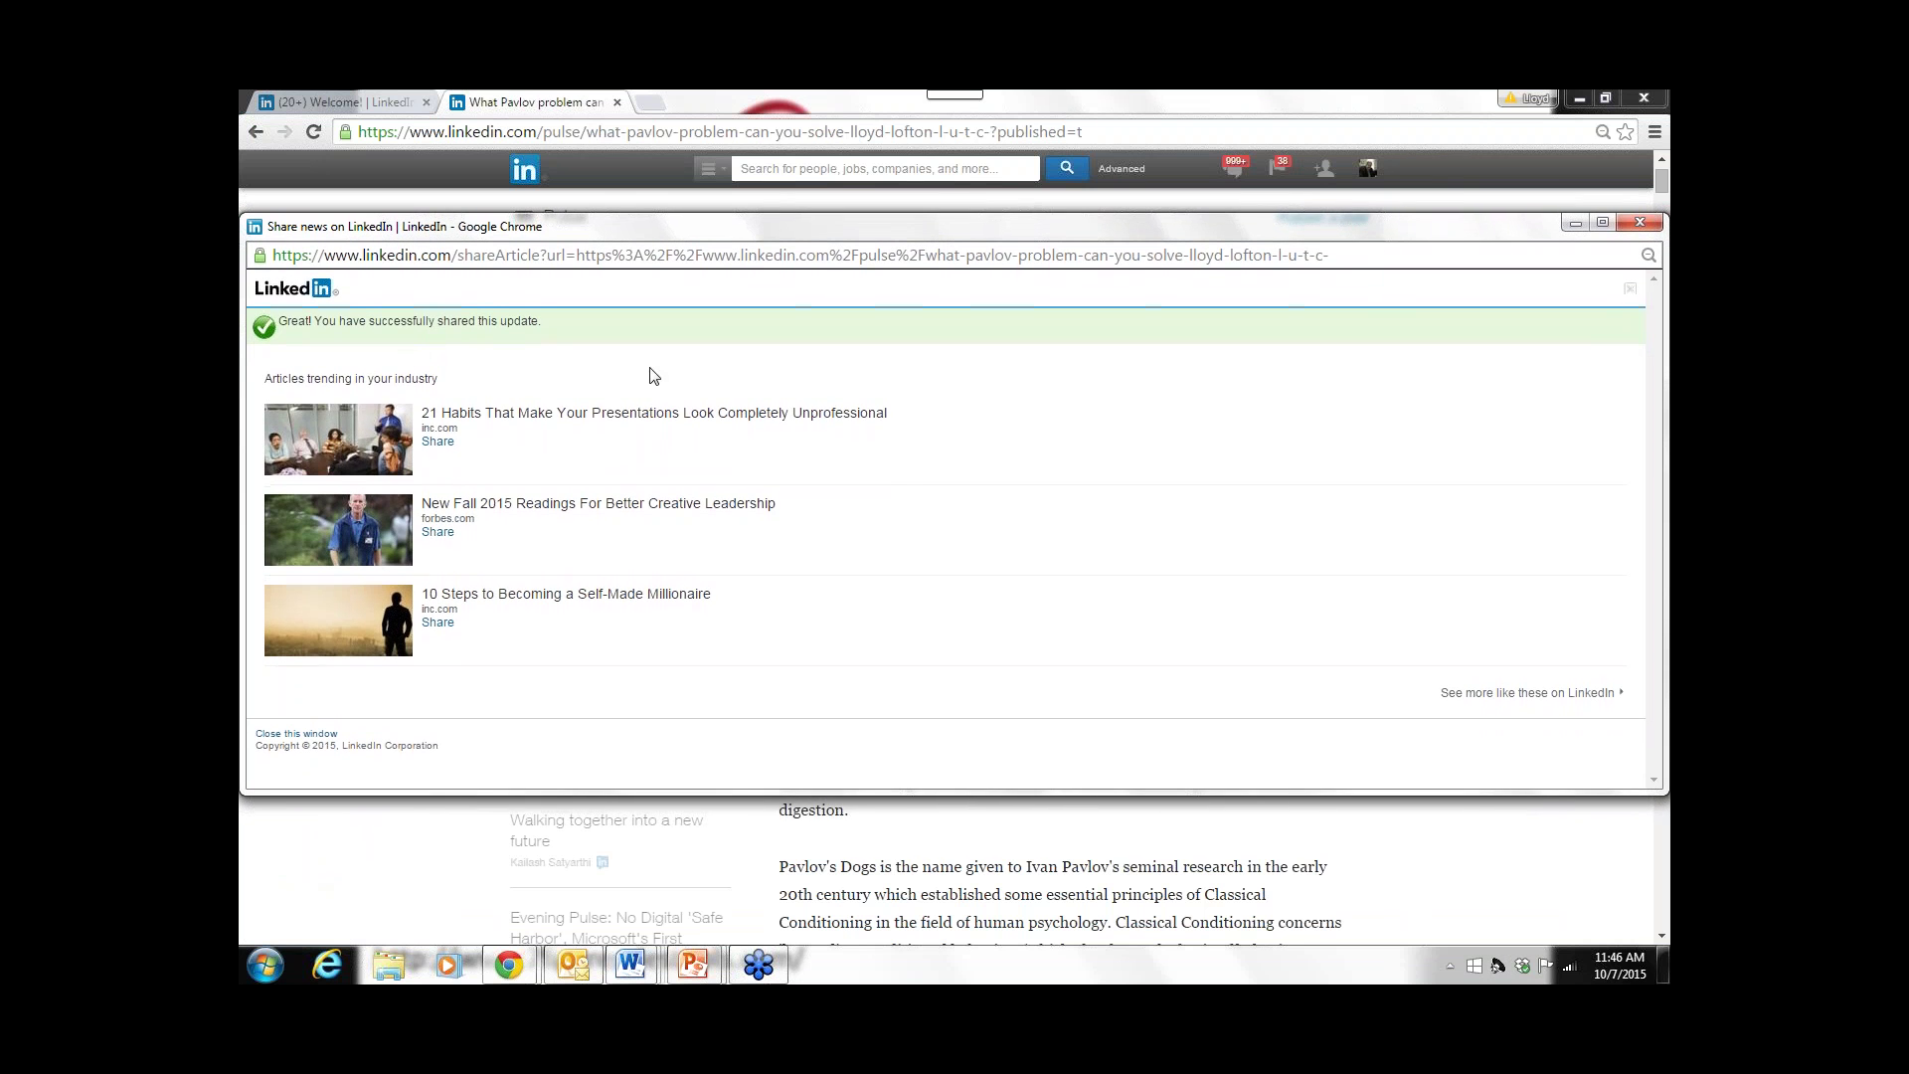
{"action": "left_click", "coordinate": [1641, 219]}
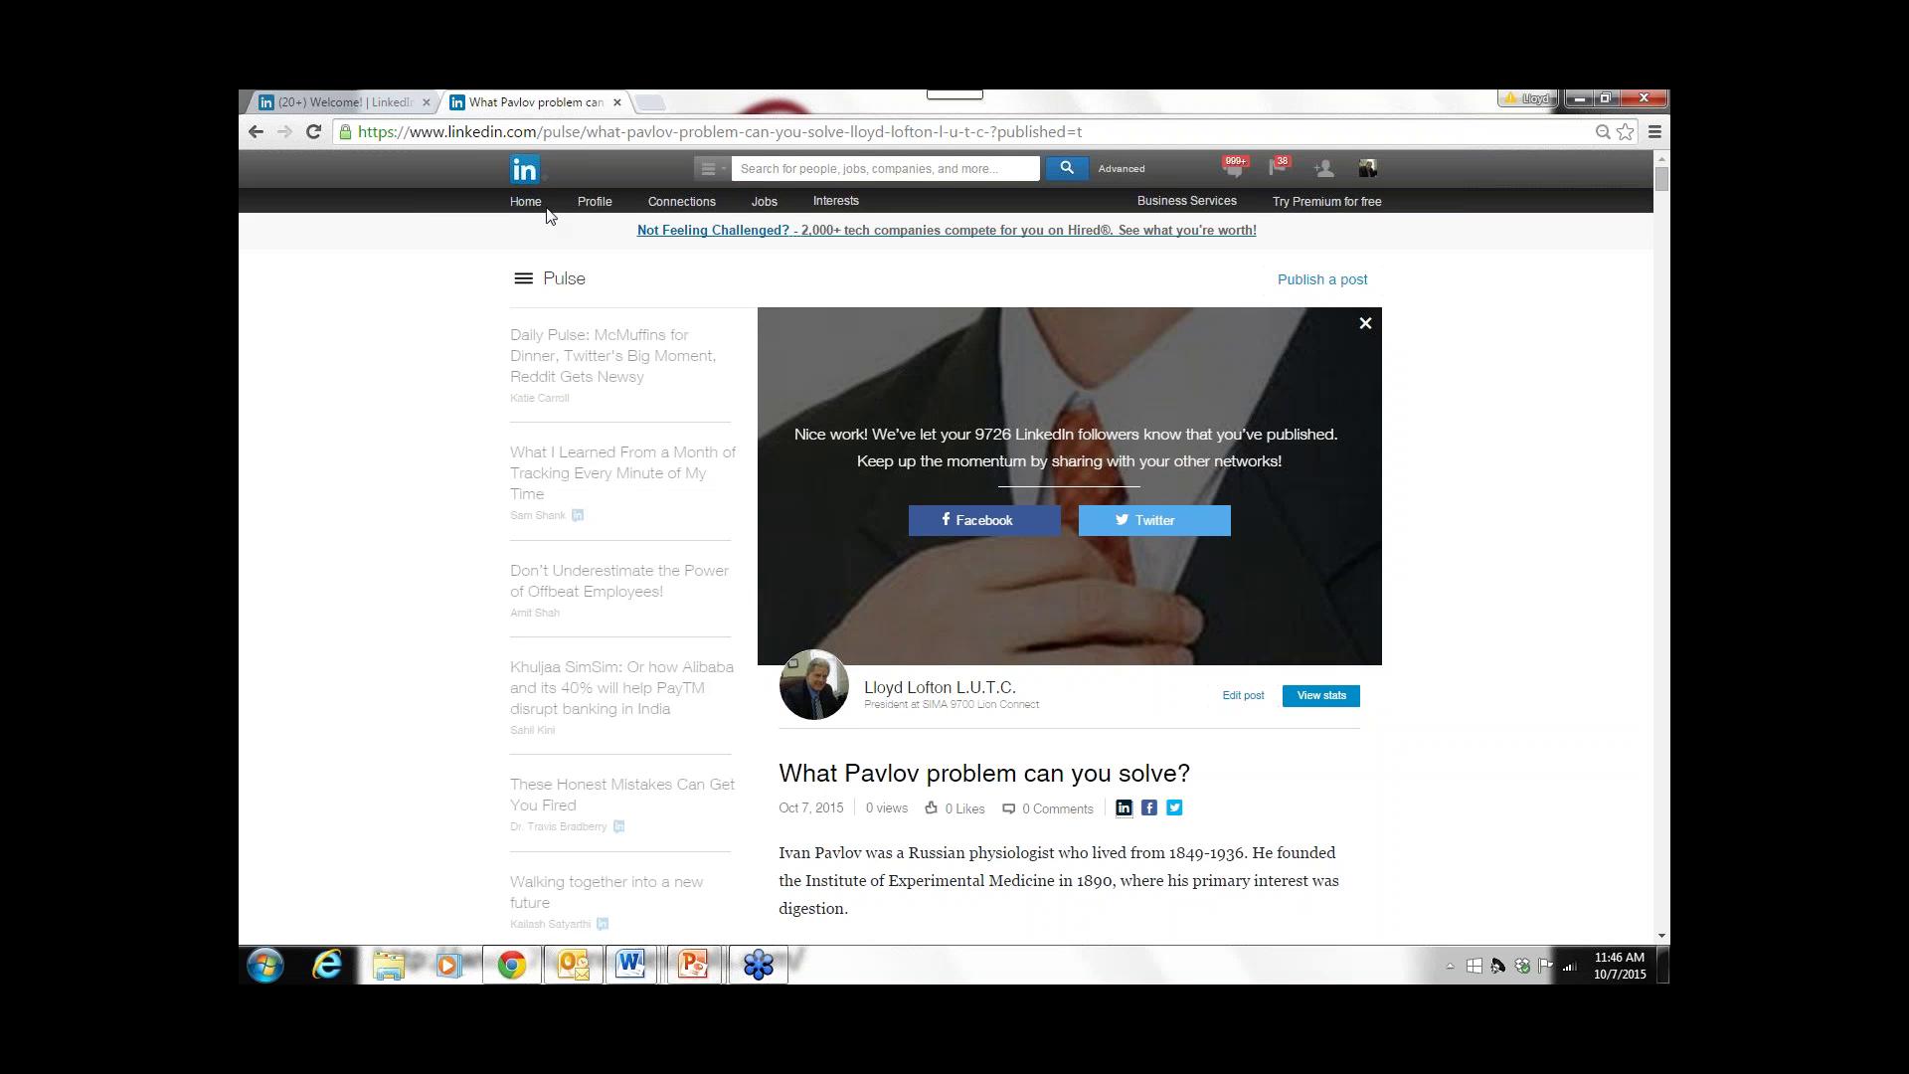
- Open the full list of published posts from the profile and look through the posts
{"action": "mouse_move", "coordinate": [585, 210]}
{"action": "left_click", "coordinate": [584, 207]}
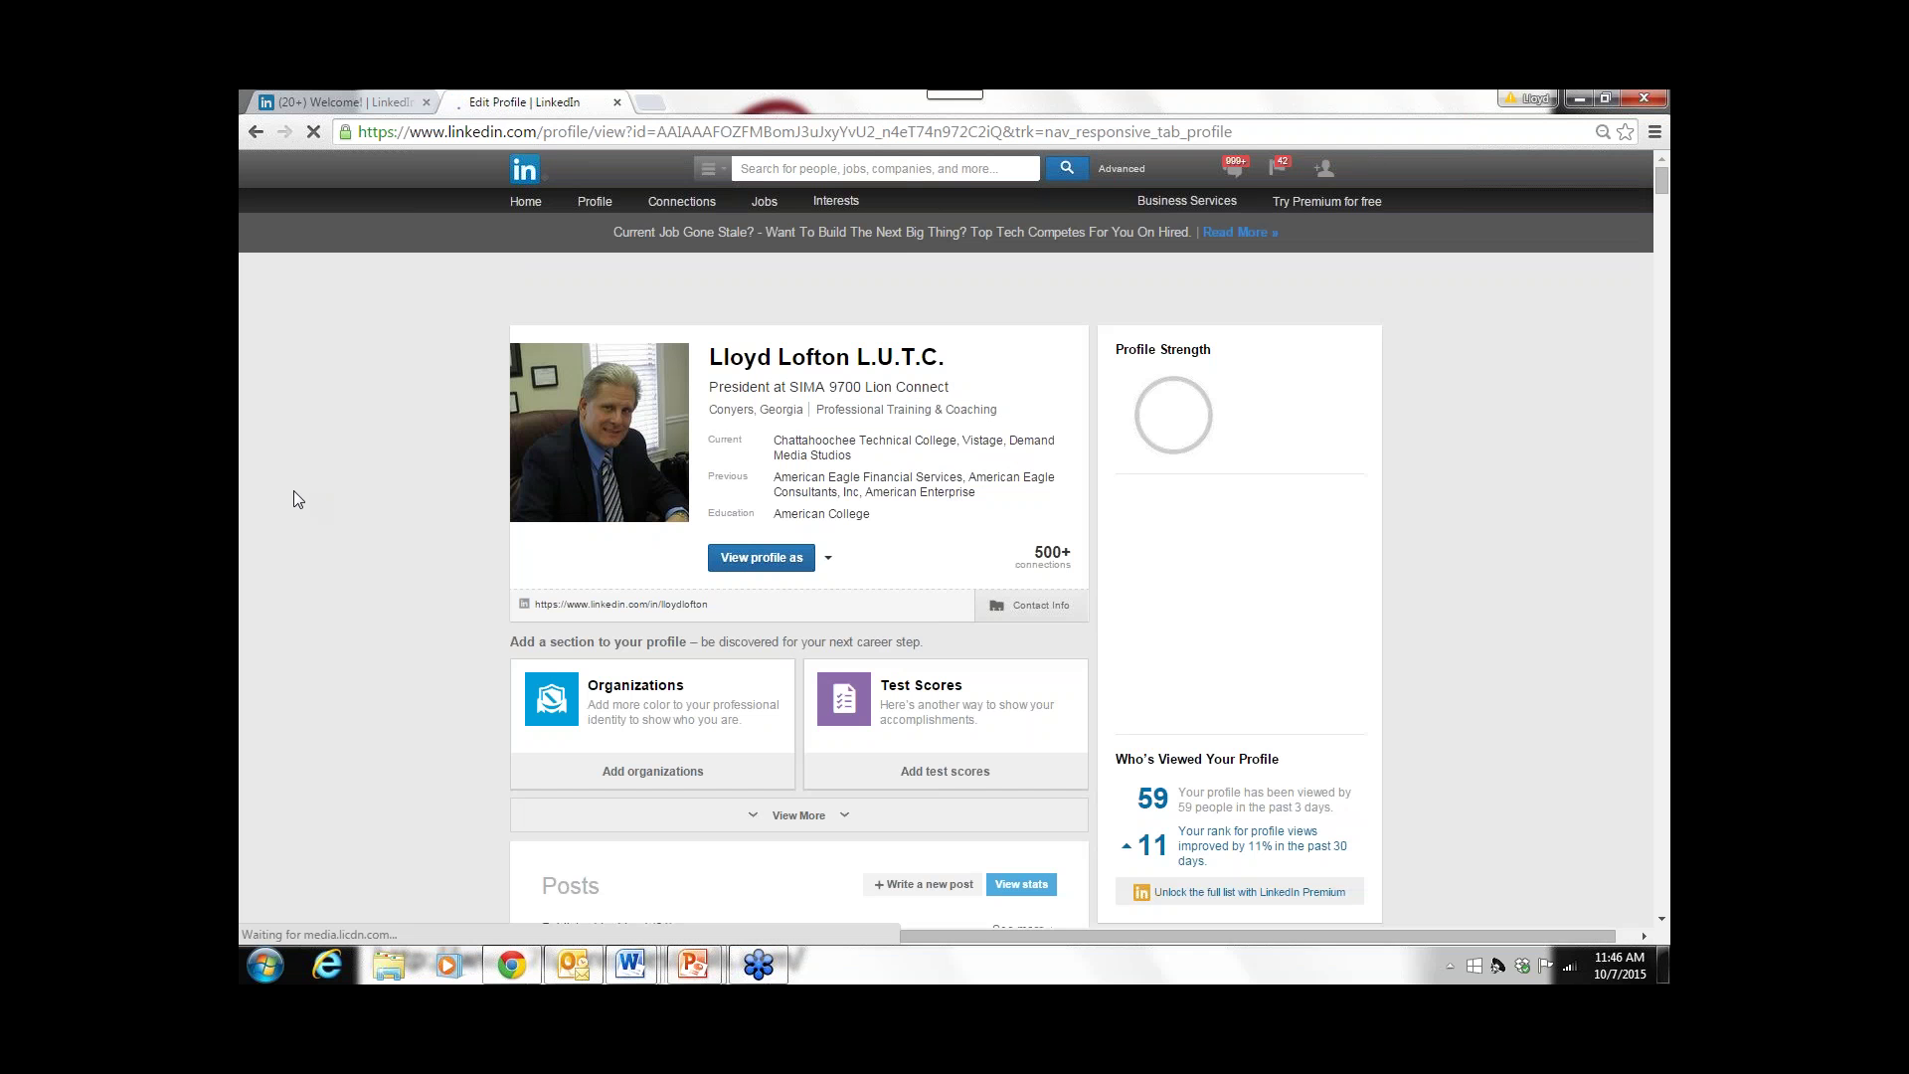
{"action": "scroll", "coordinate": [295, 491], "scroll_direction": "down", "scroll_amount": 3}
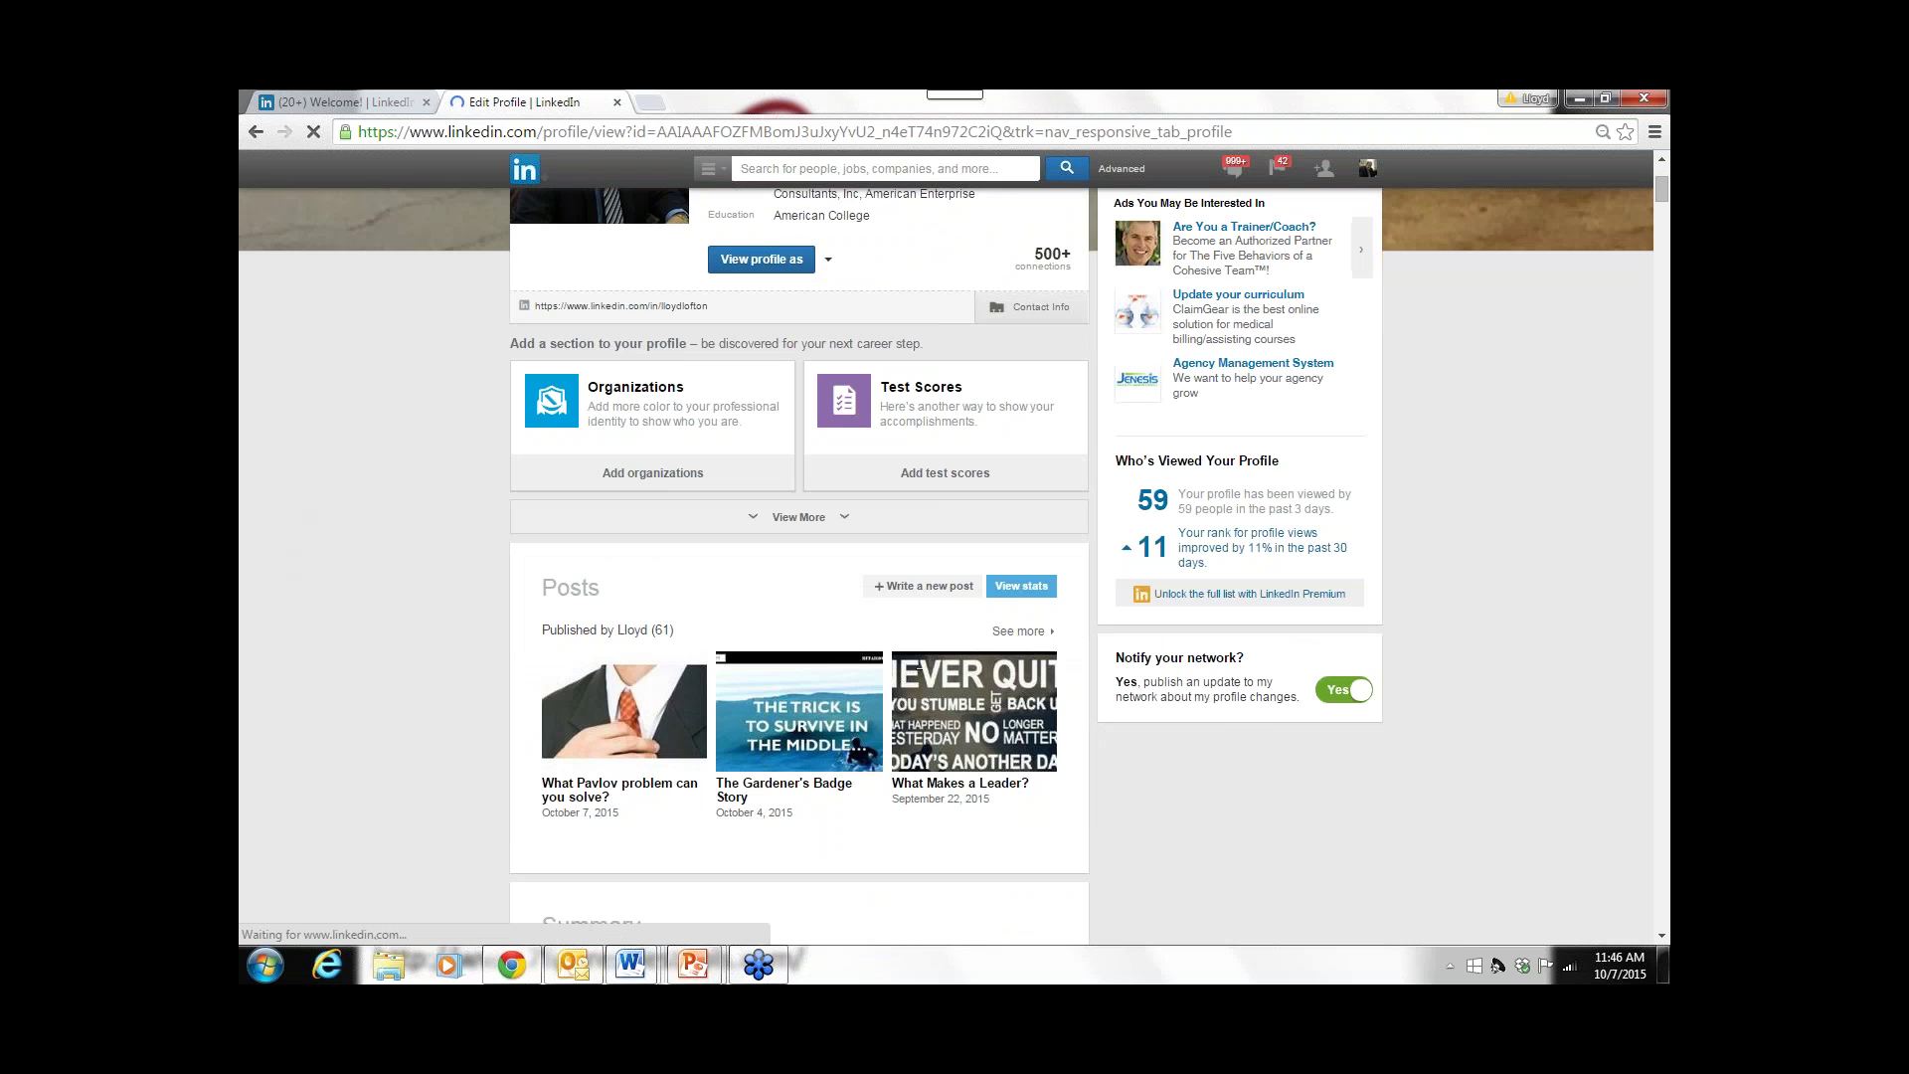
{"action": "left_click", "coordinate": [1024, 633]}
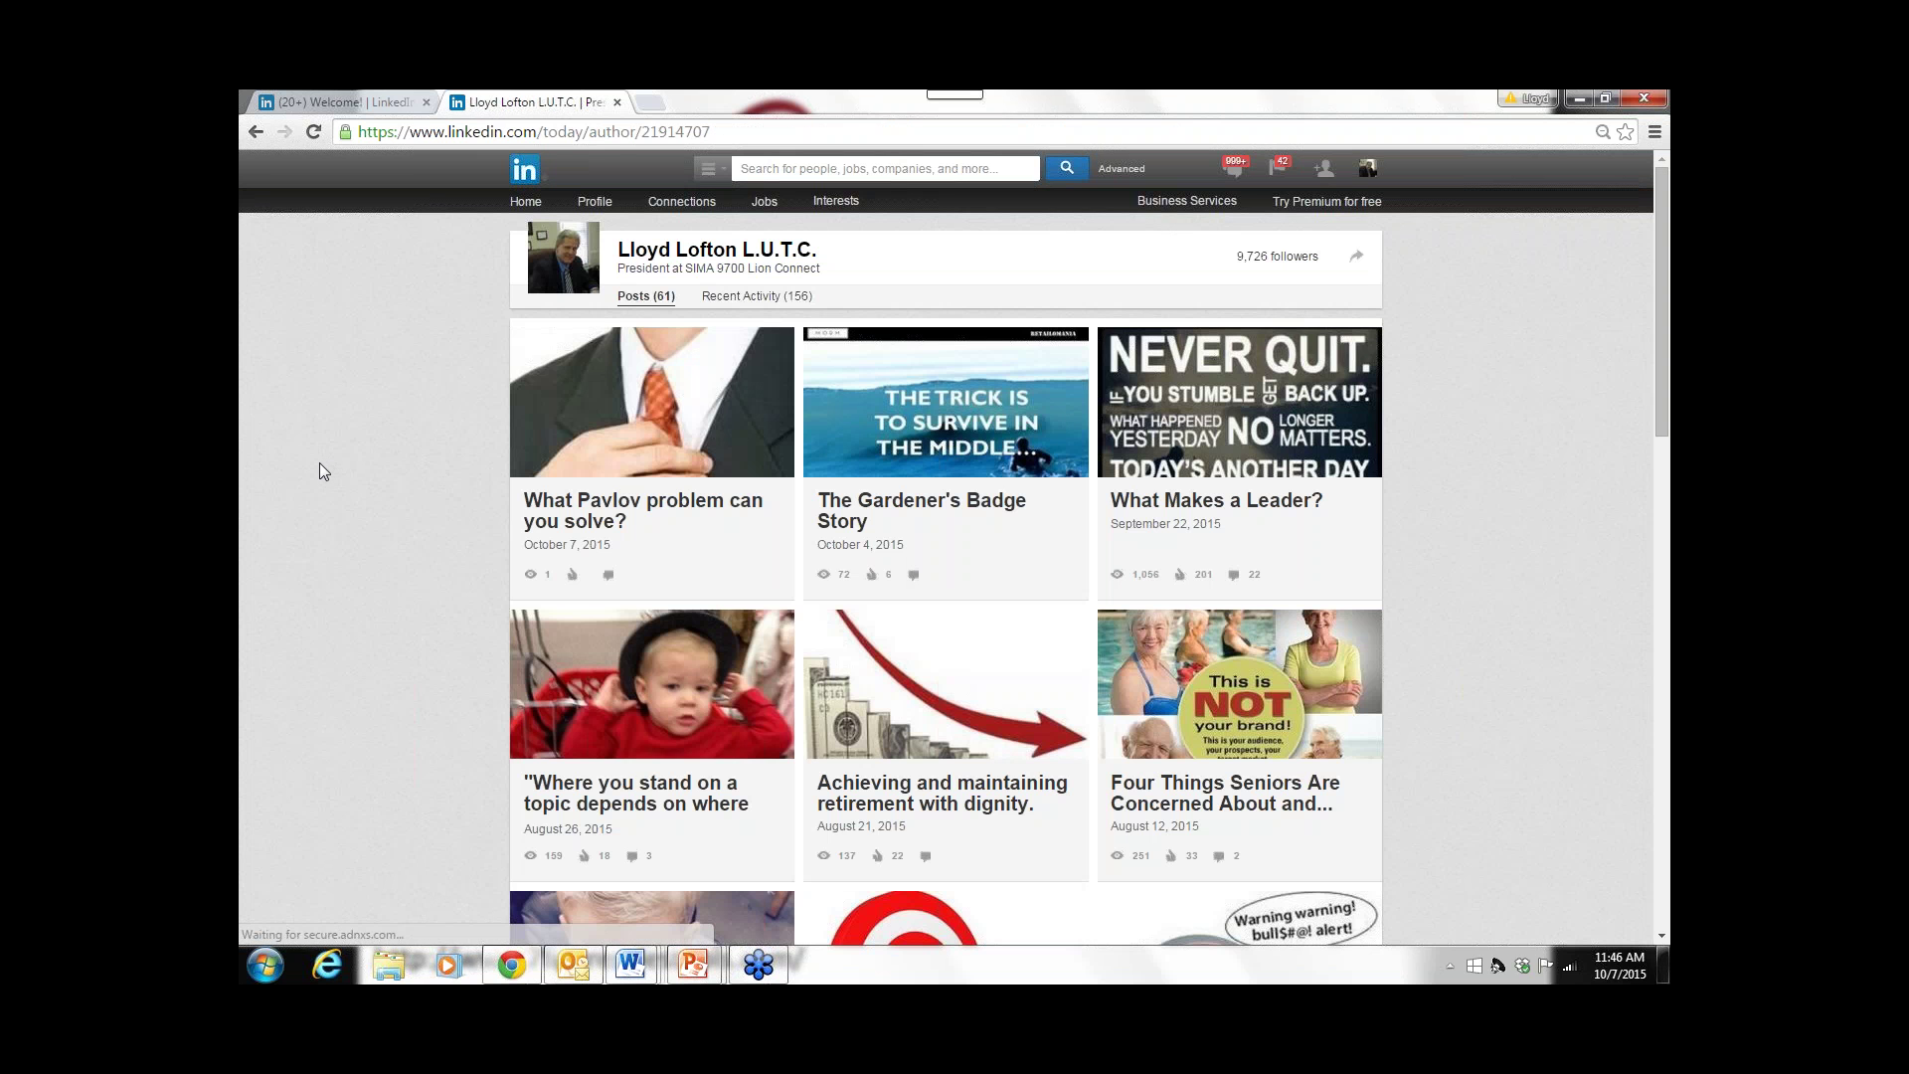
{"action": "scroll", "coordinate": [319, 471], "scroll_direction": "down", "scroll_amount": 1}
{"action": "scroll", "coordinate": [319, 471], "scroll_direction": "down", "scroll_amount": 2}
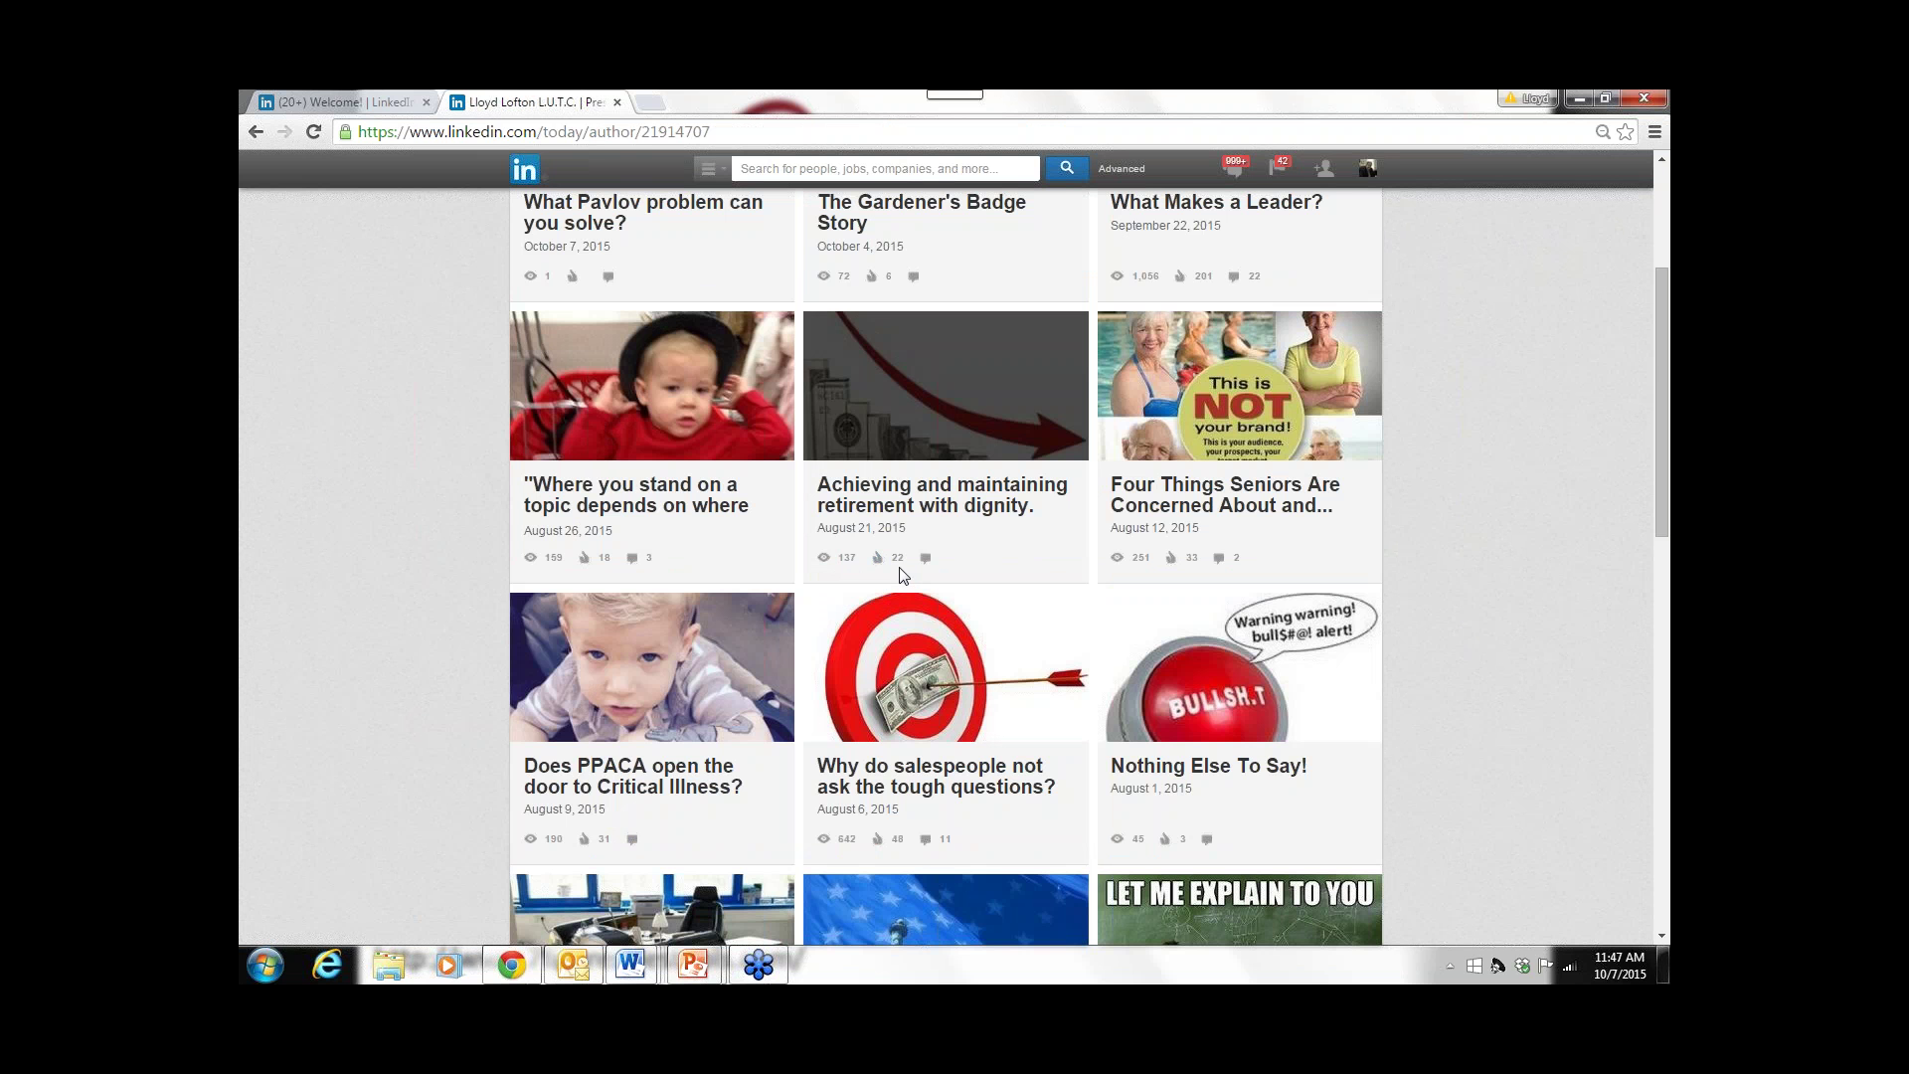
{"action": "scroll", "coordinate": [498, 574], "scroll_direction": "down", "scroll_amount": 6}
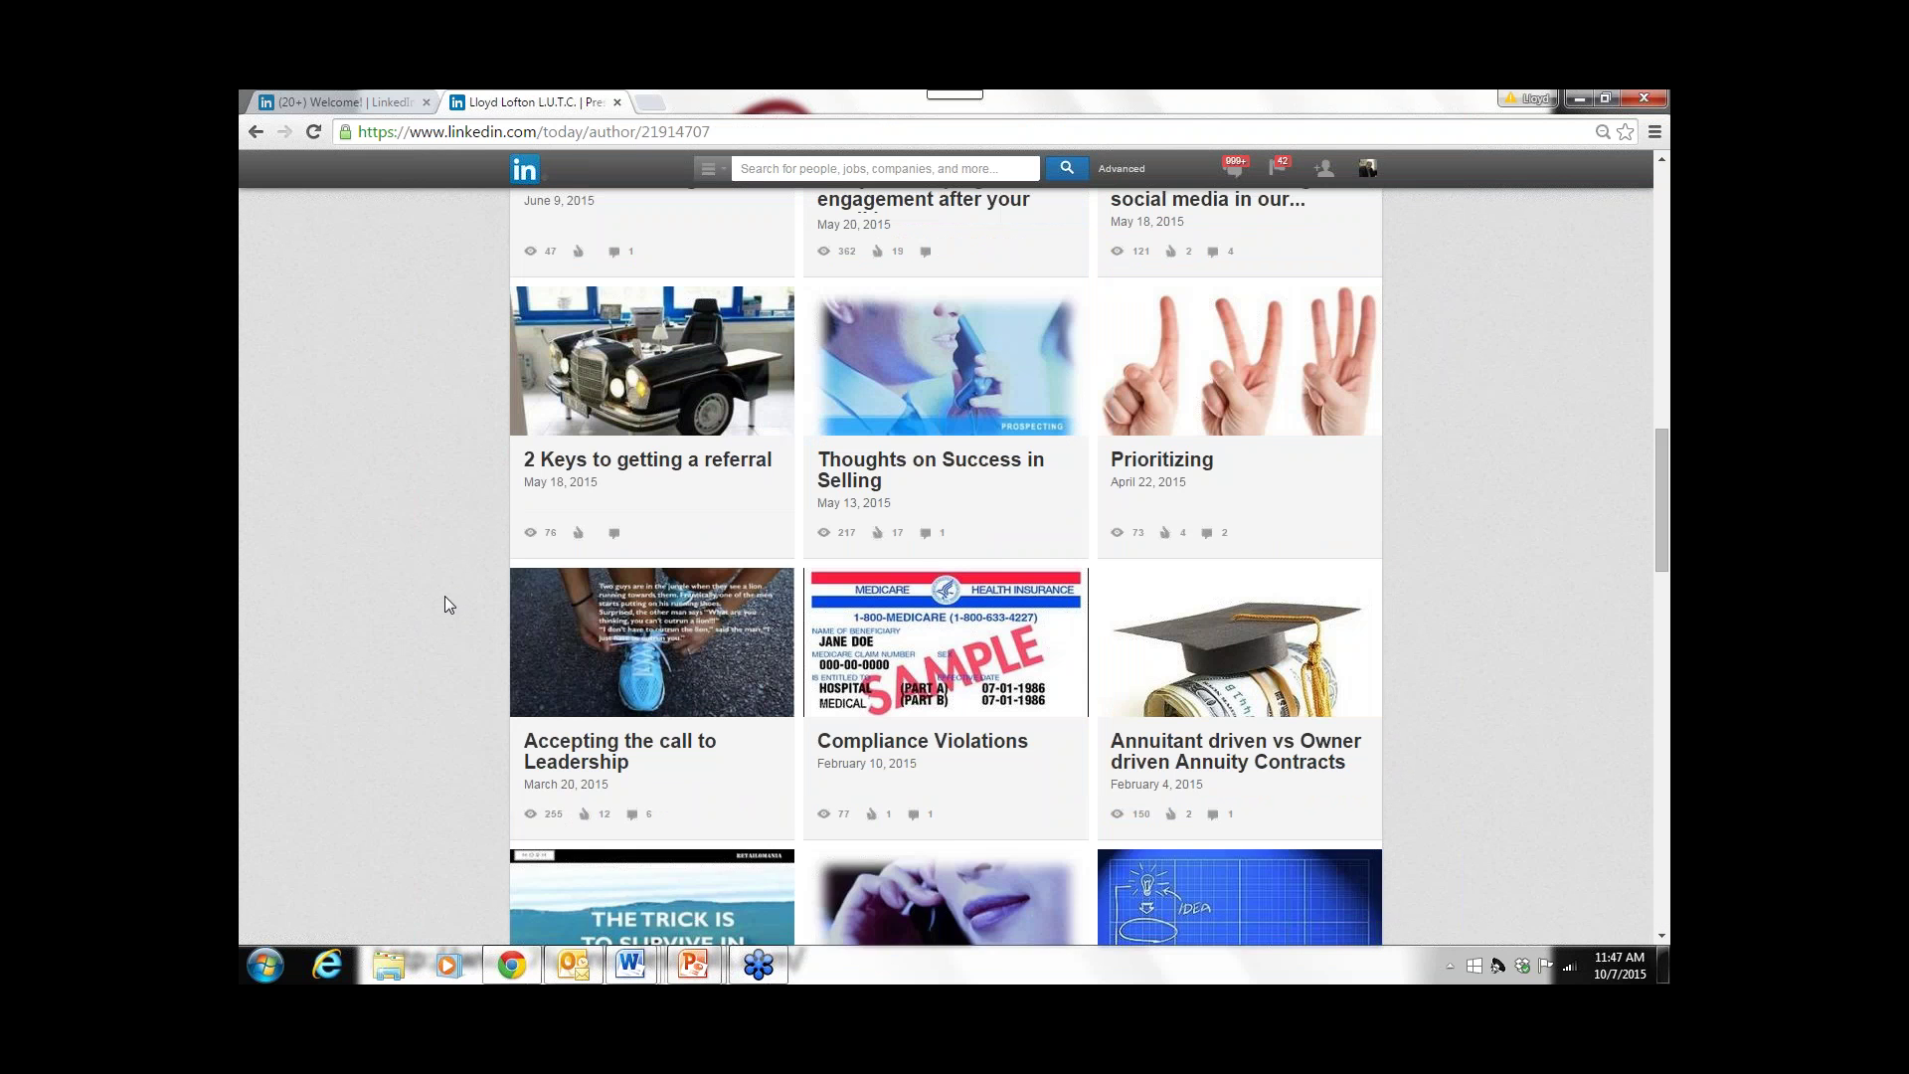
{"action": "scroll", "coordinate": [444, 597], "scroll_direction": "down", "scroll_amount": 4}
{"action": "scroll", "coordinate": [473, 593], "scroll_direction": "up", "scroll_amount": 20}
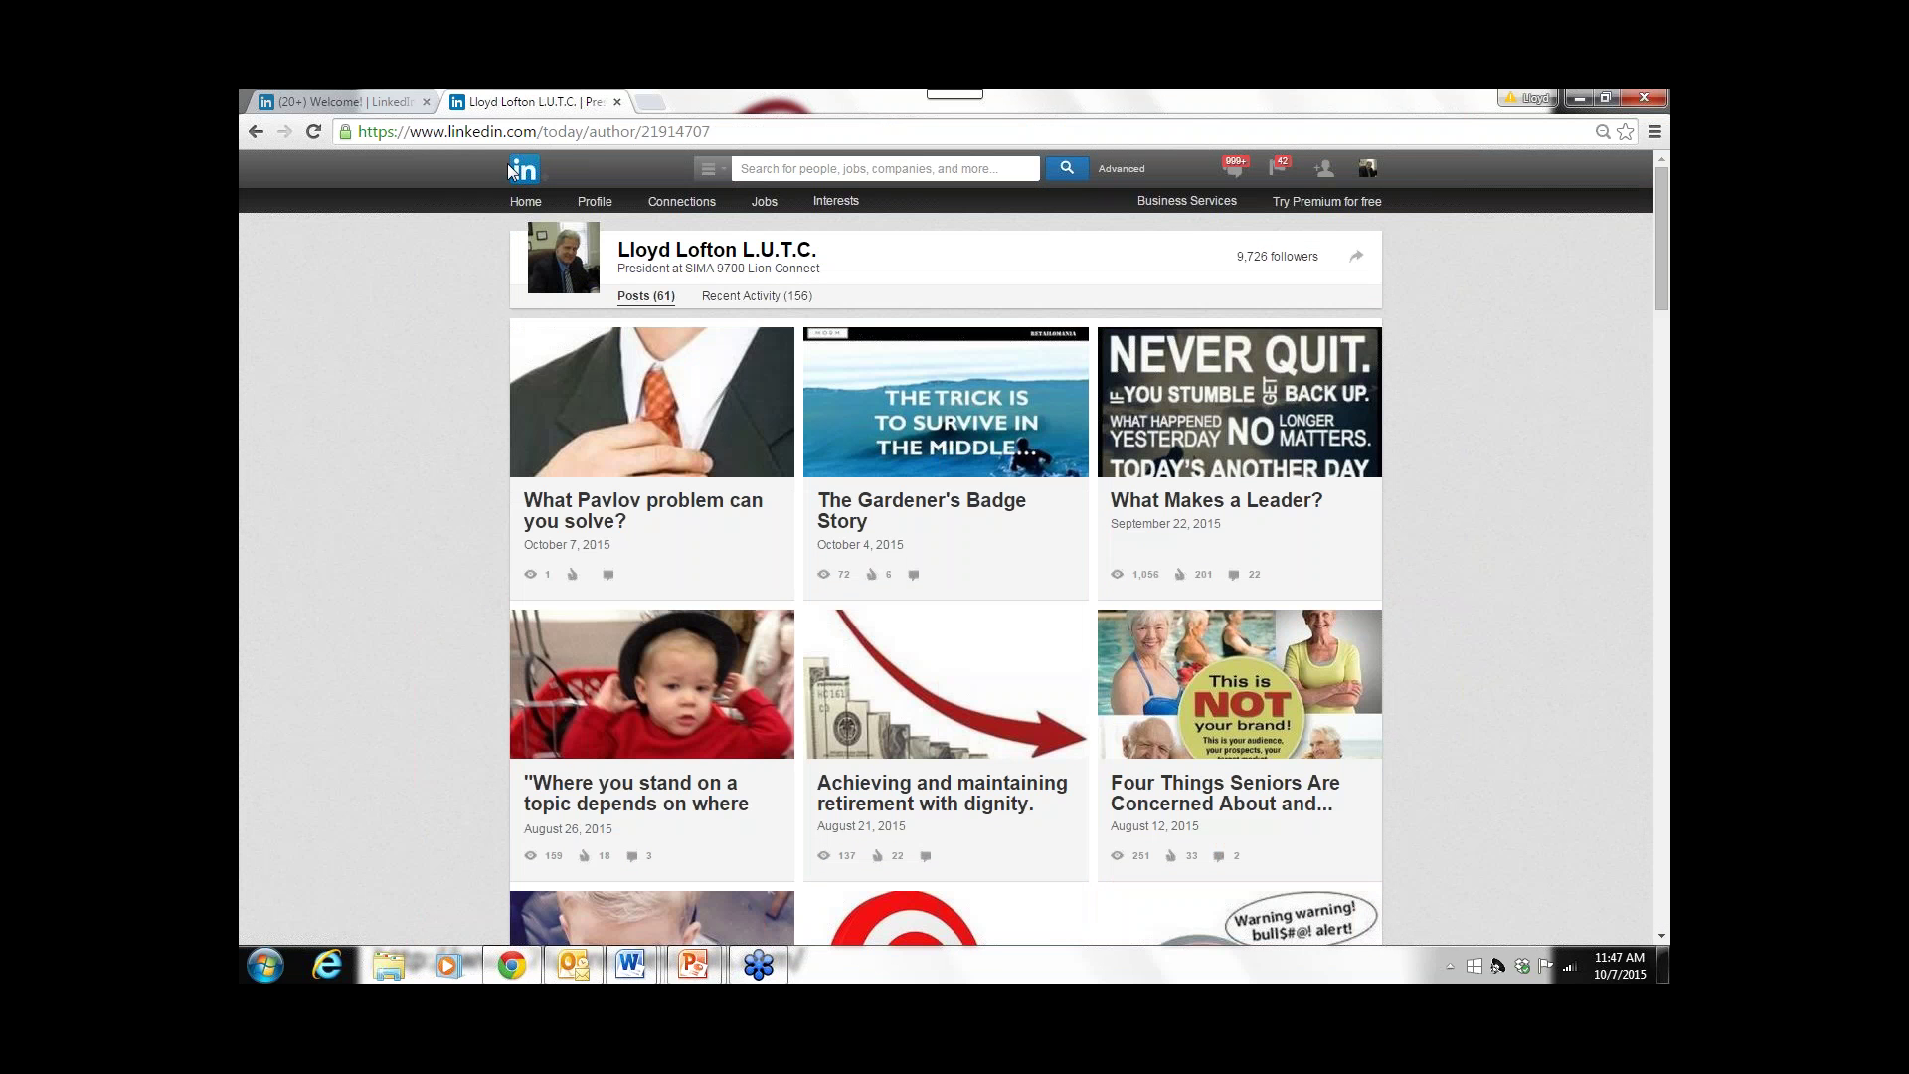
- Return to the home page and enlarge the page display to read the profile and update view figures
{"action": "left_click", "coordinate": [529, 205]}
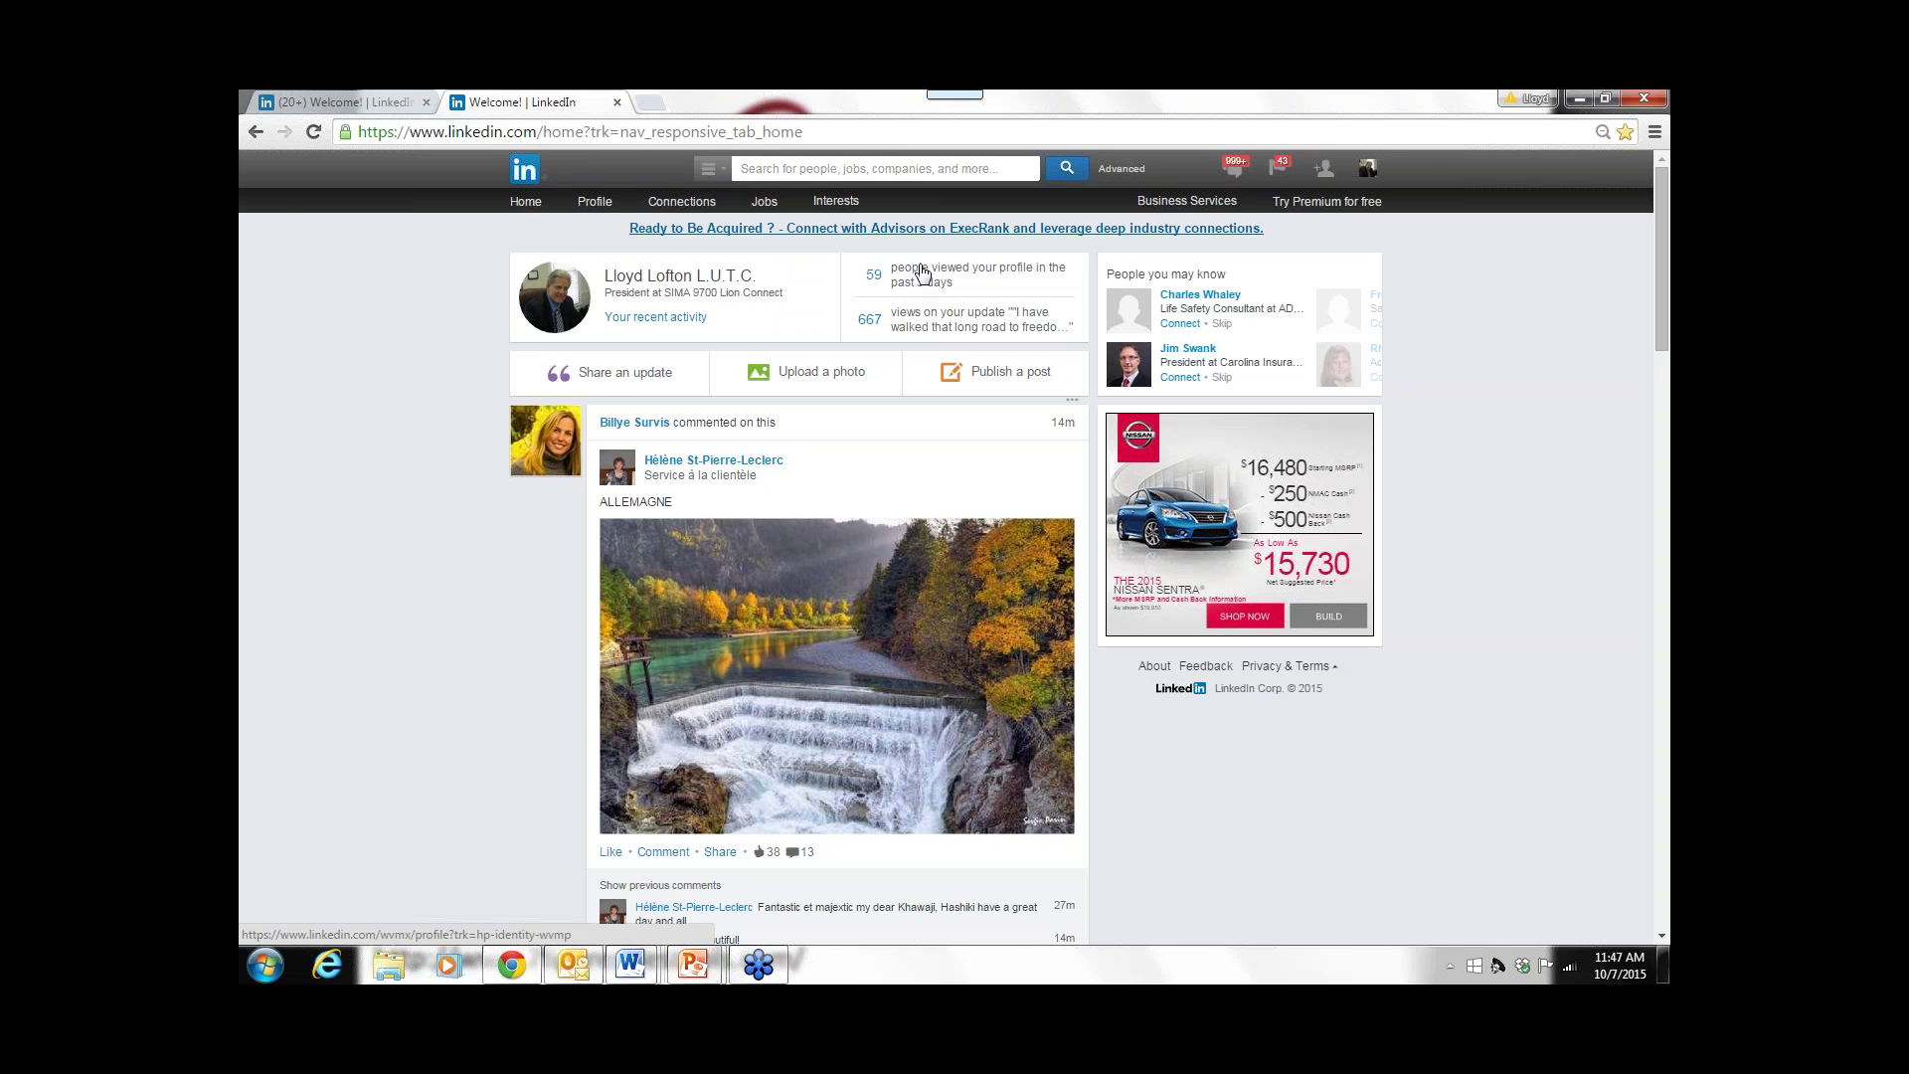
{"action": "key", "text": "ctrl+plus"}
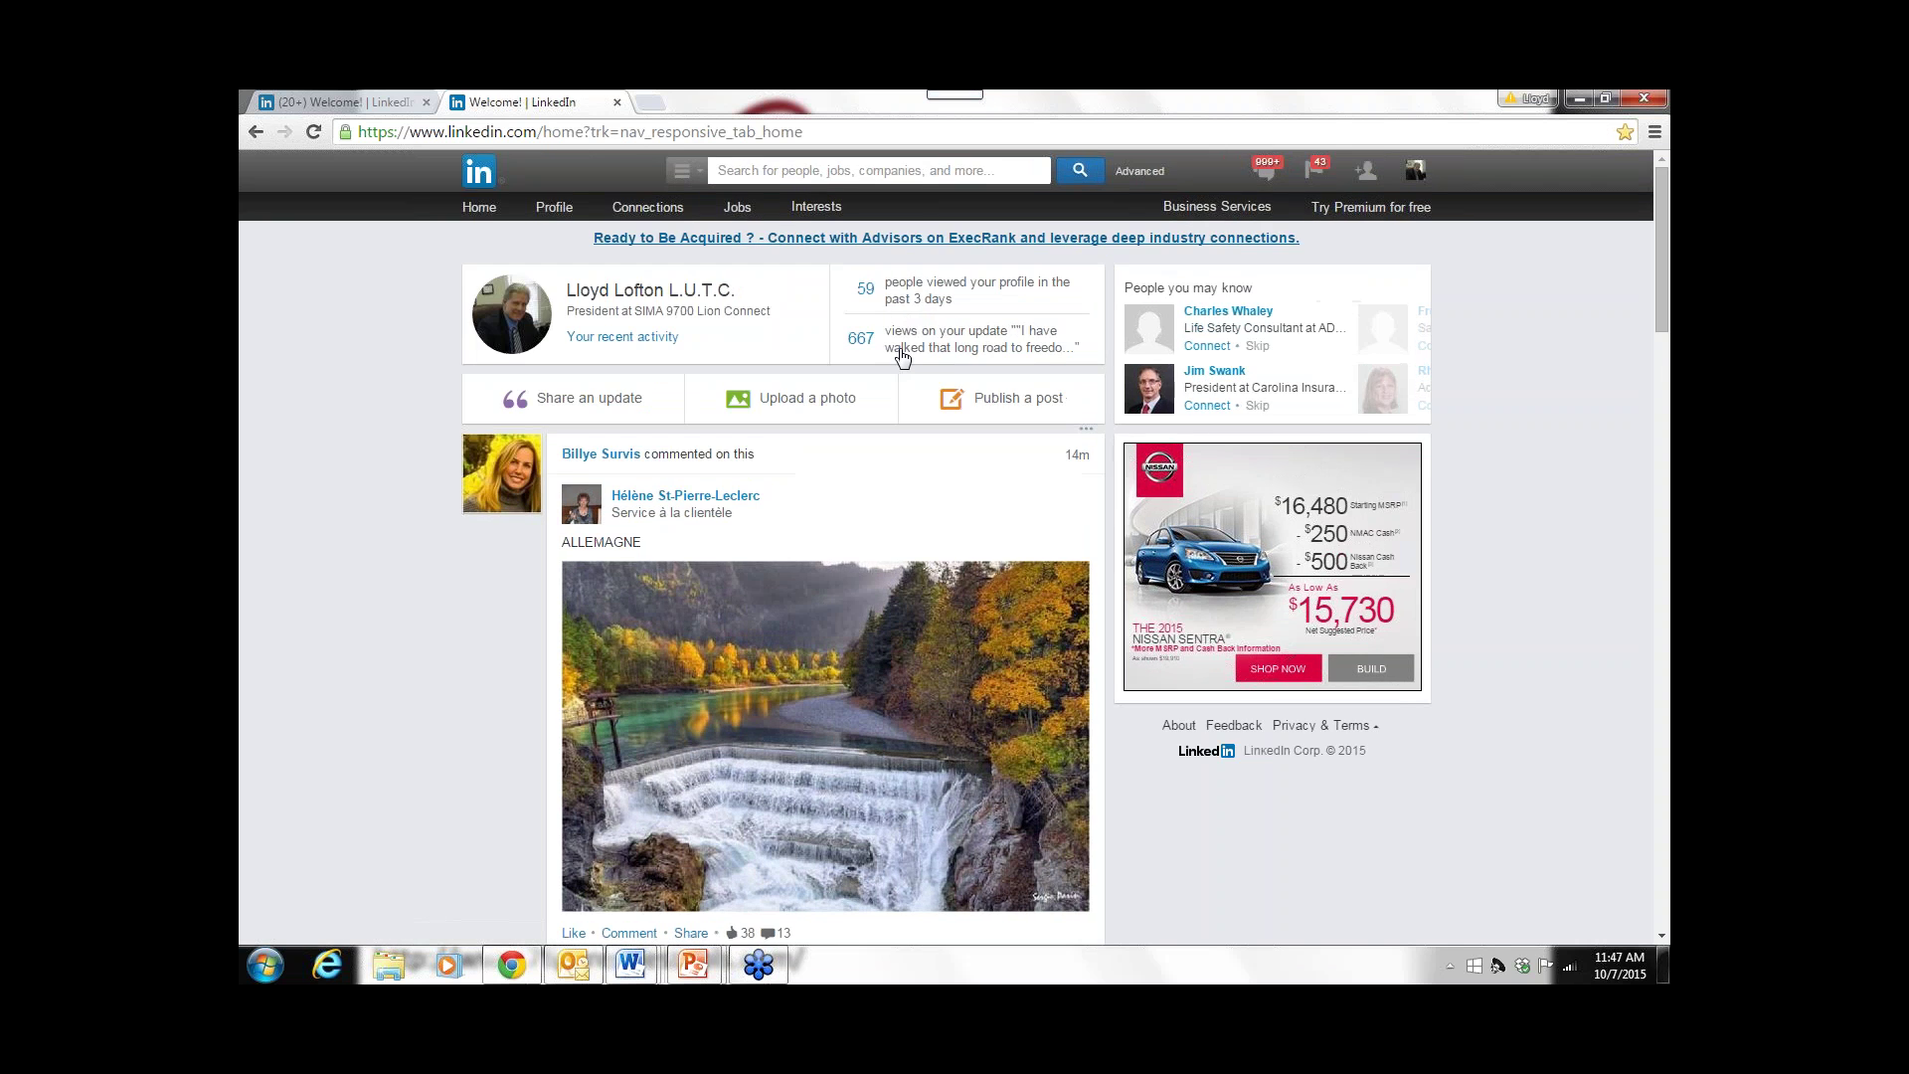
{"action": "key", "text": "ctrl+plus"}
{"action": "key", "text": "ctrl+plus"}
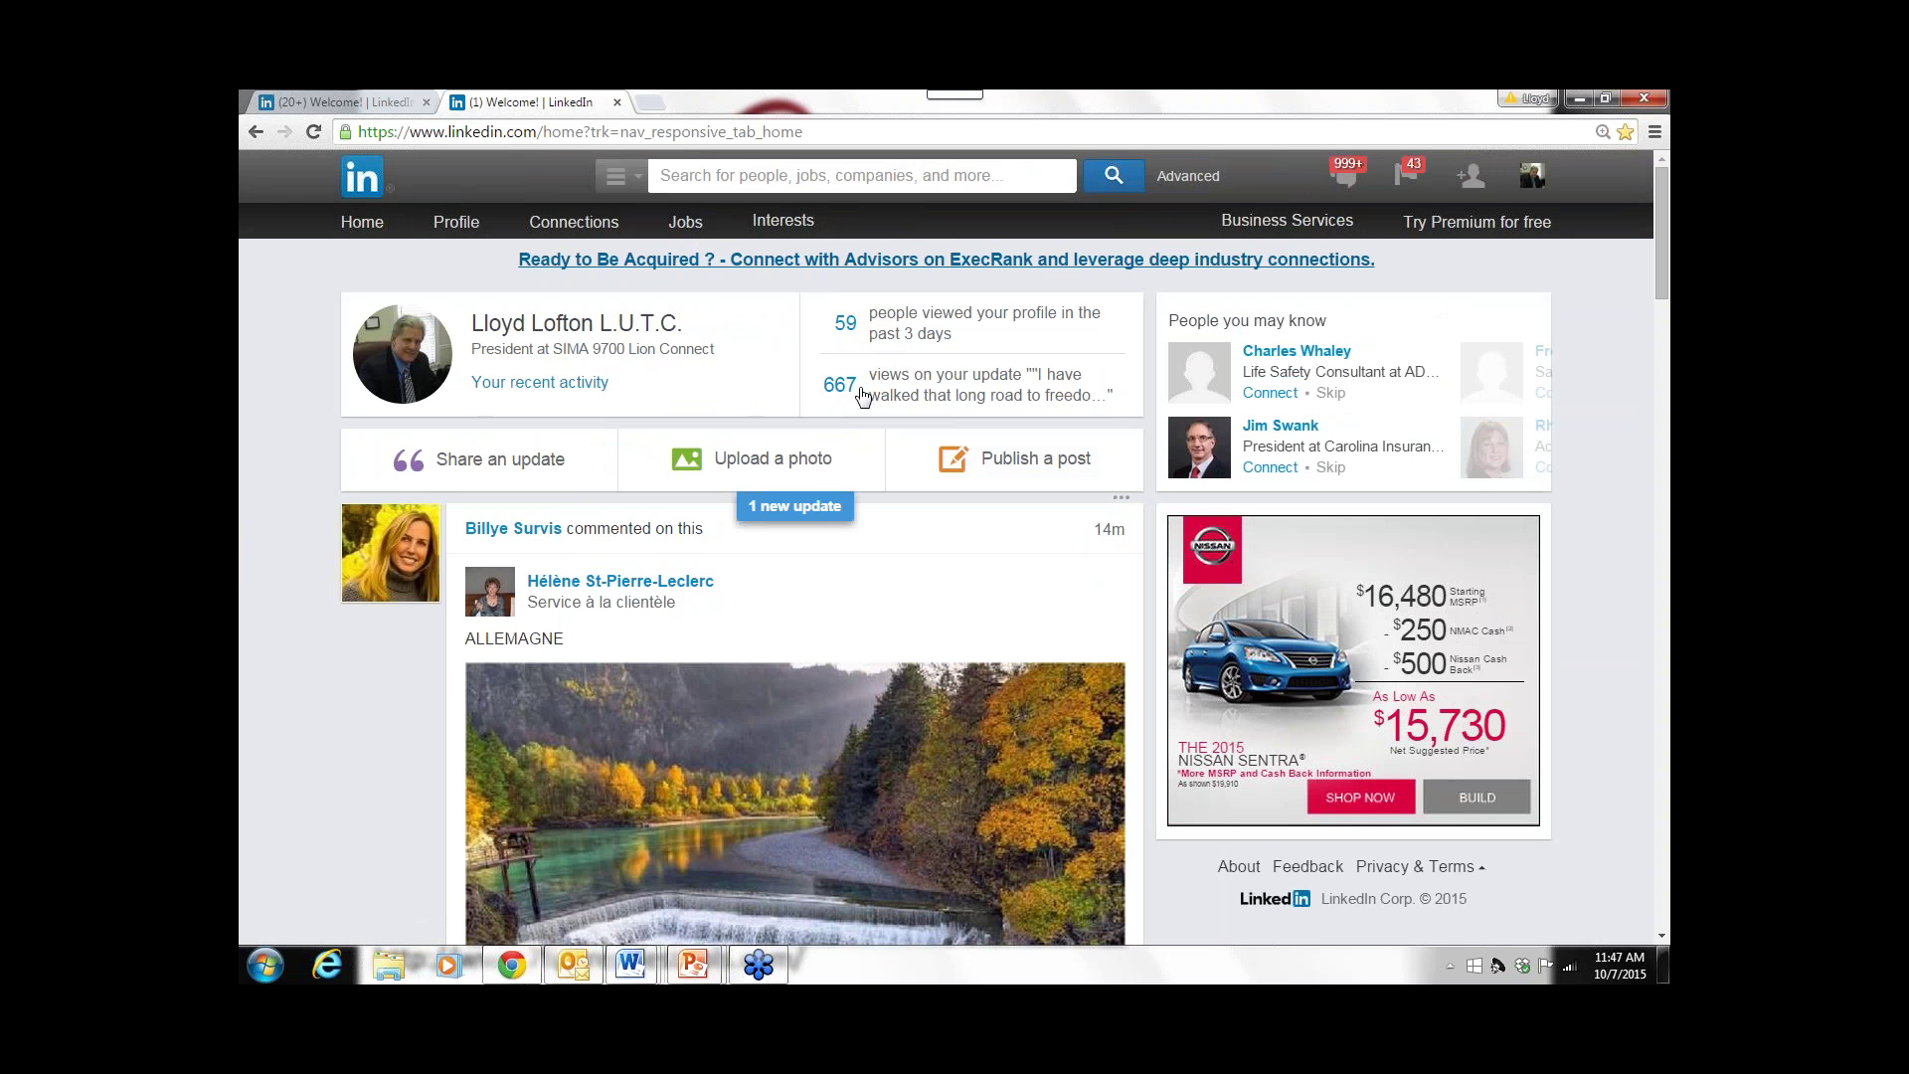
- Open the profile view statistics and examine the weekly chart and the breakdown of viewers' job titles and industries
{"action": "left_click", "coordinate": [901, 324]}
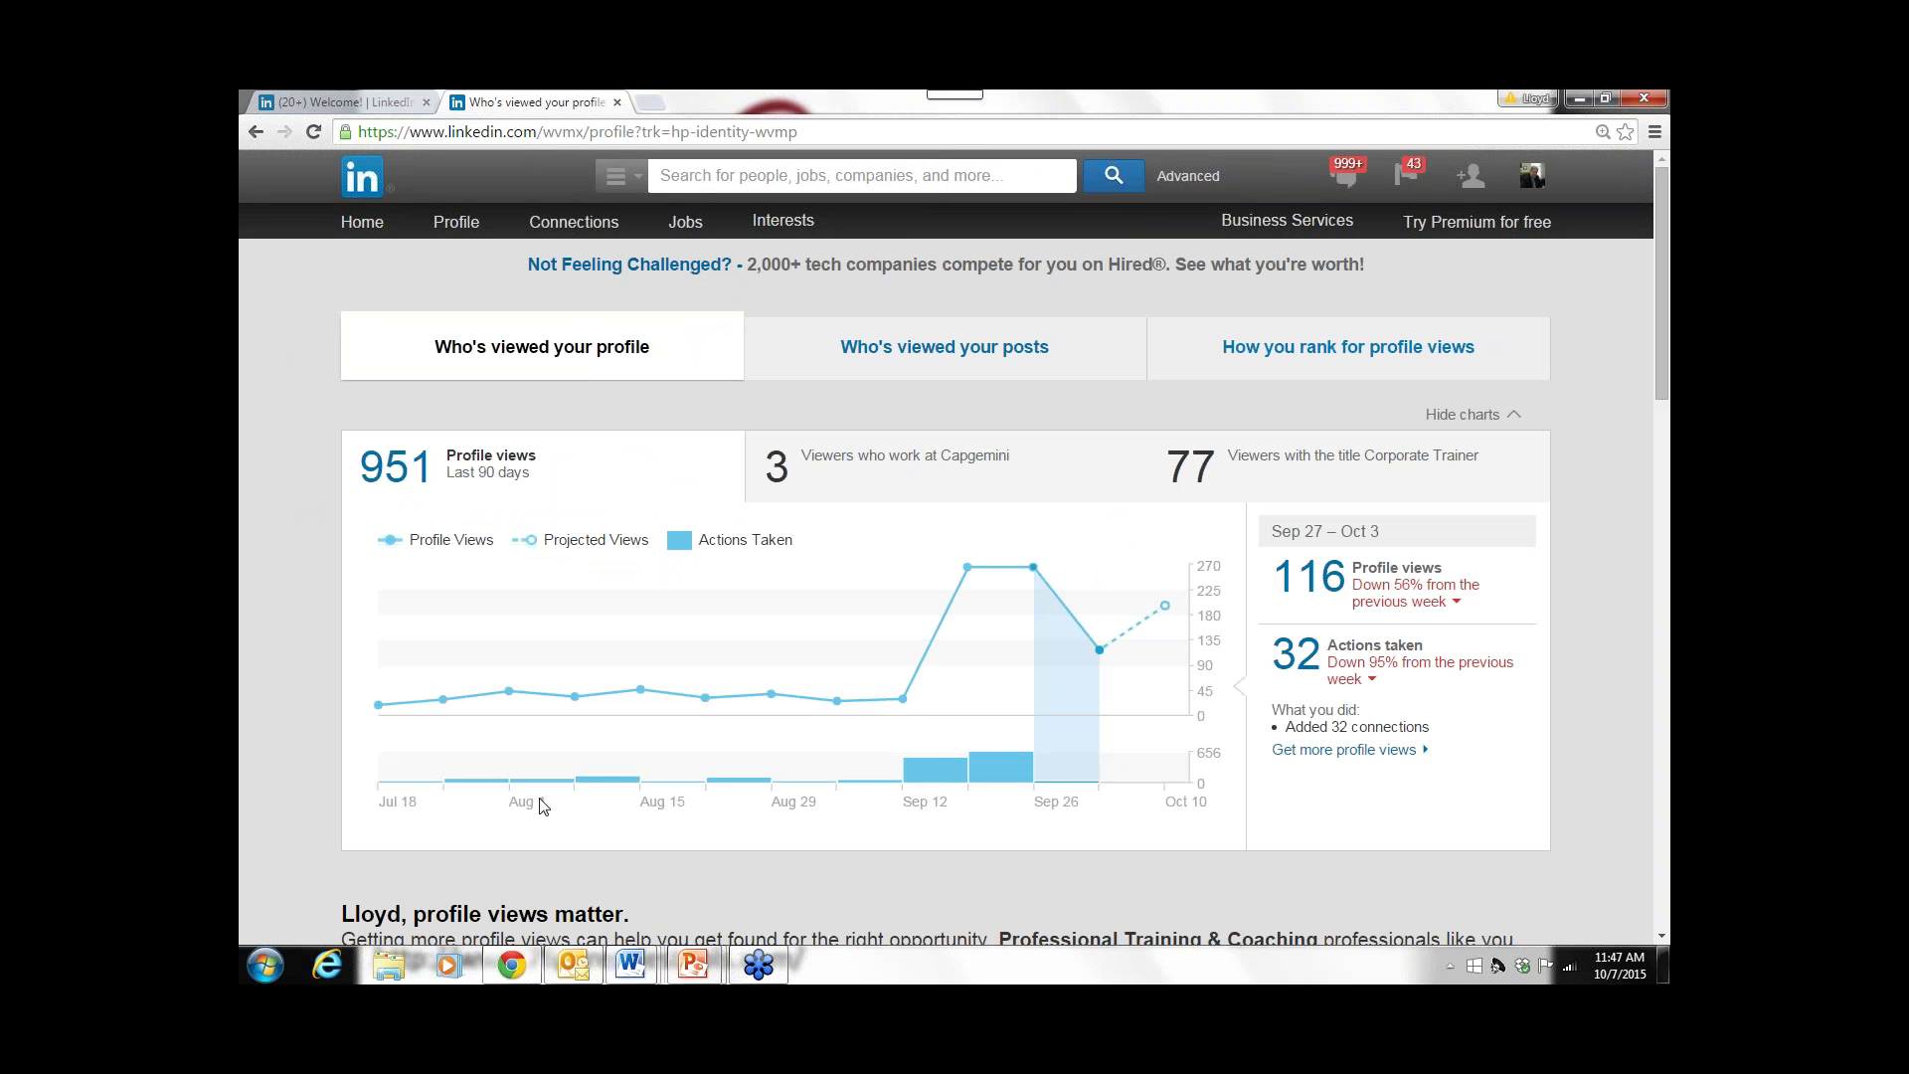
{"action": "left_click", "coordinate": [780, 723]}
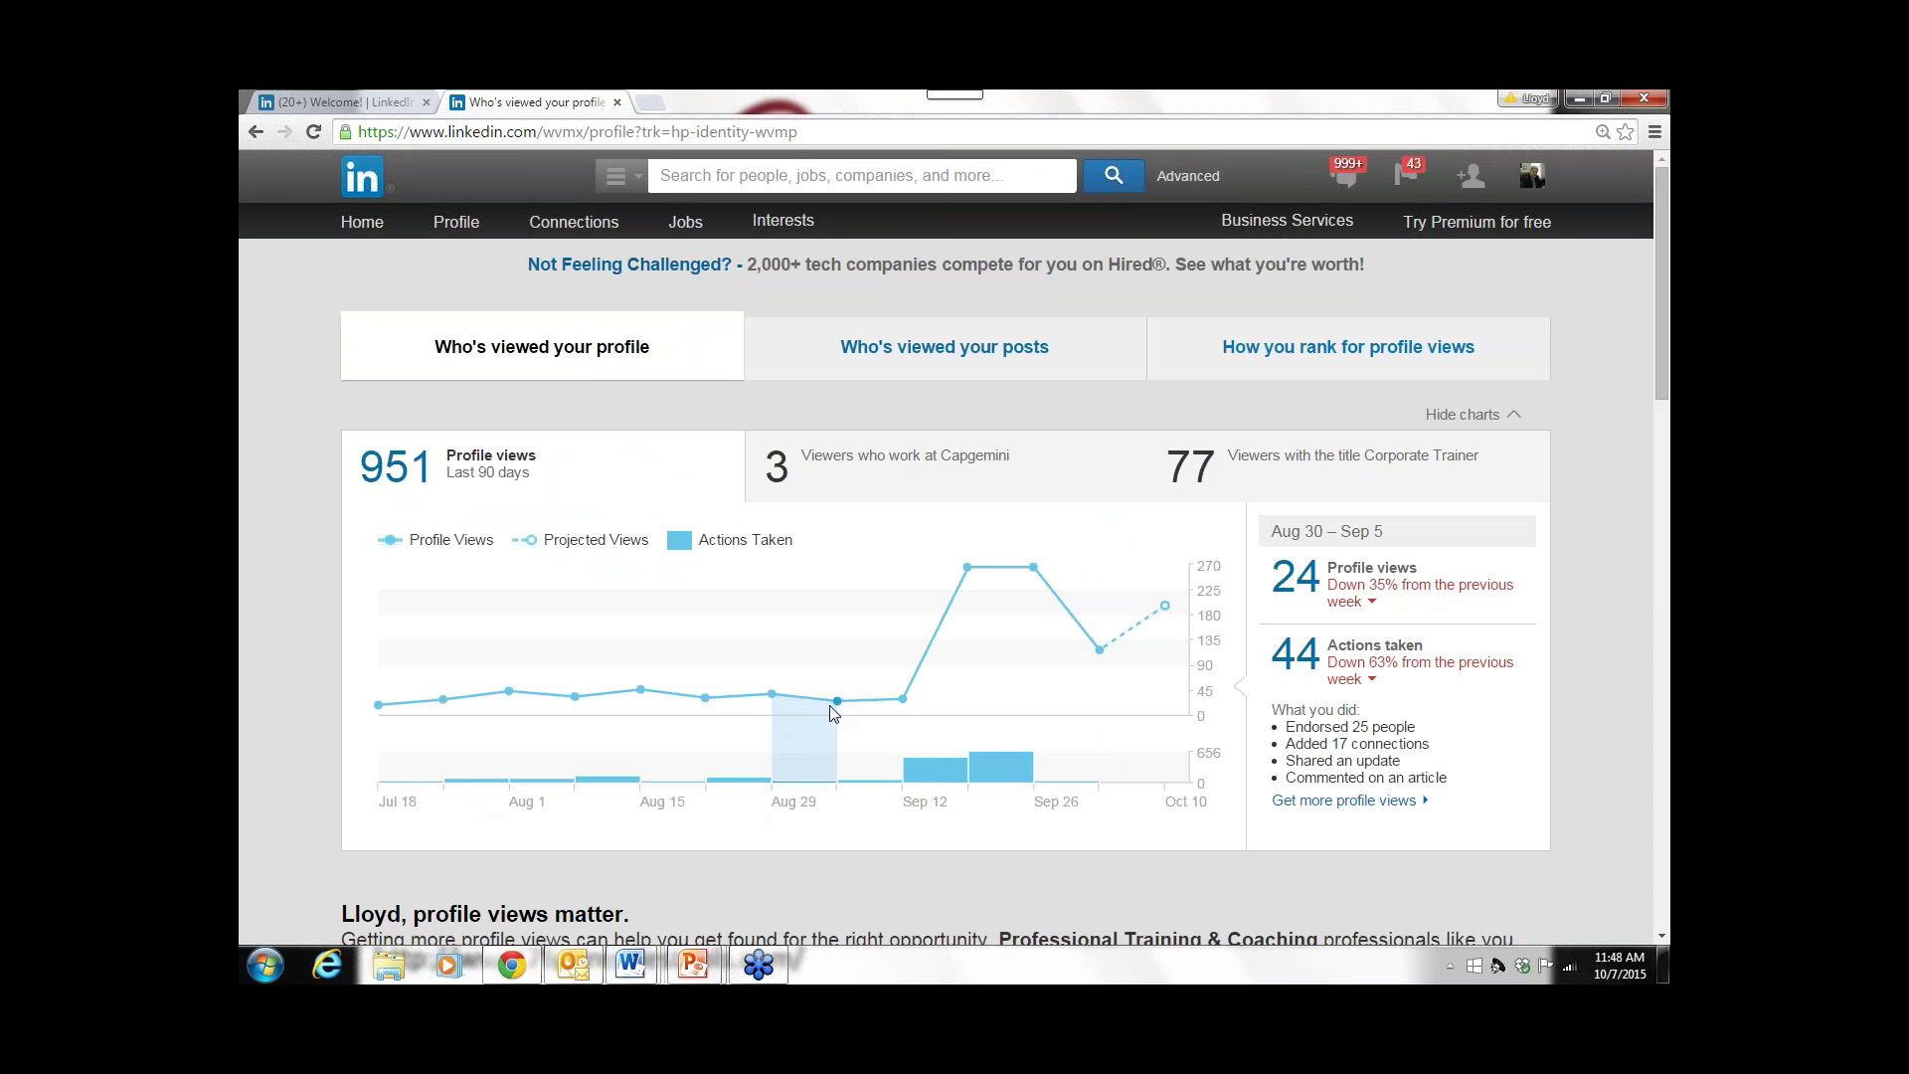
{"action": "left_click", "coordinate": [934, 696]}
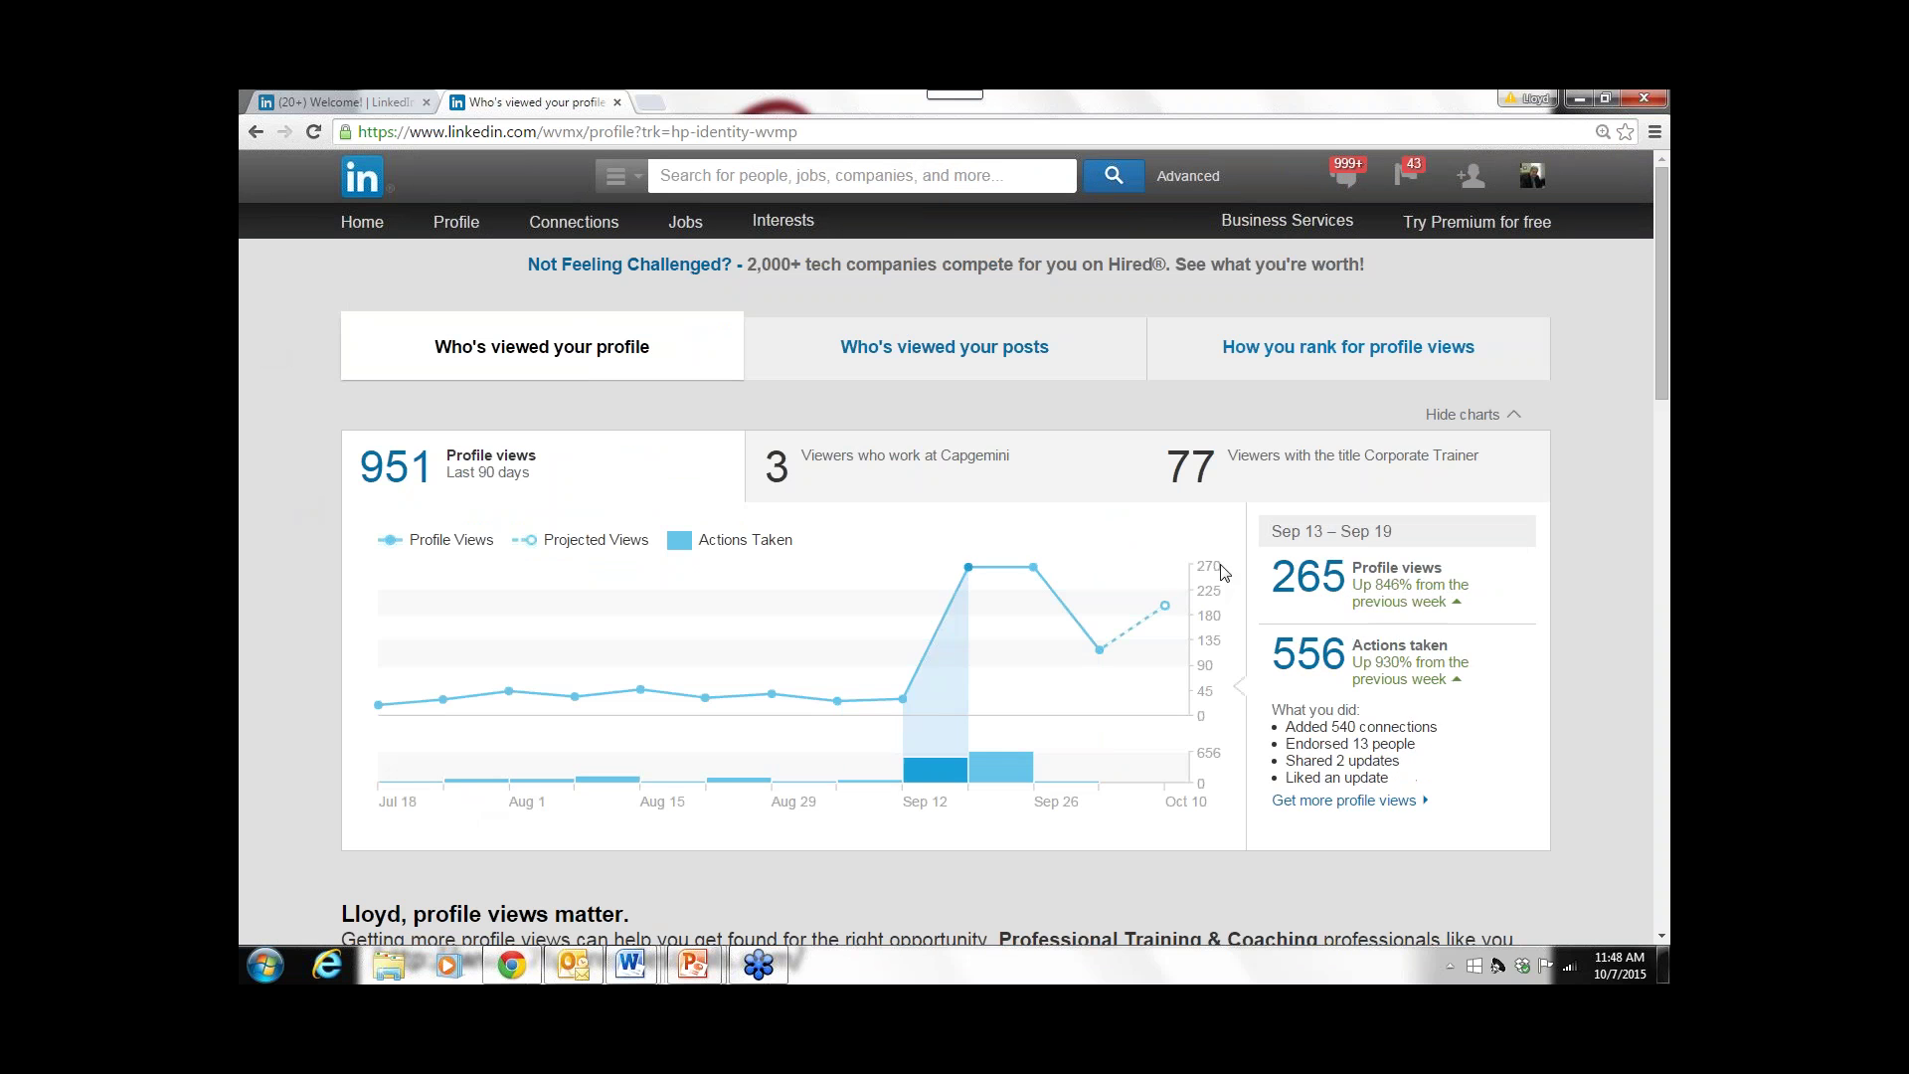
{"action": "left_click", "coordinate": [1272, 472]}
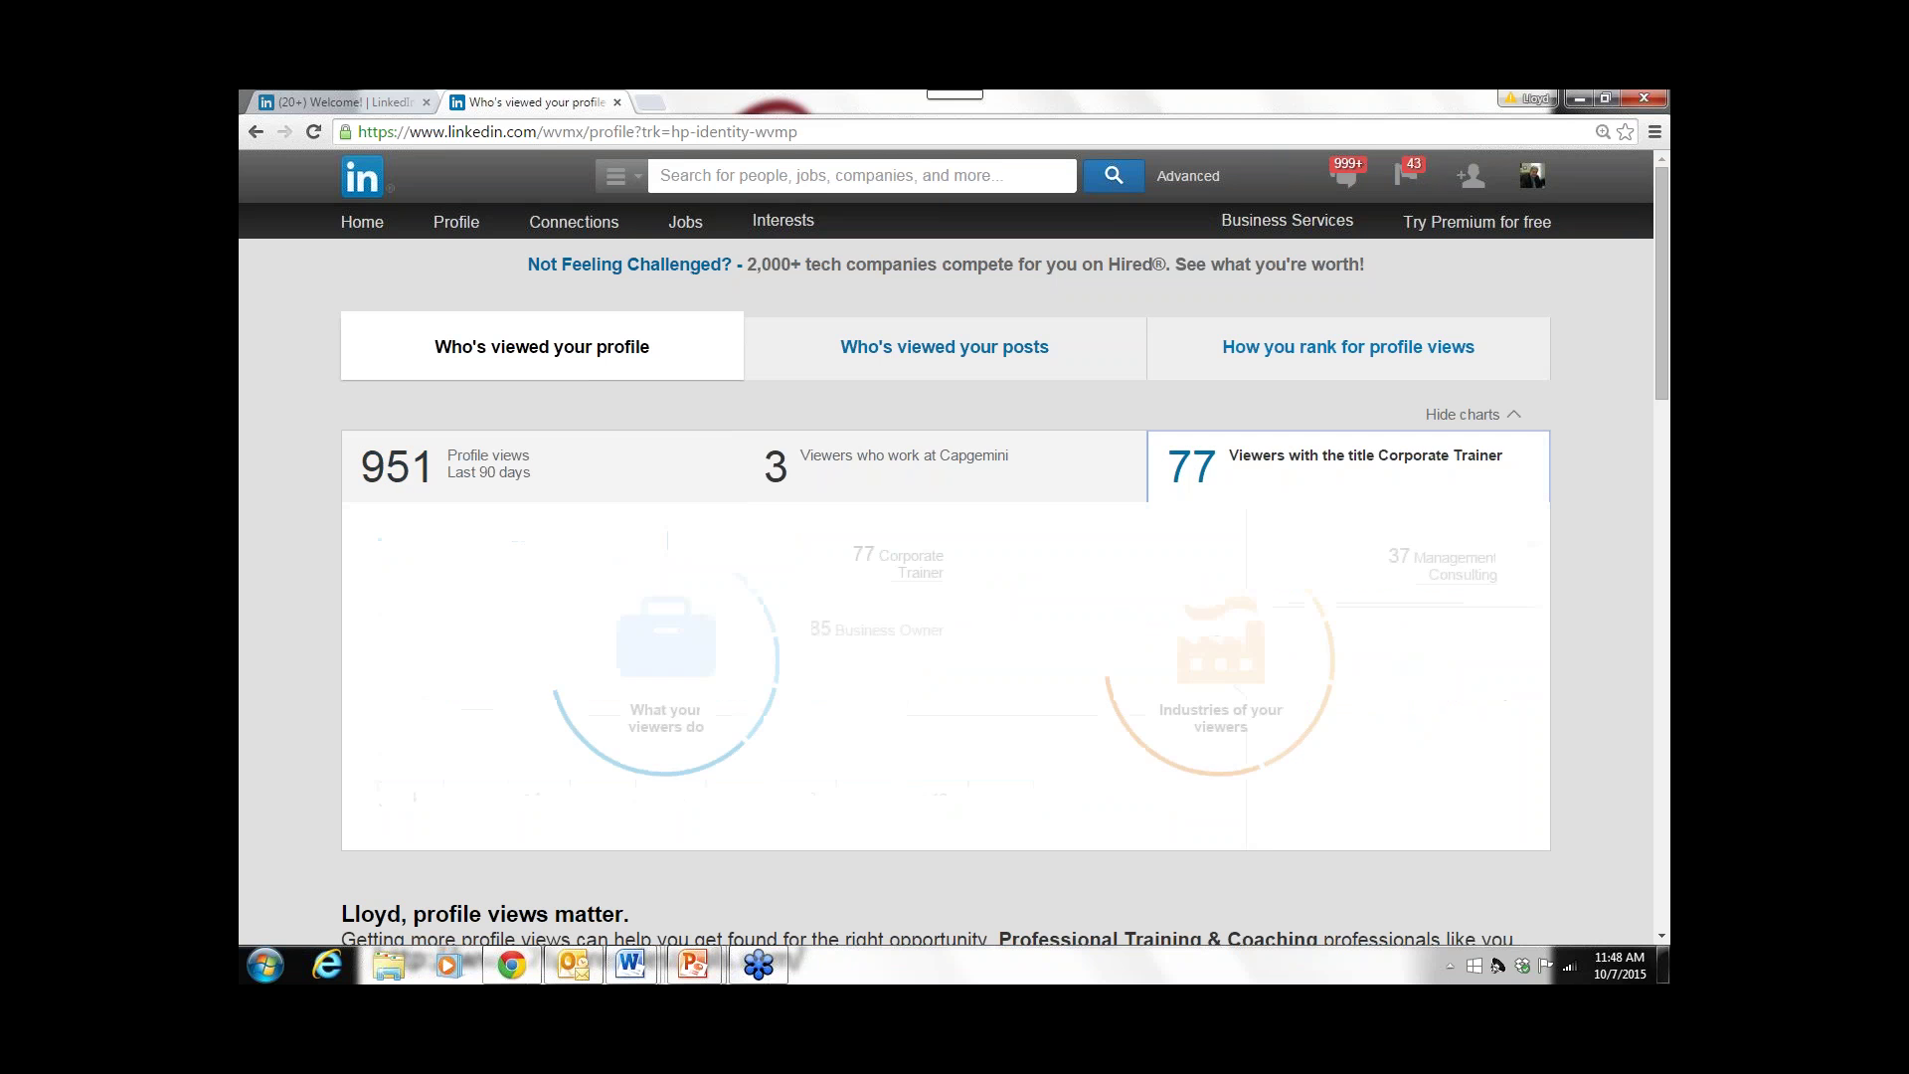
{"action": "mouse_move", "coordinate": [1185, 701]}
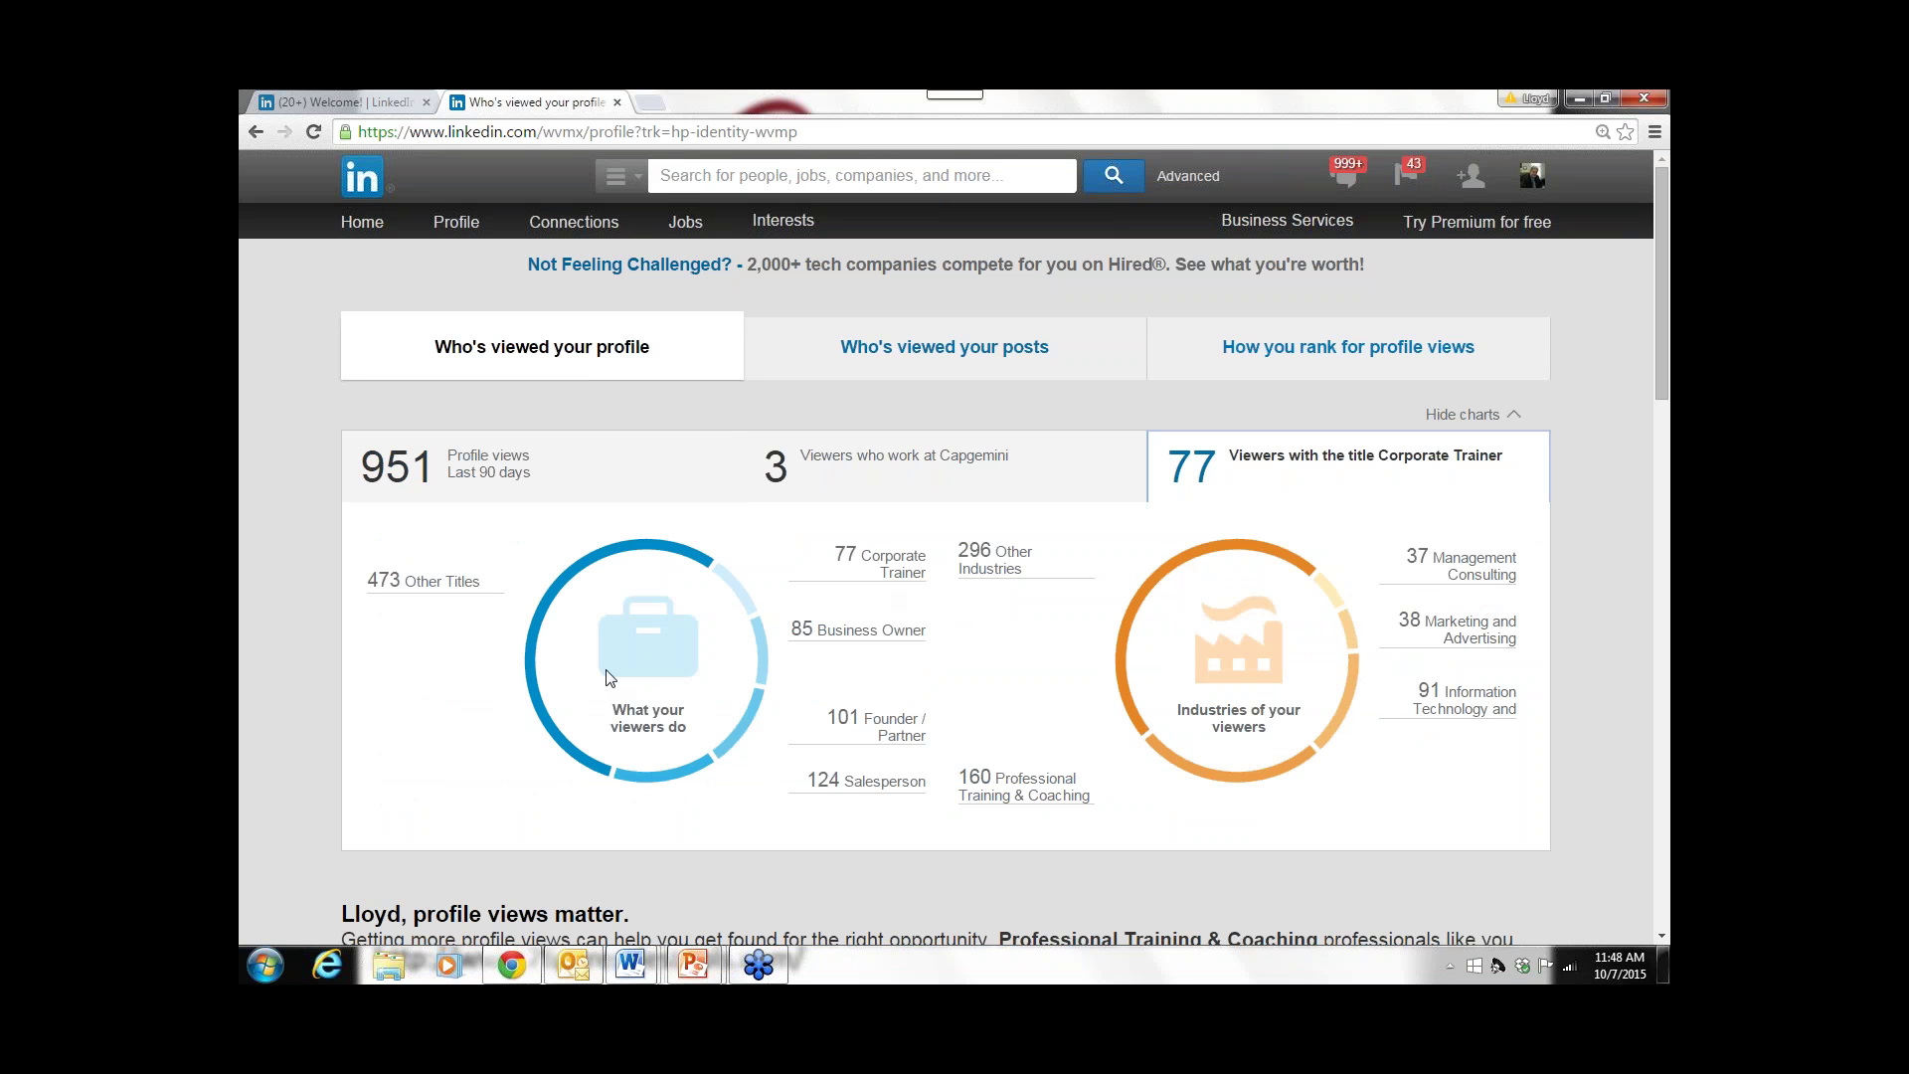
- Examine how the profile ranks for views and review the most-viewed connections
{"action": "left_click", "coordinate": [1292, 349]}
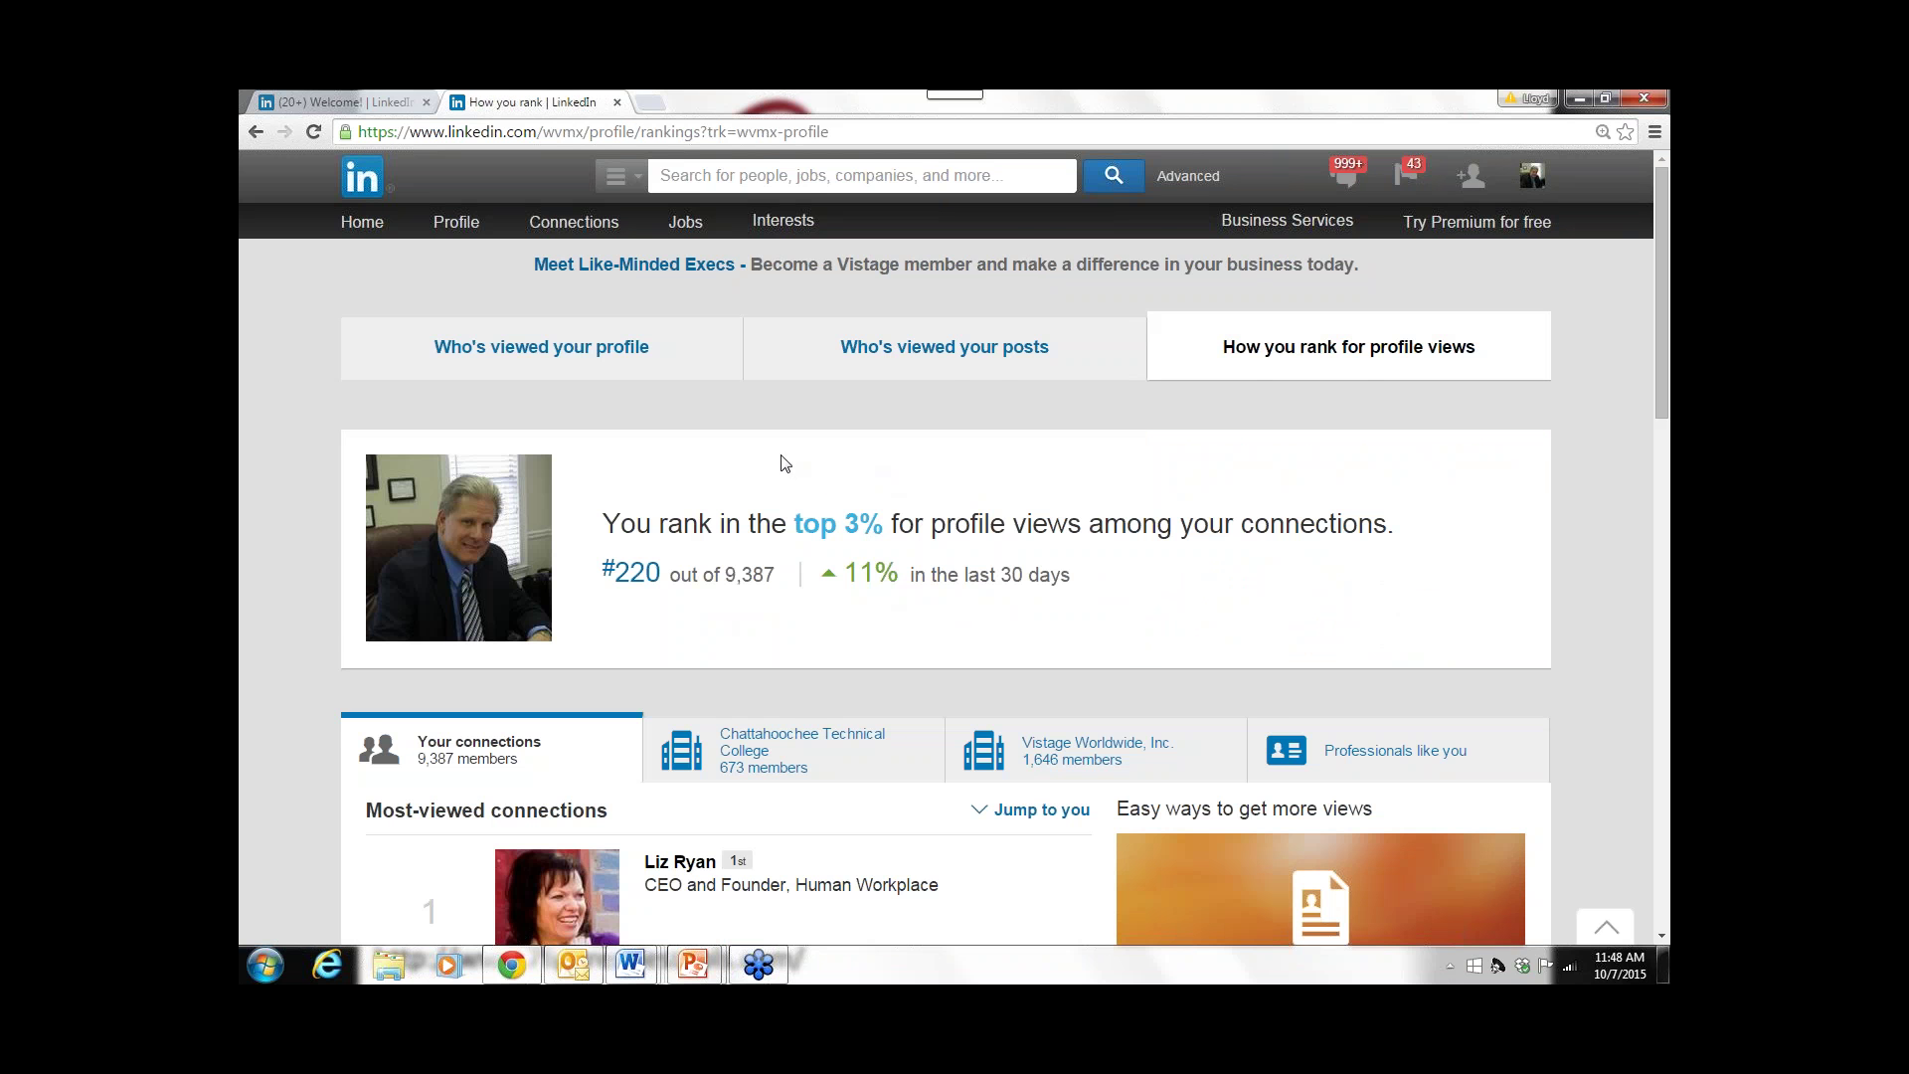
{"action": "scroll", "coordinate": [773, 451], "scroll_direction": "down", "scroll_amount": 1}
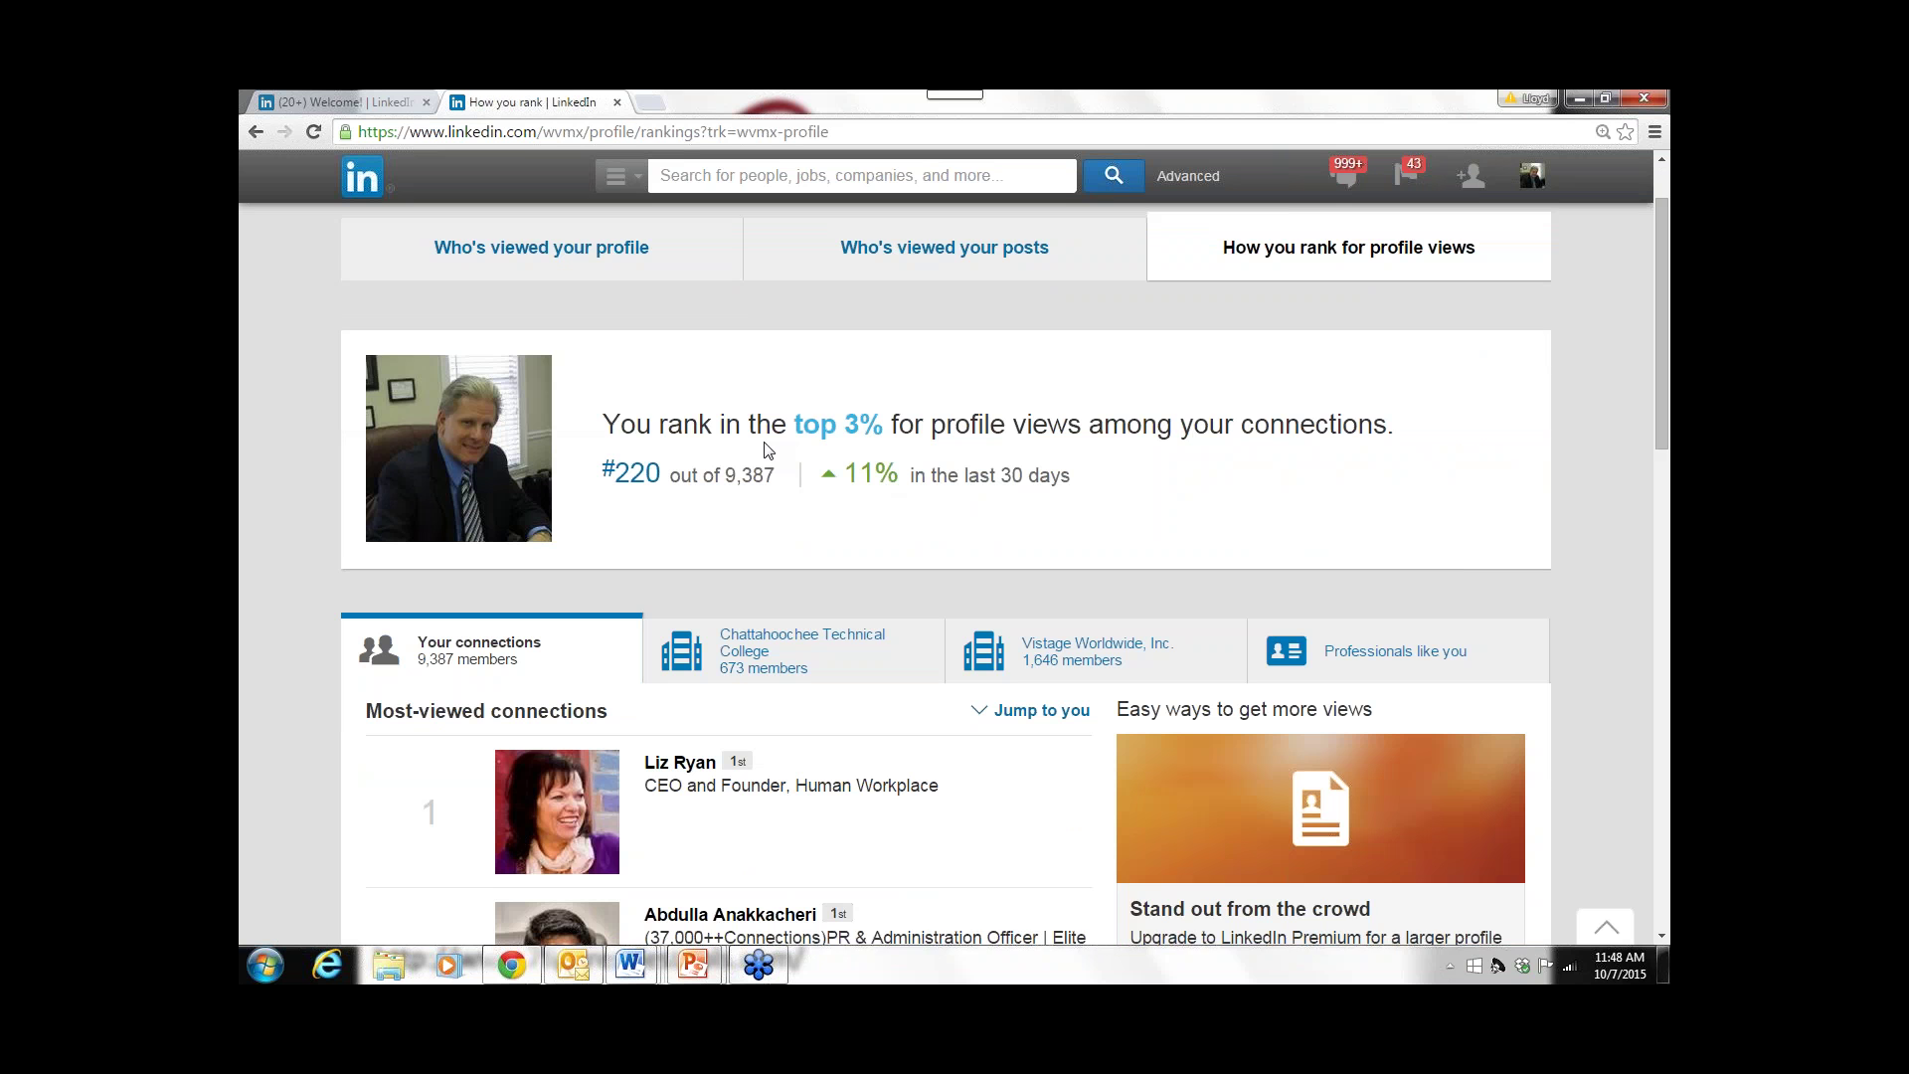
{"action": "scroll", "coordinate": [767, 451], "scroll_direction": "down", "scroll_amount": 1}
{"action": "scroll", "coordinate": [768, 450], "scroll_direction": "down", "scroll_amount": 1}
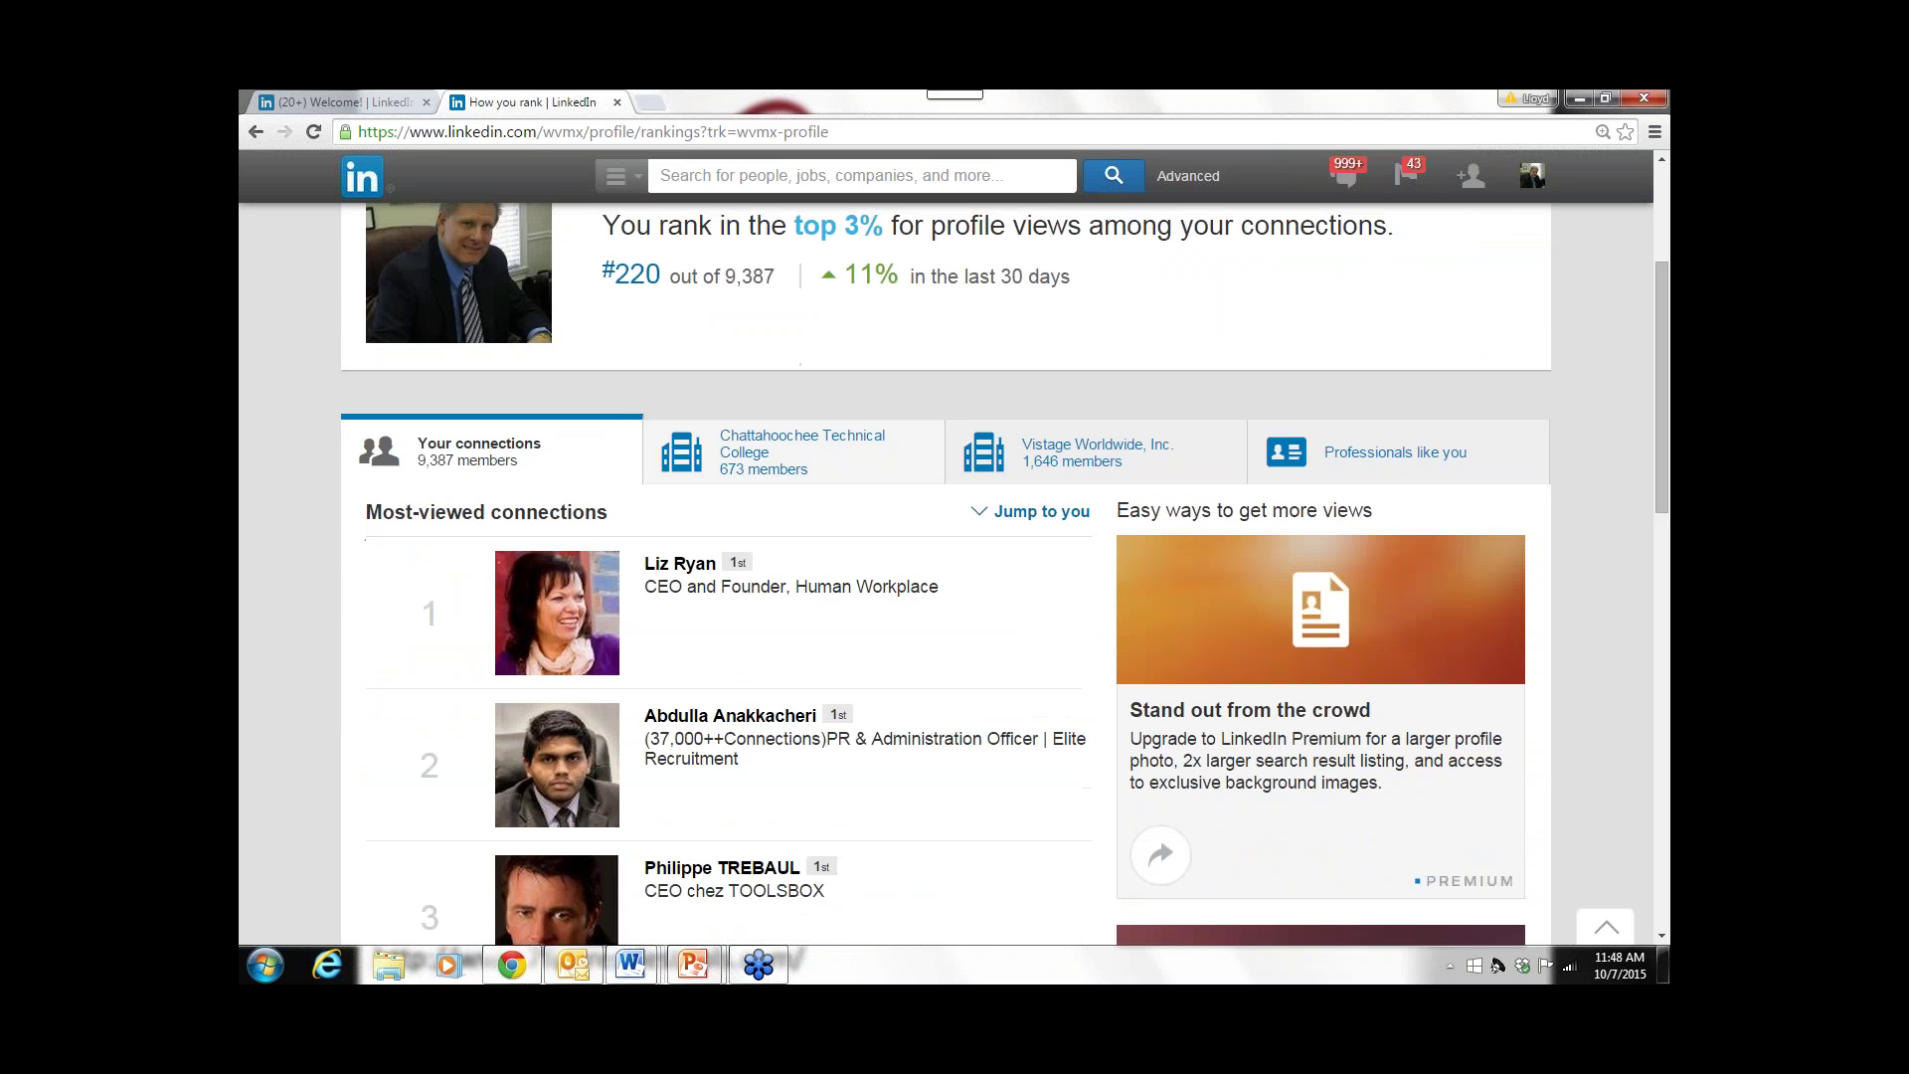
{"action": "scroll", "coordinate": [722, 484], "scroll_direction": "down", "scroll_amount": 1}
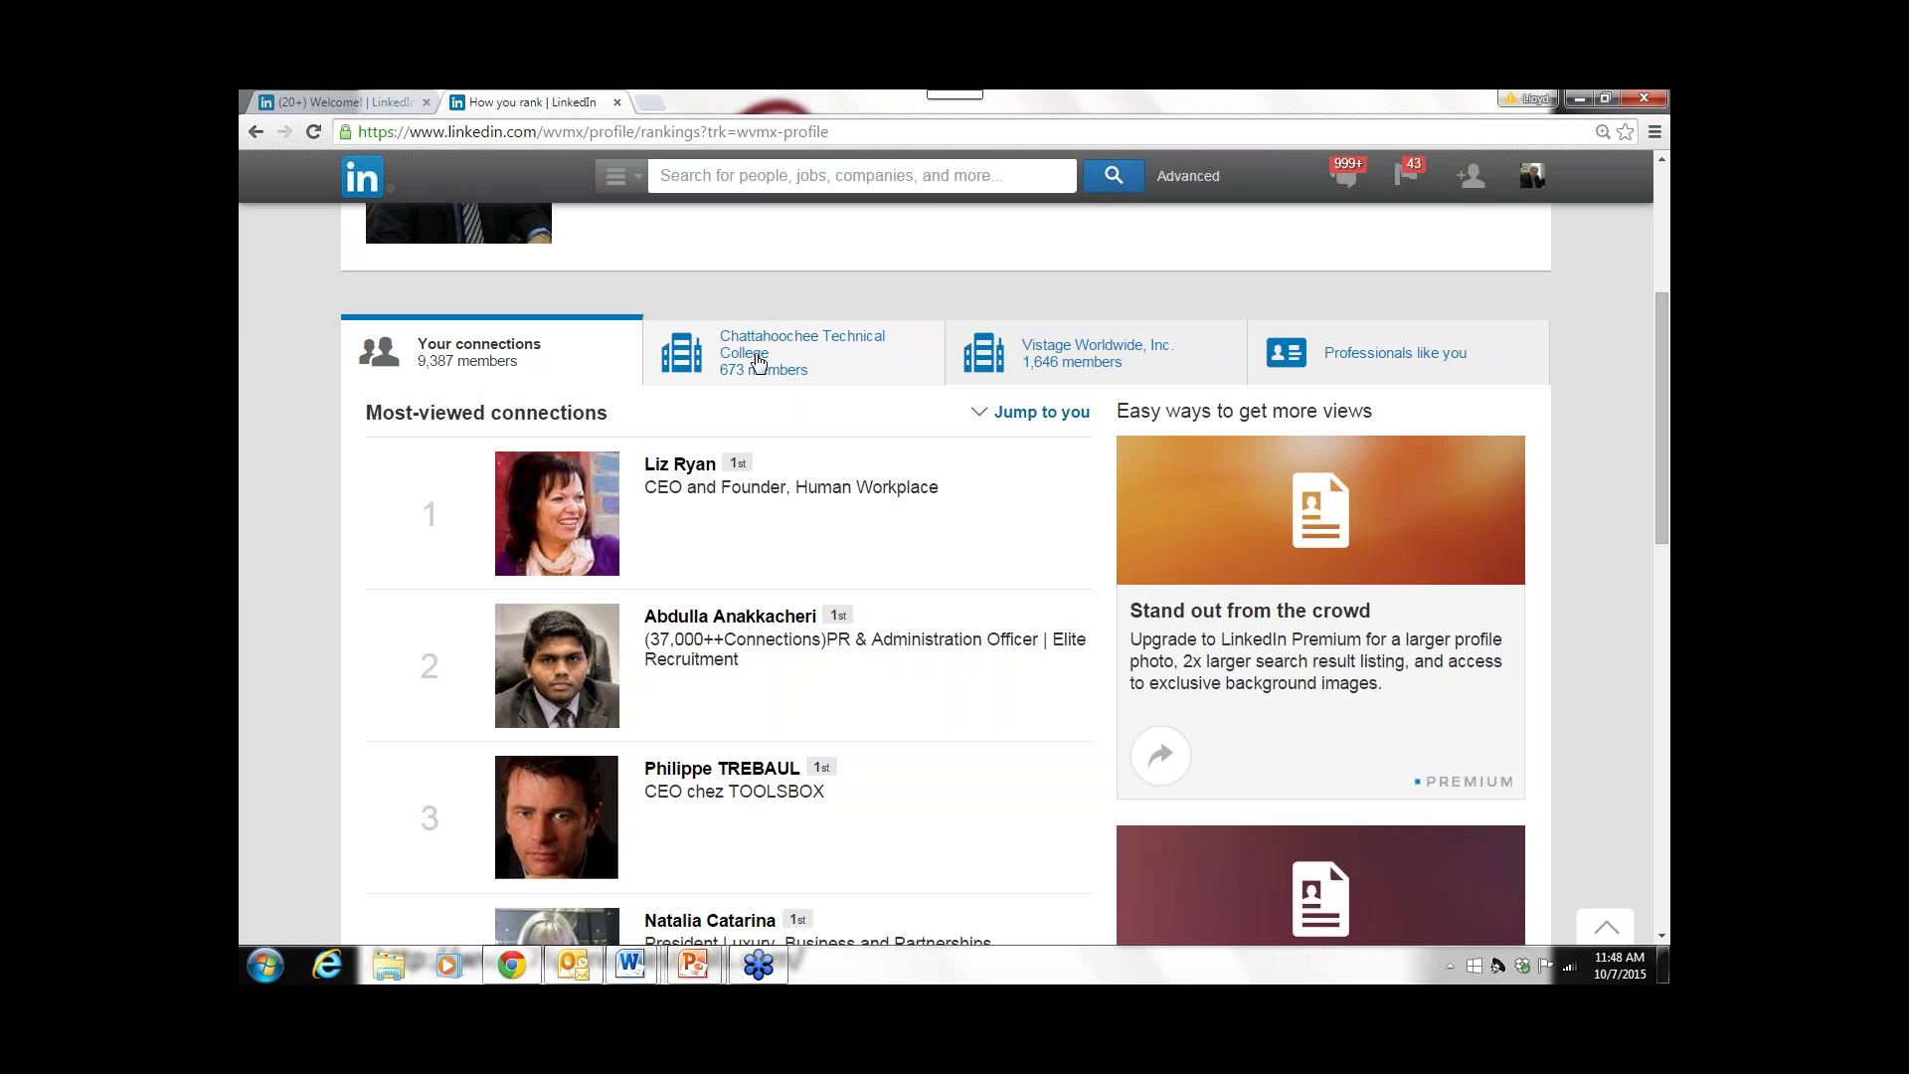
{"action": "scroll", "coordinate": [758, 362], "scroll_direction": "up", "scroll_amount": 4}
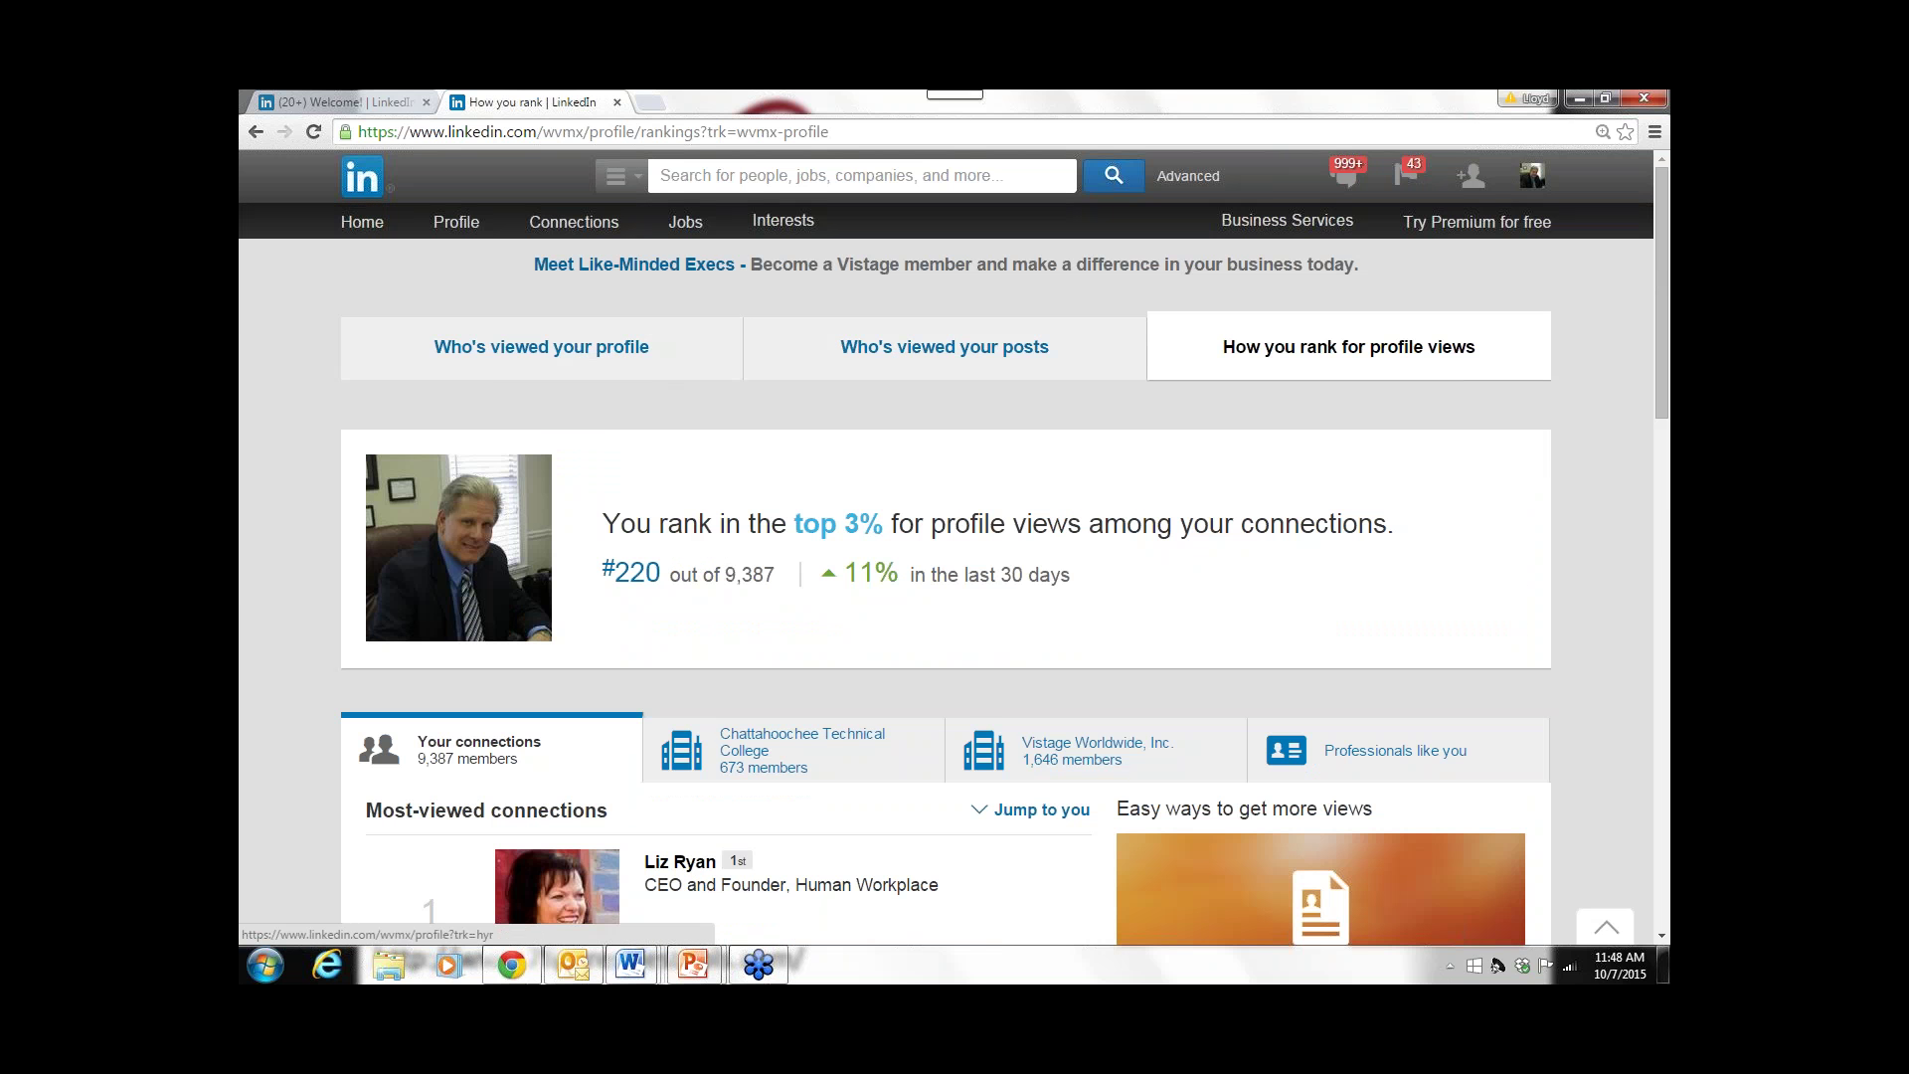
- Open the post view statistics and review the page views, reader demographics and responses for "What Pavlov problem can you solve?"
{"action": "left_click", "coordinate": [901, 350]}
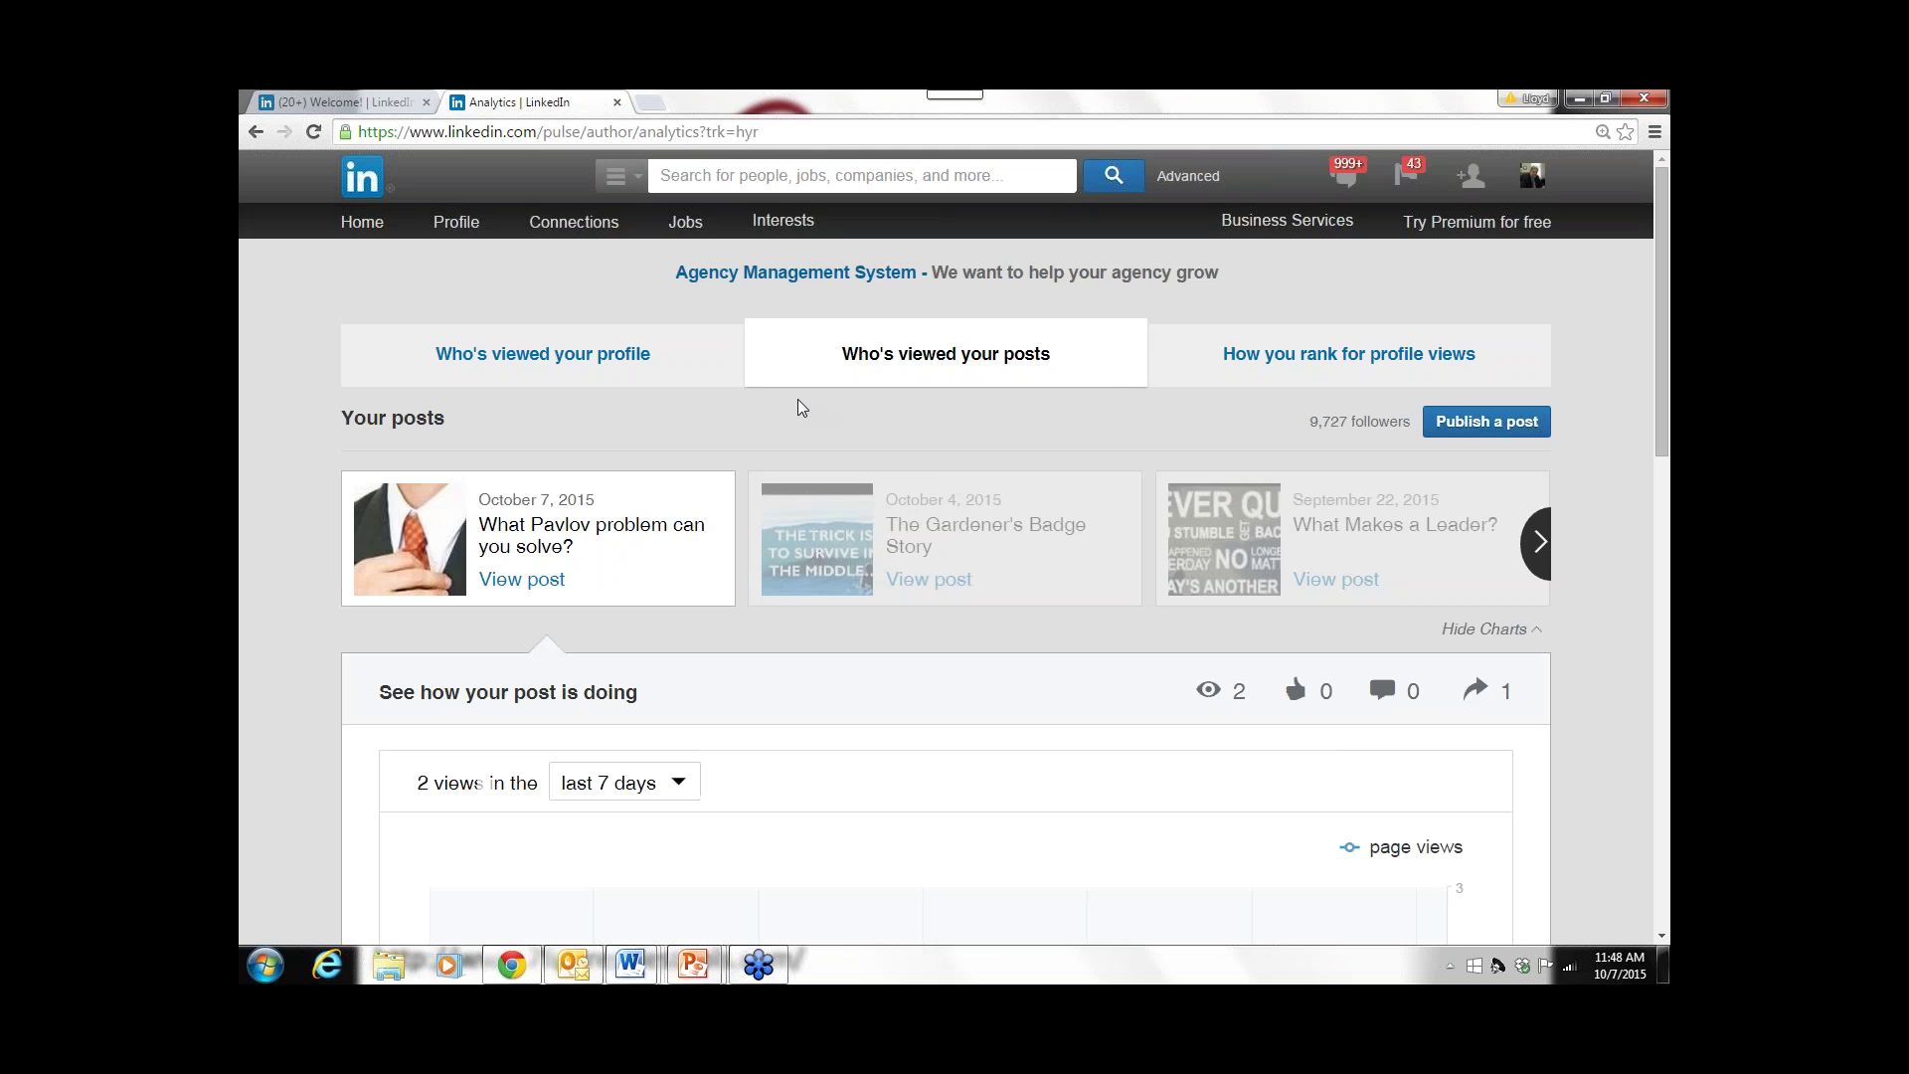
{"action": "scroll", "coordinate": [797, 400], "scroll_direction": "down", "scroll_amount": 1}
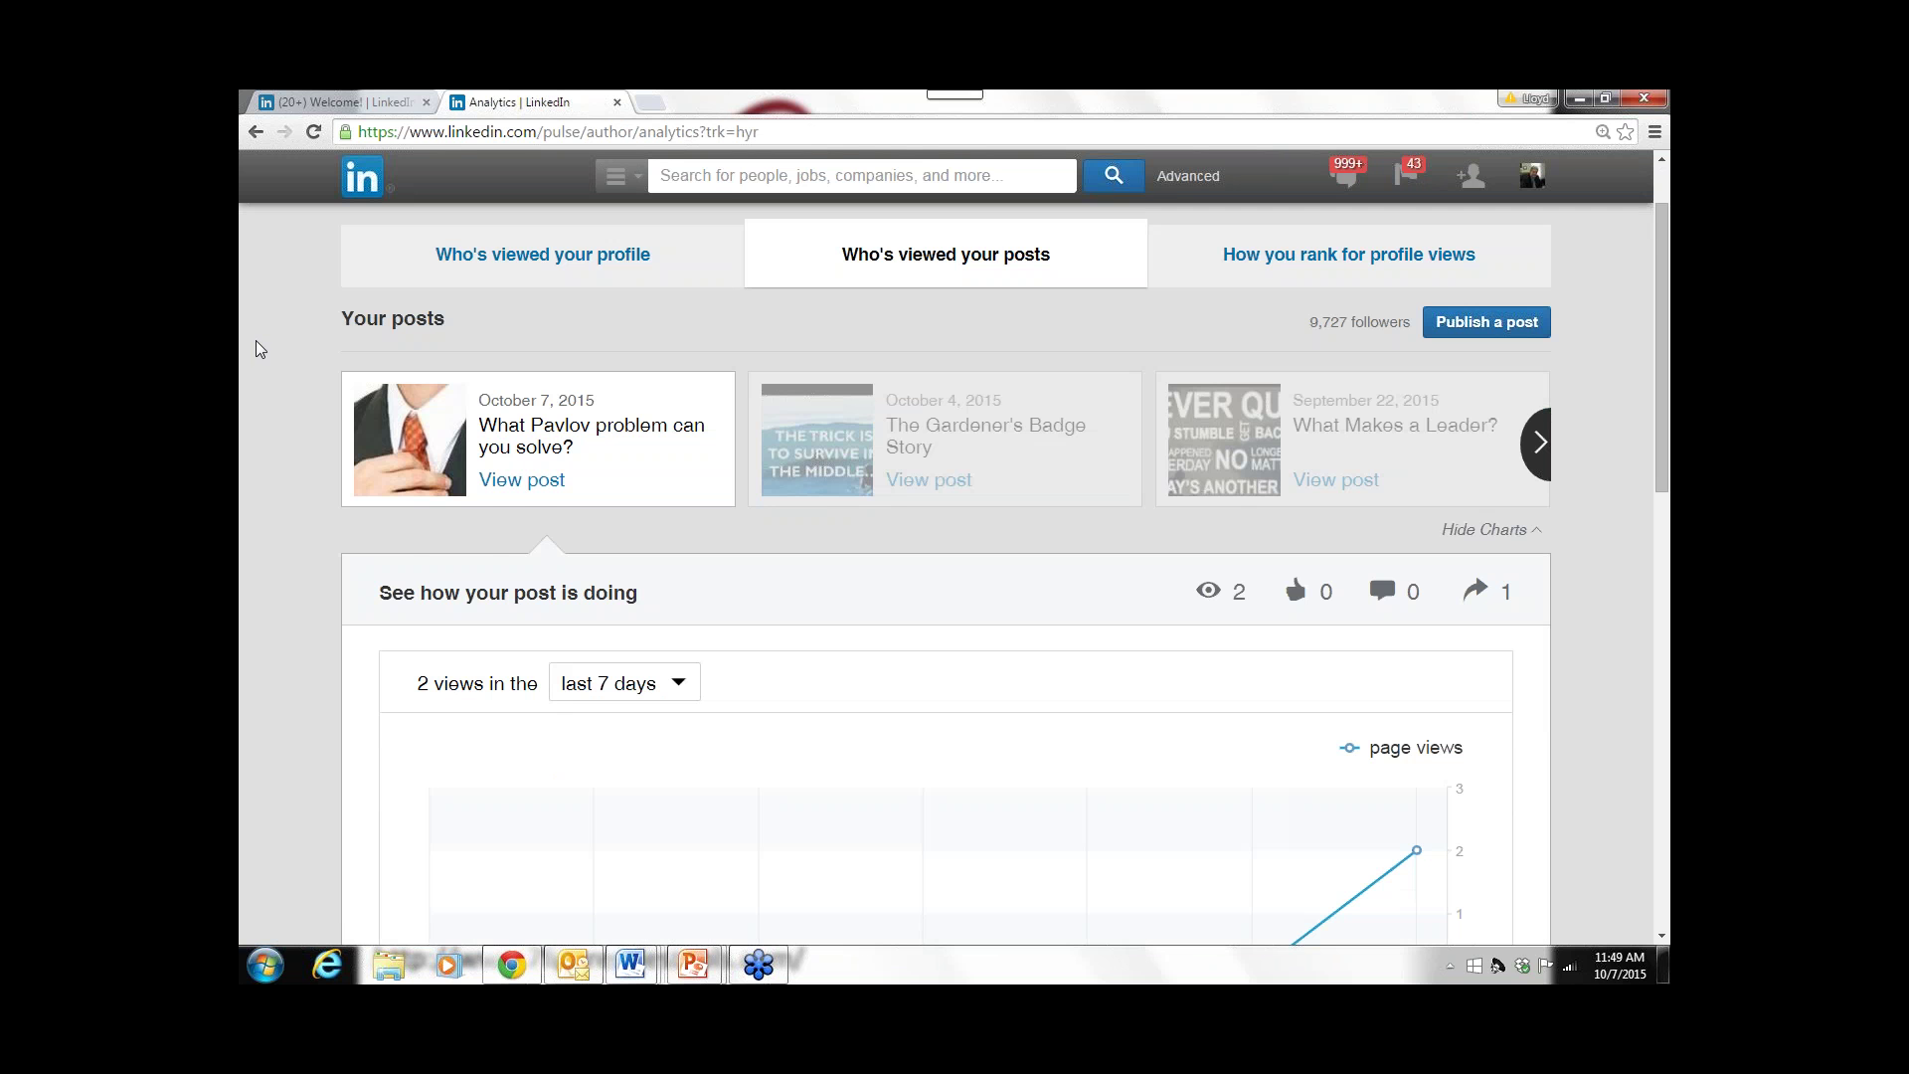
{"action": "scroll", "coordinate": [254, 343], "scroll_direction": "down", "scroll_amount": 4}
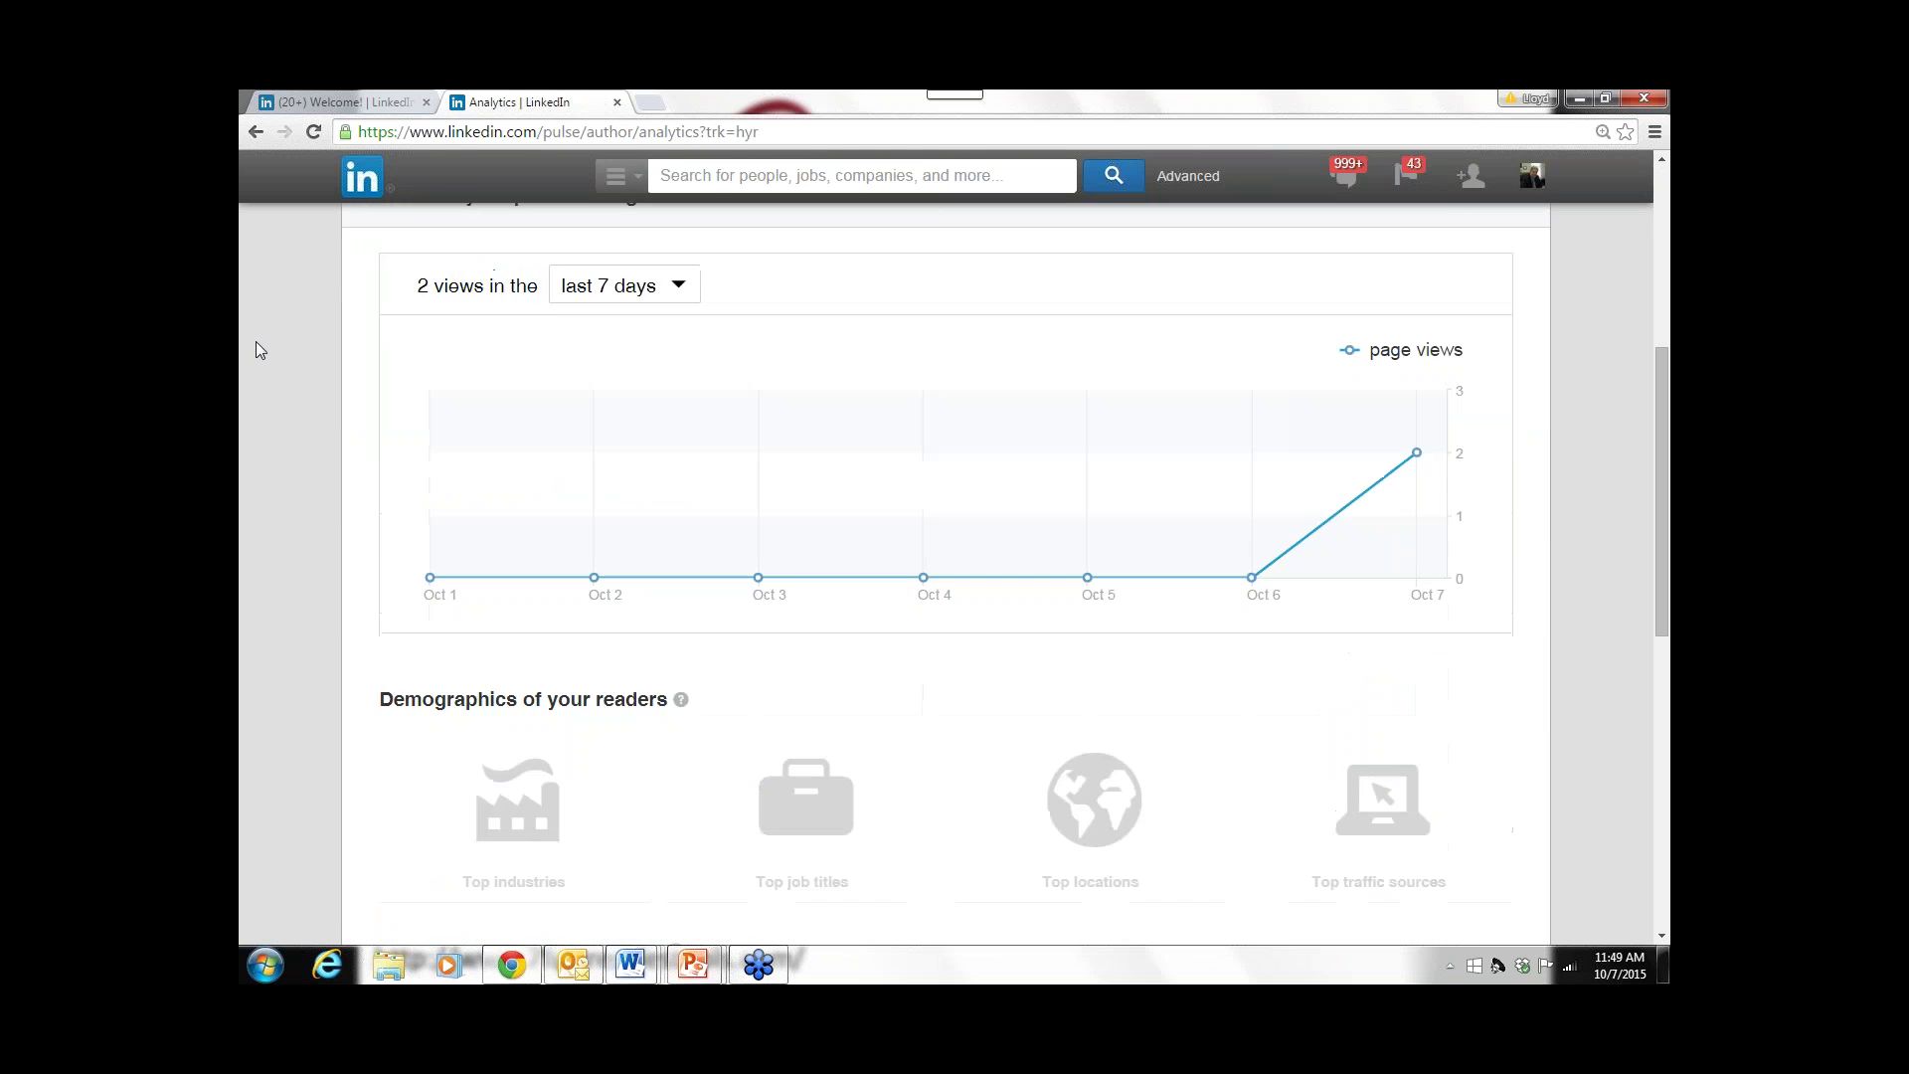
{"action": "scroll", "coordinate": [255, 349], "scroll_direction": "down", "scroll_amount": 3}
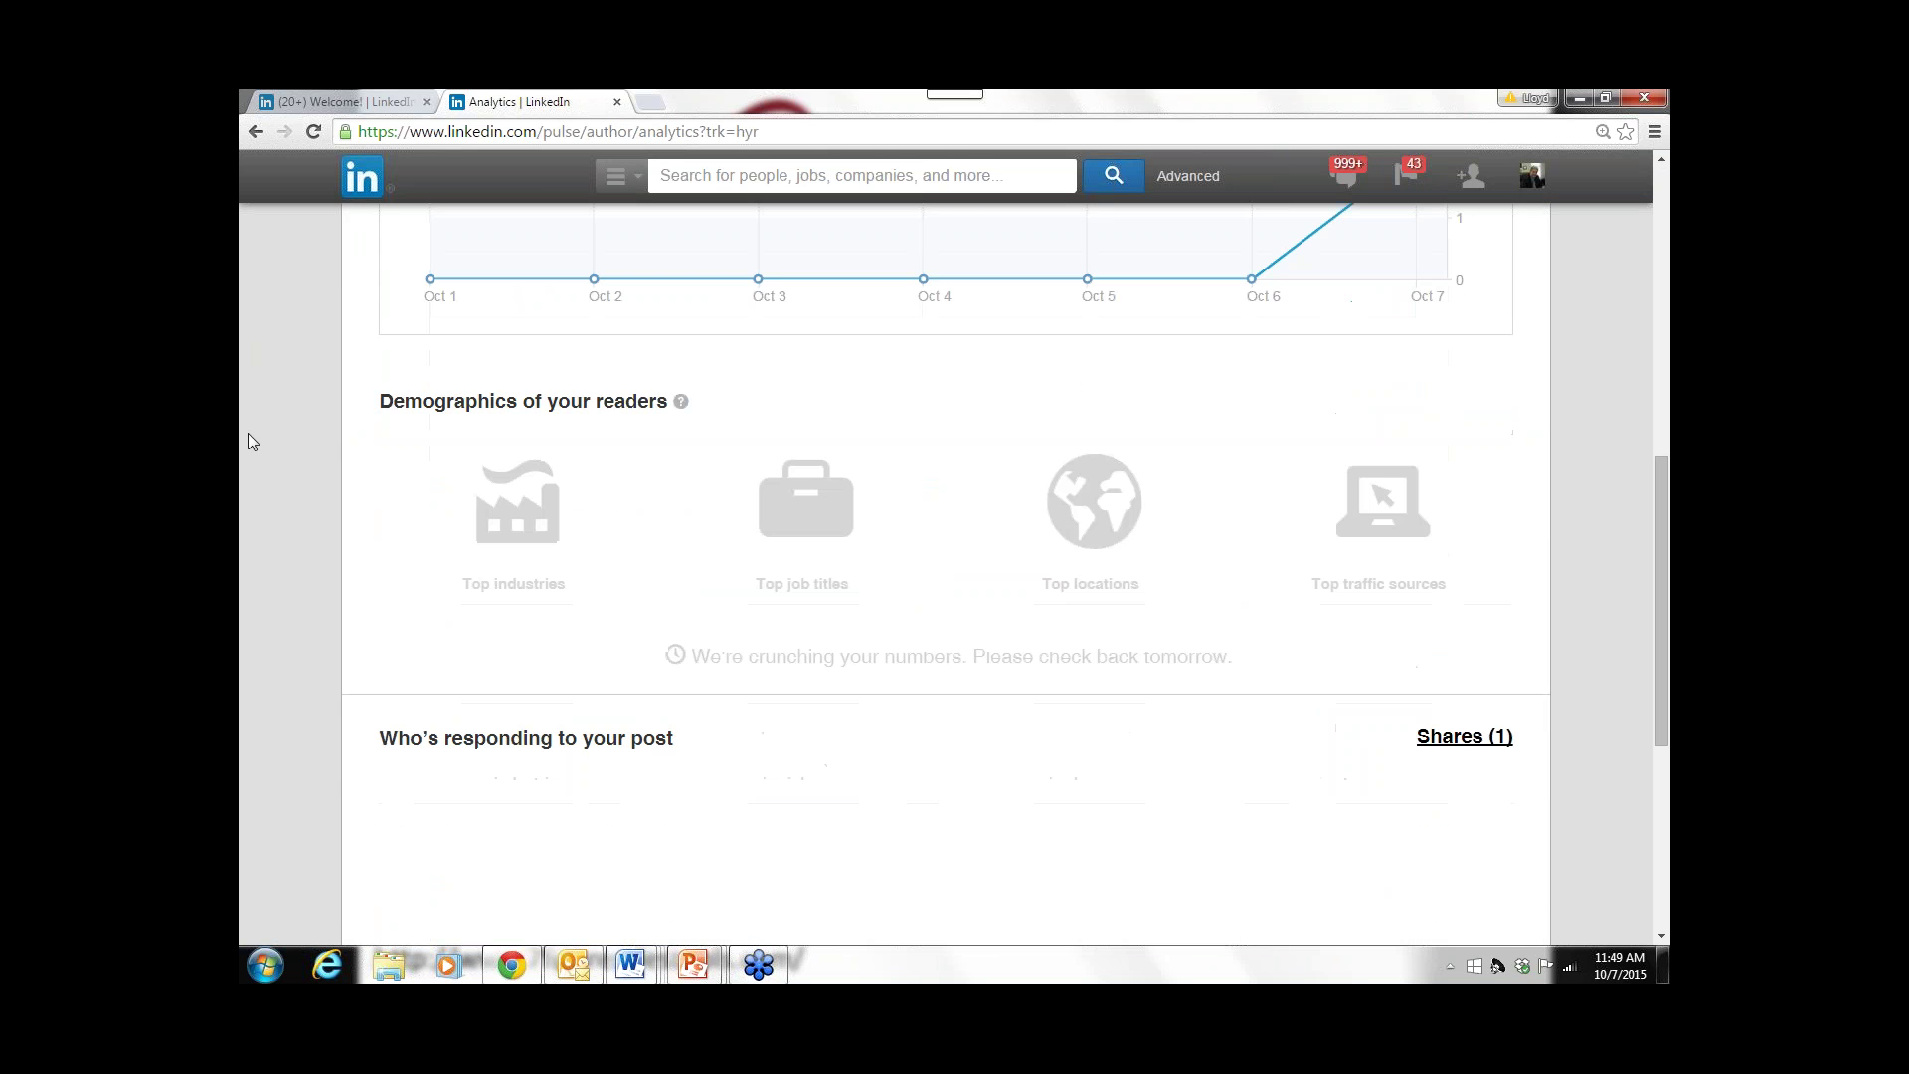
{"action": "scroll", "coordinate": [272, 496], "scroll_direction": "down", "scroll_amount": 2}
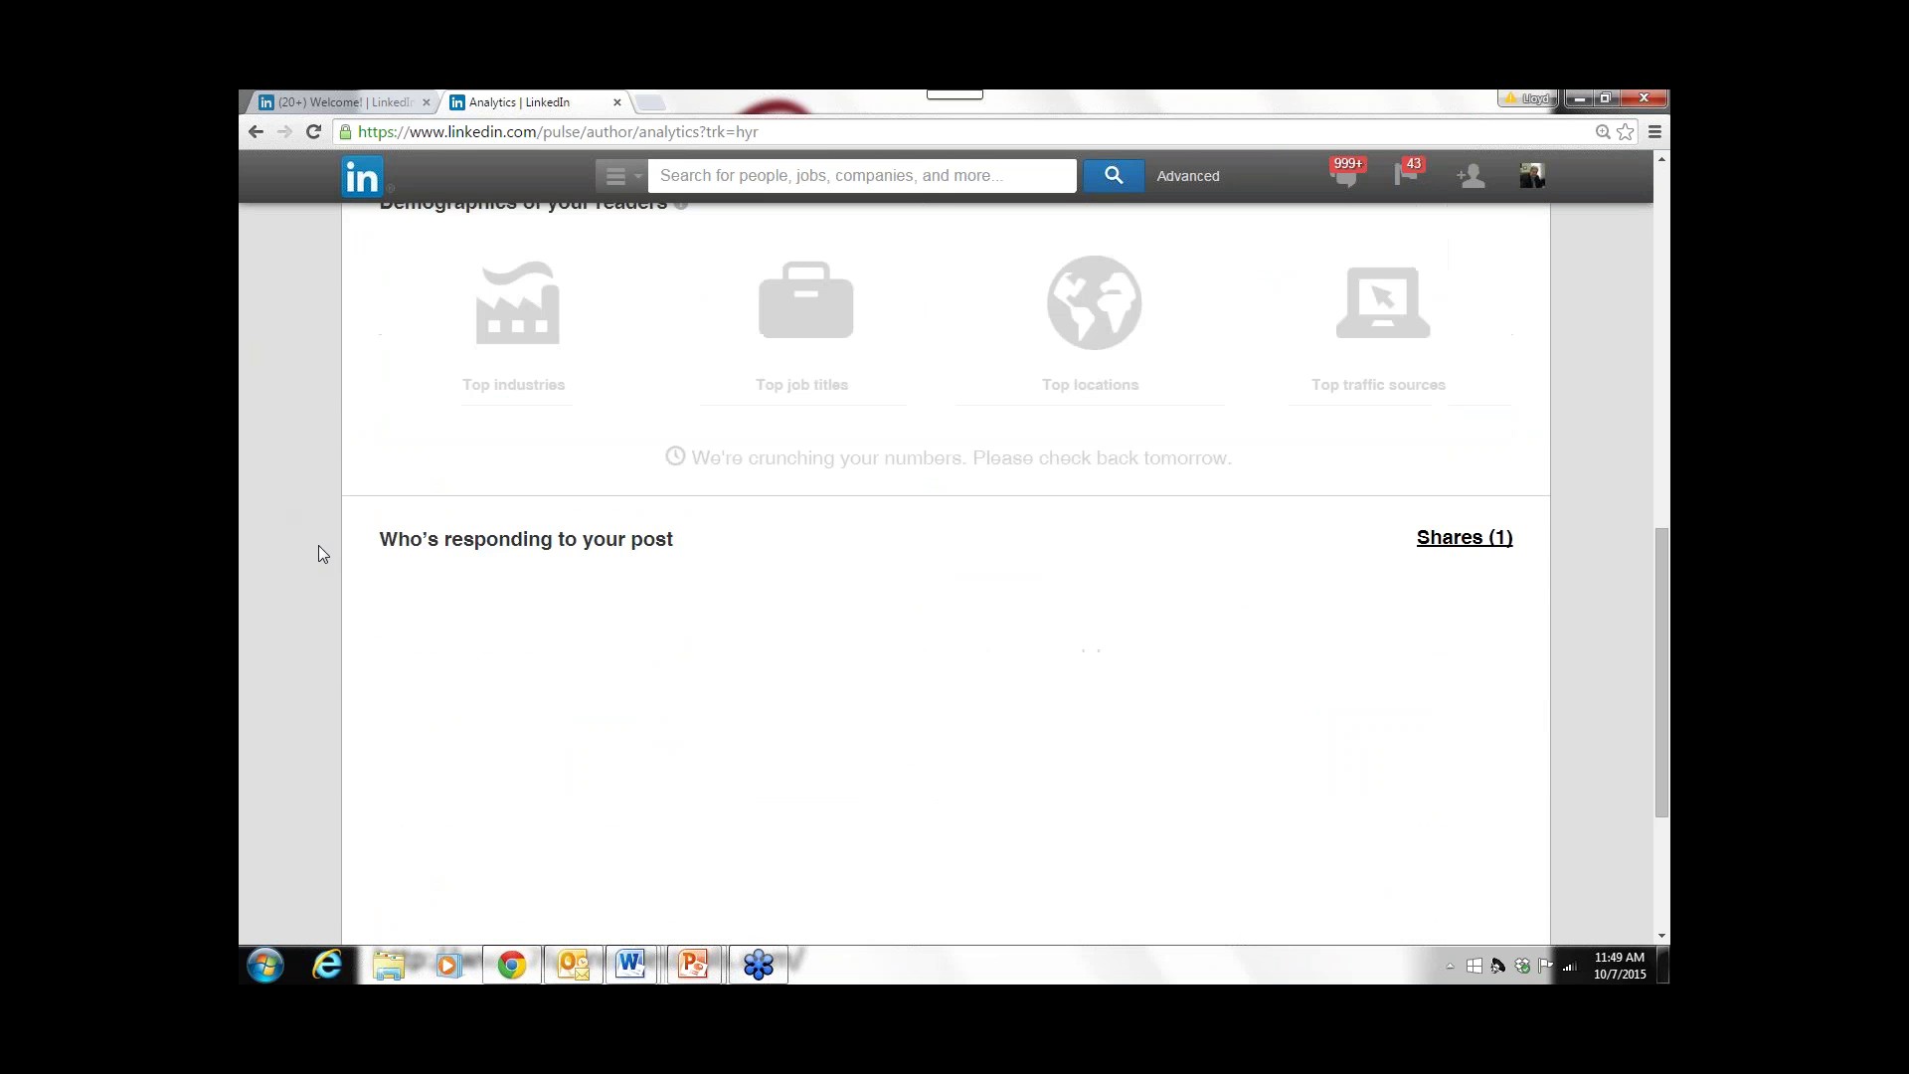
{"action": "scroll", "coordinate": [318, 546], "scroll_direction": "down", "scroll_amount": 3}
{"action": "scroll", "coordinate": [298, 558], "scroll_direction": "up", "scroll_amount": 6}
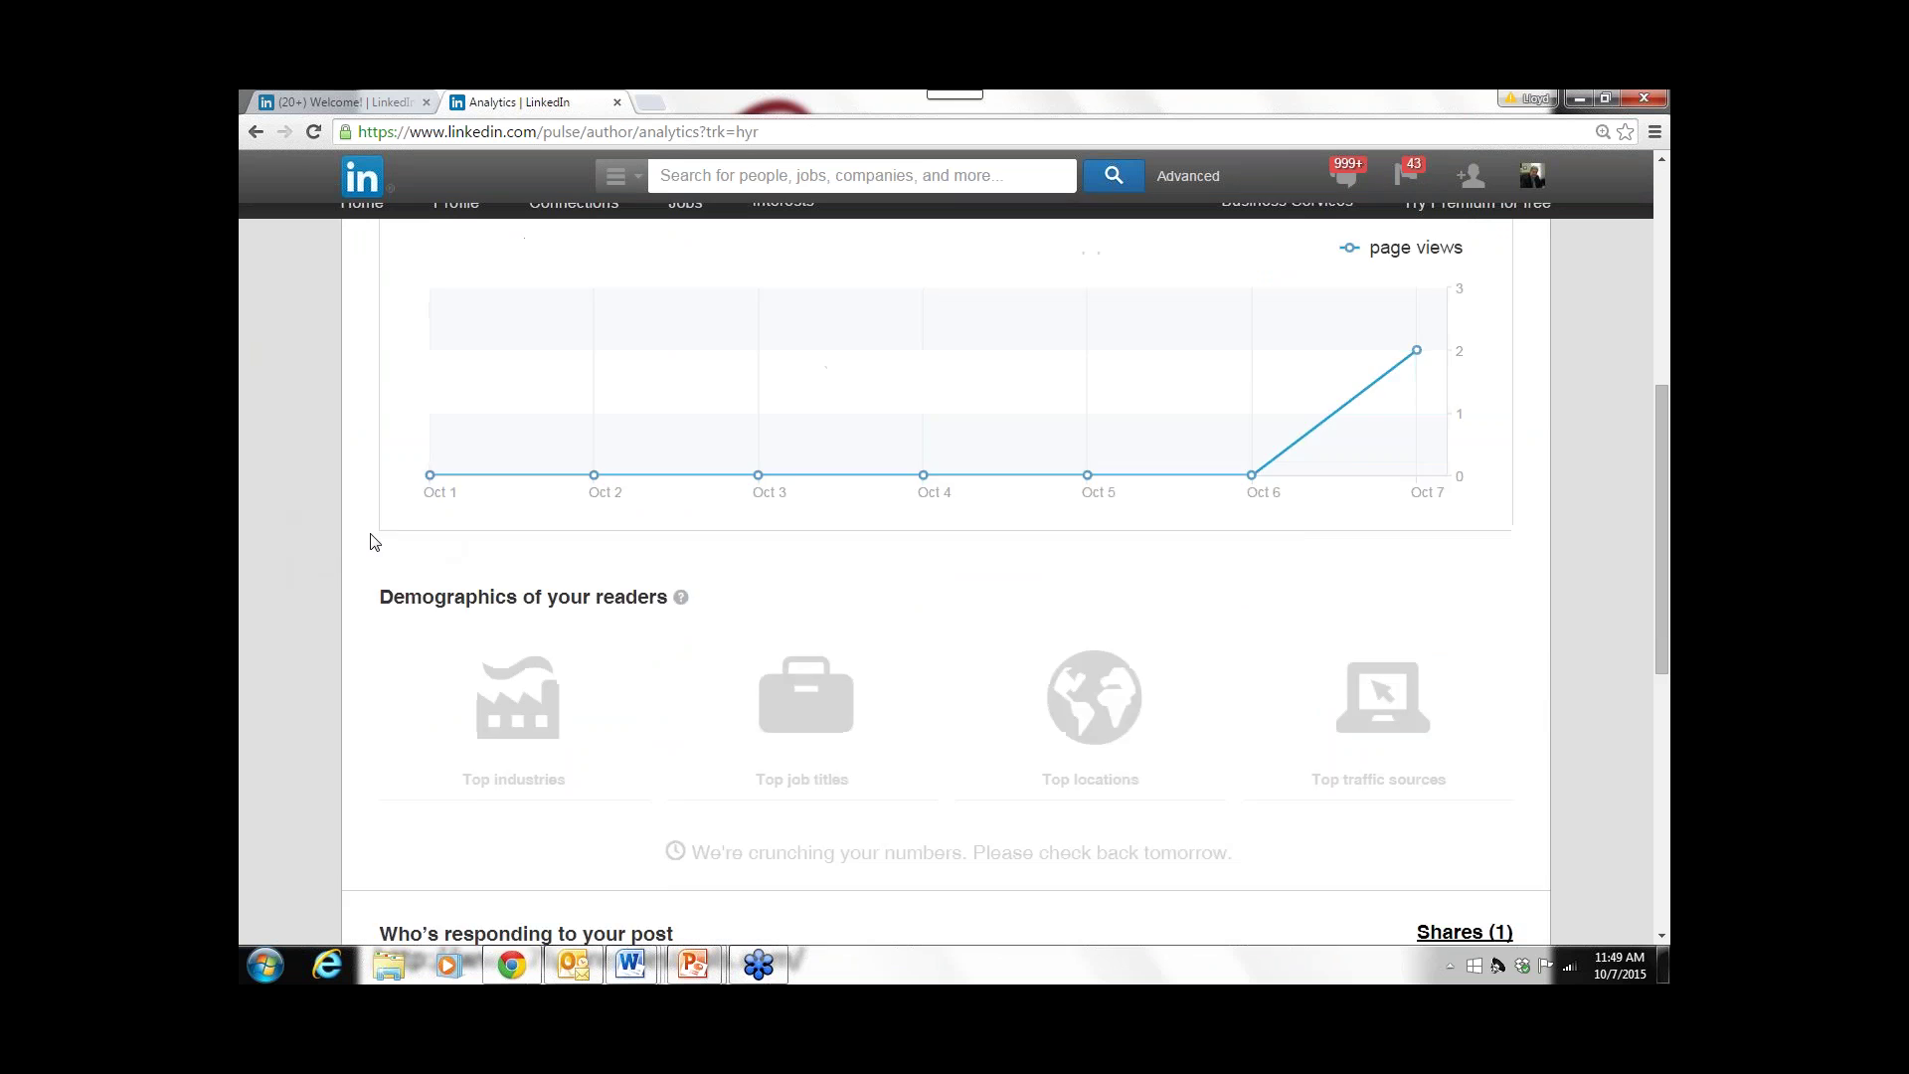
{"action": "scroll", "coordinate": [374, 542], "scroll_direction": "up", "scroll_amount": 6}
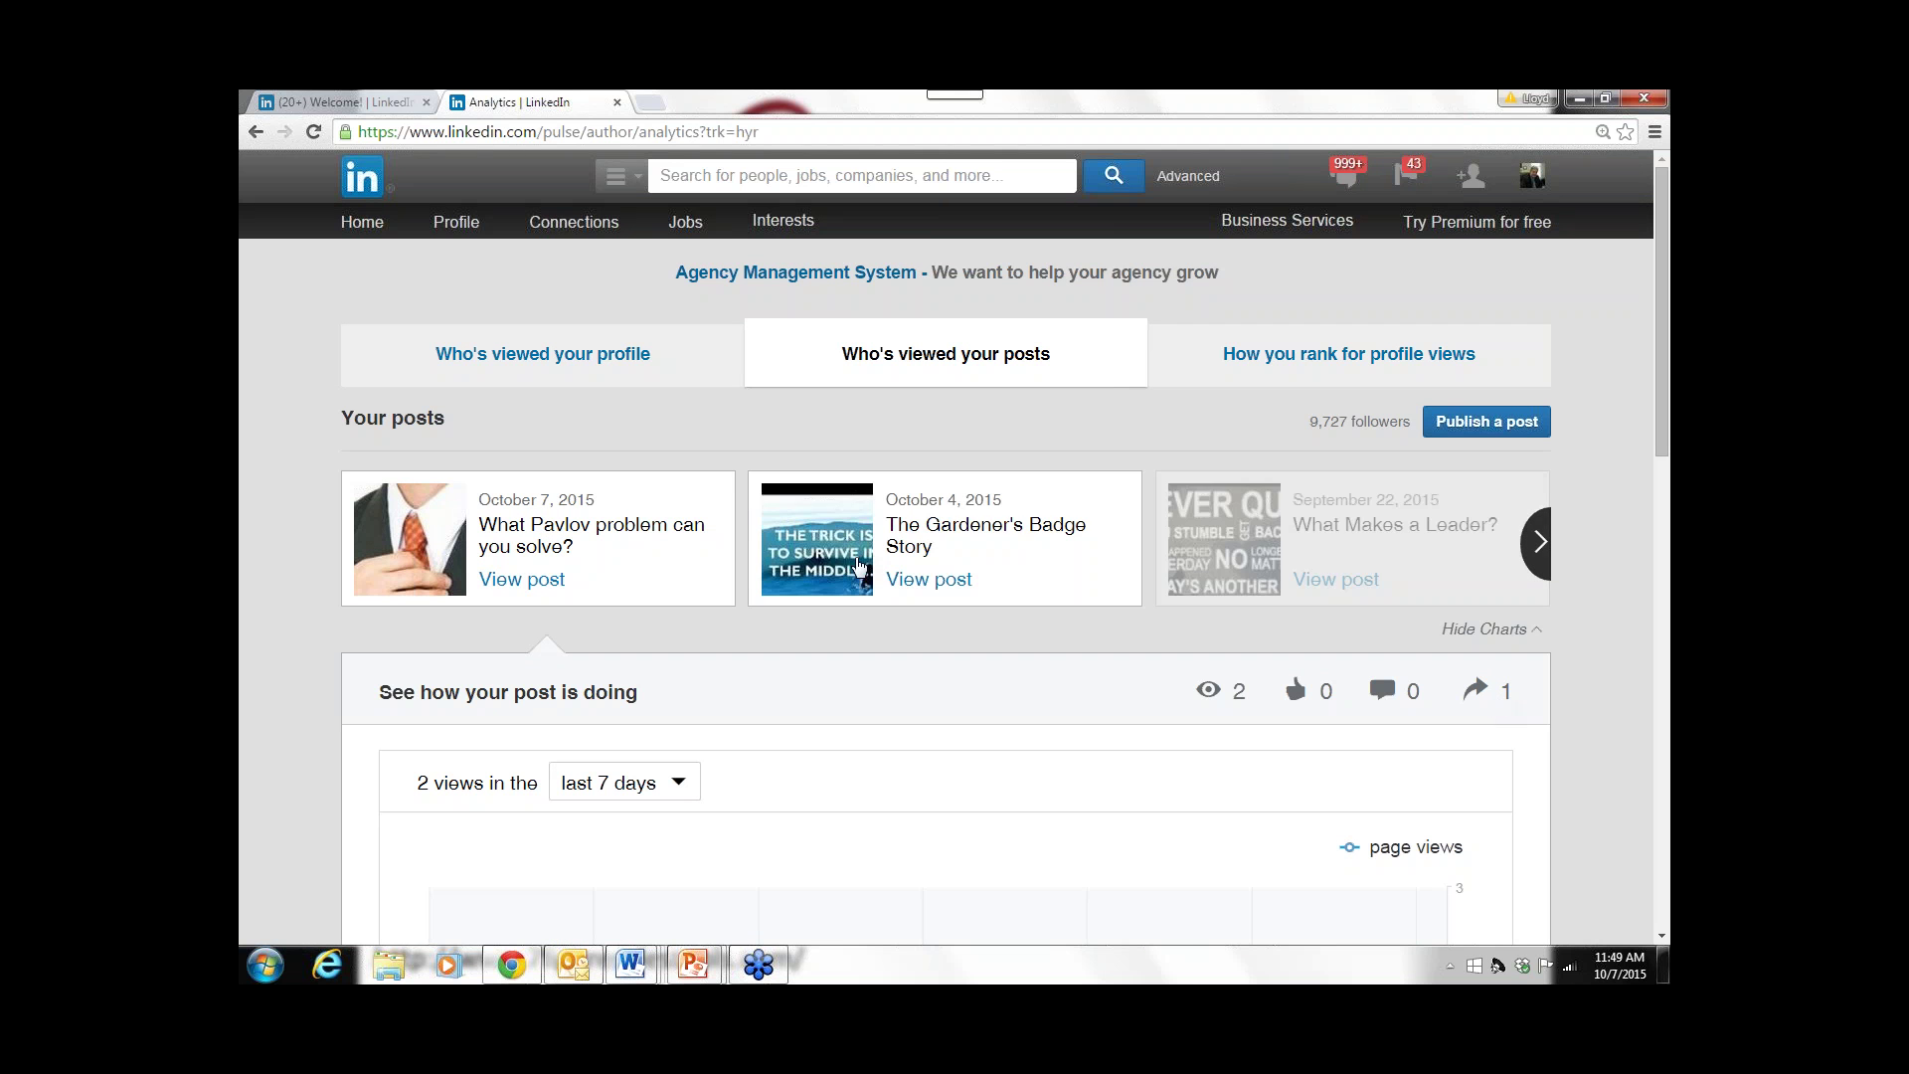
- View the statistics of the post "What Makes a Leader?"
{"action": "left_click", "coordinate": [1250, 544]}
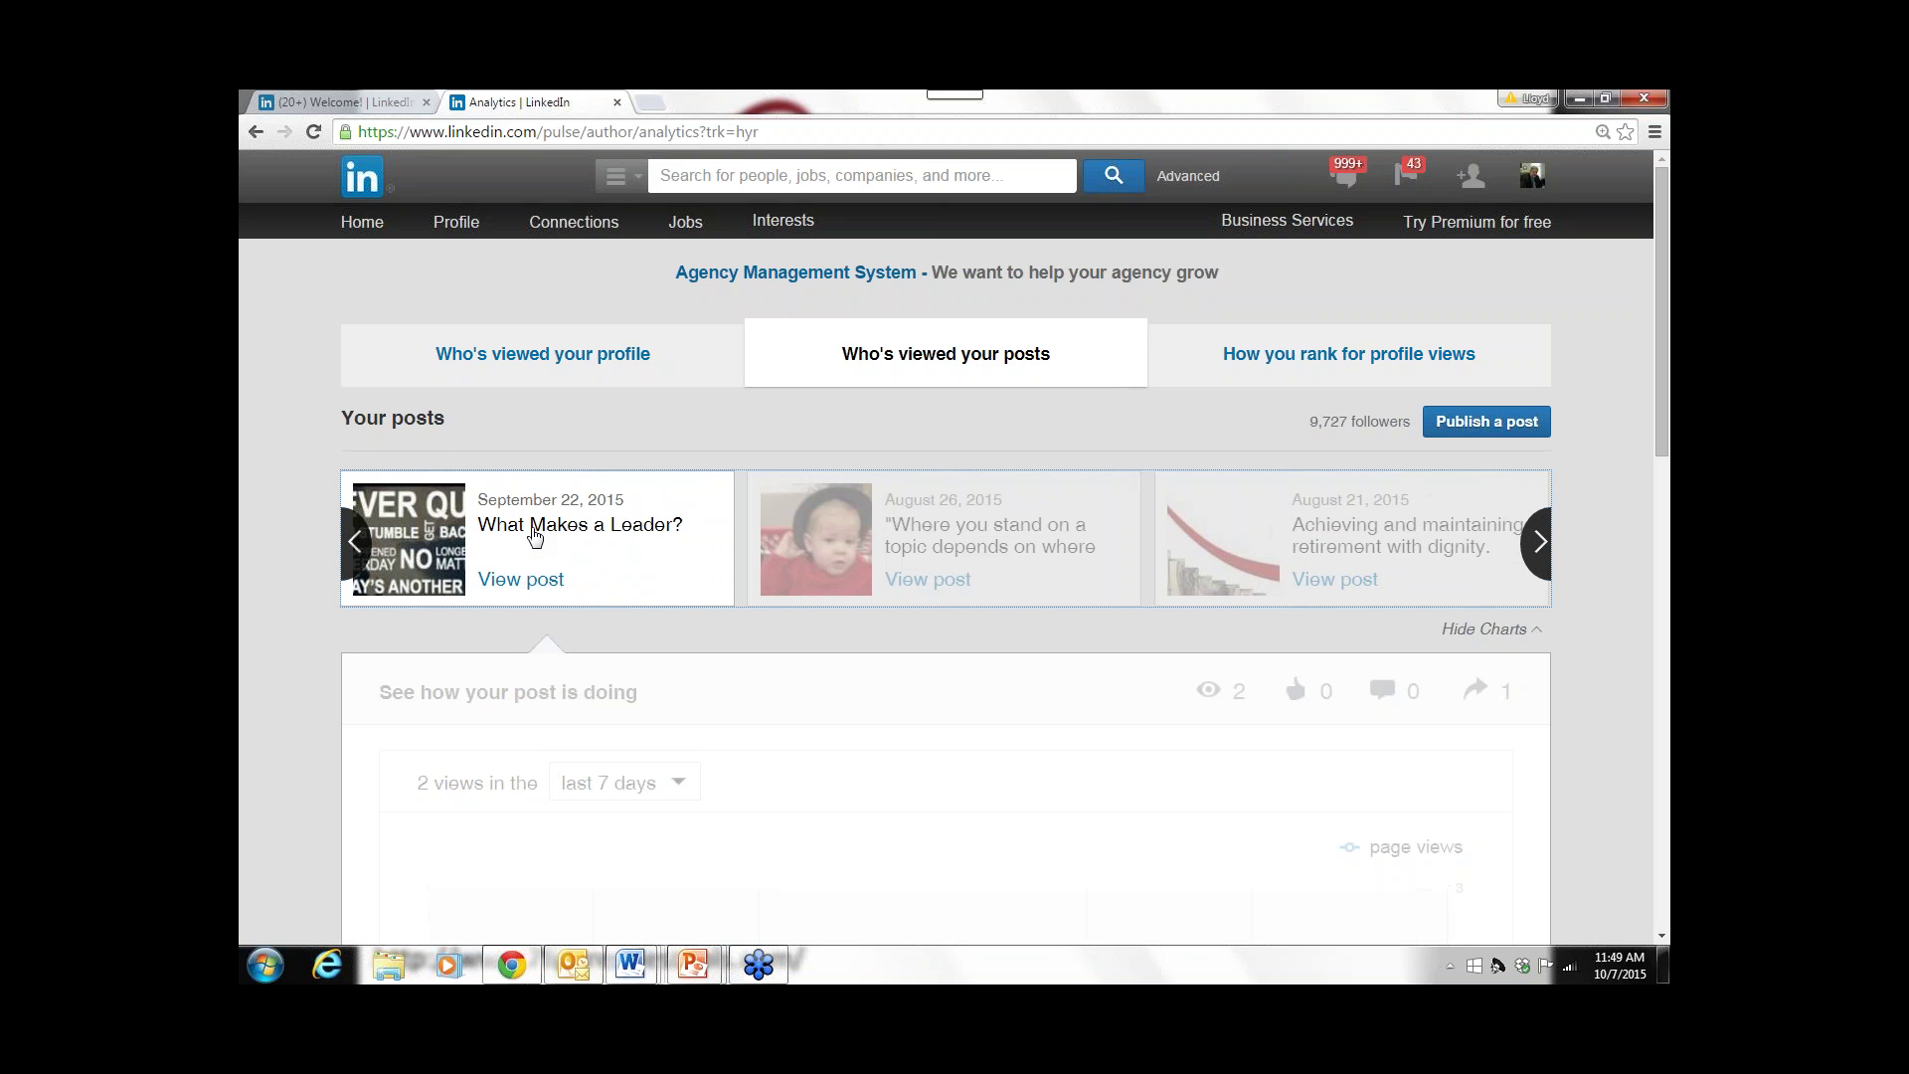
{"action": "scroll", "coordinate": [375, 566], "scroll_direction": "down", "scroll_amount": 3}
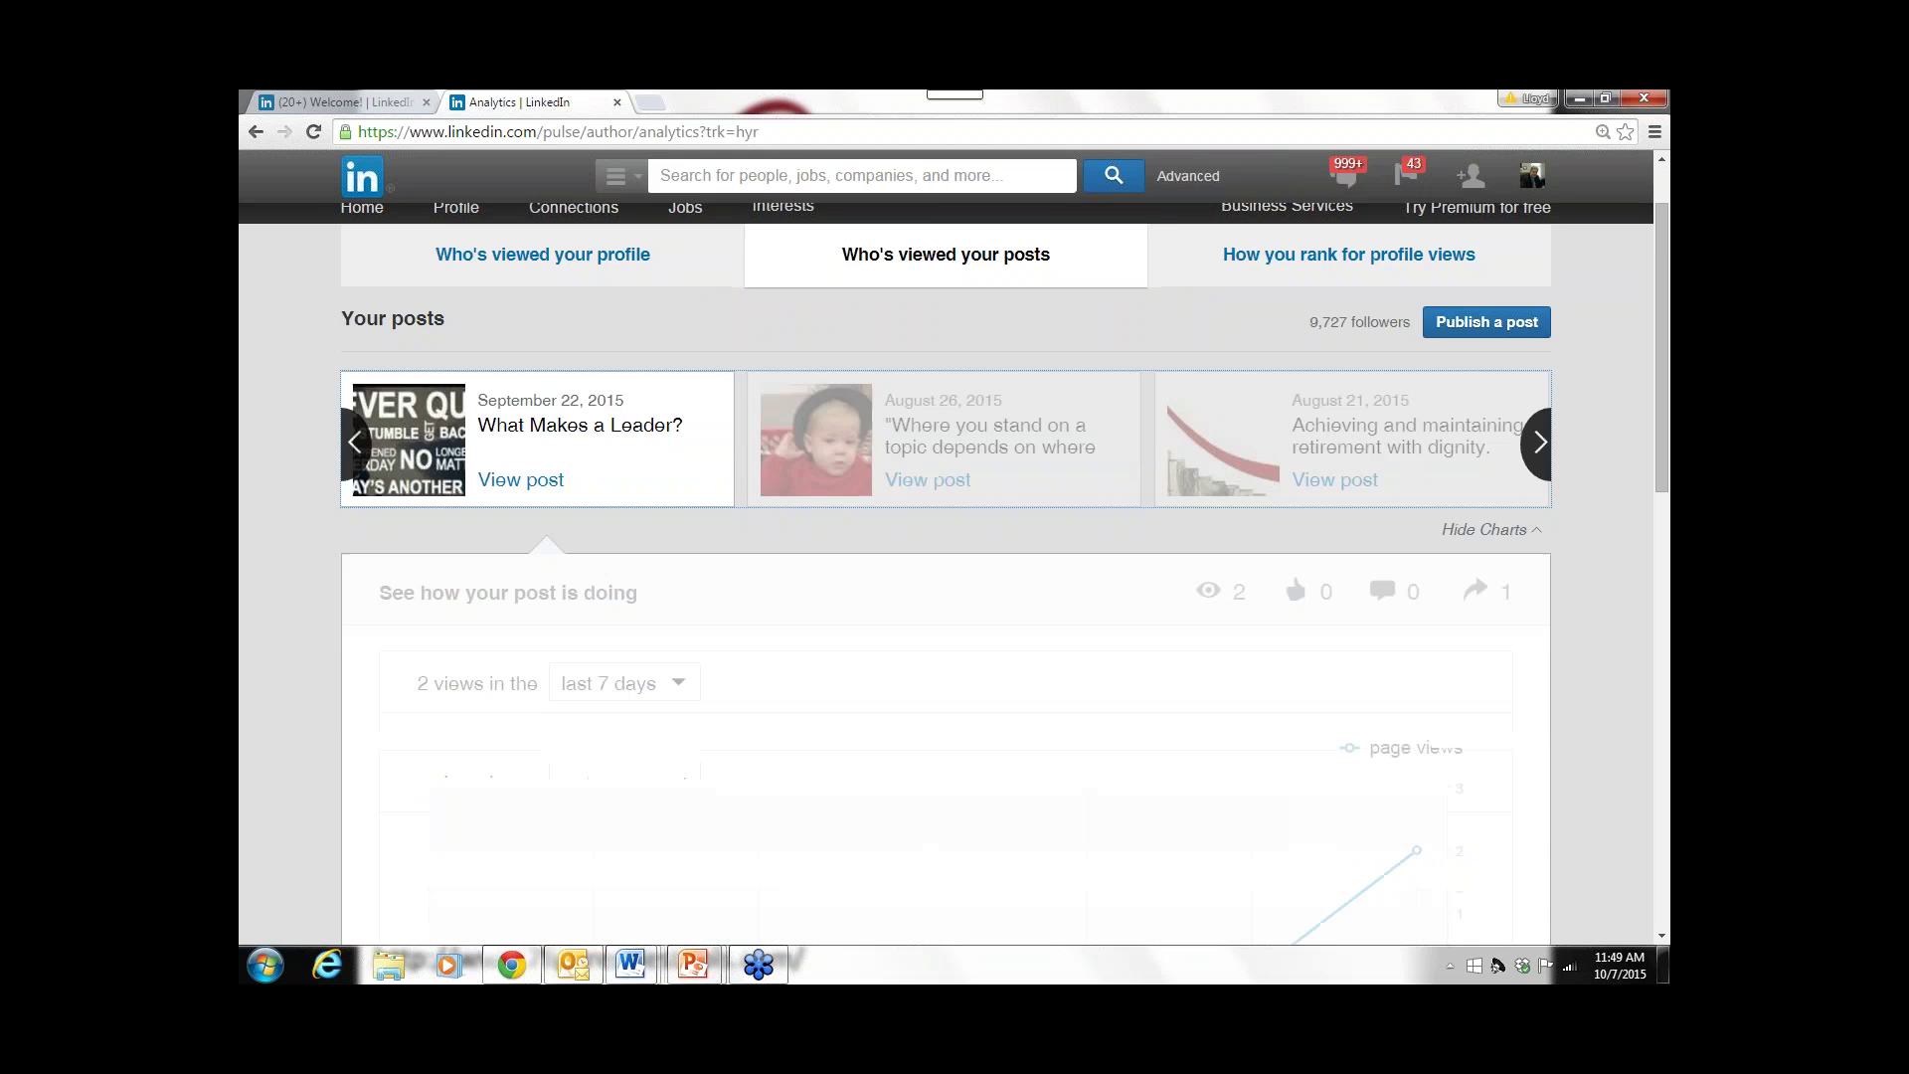
{"action": "scroll", "coordinate": [308, 595], "scroll_direction": "up", "scroll_amount": 3}
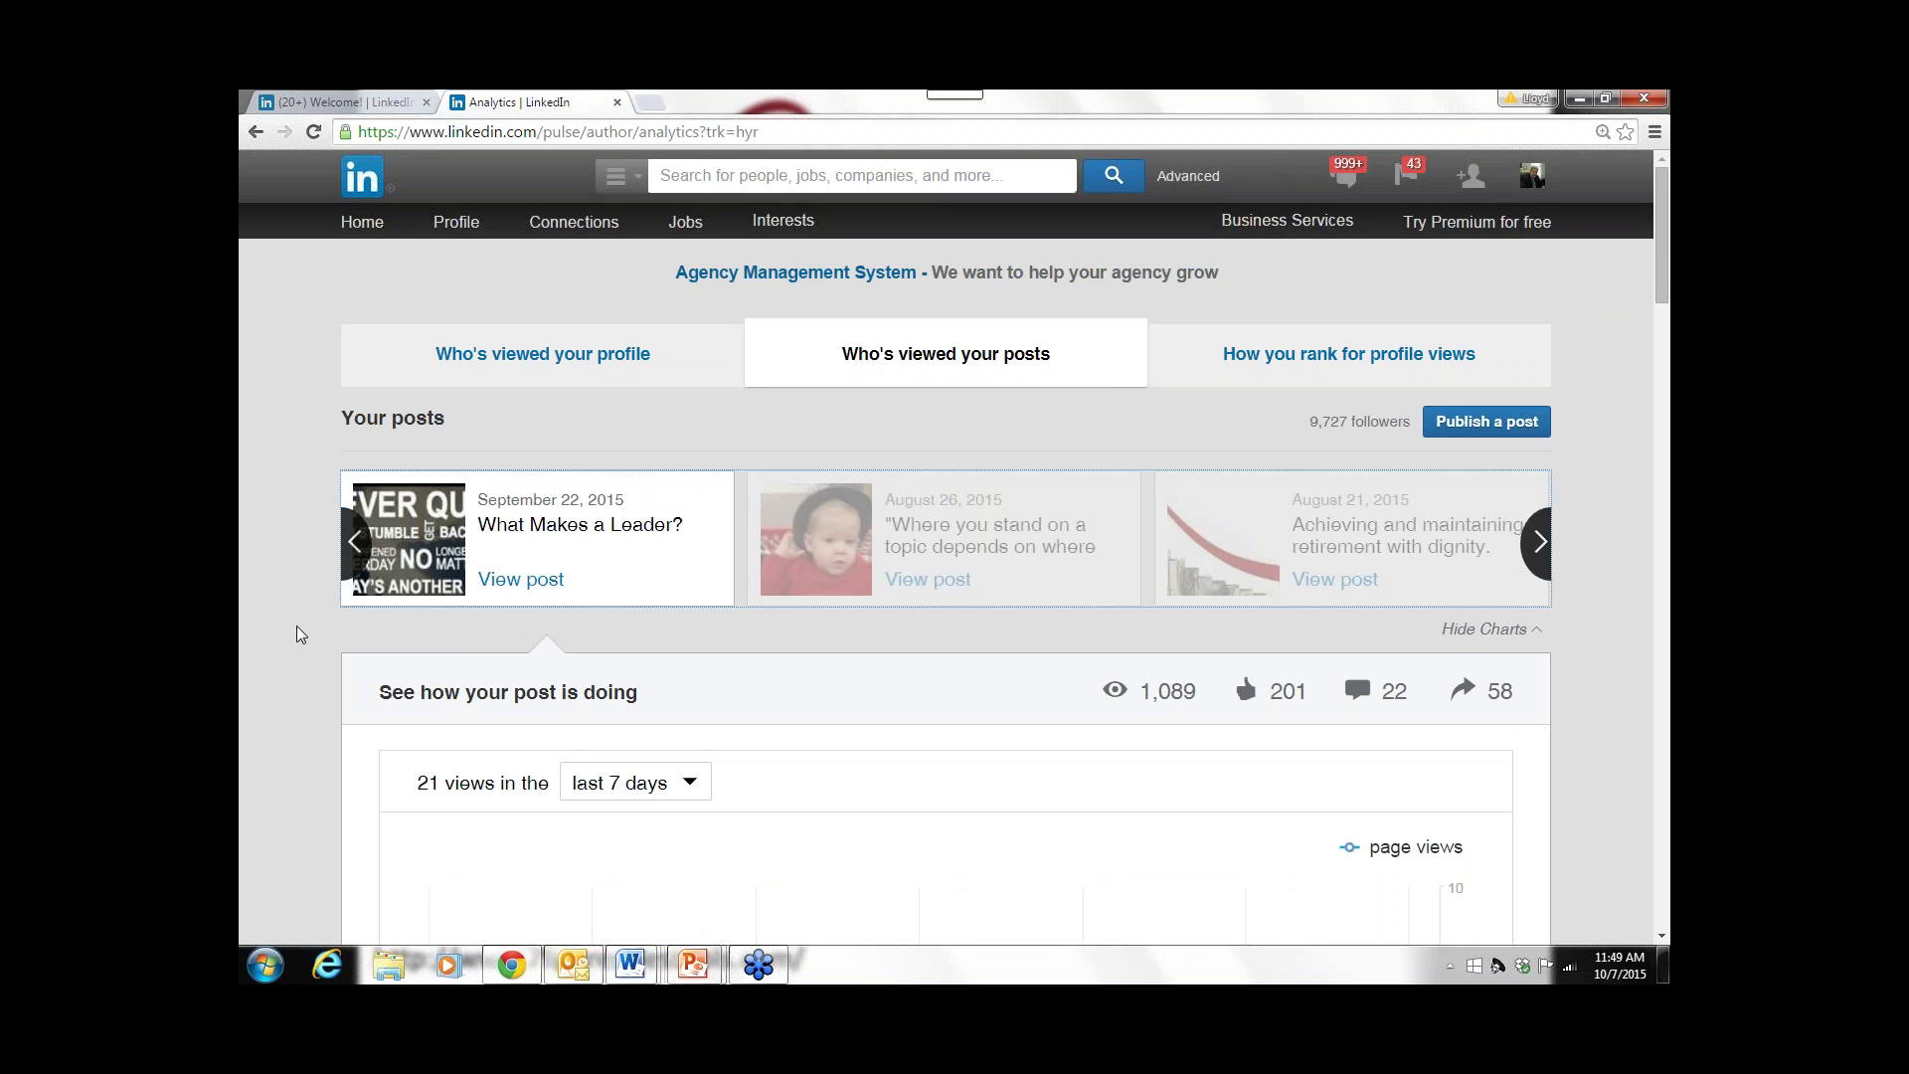
- Examine the reader demographics of the post "What Makes a Leader?" and look through the people who shared it
{"action": "scroll", "coordinate": [288, 642], "scroll_direction": "down", "scroll_amount": 6}
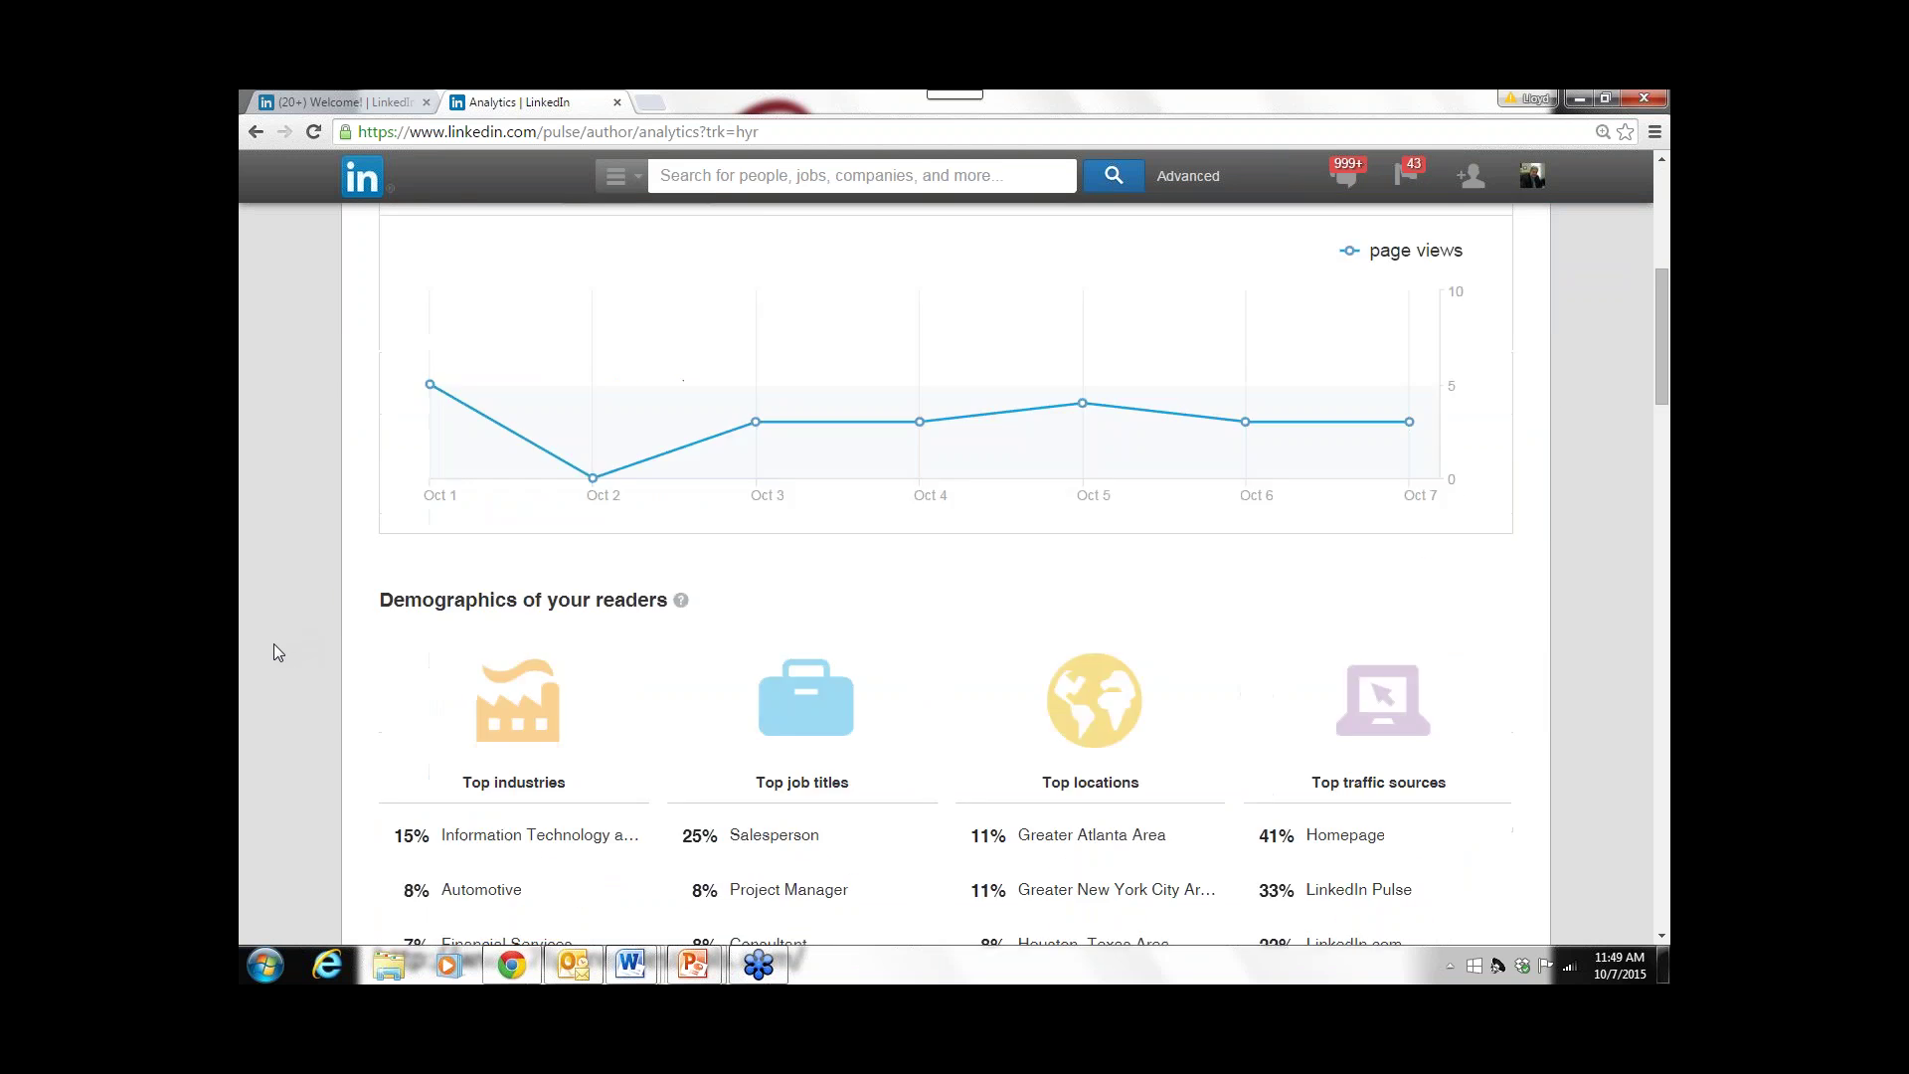
{"action": "scroll", "coordinate": [275, 646], "scroll_direction": "down", "scroll_amount": 2}
{"action": "scroll", "coordinate": [277, 648], "scroll_direction": "down", "scroll_amount": 1}
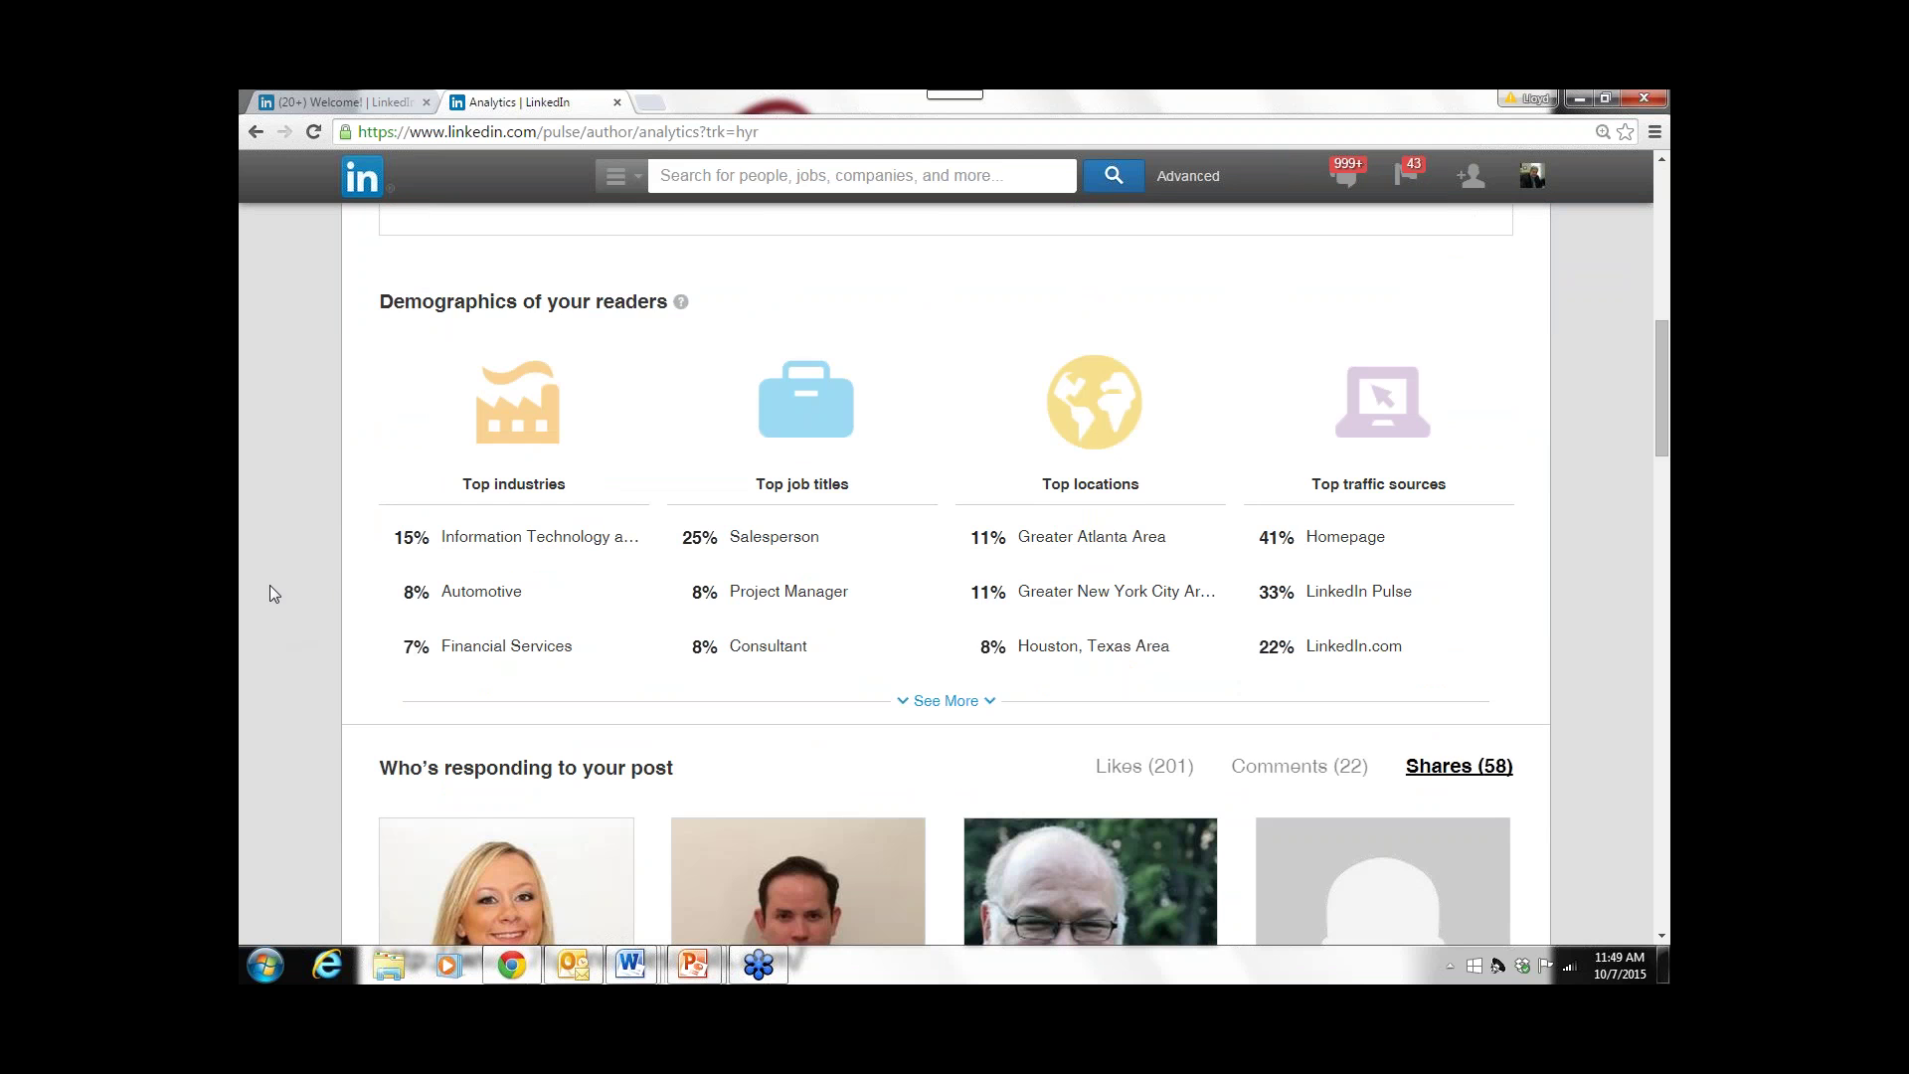
{"action": "scroll", "coordinate": [275, 593], "scroll_direction": "down", "scroll_amount": 4}
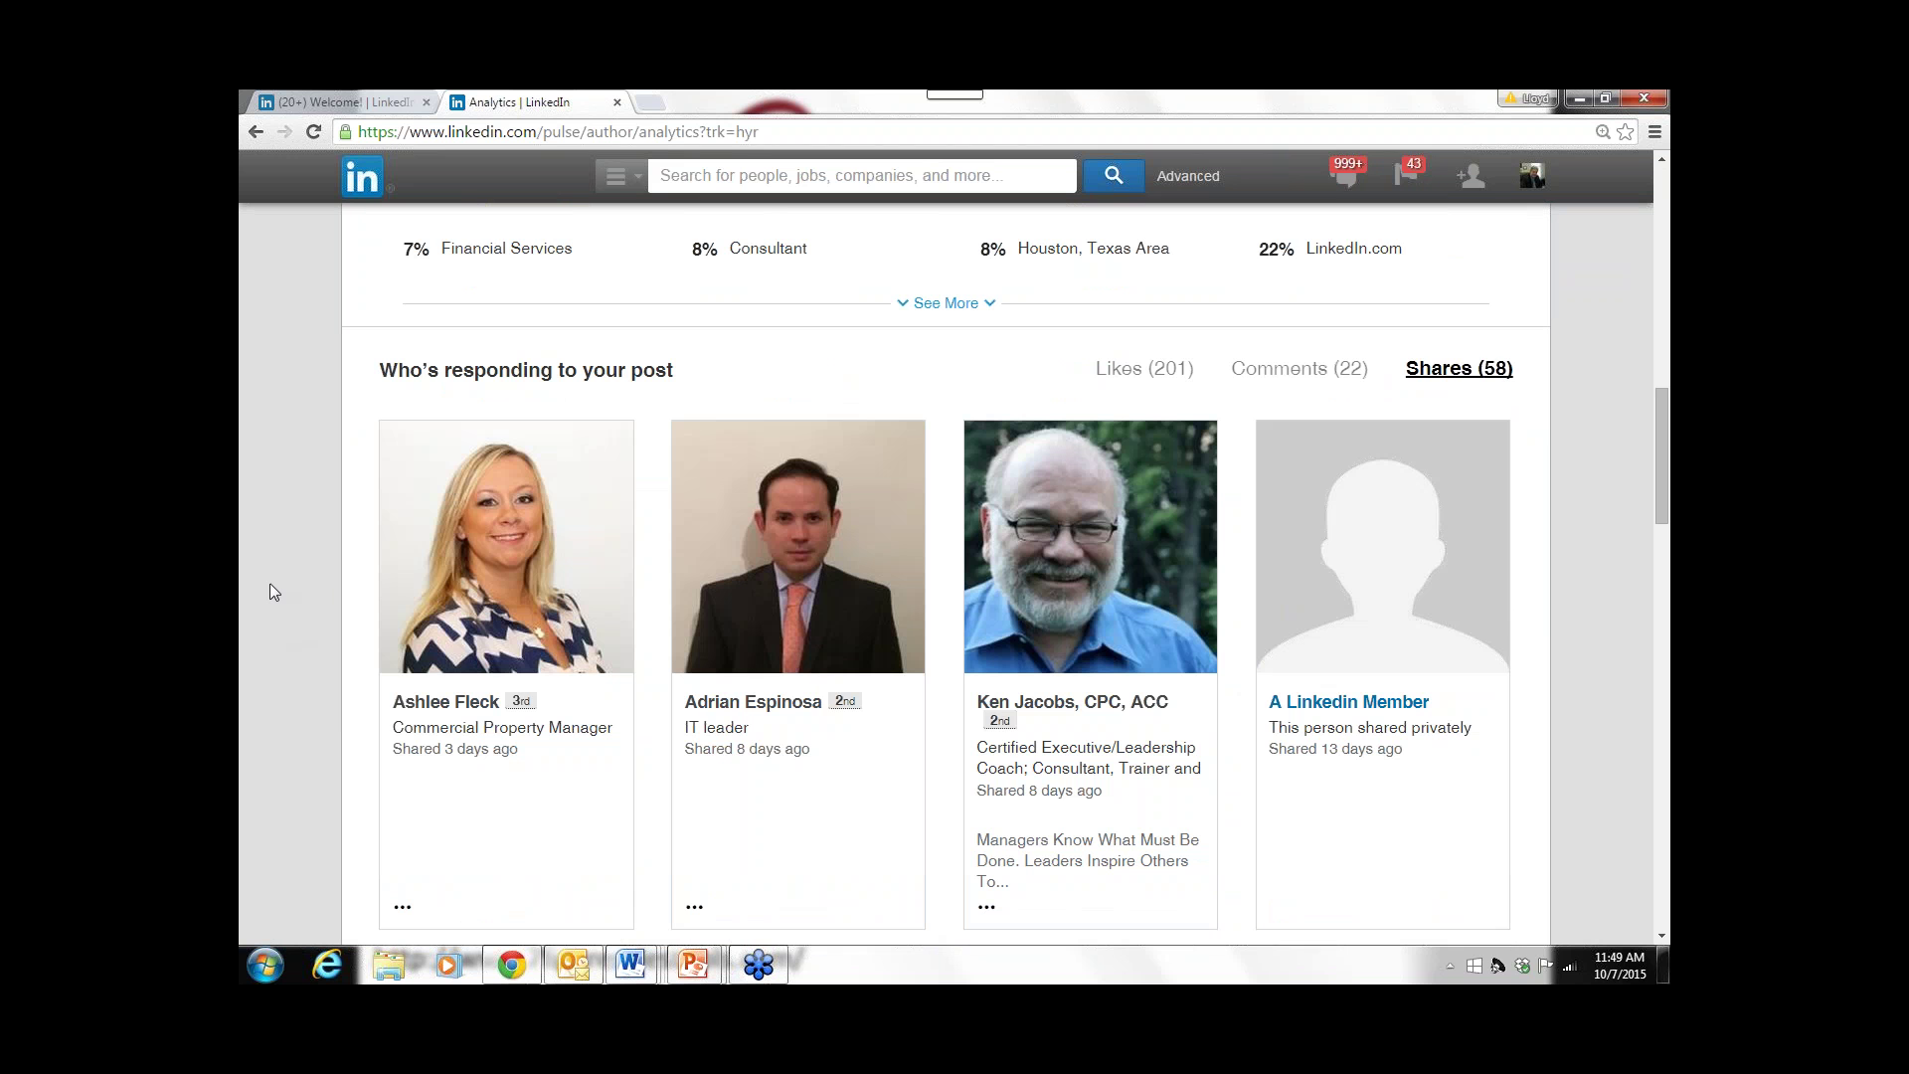
{"action": "scroll", "coordinate": [271, 590], "scroll_direction": "down", "scroll_amount": 3}
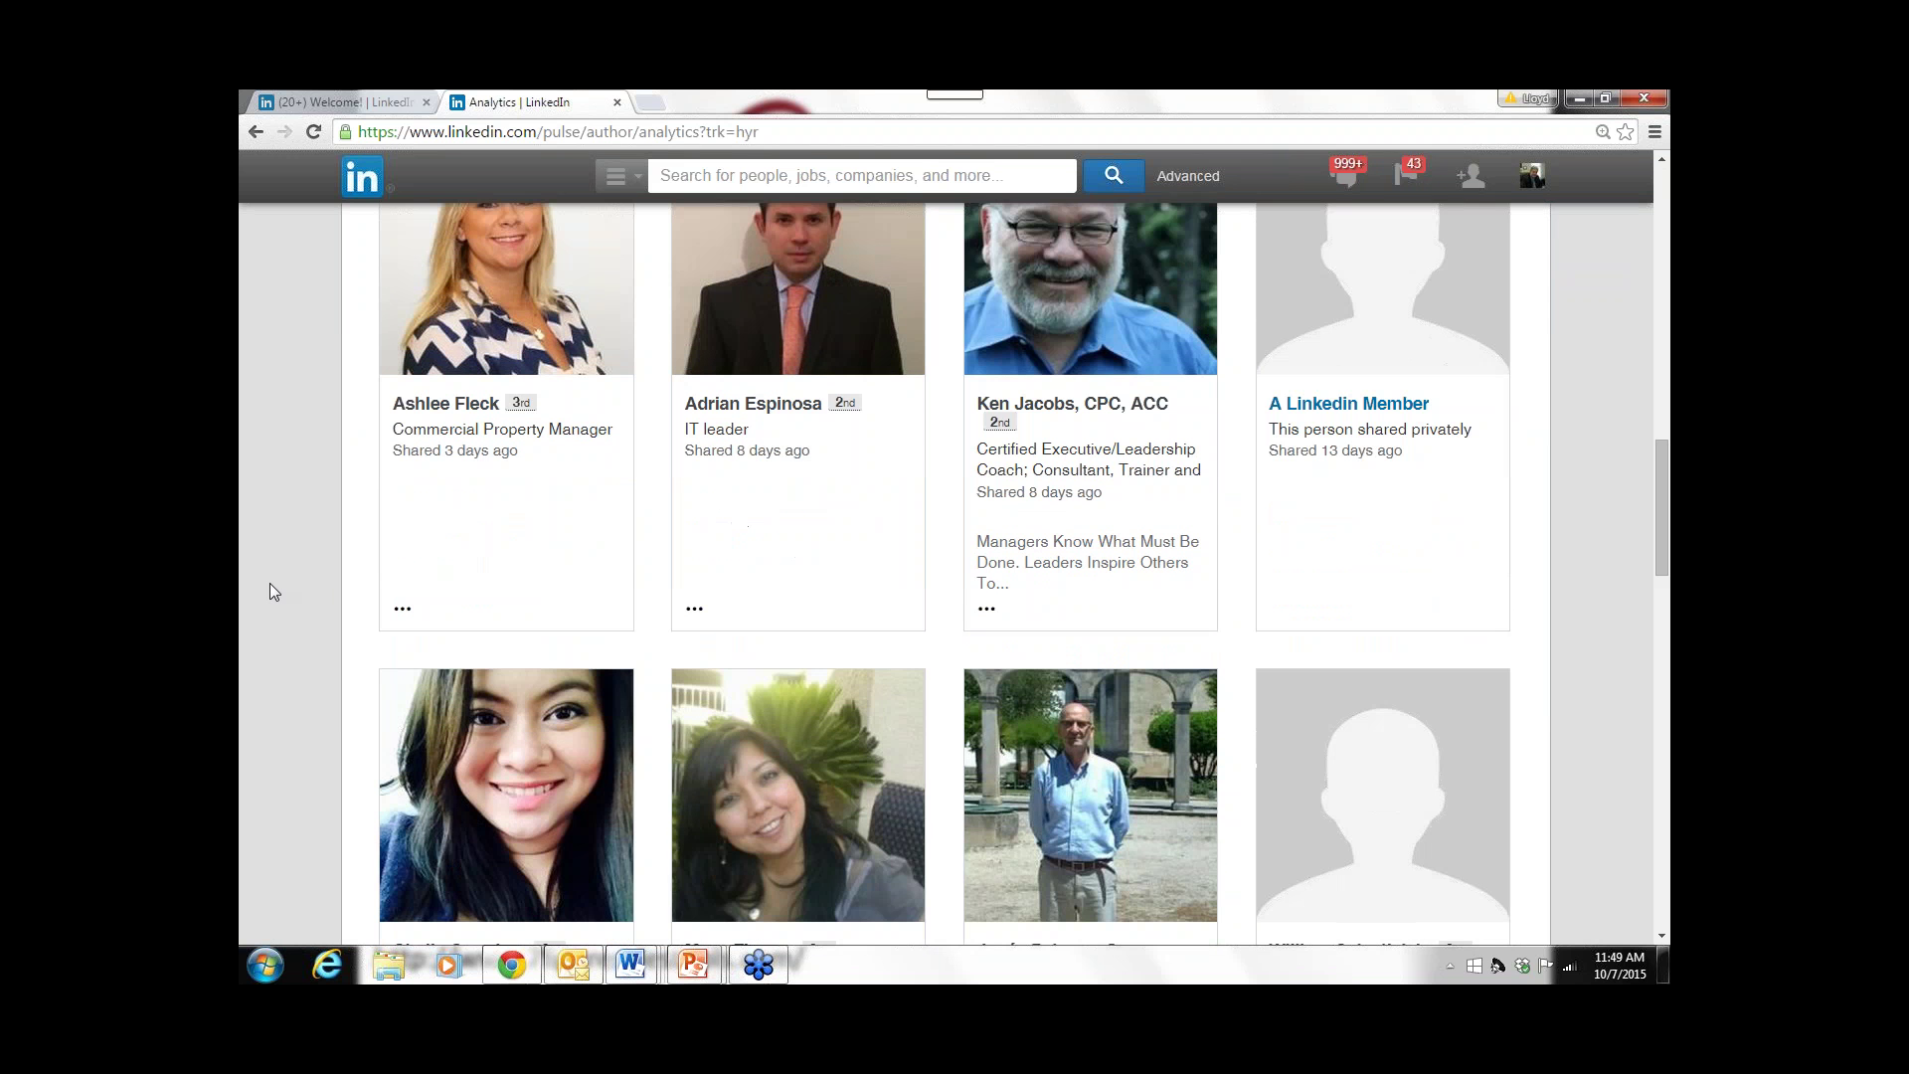
{"action": "scroll", "coordinate": [269, 584], "scroll_direction": "down", "scroll_amount": 9}
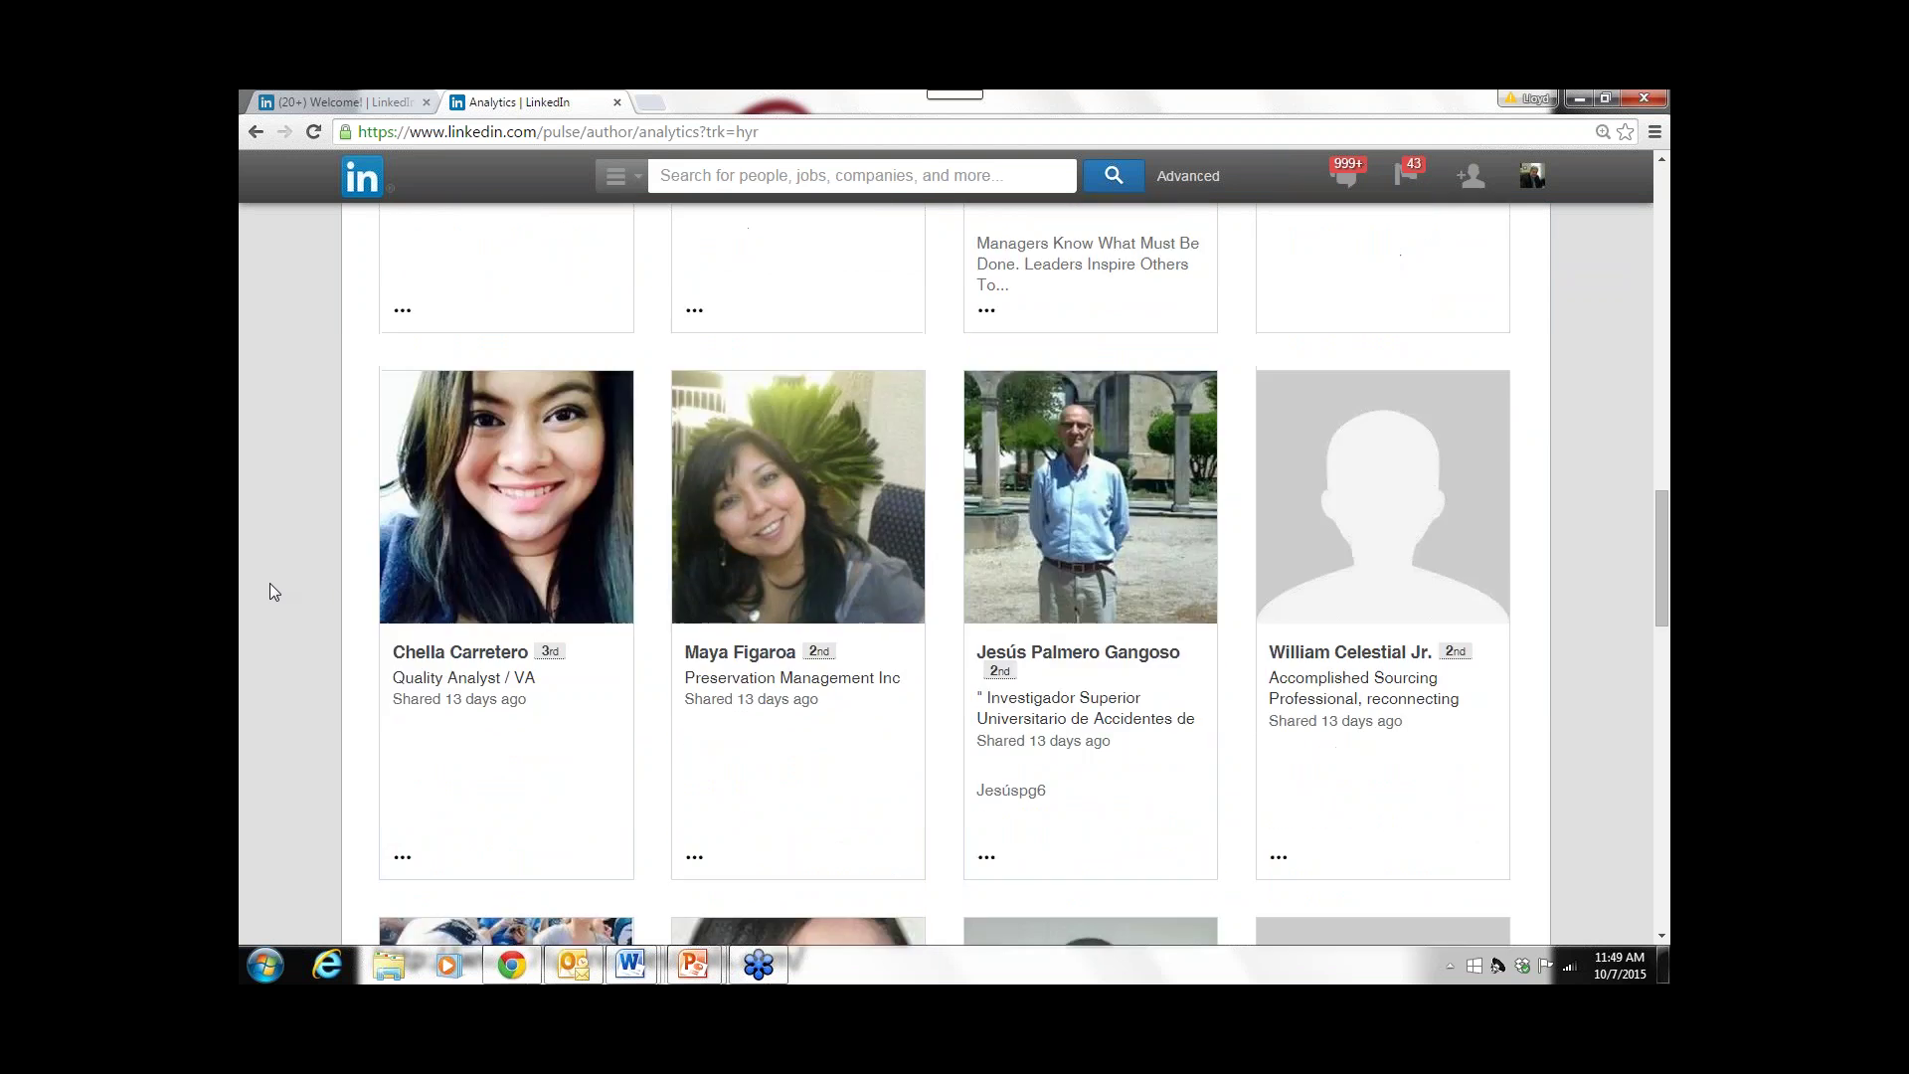
{"action": "scroll", "coordinate": [271, 582], "scroll_direction": "down", "scroll_amount": 11}
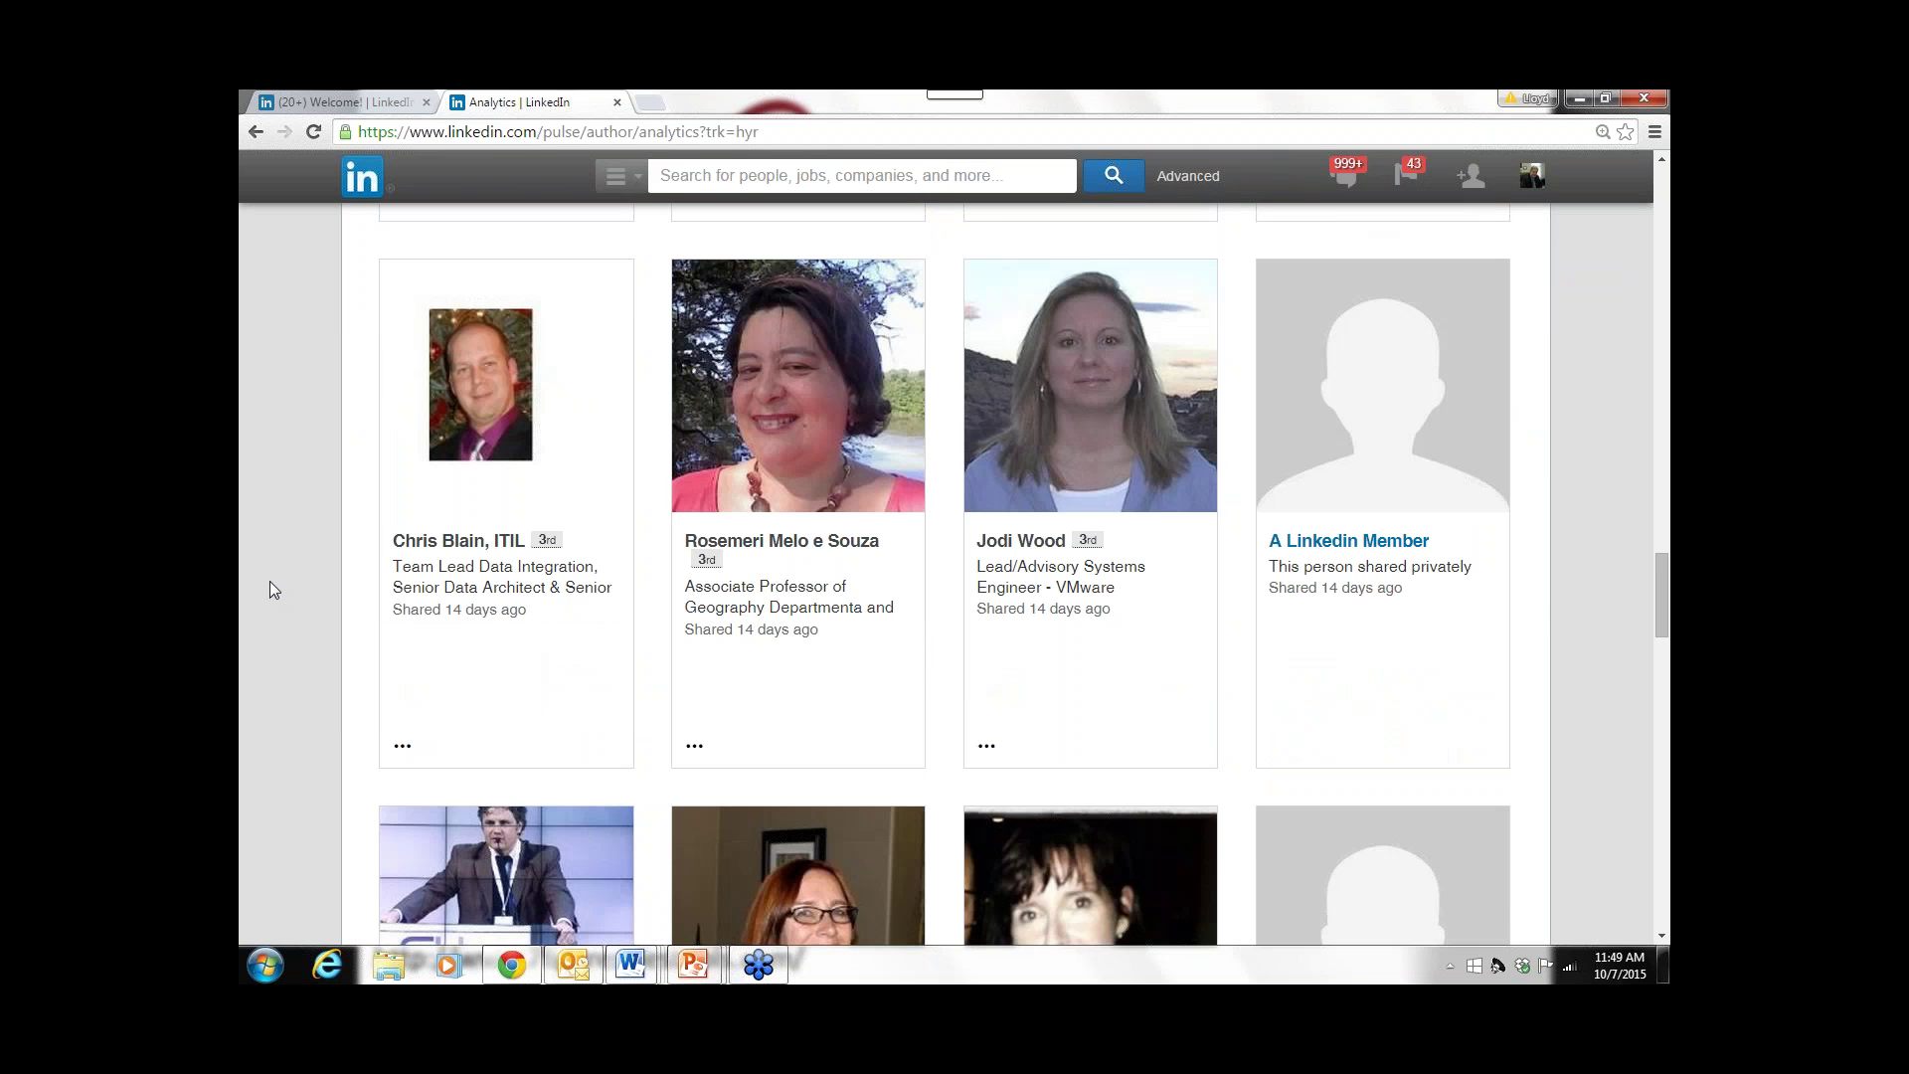
{"action": "scroll", "coordinate": [271, 590], "scroll_direction": "down", "scroll_amount": 7}
{"action": "scroll", "coordinate": [274, 590], "scroll_direction": "down", "scroll_amount": 5}
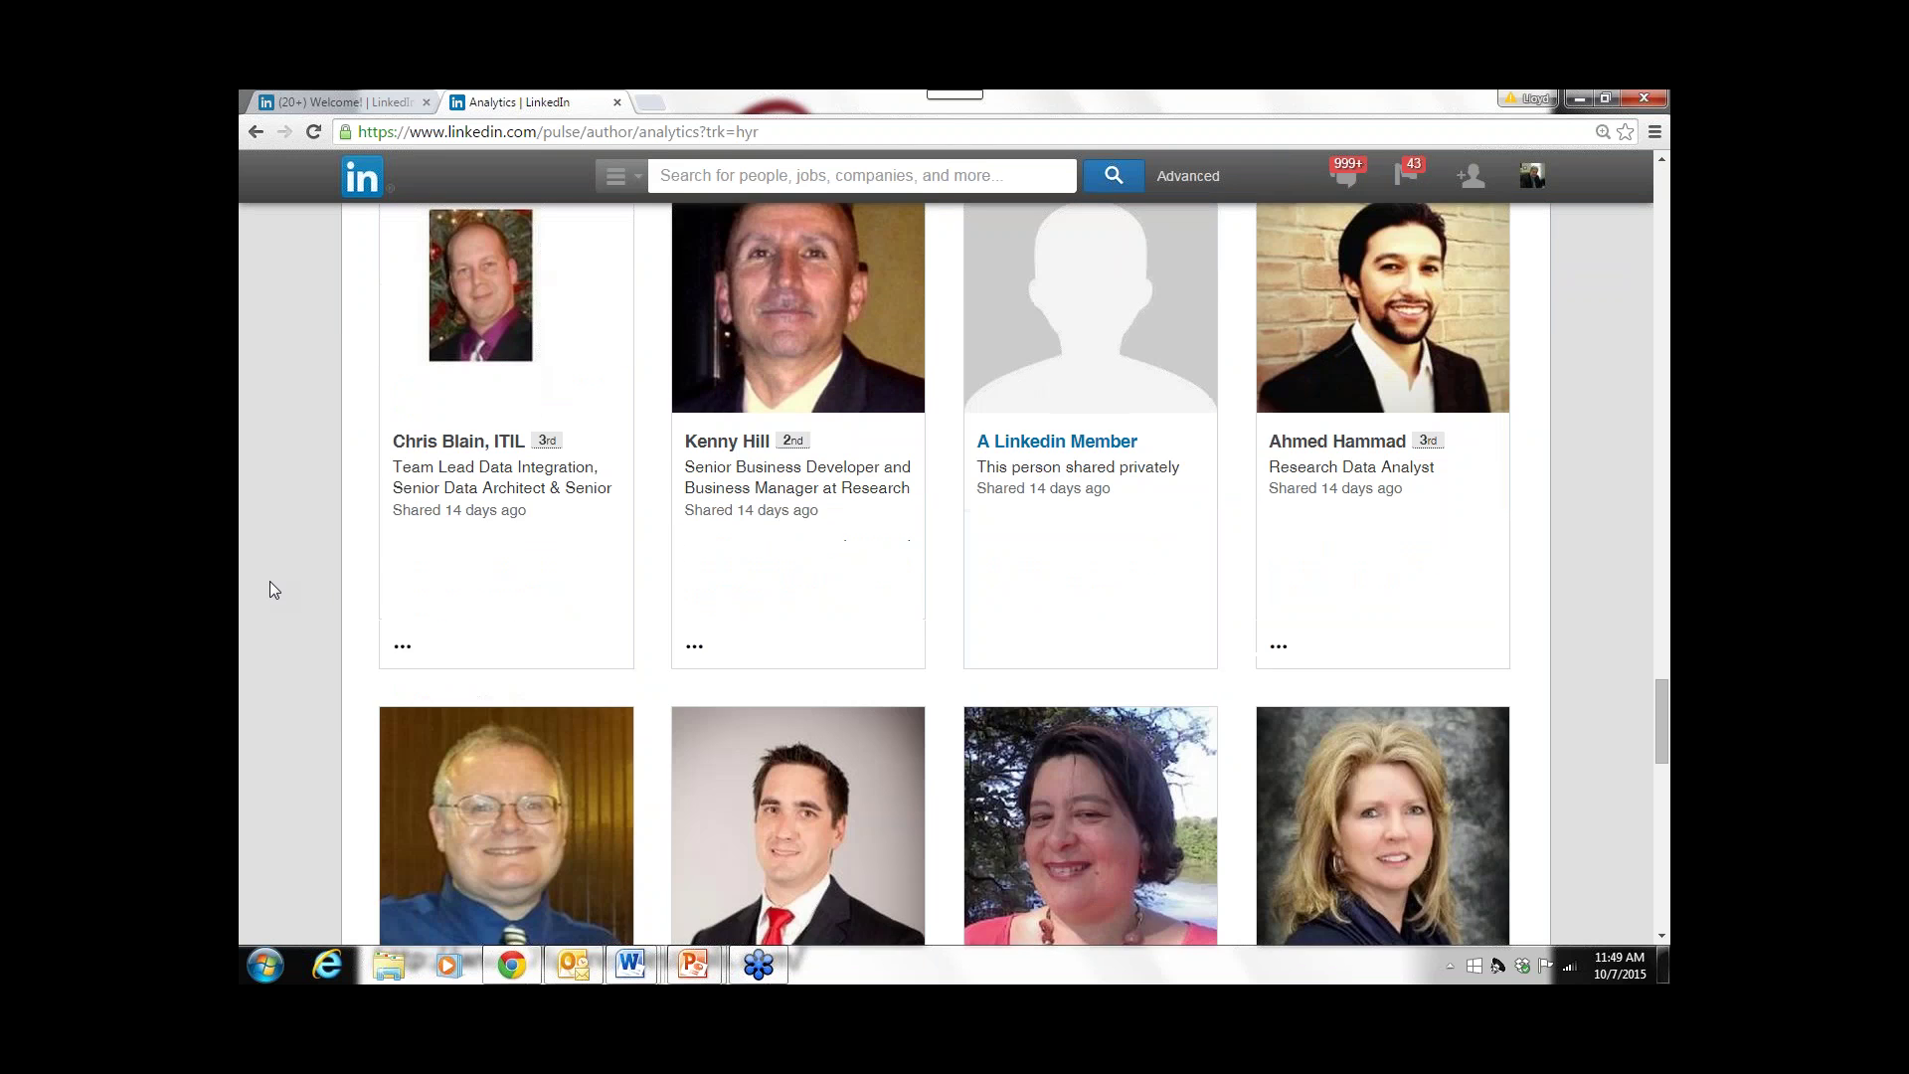
{"action": "scroll", "coordinate": [274, 591], "scroll_direction": "down", "scroll_amount": 3}
{"action": "scroll", "coordinate": [270, 590], "scroll_direction": "down", "scroll_amount": 8}
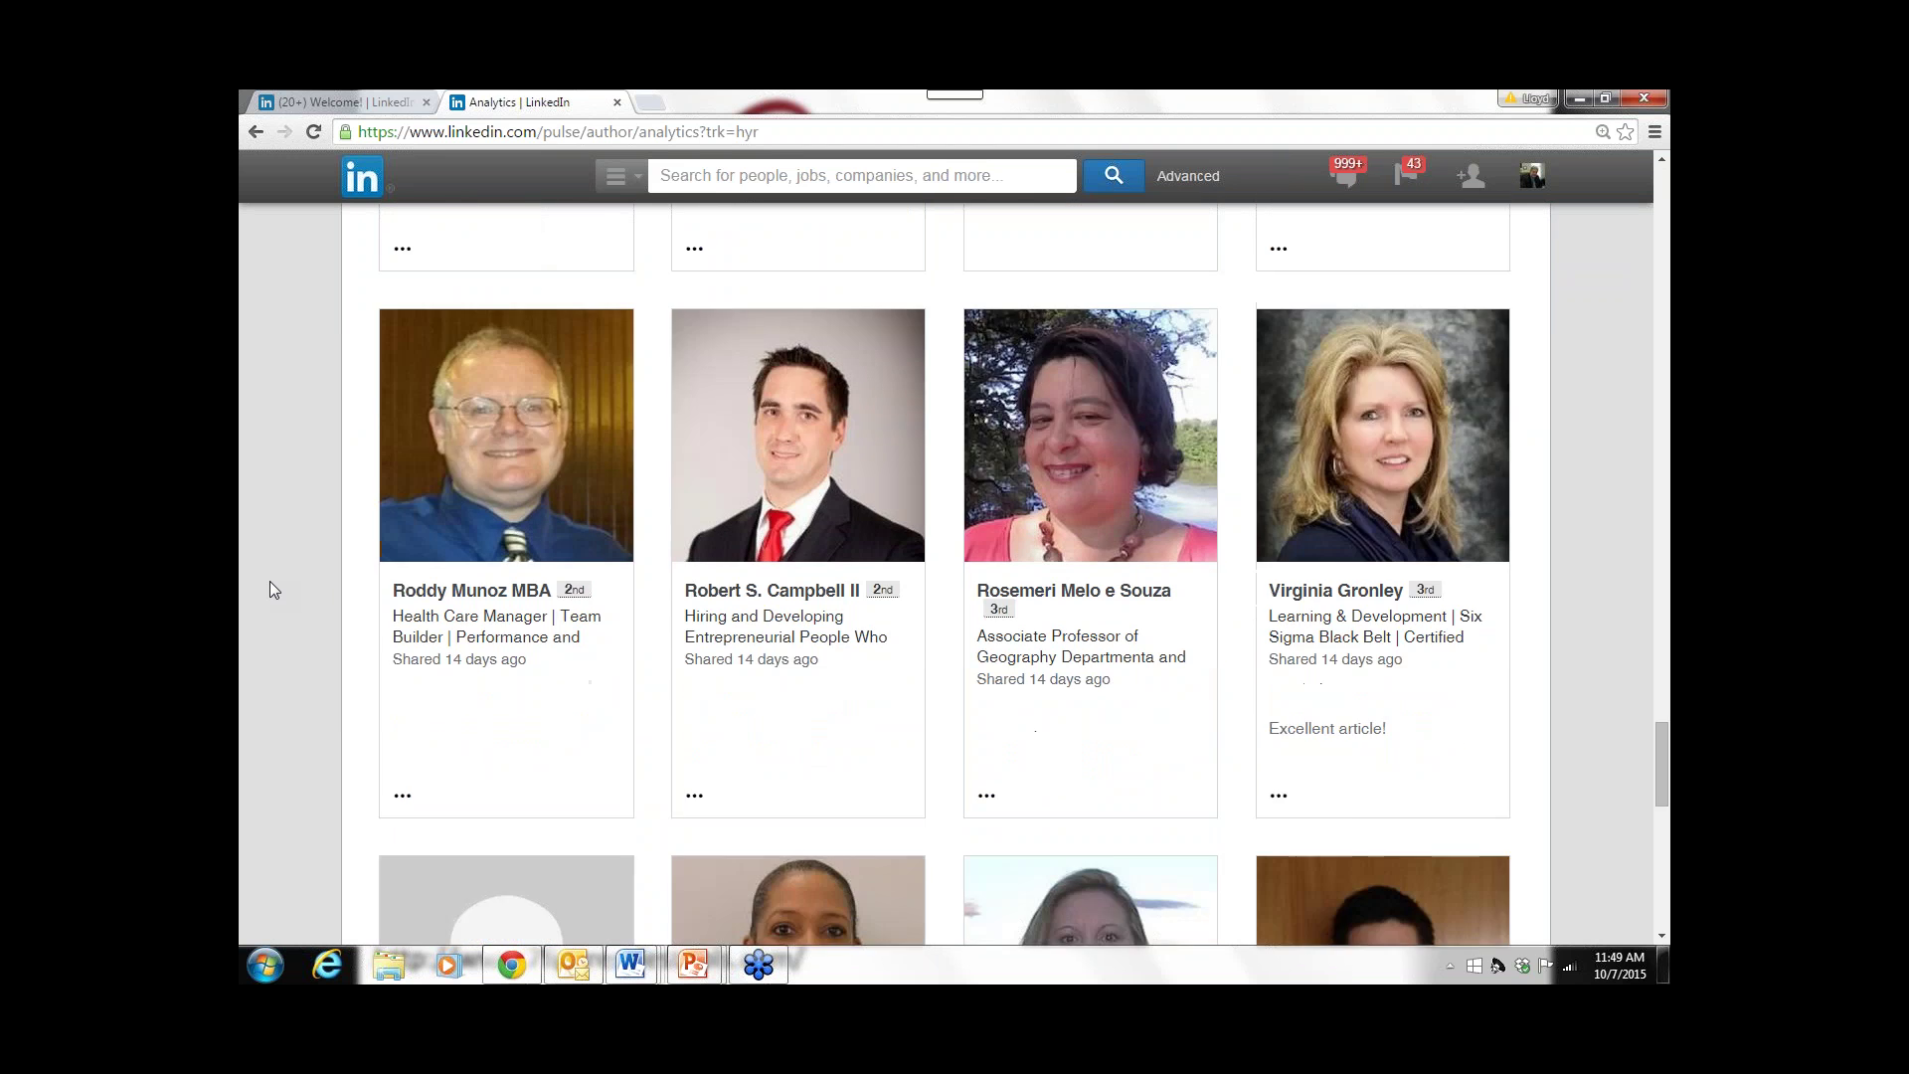
{"action": "scroll", "coordinate": [270, 590], "scroll_direction": "up", "scroll_amount": 4}
{"action": "scroll", "coordinate": [274, 589], "scroll_direction": "up", "scroll_amount": 15}
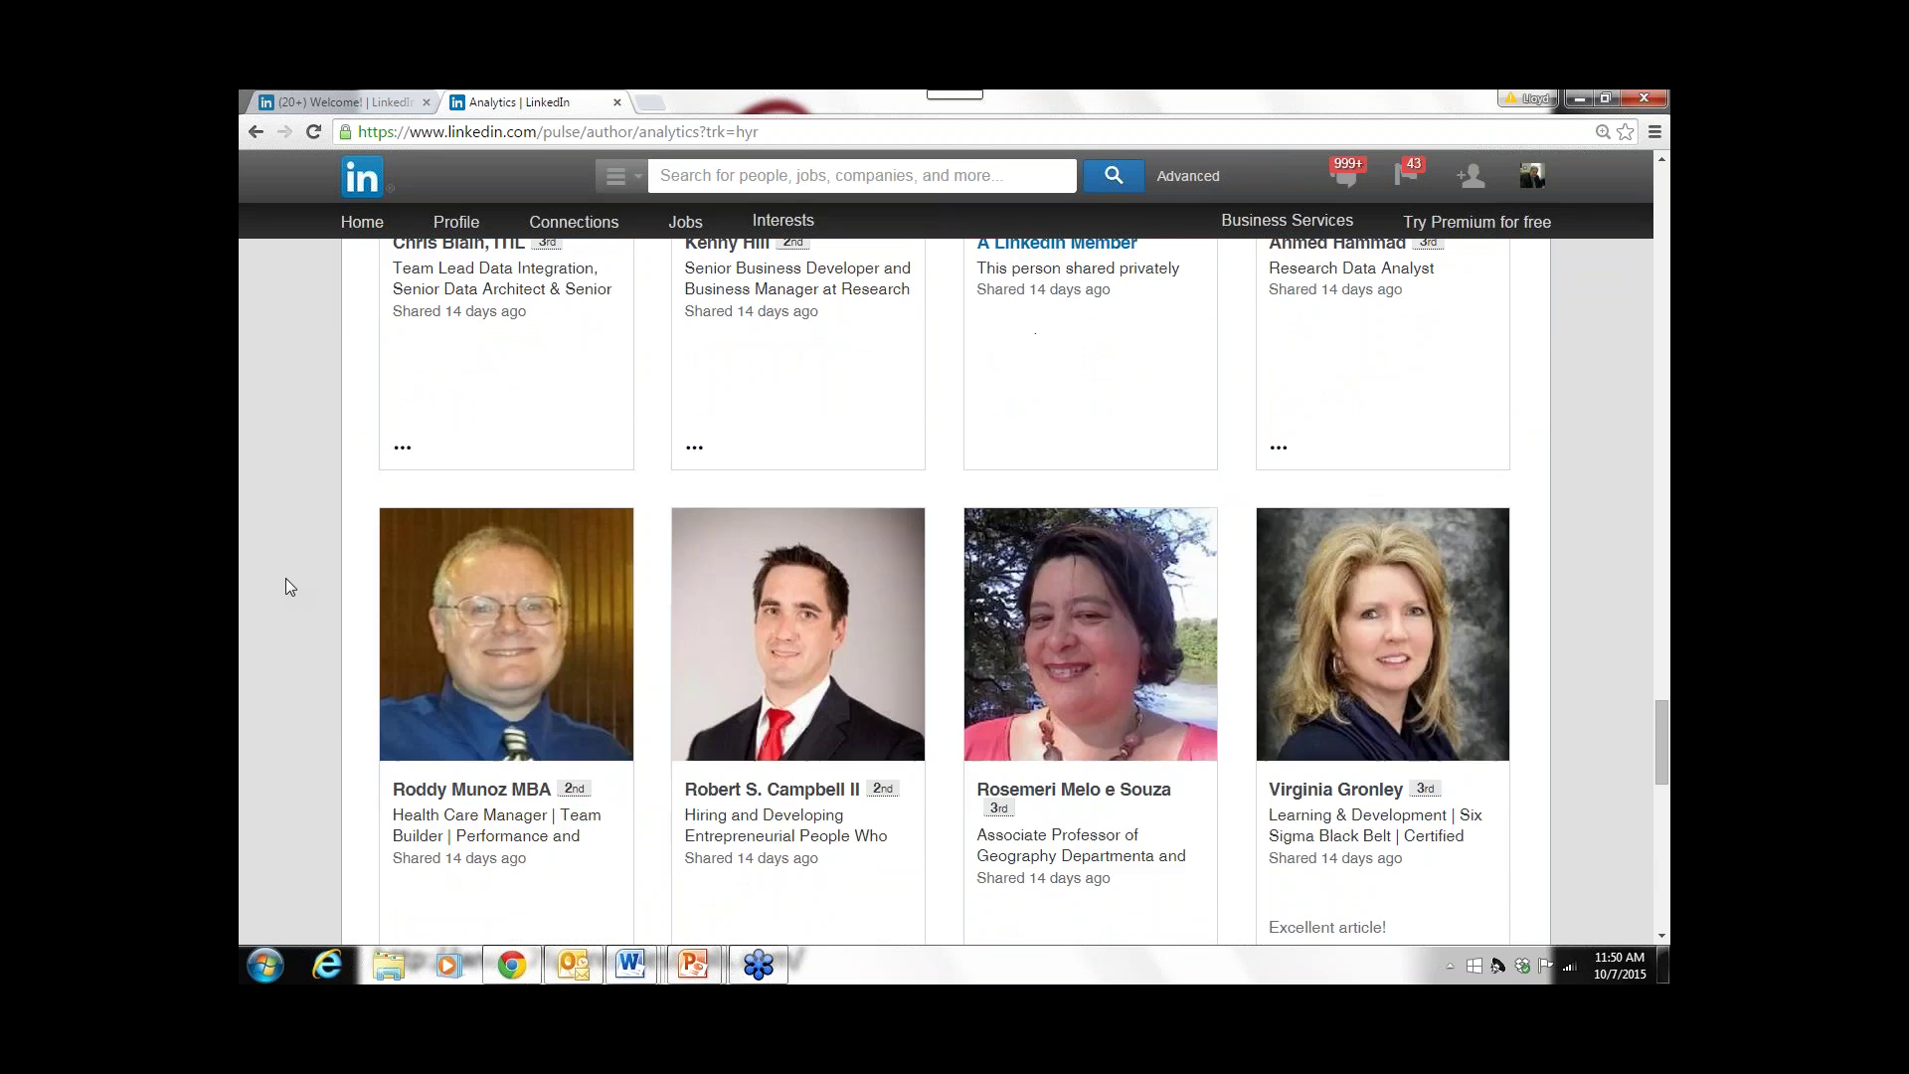
{"action": "scroll", "coordinate": [287, 586], "scroll_direction": "up", "scroll_amount": 15}
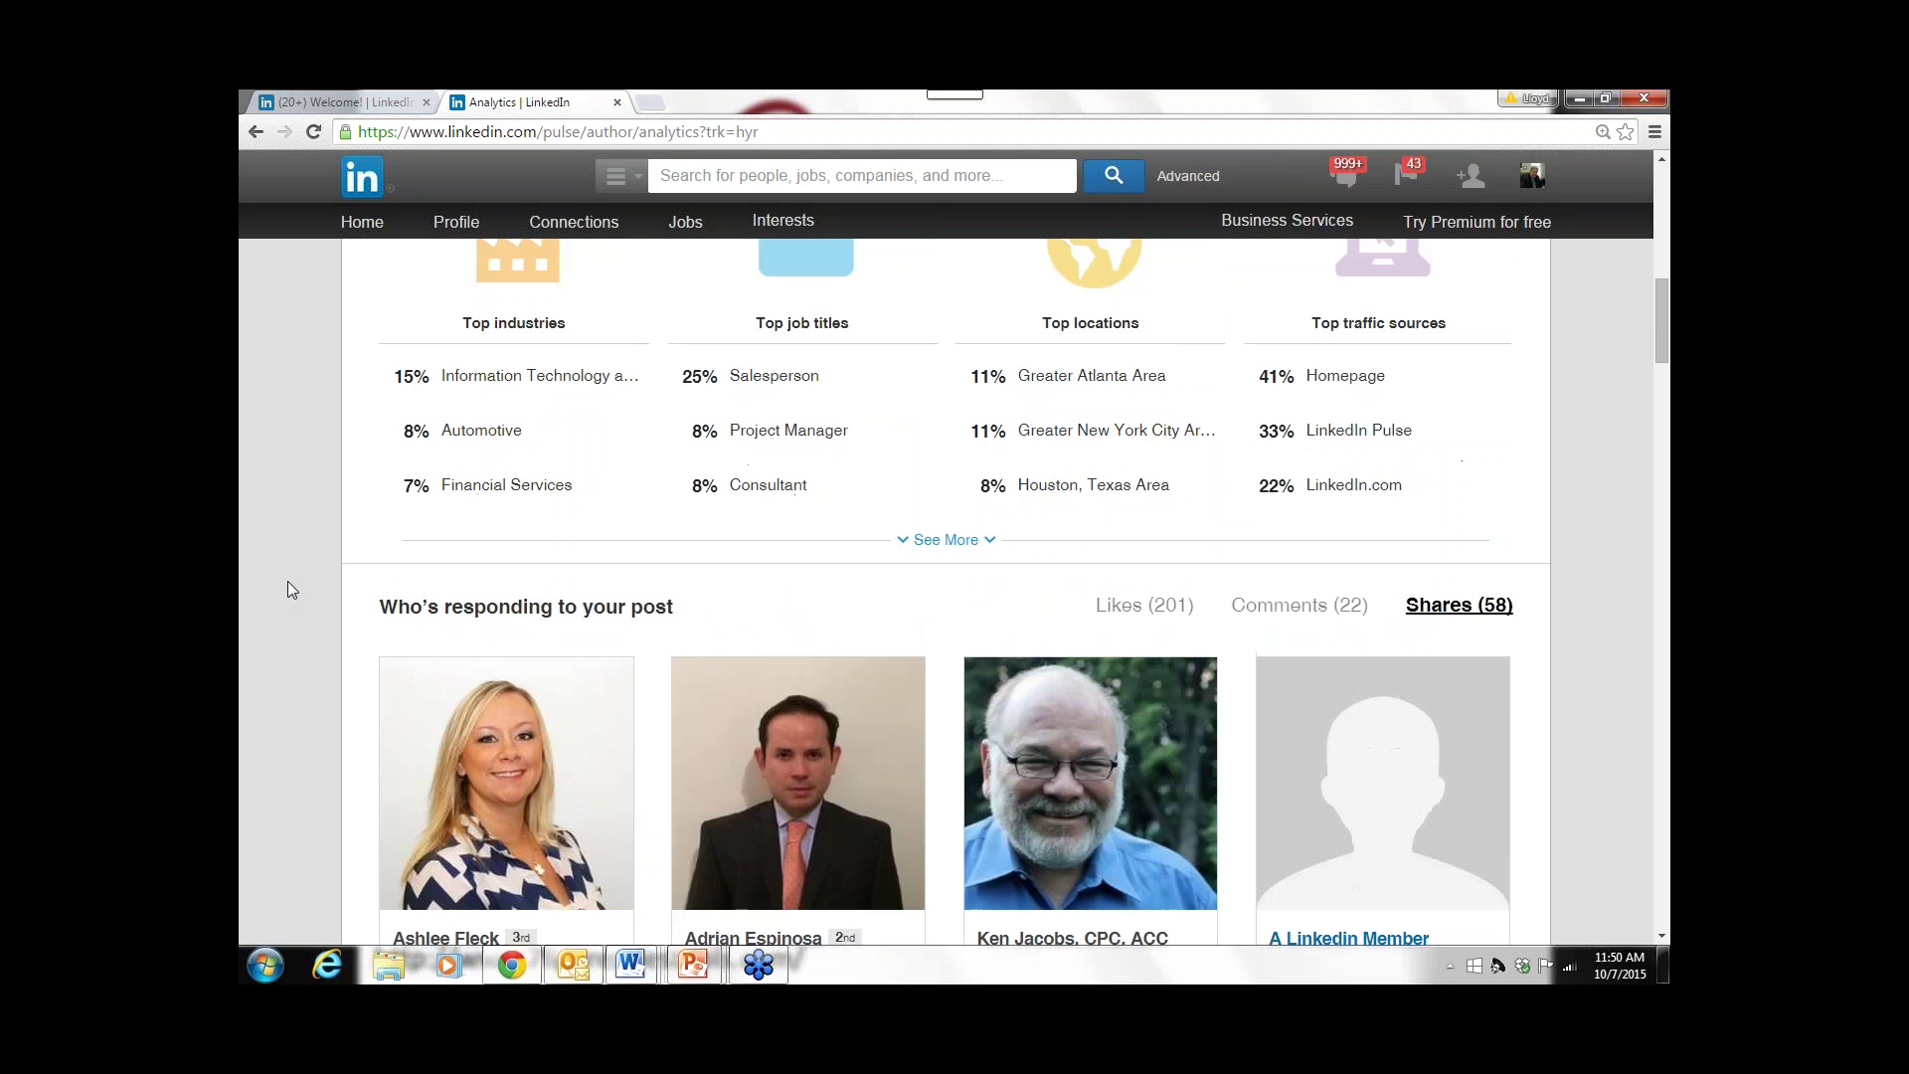
- Inspect the post's daily page views for the last 7 days and review its reader demographics again
{"action": "scroll", "coordinate": [320, 573], "scroll_direction": "up", "scroll_amount": 3}
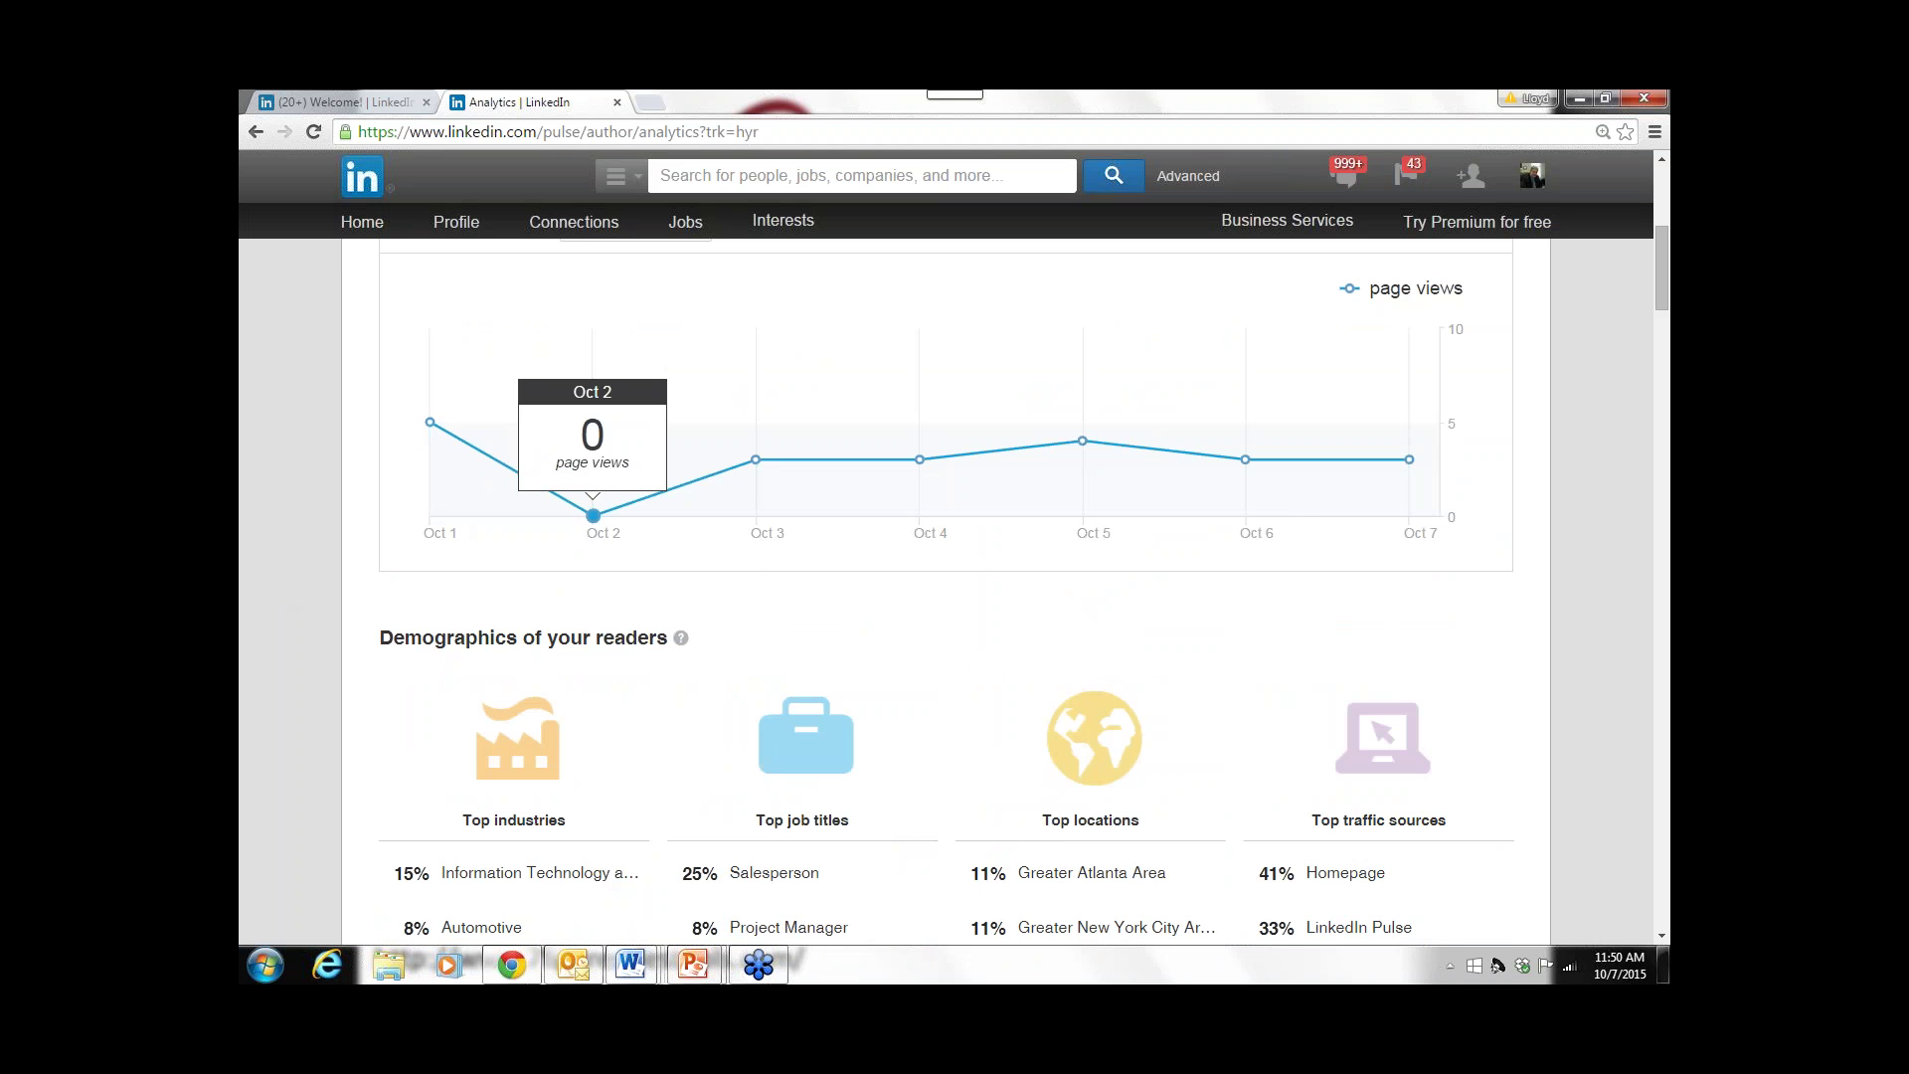
{"action": "mouse_move", "coordinate": [916, 463]}
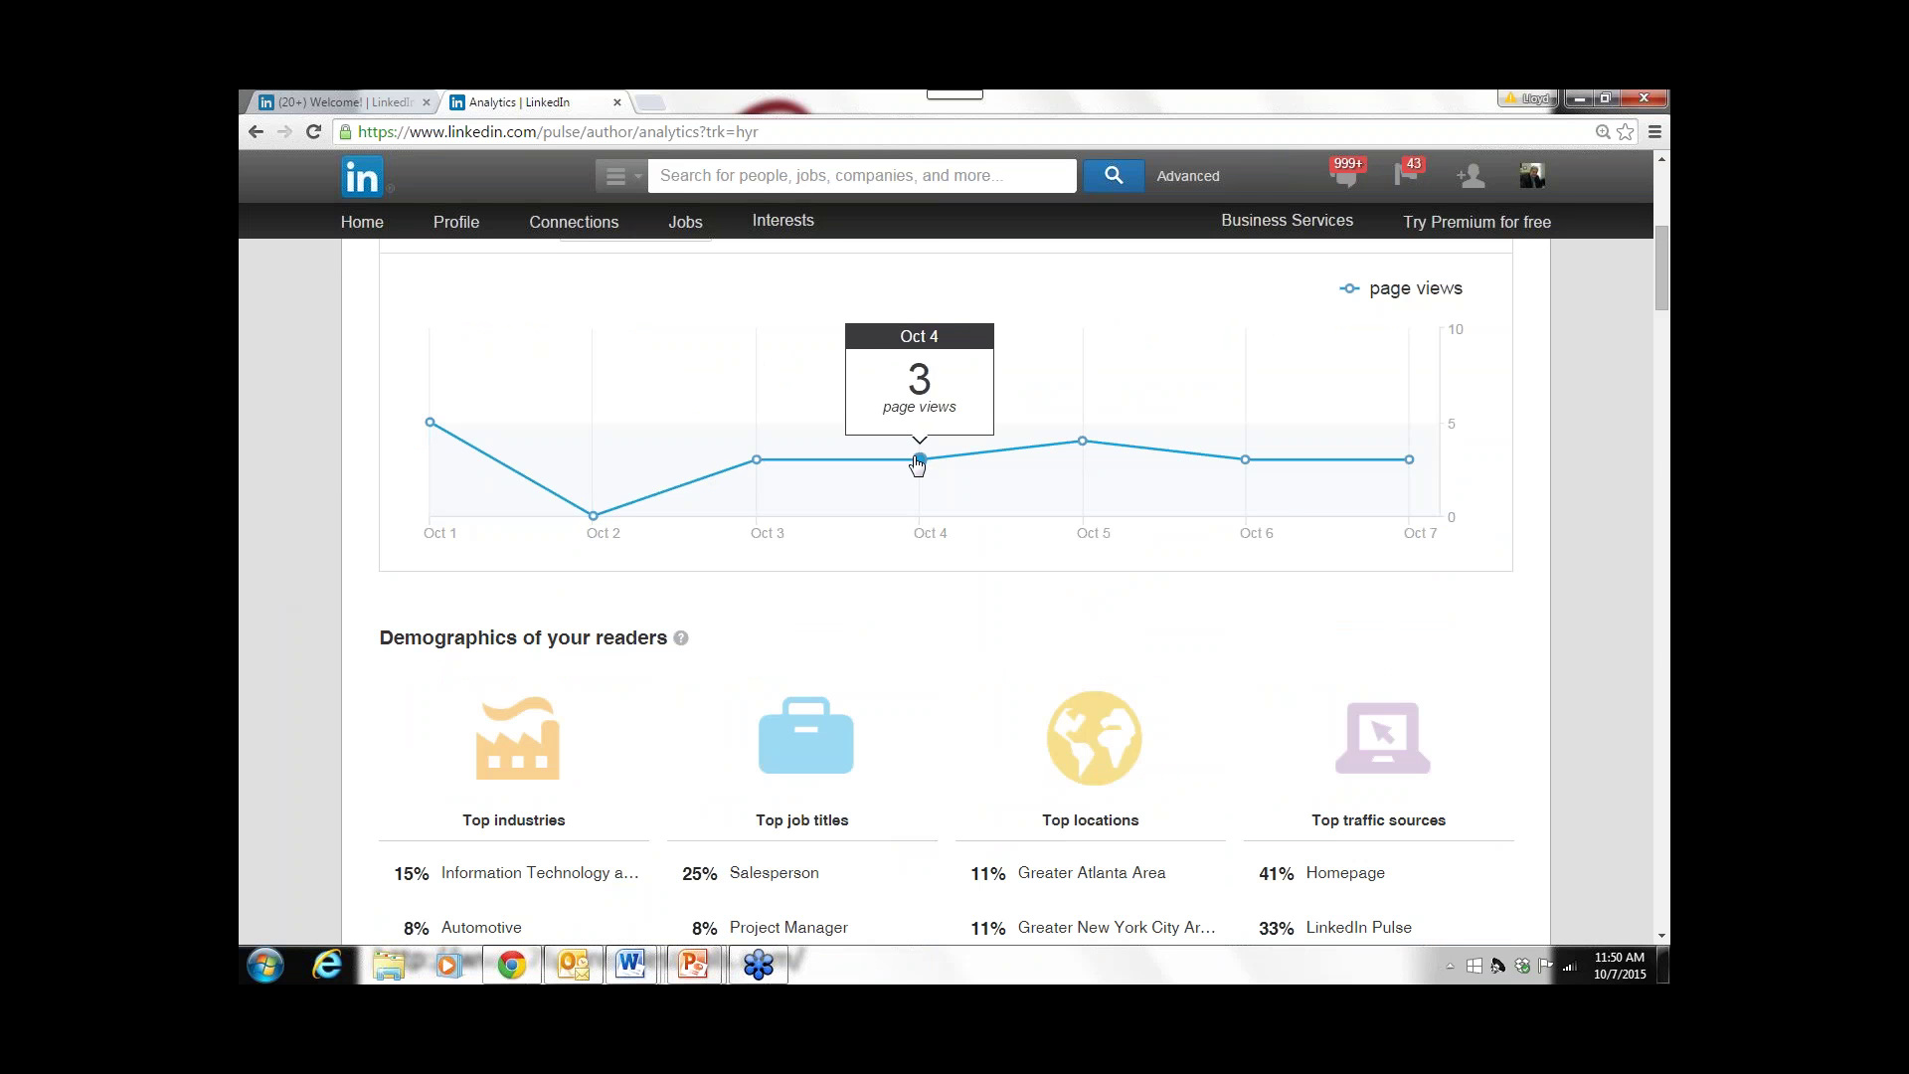
{"action": "mouse_move", "coordinate": [1248, 463]}
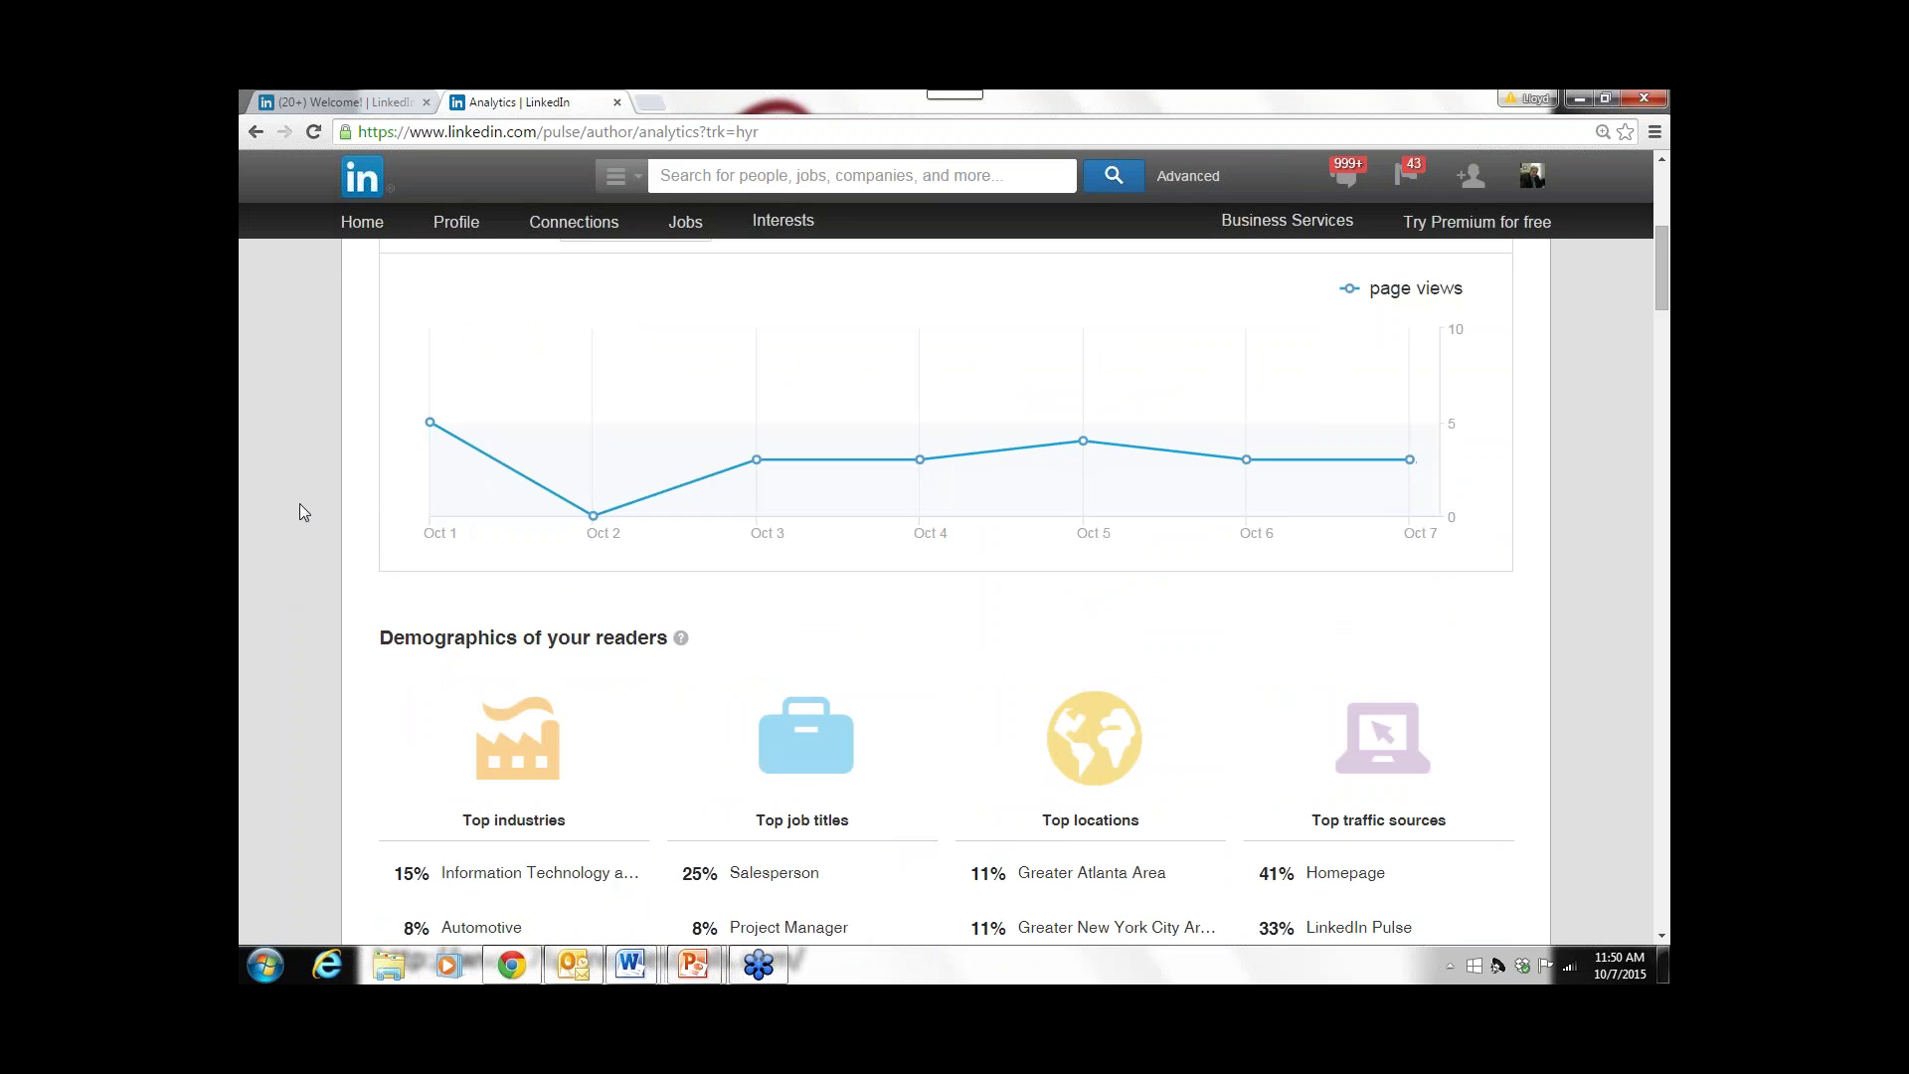
{"action": "scroll", "coordinate": [300, 509], "scroll_direction": "down", "scroll_amount": 3}
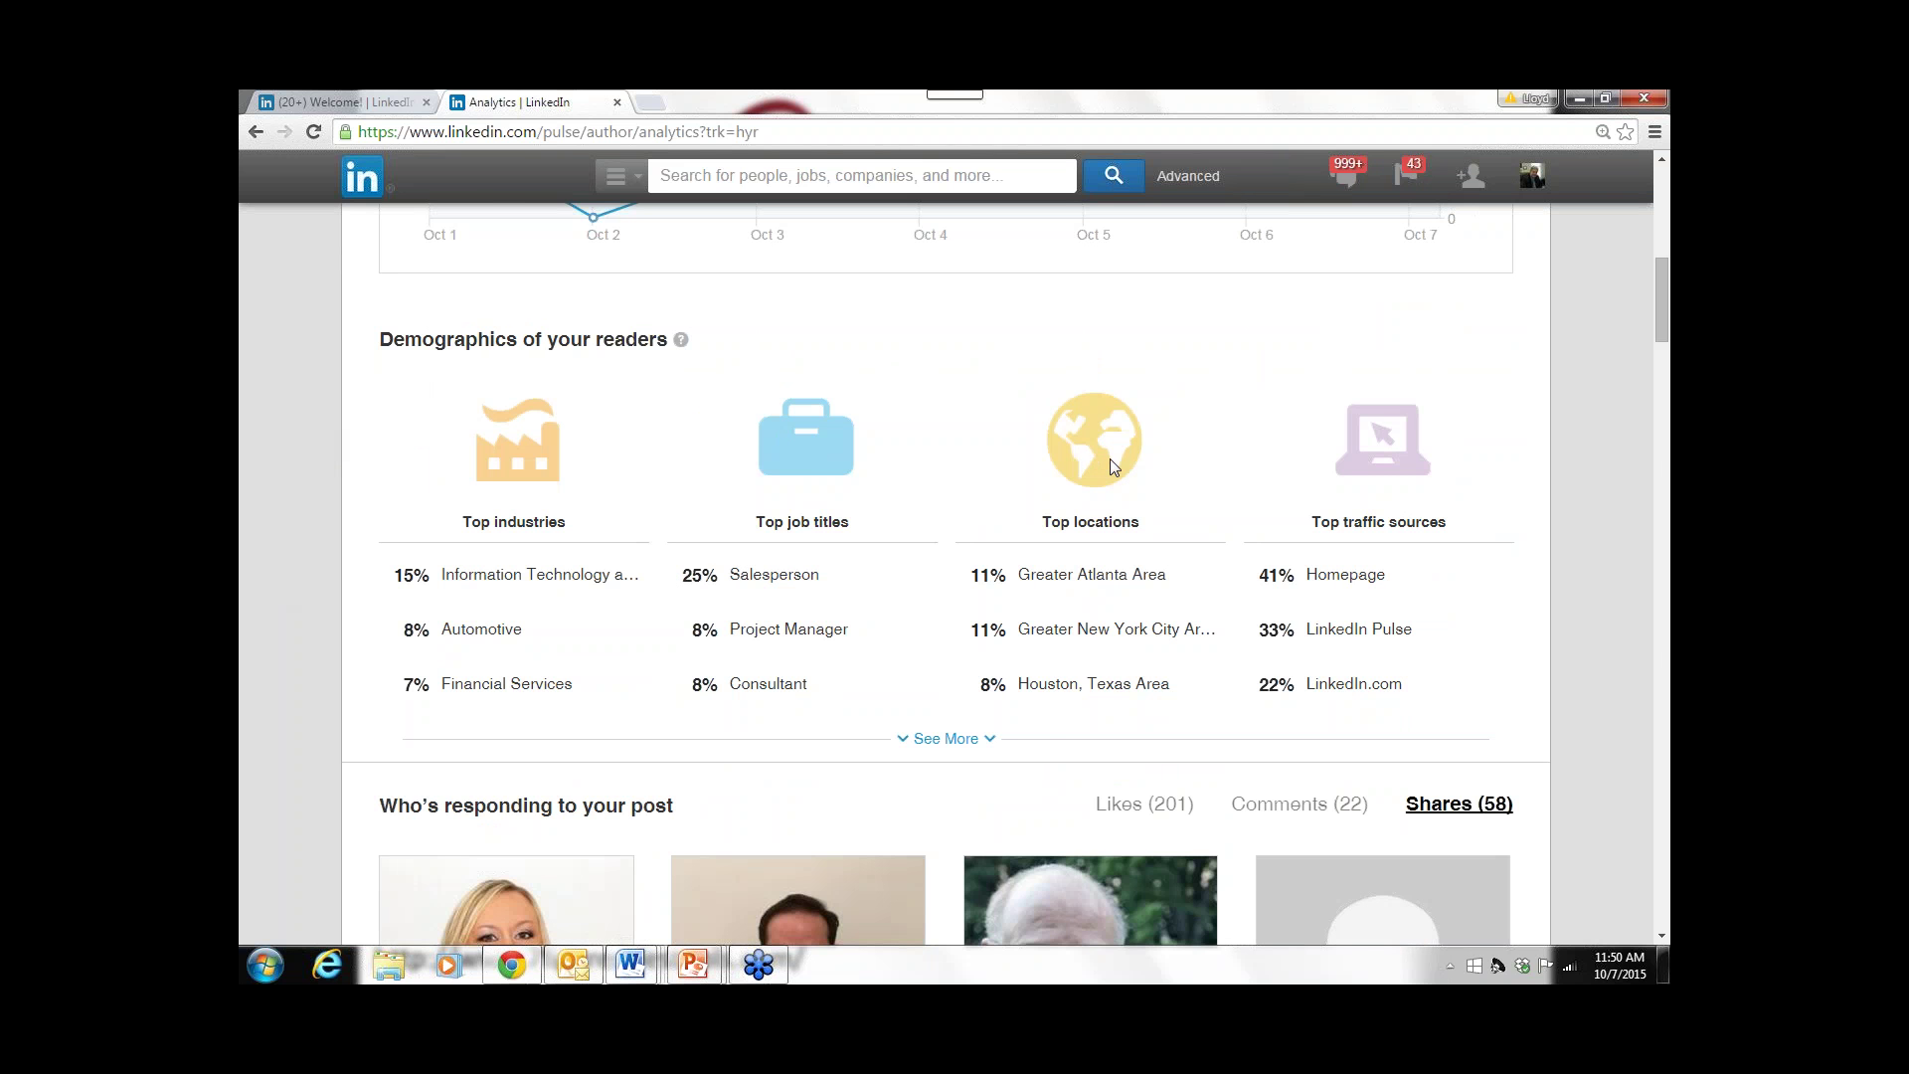
{"action": "scroll", "coordinate": [1384, 445], "scroll_direction": "up", "scroll_amount": 9}
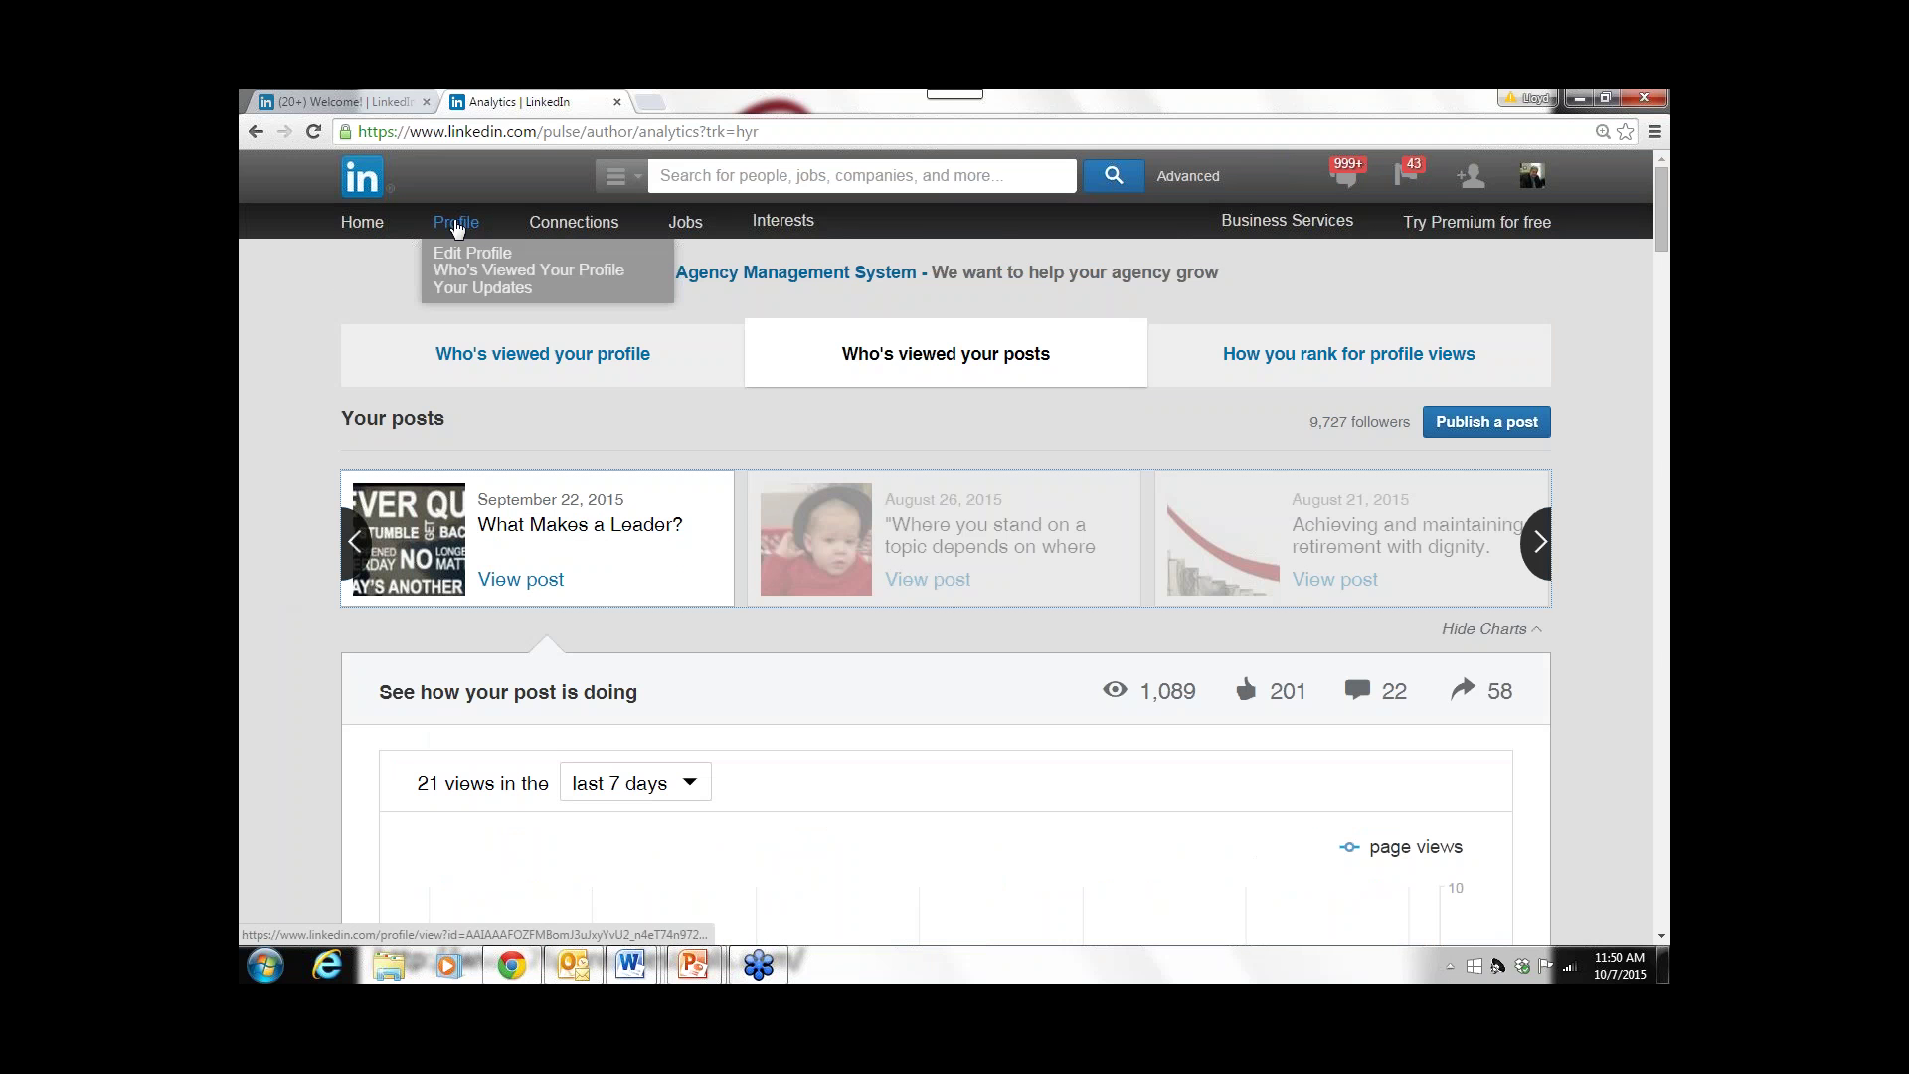
- Return to the LinkedIn home page and open your own profile for viewing
{"action": "left_click", "coordinate": [362, 221]}
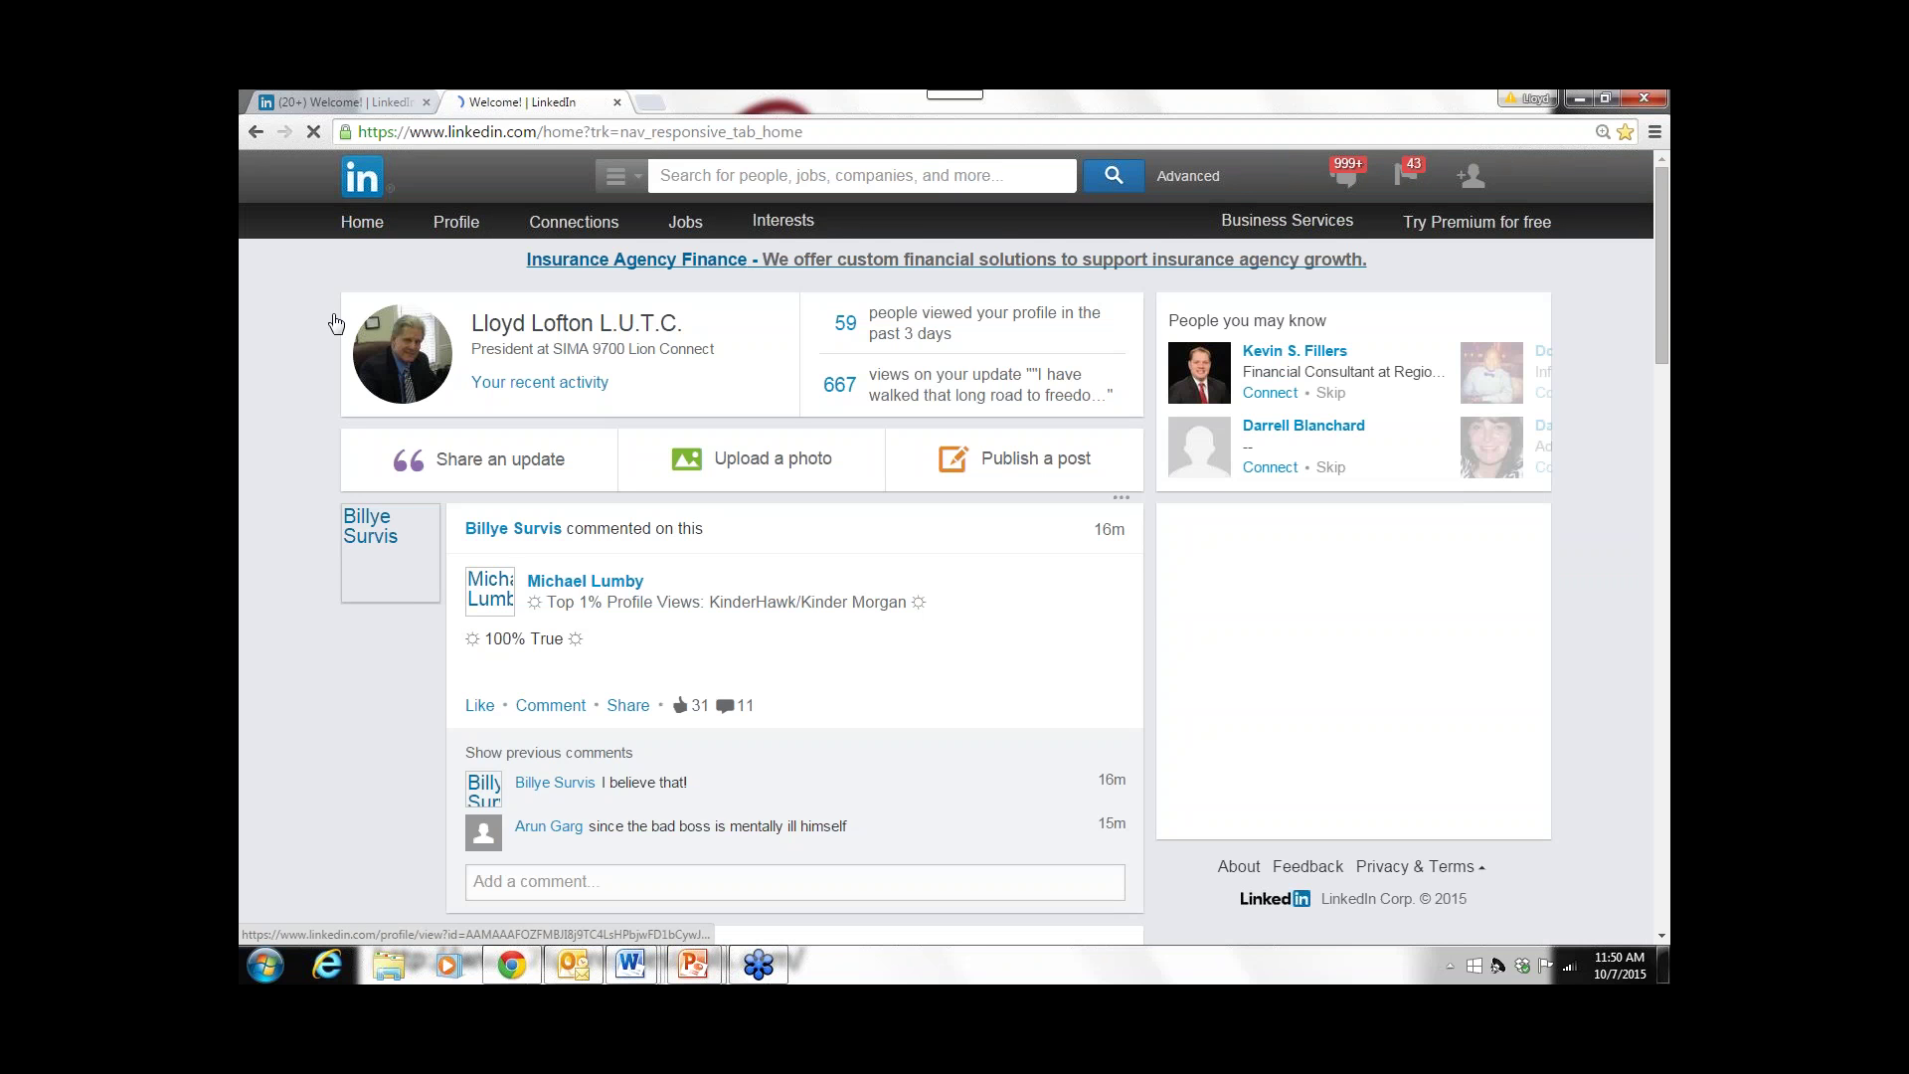
{"action": "mouse_move", "coordinate": [458, 225]}
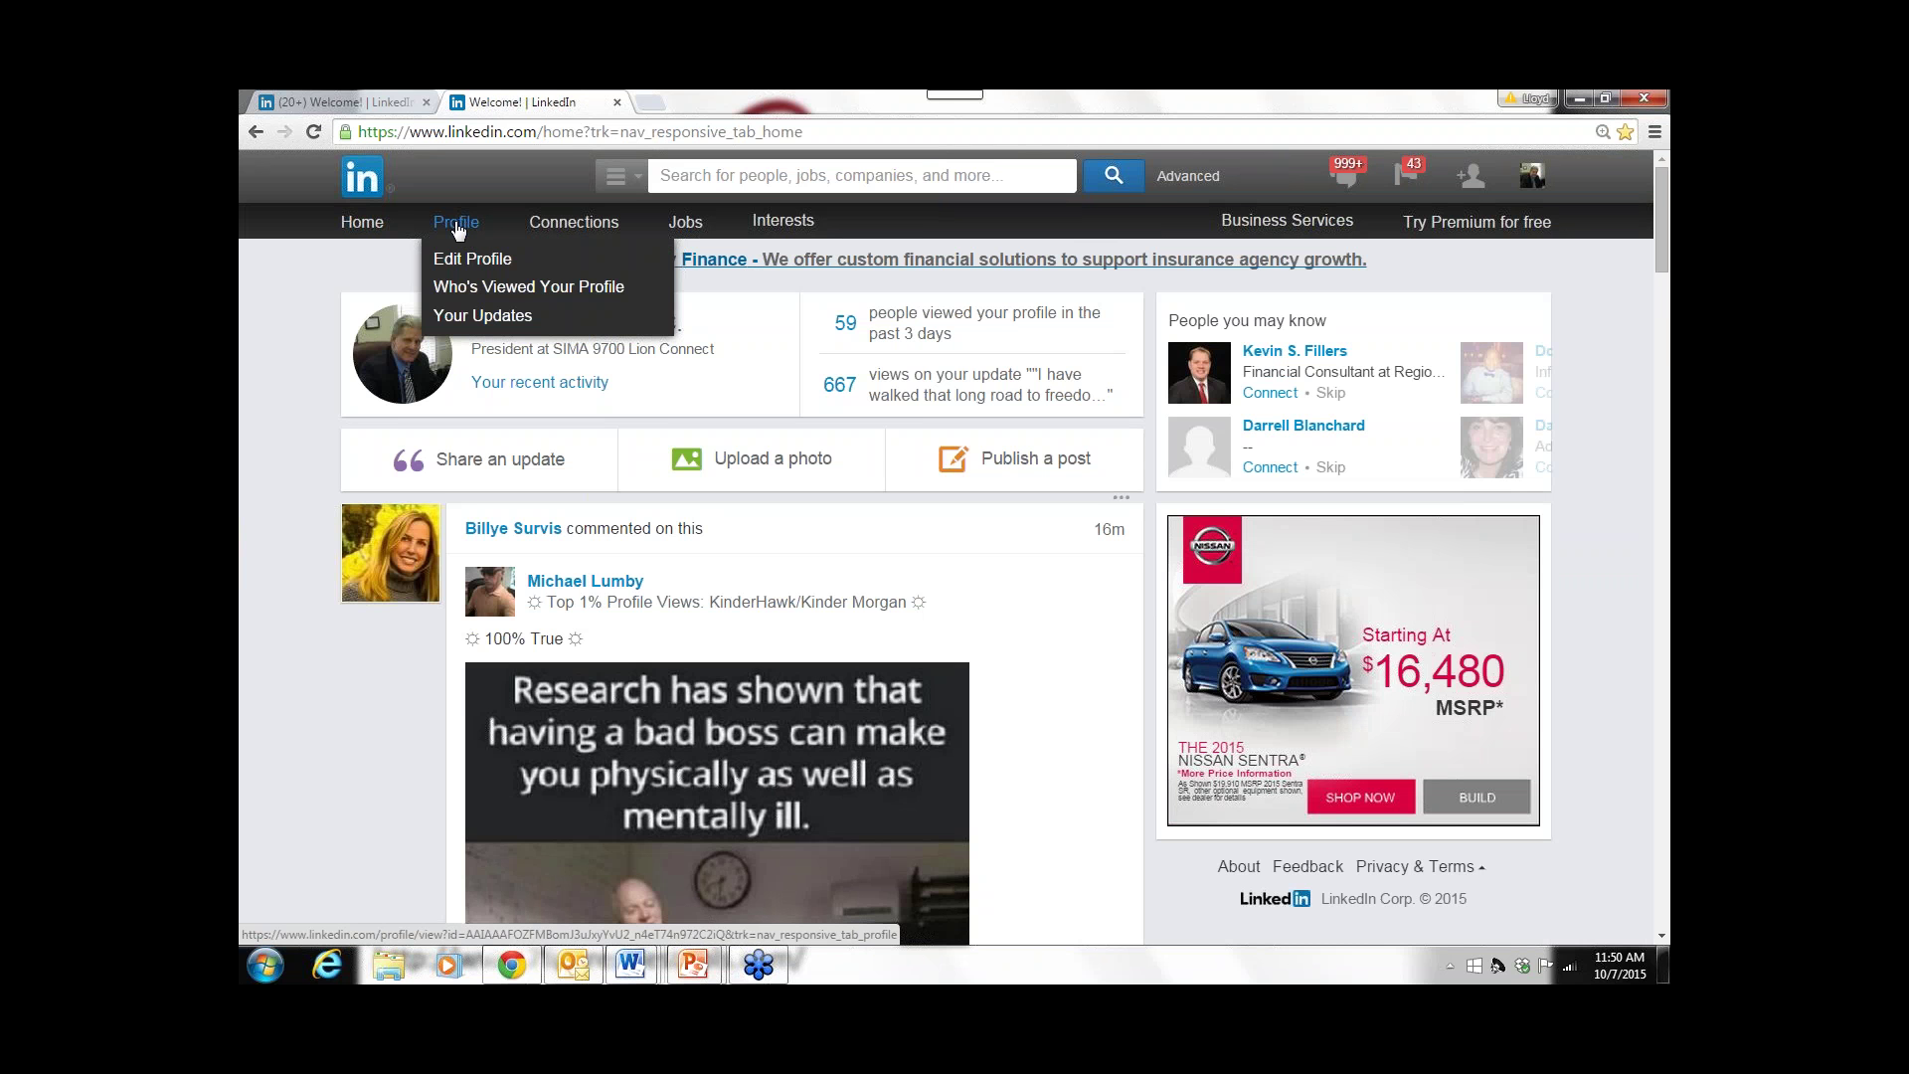
{"action": "left_click", "coordinate": [457, 227]}
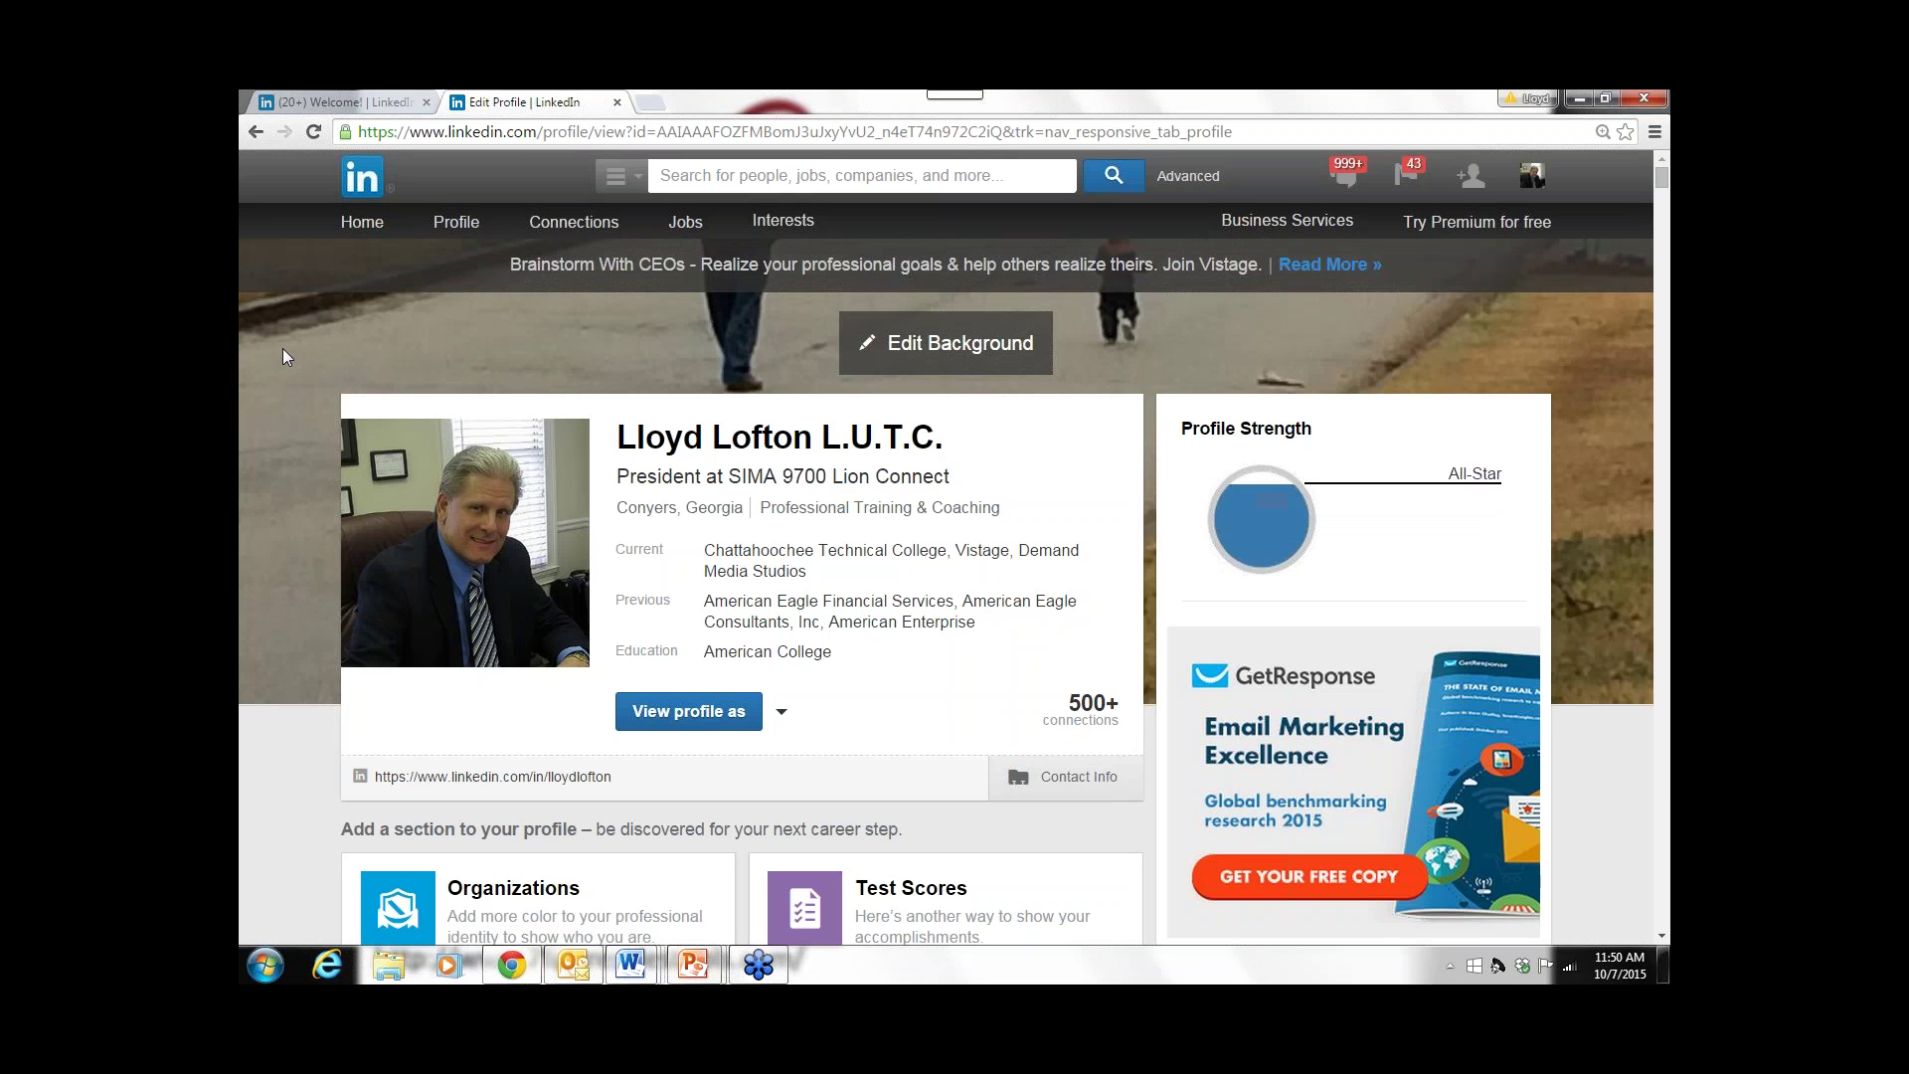
- View the connections and the Add Connections page for importing email contacts, and minimize the browser to return to the presentation
{"action": "left_click", "coordinate": [574, 222]}
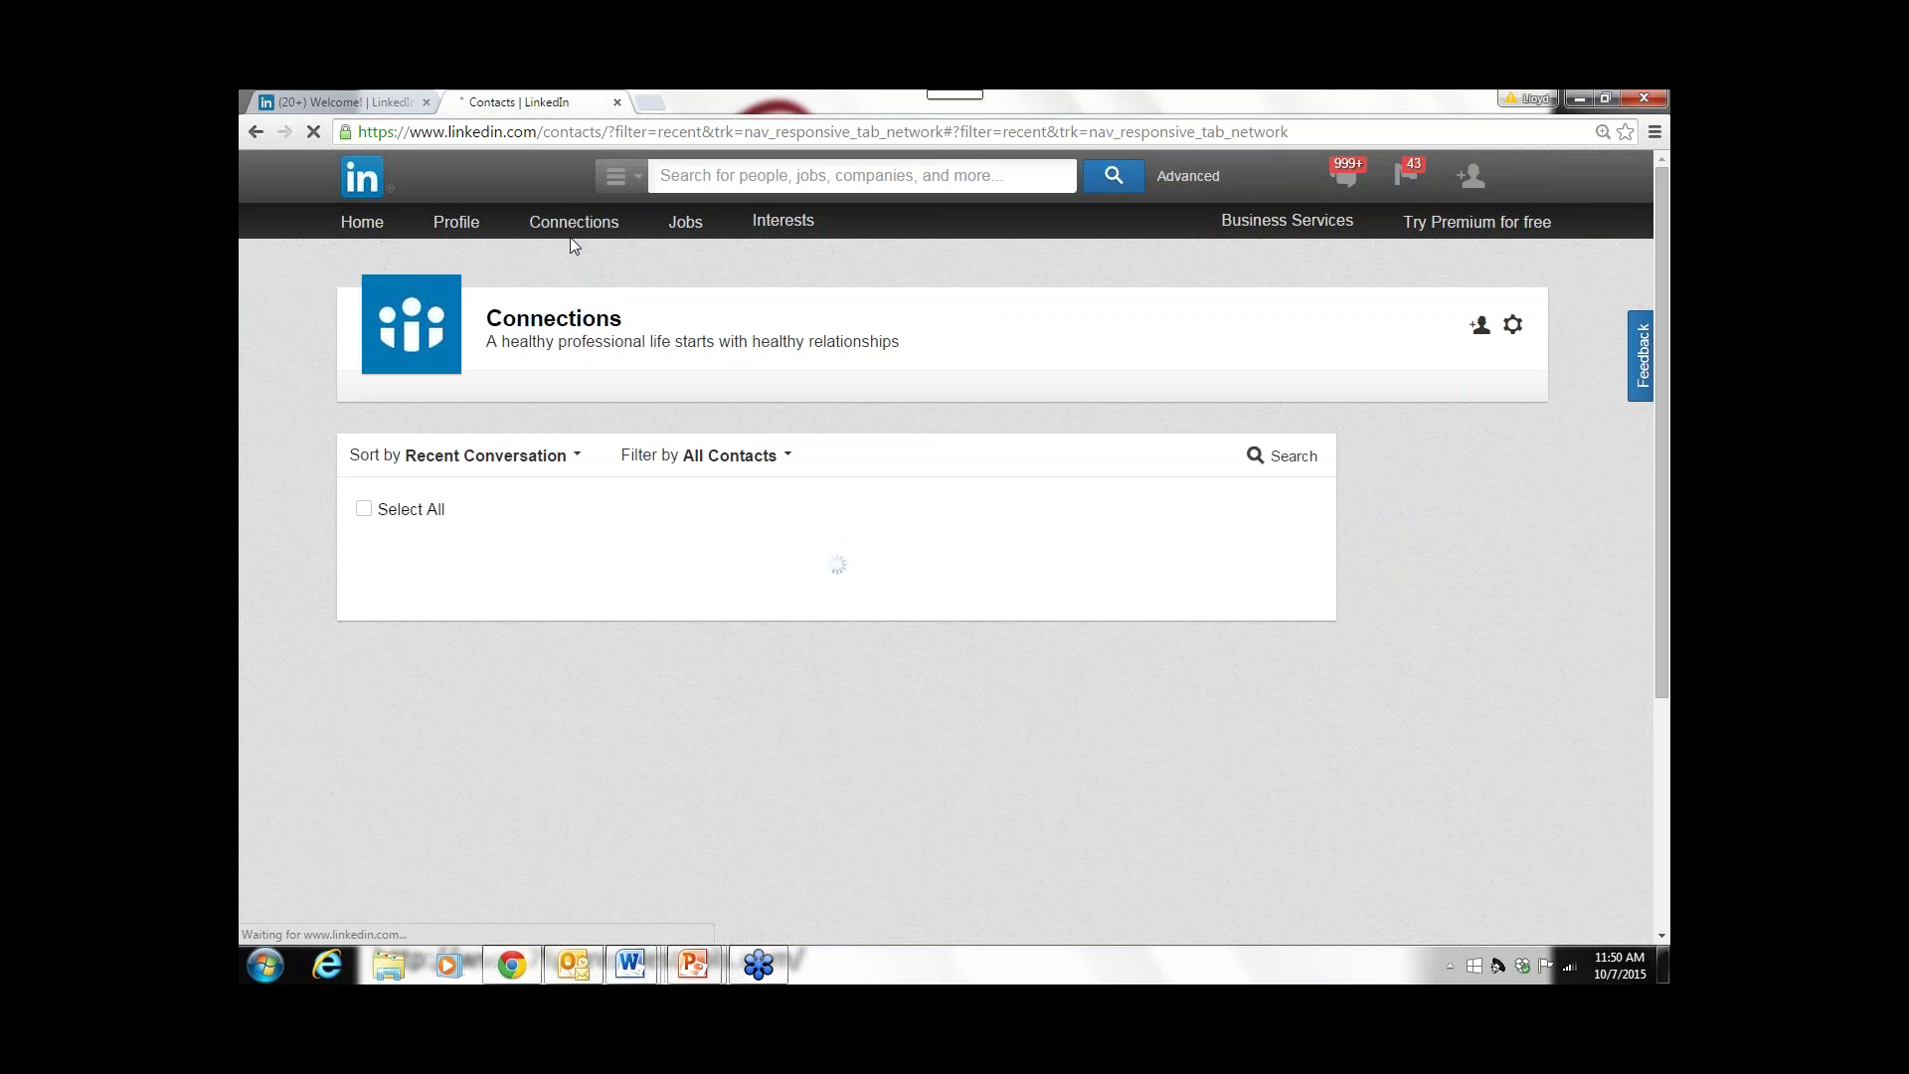
{"action": "mouse_move", "coordinate": [570, 237]}
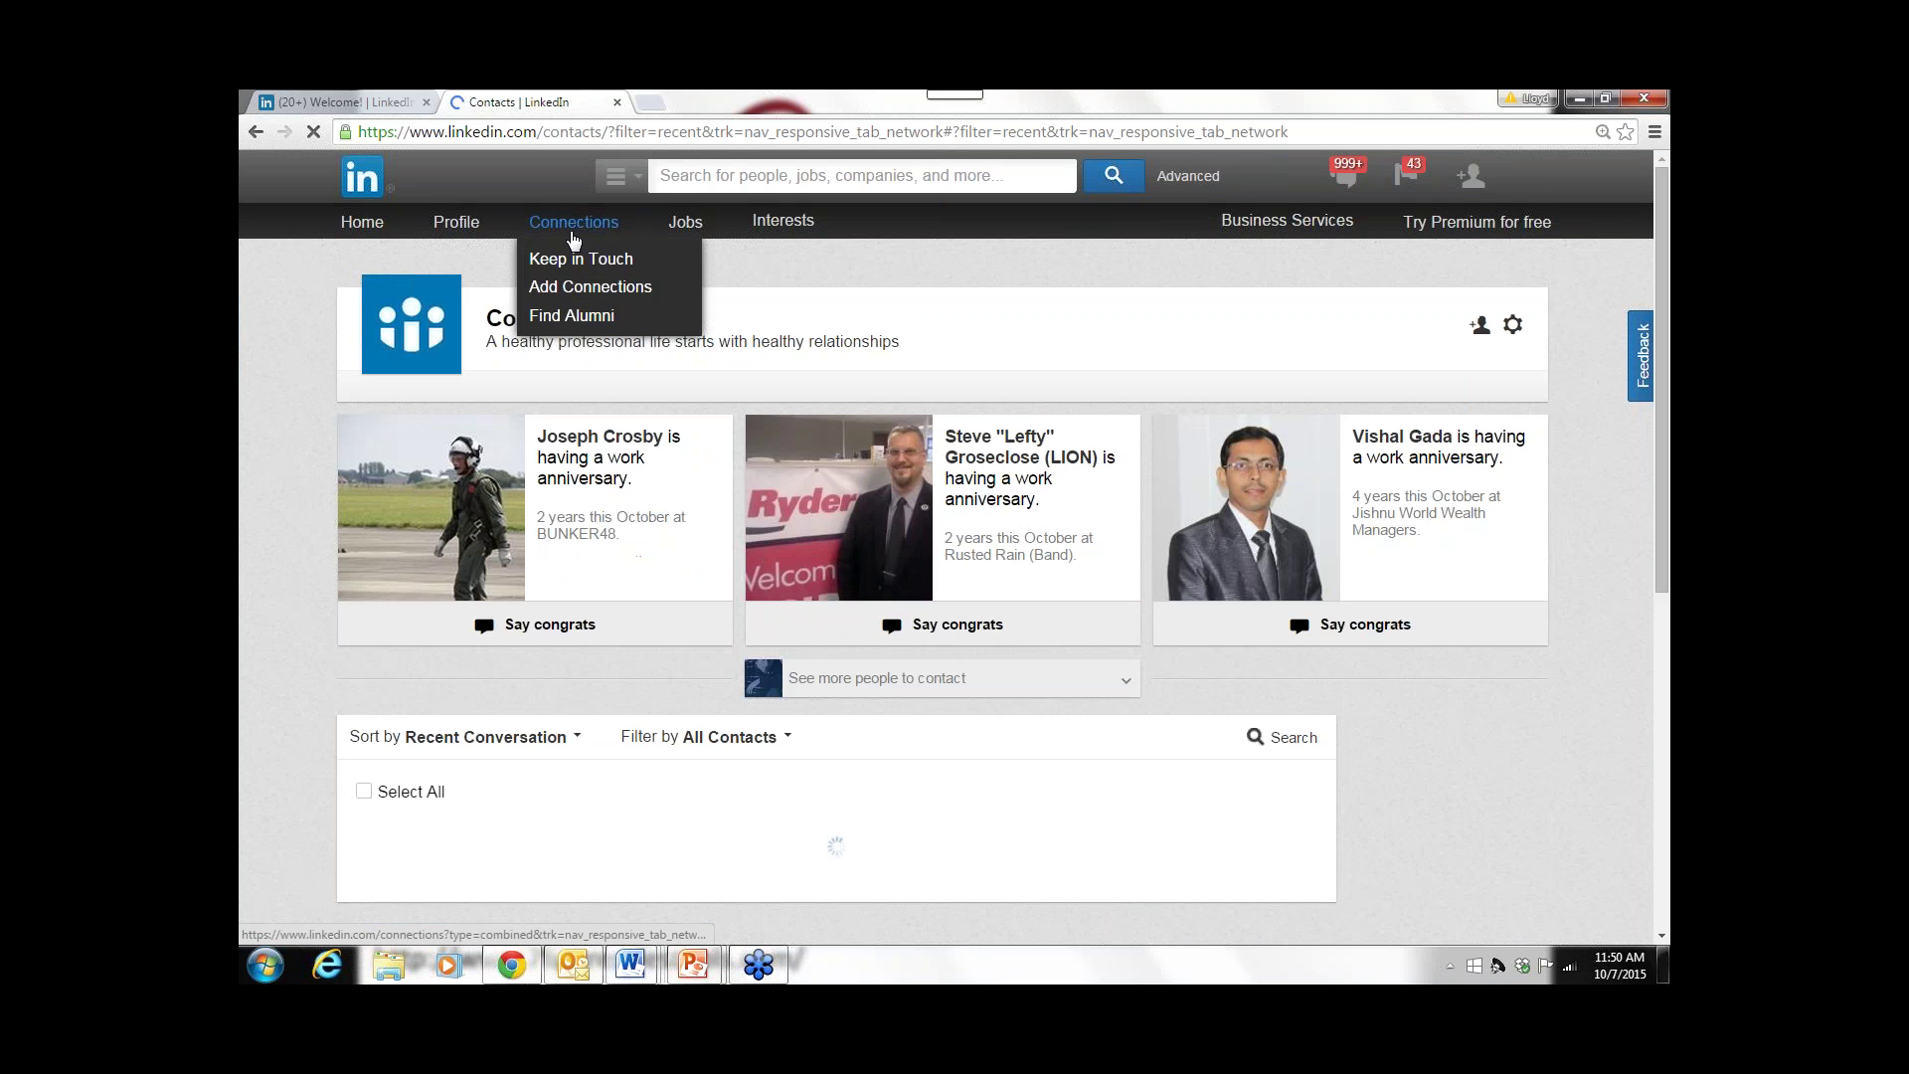
{"action": "left_click", "coordinate": [582, 295]}
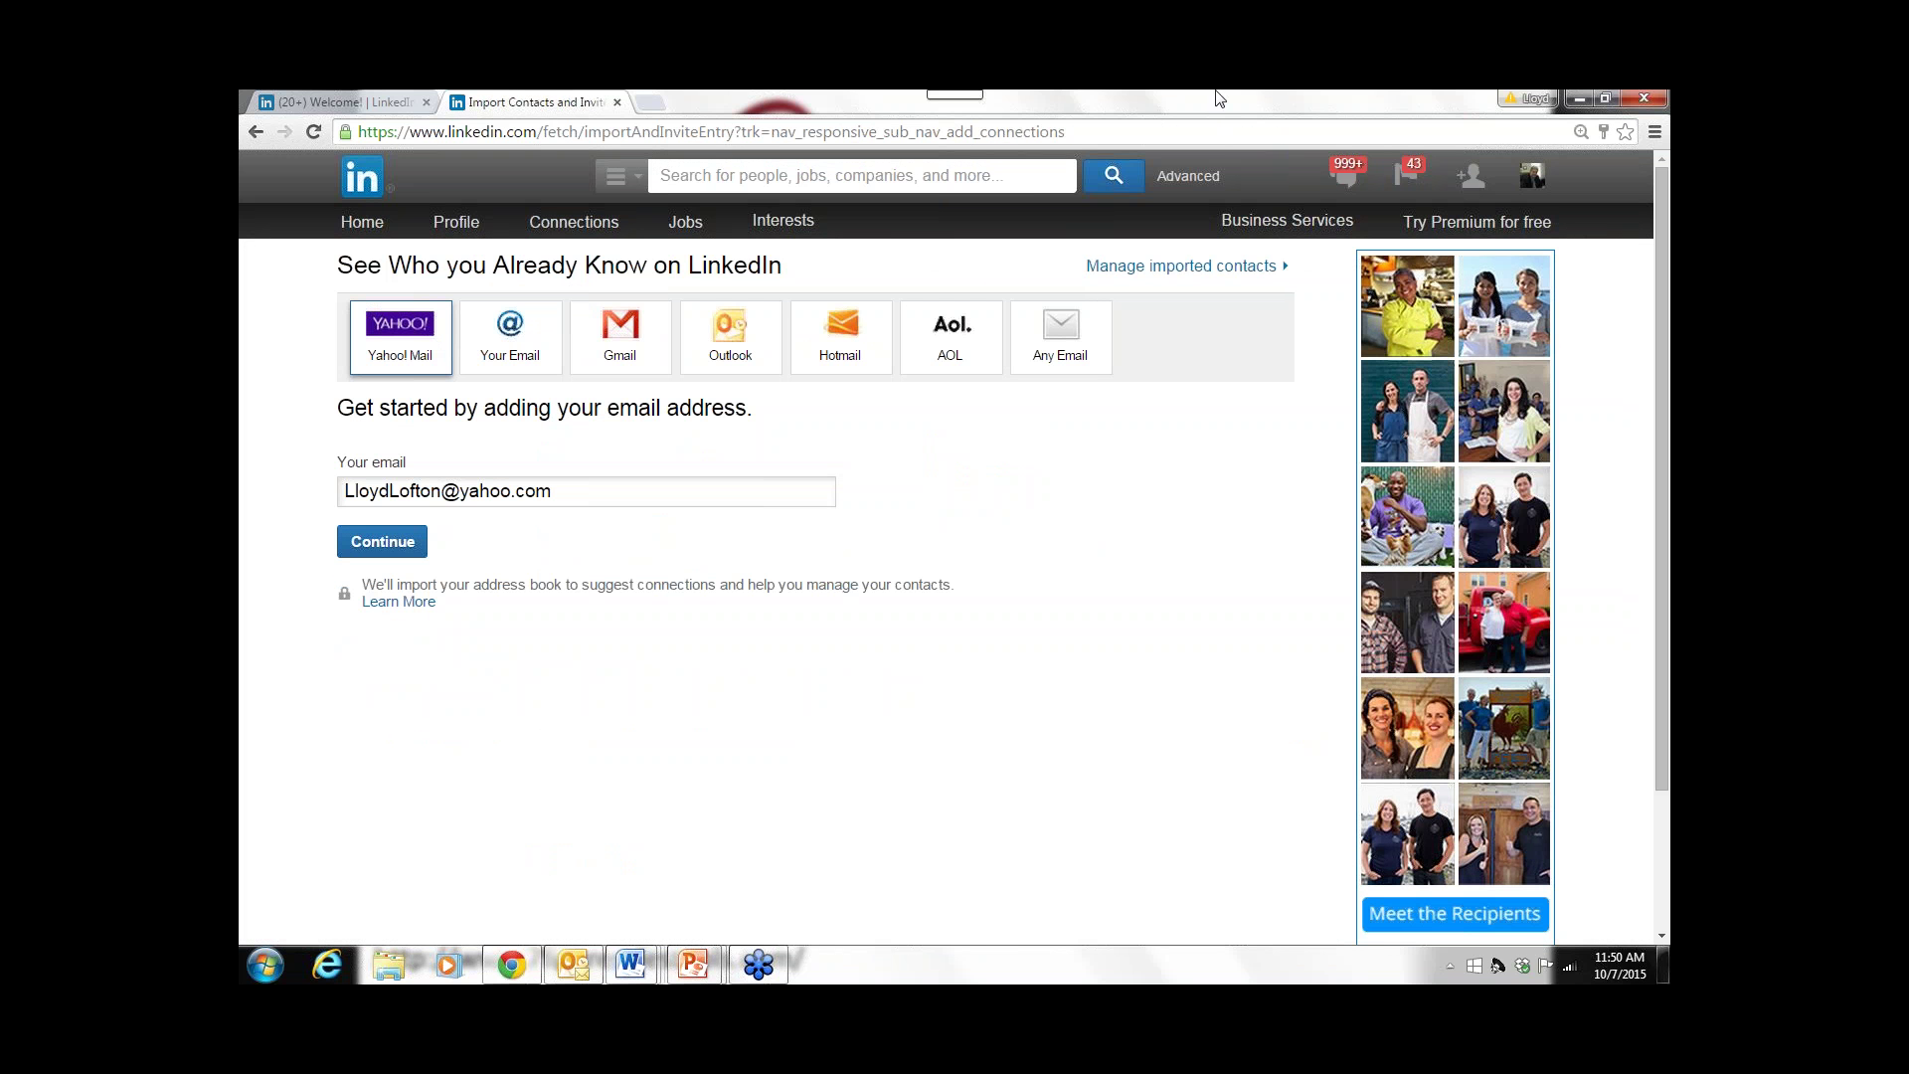
{"action": "left_click", "coordinate": [1581, 101]}
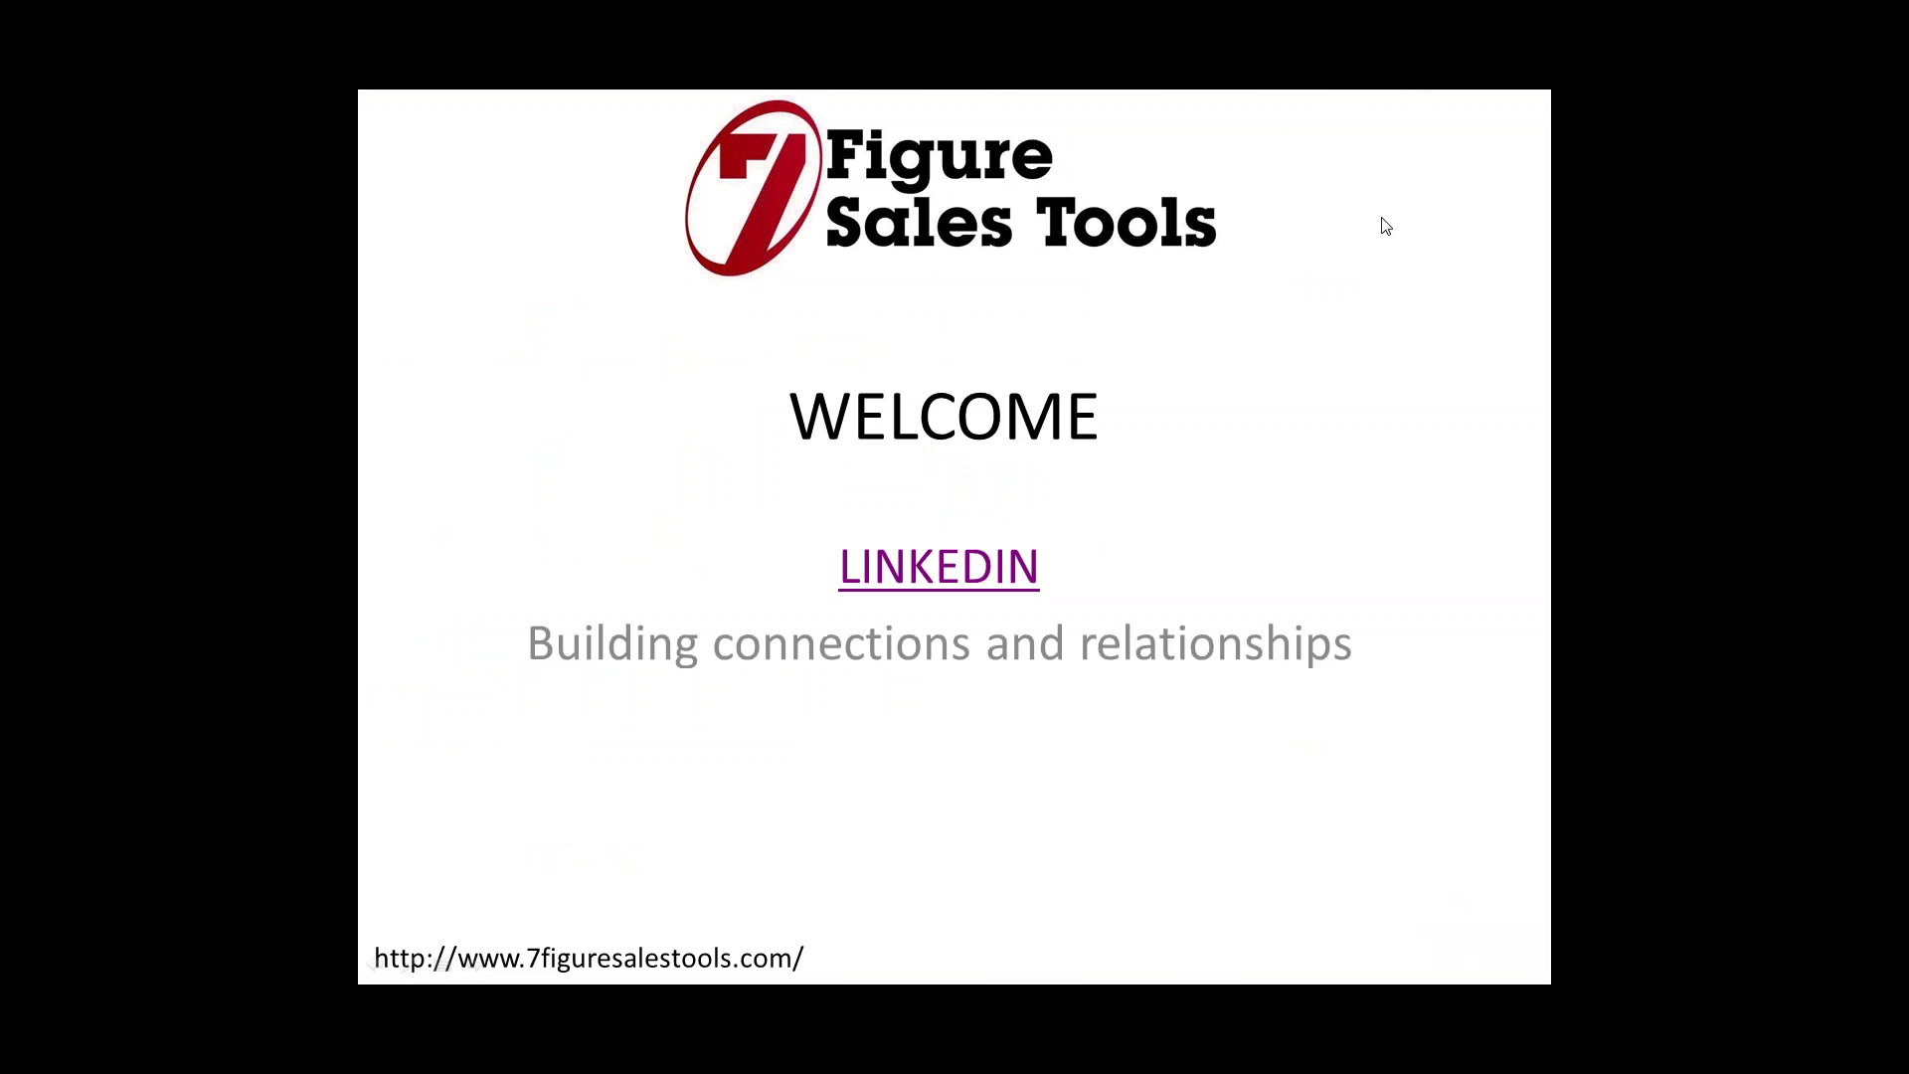